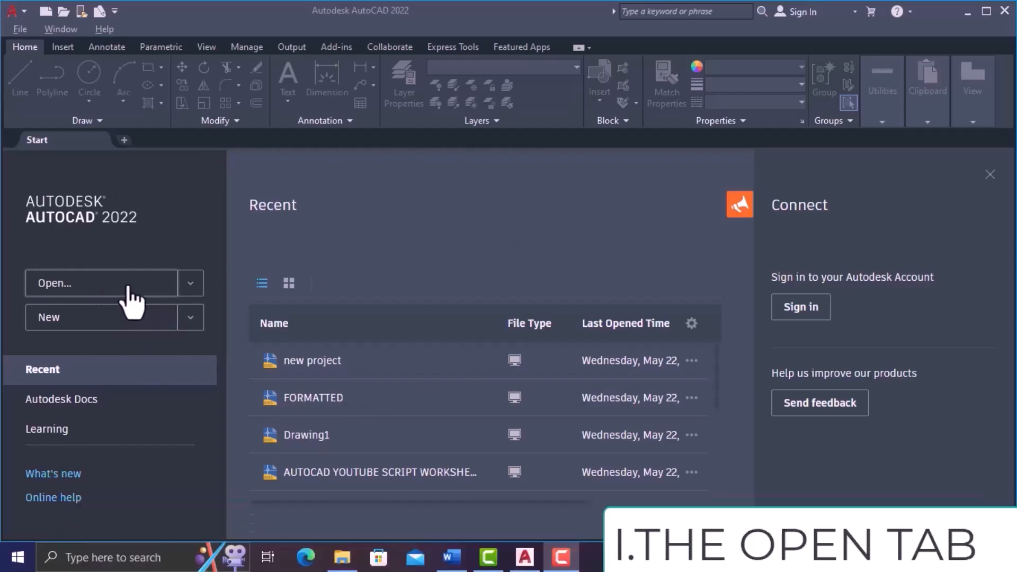
- Preview the drawing AUTOCAD YOUTUBE SCRIPT WORKSHEET in the file selection dialog, and cancel without opening it
left_click(191, 285)
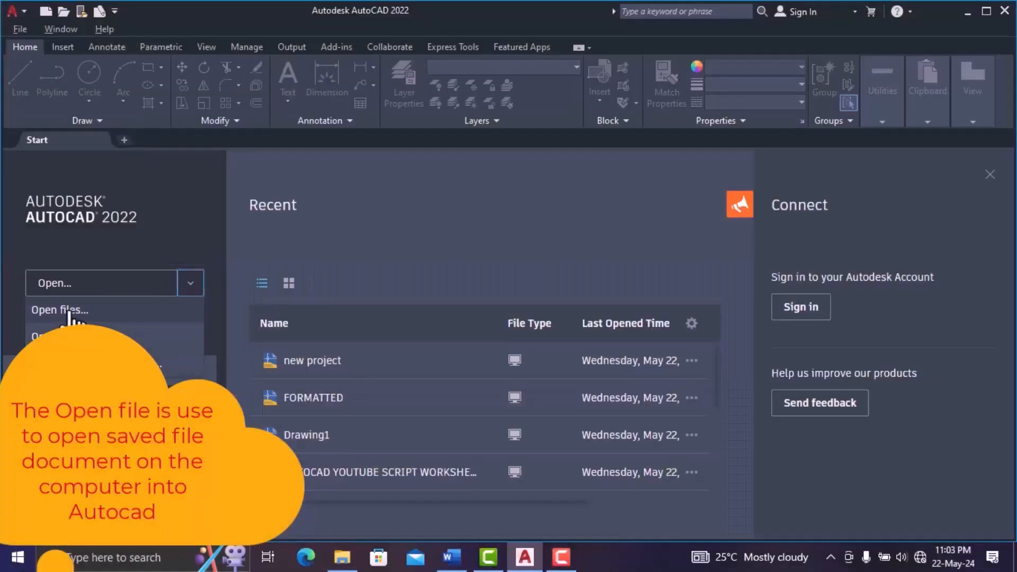
left_click(71, 310)
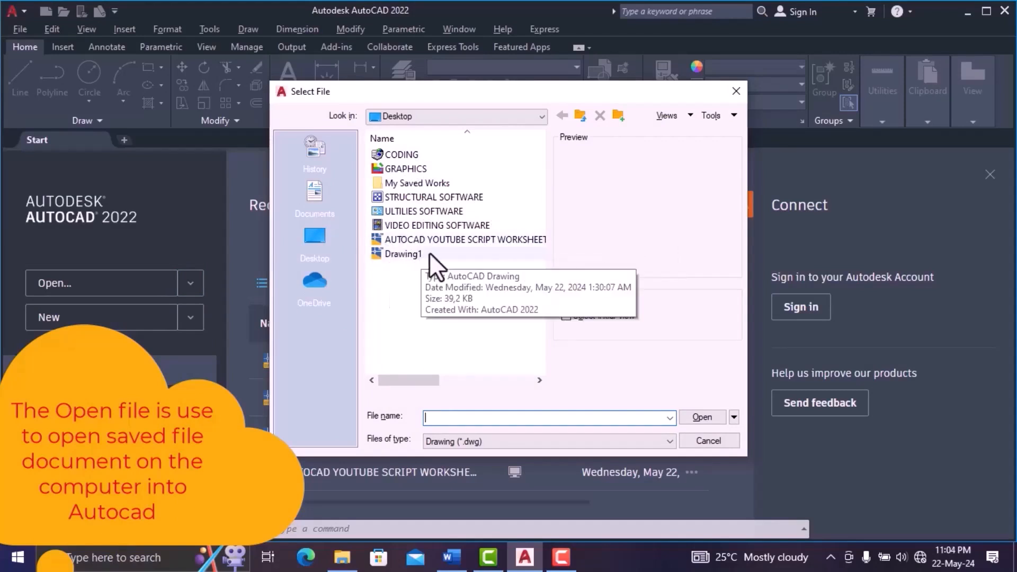
left_click(405, 240)
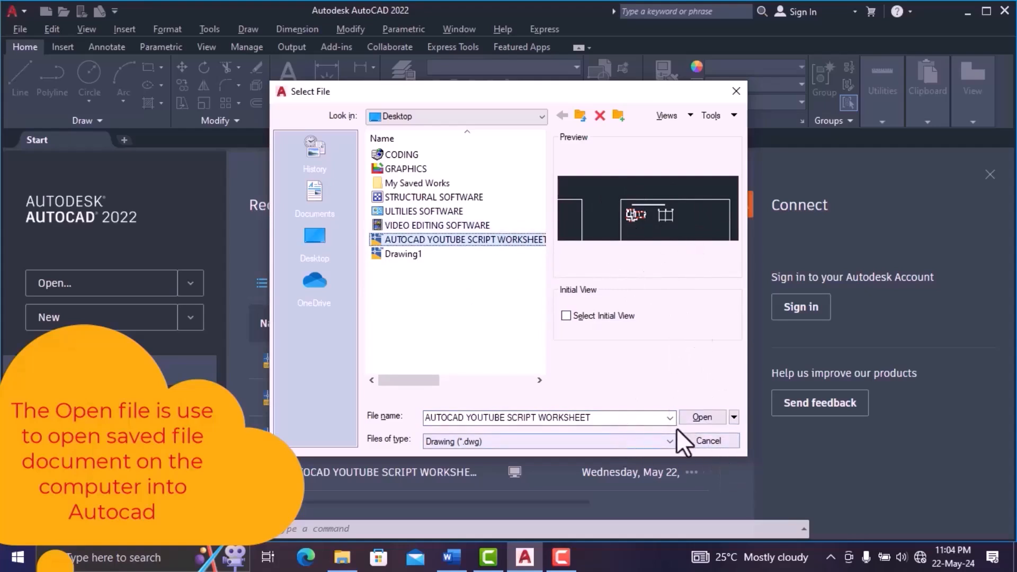
left_click(691, 442)
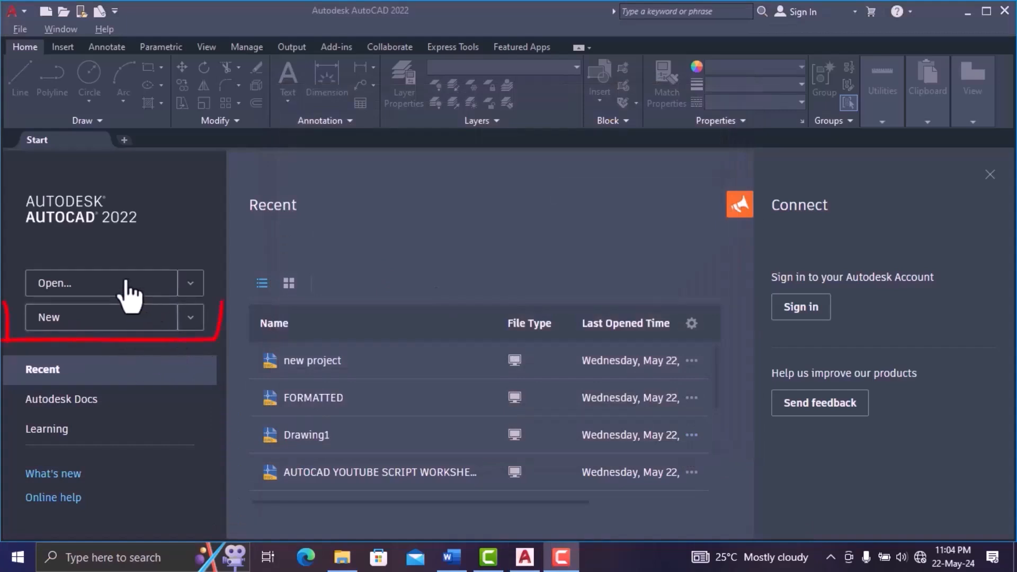
- Browse the available drawing templates for a new file, and cancel without choosing one
left_click(192, 318)
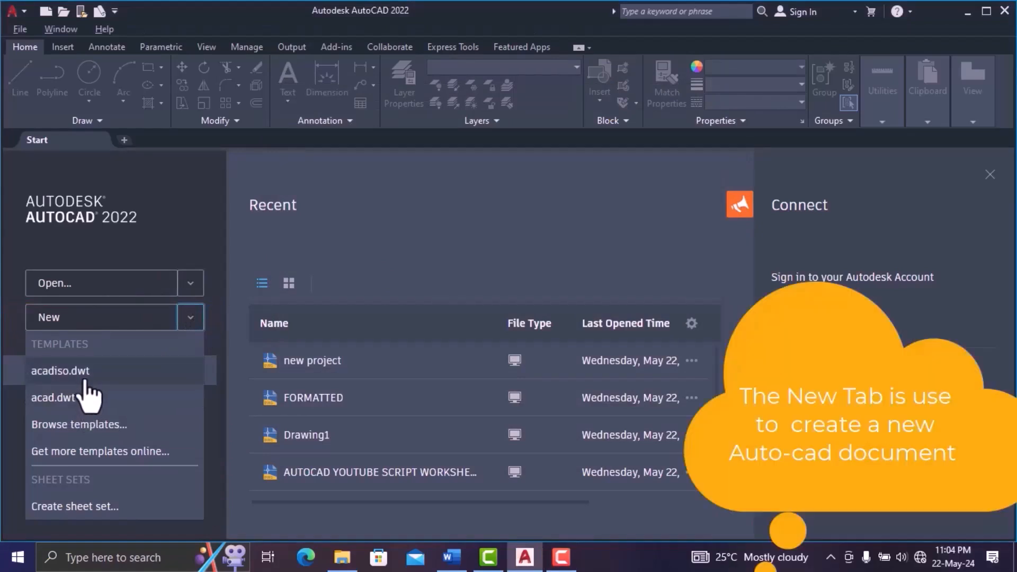
left_click(85, 424)
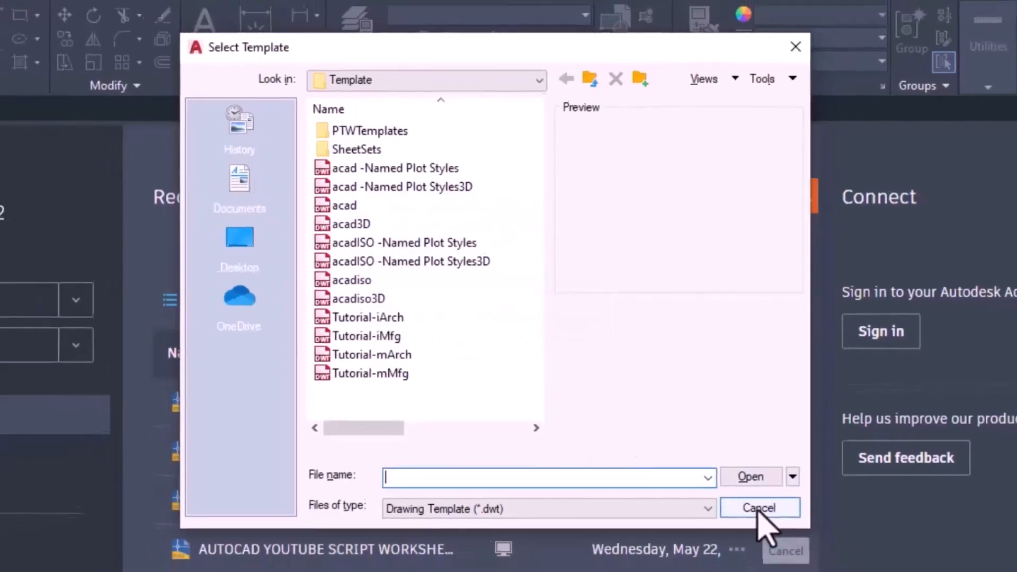
left_click(759, 509)
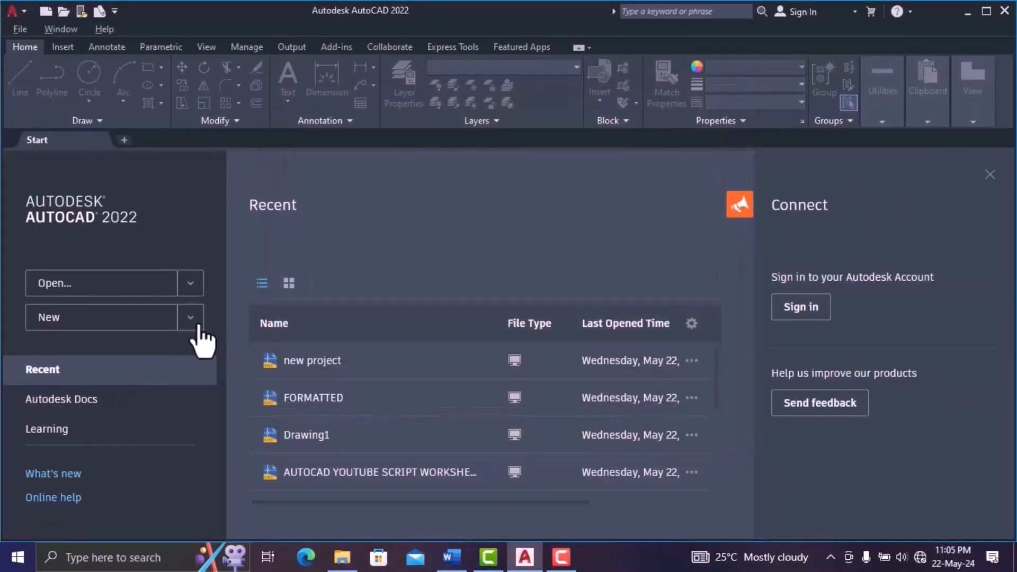
left_click(192, 321)
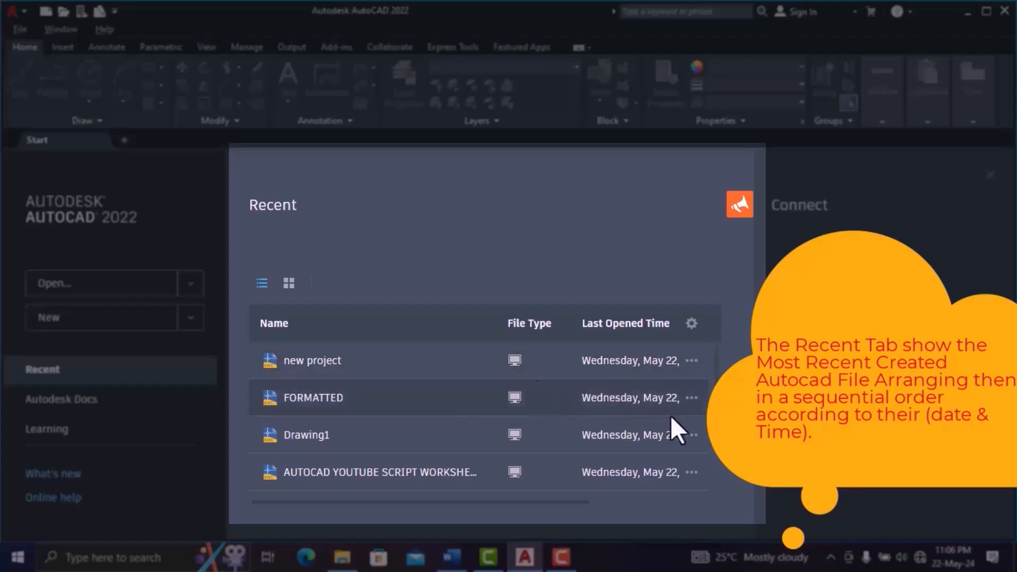
- Look through the list of recent drawings with their file types and last opened times
scroll(477, 422, "down", 3)
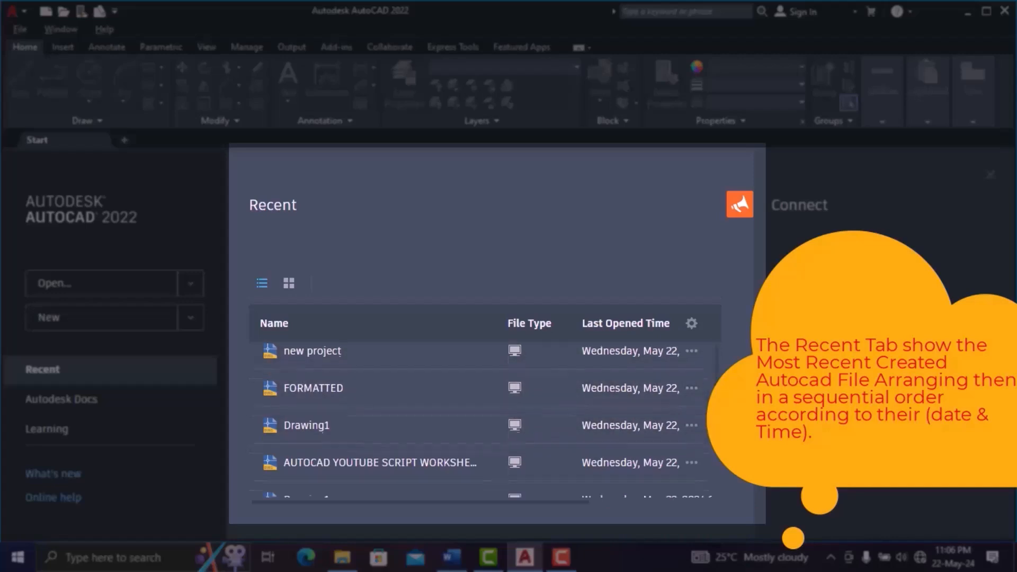
scroll(717, 456, "down", 2)
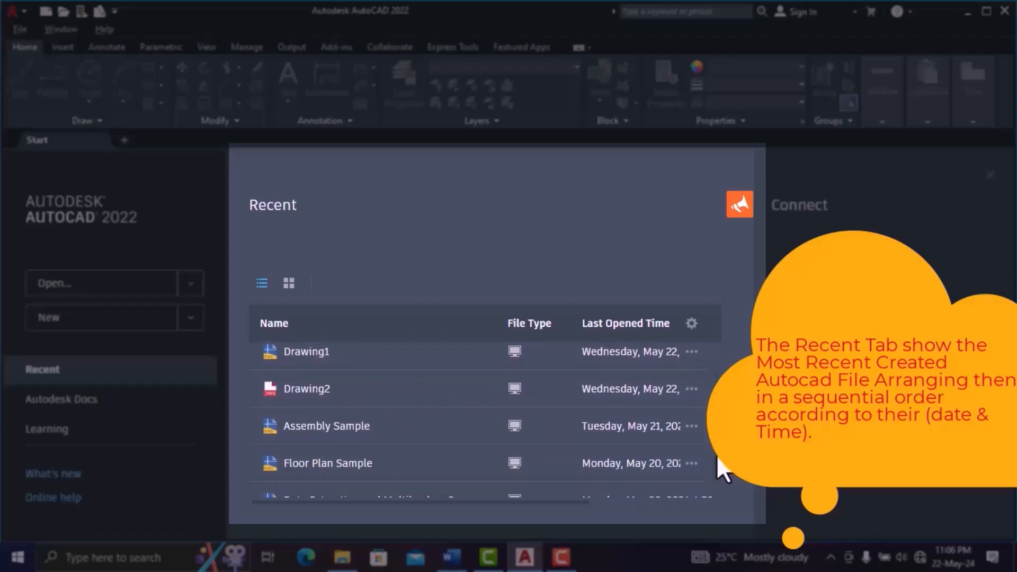
scroll(718, 476, "down", 1)
scroll(718, 488, "up", 3)
scroll(717, 488, "up", 3)
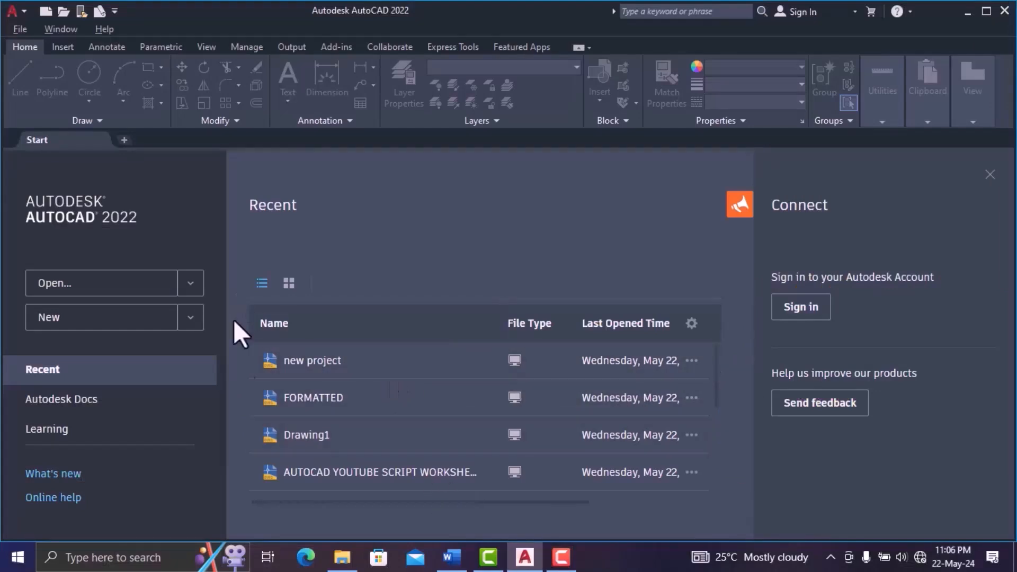
- Show the recent drawings as thumbnails and open AUTOCAD YOUTUBE SCRIPT WORKSHEET
left_click(289, 285)
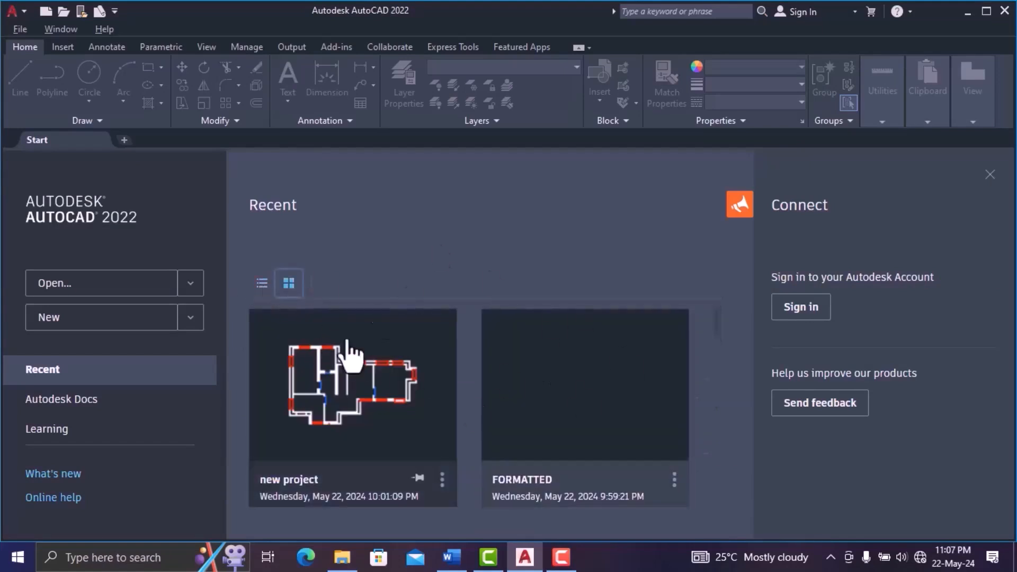
scroll(713, 317, "down", 5)
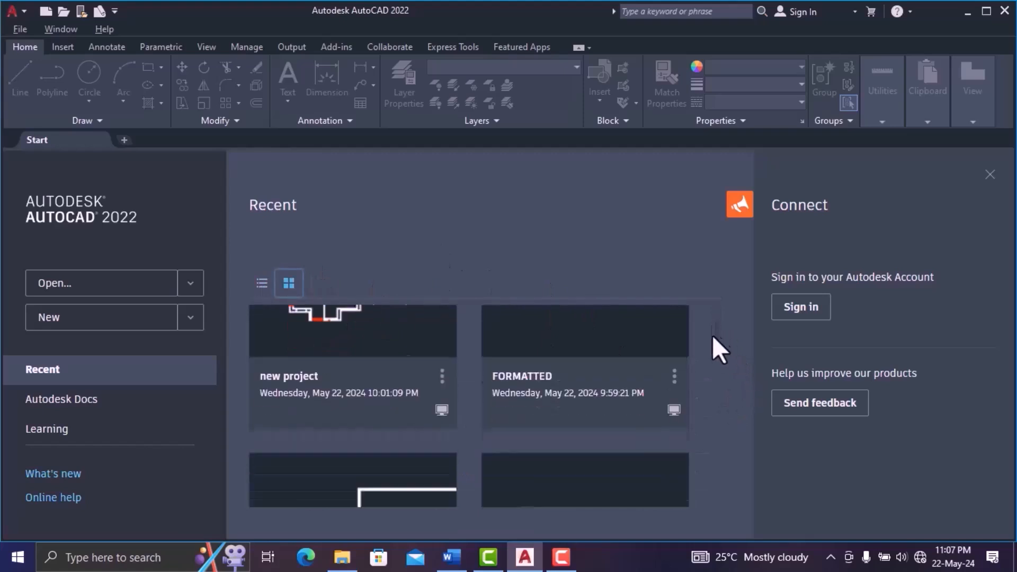
scroll(723, 373, "up", 2)
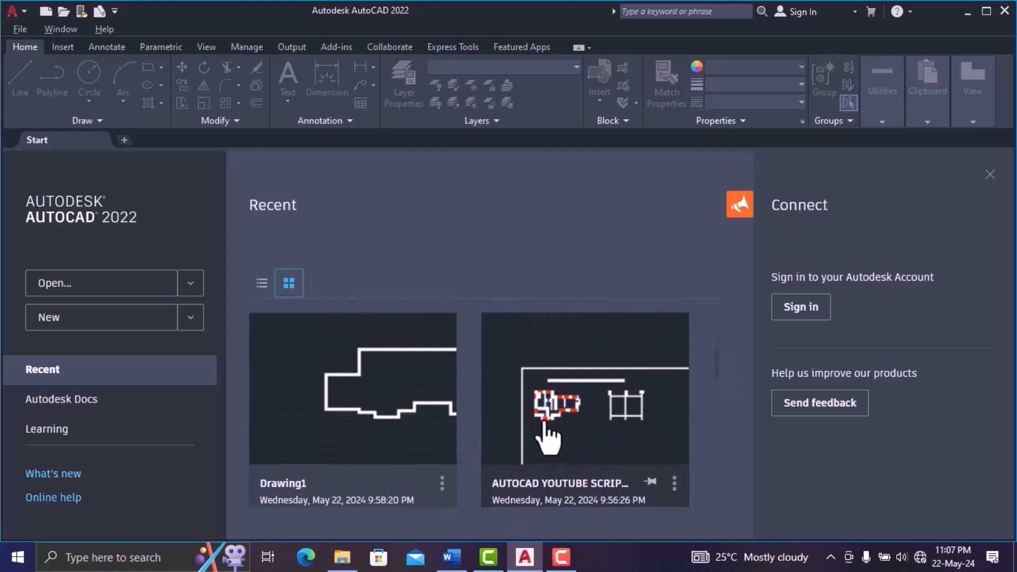
left_click(584, 450)
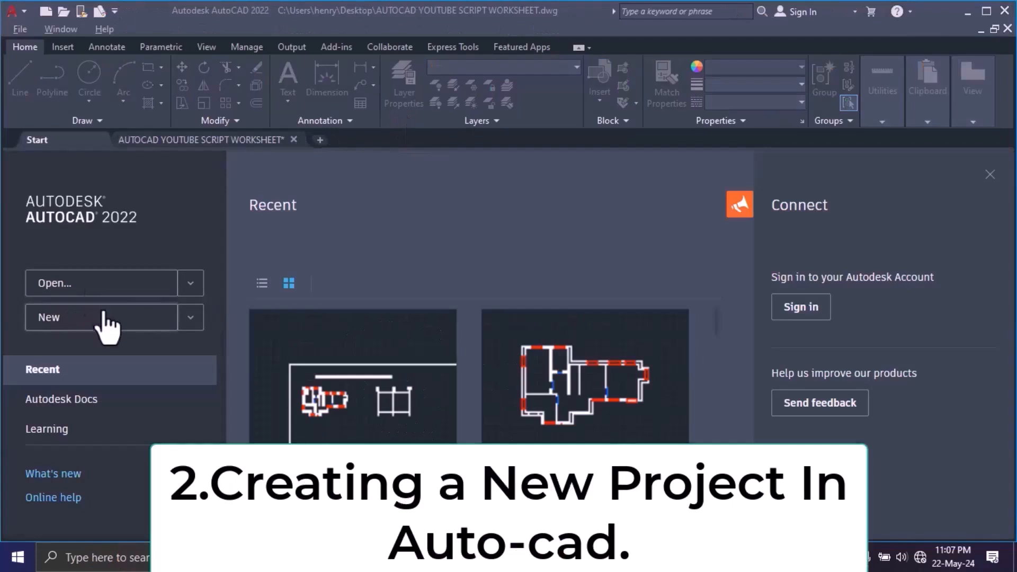
- Create a new drawing from the acadiso.dwt template
left_click(190, 317)
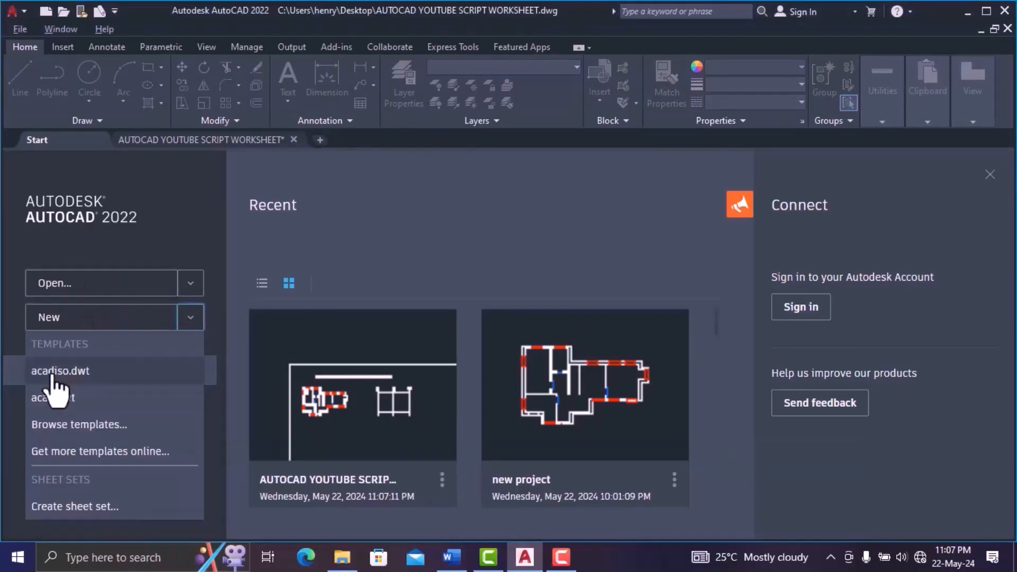
left_click(79, 377)
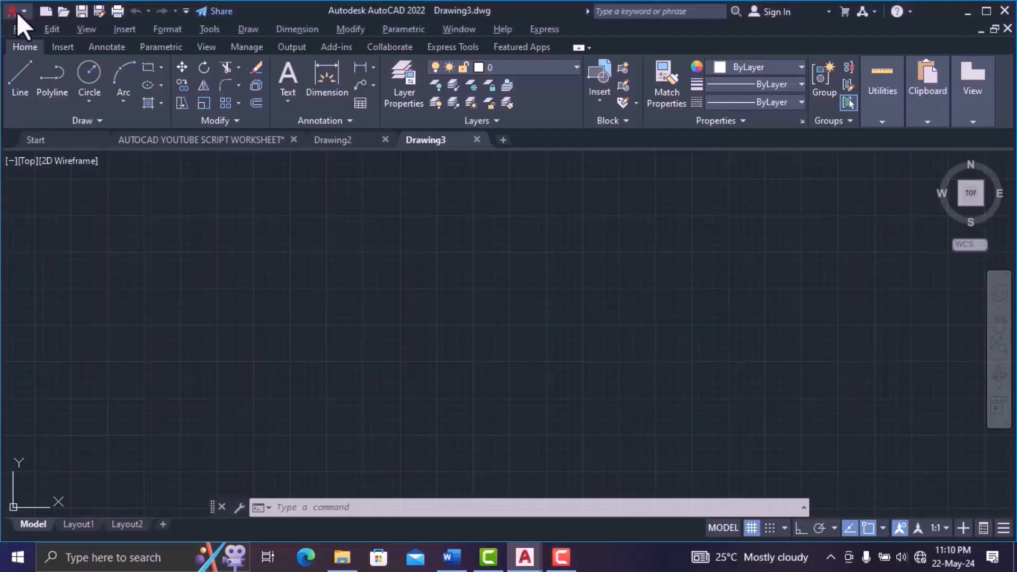
- Review the Open and Save settings in the Options dialog and close it
left_click(17, 12)
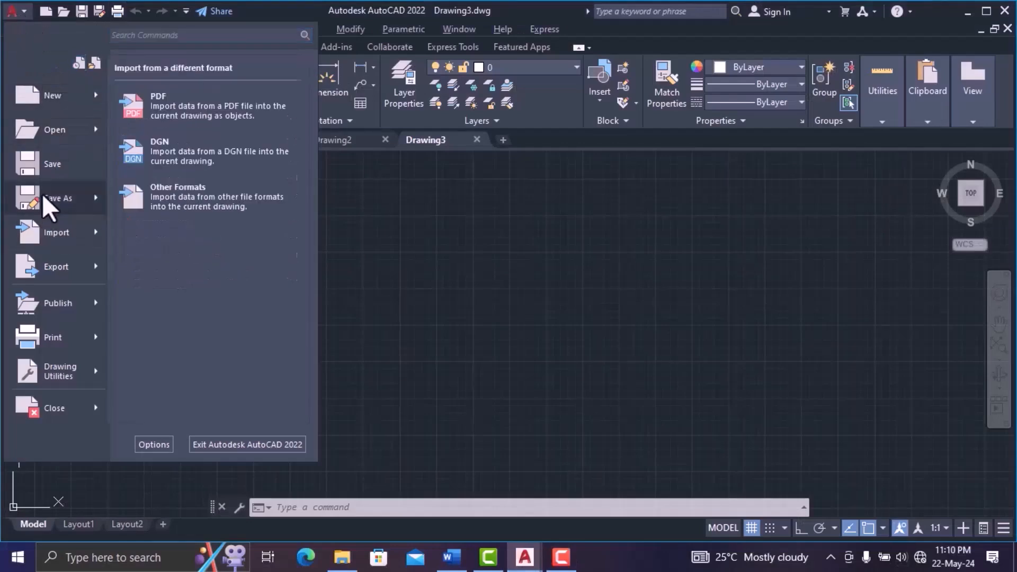
mouse_move(75, 103)
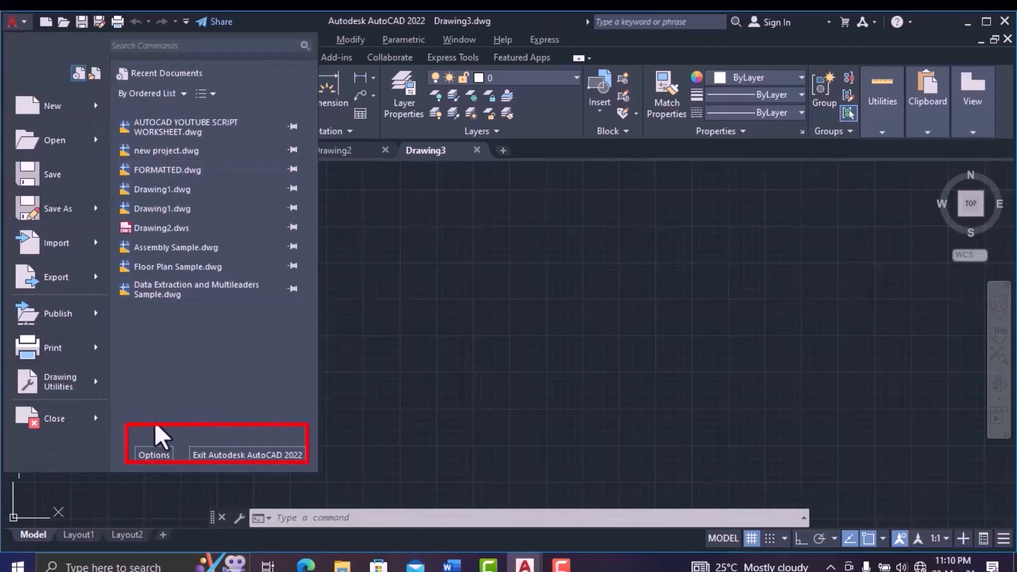
left_click(154, 453)
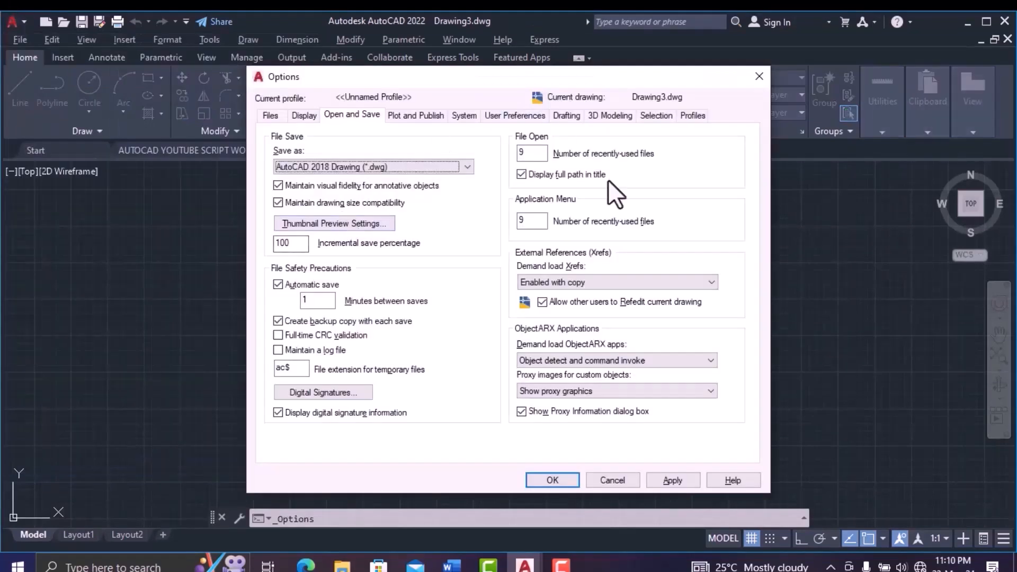
left_click(521, 173)
left_click(552, 480)
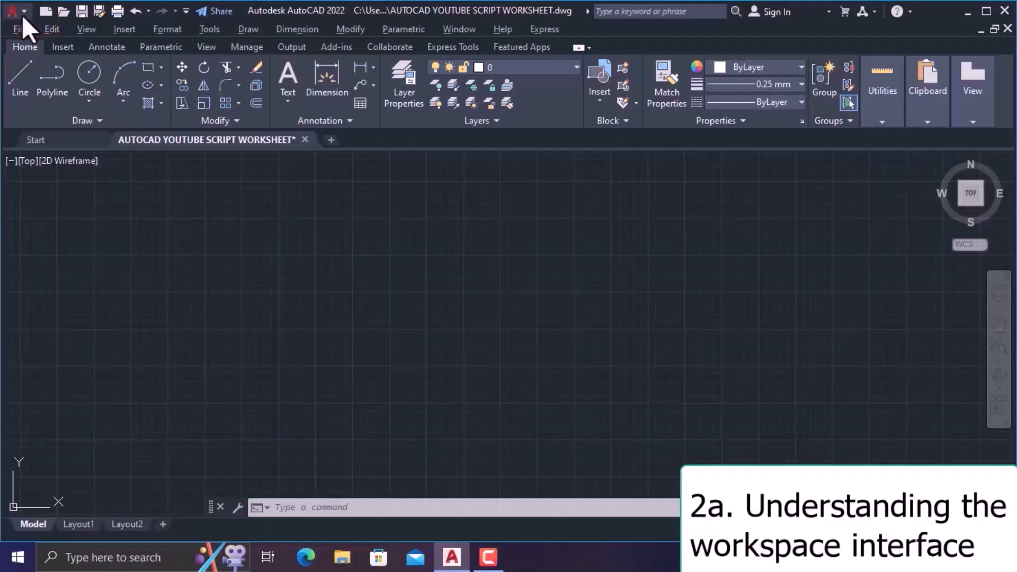
- Examine the application menu's commands for opening, printing and closing drawings, and close the menu
left_click(21, 15)
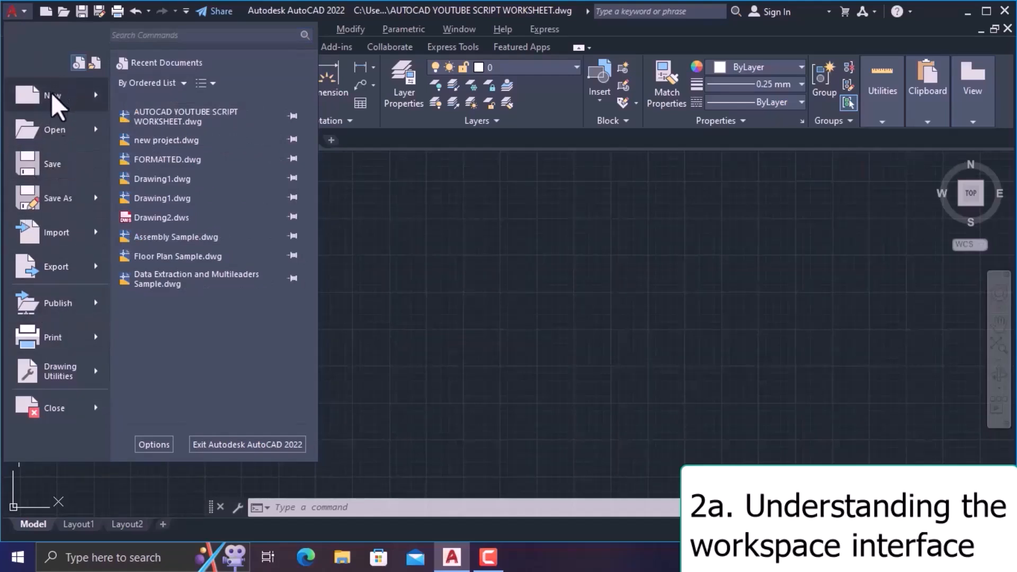
mouse_move(56, 128)
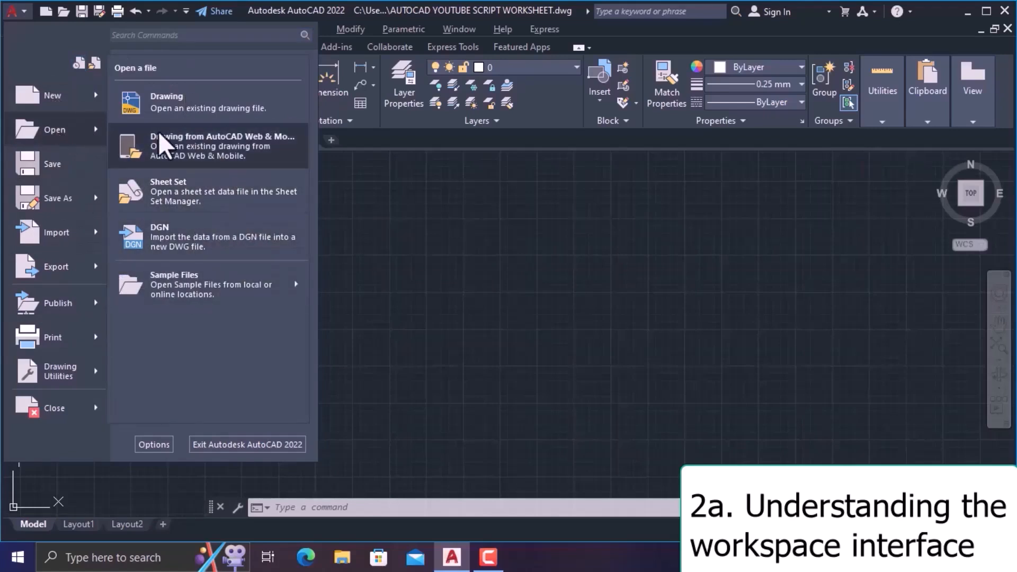
mouse_move(53, 335)
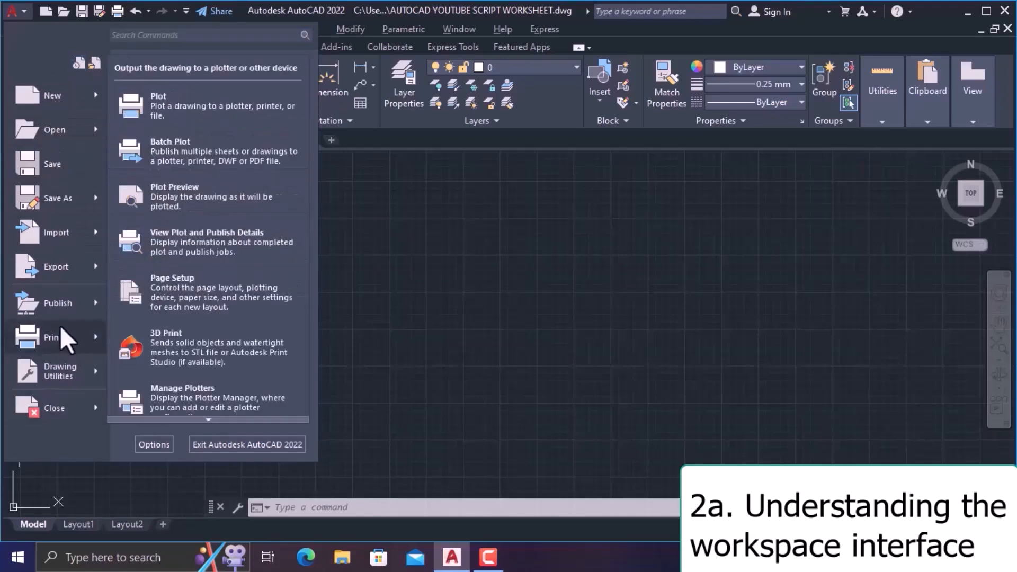
mouse_move(69, 421)
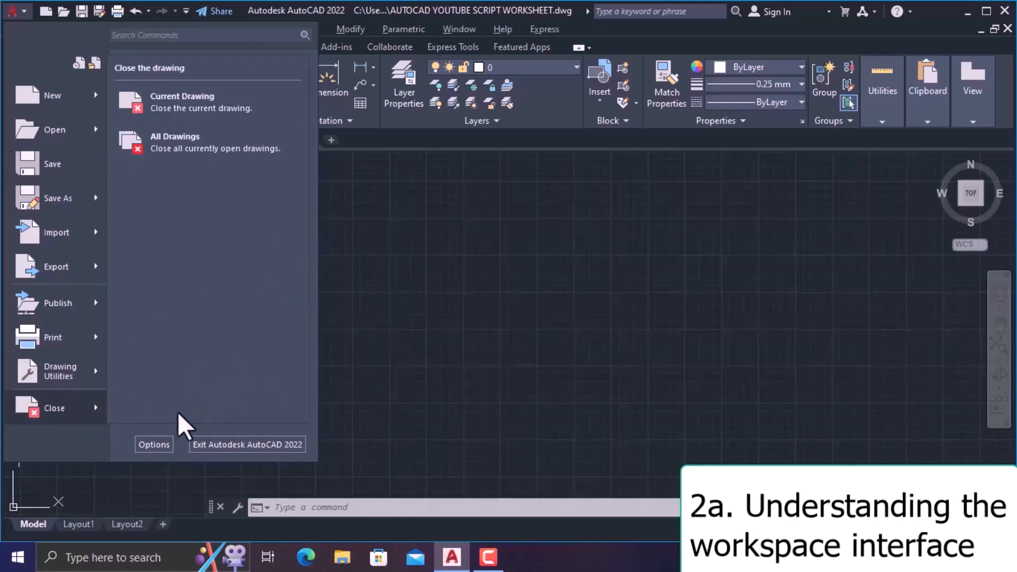
key("Escape")
key("Escape")
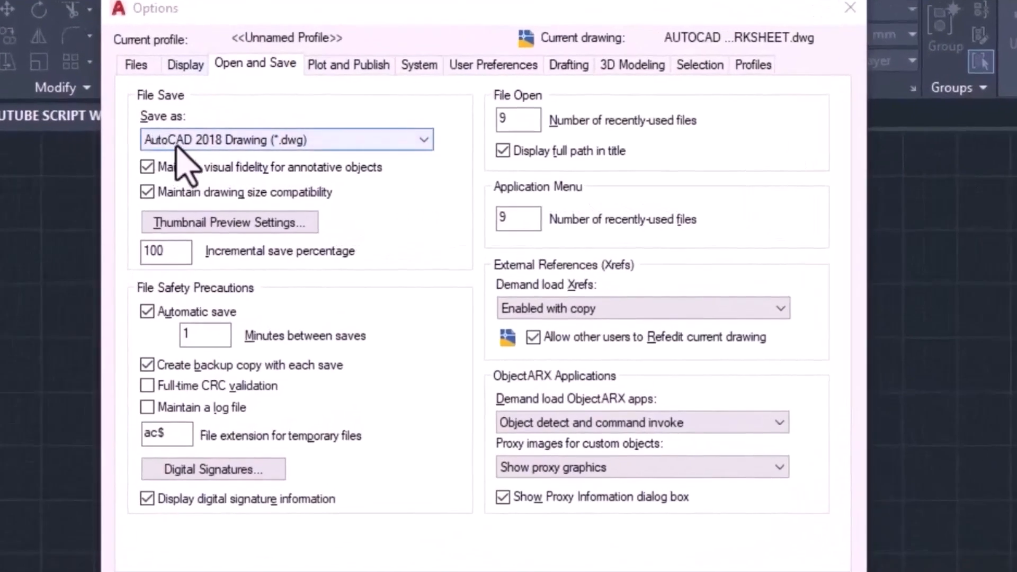
- Examine the available save formats and the Display, Open and Save, Plot and Publish, and System options, and close the Options dialog
left_click(177, 147)
scroll(371, 151, "down", 1)
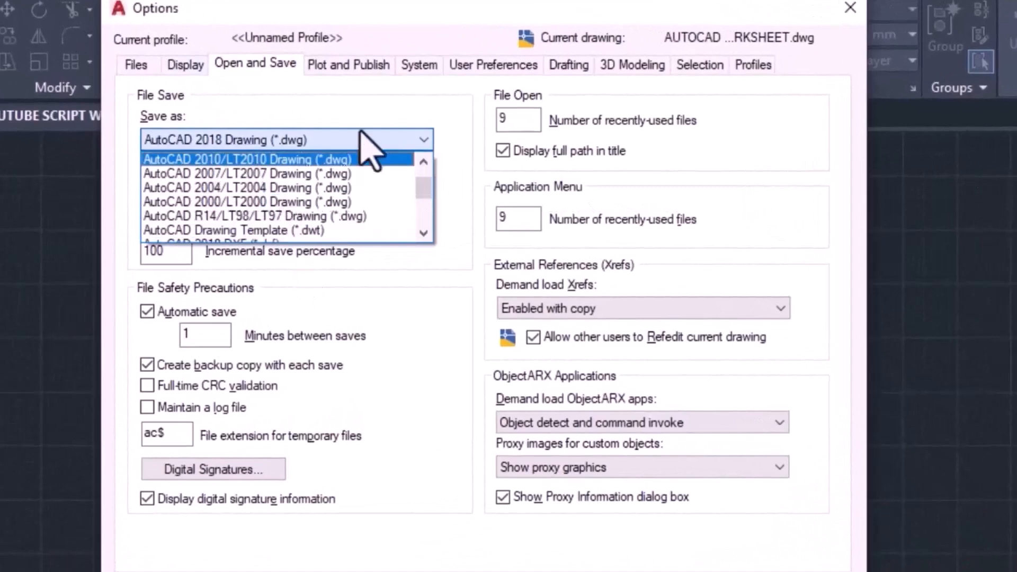
left_click(489, 245)
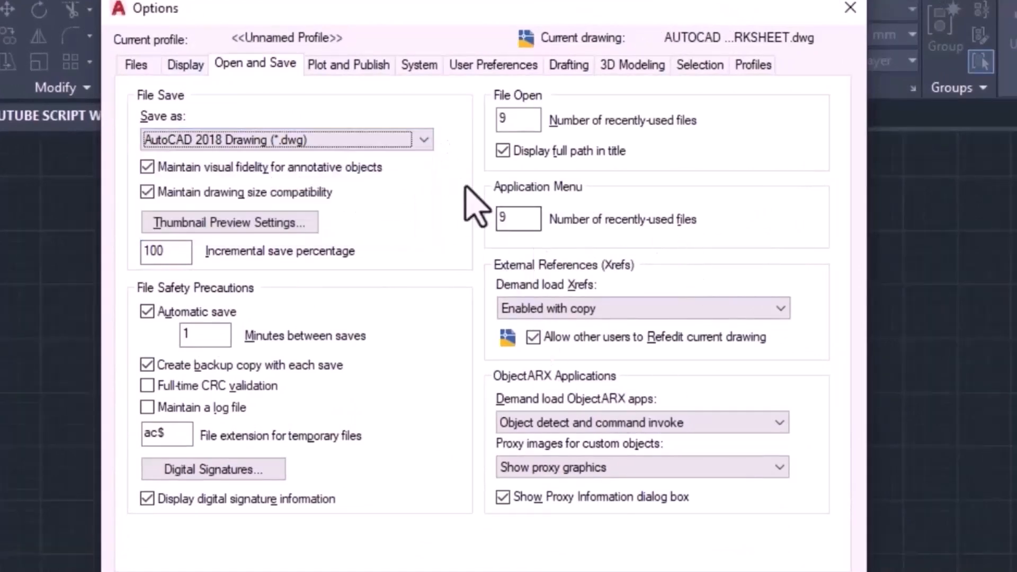
left_click(184, 65)
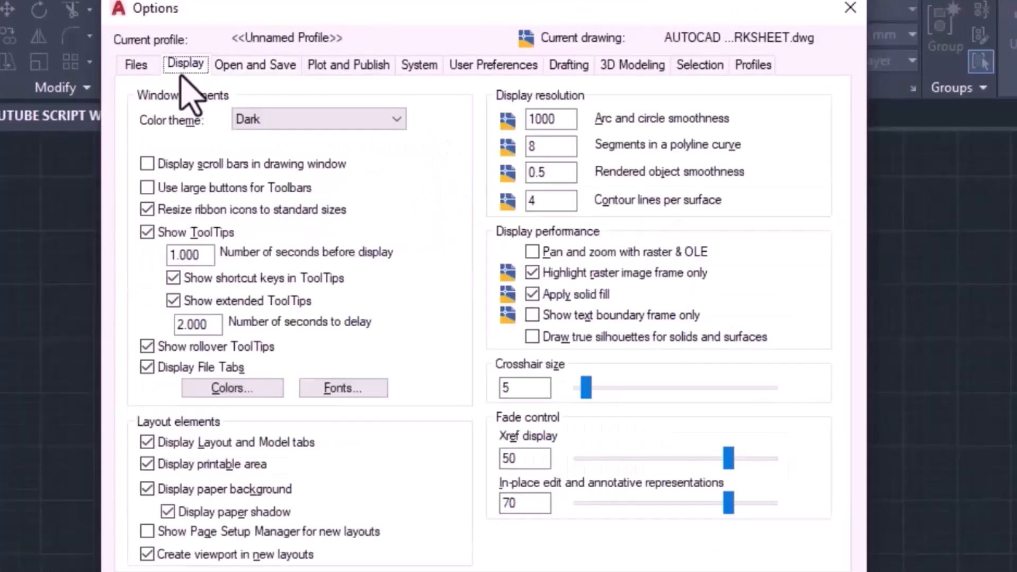
left_click(256, 64)
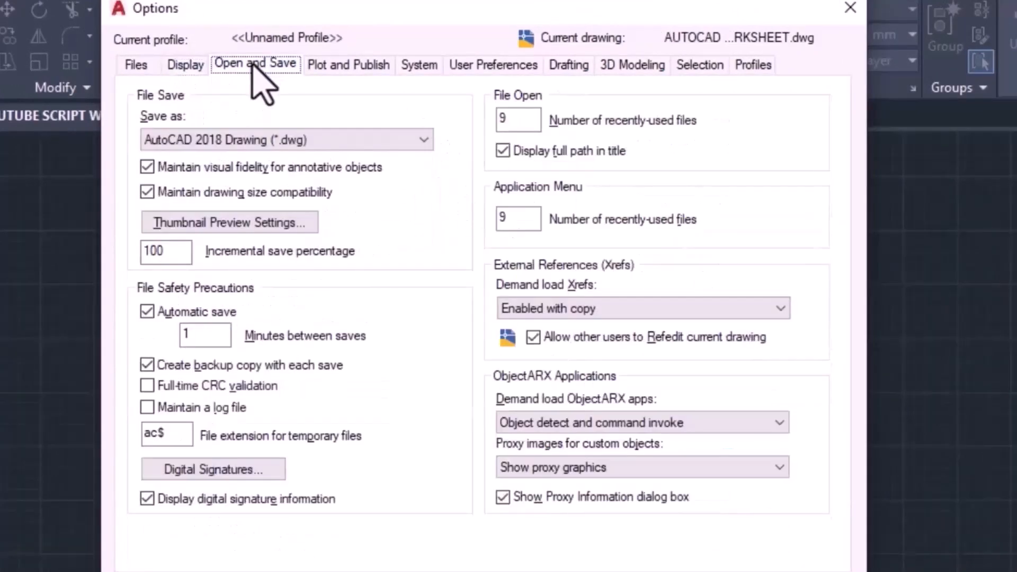
left_click(342, 66)
left_click(421, 66)
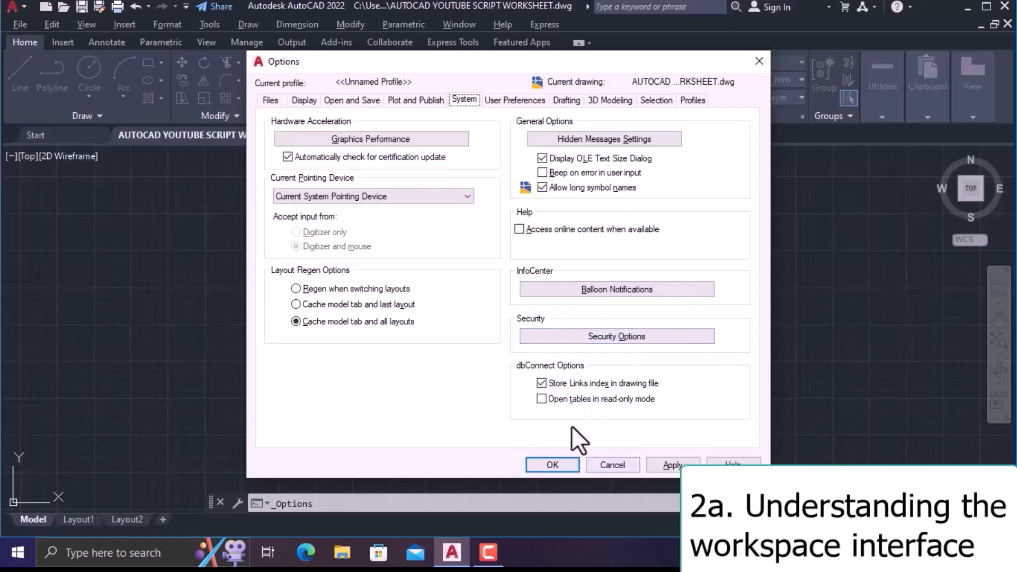
left_click(553, 464)
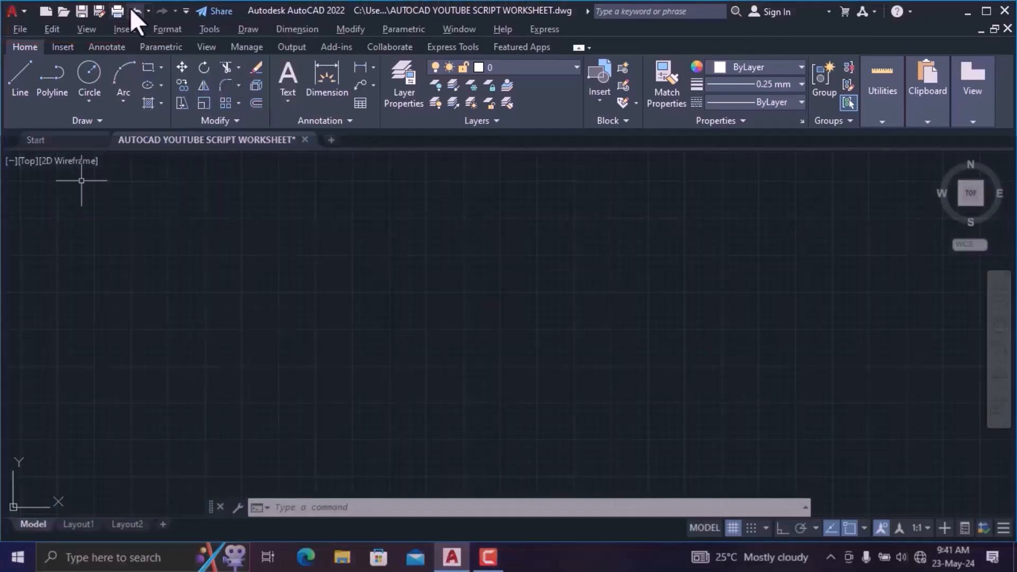
- Add the Open from Web & Mobile command to the Quick Access Toolbar
left_click(186, 11)
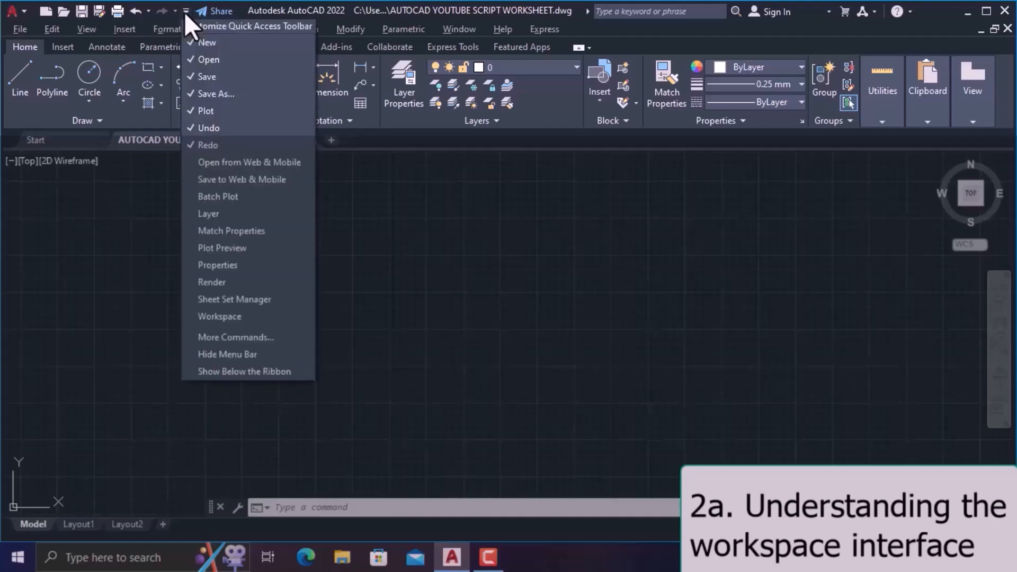
left_click(186, 11)
left_click(185, 11)
left_click(217, 165)
left_click(217, 164)
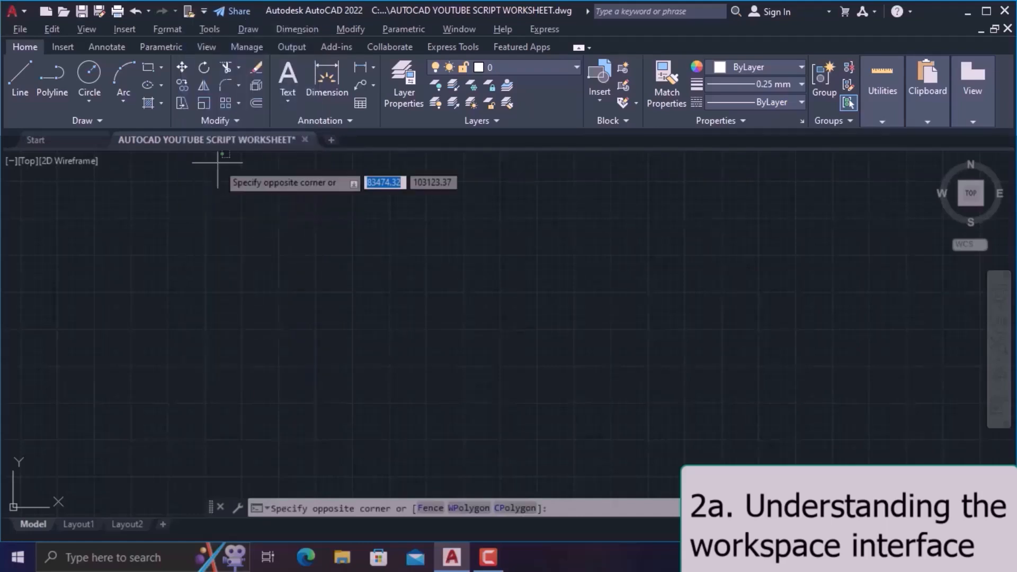
- Add the Save to Web & Mobile command to the Quick Access Toolbar
left_click(203, 13)
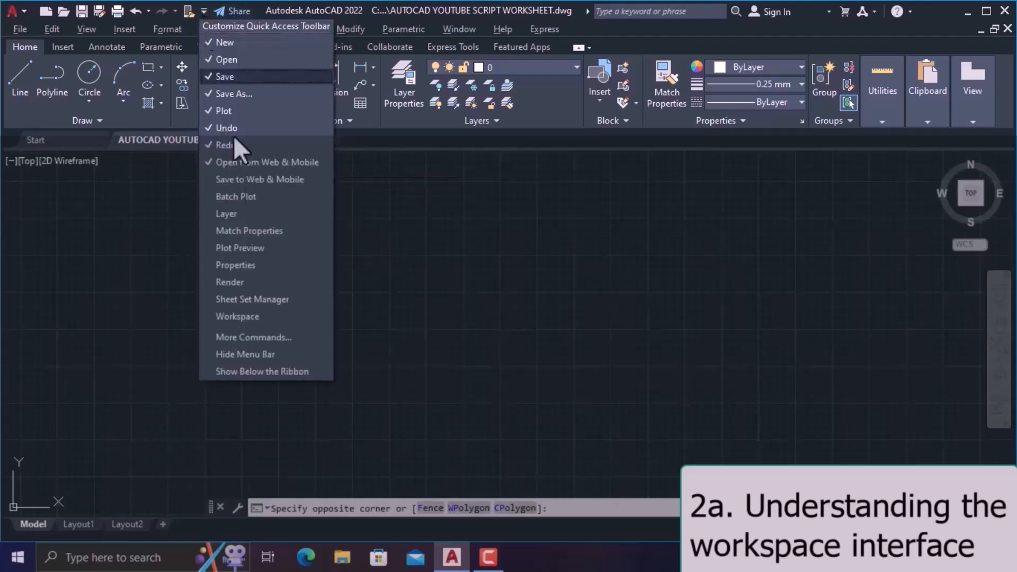
left_click(236, 183)
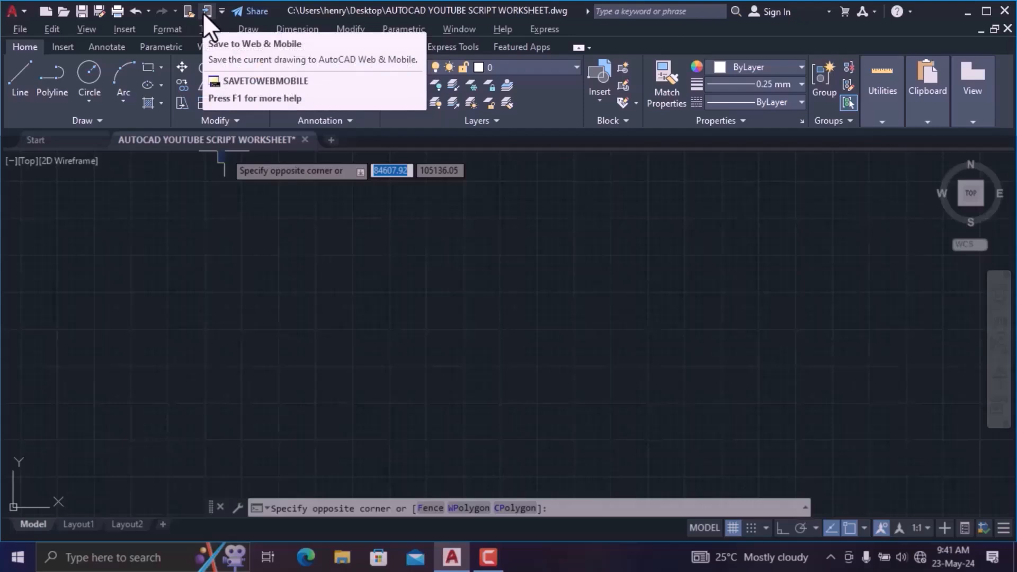
- Remove the Open from Web & Mobile and Save to Web & Mobile commands from the Quick Access Toolbar
left_click(221, 11)
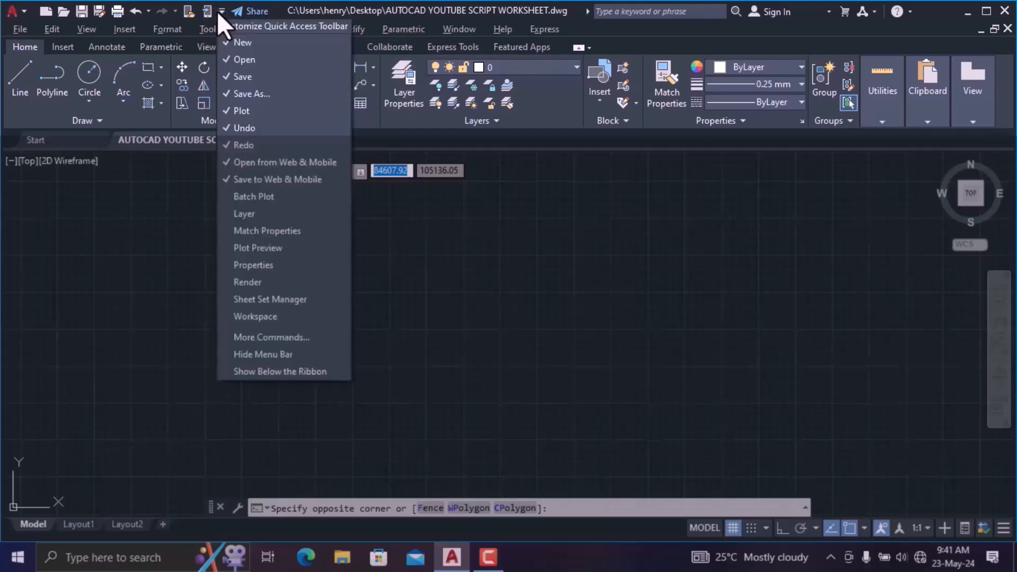
left_click(223, 164)
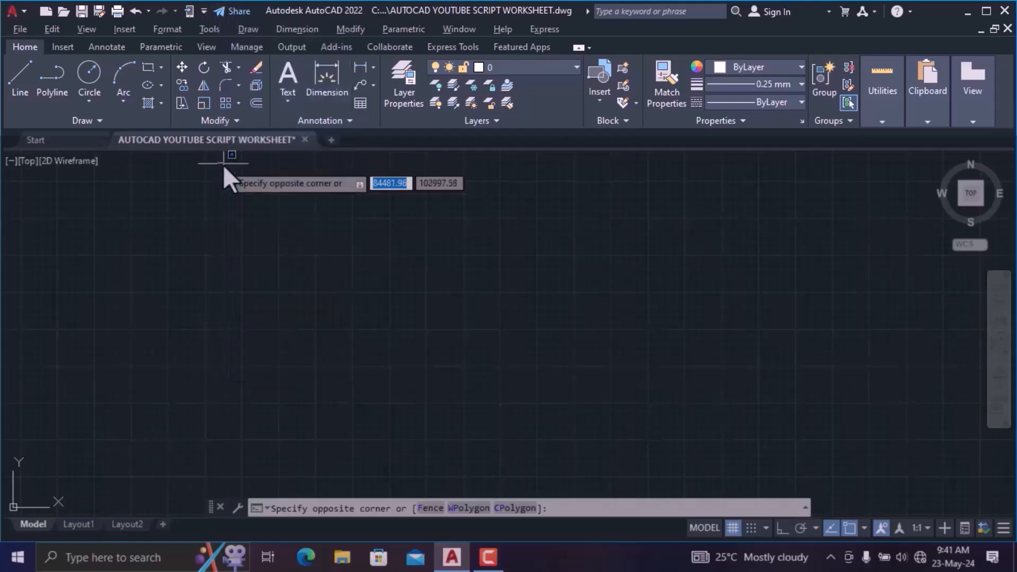
left_click(203, 11)
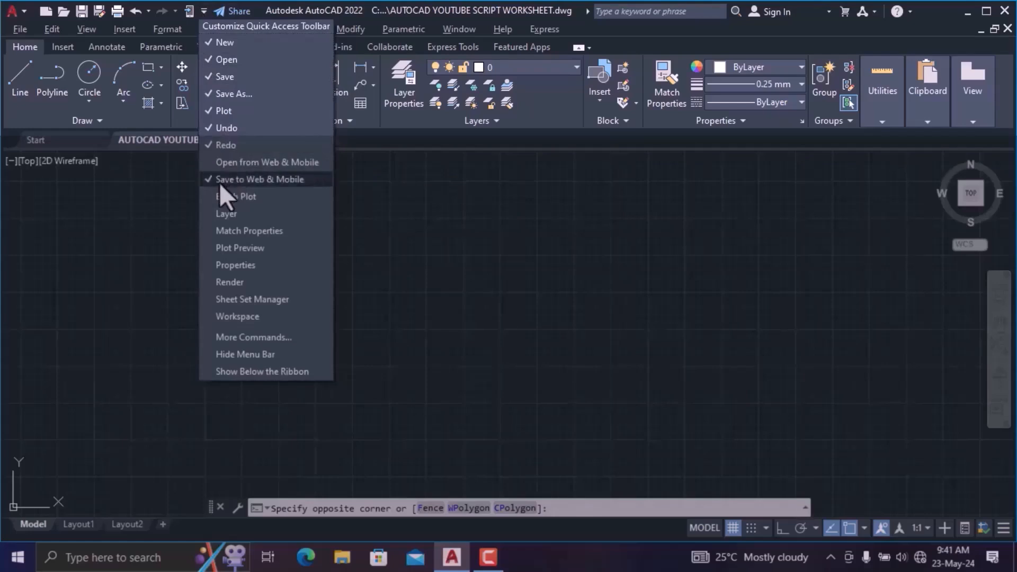
left_click(219, 182)
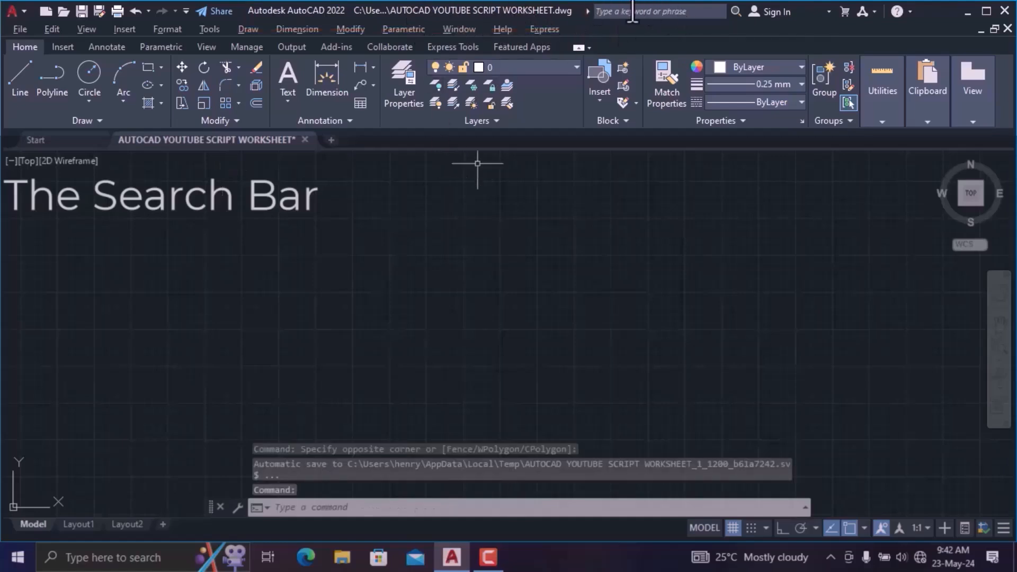
- Enter the keyword "move" in the help search to look up the command
left_click(656, 12)
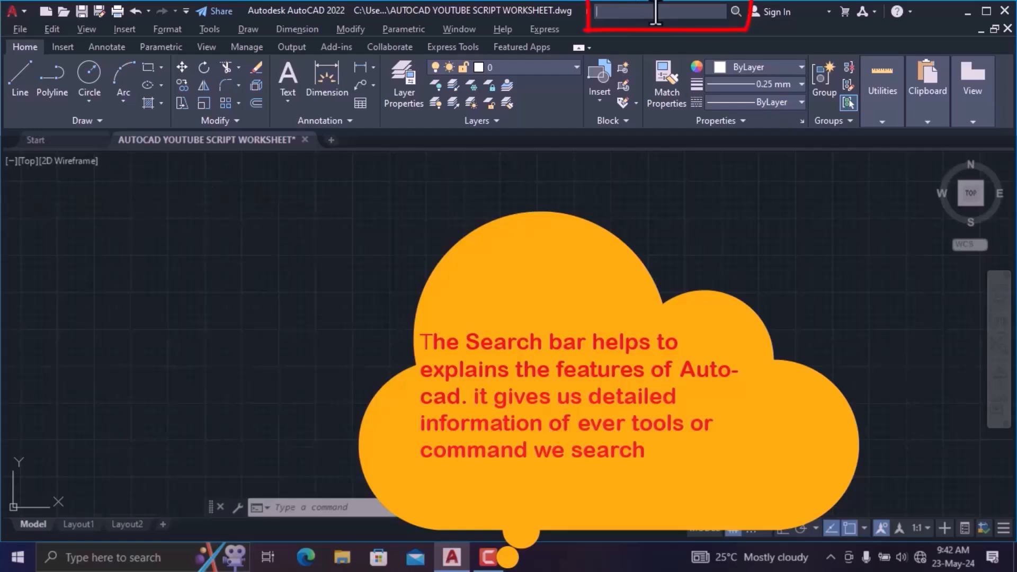
type("move")
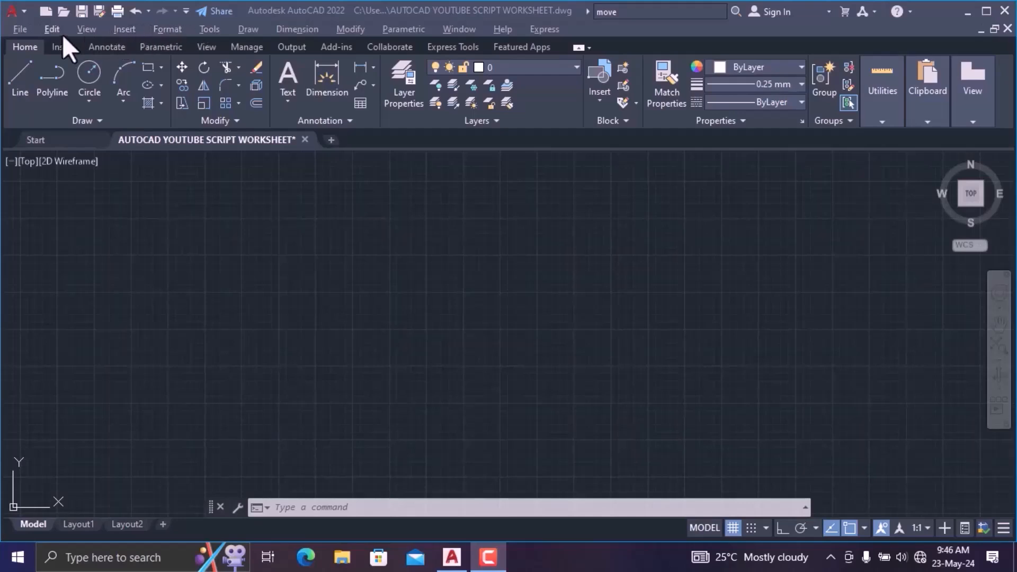
- Examine the File, Edit, Insert, Format and Tools commands on the menu bar, including the available palettes
left_click(20, 30)
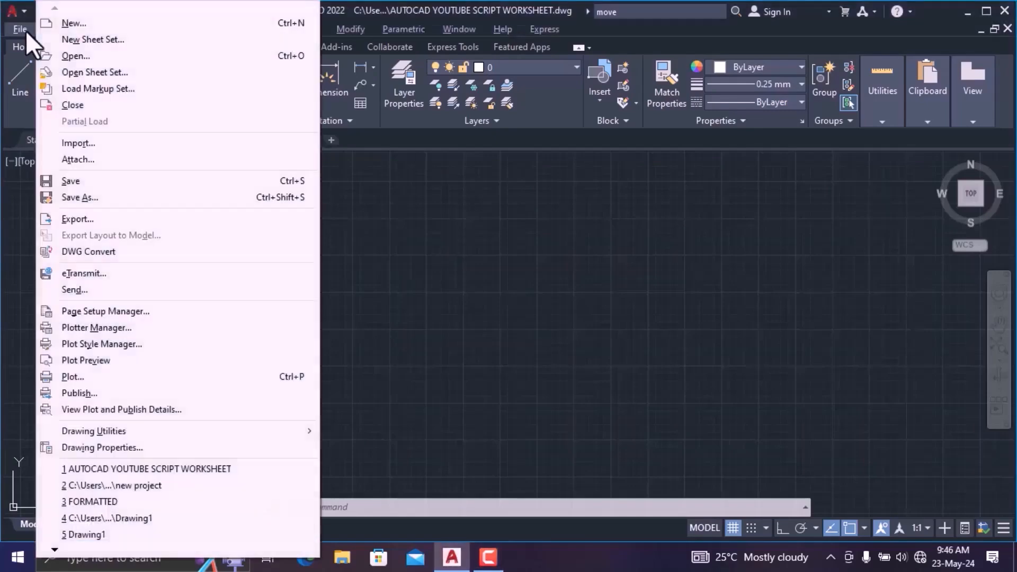
left_click(438, 269)
left_click(436, 277)
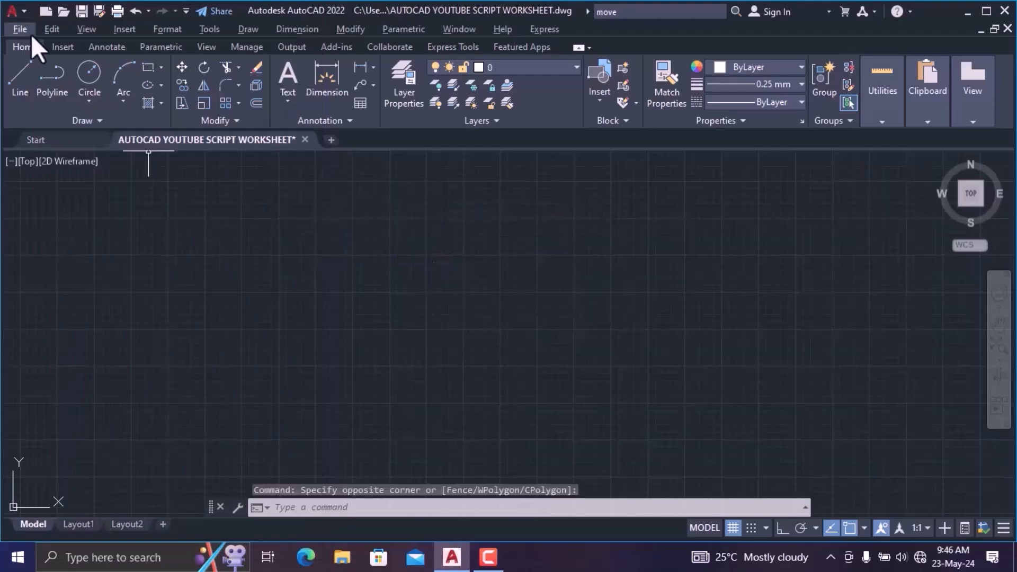
left_click(53, 31)
mouse_move(124, 31)
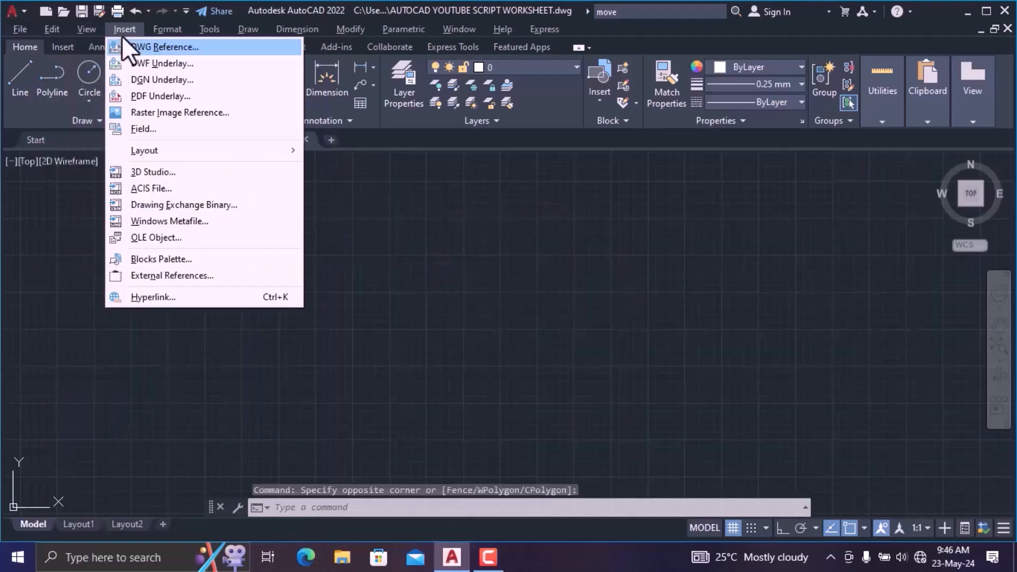
mouse_move(210, 29)
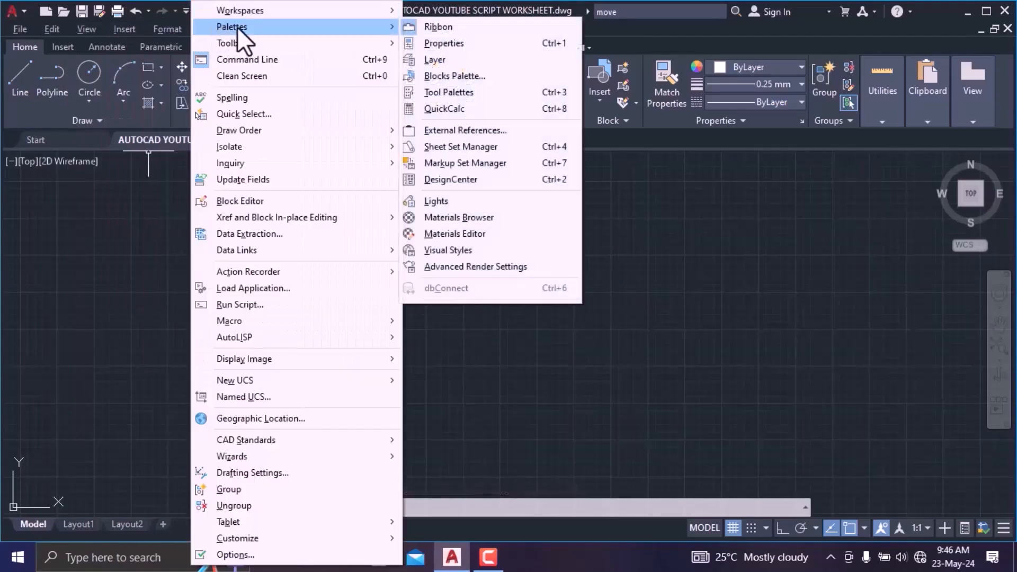
left_click(161, 222)
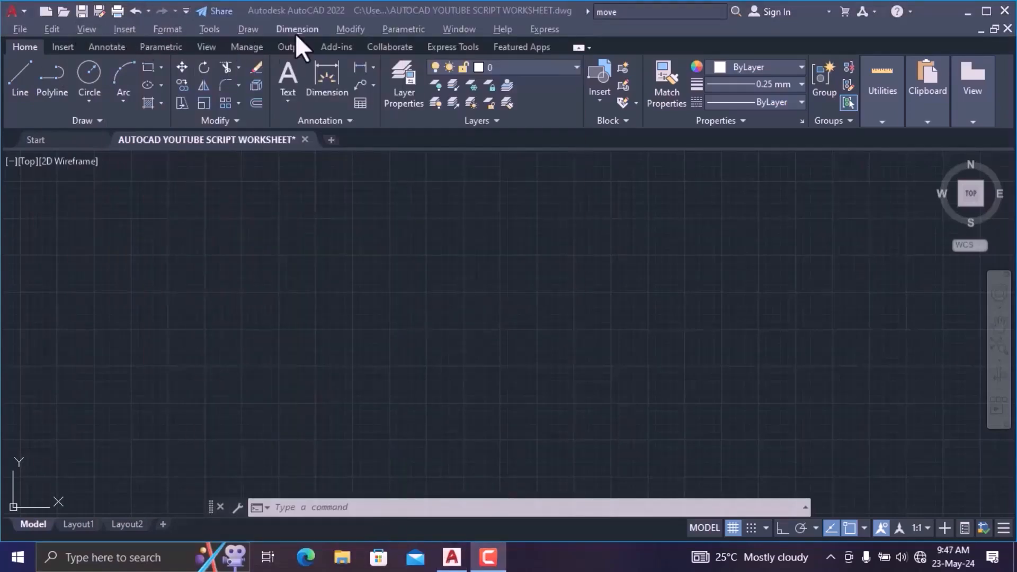
left_click(209, 29)
mouse_move(168, 29)
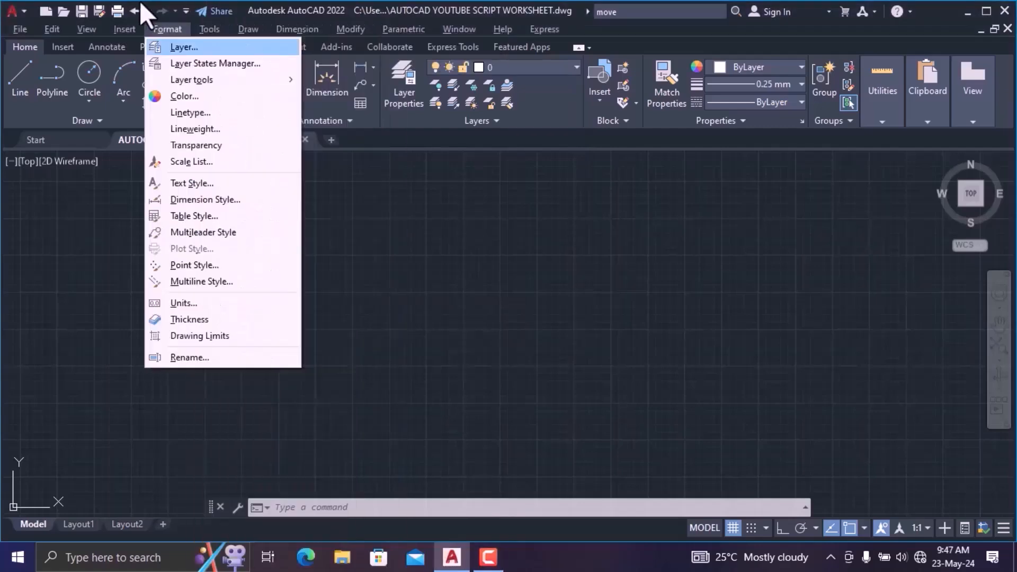
- Hide the menu bar and show it again
left_click(182, 11)
left_click(185, 11)
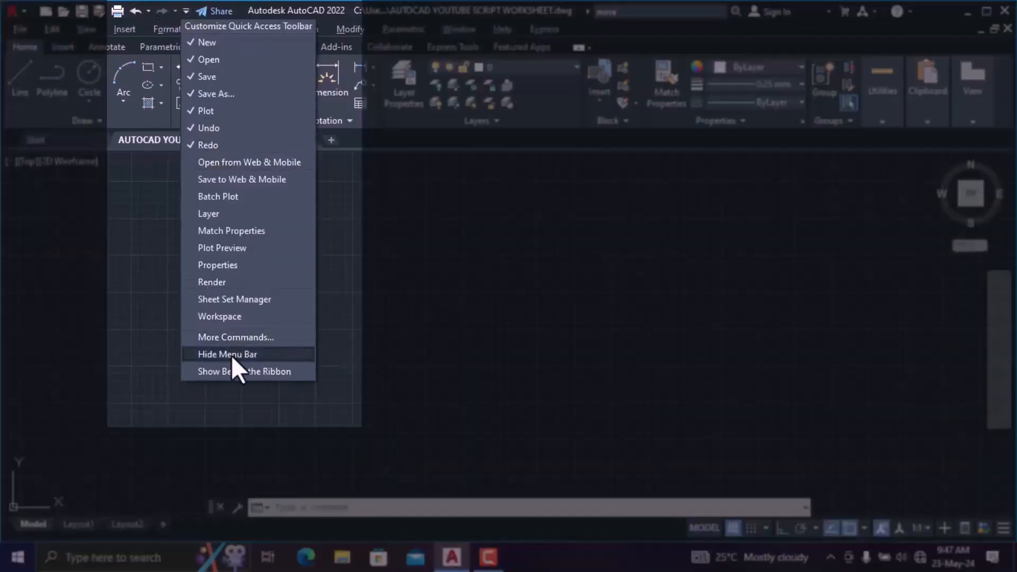
left_click(230, 355)
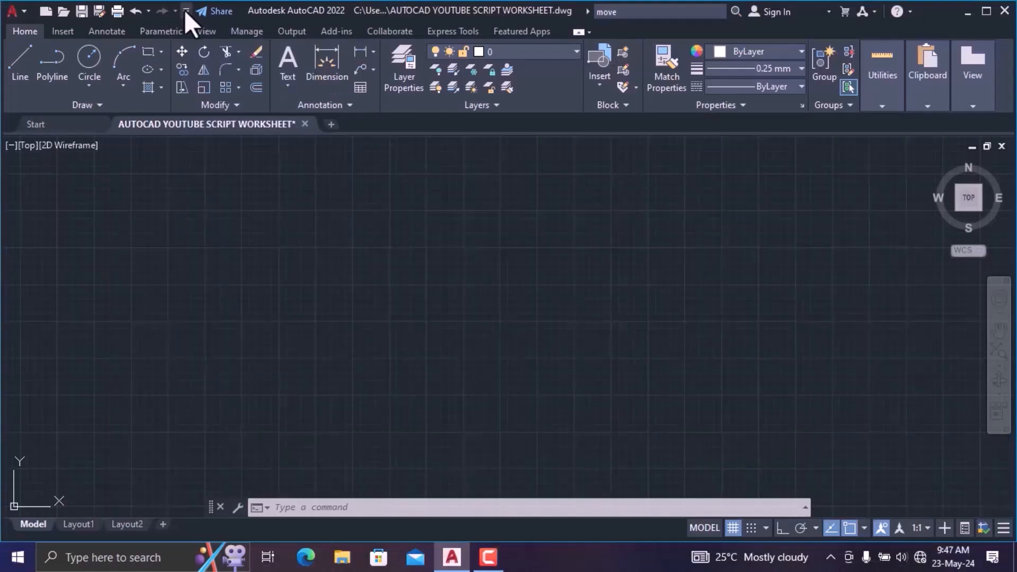
left_click(185, 11)
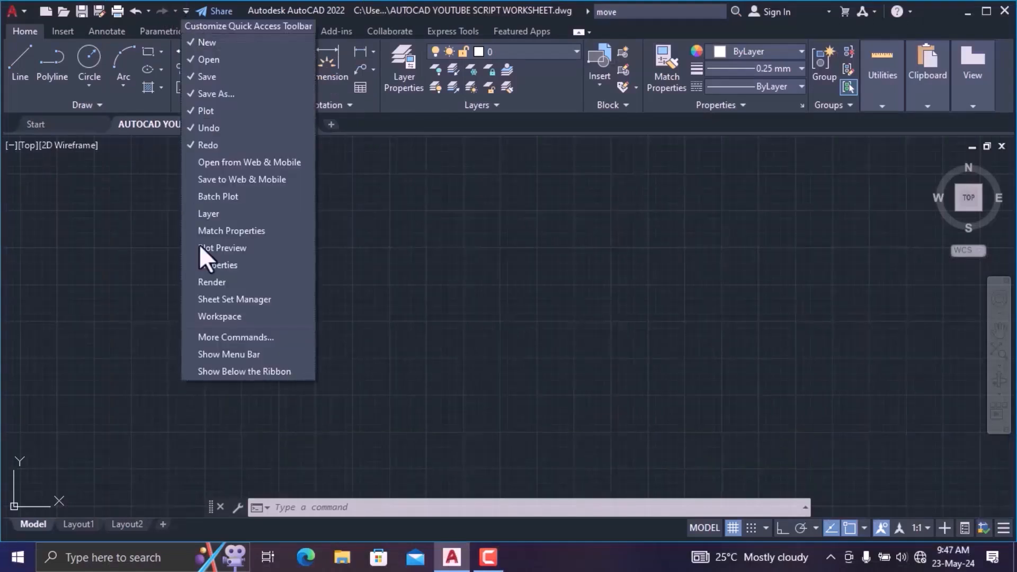
left_click(243, 352)
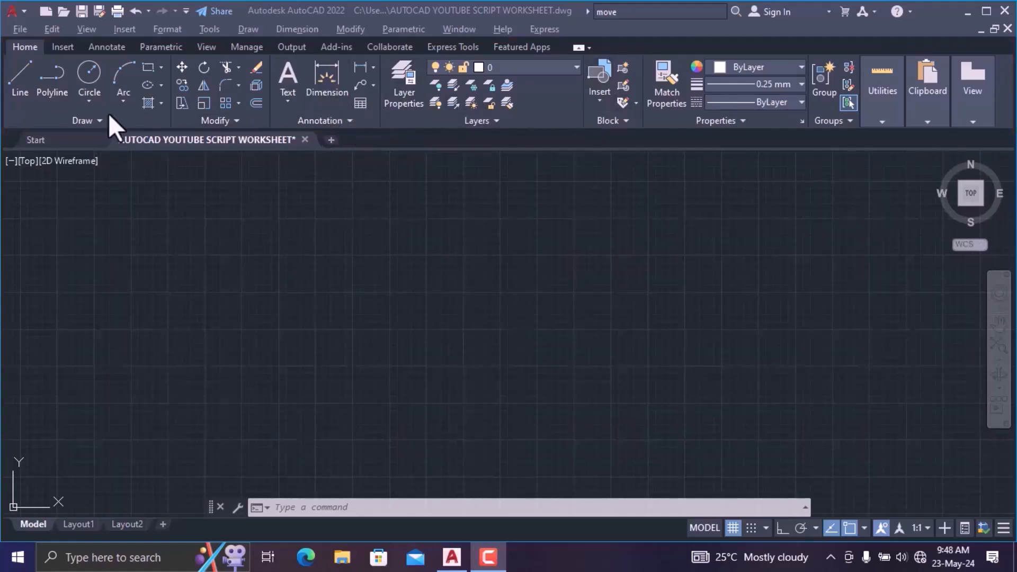
- Examine the Insert, Annotate, Parametric and View tool sets on the ribbon, and return to the Home tools
left_click(59, 48)
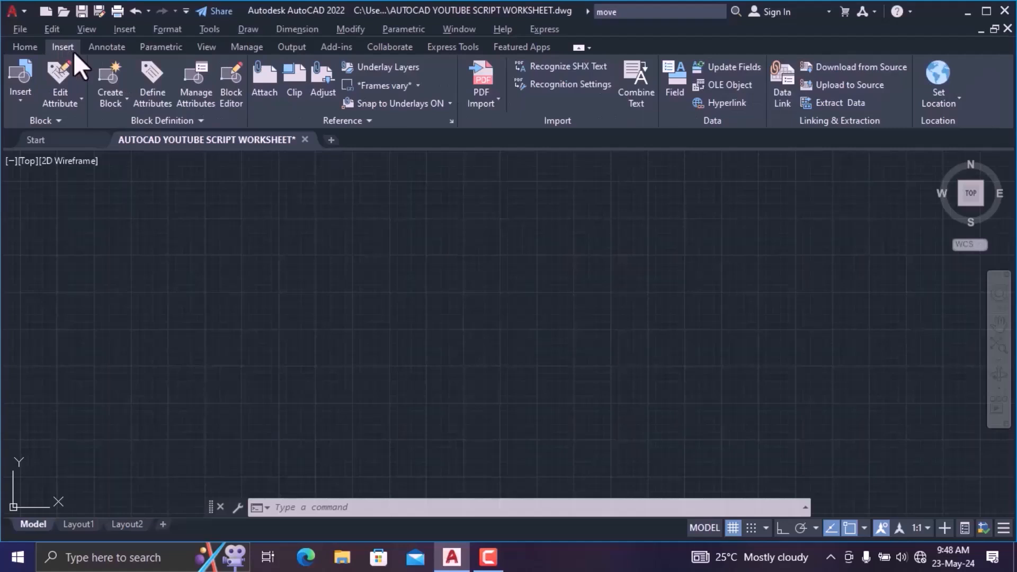
left_click(104, 51)
left_click(166, 48)
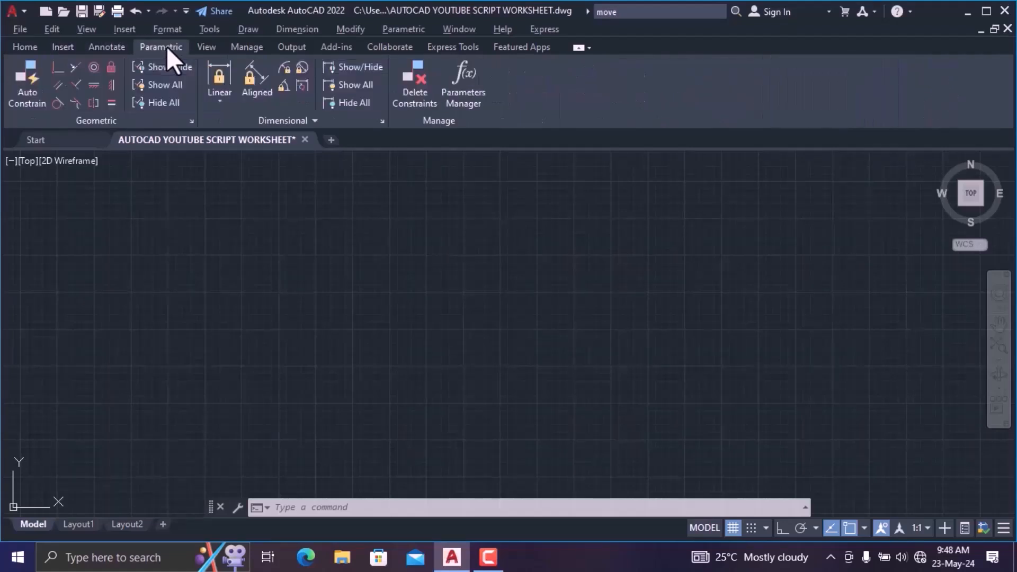
left_click(212, 53)
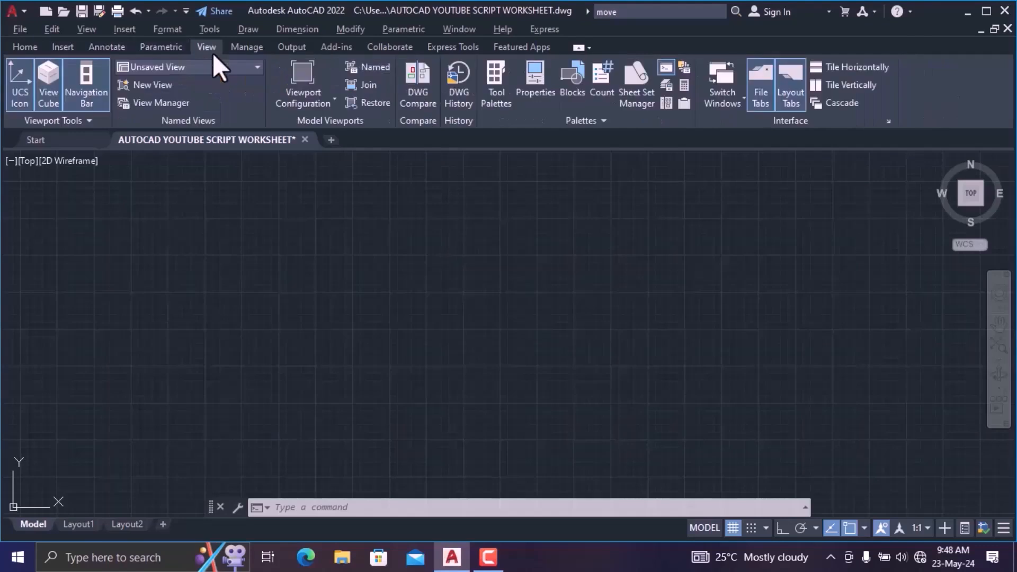
left_click(30, 48)
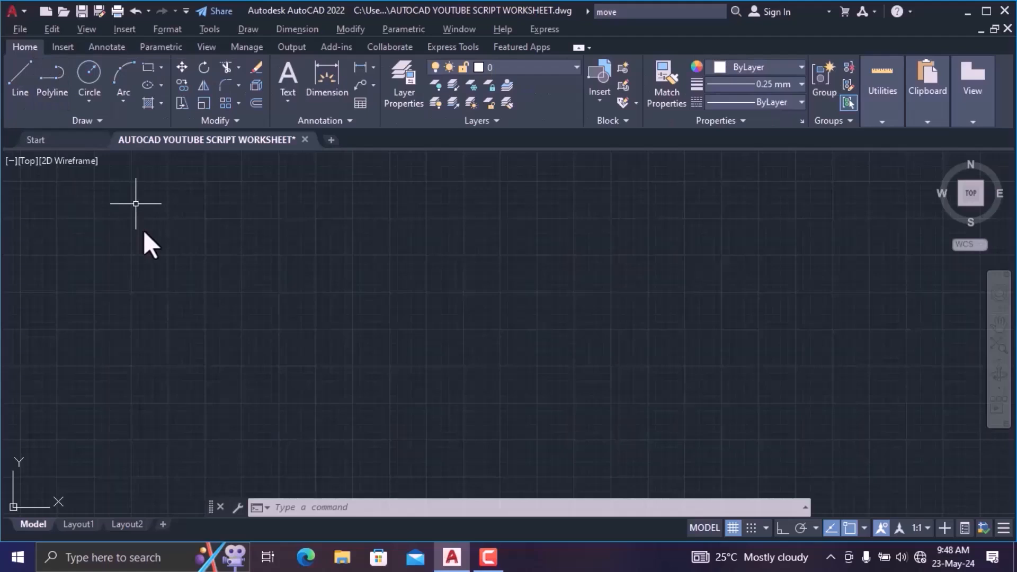
key("F10")
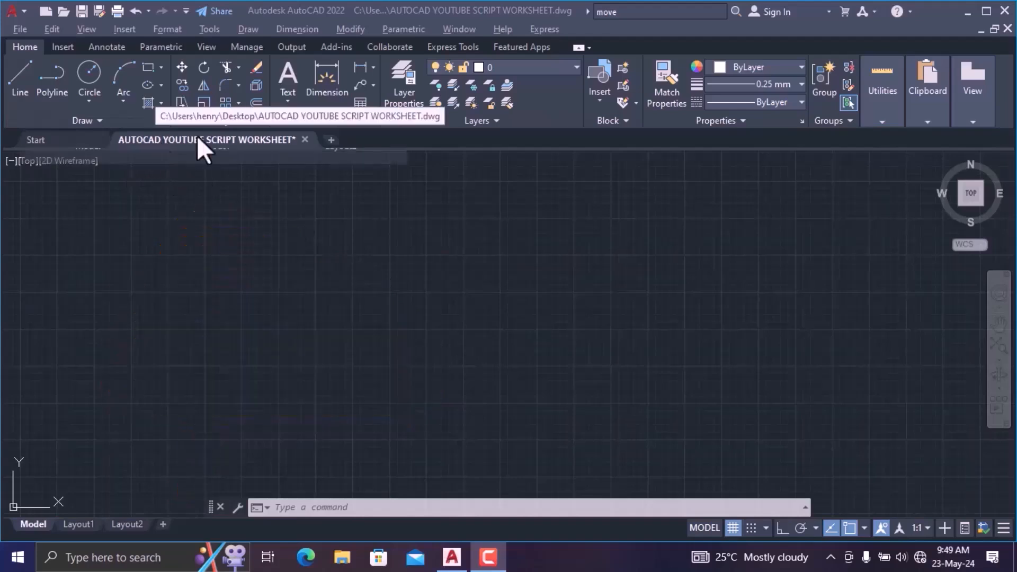
- Preview the model and layouts of the AUTOCAD YOUTUBE SCRIPT WORKSHEET drawing and choose its model space
mouse_move(236, 142)
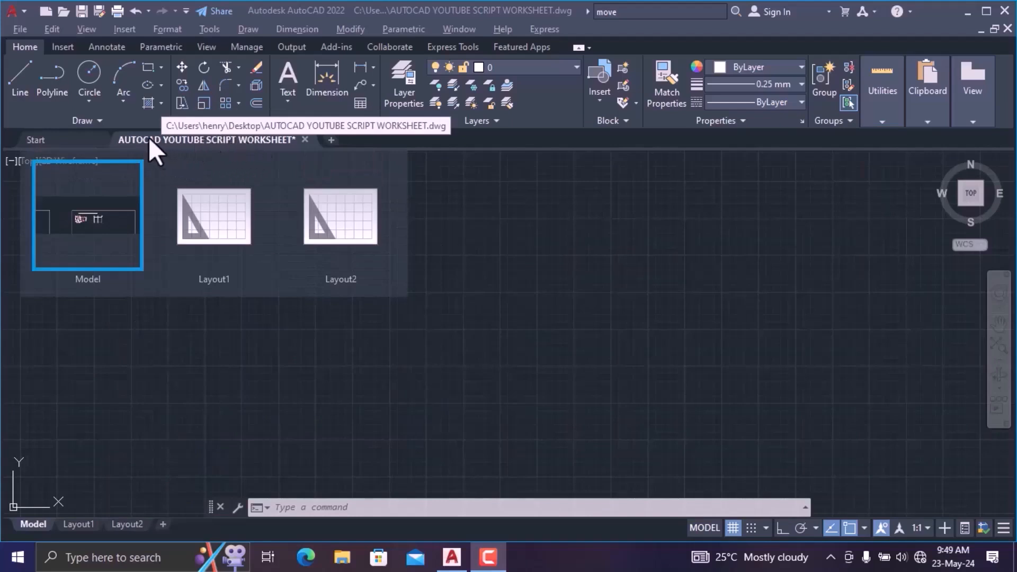
left_click(97, 234)
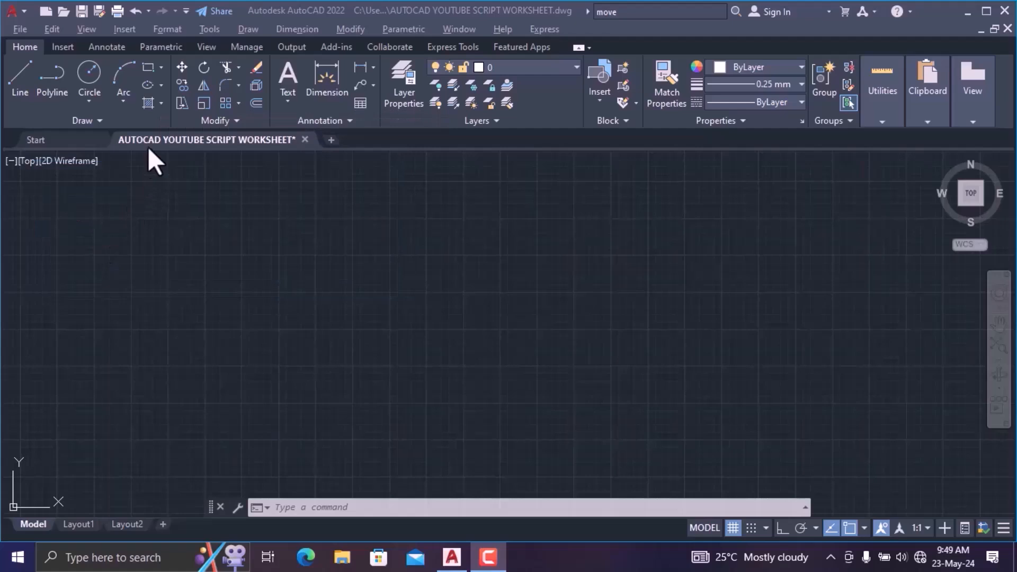
mouse_move(147, 143)
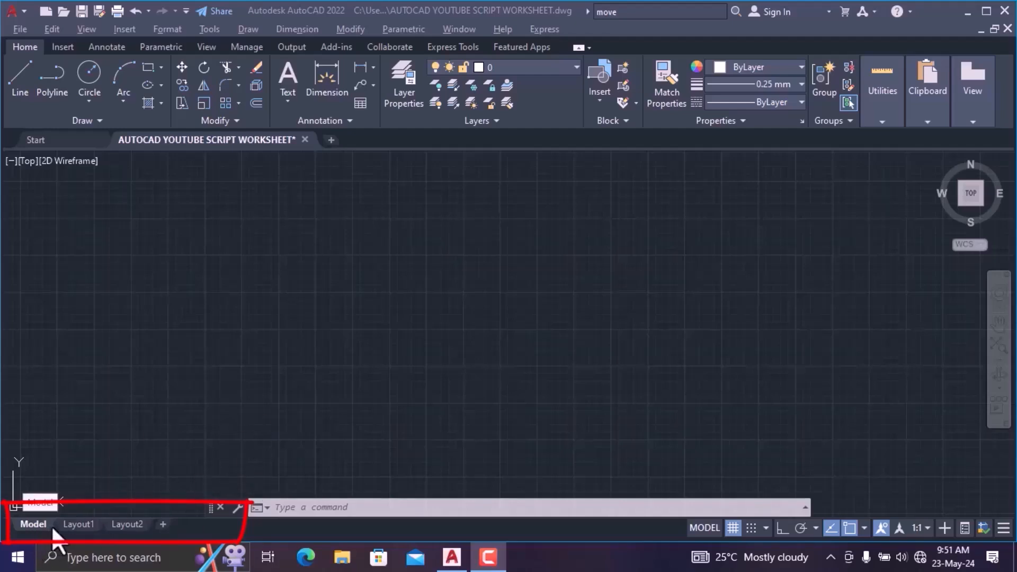
- Switch from model space to Layout1 and Layout2 to examine the paper space sheets
mouse_move(65, 529)
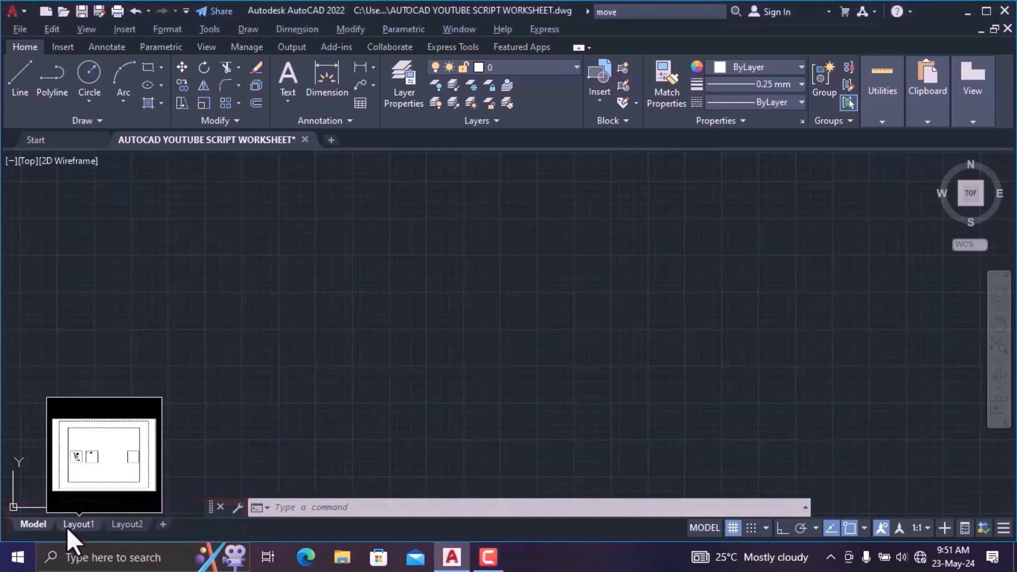
left_click(67, 527)
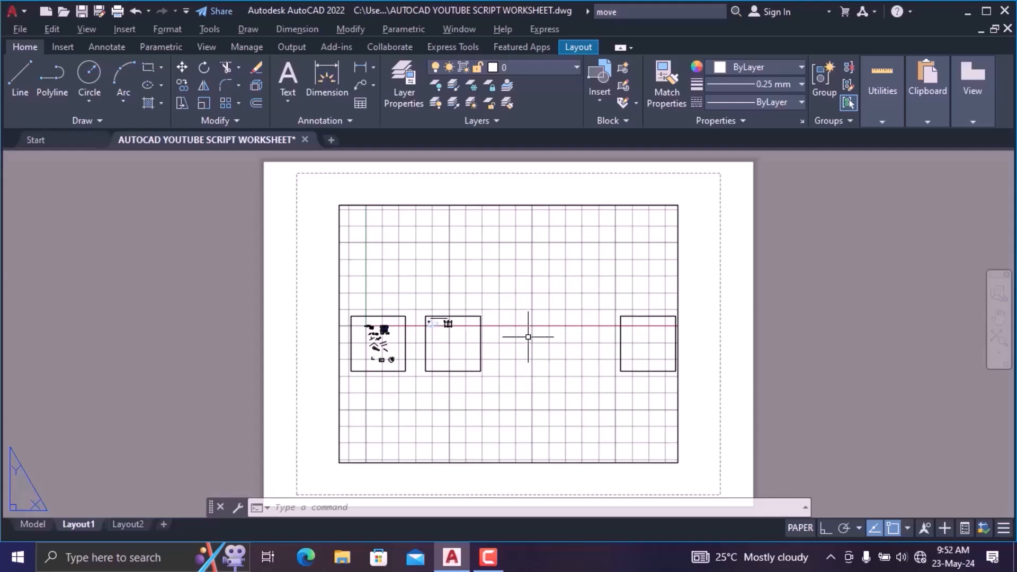
left_click(125, 526)
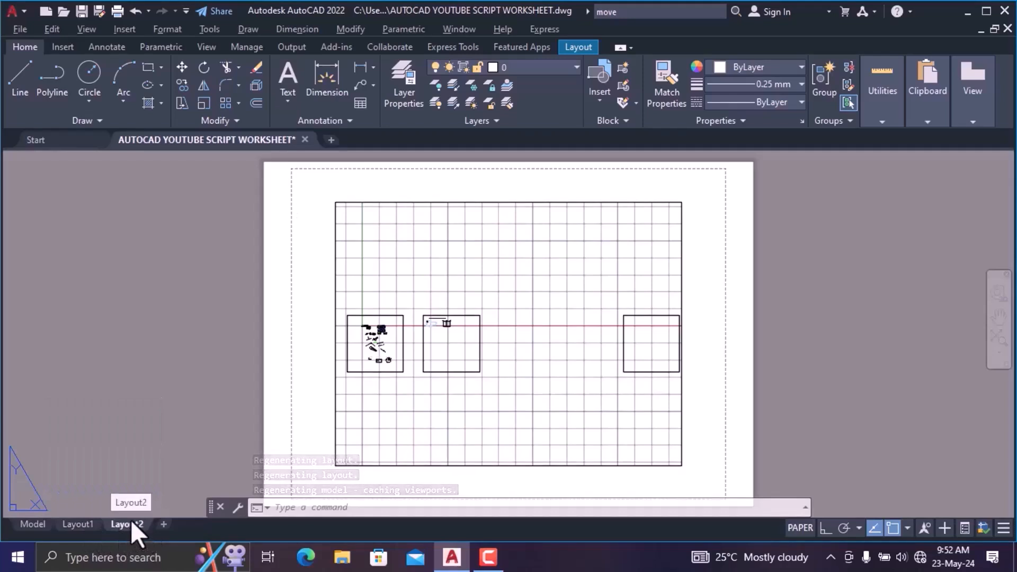
- Delete Layout2 permanently and add a new layout to the drawing in its place
right_click(130, 520)
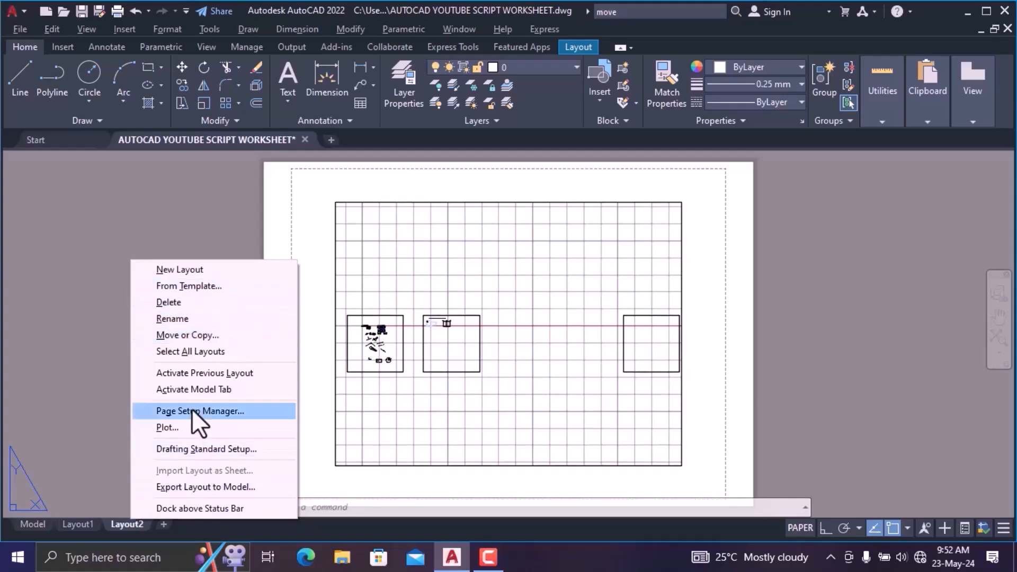
left_click(177, 301)
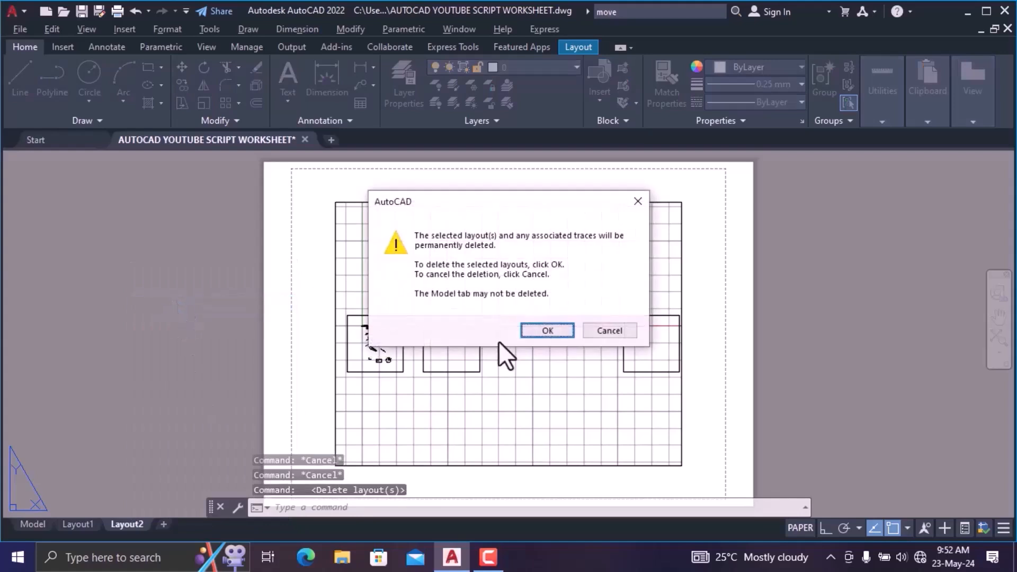
left_click(532, 331)
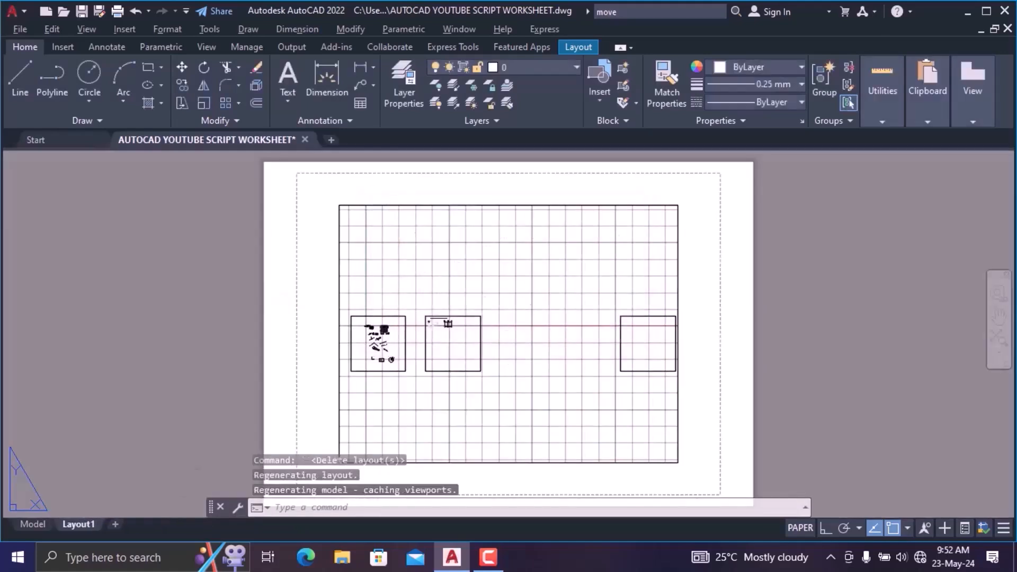
left_click(112, 526)
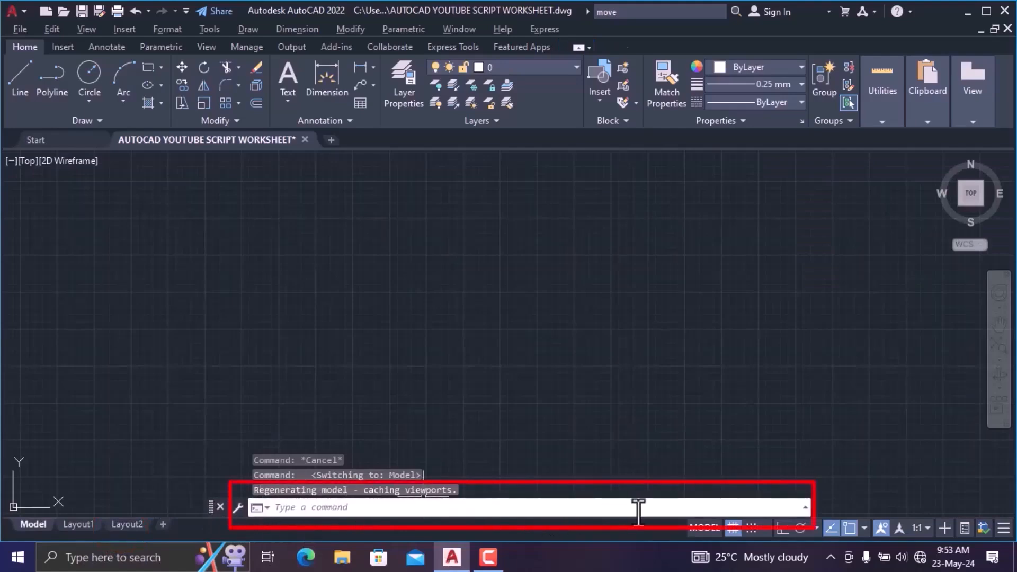
- Look up the command line's autocomplete suggestions for LINE, clear the entry, and look up those for TEXT
left_click(390, 509)
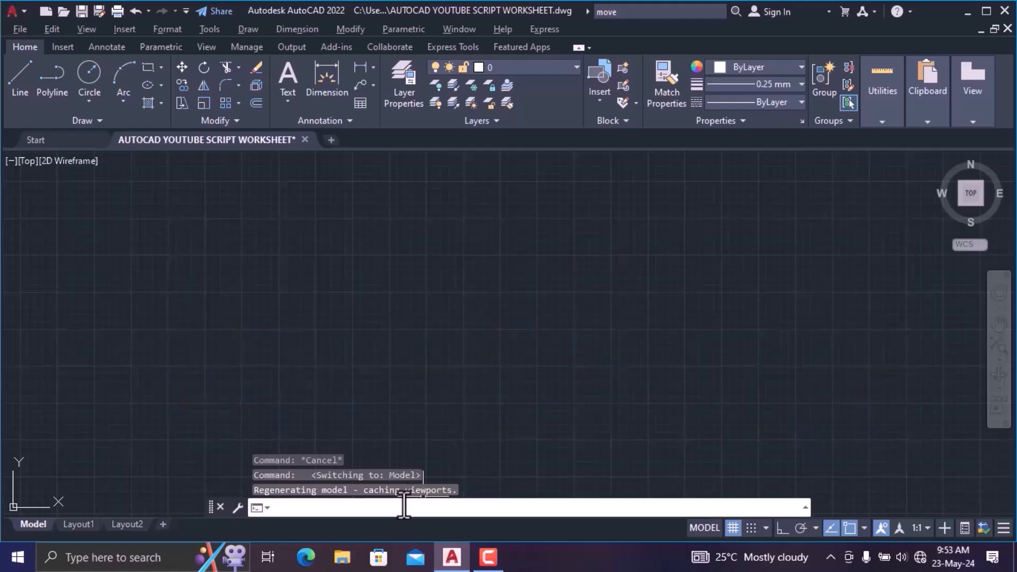
type("1in")
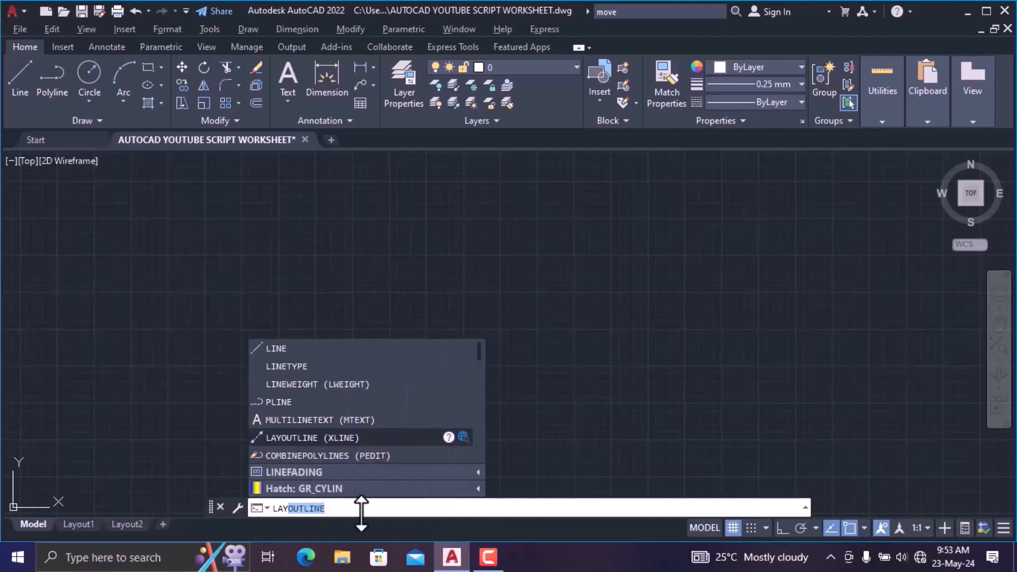
key("BackSpace")
key("BackSpace")
key("BackSpace")
key("BackSpace")
key("BackSpace")
key("BackSpace")
key("BackSpace")
key("BackSpace")
key("BackSpace")
key("BackSpace")
key("Escape")
type("text")
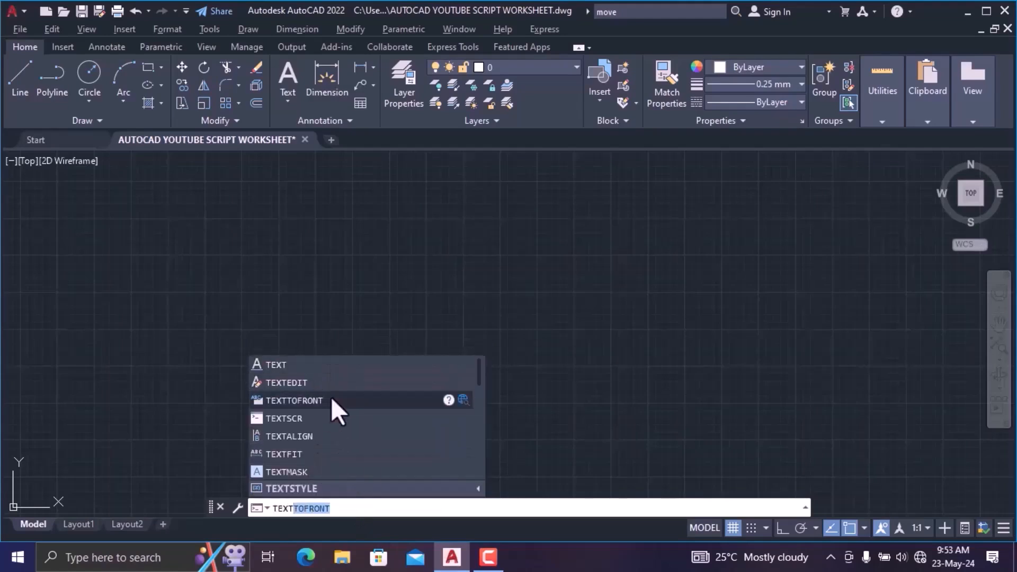
mouse_move(332, 396)
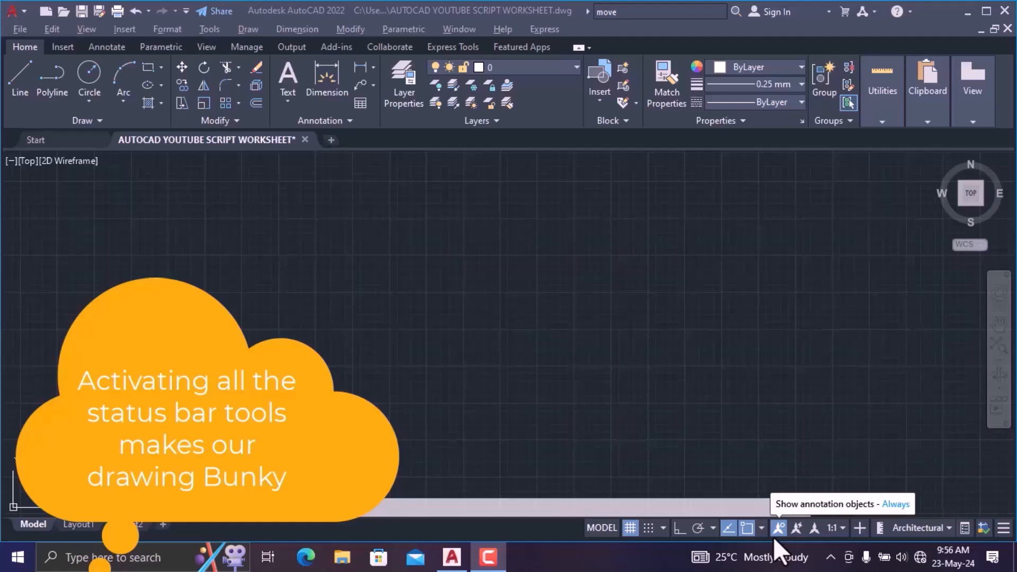
- Turn on Ortho mode and try the annotation visibility toggle in the status bar
left_click(681, 527)
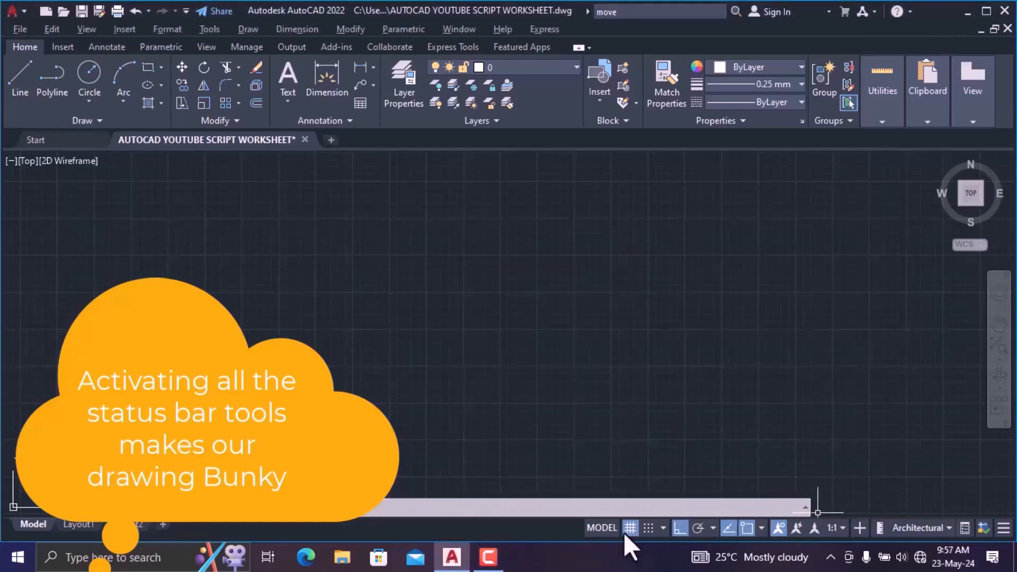
left_click(780, 525)
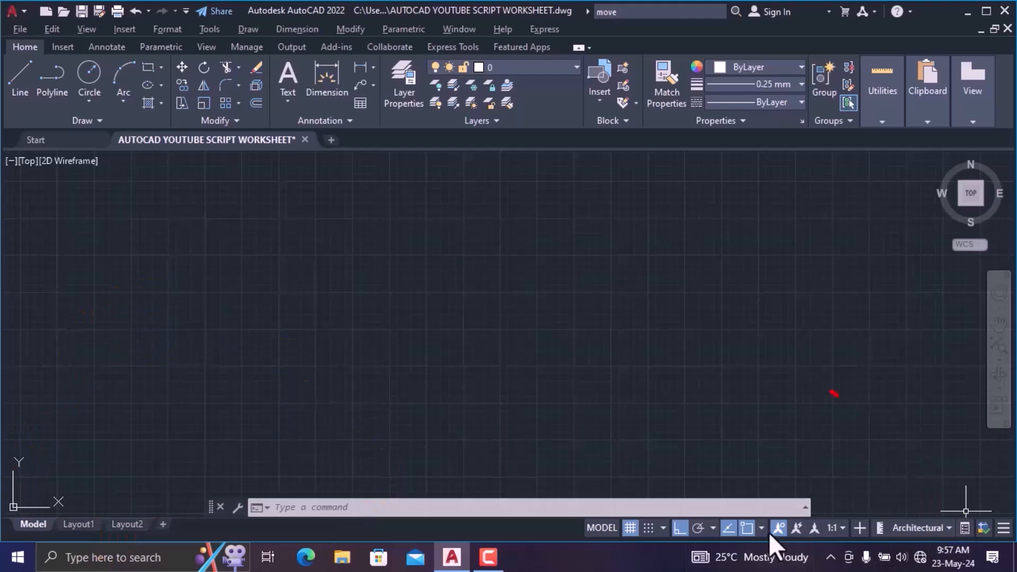
- Show Coordinates in the status bar and try selection windows in the empty drawing area to watch the readout
left_click(1004, 528)
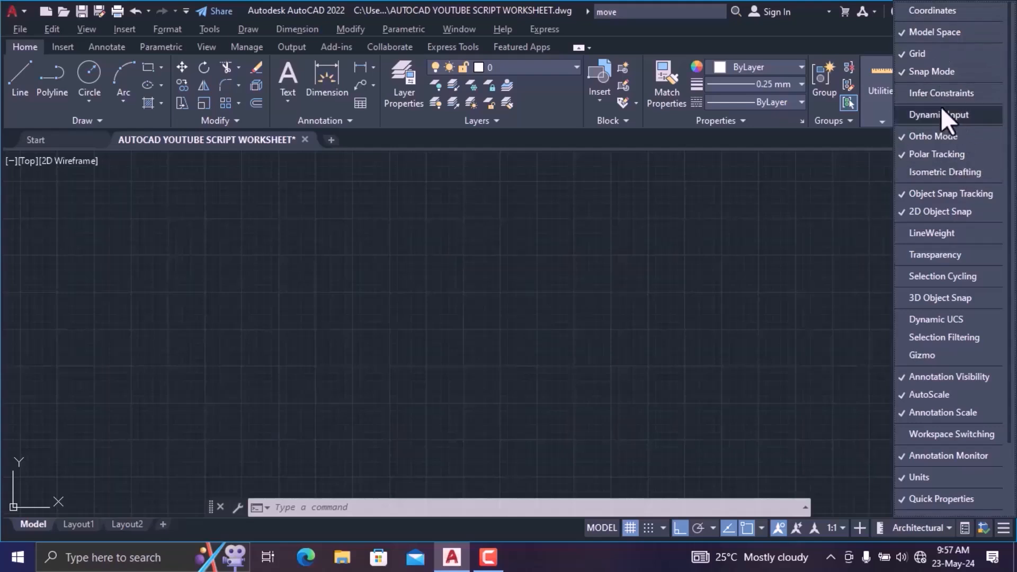
left_click(911, 9)
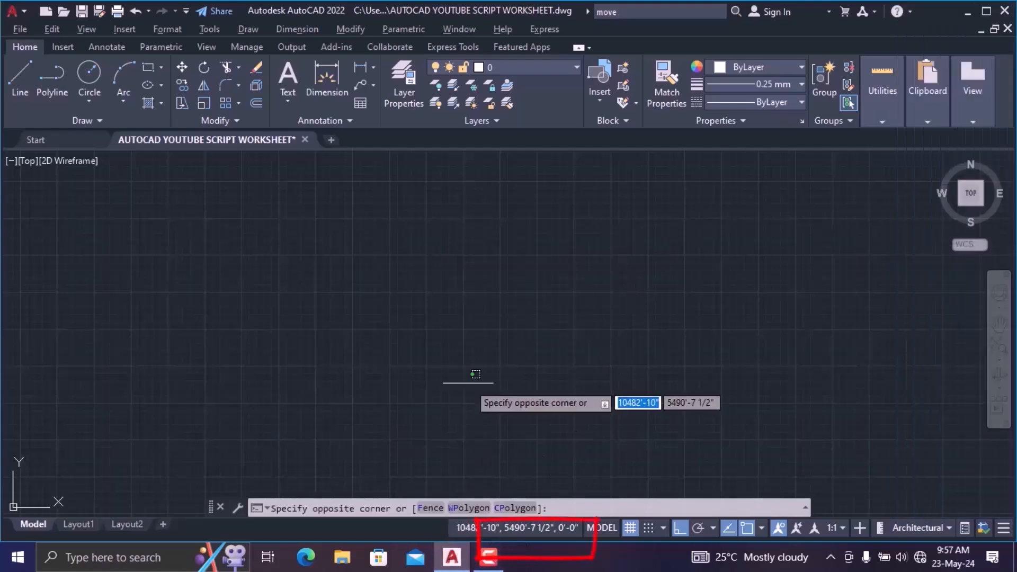
left_click(468, 383)
left_click(508, 400)
left_click(413, 409)
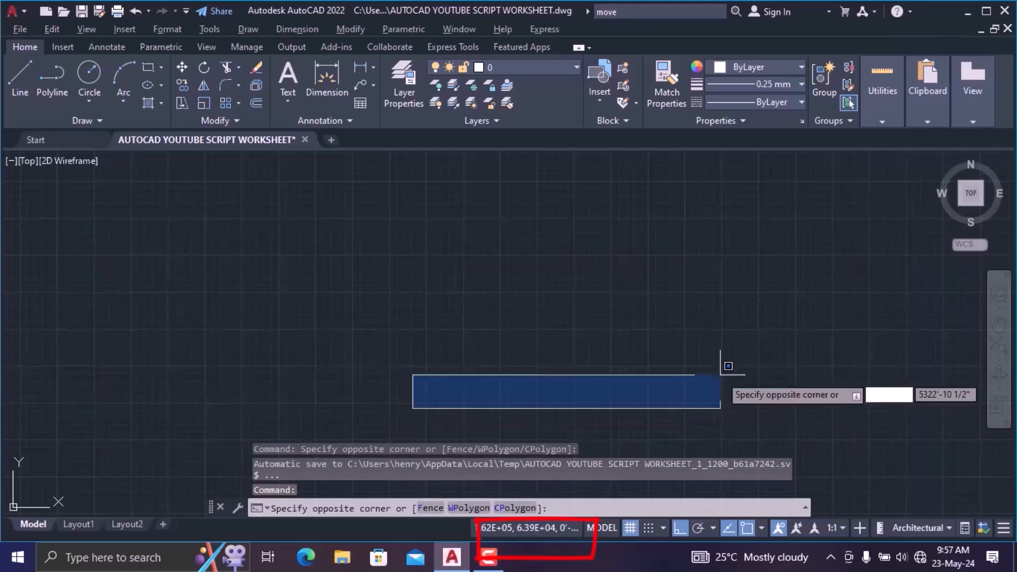
left_click(706, 349)
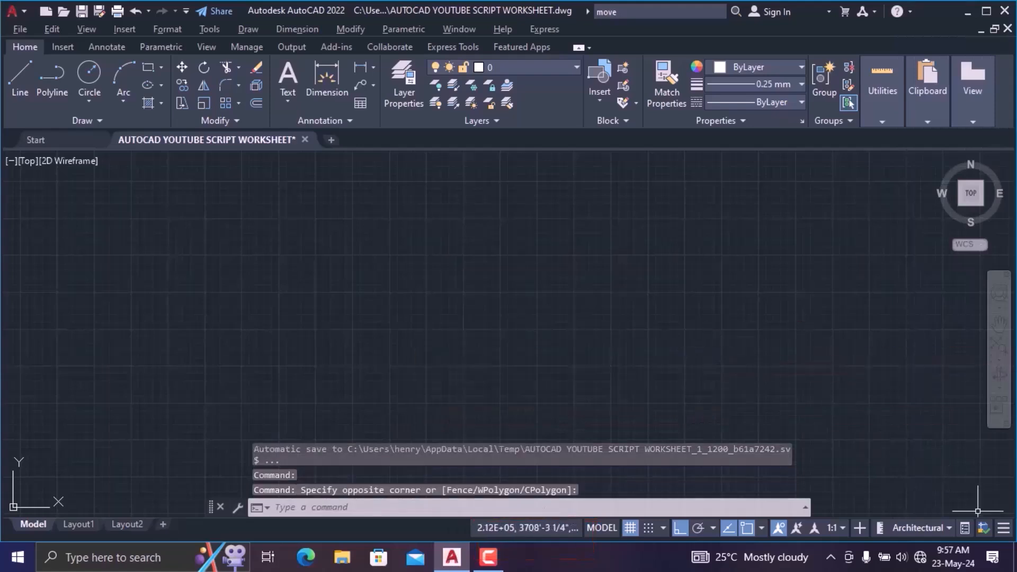
- Remove Coordinates, AutoScale, Annotation Scale and Units from the status bar
left_click(1003, 528)
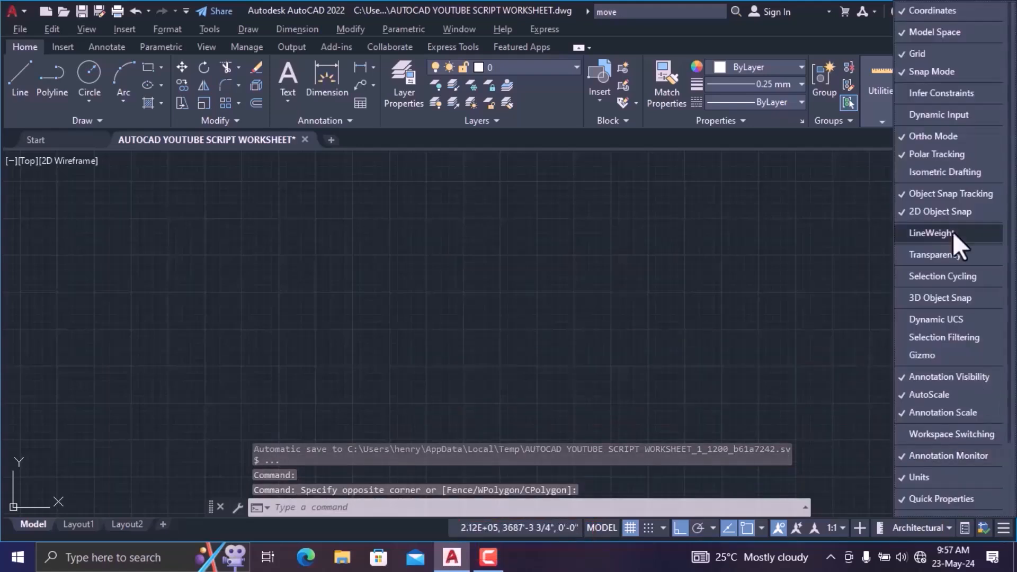
left_click(908, 8)
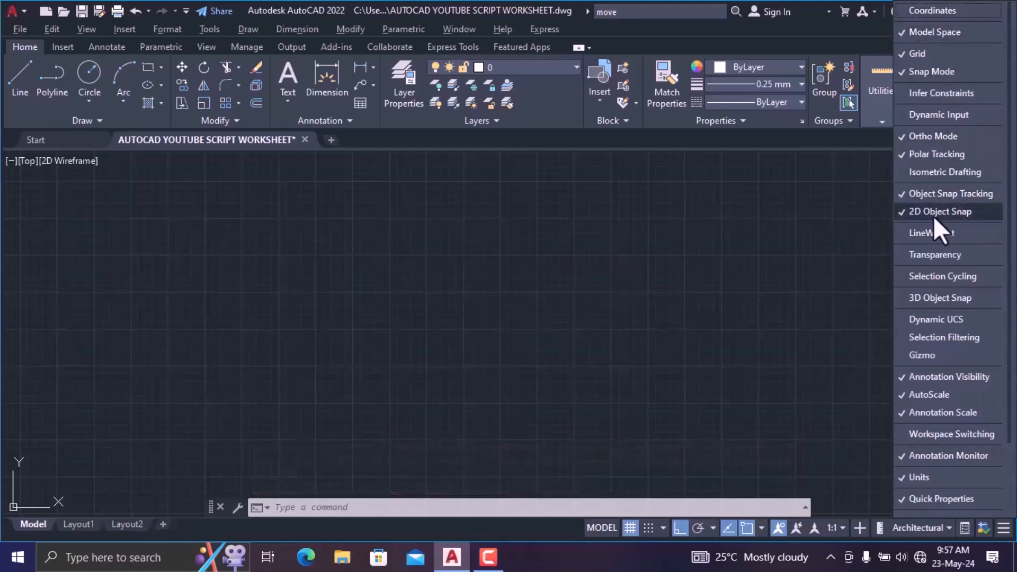
left_click(925, 399)
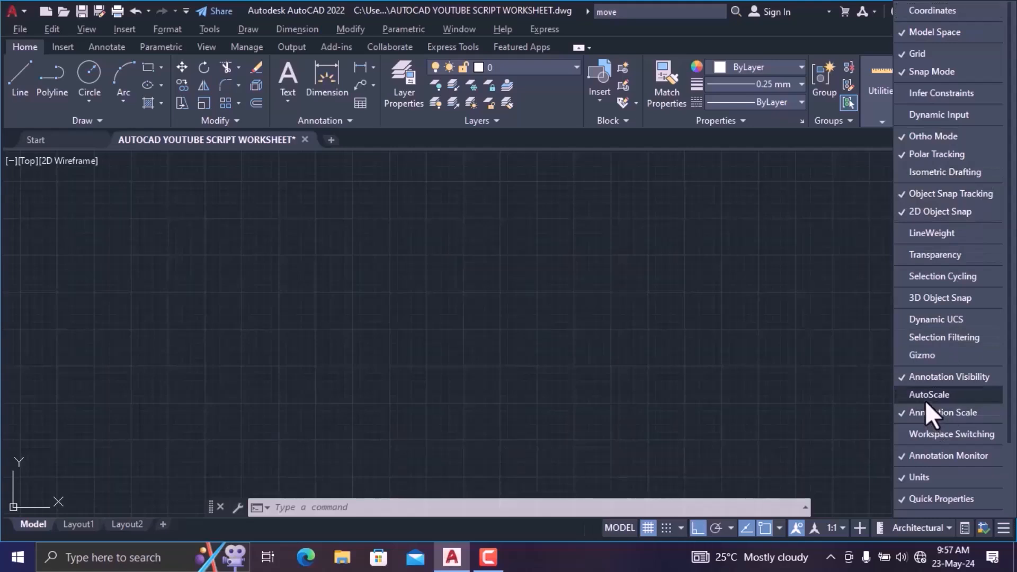
left_click(918, 418)
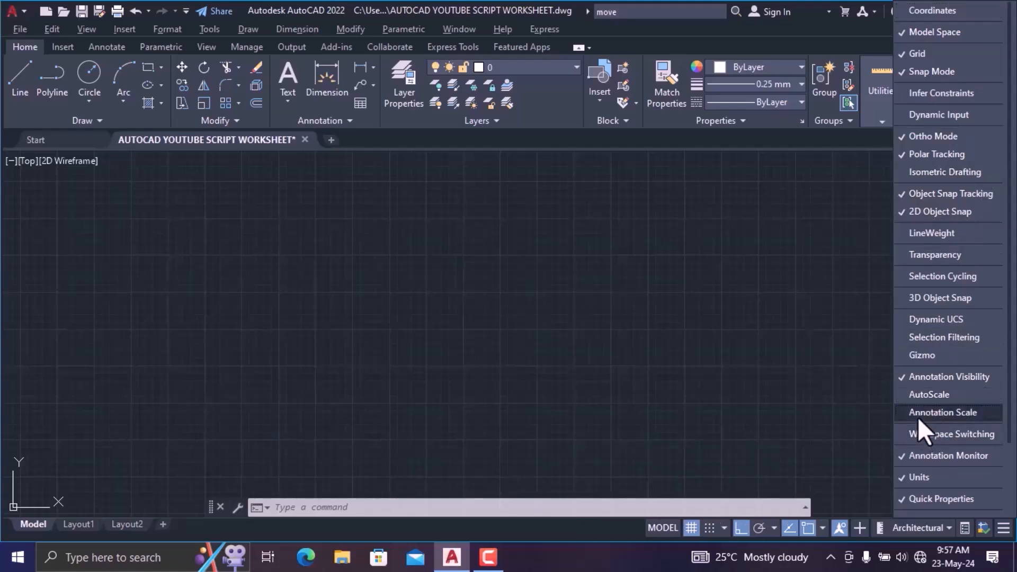
left_click(921, 476)
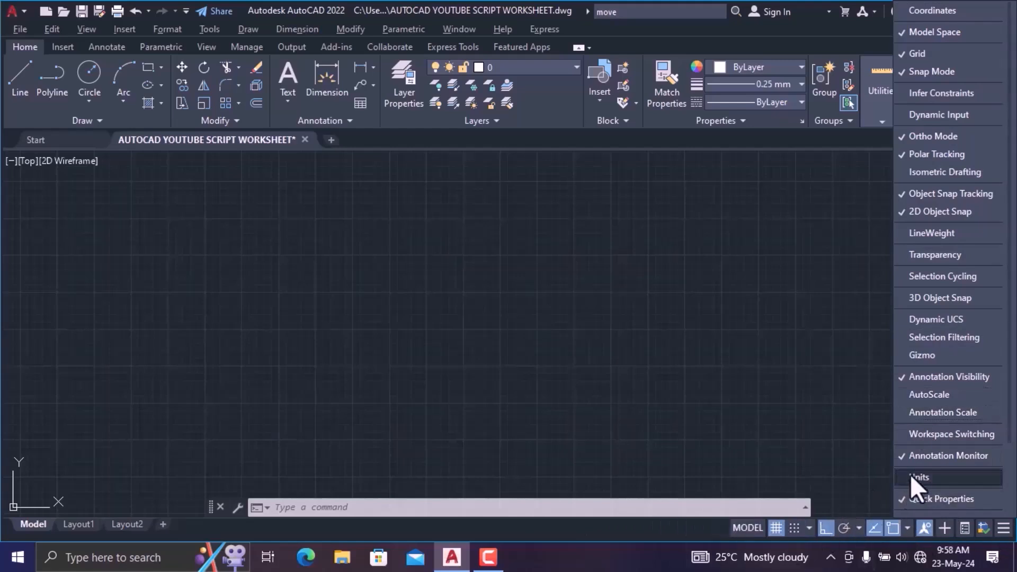
left_click(841, 459)
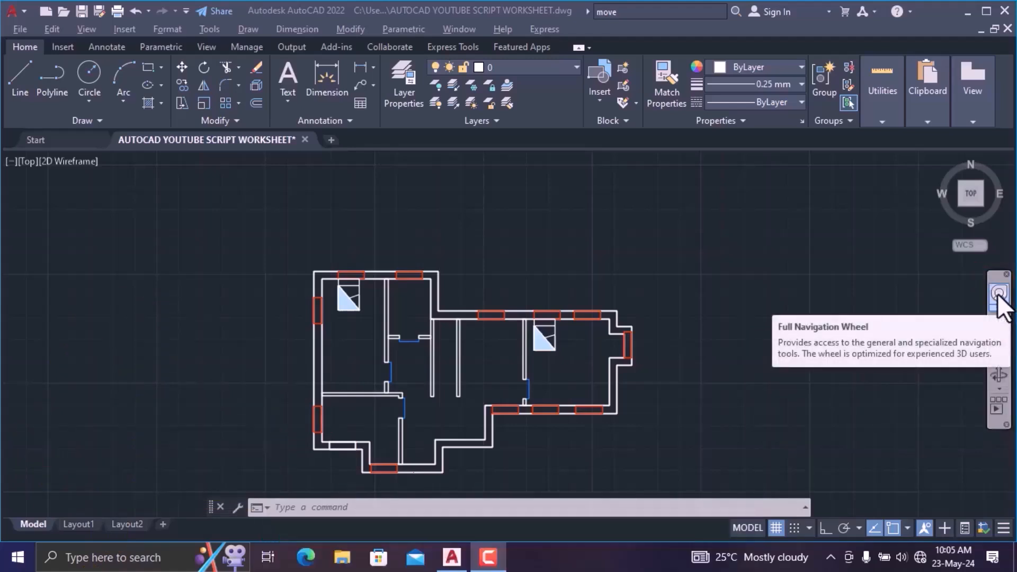
- Try Orbit from the Full Navigation Wheel on the floor plan, and move the plan around with the Pan tool
left_click(999, 295)
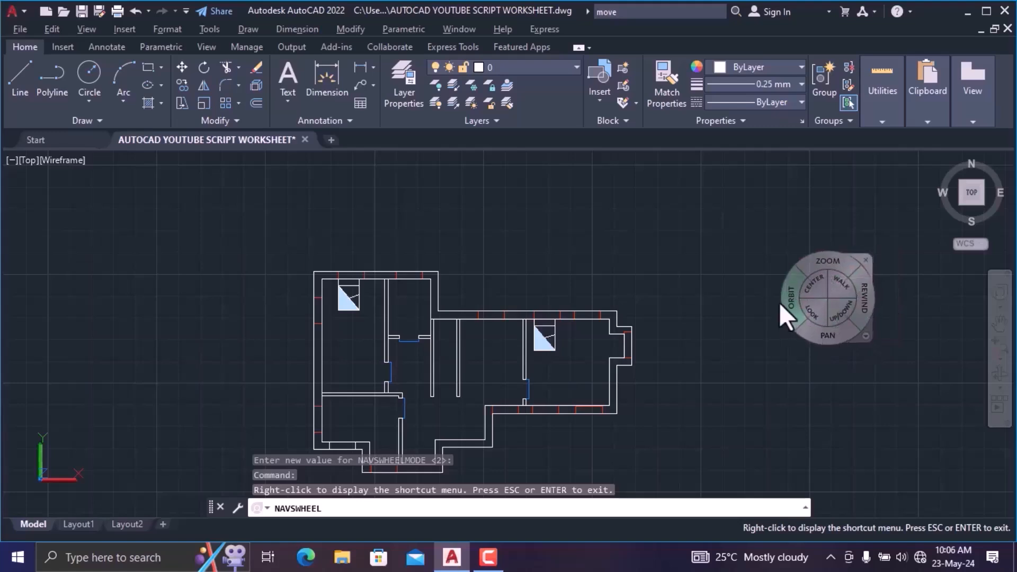
left_click_drag(787, 304, 795, 284)
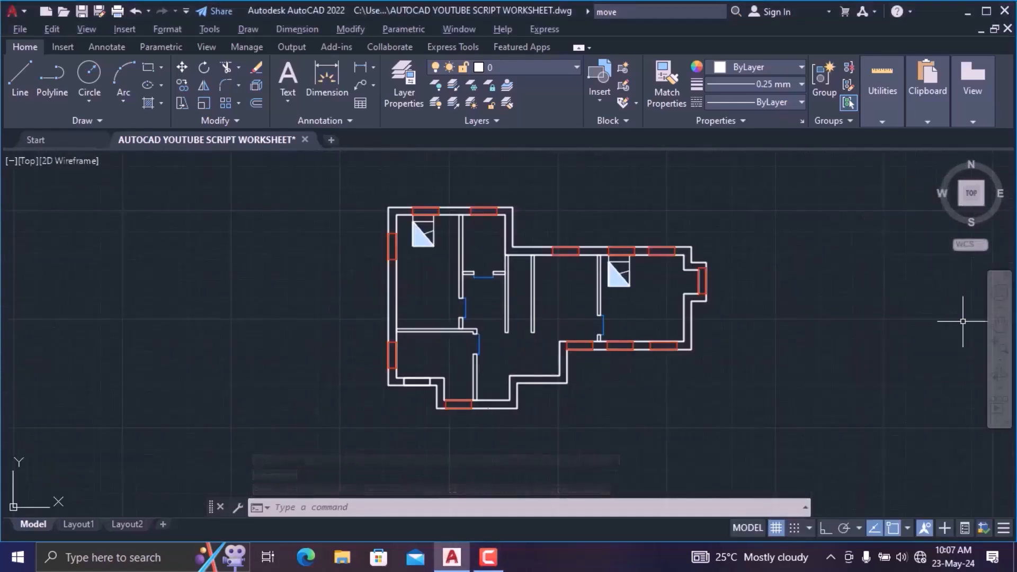
left_click(1000, 325)
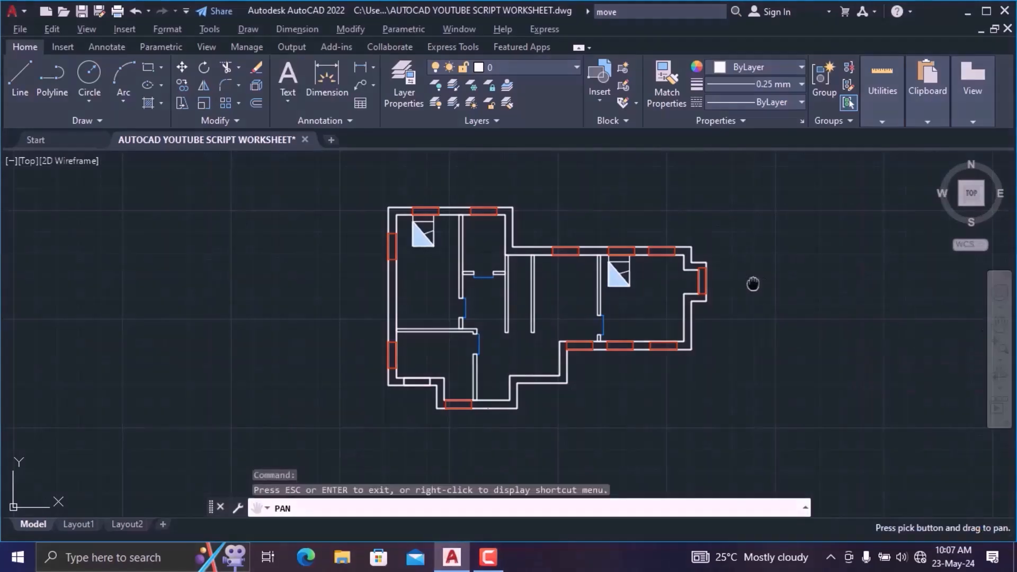
mouse_move(753, 285)
left_mouse_down()
mouse_move(779, 375)
mouse_move(604, 239)
mouse_move(810, 101)
mouse_move(835, 182)
mouse_move(754, 279)
left_mouse_up()
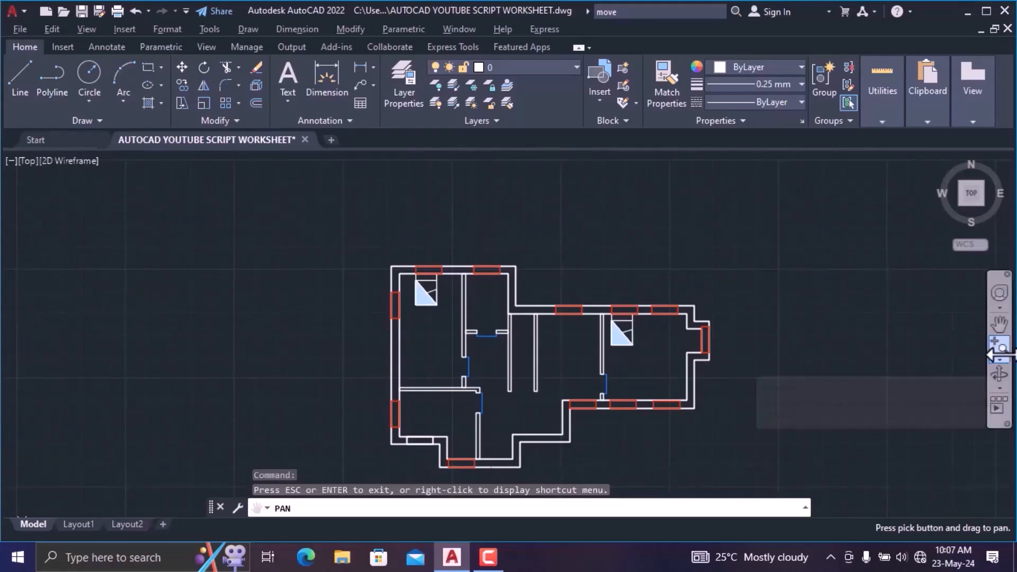
- Demonstrate Zoom Out on the floor plan, and enlarge the plan again with Zoom In
left_click(1000, 360)
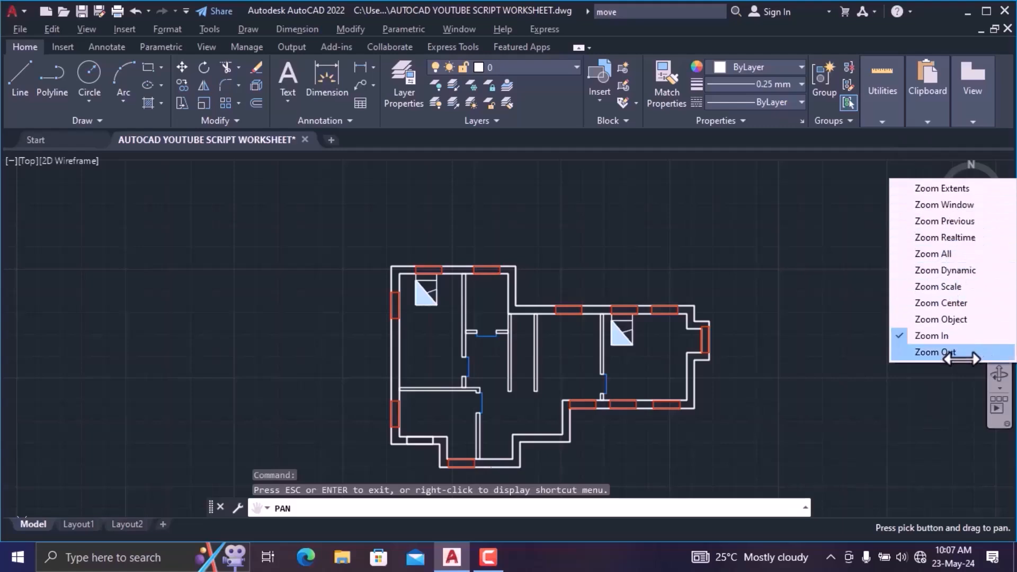
left_click(935, 353)
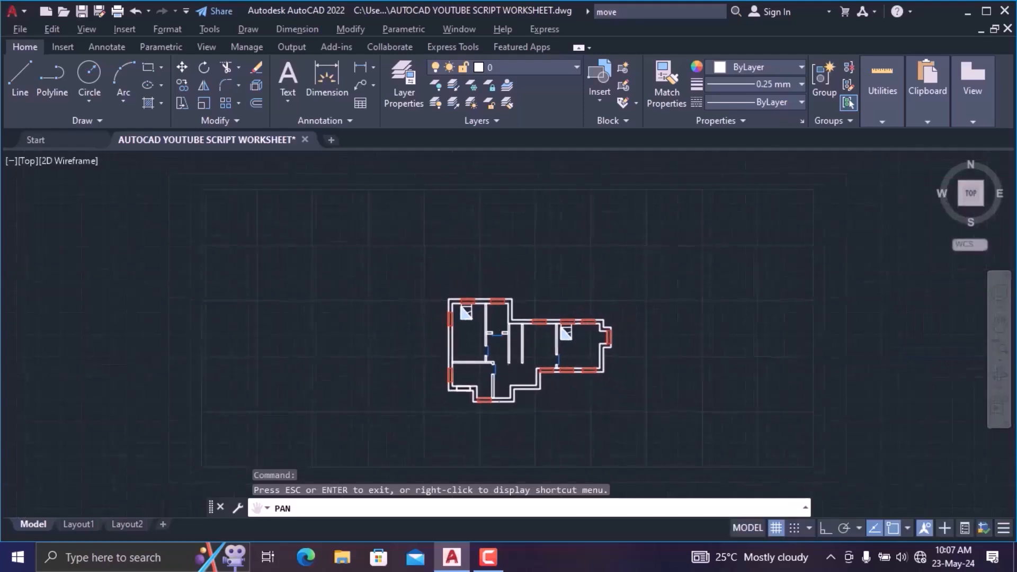
left_click(1005, 361)
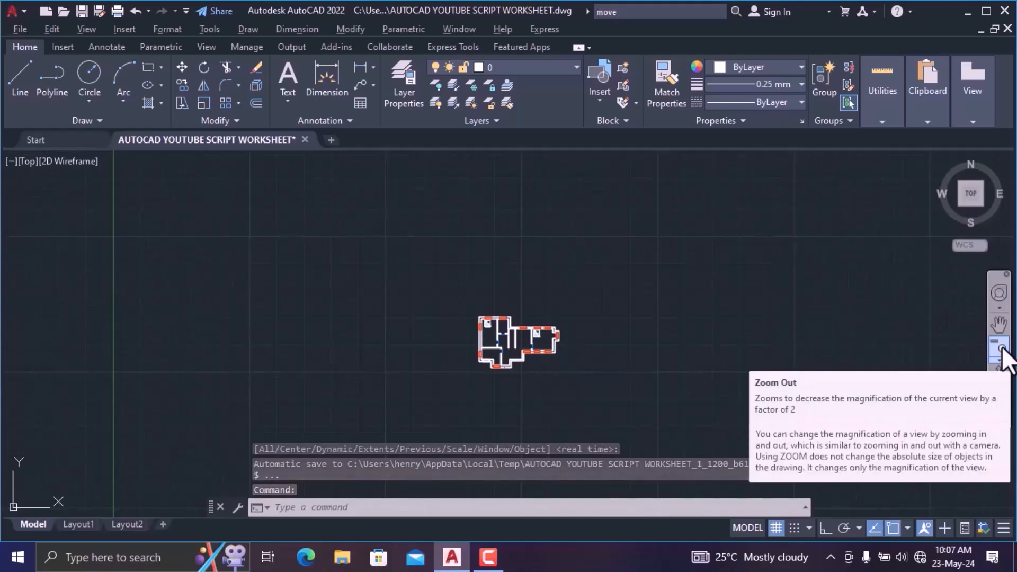
left_click(1000, 362)
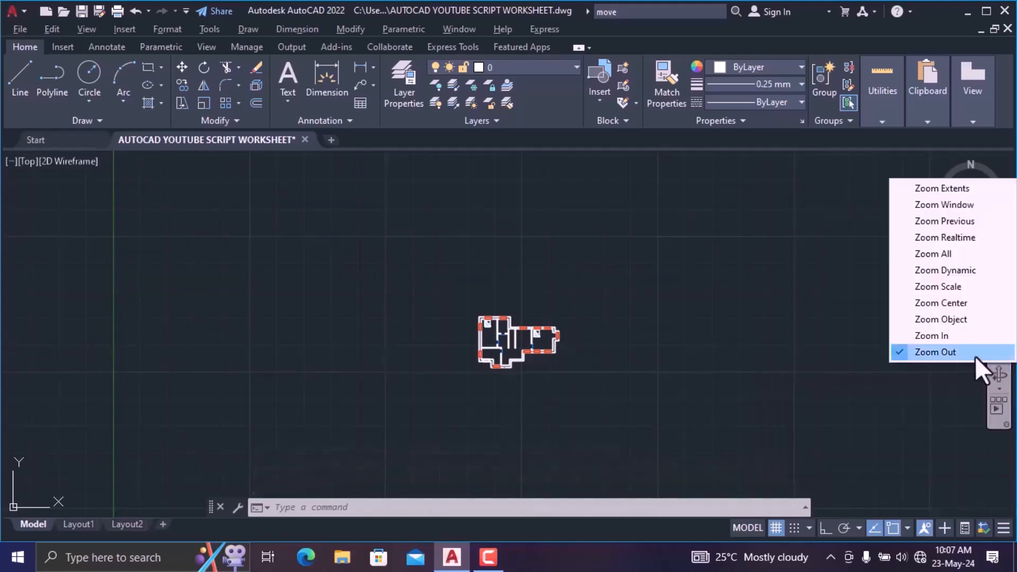
left_click(967, 336)
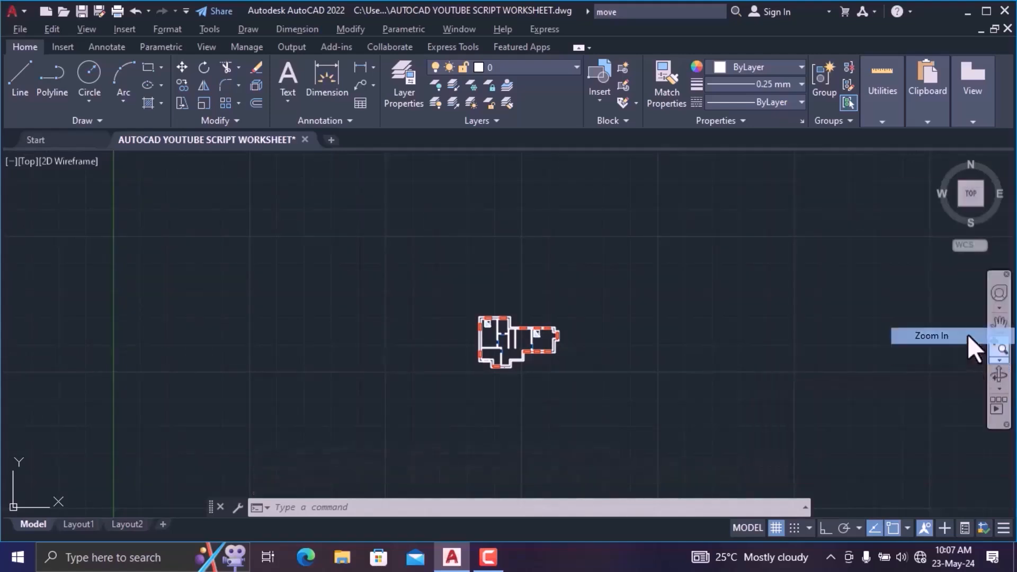
left_click(1000, 350)
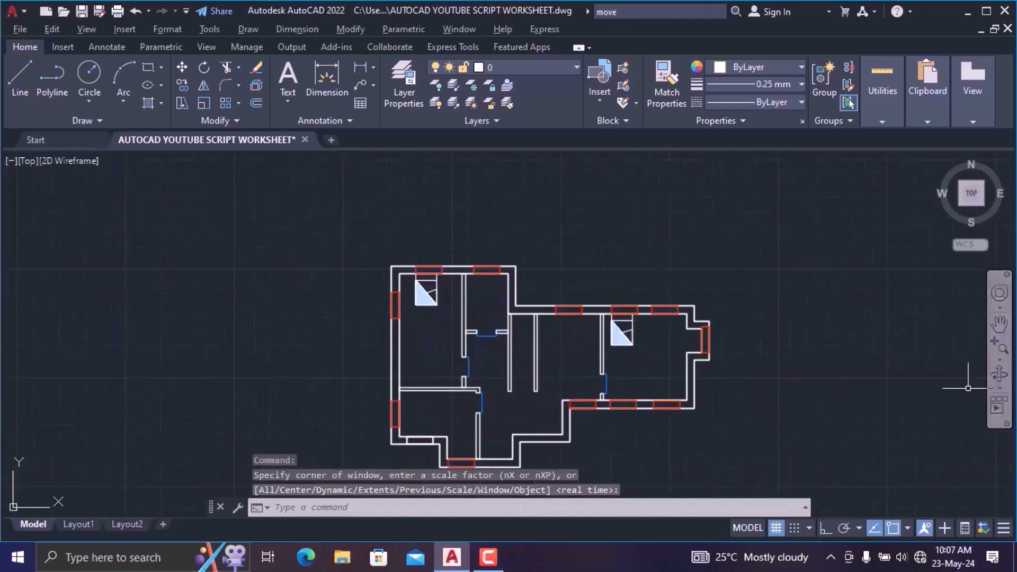
- Orbit the floor plan from the top view into a slightly tilted 3D view and exit the orbit command
left_click(998, 377)
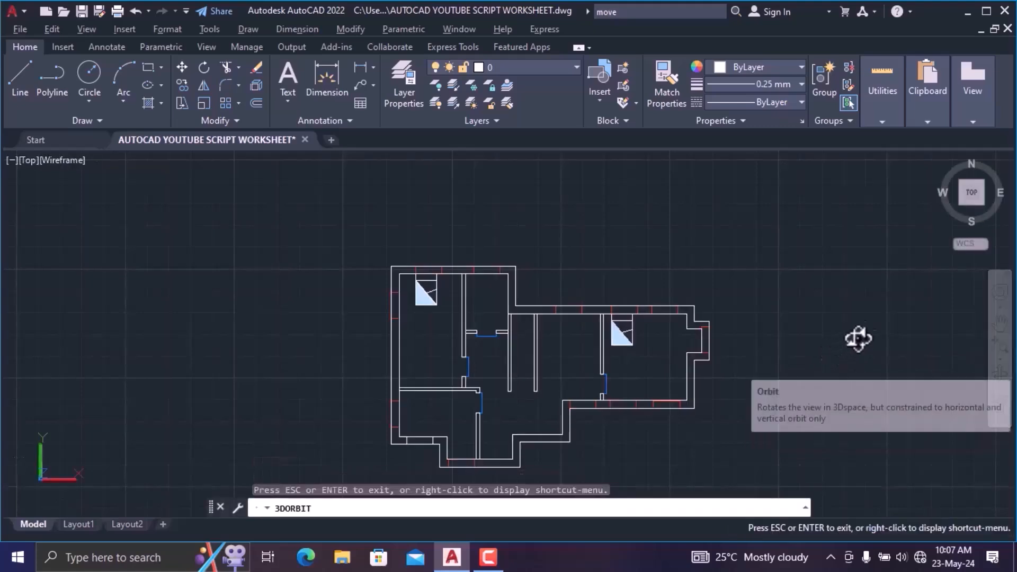
mouse_move(863, 332)
left_mouse_down()
mouse_move(862, 285)
mouse_move(827, 295)
mouse_move(954, 318)
mouse_move(861, 209)
mouse_move(890, 335)
mouse_move(863, 307)
mouse_move(871, 333)
left_mouse_up()
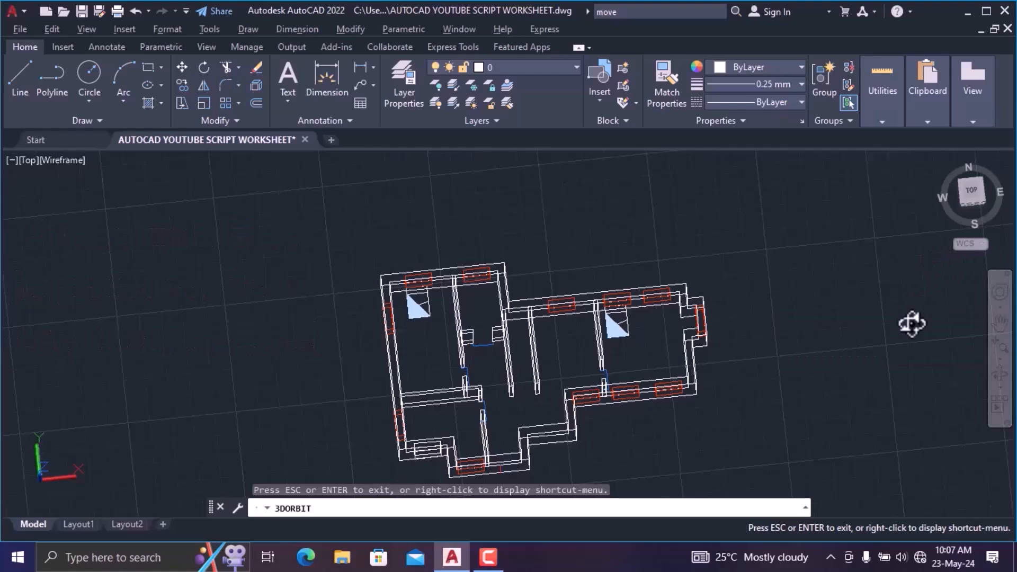
key("Escape")
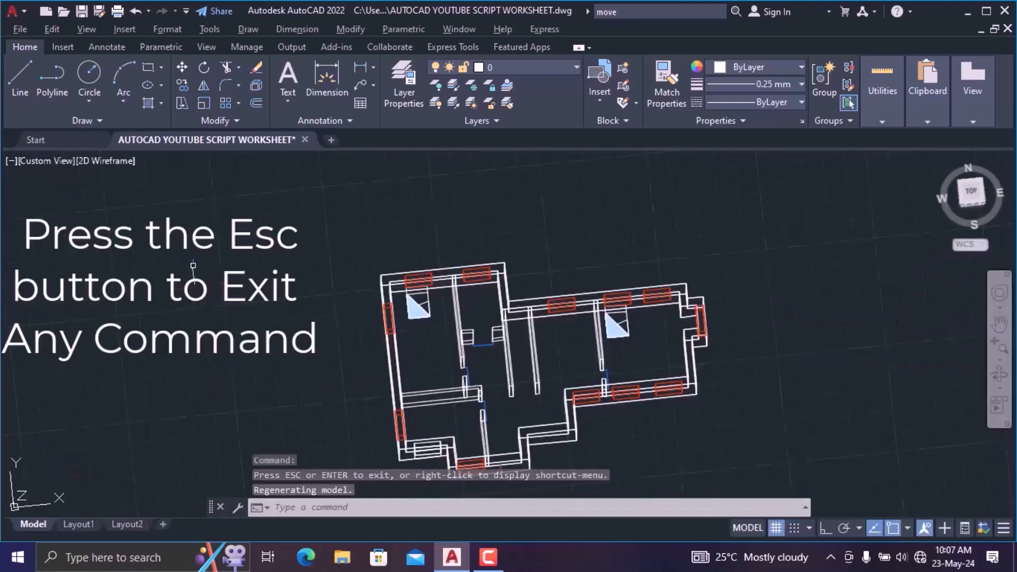
- Switch the building model to its front view with the ViewCube and orbit it to a tilted angle
left_click(970, 193)
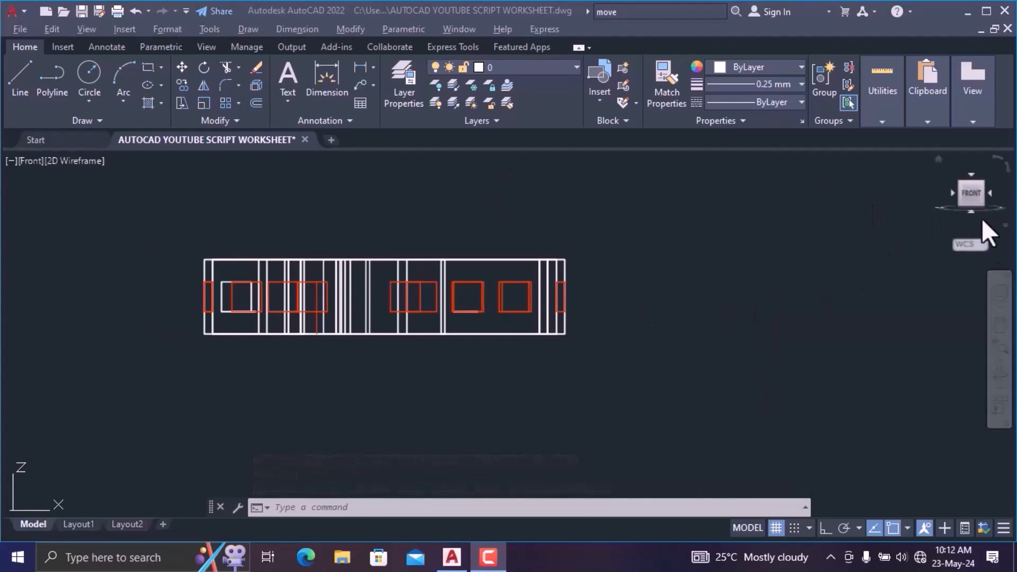
left_click(1003, 374)
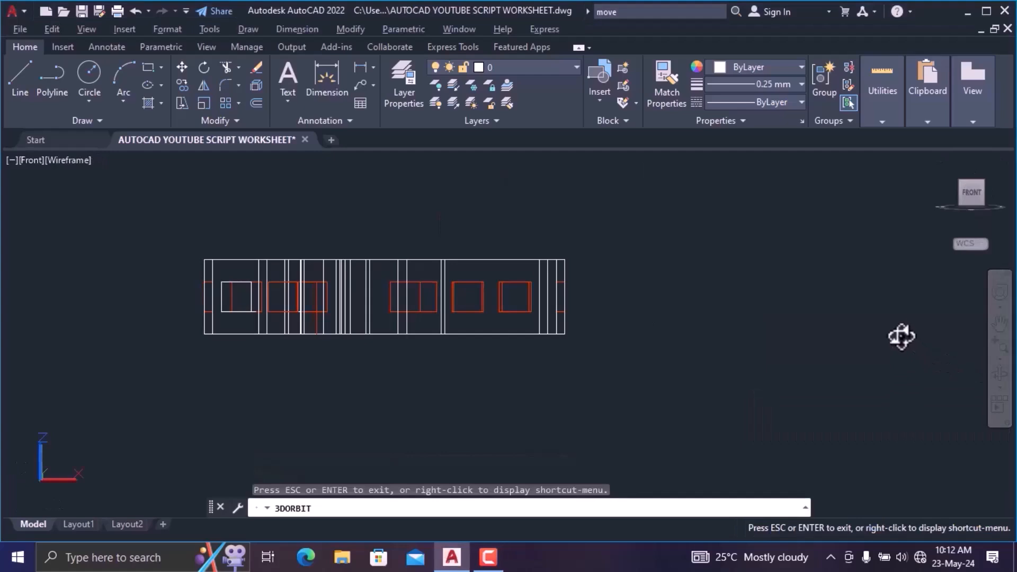
left_click_drag(890, 322, 909, 350)
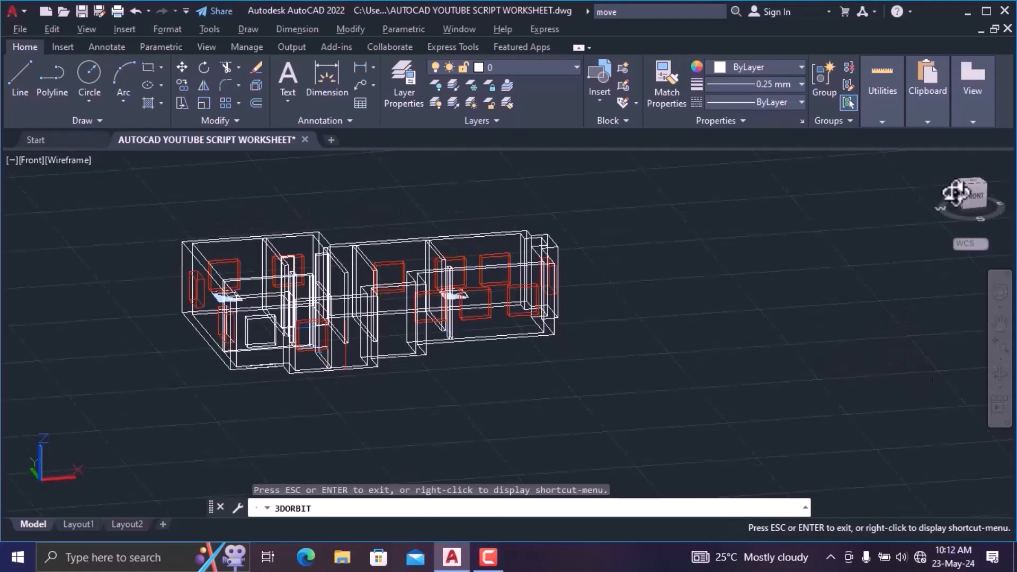
key("Escape")
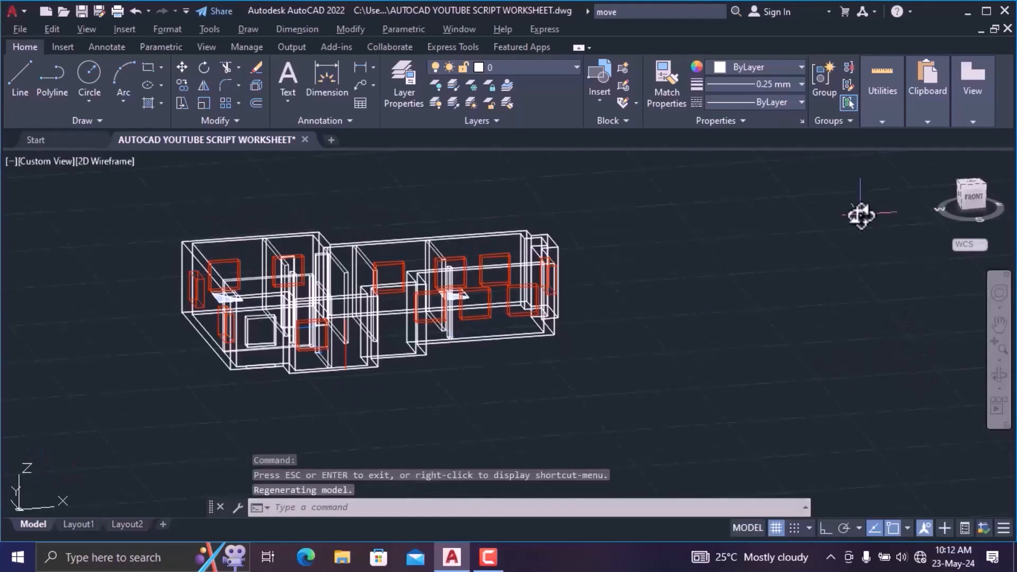
- Display the left view of the building model with the ViewCube and zoom in on it
left_click(961, 195)
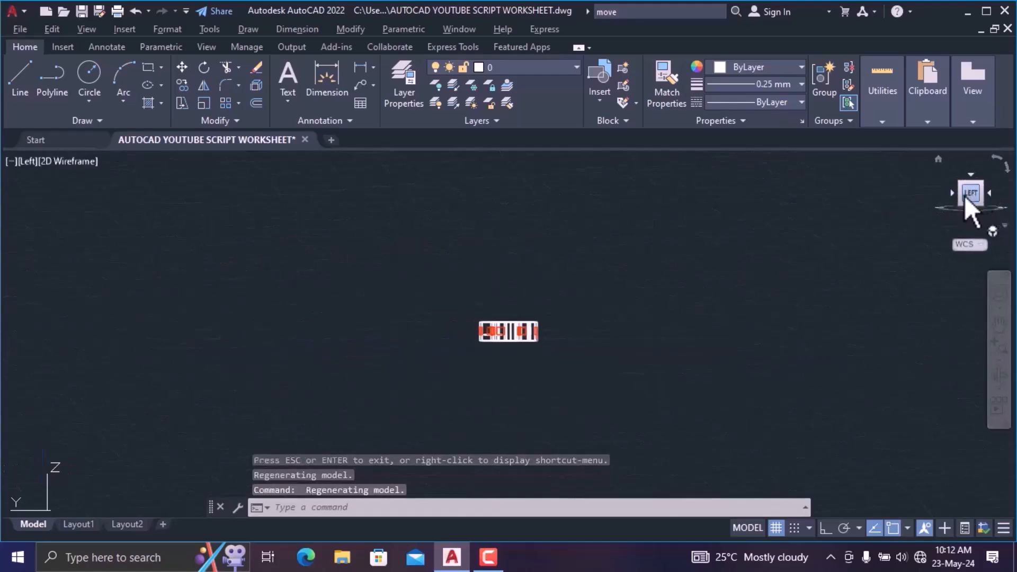
left_click(994, 342)
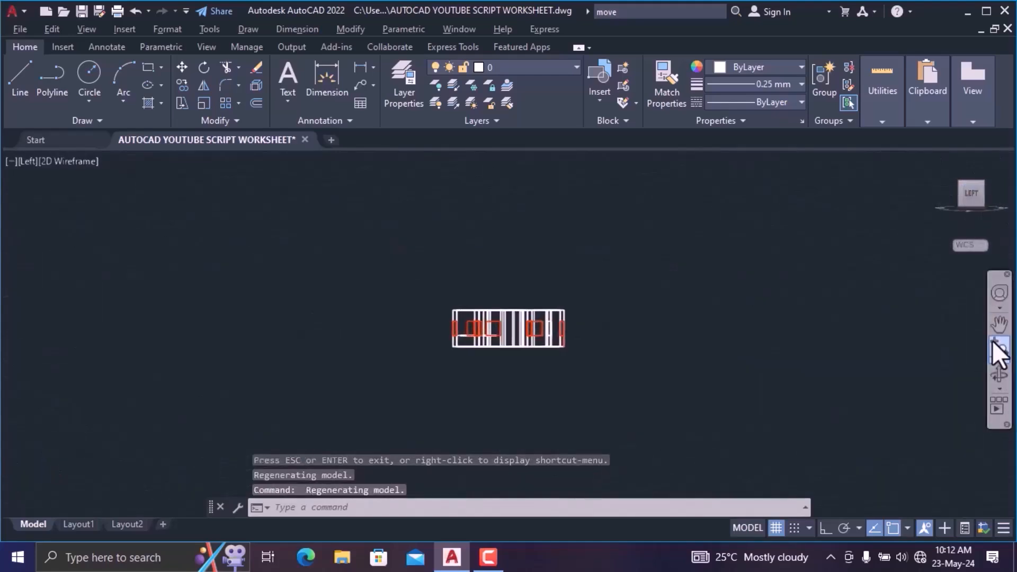
- Display the back view of the building model with the ViewCube and switch it to the bottom view
left_click_drag(957, 194, 955, 196)
left_click(957, 193)
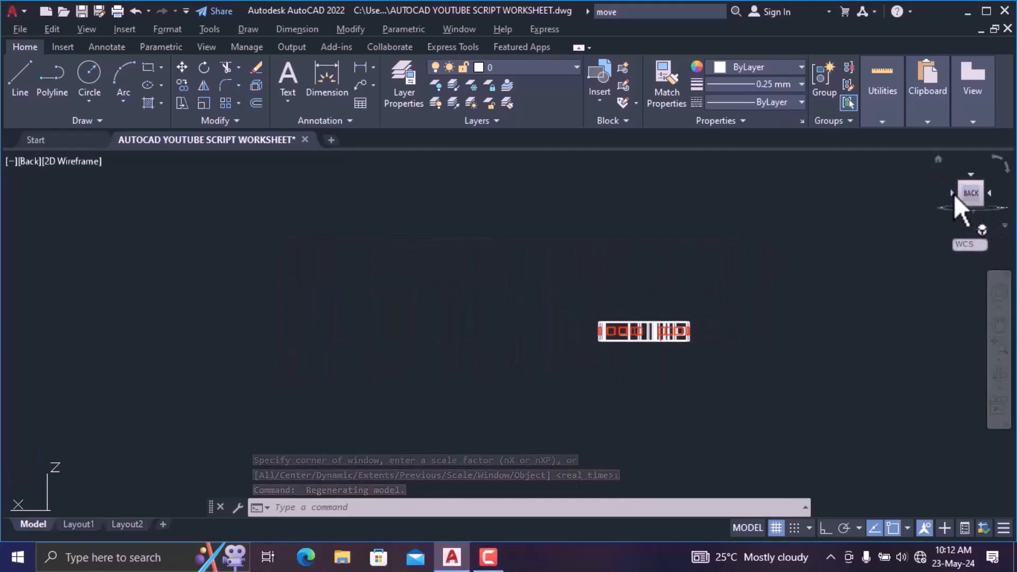
left_click(970, 211)
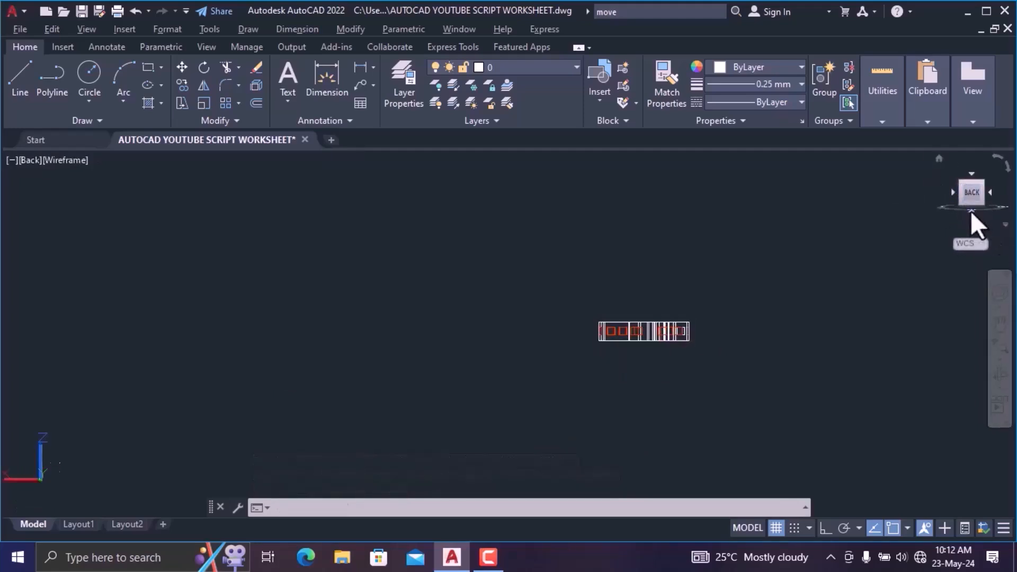
left_click(879, 285)
left_click(886, 245)
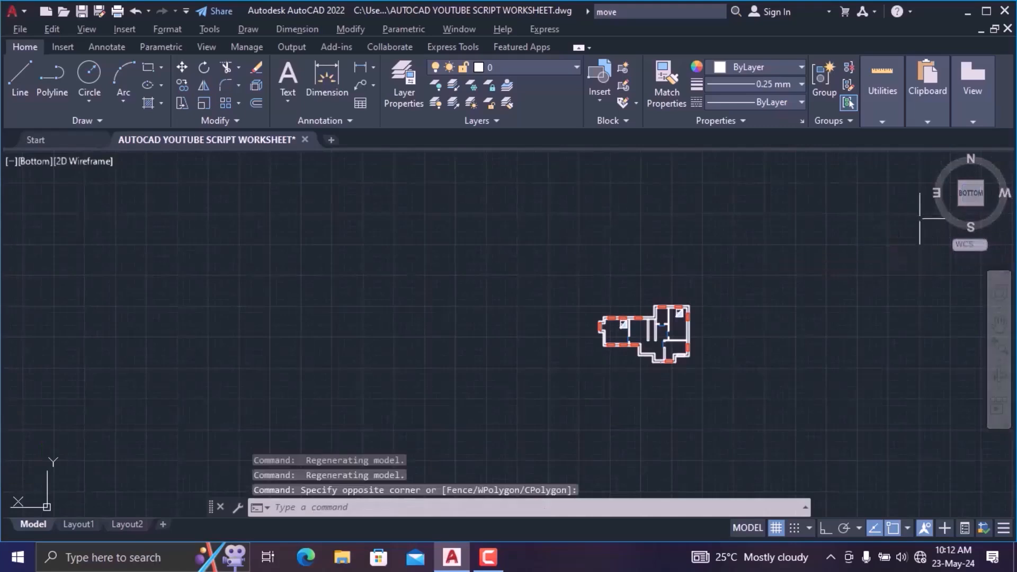
- Bring the building model back to its back view with the ViewCube and restore the top view of the floor plan
left_click(968, 173)
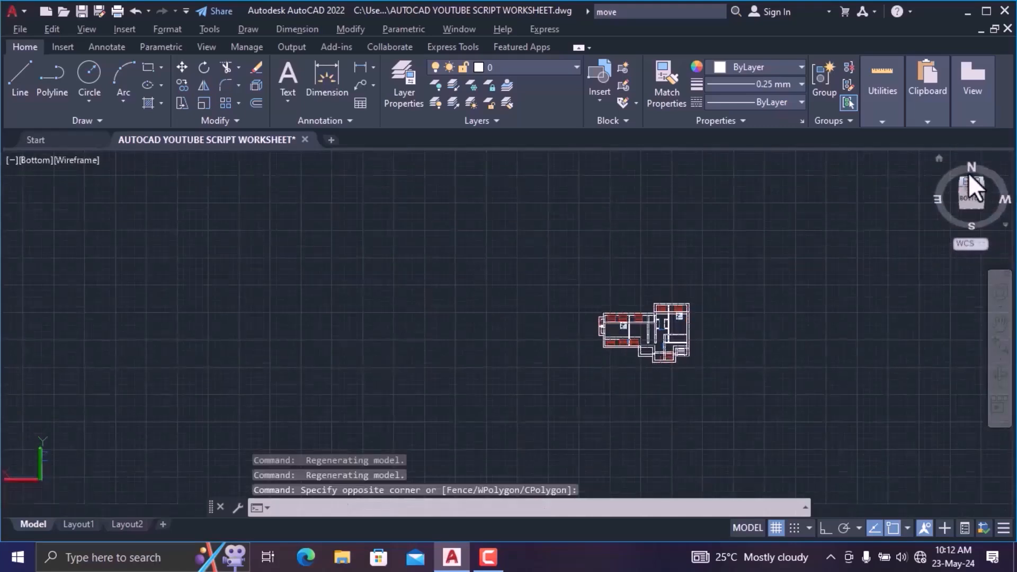
left_click(970, 209)
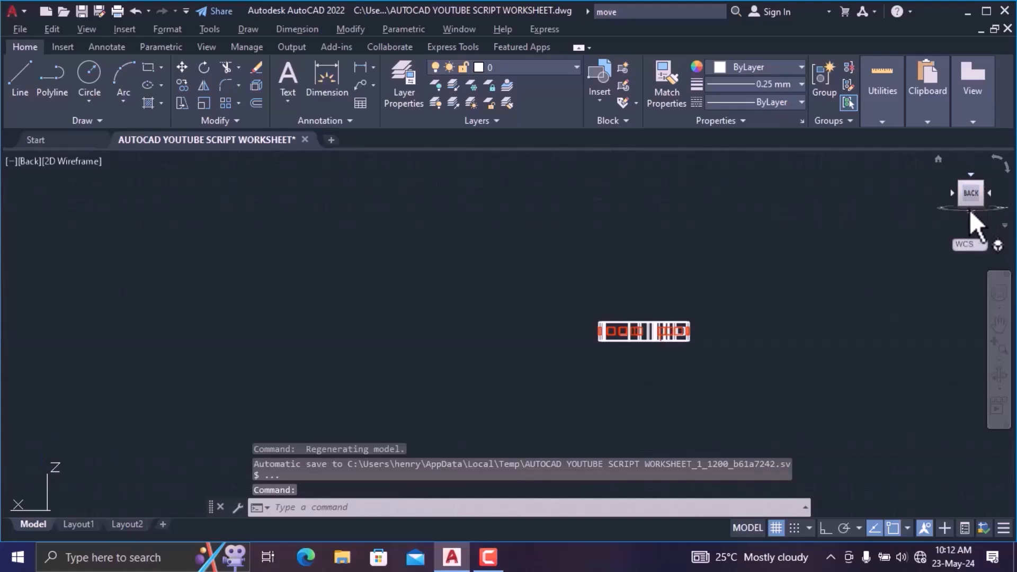
left_click(971, 170)
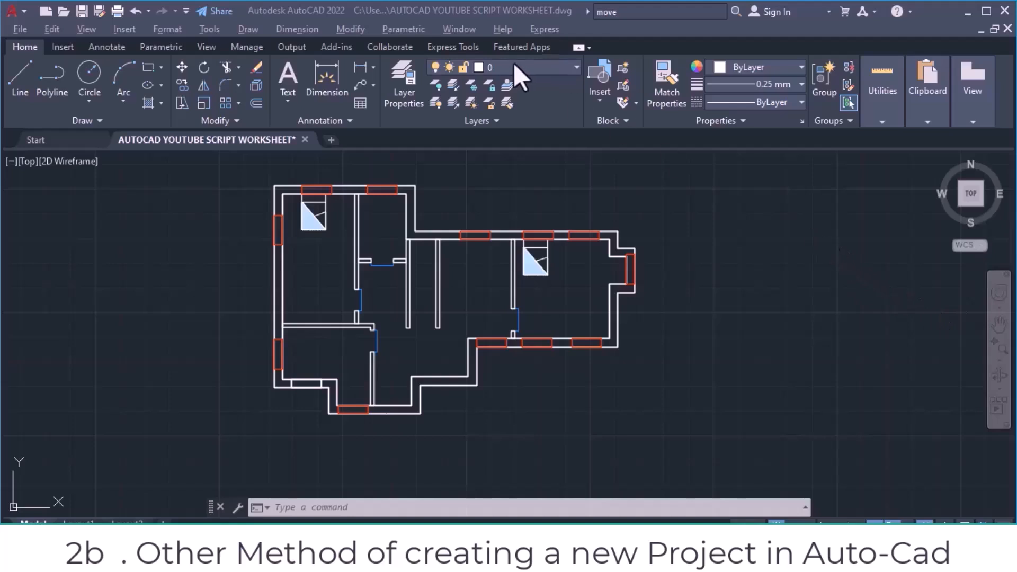
- Show the application menu's options for creating a new drawing or sheet set, and close them without choosing one
left_click(19, 13)
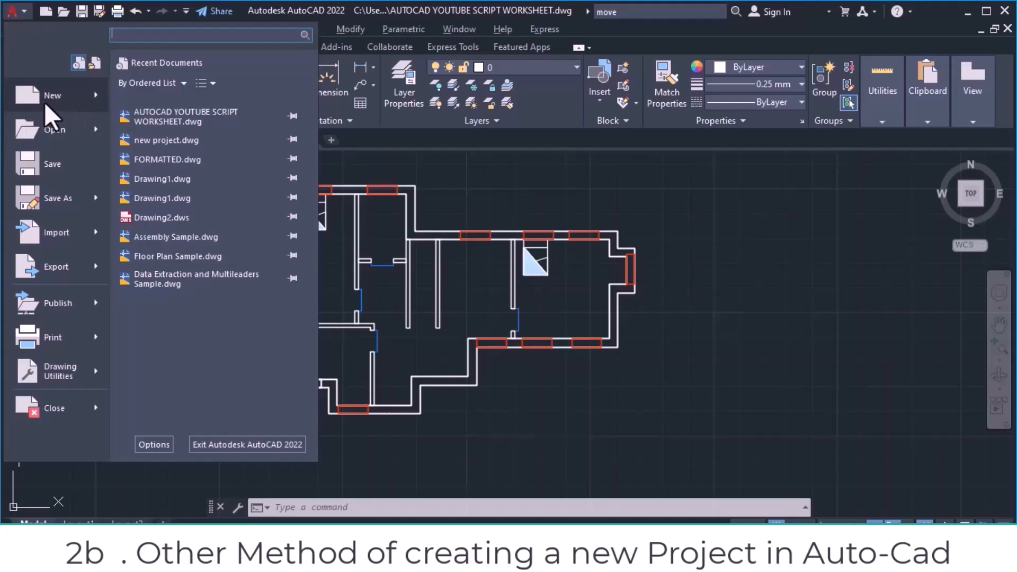
mouse_move(43, 101)
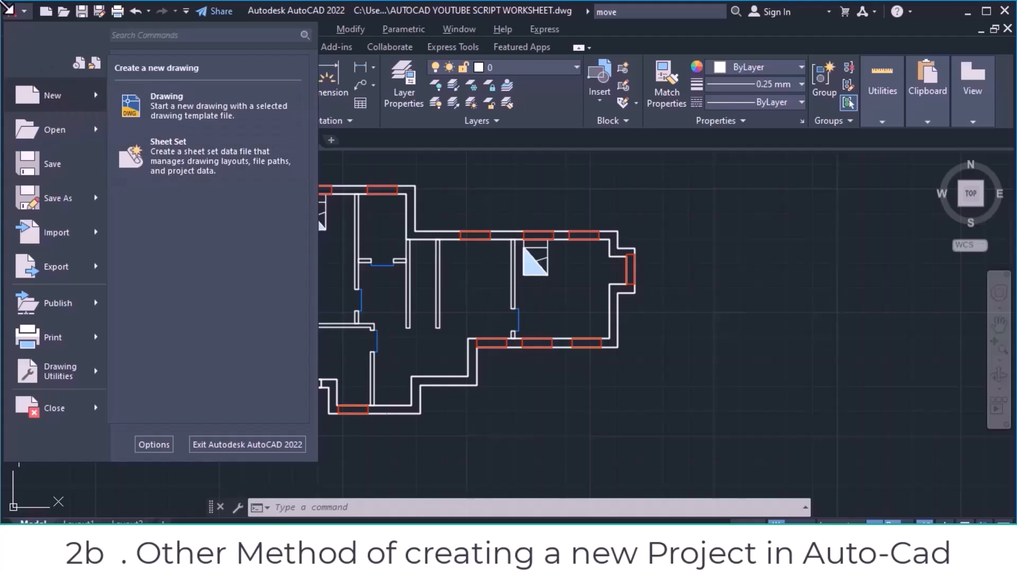
left_click(21, 14)
left_click(21, 14)
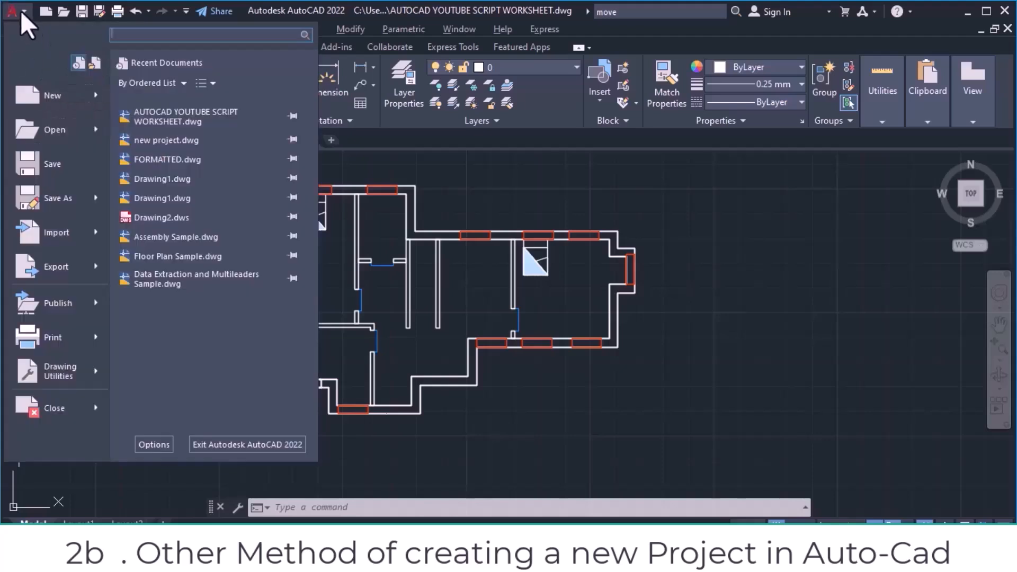
left_click(22, 13)
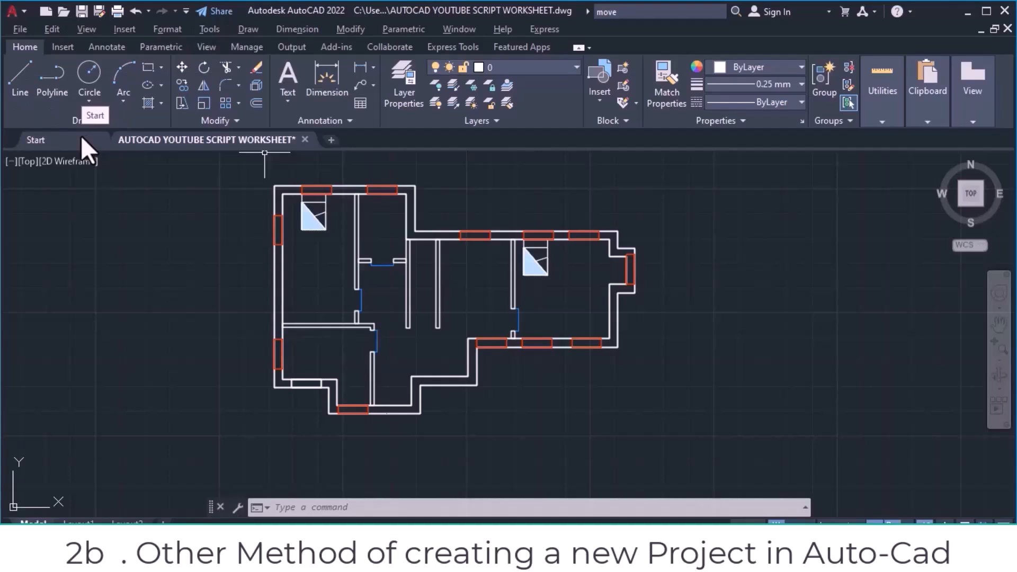
- Show the New option on the Start page and return to the AUTOCAD YOUTUBE SCRIPT WORKSHEET drawing
left_click(81, 136)
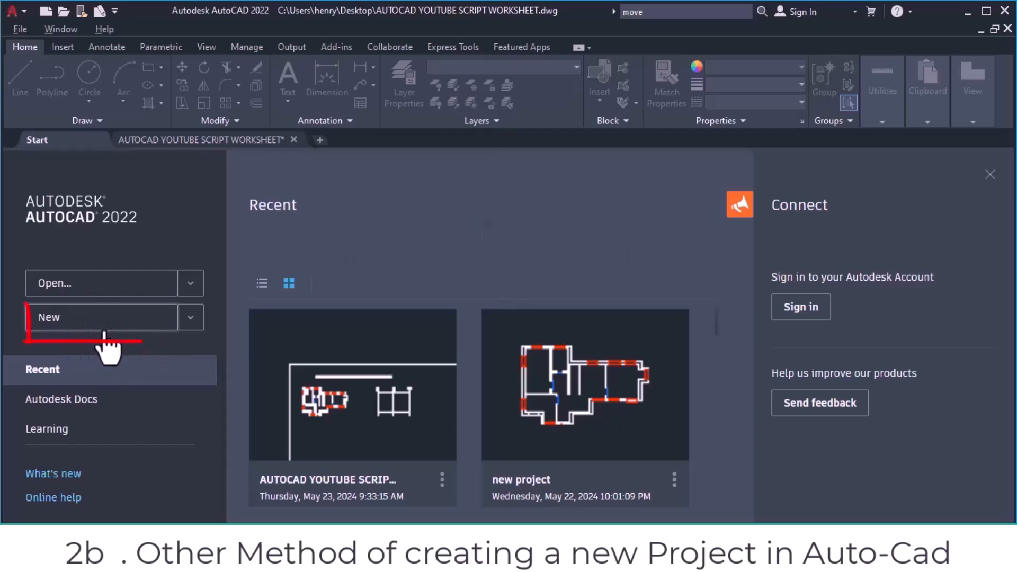
left_click(227, 139)
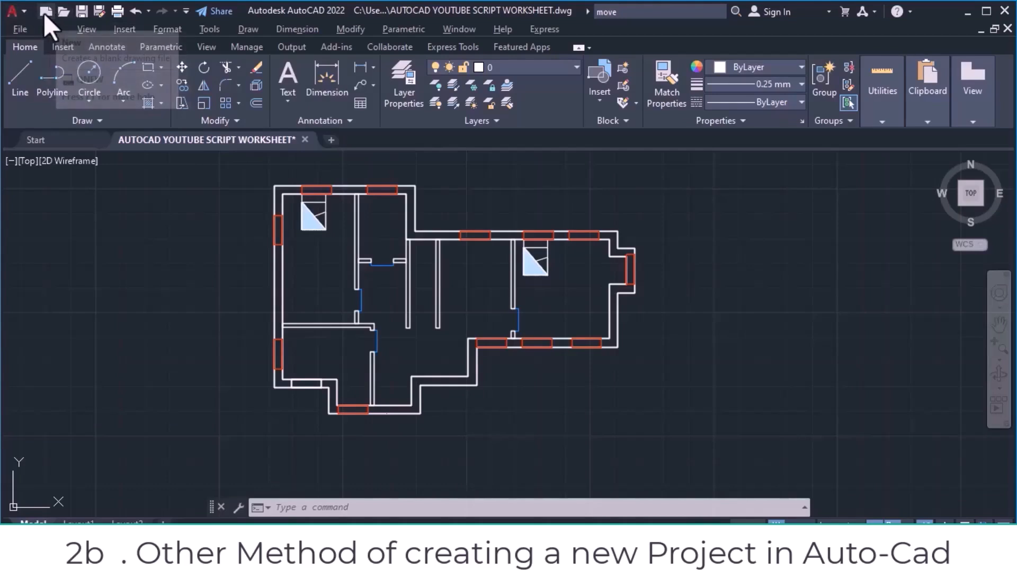
left_click(44, 140)
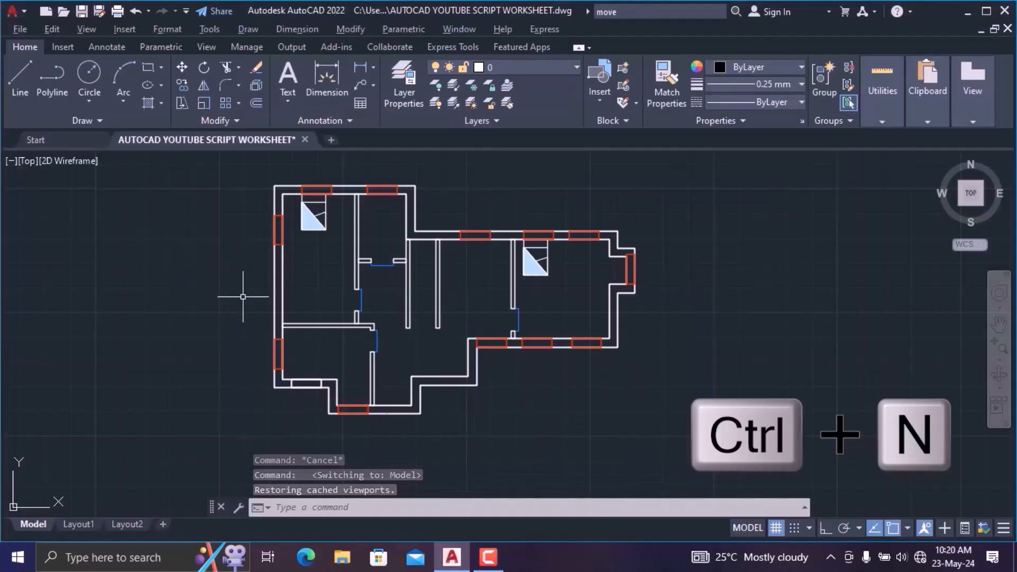
- Create a new drawing from the acadiso template
key("ctrl+n")
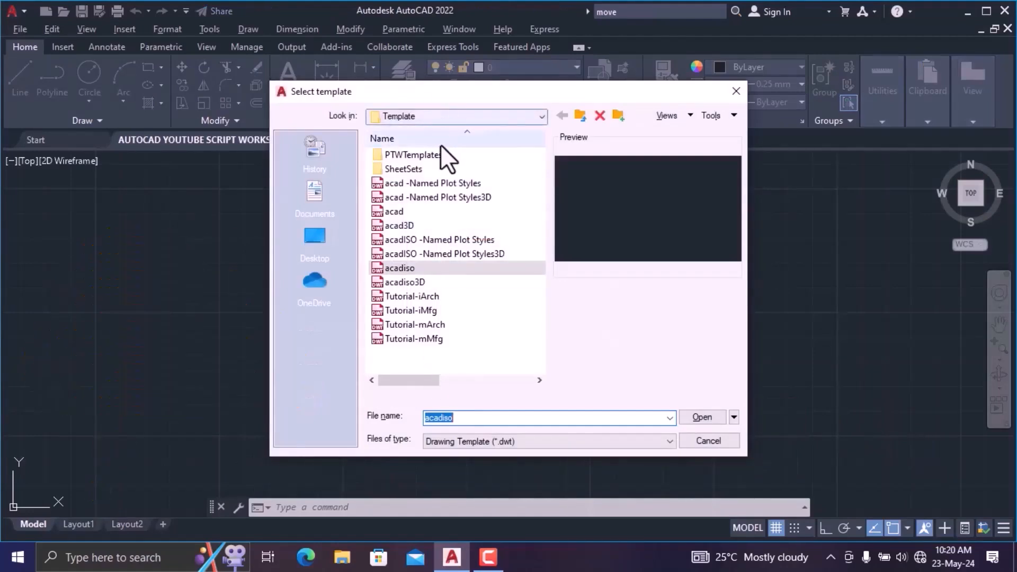
left_click(698, 412)
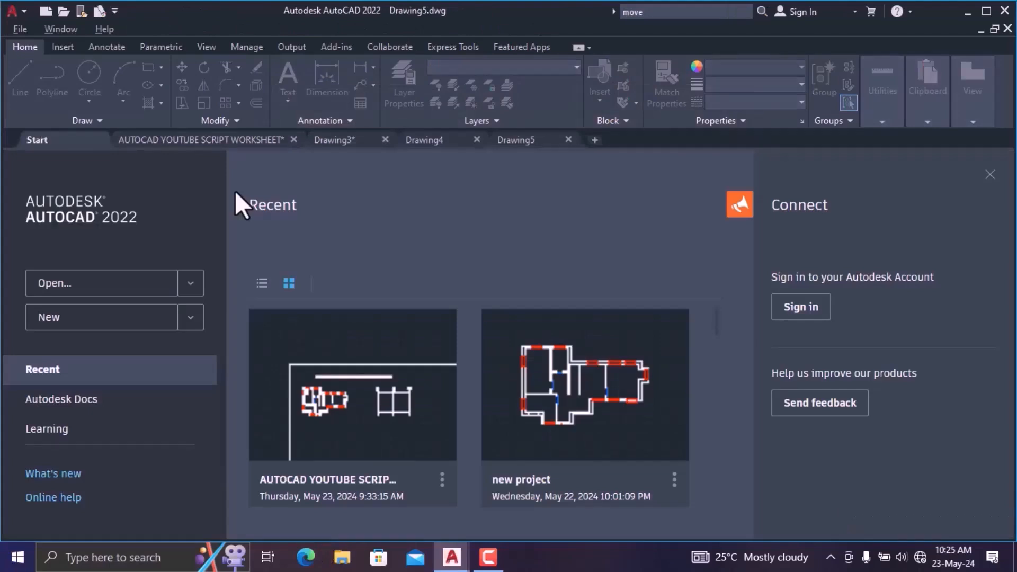
- Switch to the AUTOCAD YOUTUBE SCRIPT WORKSHEET drawing and save it
left_click(213, 142)
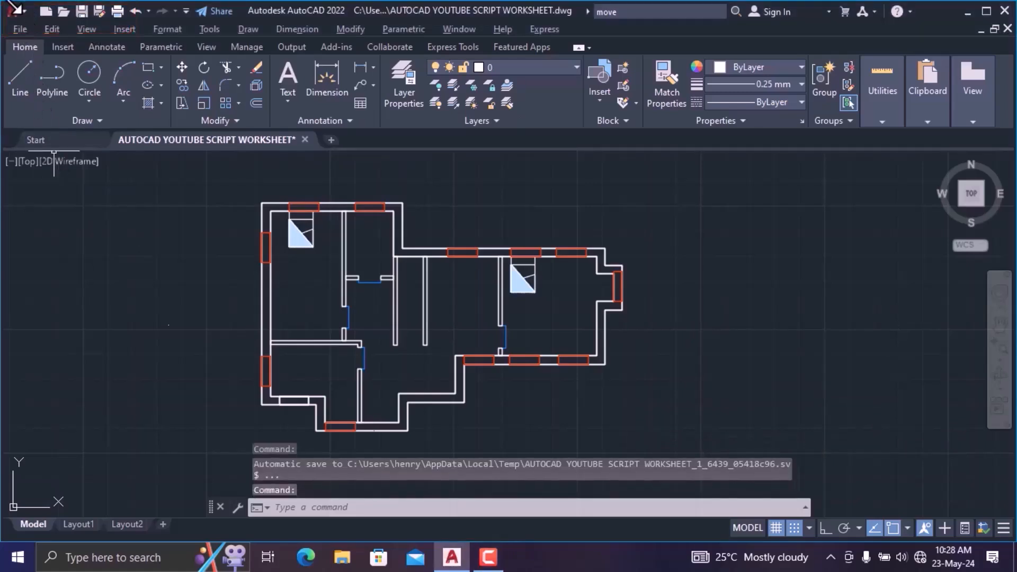
left_click(17, 15)
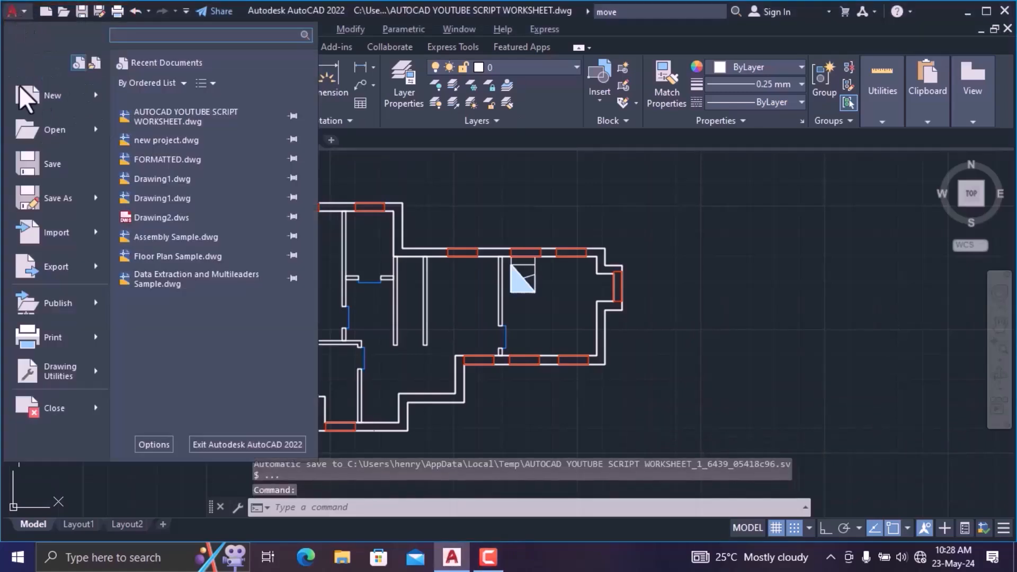
left_click(71, 176)
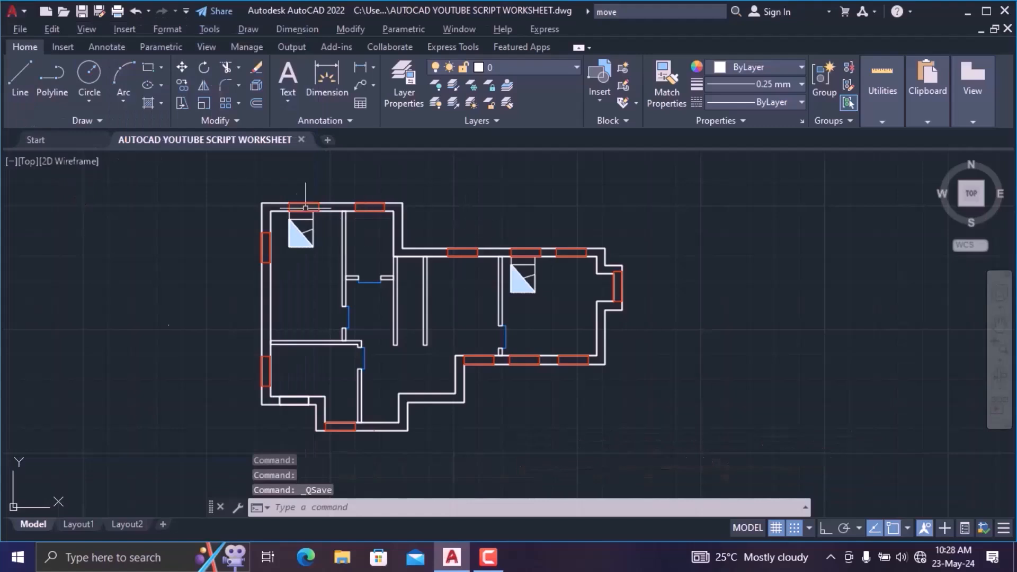
- Start another new drawing and draw a rectangle in the middle of the drawing area from two opposite corners
left_click(328, 140)
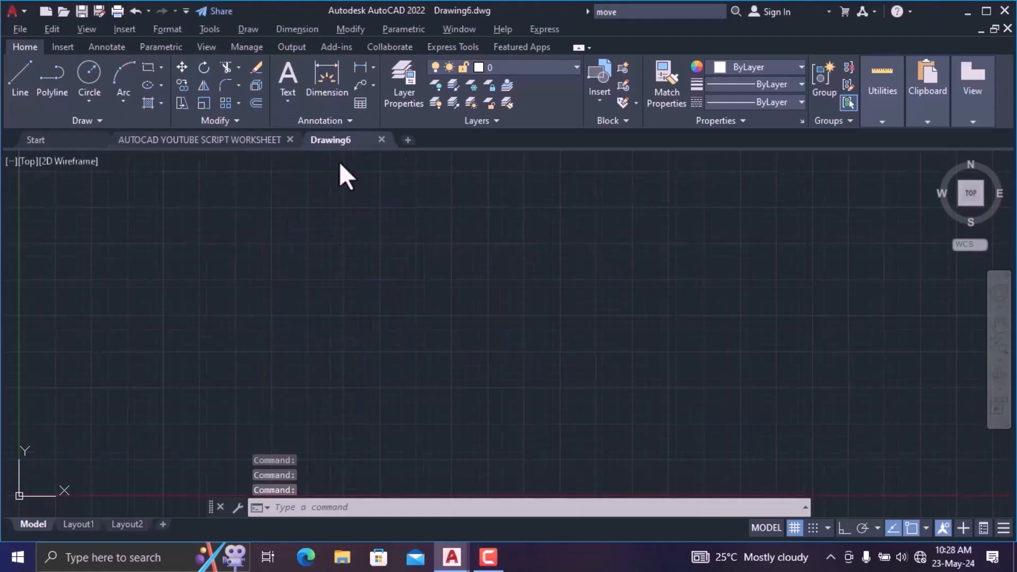
left_click(149, 65)
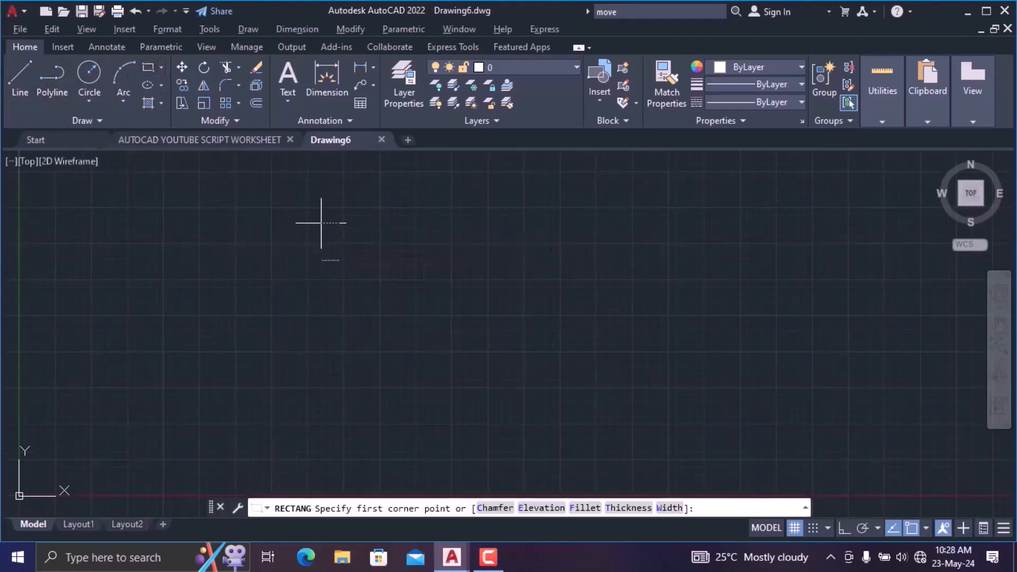
left_click(321, 223)
left_click(587, 381)
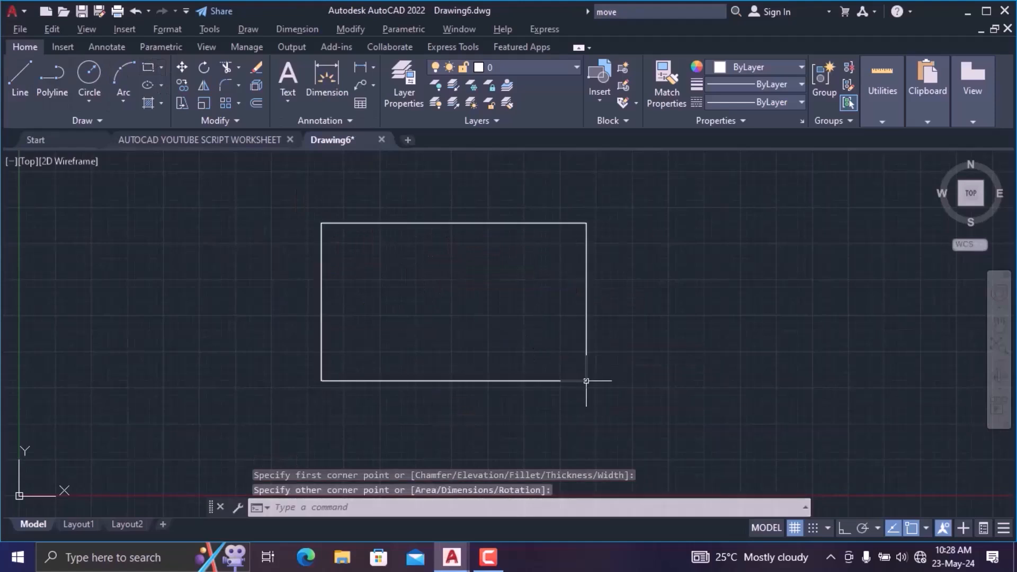
- Save the new drawing to the Desktop as rectangle in AutoCAD 2018 Drawing format
left_click(83, 11)
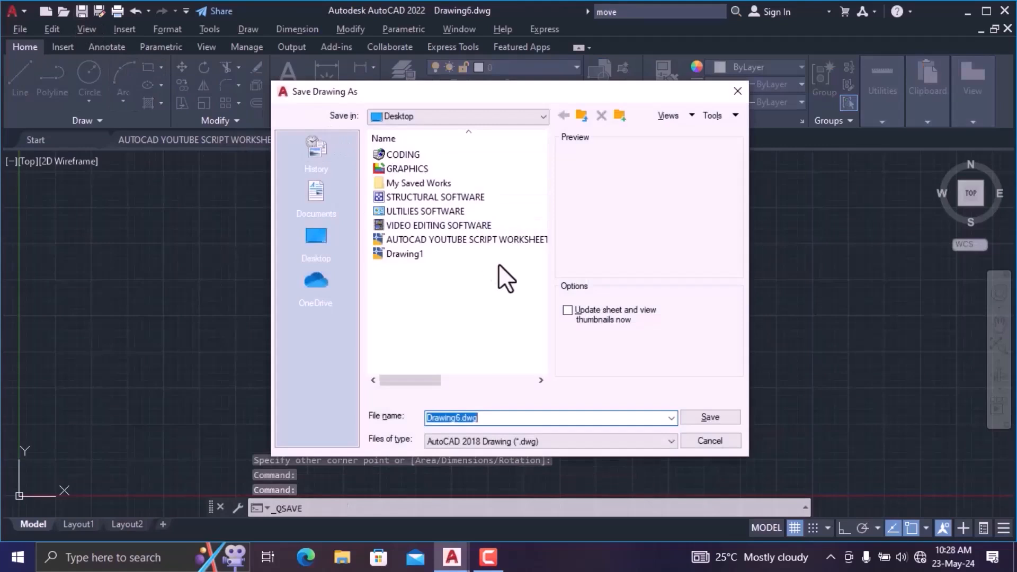
left_click(486, 419)
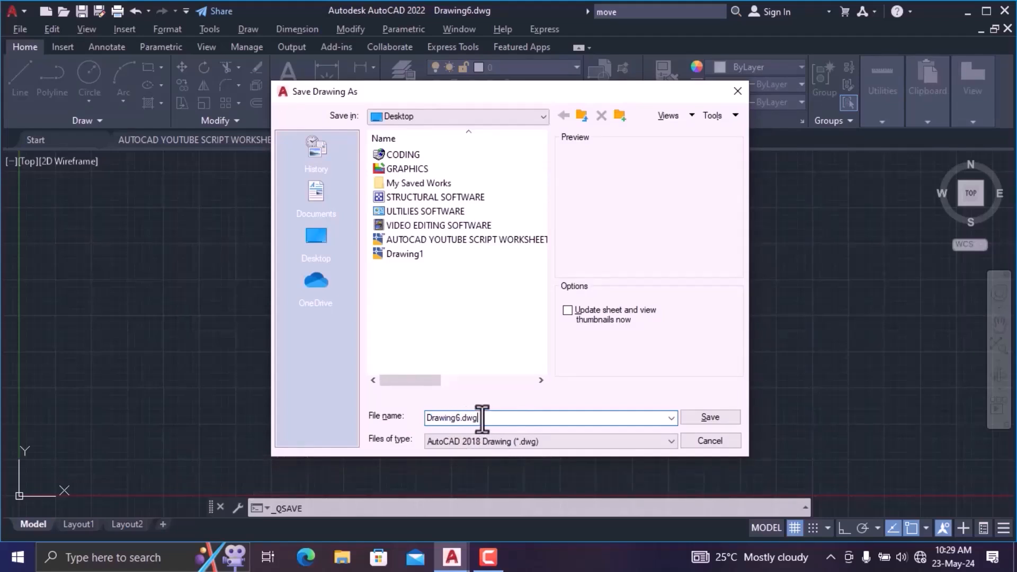
key("ctrl+a")
key("BackSpace")
type("rectant")
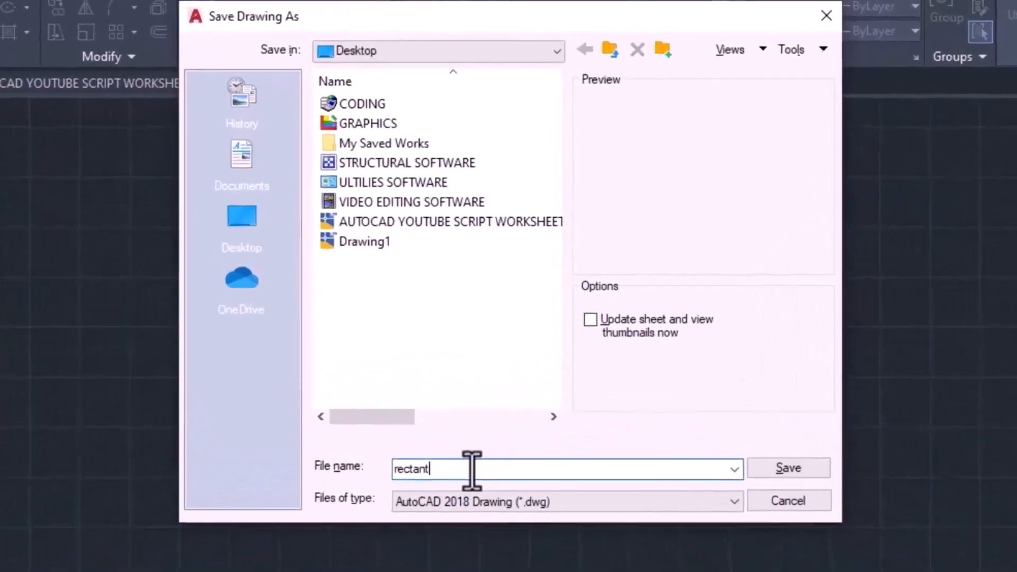
key("BackSpace")
key("BackSpace")
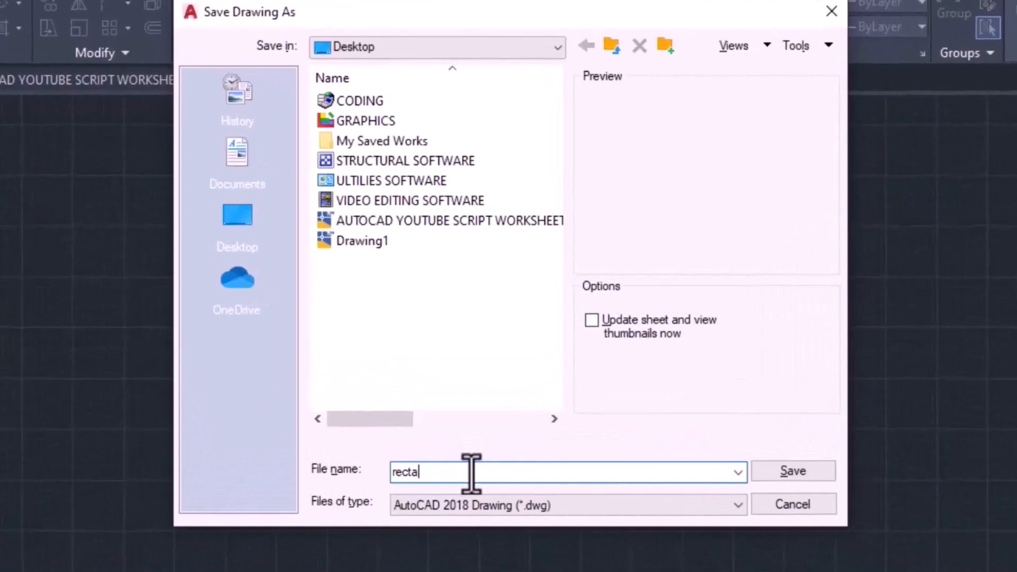
type("gle")
key("Left")
key("Left")
key("Left")
type("n")
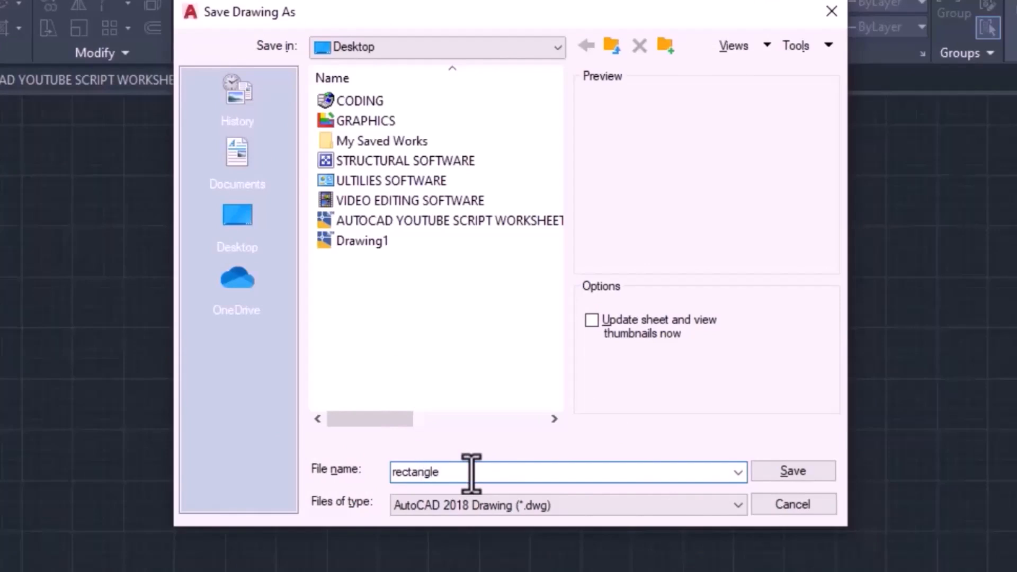
left_click(788, 472)
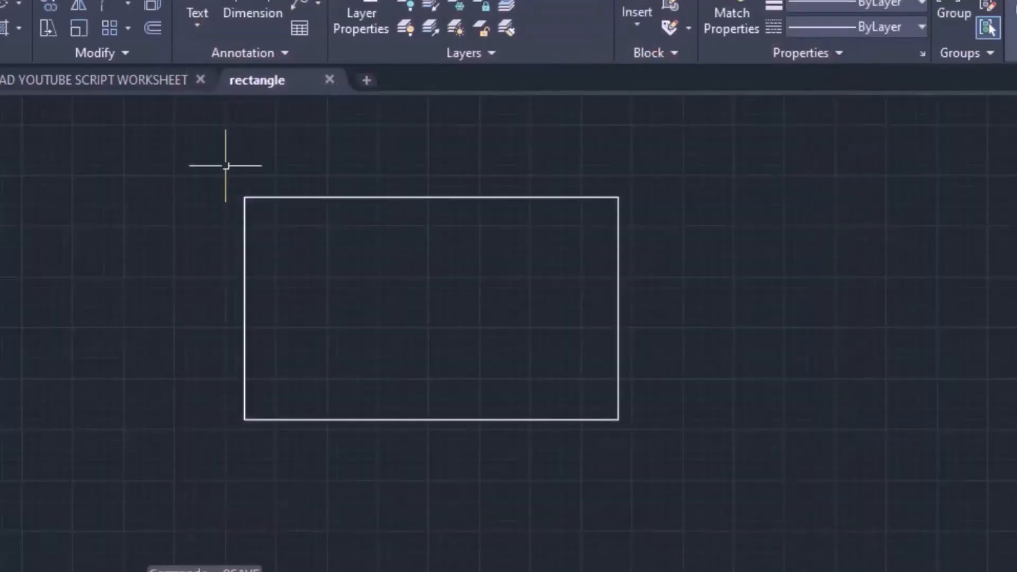
- Return to the AUTOCAD YOUTUBE SCRIPT WORKSHEET drawing, then remove the Save command from the Quick Access Toolbar and add it back
mouse_move(252, 78)
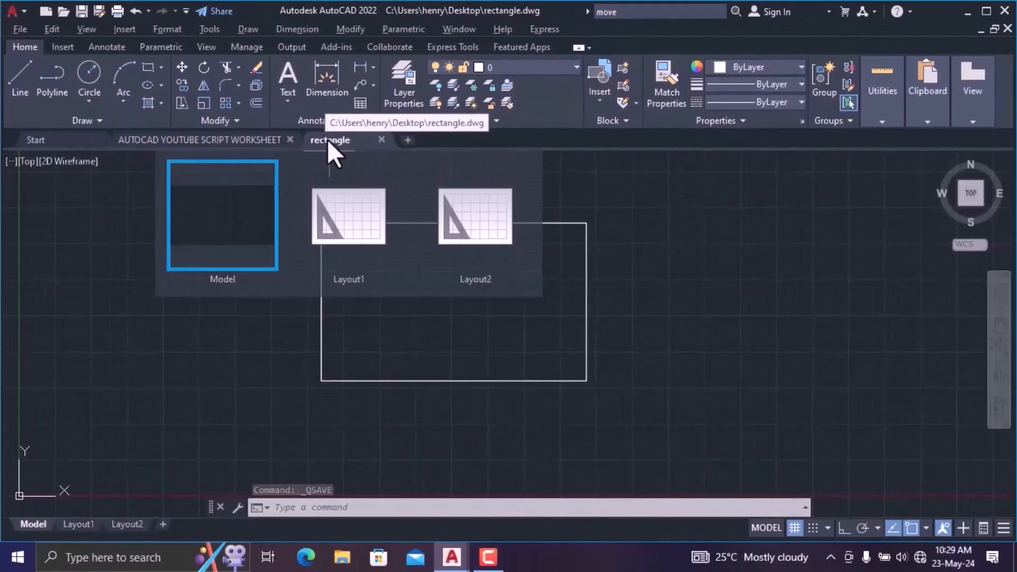
left_click(247, 140)
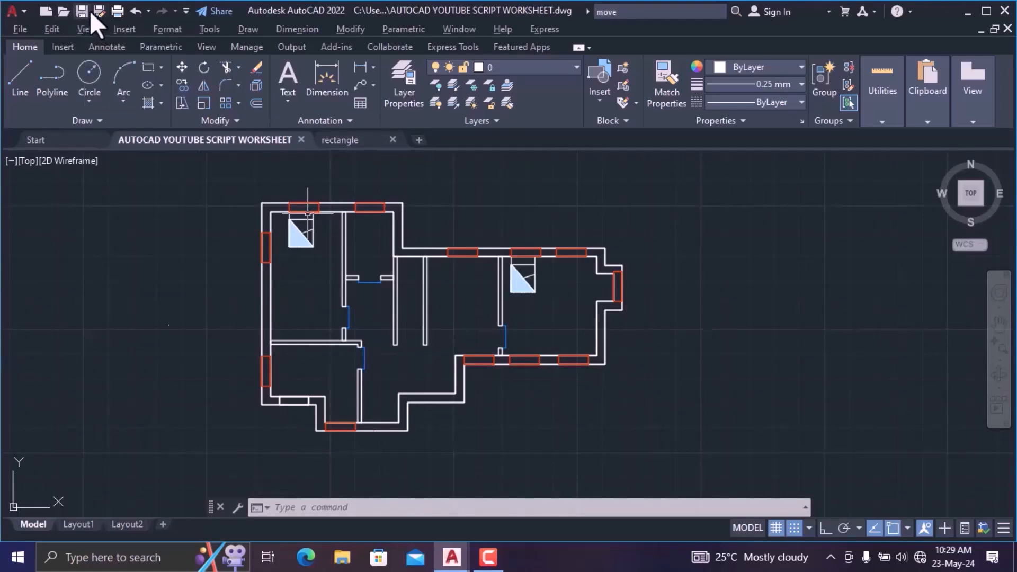
left_click(186, 10)
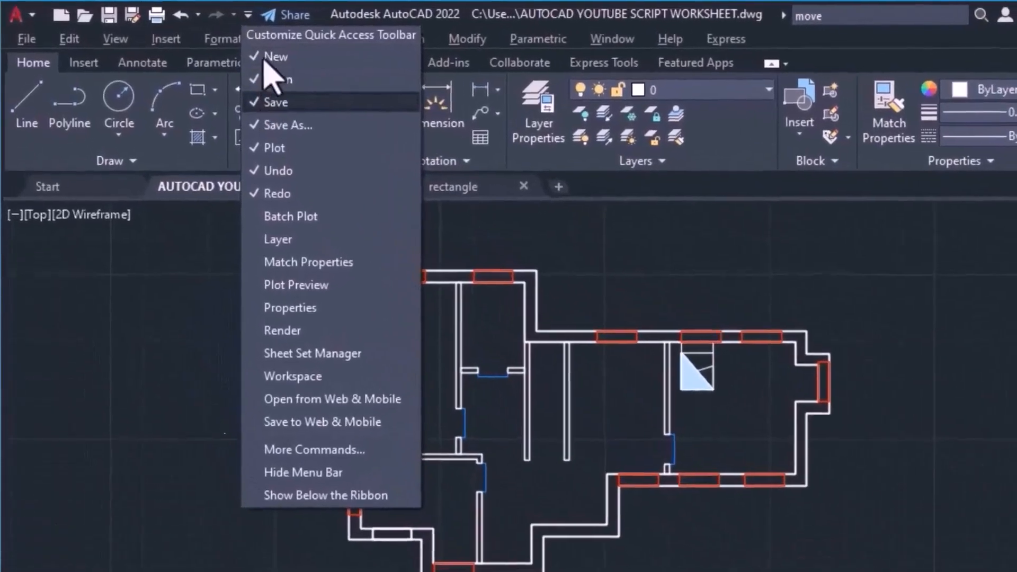
left_click(268, 101)
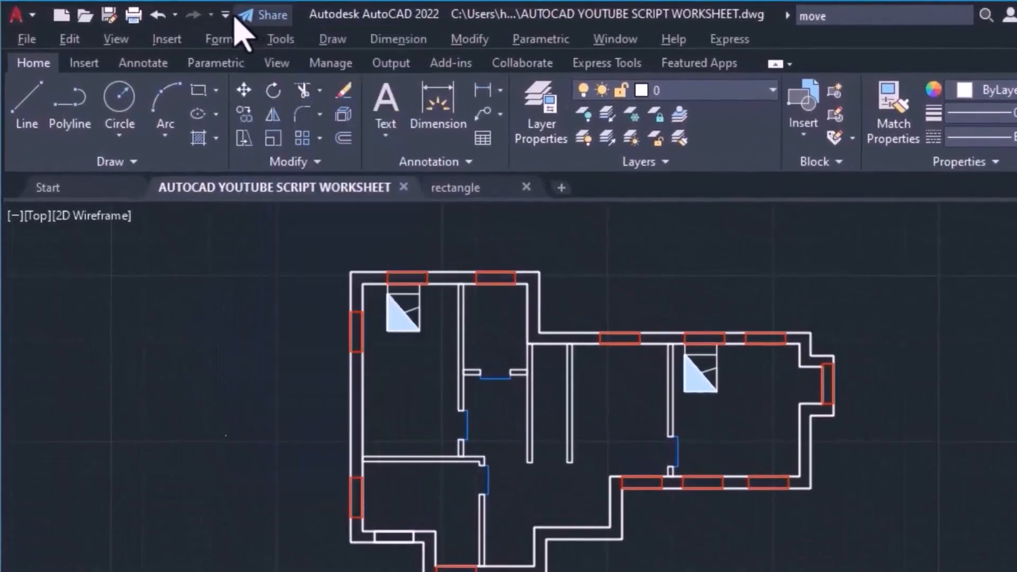
left_click(228, 15)
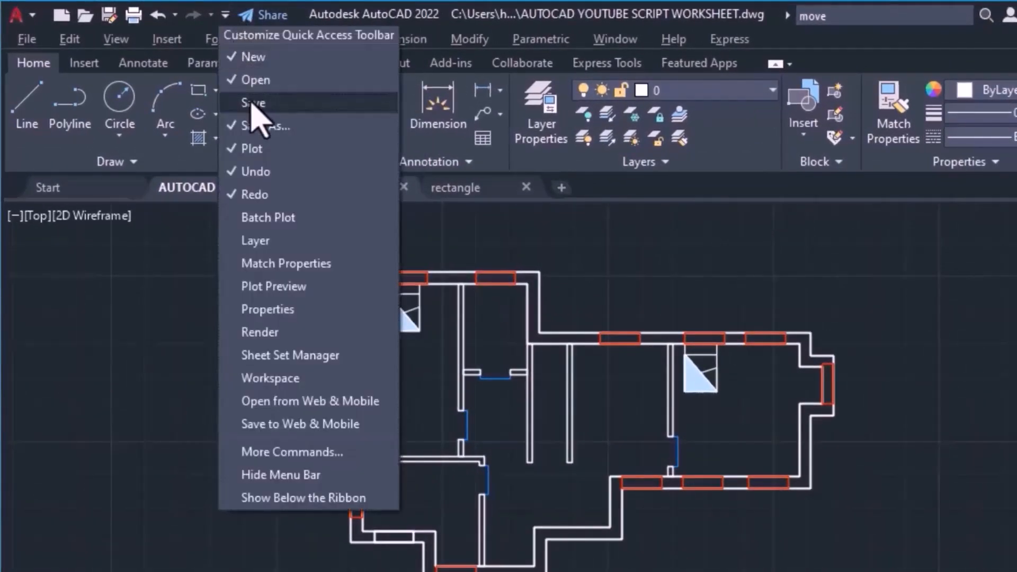
left_click(252, 103)
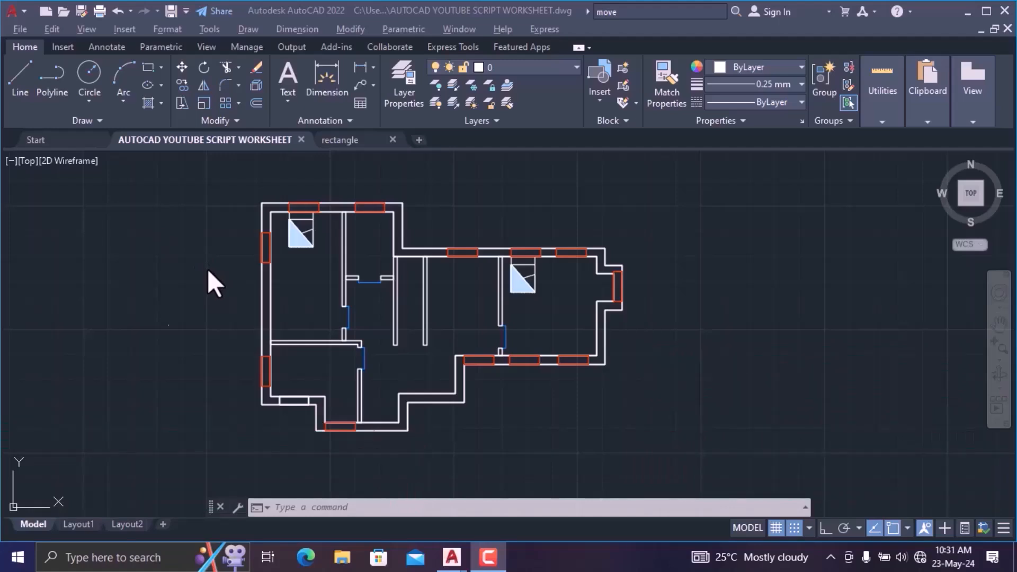
- Show the list of file commands containing Save and Save As, and close it without choosing one
left_click(17, 30)
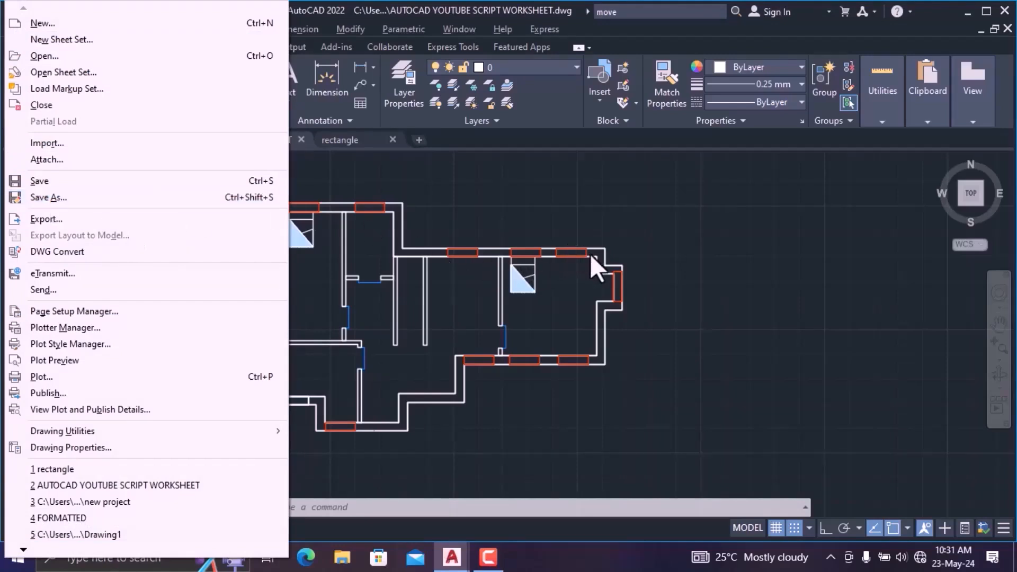
left_click(563, 218)
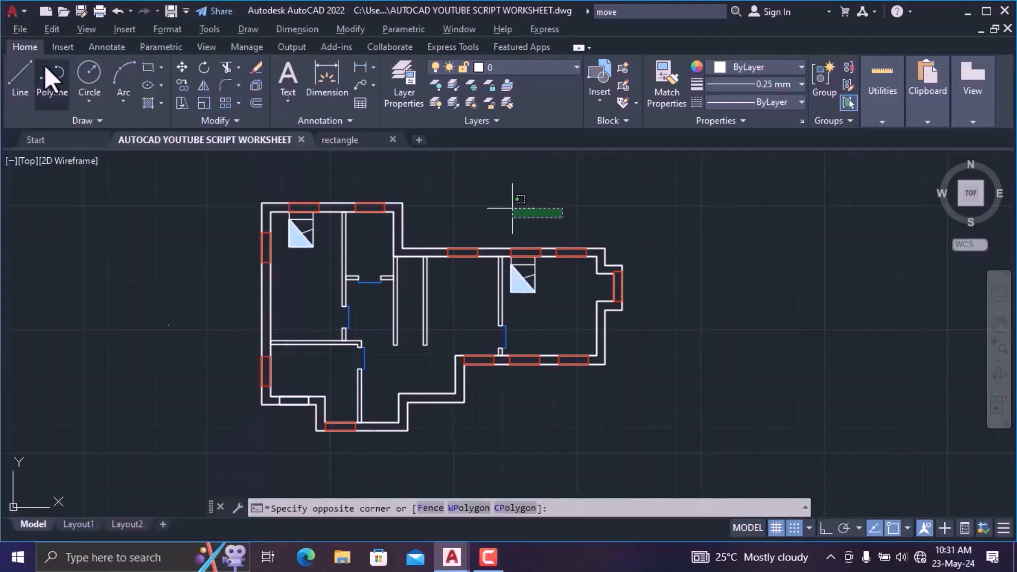
- Save a copy of the AUTOCAD YOUTUBE SCRIPT WORKSHEET drawing to the Desktop in AutoCAD 2018 DXF format
left_click(22, 8)
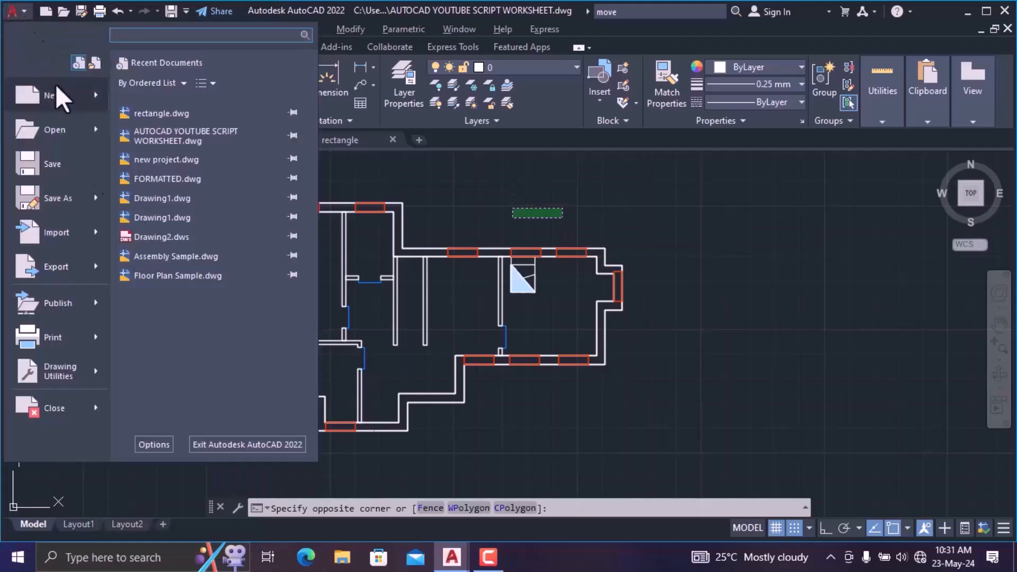
left_click(21, 9)
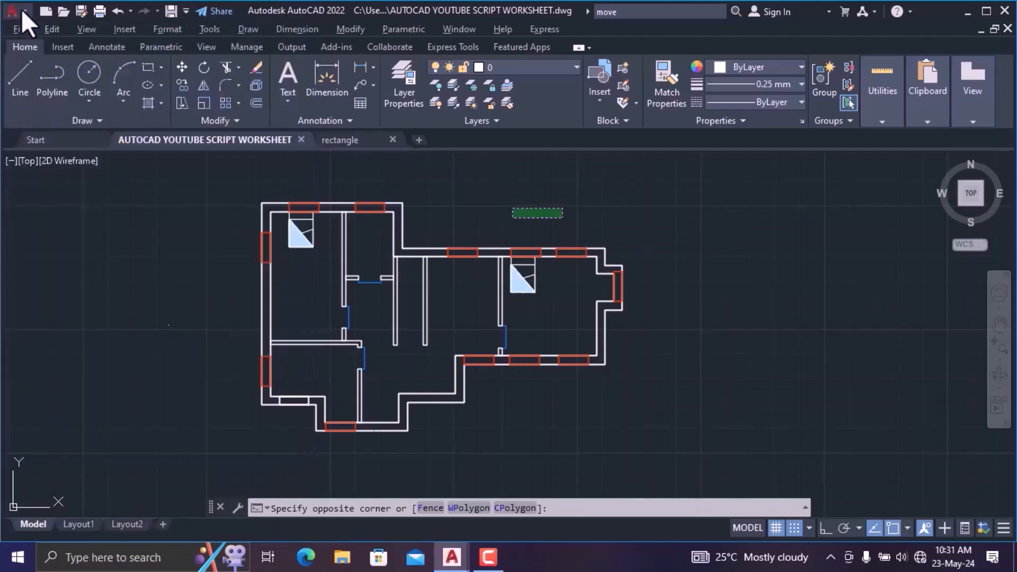
left_click(82, 12)
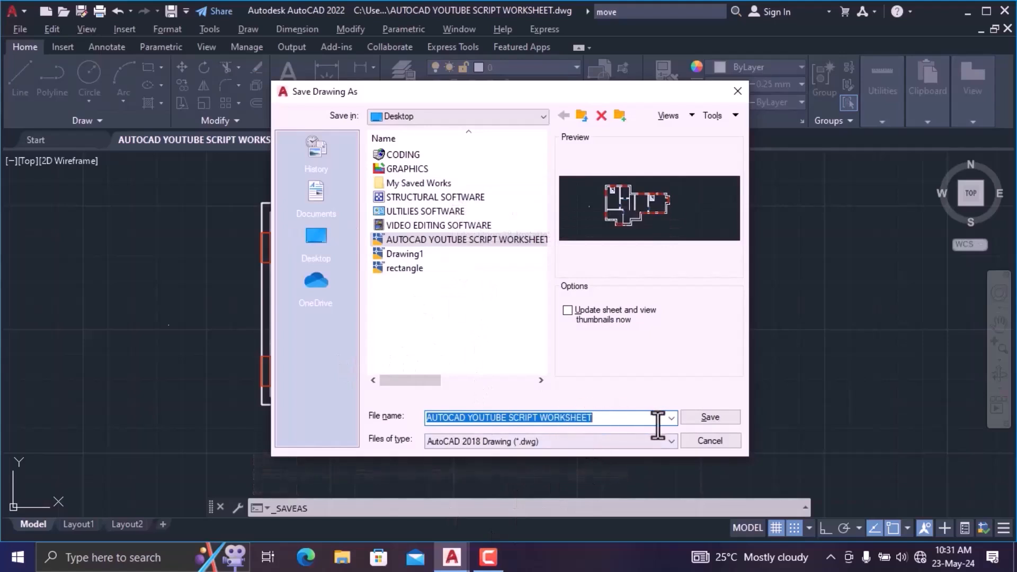
left_click(613, 439)
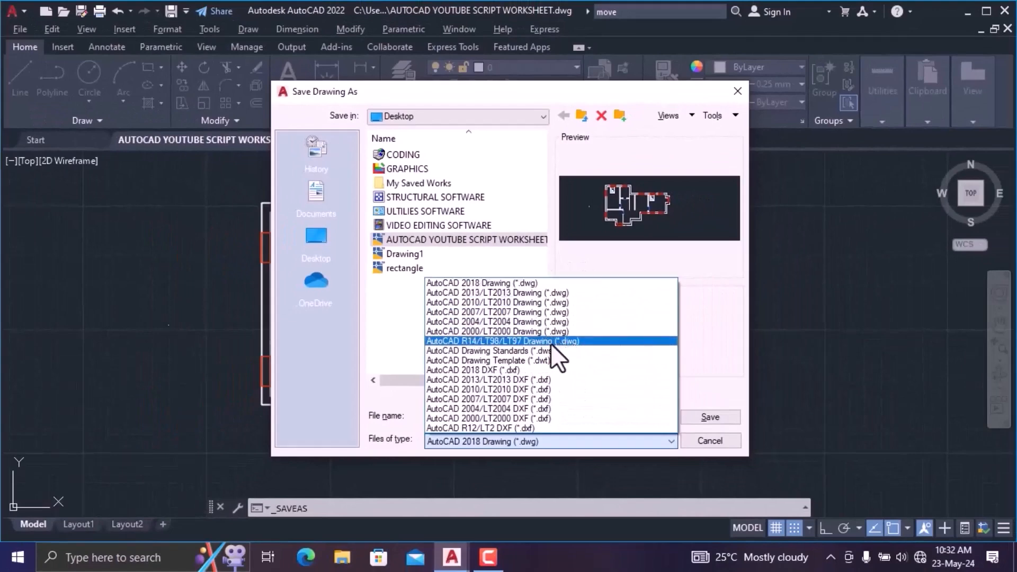
left_click(539, 372)
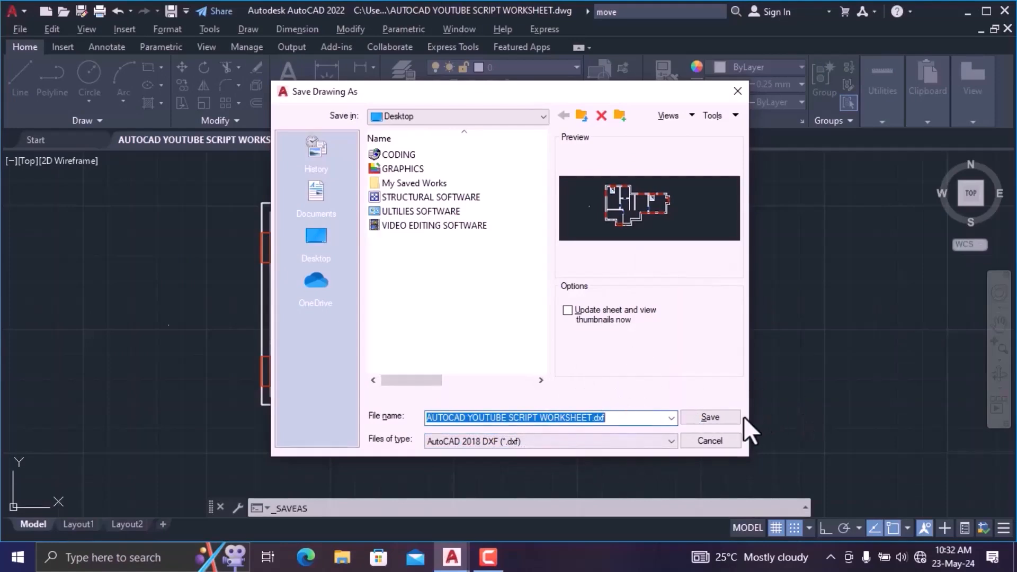
left_click(713, 417)
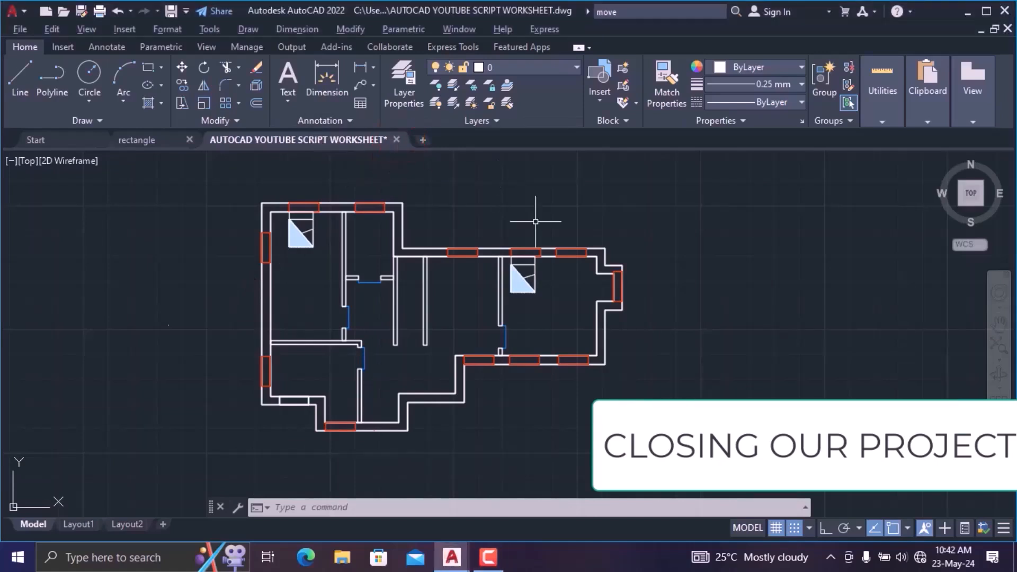
- Close the AUTOCAD YOUTUBE SCRIPT WORKSHEET drawing, the rectangle drawing, and the reopened worksheet drawing
left_click(399, 138)
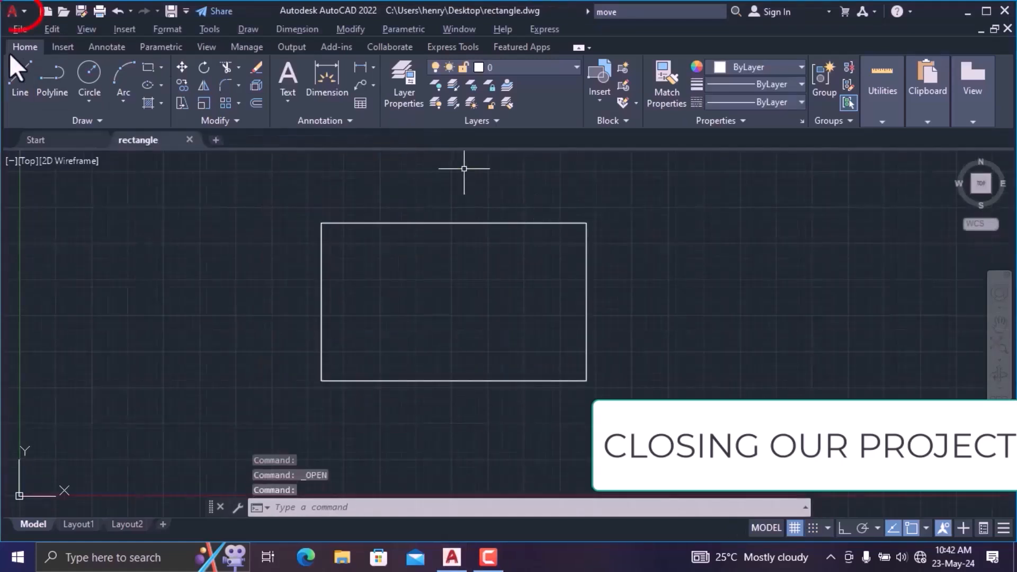
left_click(23, 11)
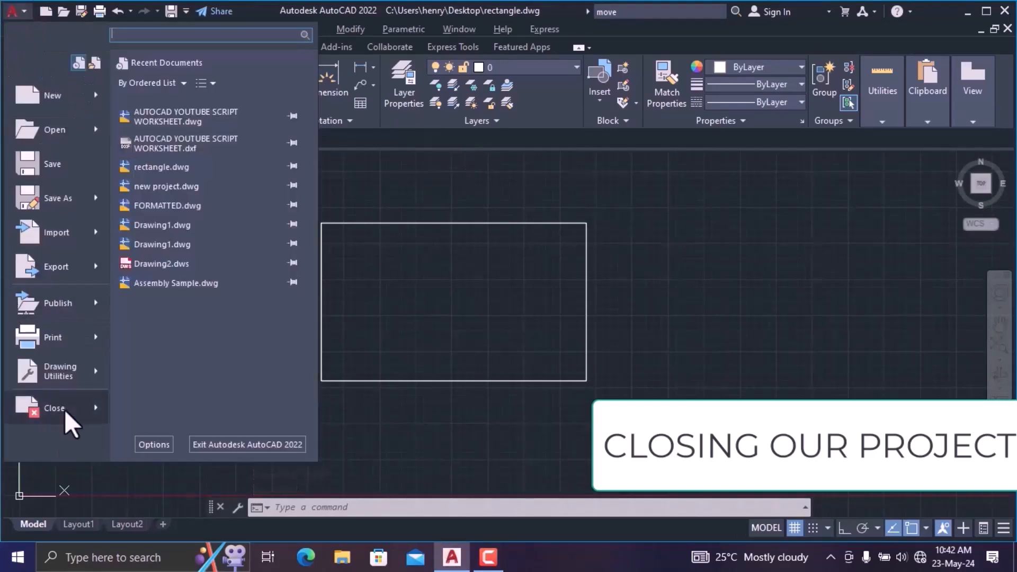
mouse_move(65, 408)
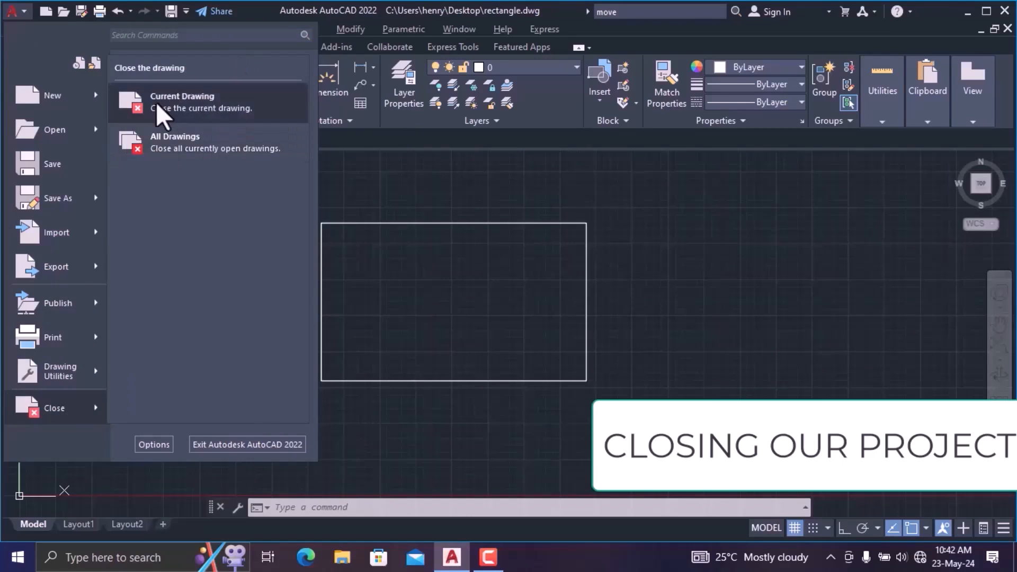
left_click(174, 114)
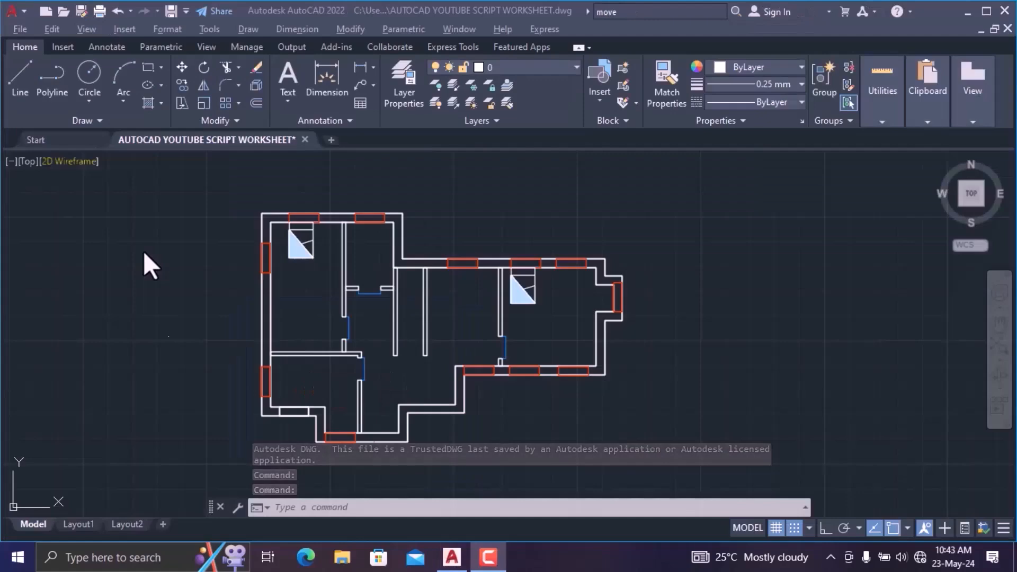
left_click(20, 29)
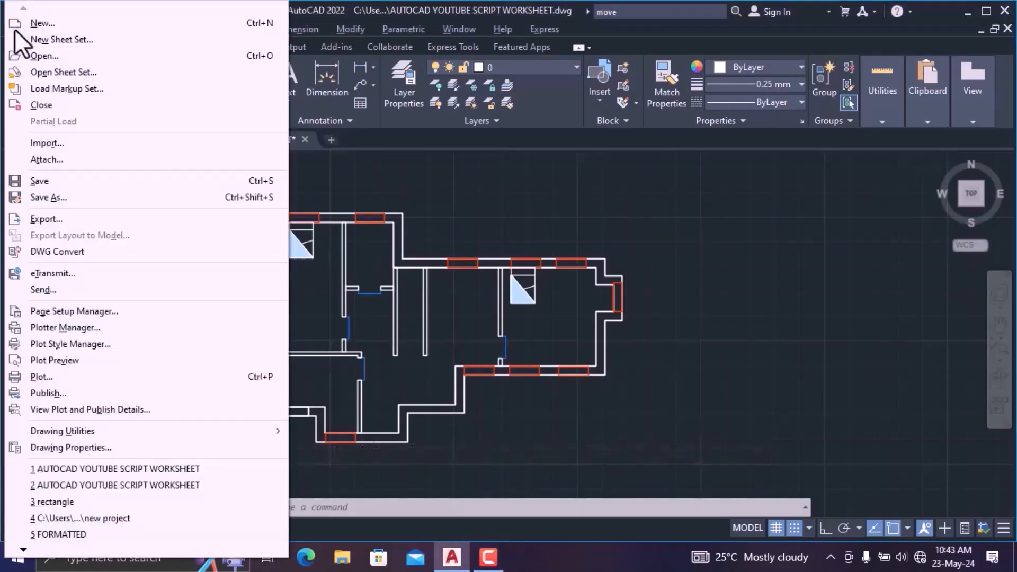
left_click(45, 105)
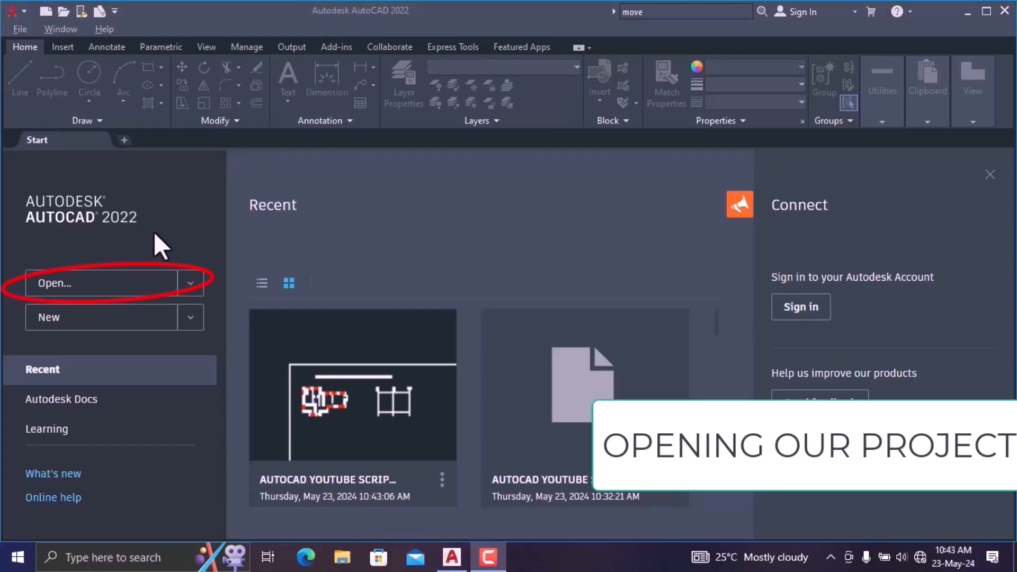
- Open the AUTOCAD YOUTUBE SCRIPT WORKSHEET drawing file from the Desktop, starting from the Start page
left_click(191, 284)
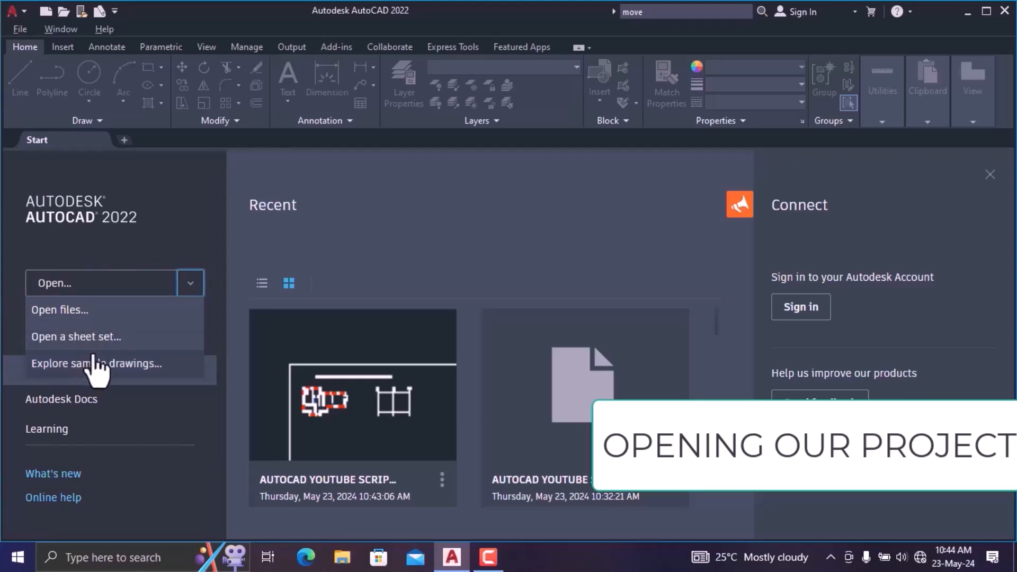
left_click(65, 312)
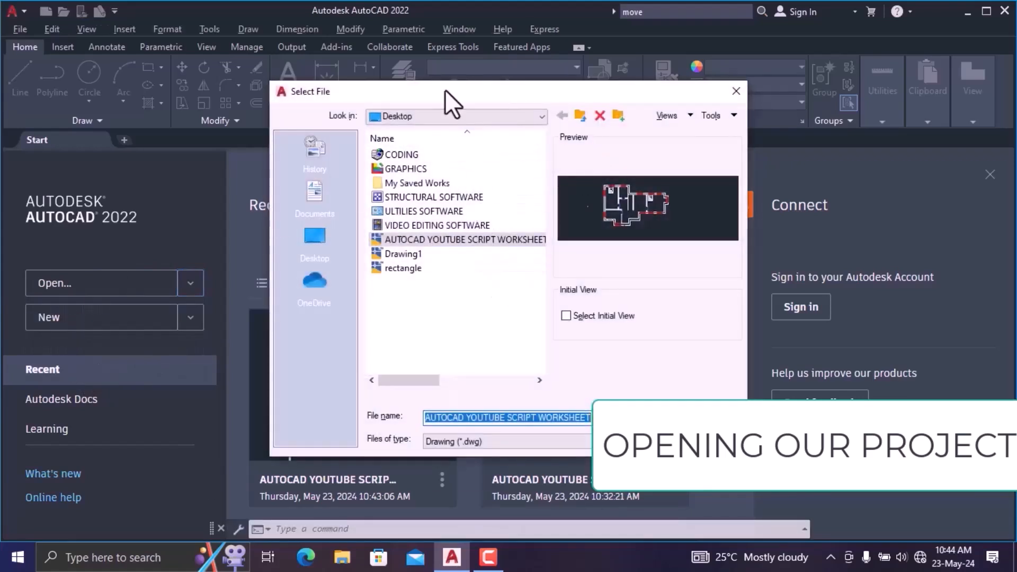
left_click(433, 243)
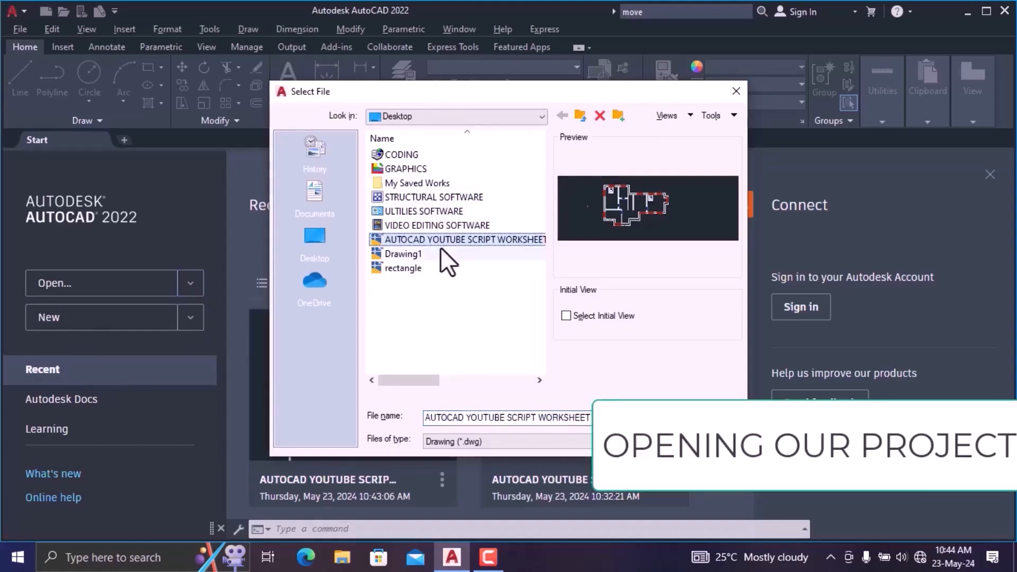
left_click(714, 416)
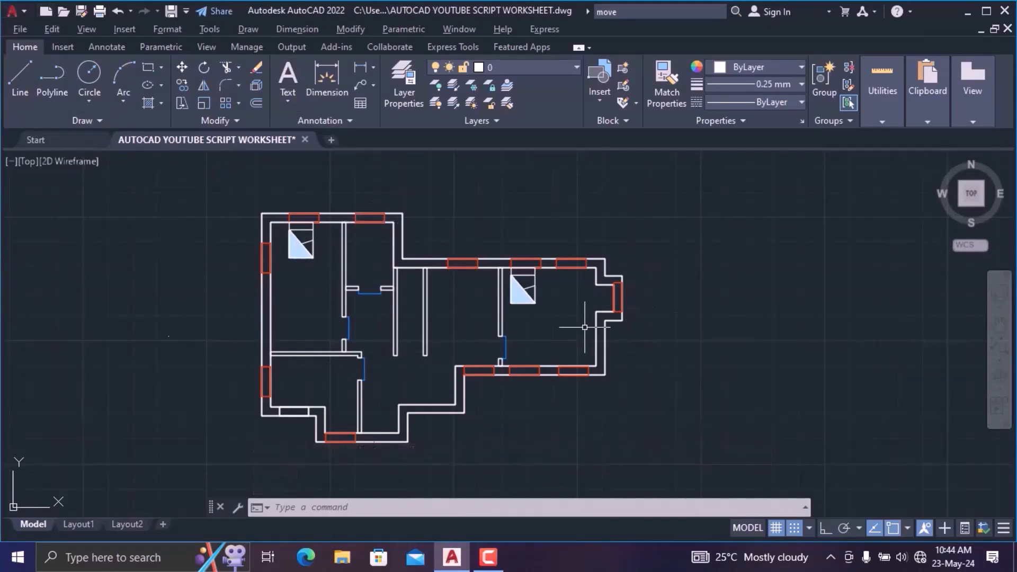
- Open the existing Drawing1 file from the Desktop alongside the worksheet drawing
left_click(19, 12)
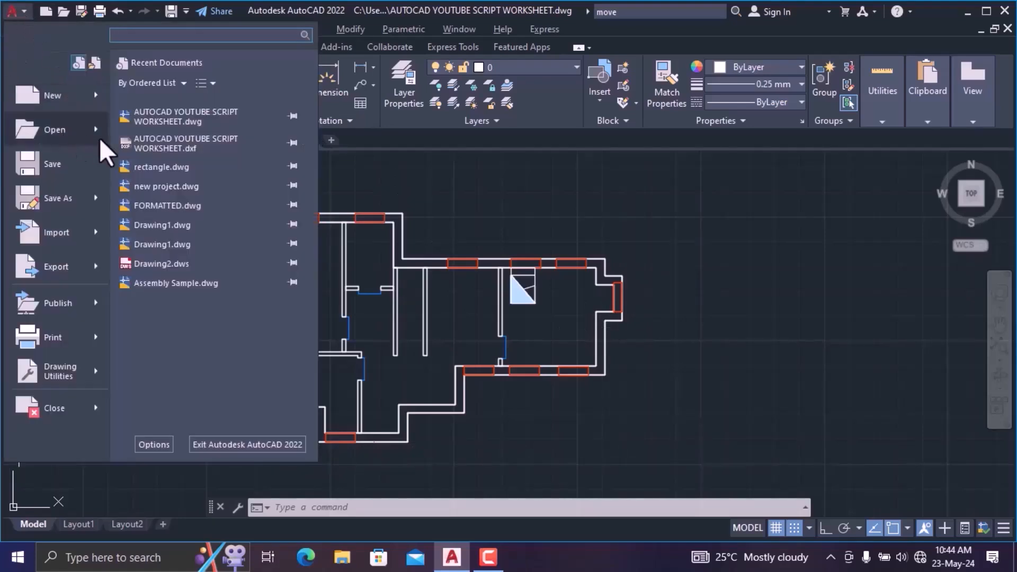
mouse_move(98, 137)
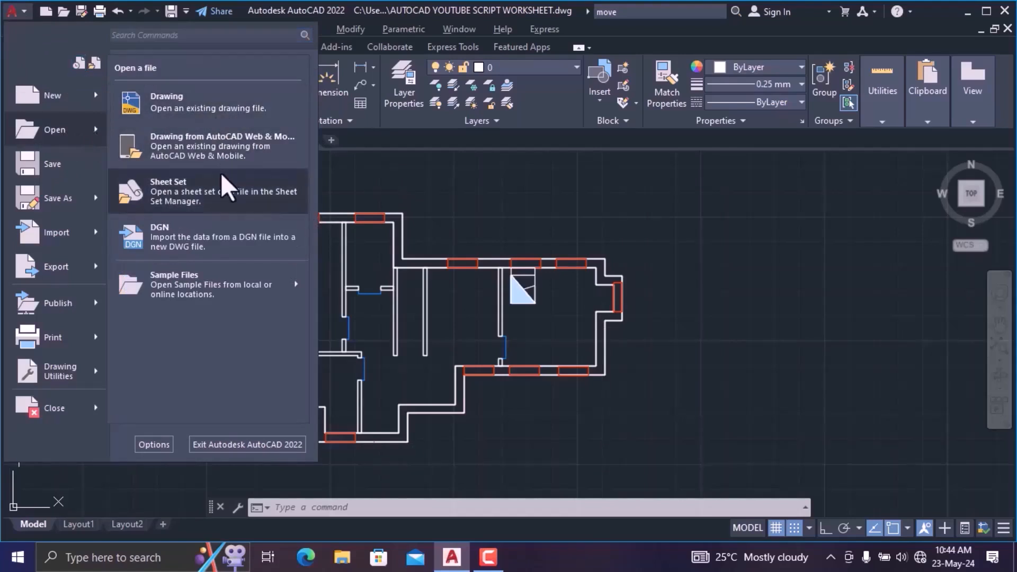
left_click(217, 103)
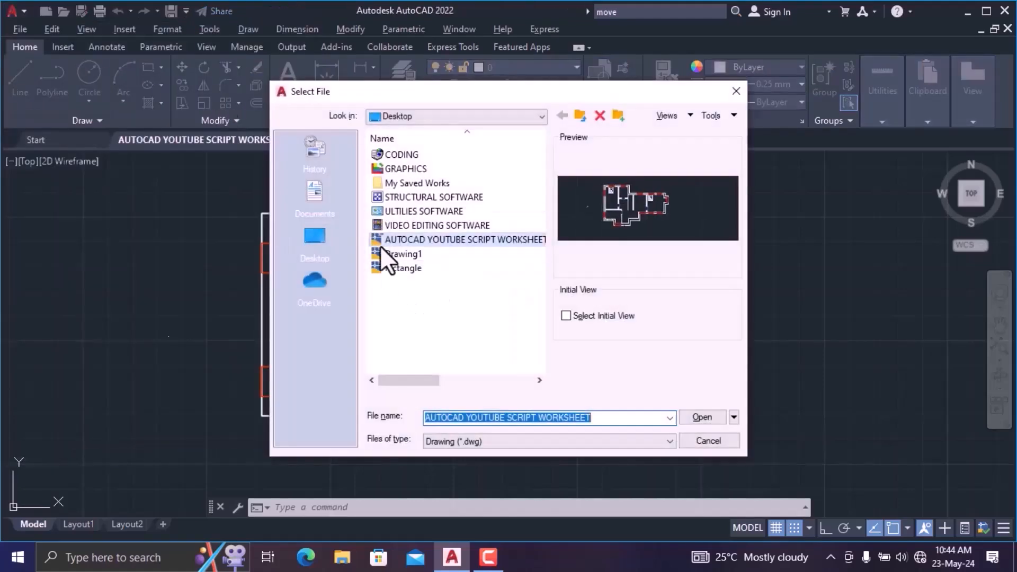
left_click(412, 256)
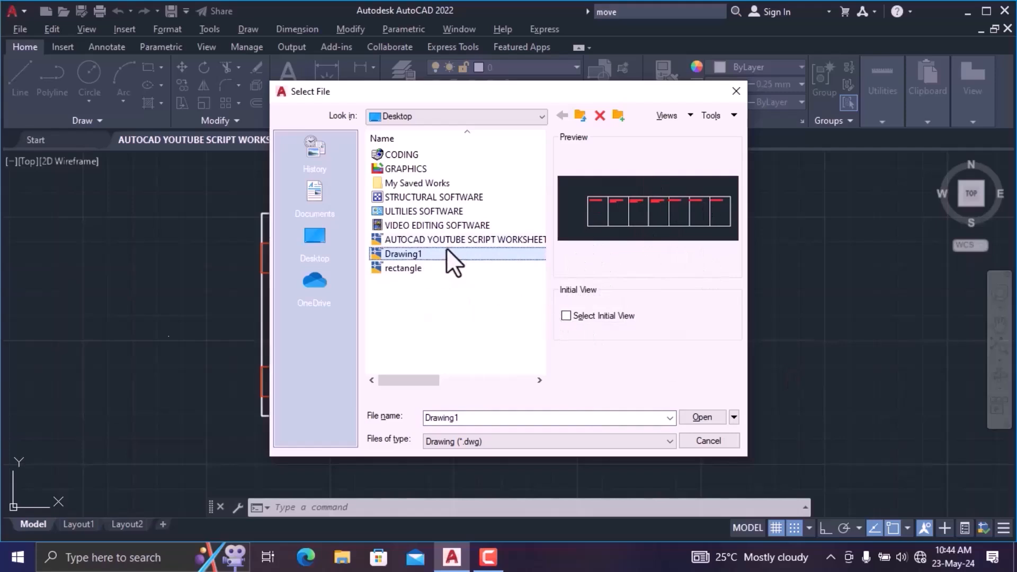
left_click(702, 417)
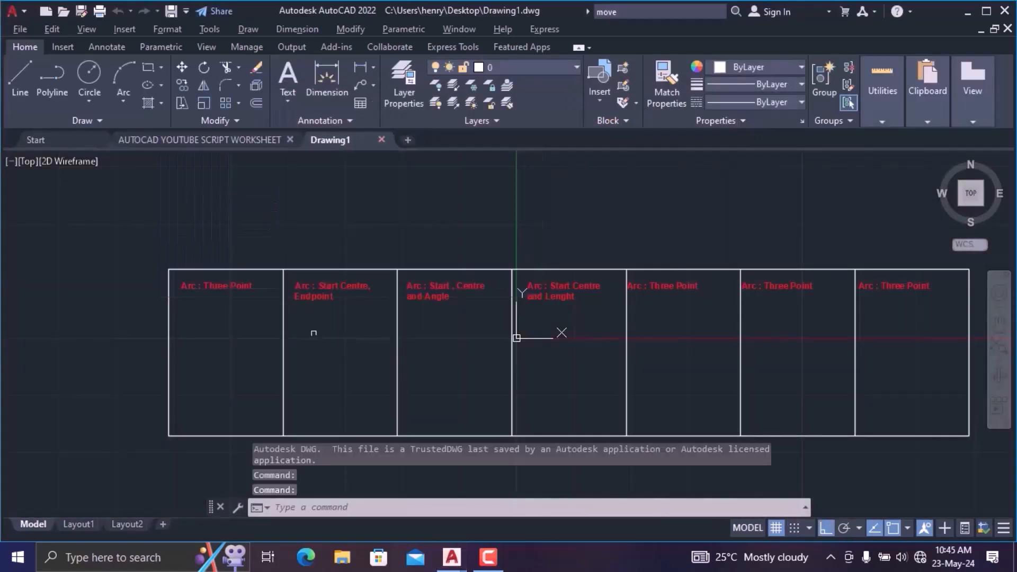
left_click(1000, 324)
mouse_move(809, 351)
left_mouse_down()
mouse_move(459, 375)
mouse_move(918, 269)
mouse_move(897, 364)
left_mouse_up()
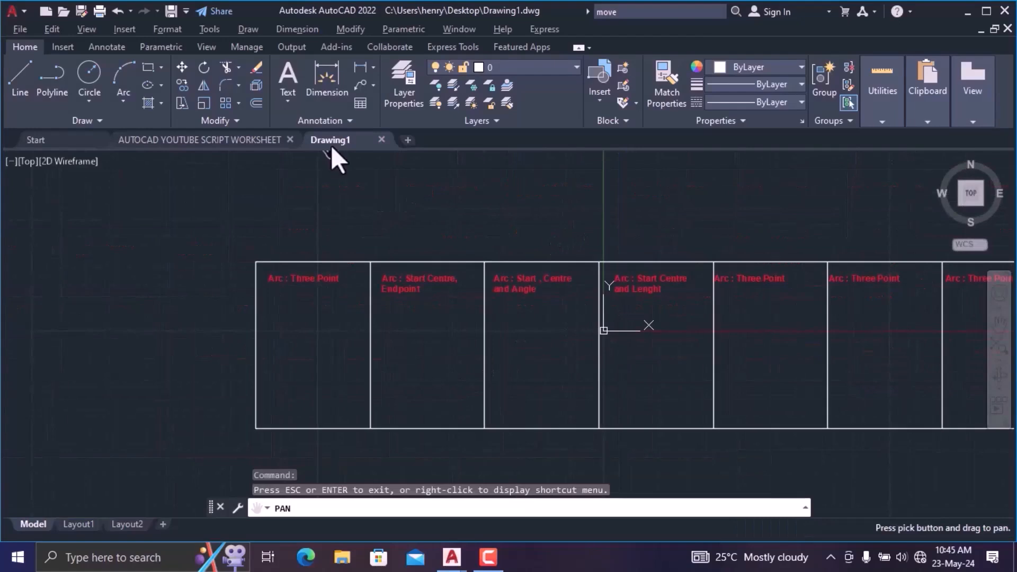
- Switch to the worksheet drawing, back to Drawing1, and to the worksheet drawing again
left_click(176, 137)
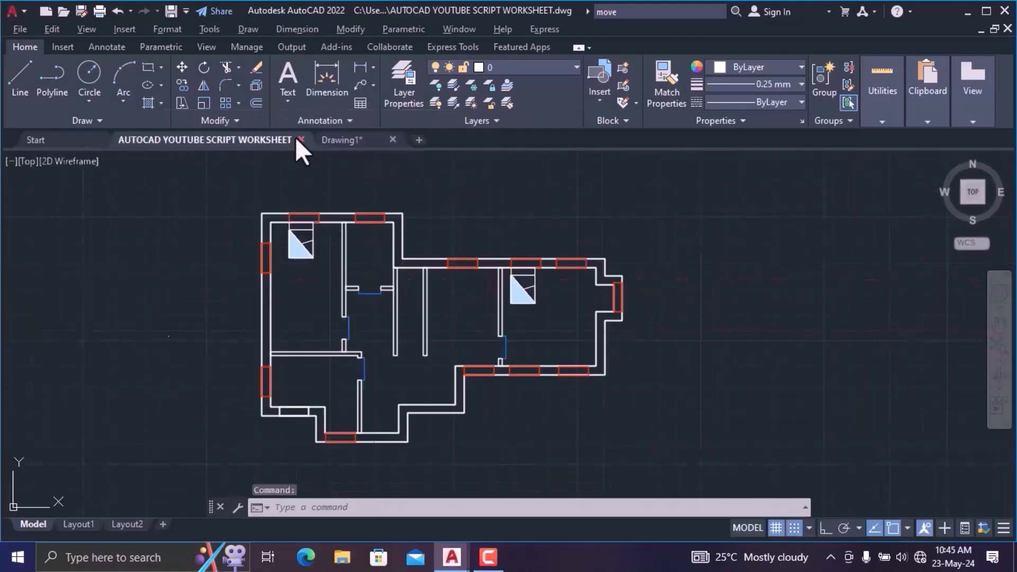
left_click(338, 139)
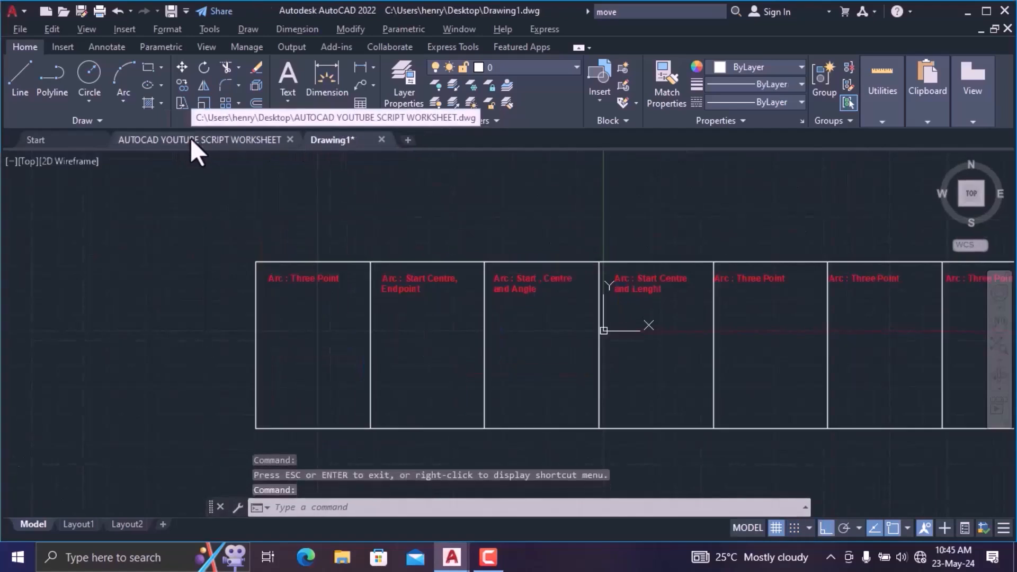
left_click(197, 138)
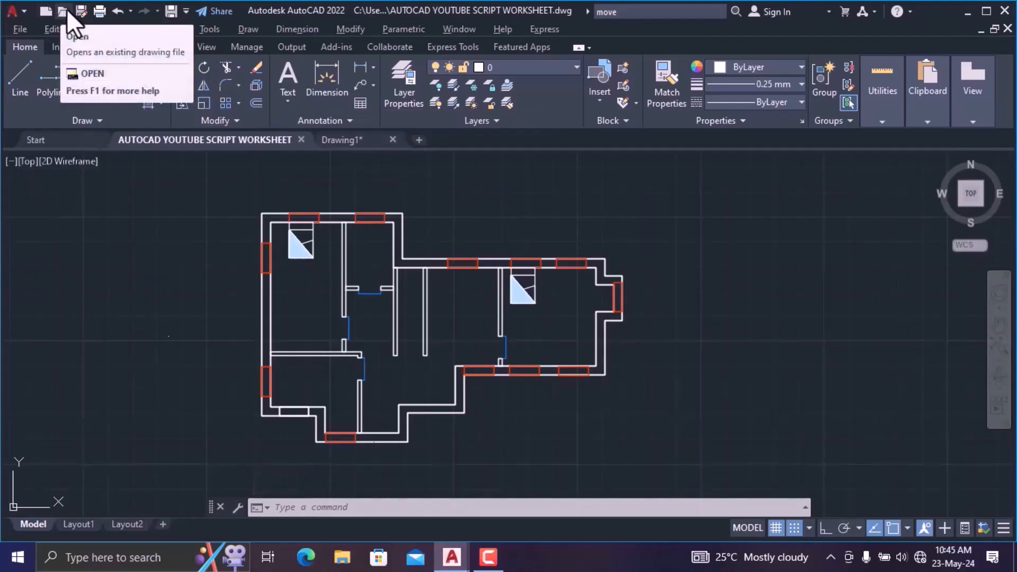
- Open the rectangle drawing from the Desktop, and return to the AUTOCAD YOUTUBE SCRIPT WORKSHEET drawing
left_click(67, 8)
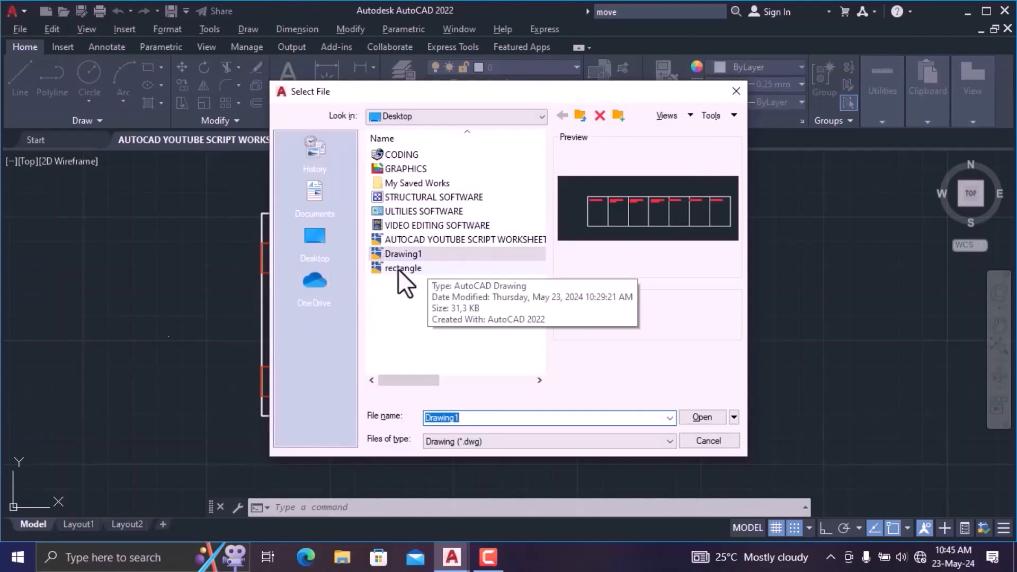
left_click(399, 269)
left_click(702, 417)
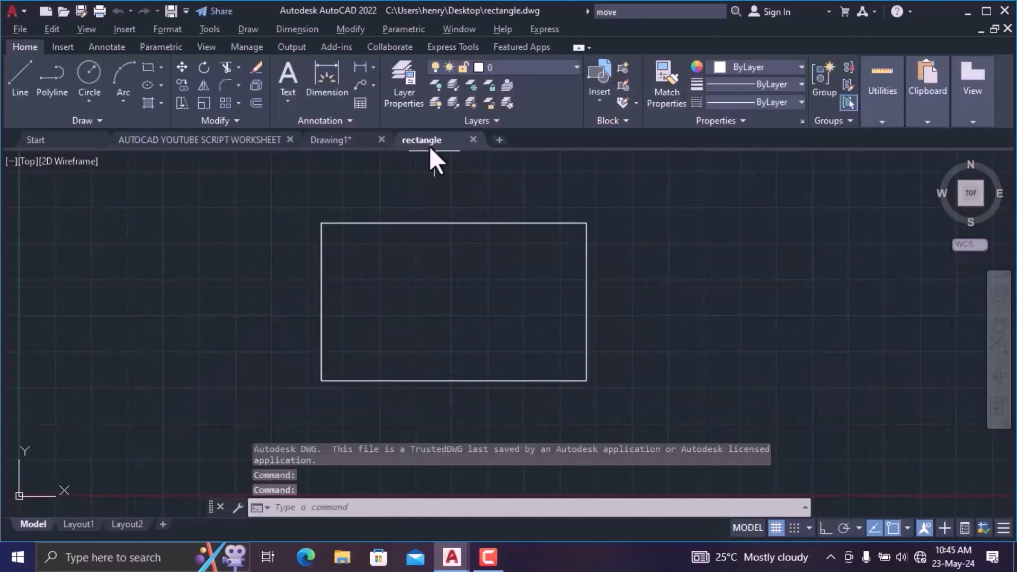
mouse_move(437, 145)
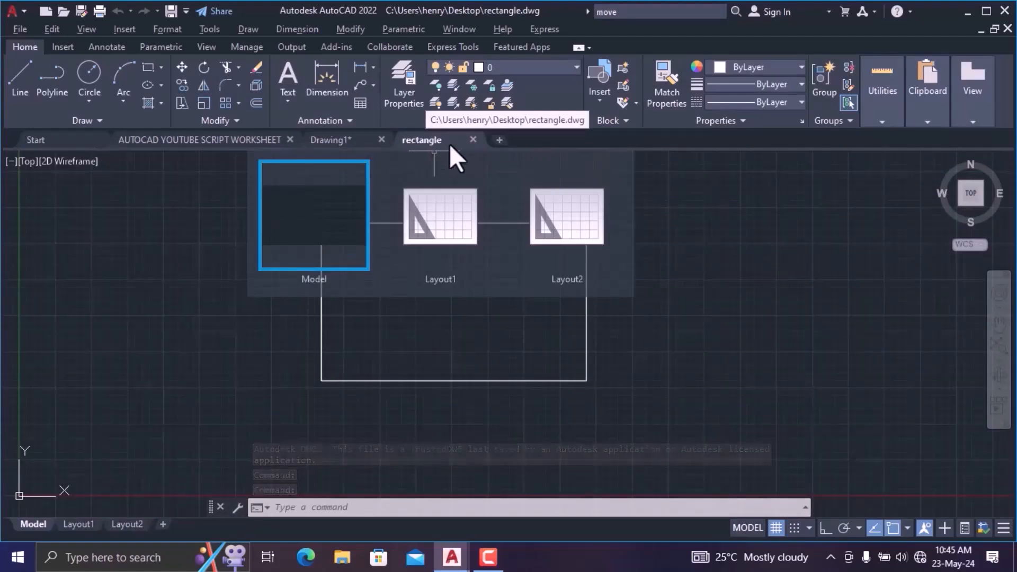
left_click(184, 139)
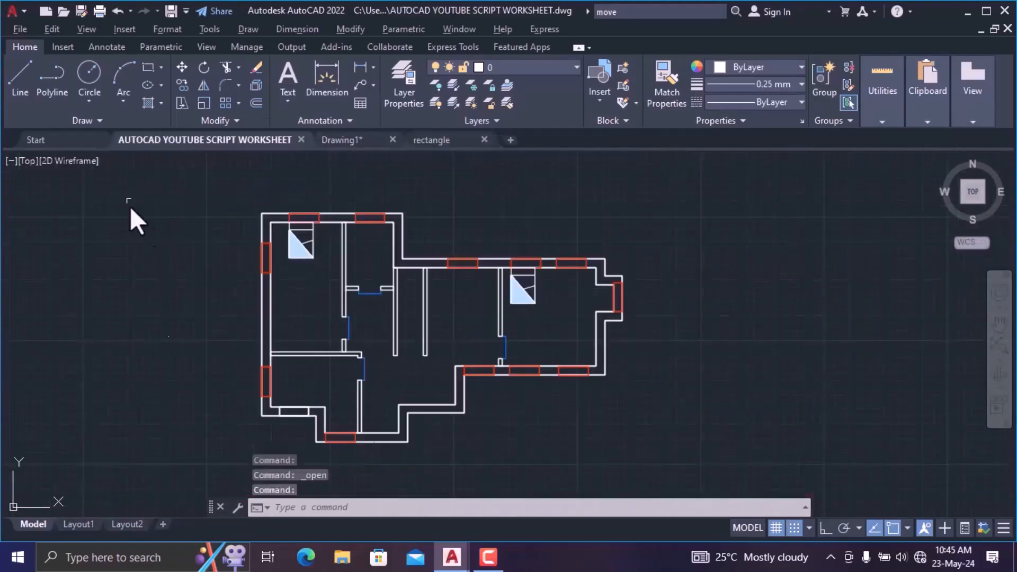
mouse_move(246, 138)
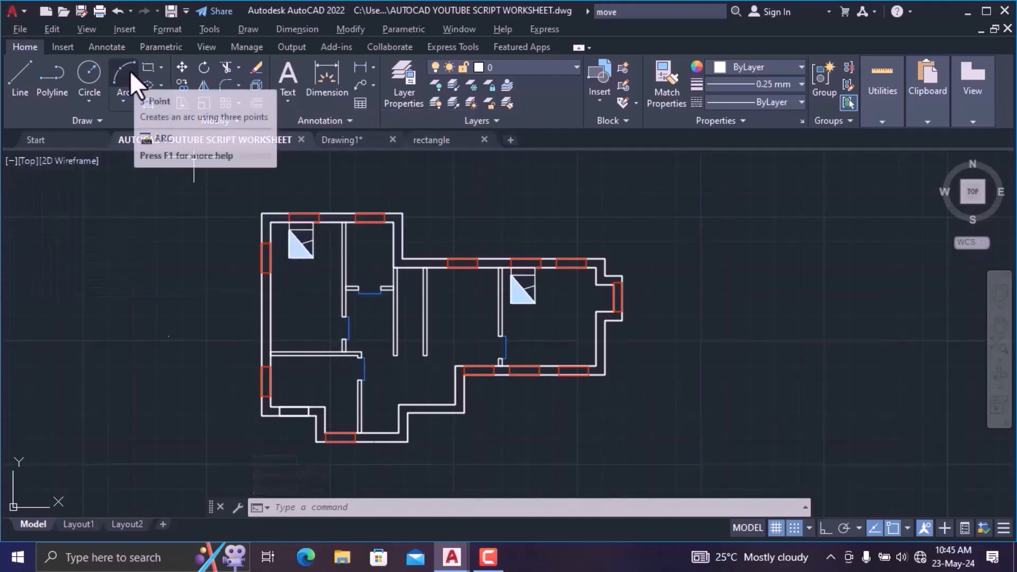
- Show the list of file commands containing Open, and close it without choosing one
left_click(16, 31)
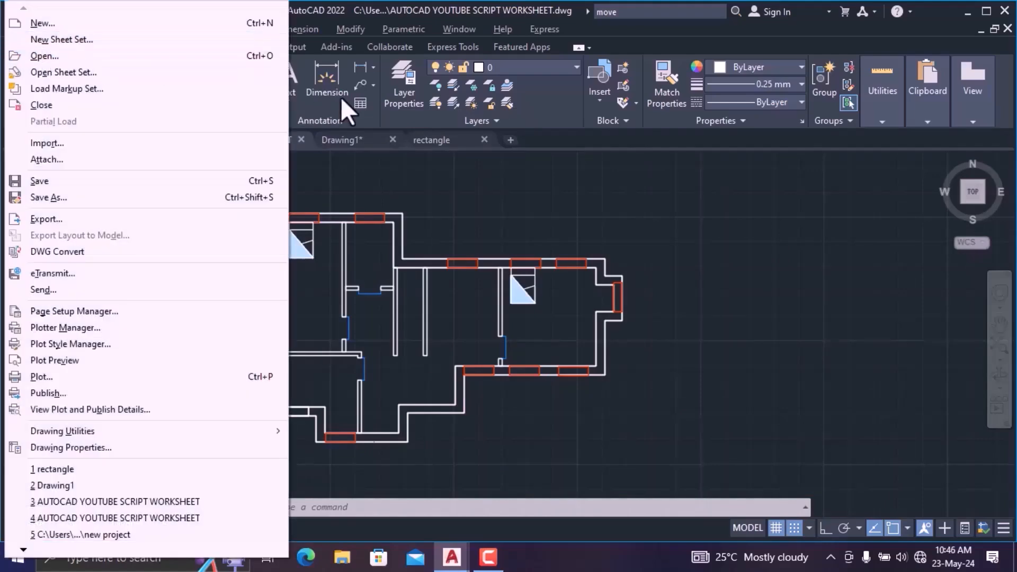
left_click(561, 210)
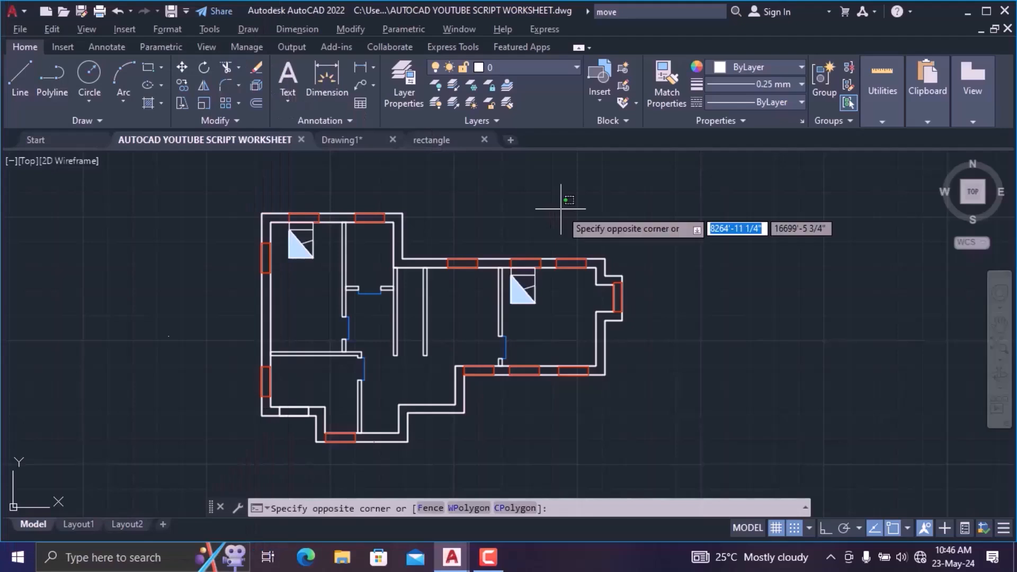
left_click(649, 201)
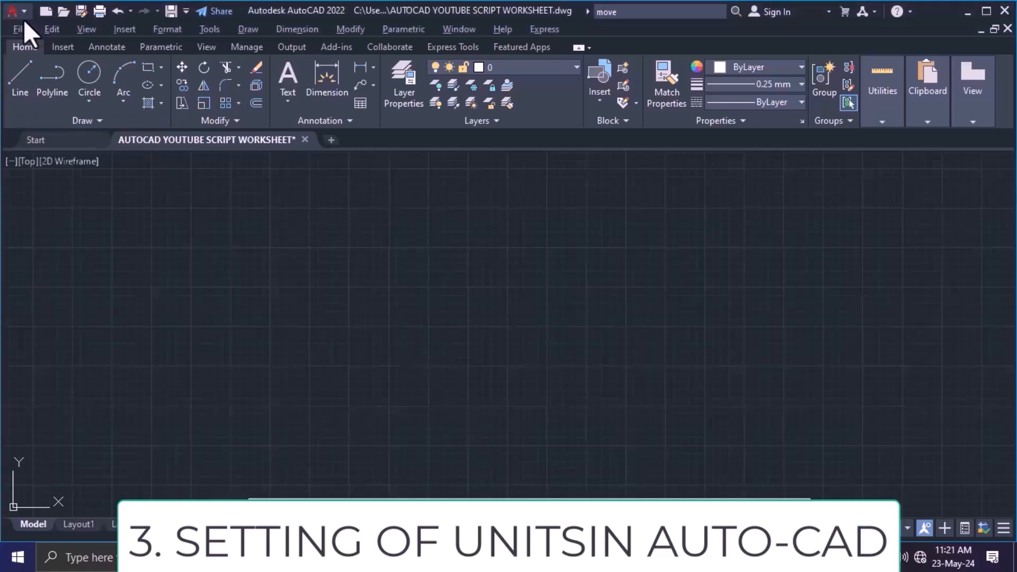
- Open the drawing units settings and set the length type to Decimal with a precision of 0.0
left_click(12, 11)
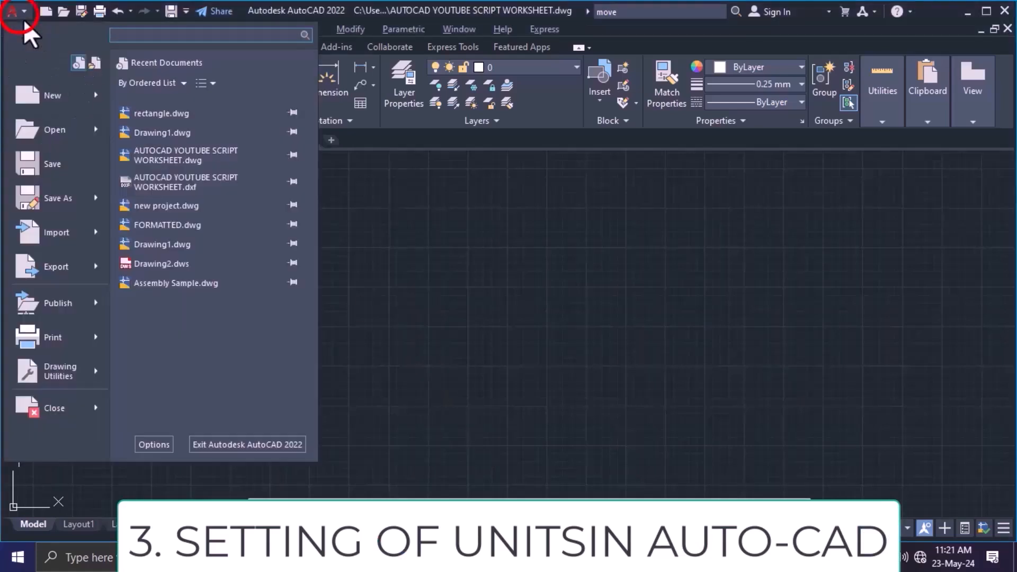
mouse_move(68, 384)
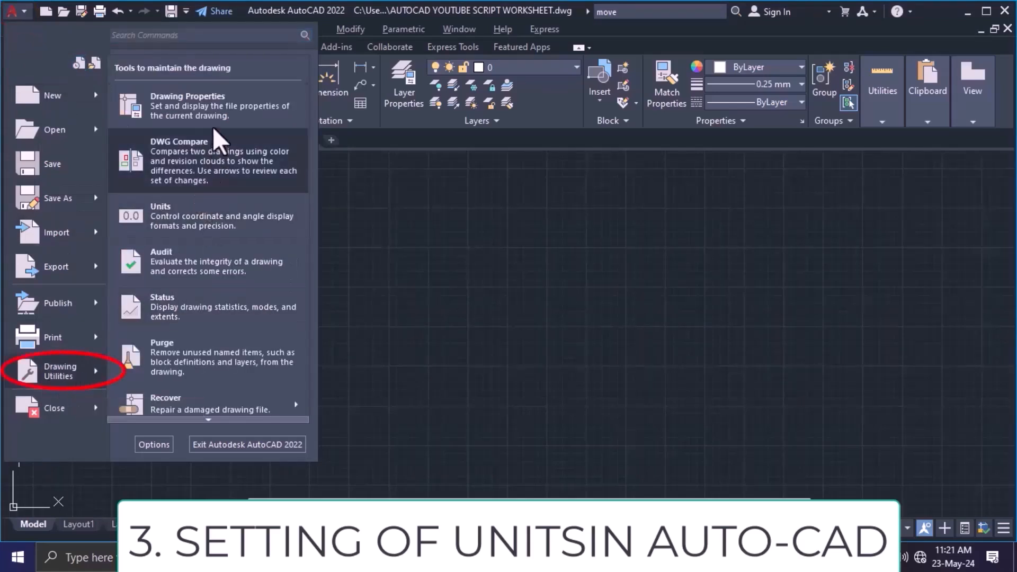
left_click(211, 212)
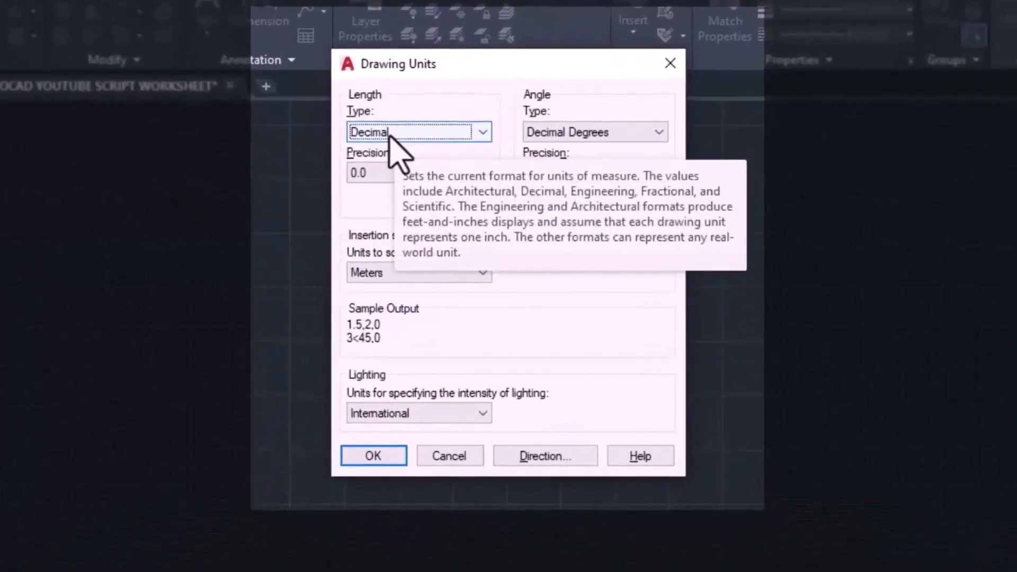
left_click(420, 173)
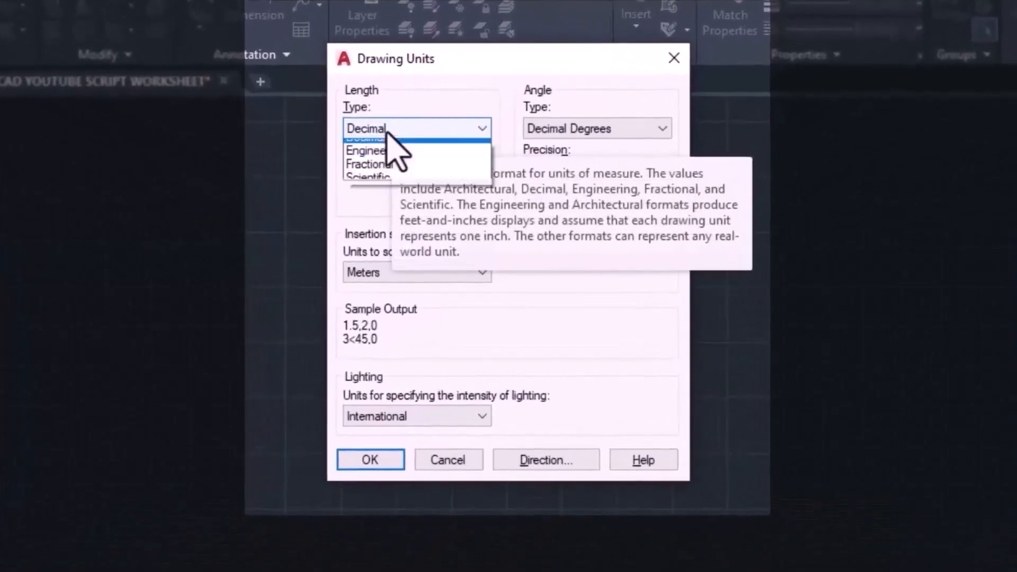
left_click(386, 160)
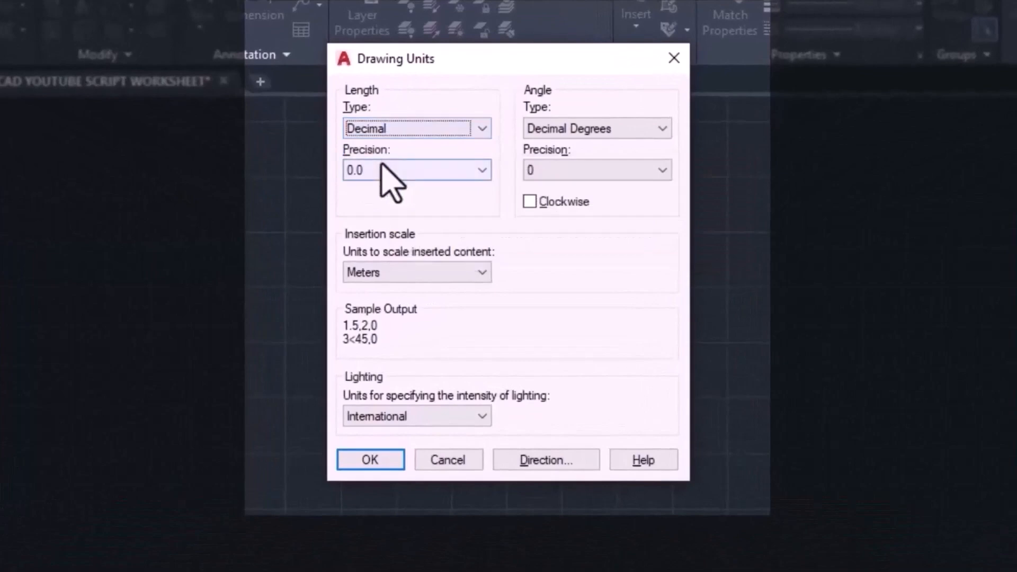
left_click(386, 170)
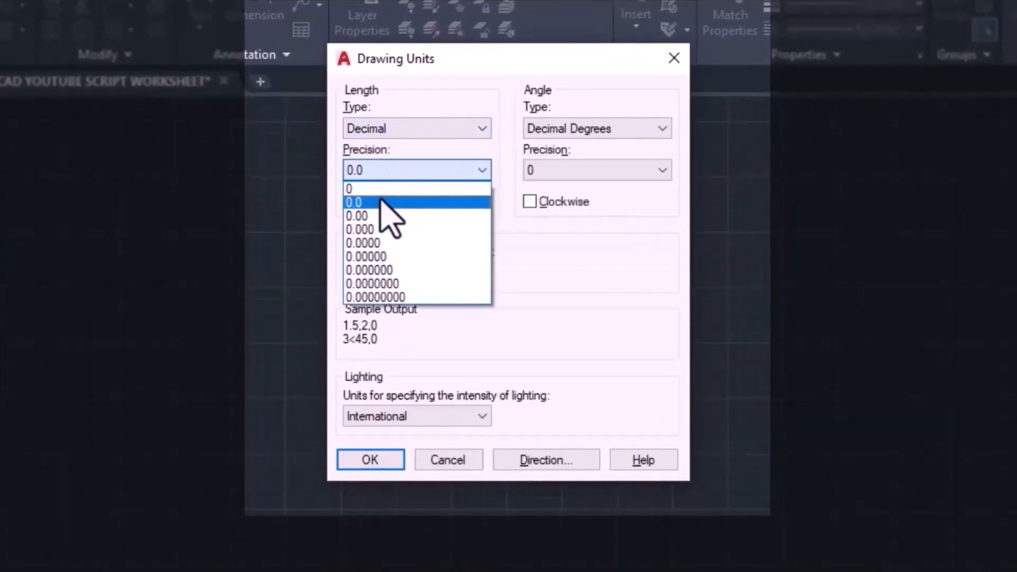
left_click(380, 202)
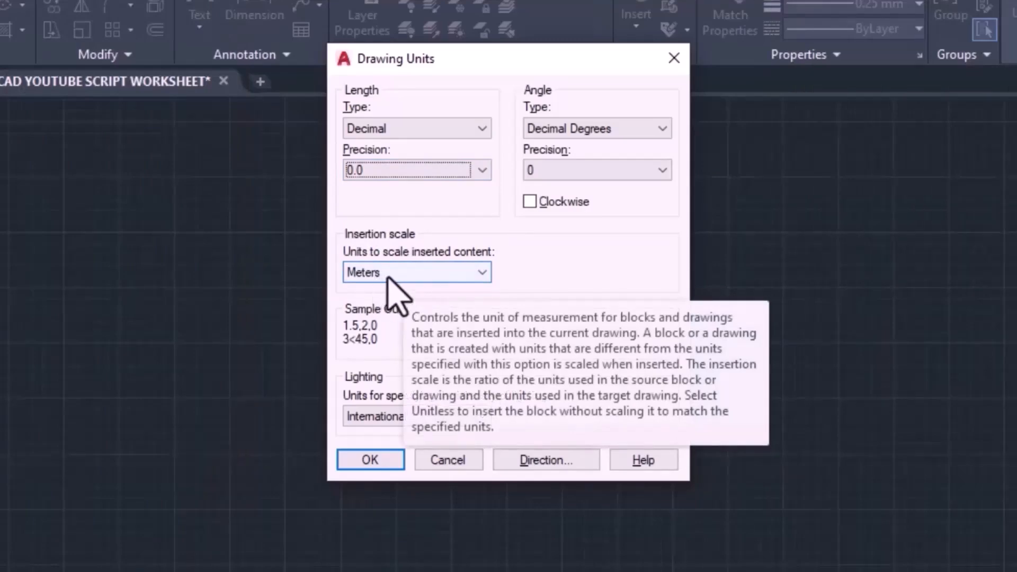
- Set the insertion scale units to Meters and accept the drawing units
left_click(391, 275)
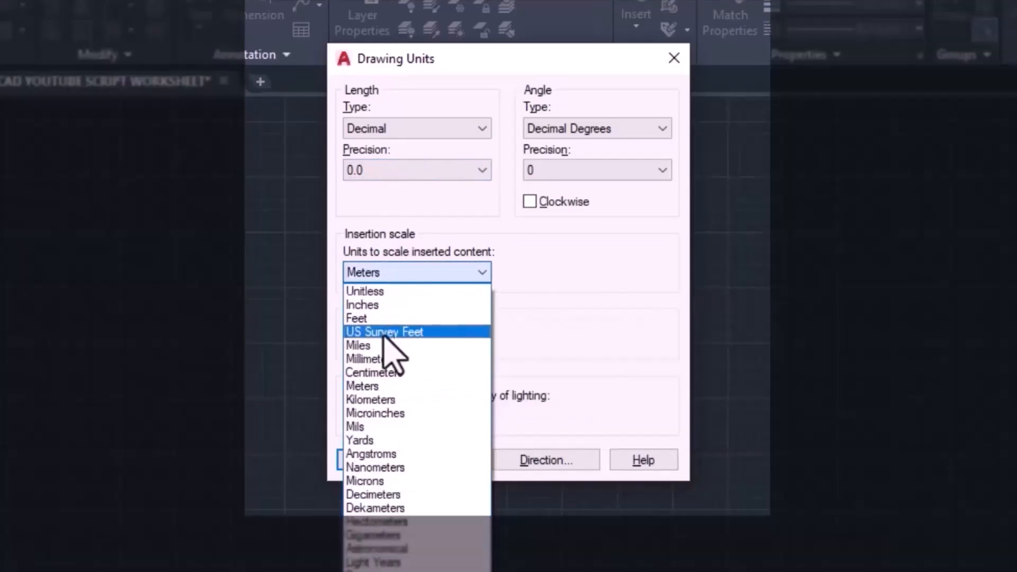
left_click(385, 387)
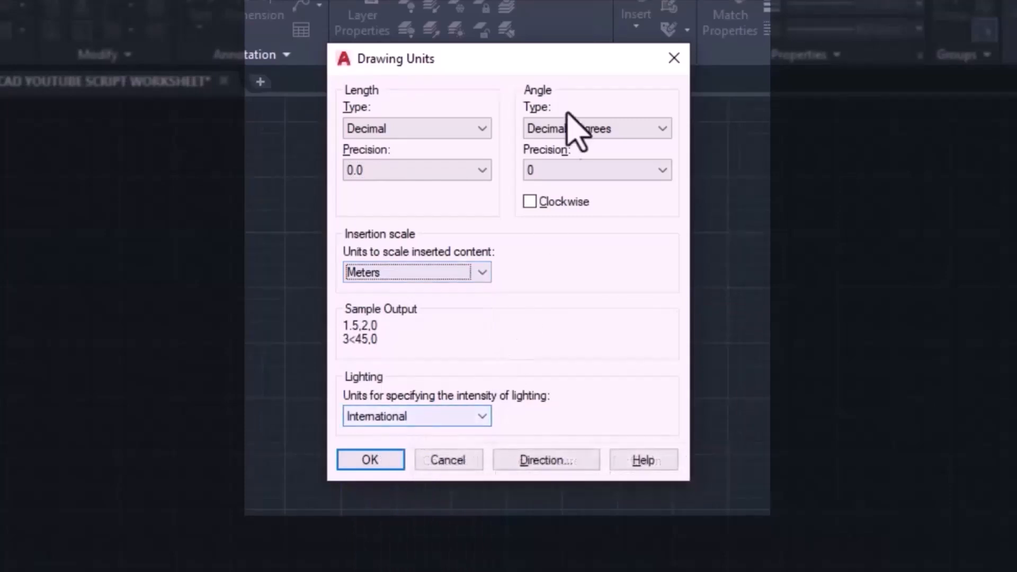
left_click(374, 460)
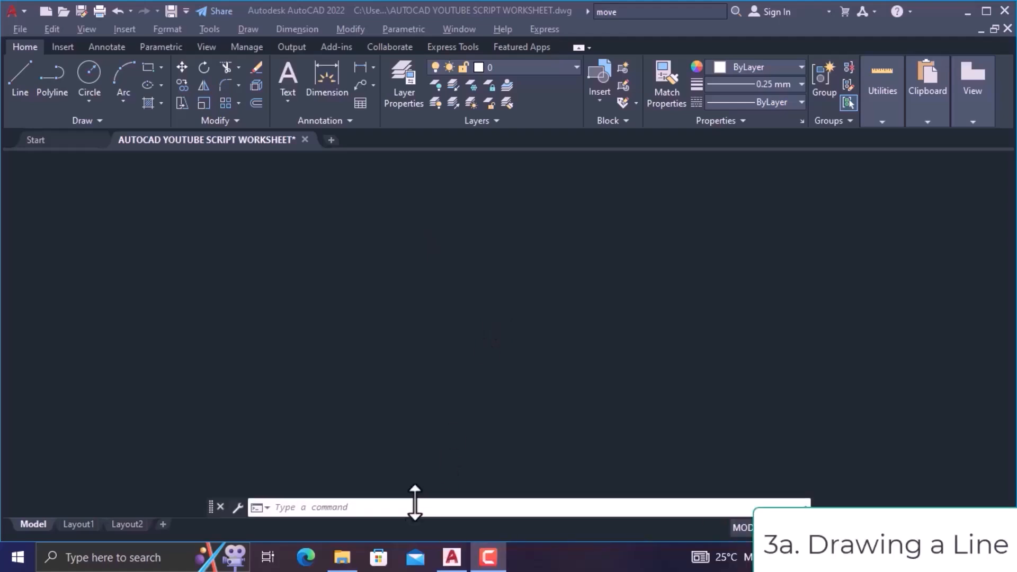
- Enter LINE as a command without running it, and show the list of drawing commands that contains Line
left_click(399, 508)
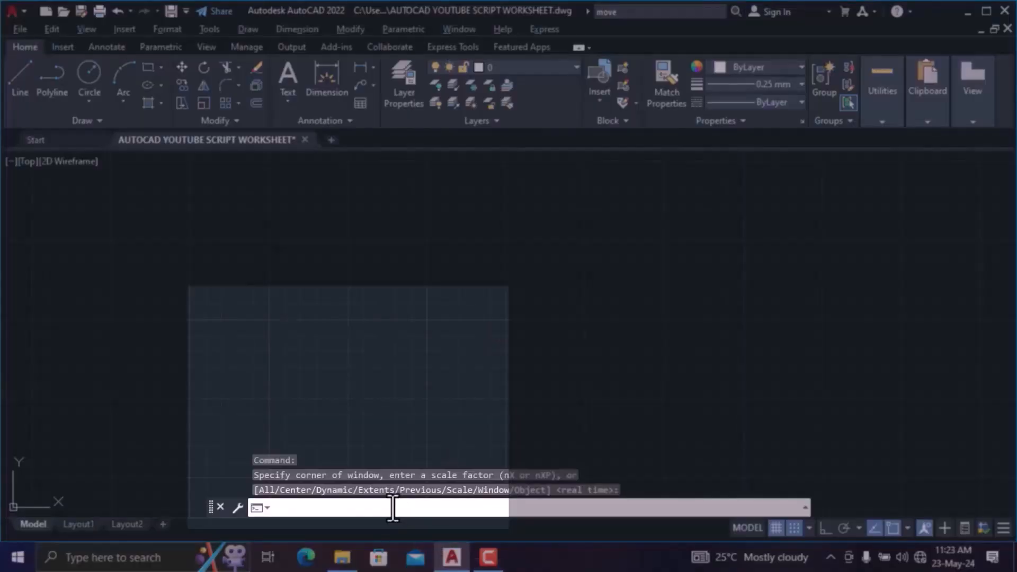
type("LINE")
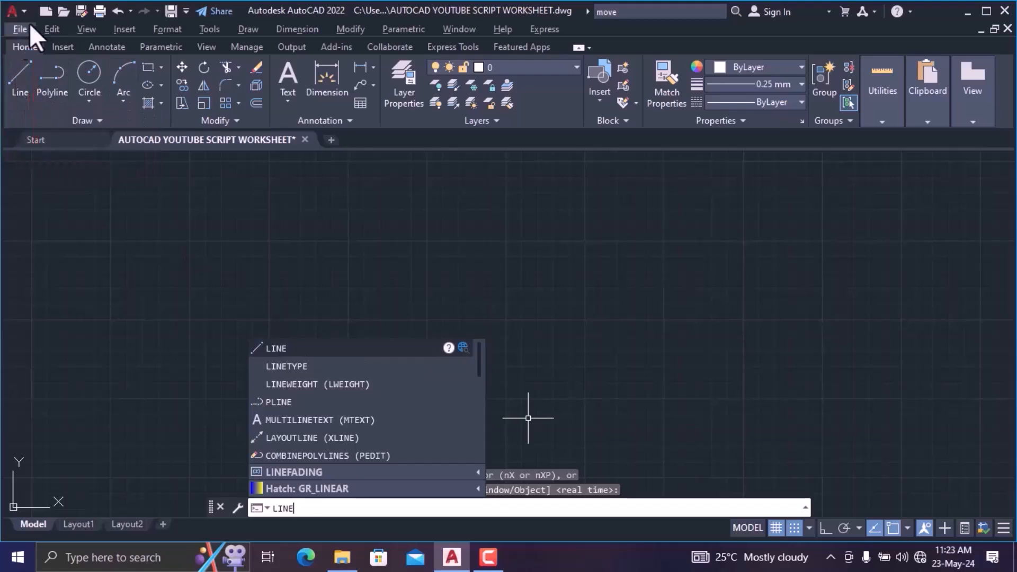
left_click(249, 27)
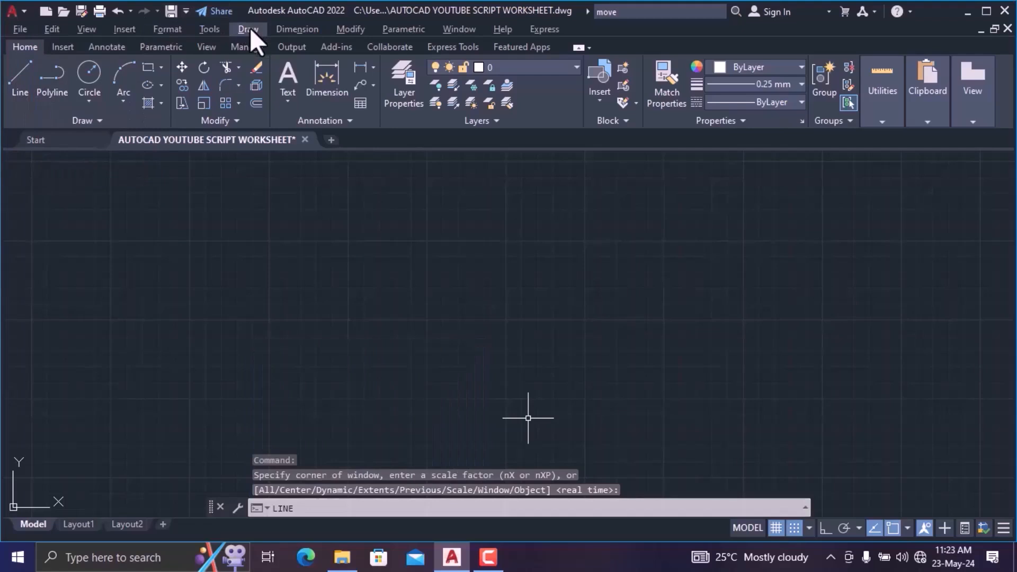
left_click(250, 28)
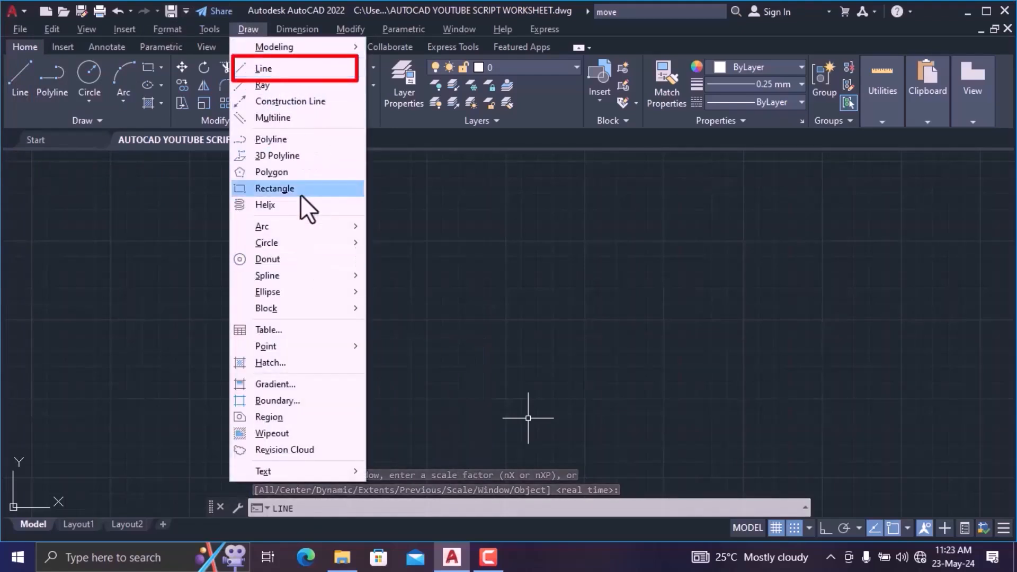
left_click(298, 29)
mouse_move(249, 29)
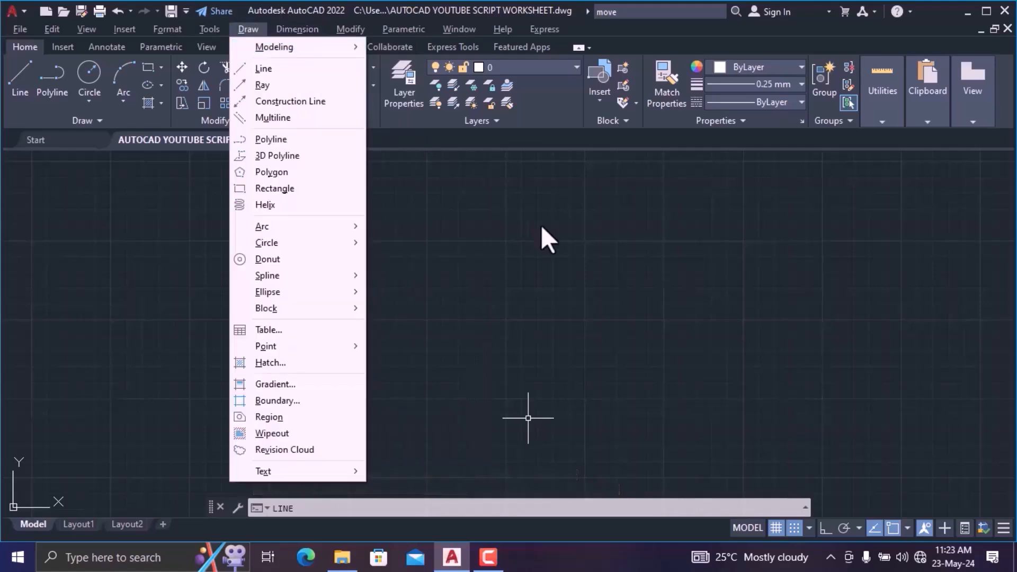
key("F10")
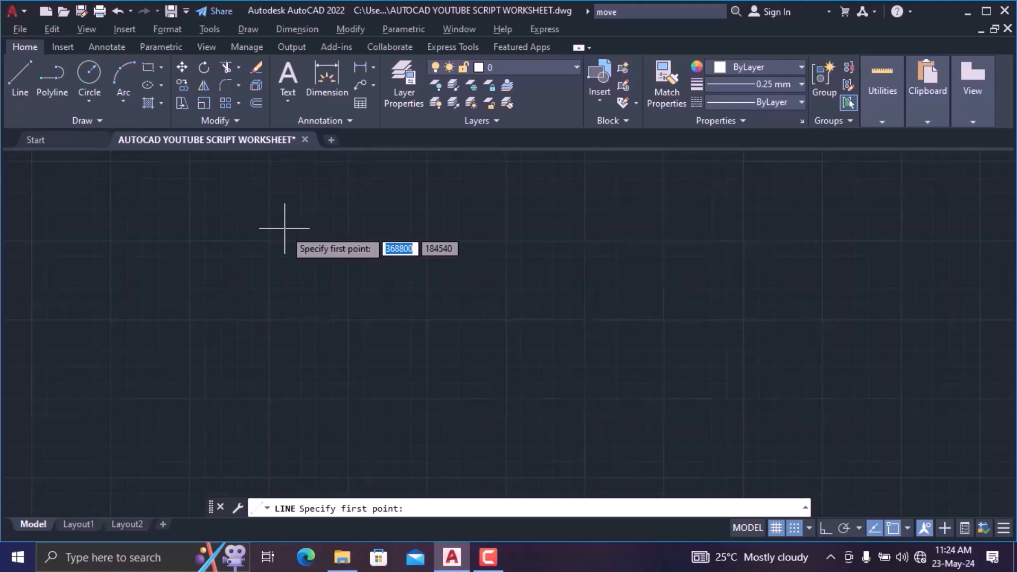
- Draw a horizontal line 600 long at an angle of 0° in the upper part of the empty drawing
left_click(370, 275)
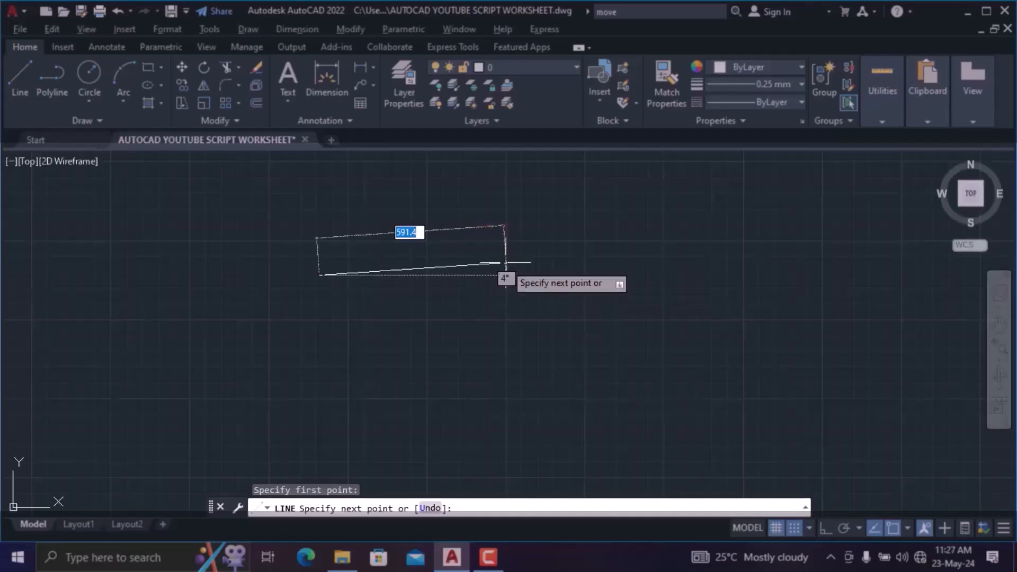
type("600")
key("Tab")
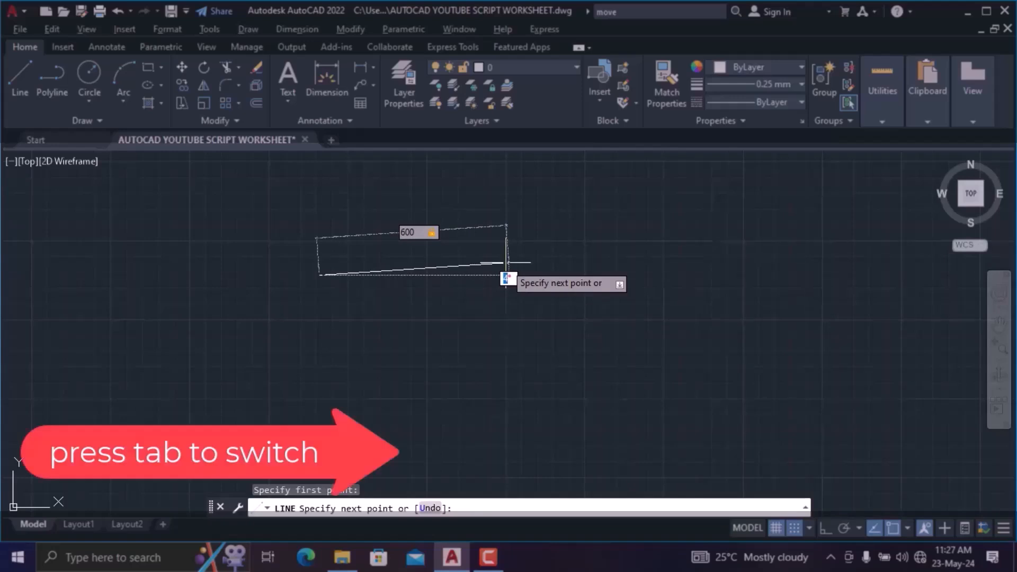
type("0")
key("Return")
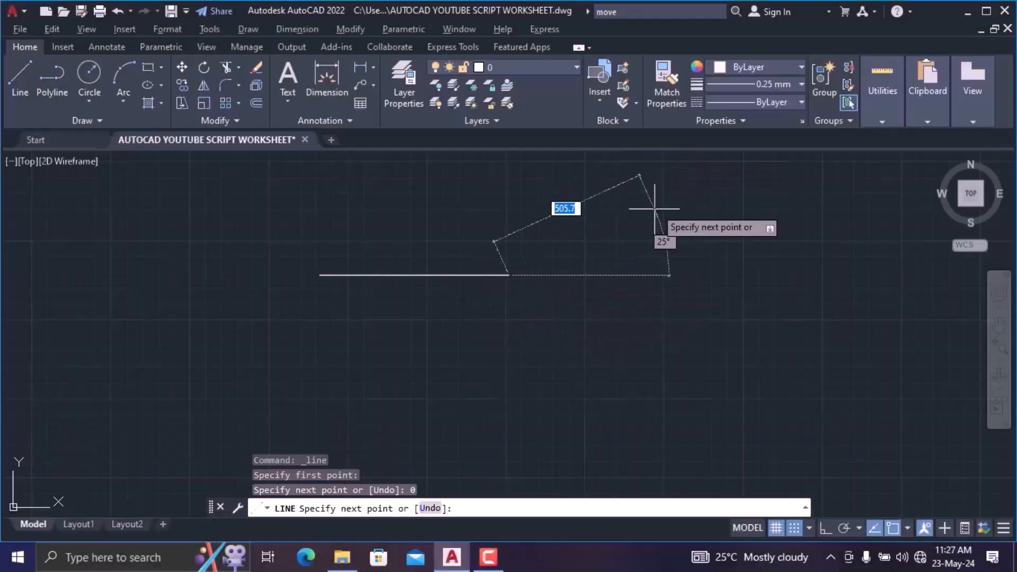
- Continue with a segment rising to the right, turn Ortho on, and add segments down about 580, right and up
left_click(670, 191)
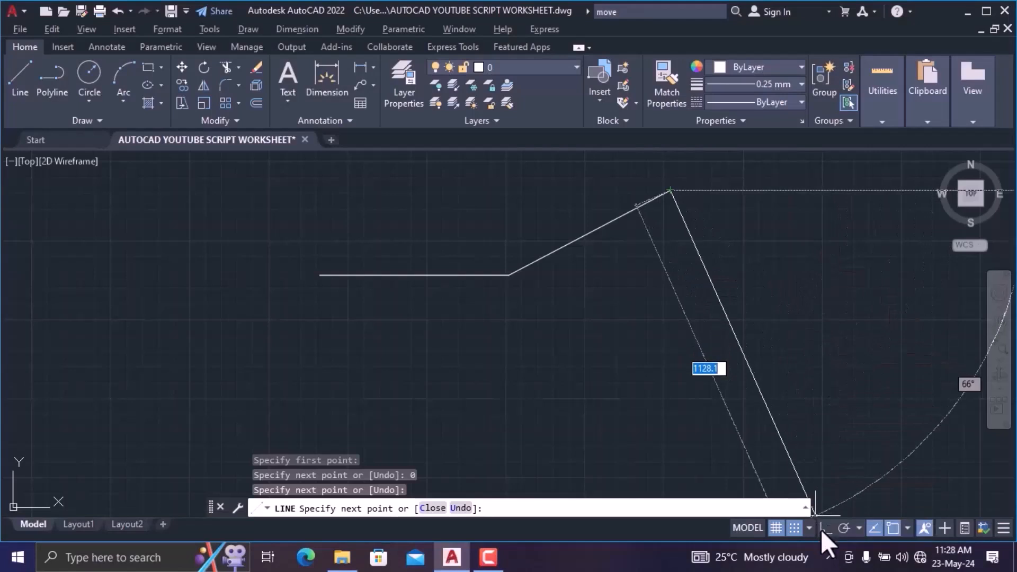
left_click(822, 529)
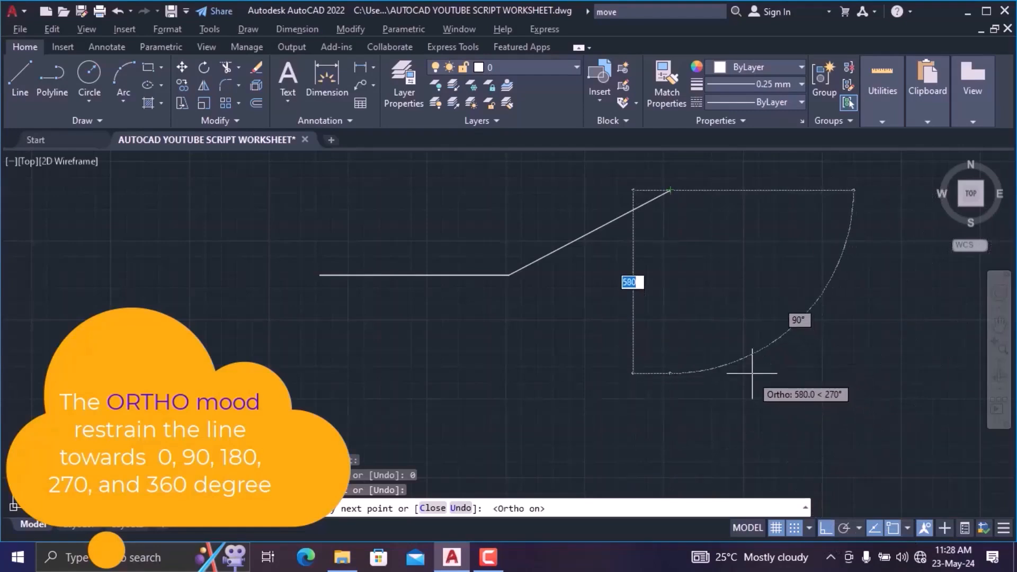
left_click(752, 336)
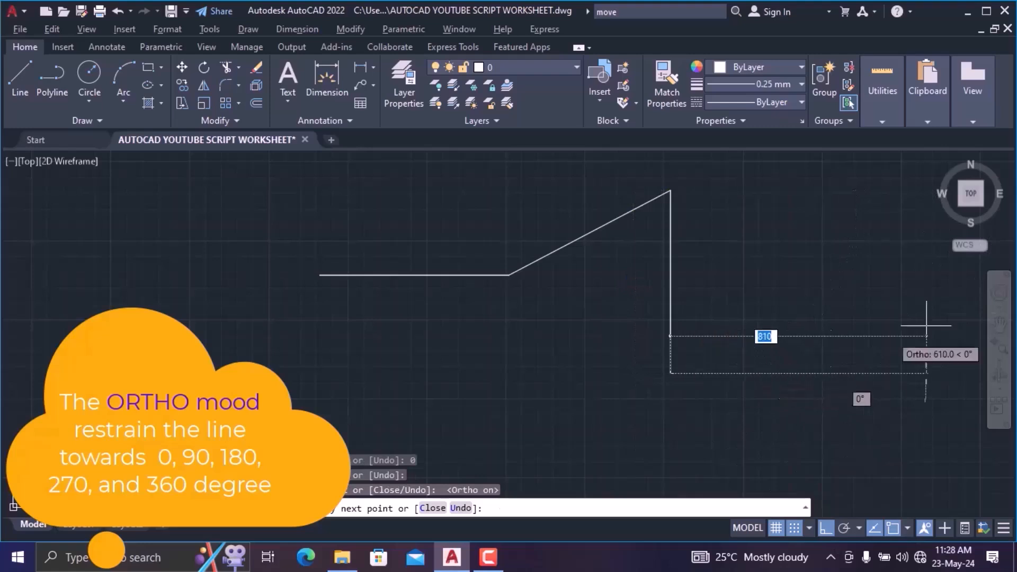
left_click(864, 371)
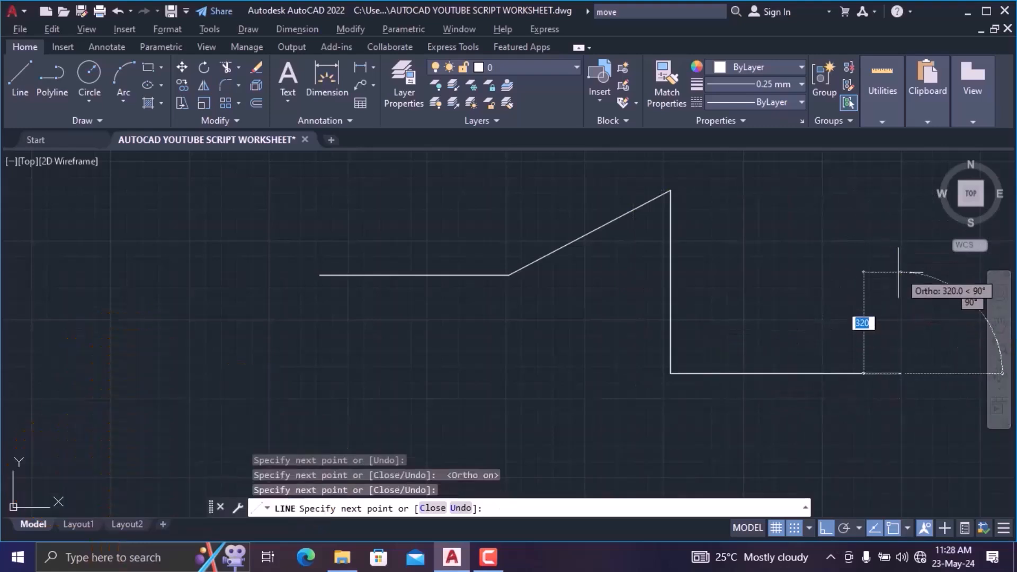
left_click(902, 260)
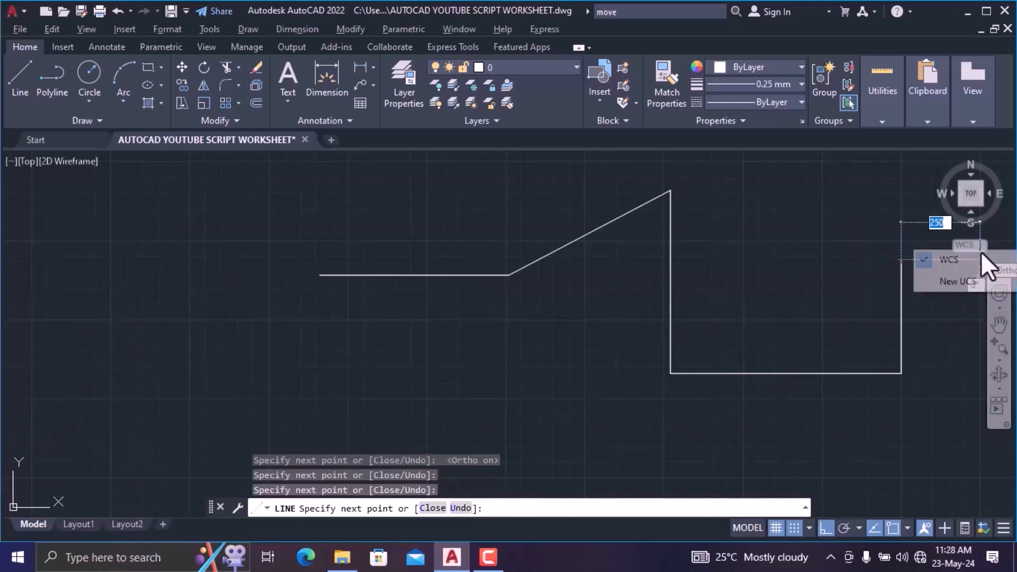
- Add a short segment to the right, one down and a long one left beneath the shape, and close the outline
left_click(975, 278)
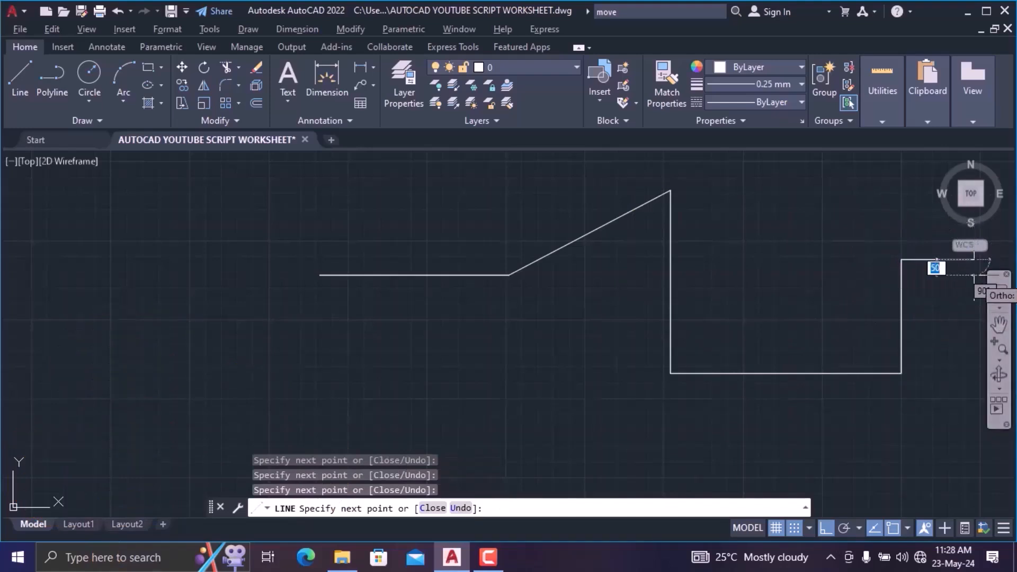
left_click(942, 497)
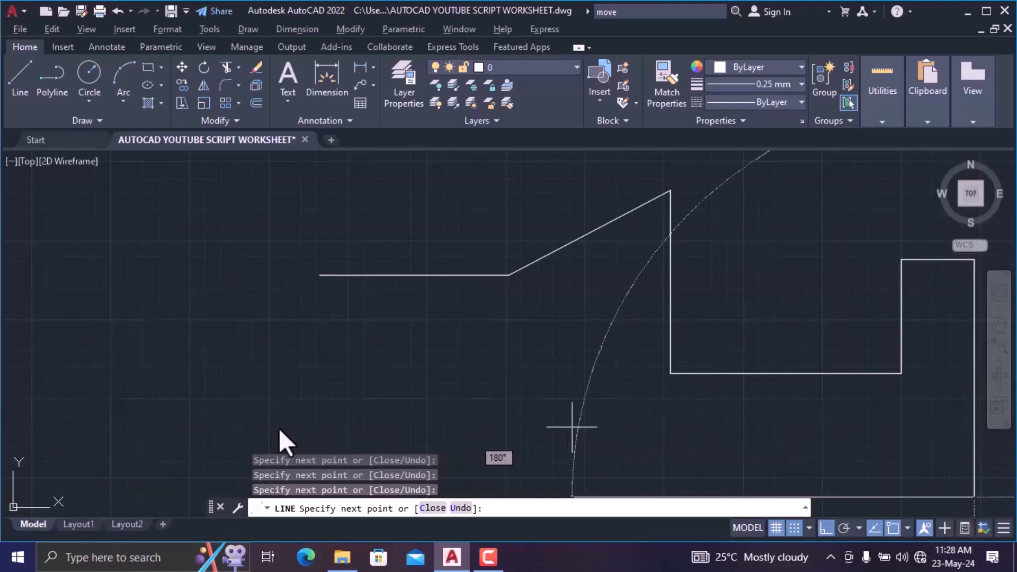
left_click(238, 409)
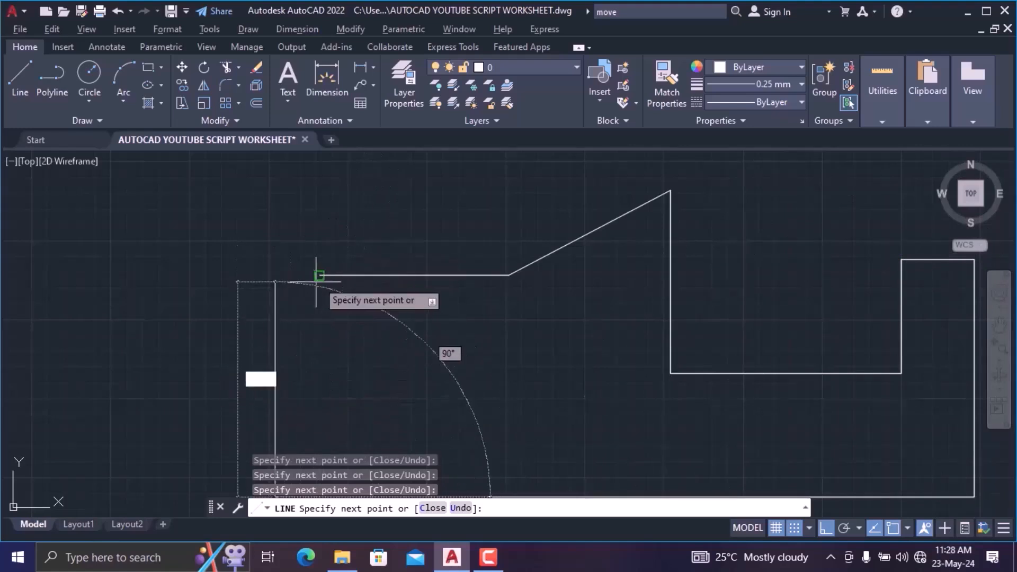
left_click(432, 508)
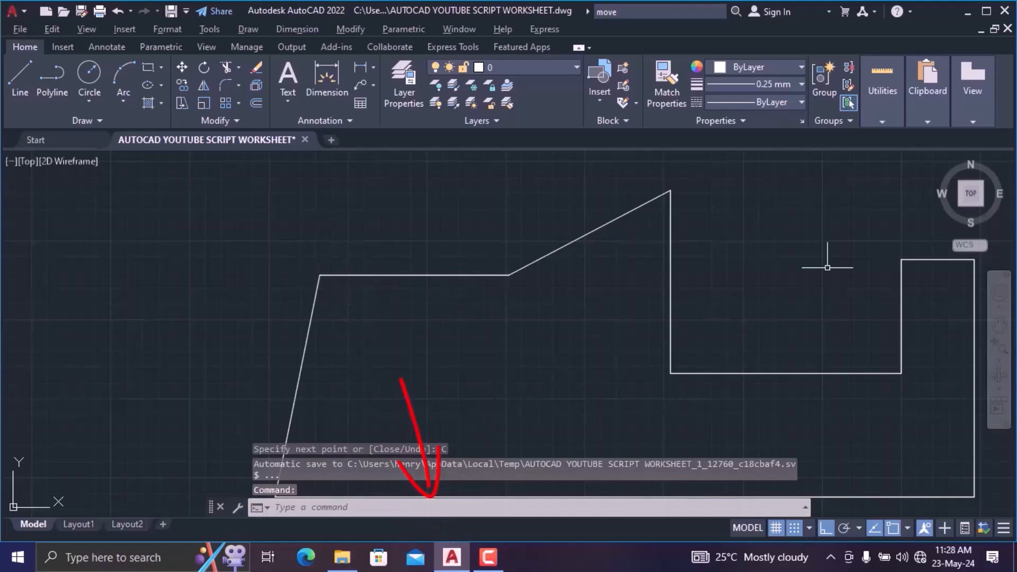
- Zoom out one level and pan the drawing to free space beyond the closed outline
left_click(996, 362)
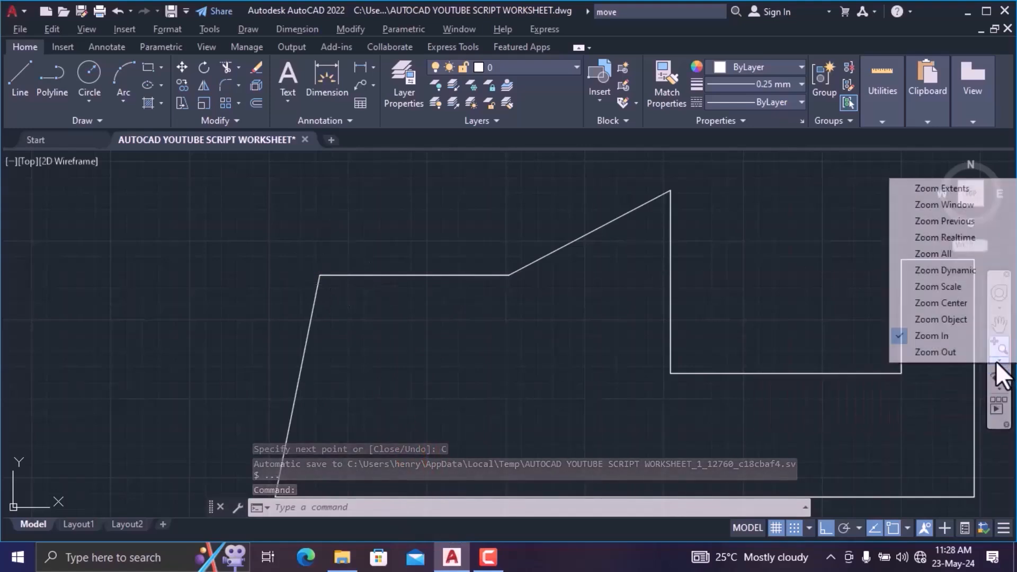
left_click(984, 352)
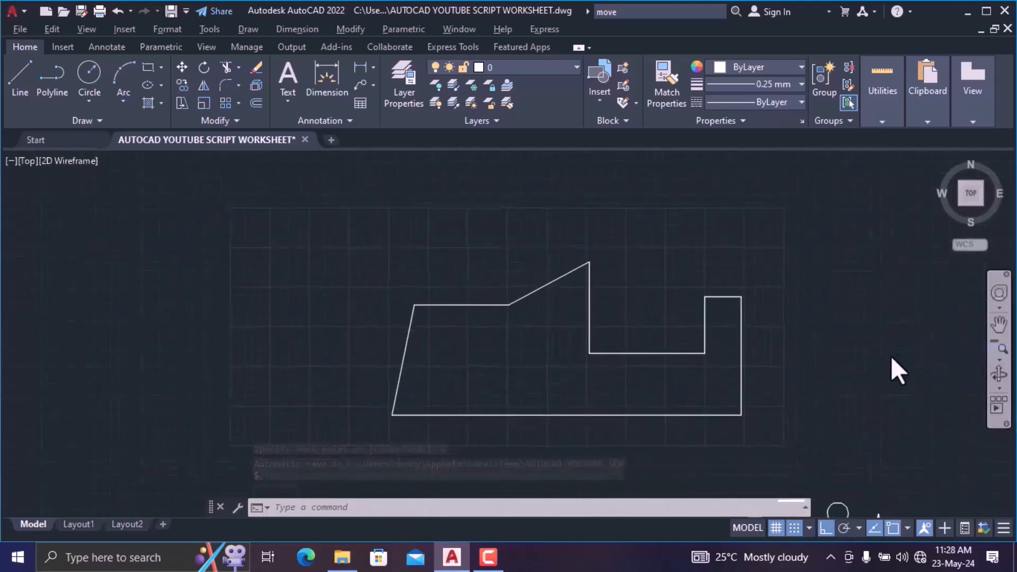
left_click(996, 322)
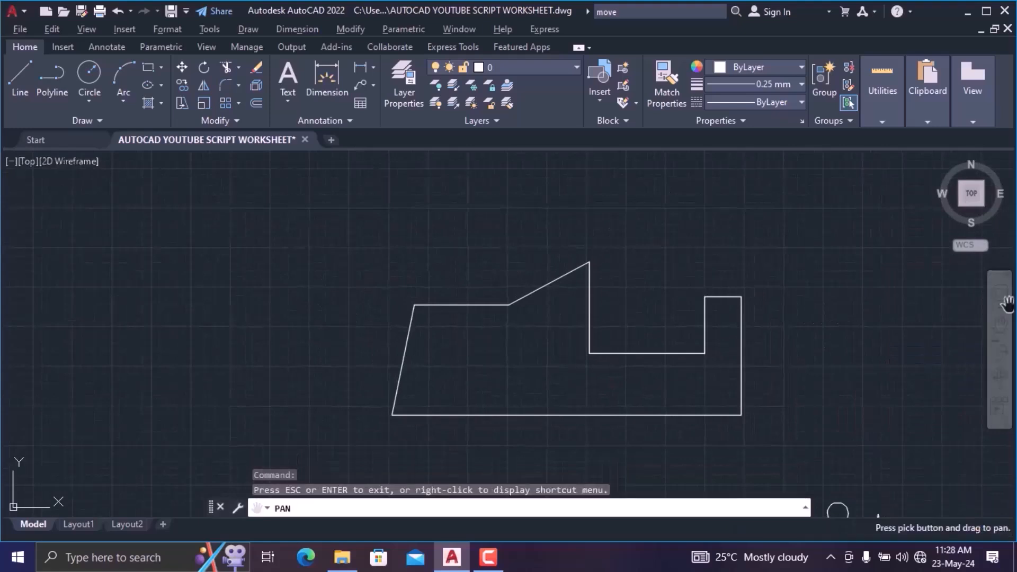
mouse_move(753, 260)
left_mouse_down()
mouse_move(693, 229)
mouse_move(707, 392)
mouse_move(681, 342)
left_mouse_up()
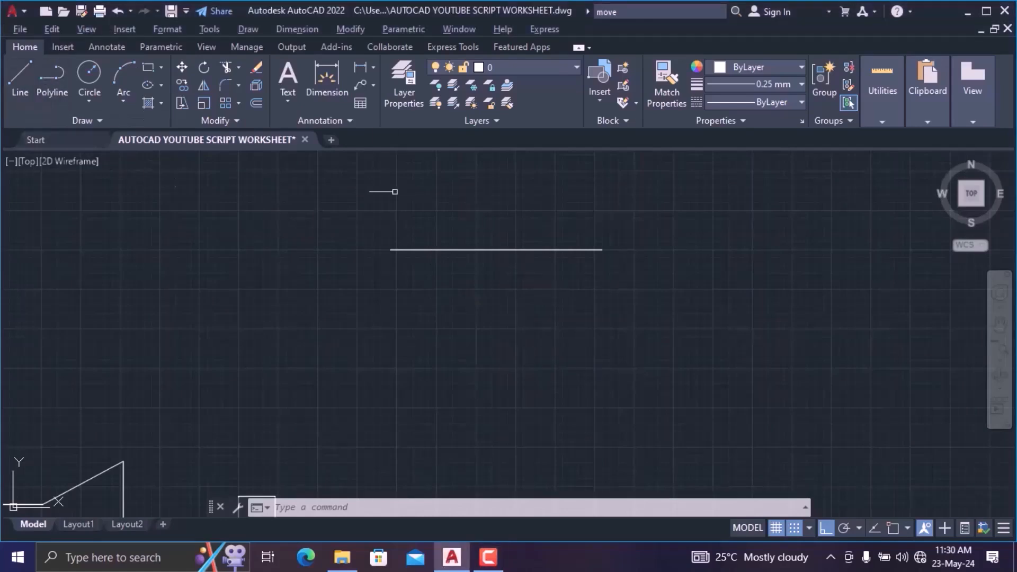
- Start a line and turn on 2D Object Snap and Object Snap Tracking
left_click(21, 63)
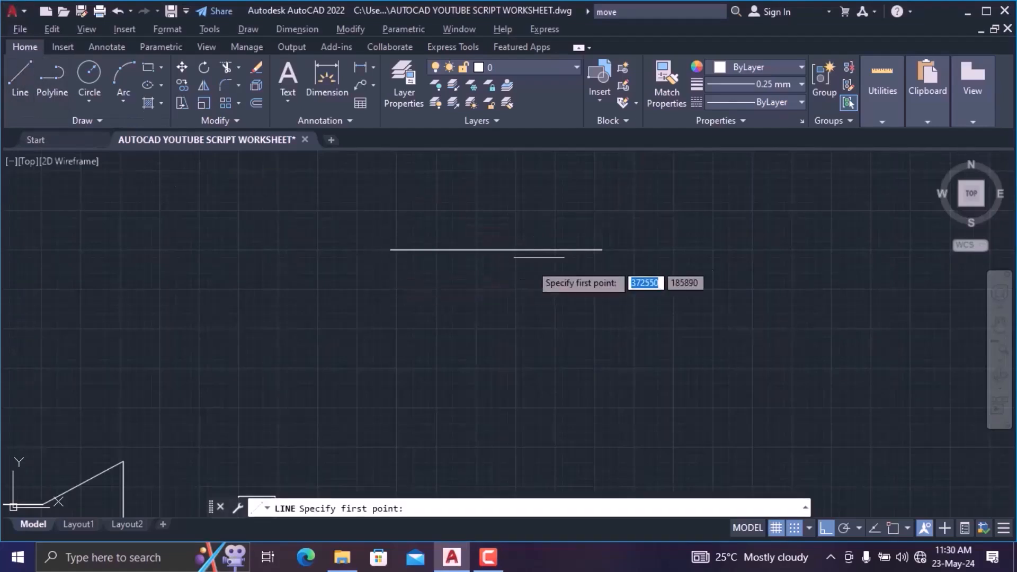
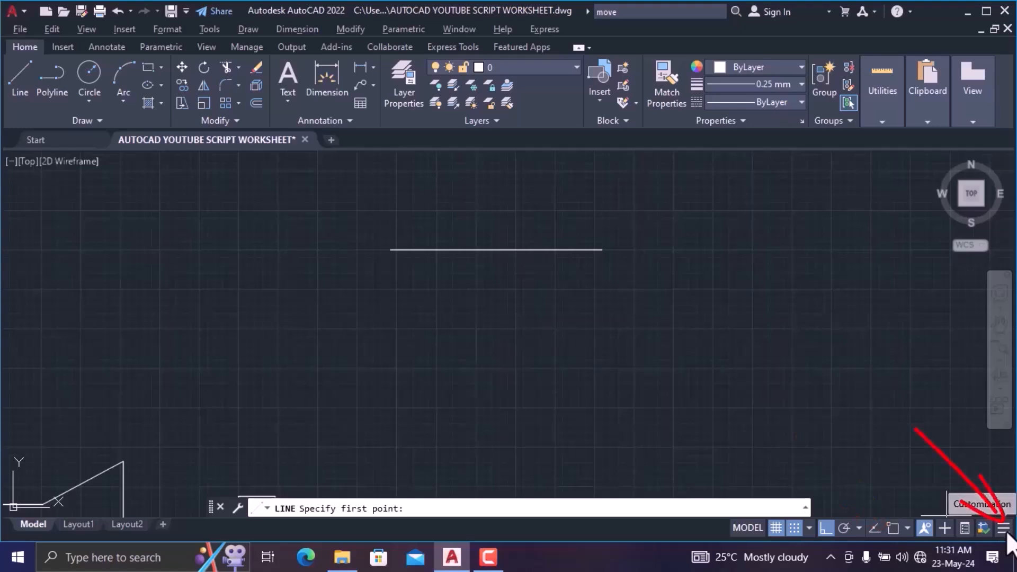
left_click(1003, 528)
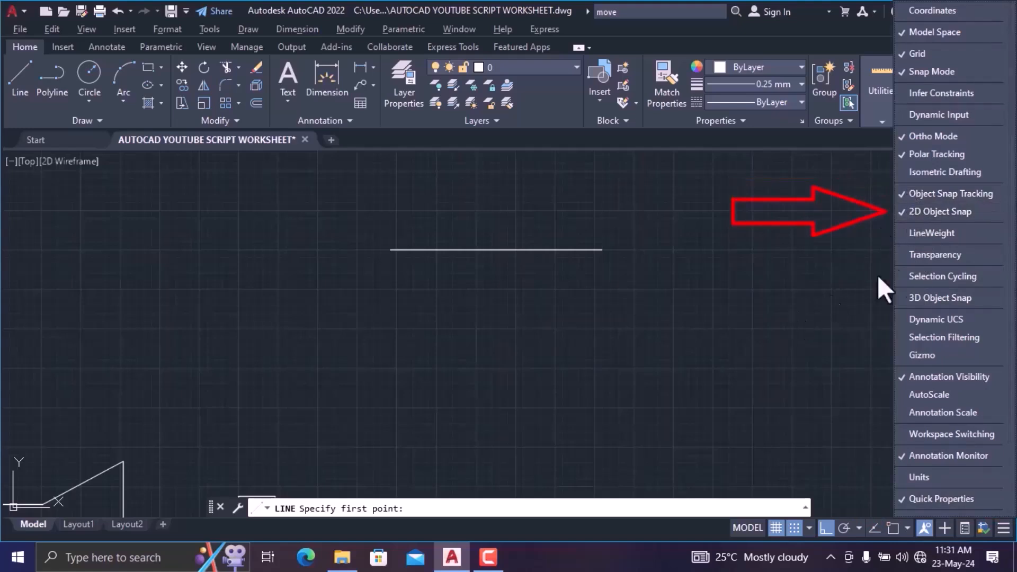
left_click(890, 528)
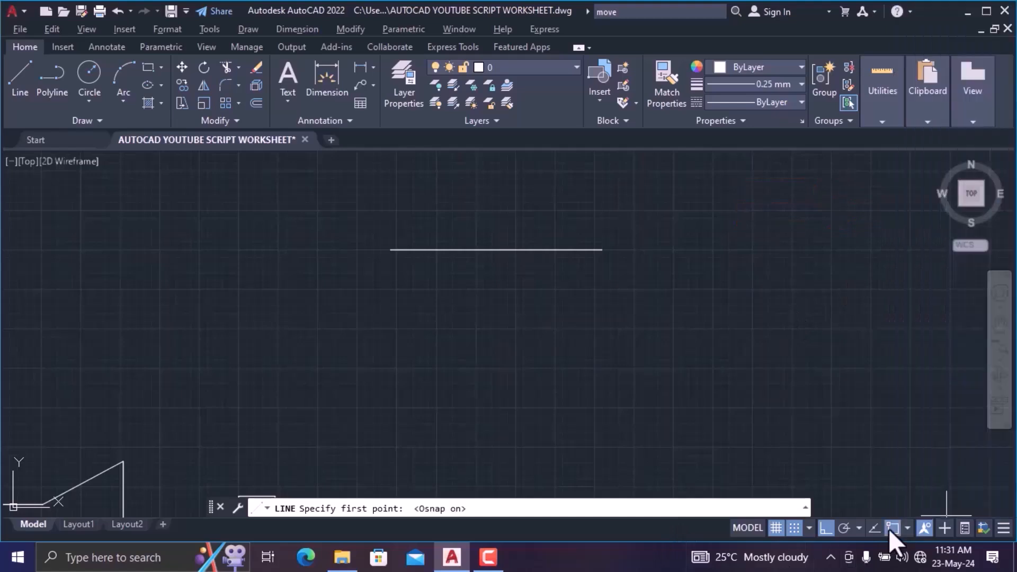
left_click(873, 528)
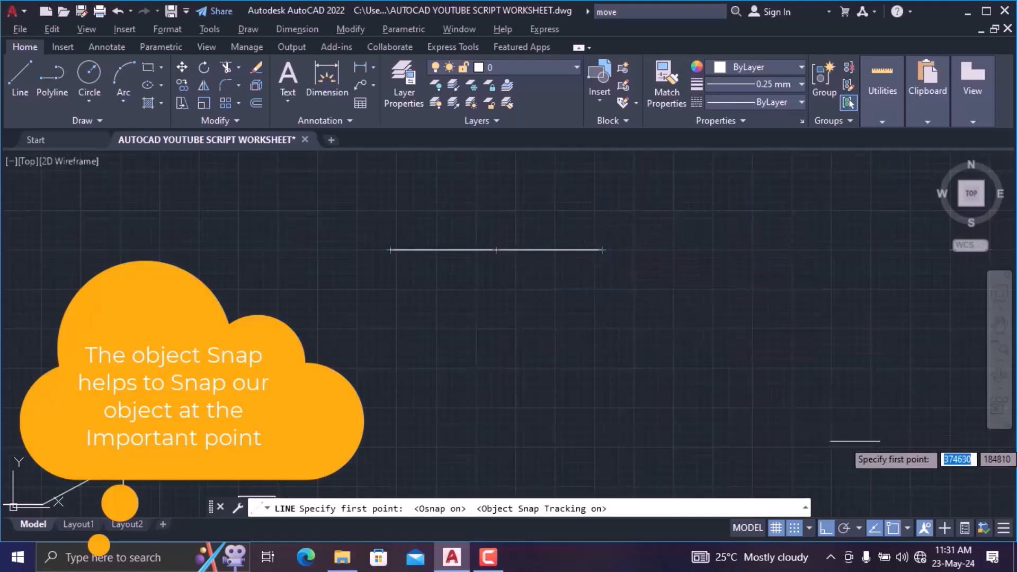
- Keep only the Endpoint and Midpoint object snaps, switching off Center, Geometric Center, Quadrant and Nearest
left_click(907, 528)
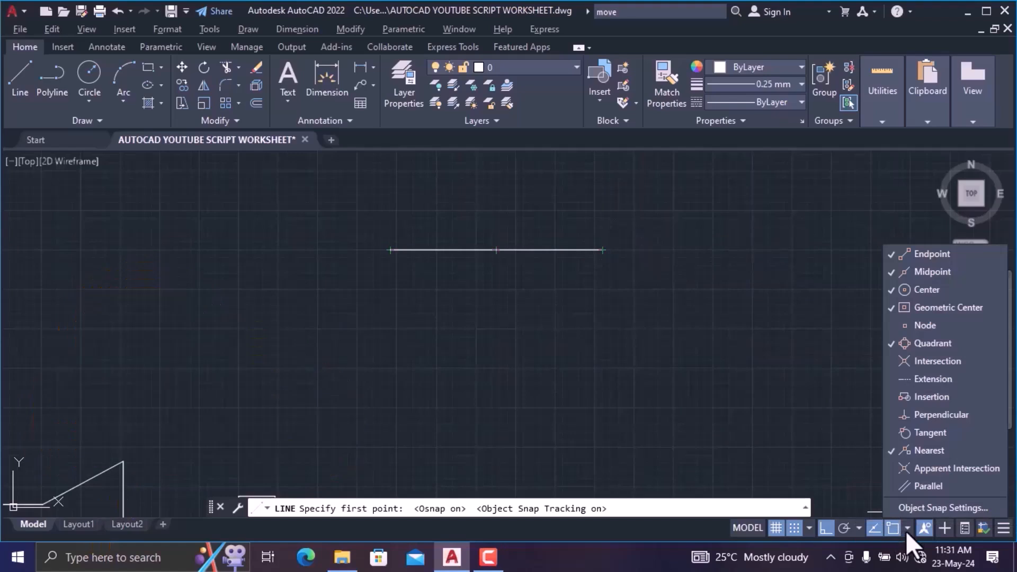
left_click(892, 271)
left_click(892, 287)
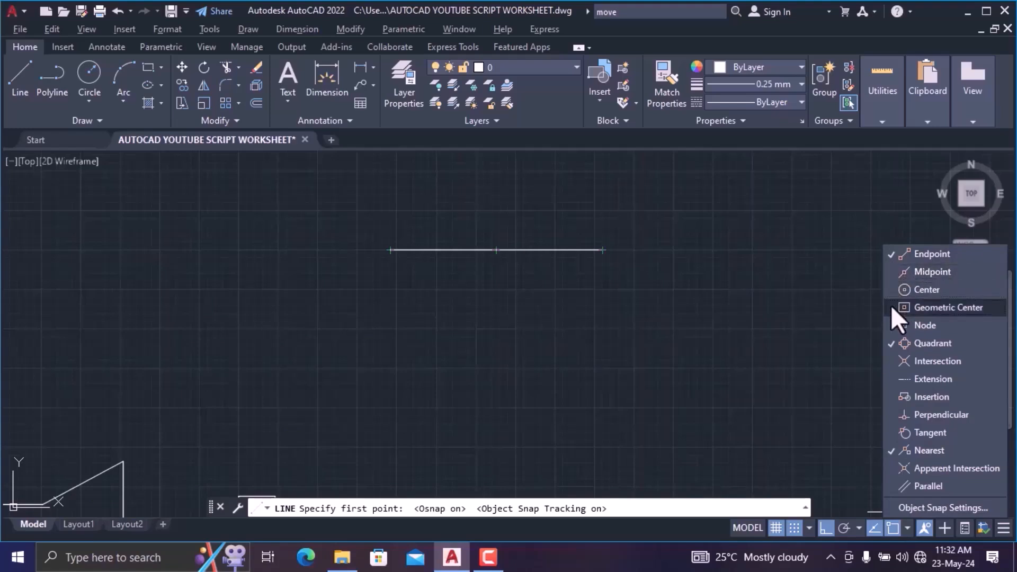
left_click(892, 306)
left_click(892, 347)
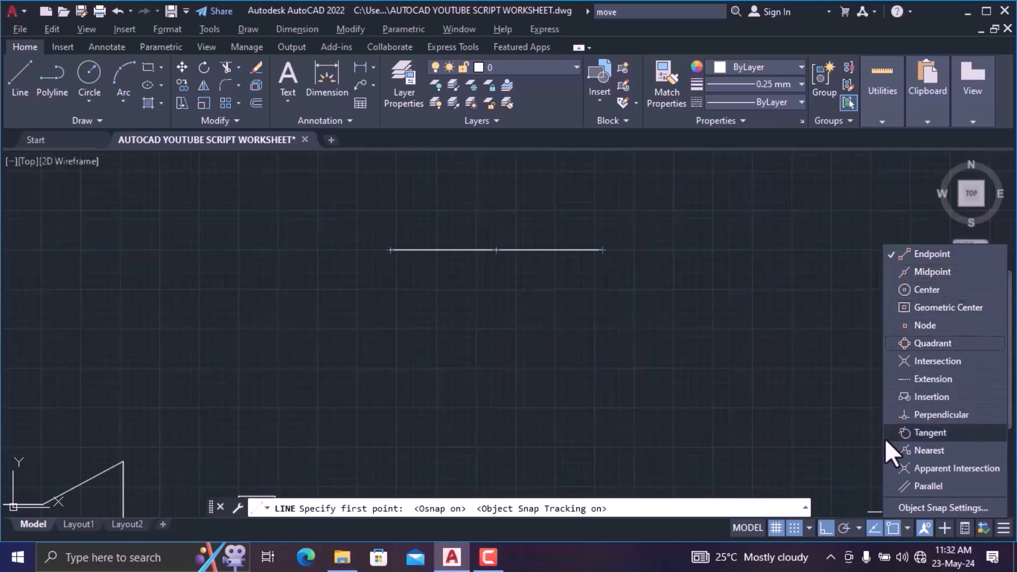
left_click(892, 450)
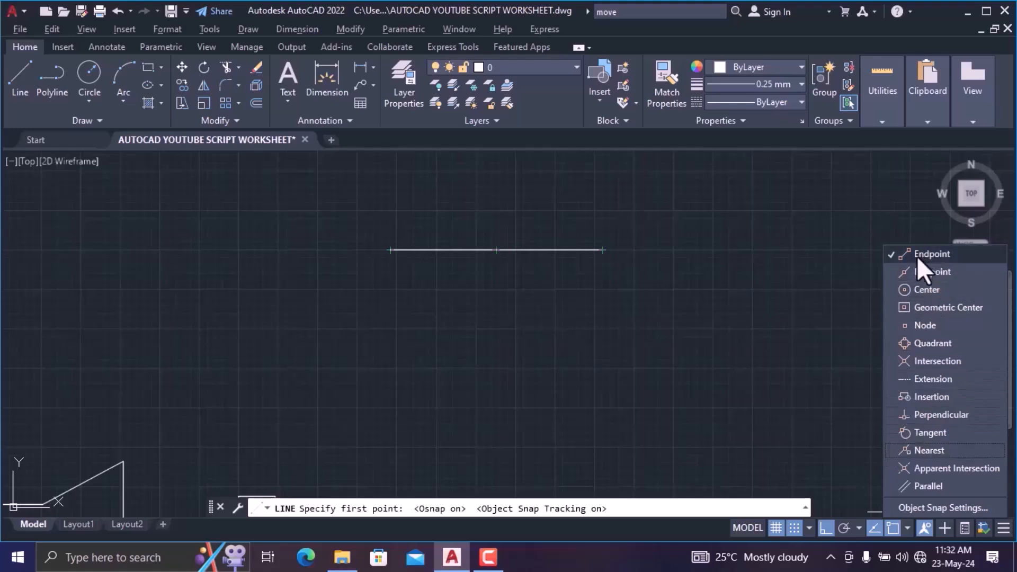
left_click(912, 270)
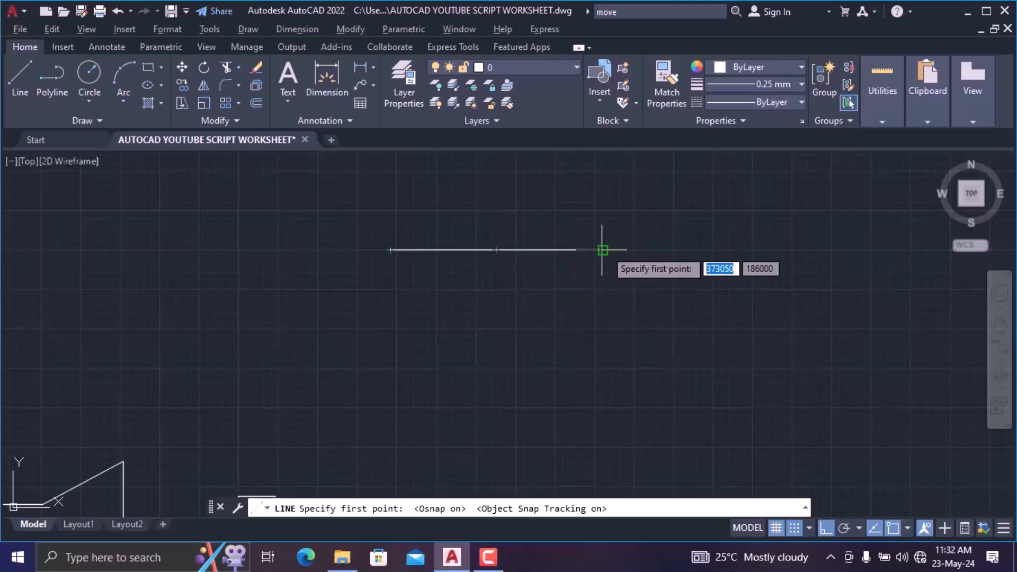
- Draw a line about 820 down from the horizontal line's right endpoint and, with Ortho off, continue it to that line's midpoint
left_click(602, 250)
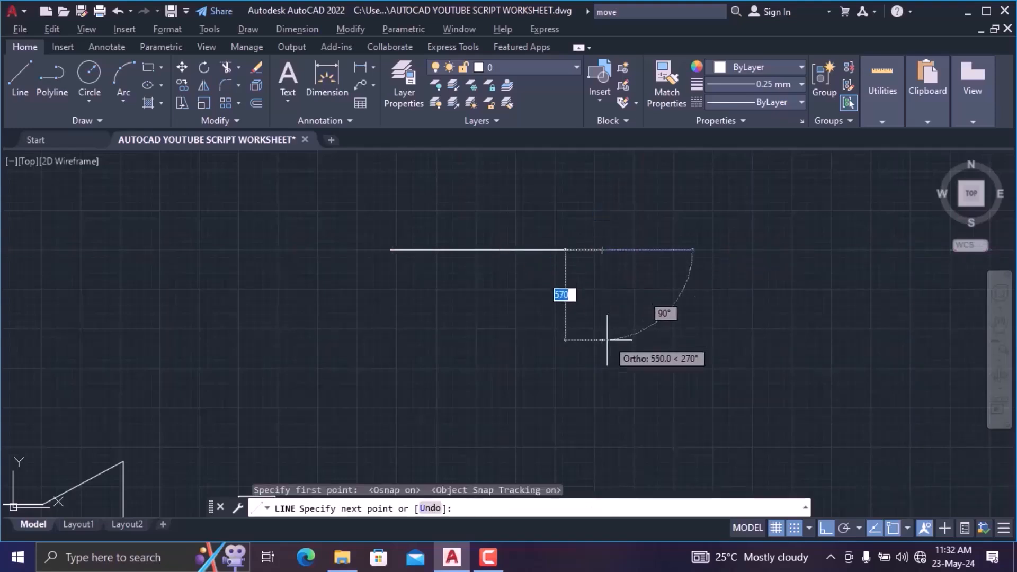
left_click(601, 379)
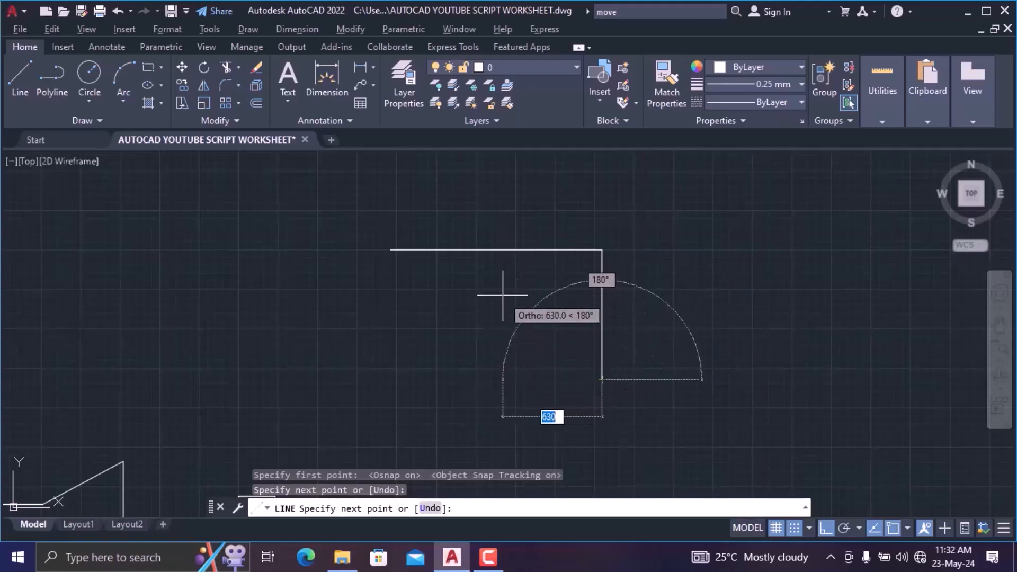
left_click(825, 528)
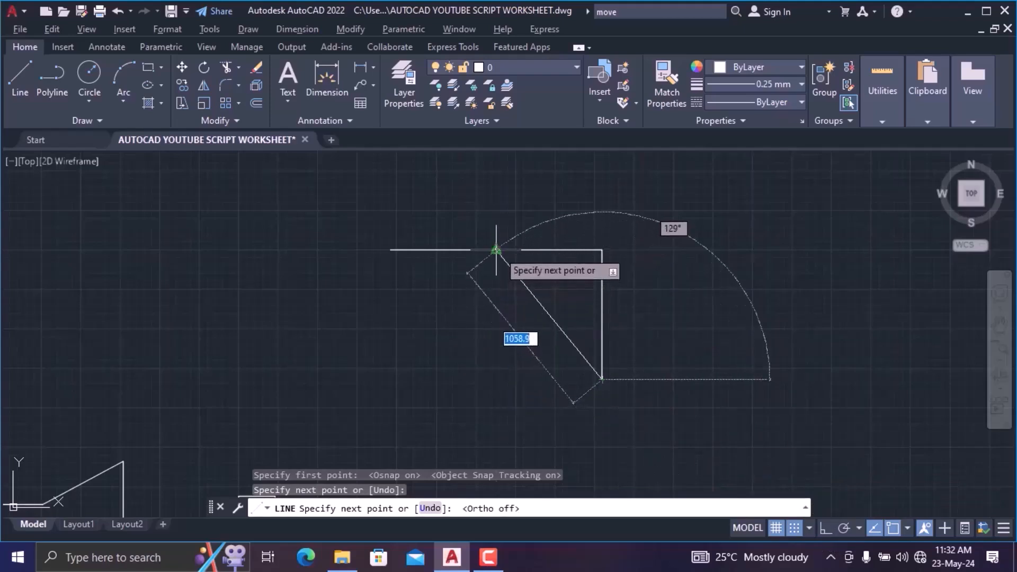
left_click(496, 249)
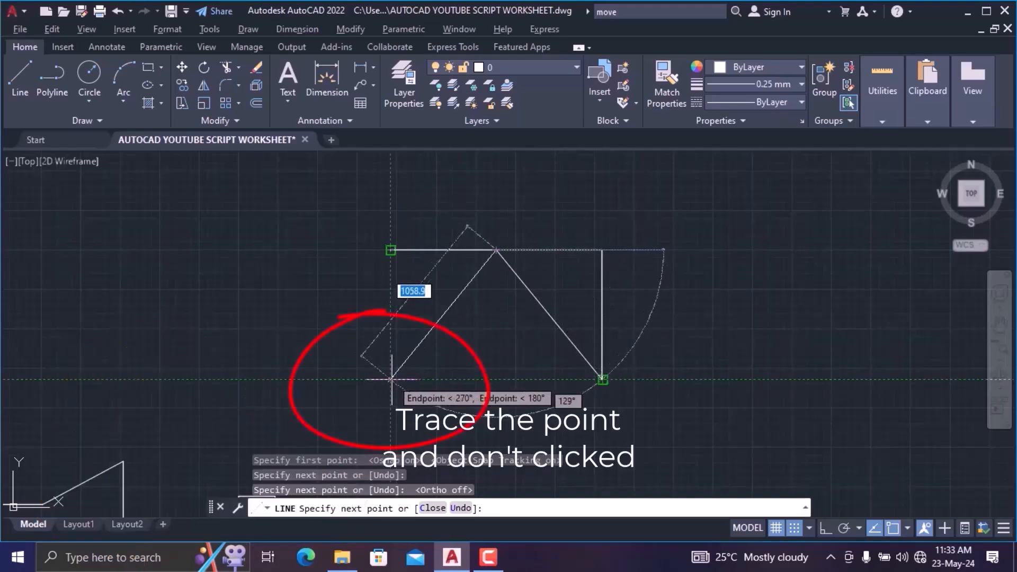
- Continue the line to the tracked corner below the horizontal line's left endpoint, and finish it at that endpoint
left_click(391, 380)
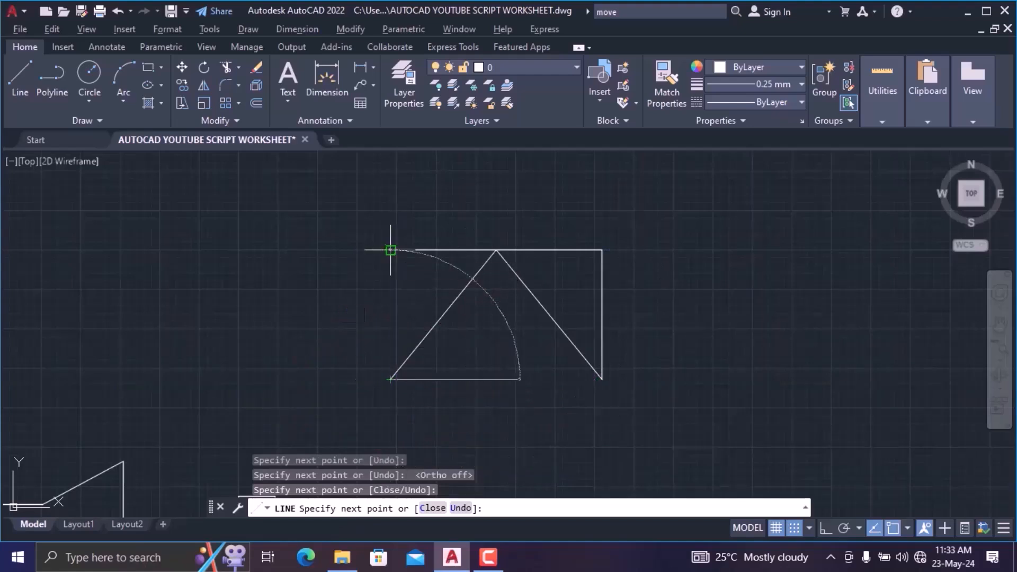
left_click(391, 250)
key("Escape")
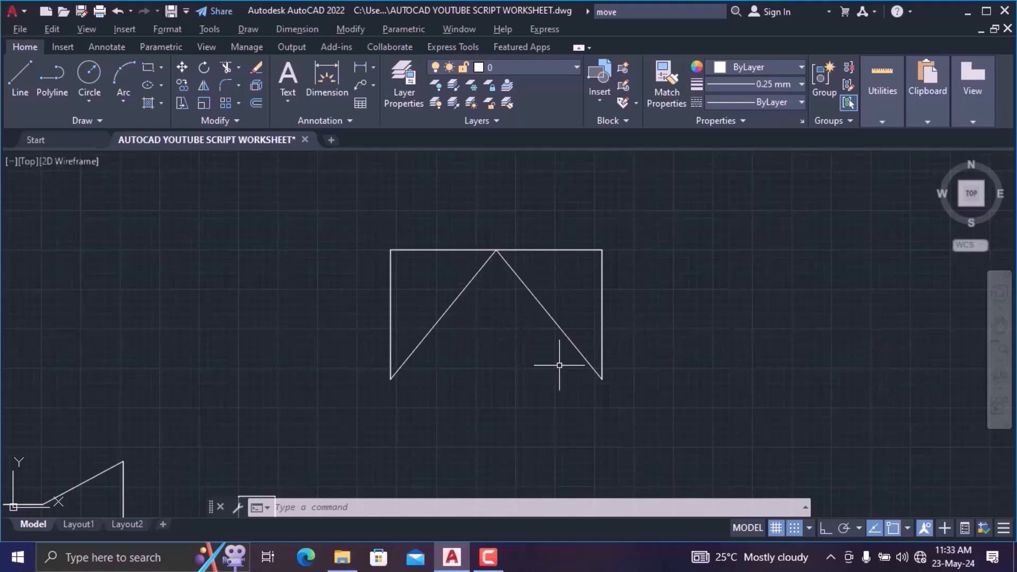
- Draw a horizontal line joining the midpoints of the two diagonals
left_click(20, 66)
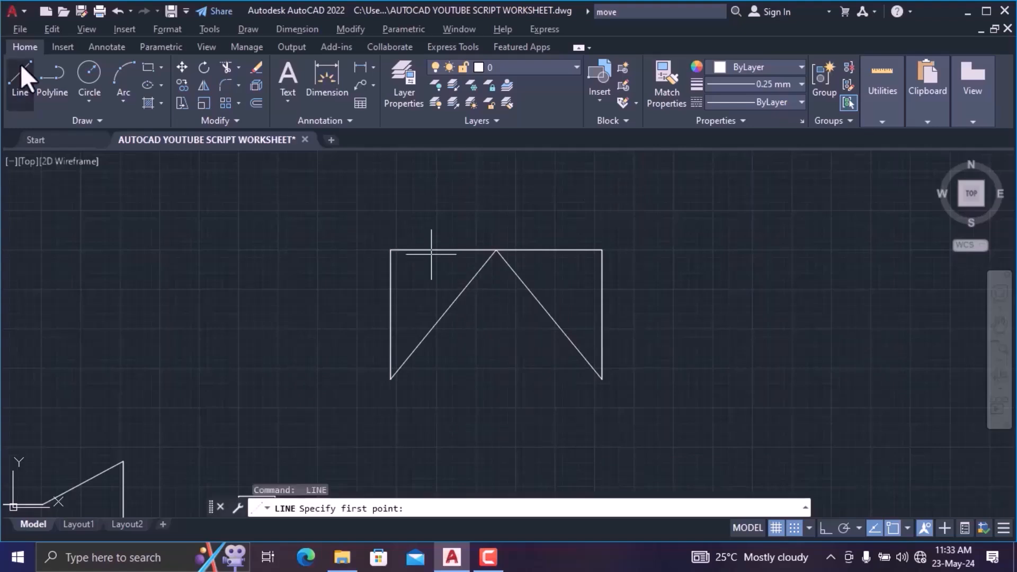
left_click(21, 66)
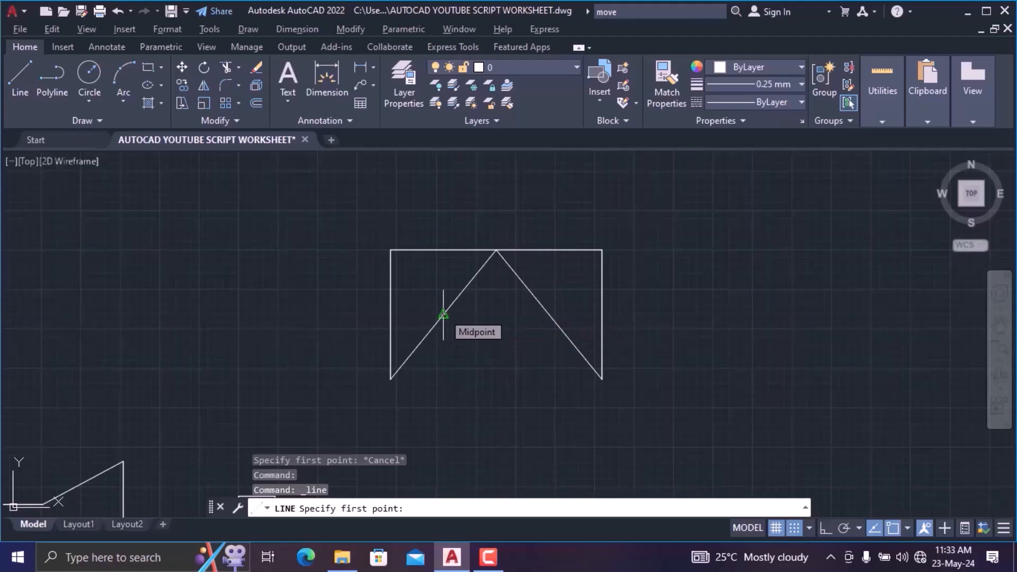
left_click(443, 315)
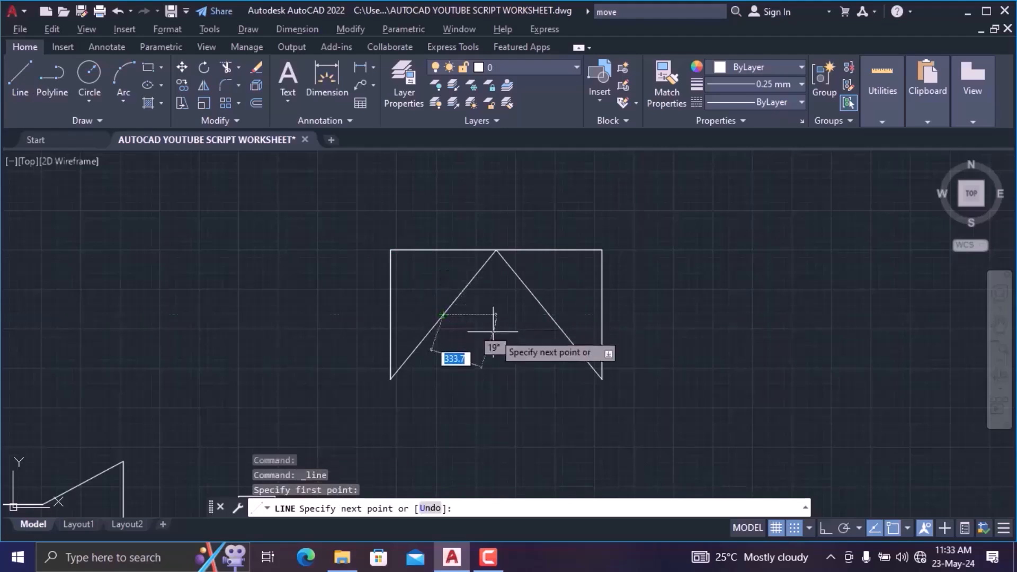
left_click(549, 315)
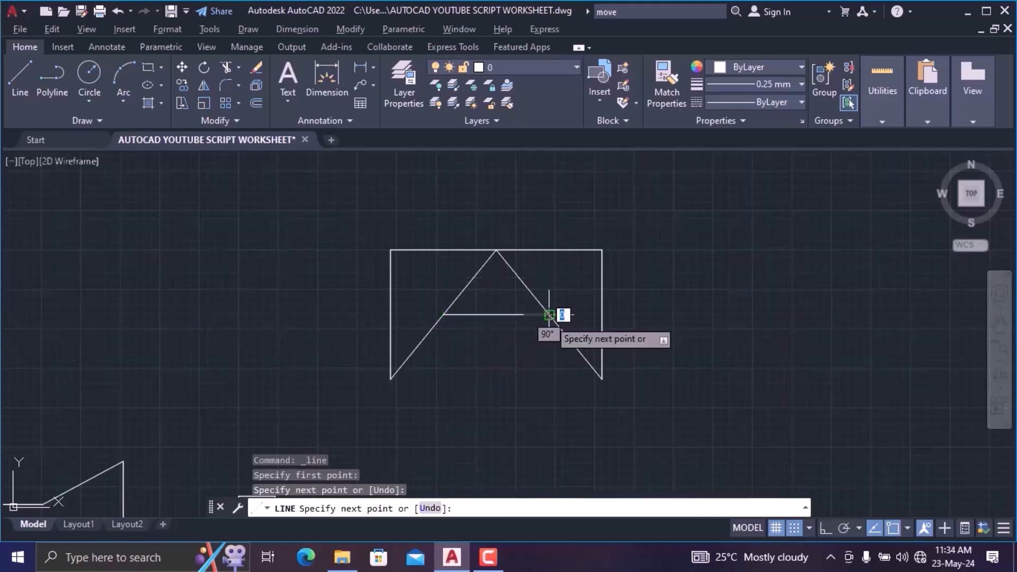
key("Escape")
- Close the base of the rectangle with a line from its lower right corner to its lower left corner
key("Return")
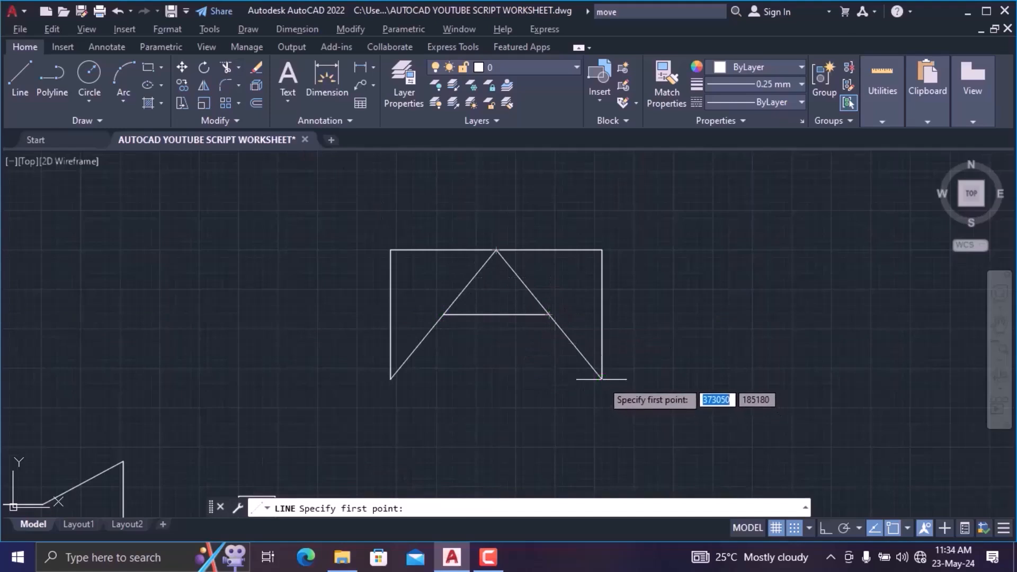
left_click(602, 379)
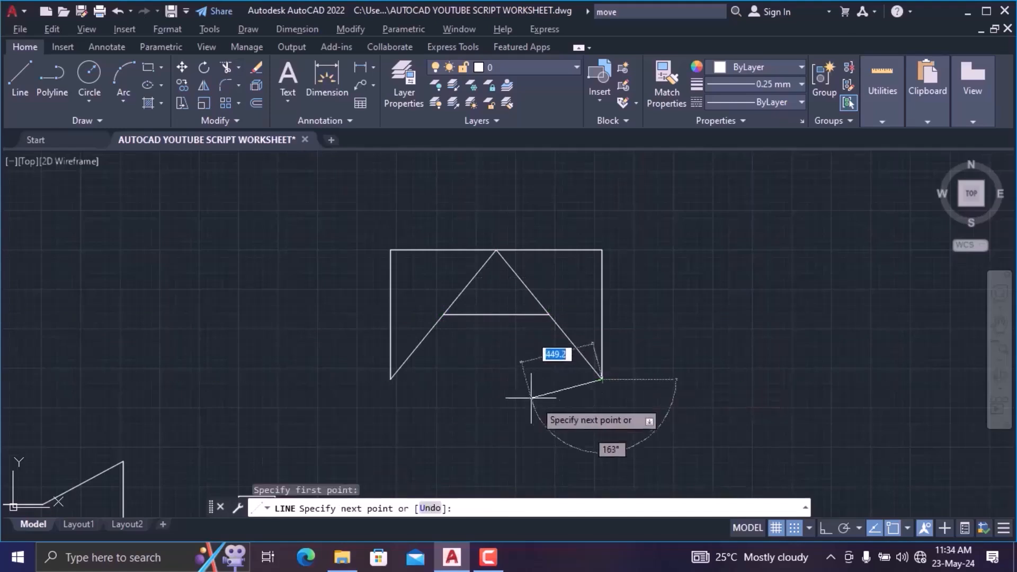
left_click(390, 379)
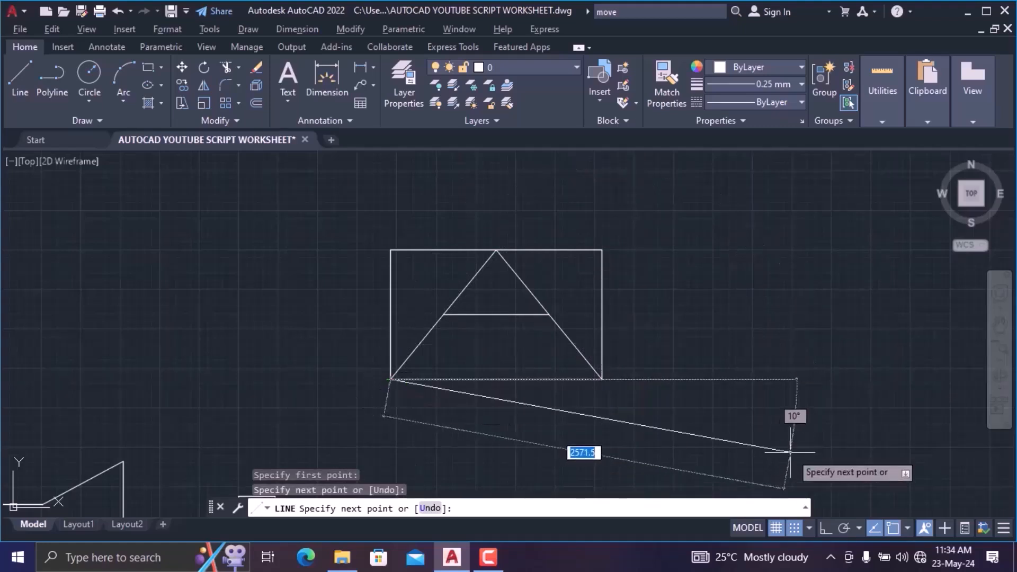
key("Escape")
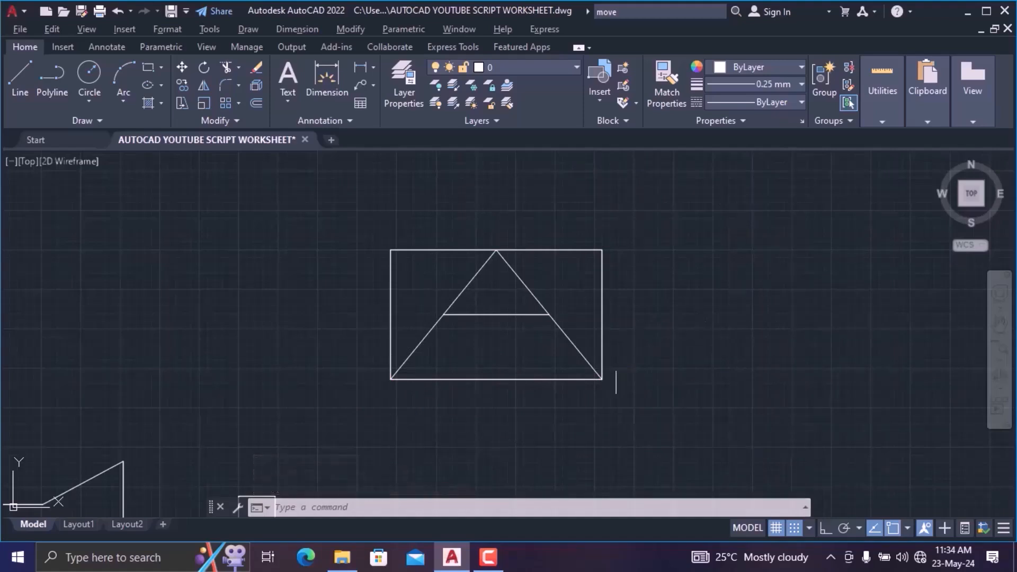
left_click(574, 379)
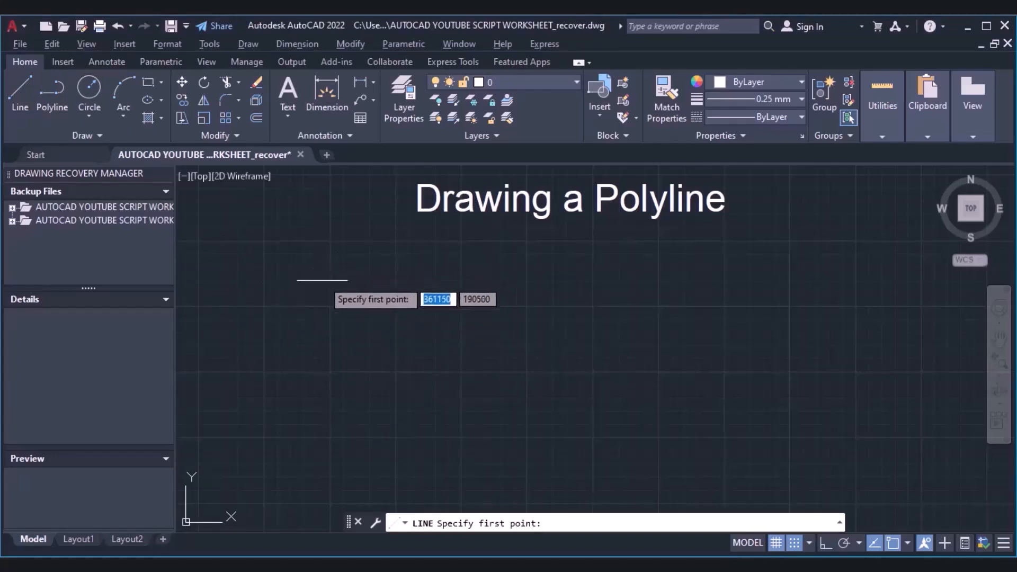
- Draw a horizontal line 2000 long to the right in the upper part of the empty drawing
left_click(310, 280)
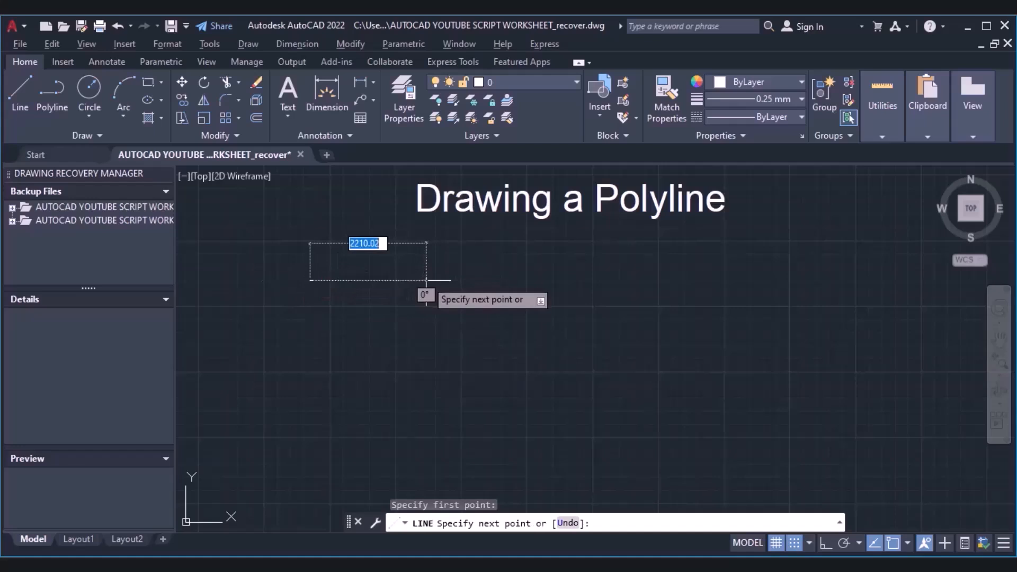
type("1")
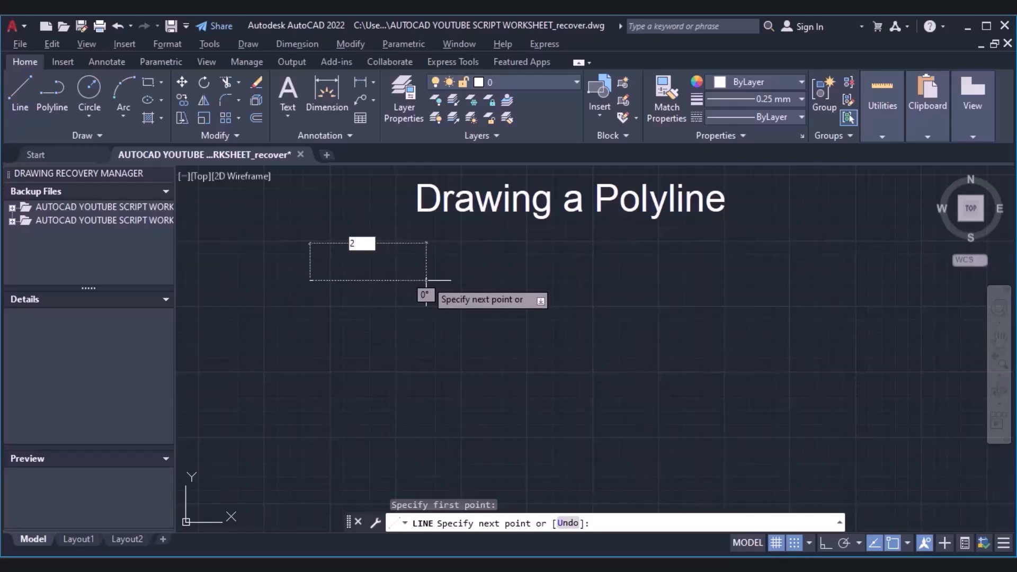
type("000")
key("Return")
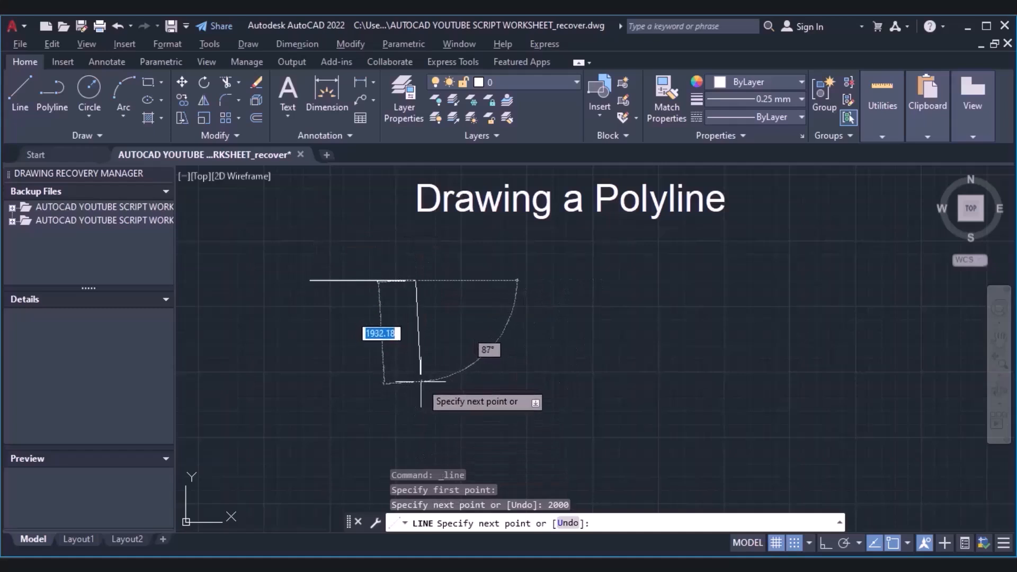
- Turn Ortho on and continue the line 1200 straight down
left_click(827, 543)
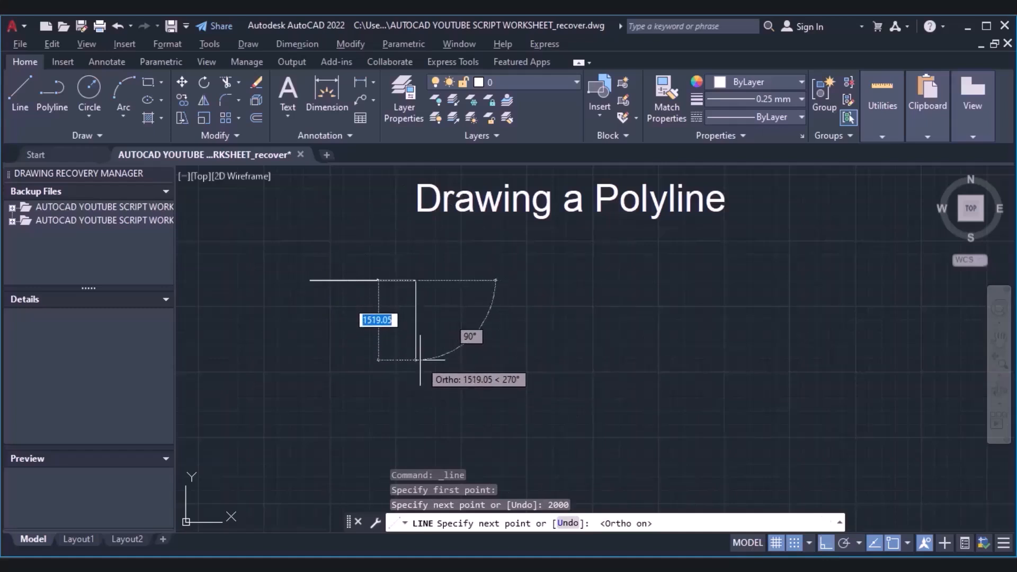
type("12")
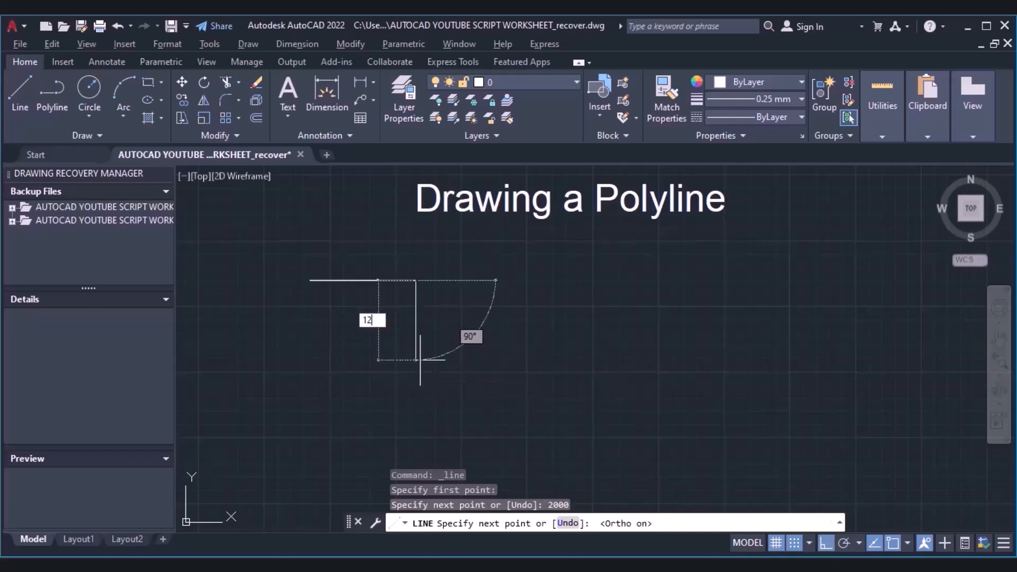
type("00")
key("Return")
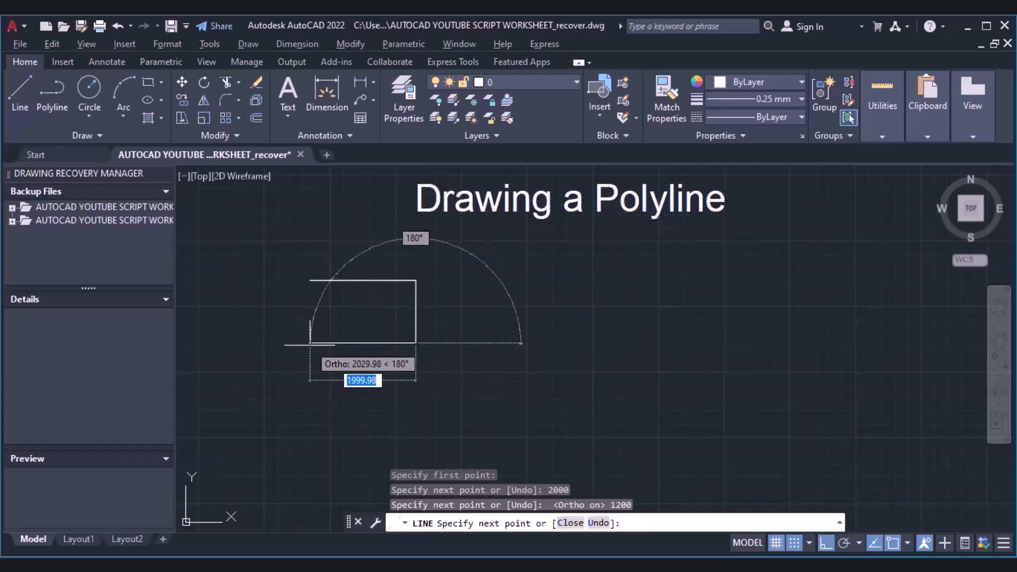
- Complete the line rectangle with a bottom side ending below the starting corner and a side up to that corner, ending the Line command
left_click(875, 544)
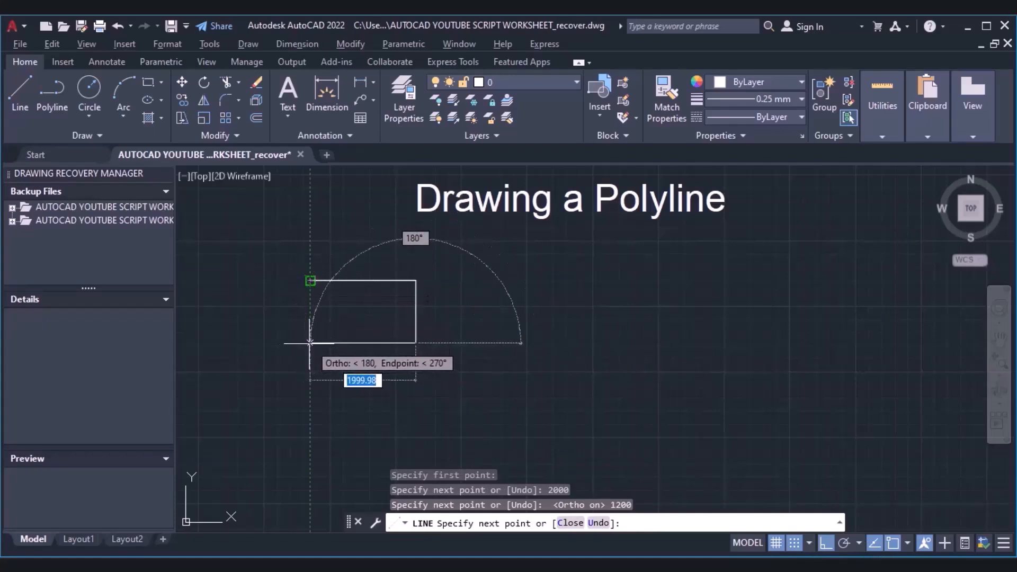
left_click(310, 343)
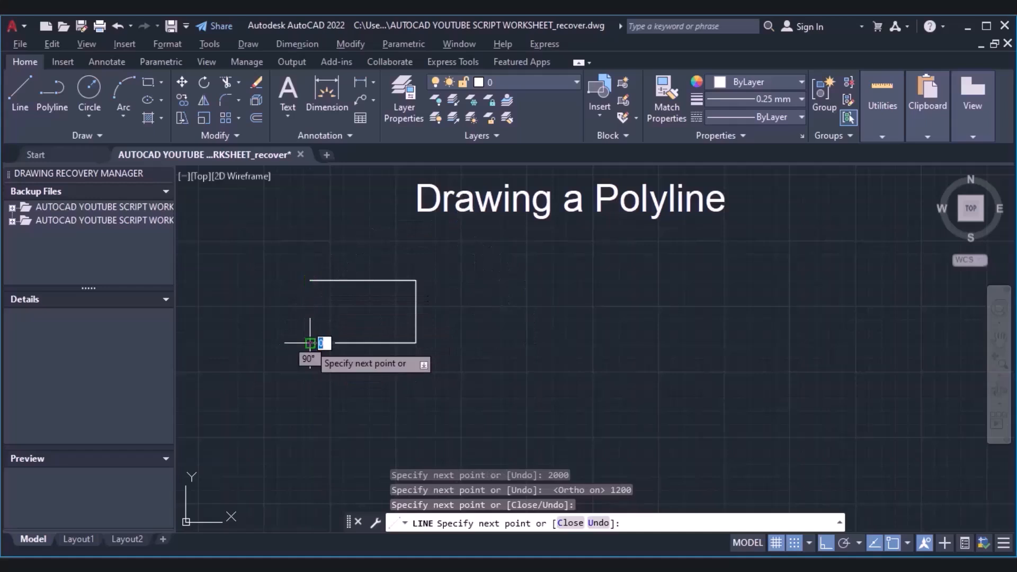
left_click(310, 280)
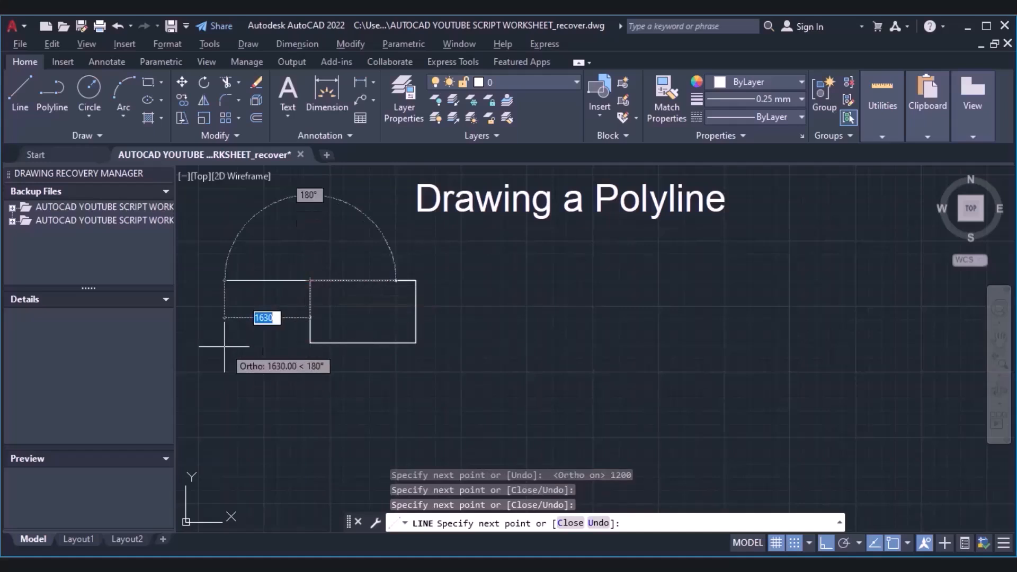
key("Escape")
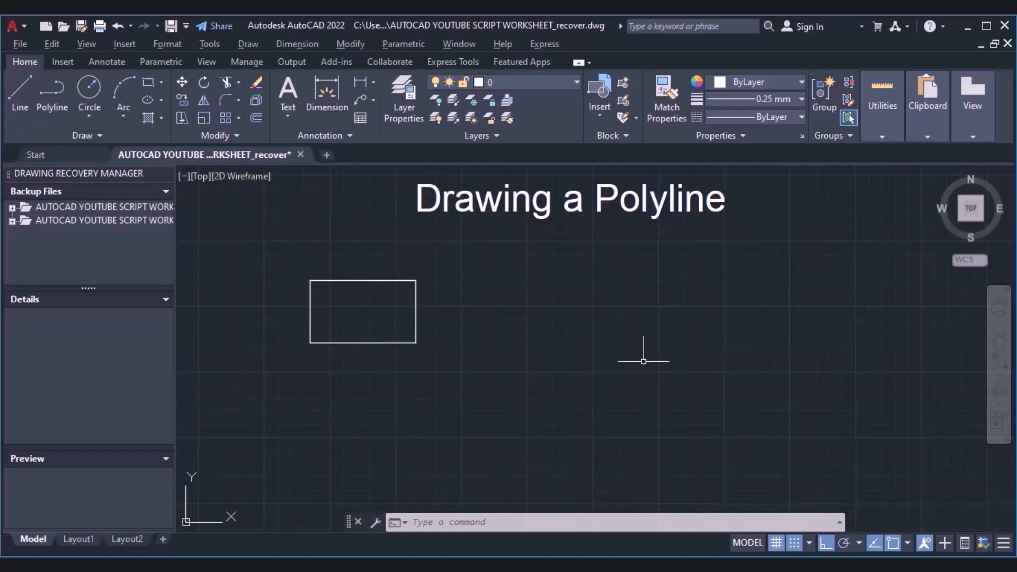
- Start a polyline to the right of the line rectangle with a segment 2000 to the right and one 1200 straight down
left_click(46, 90)
left_click(594, 279)
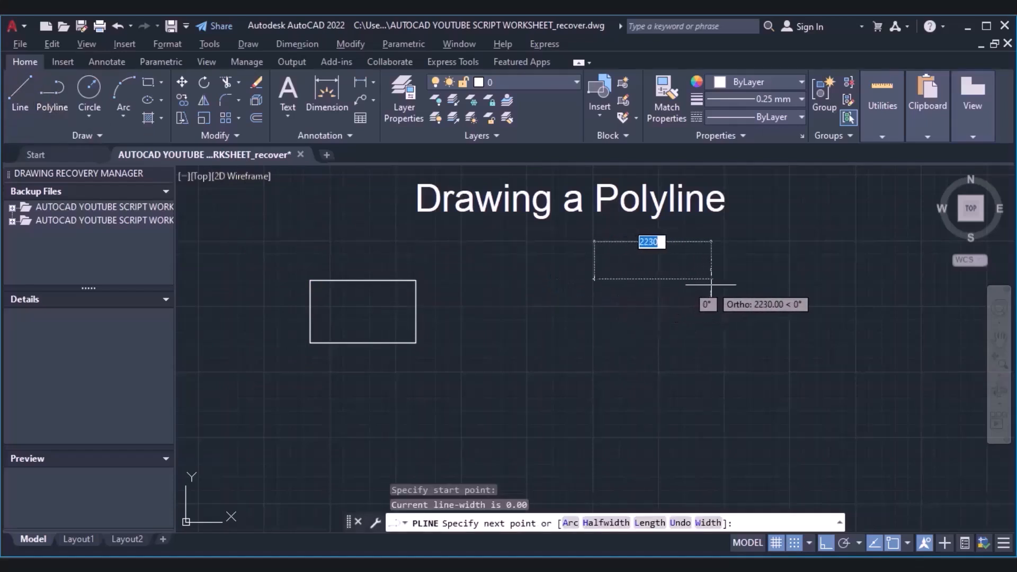
type("2")
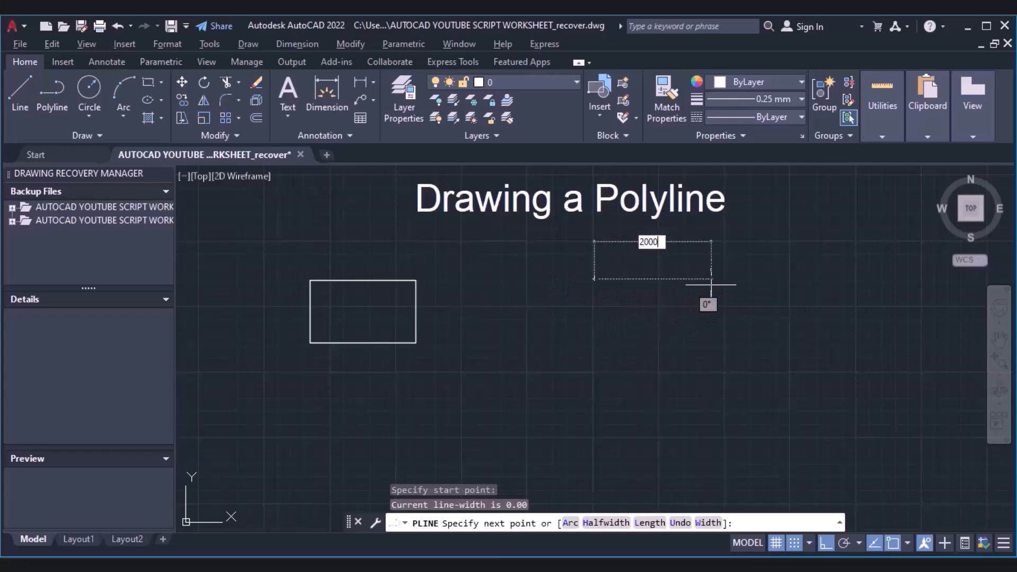
type("000")
key("Return")
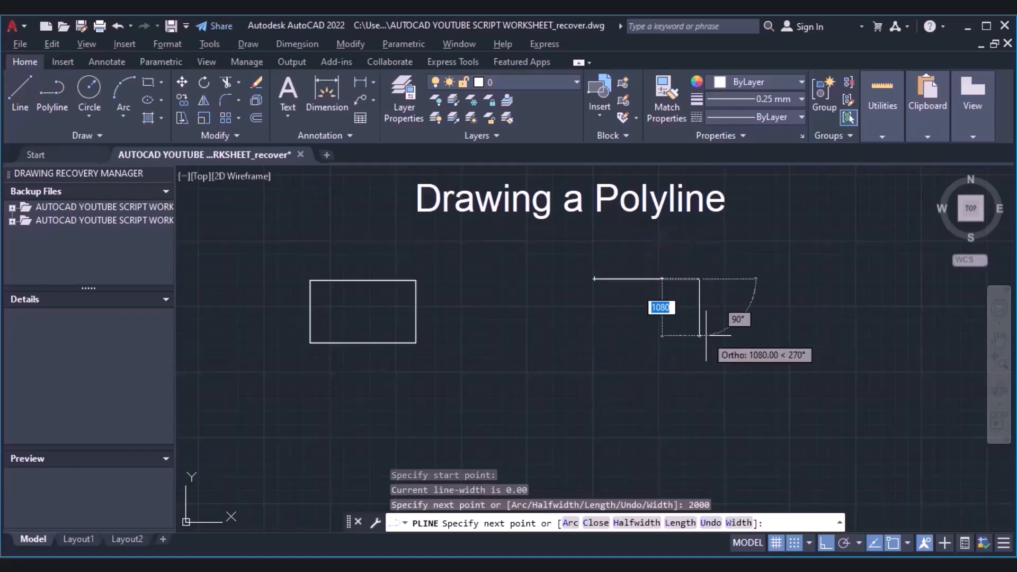
type("12")
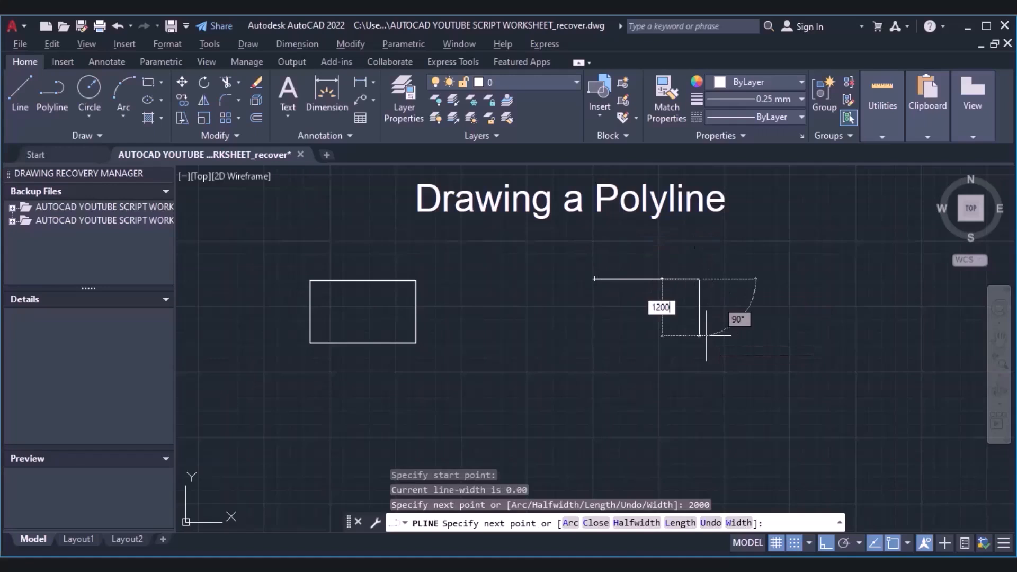
type("00")
key("Return")
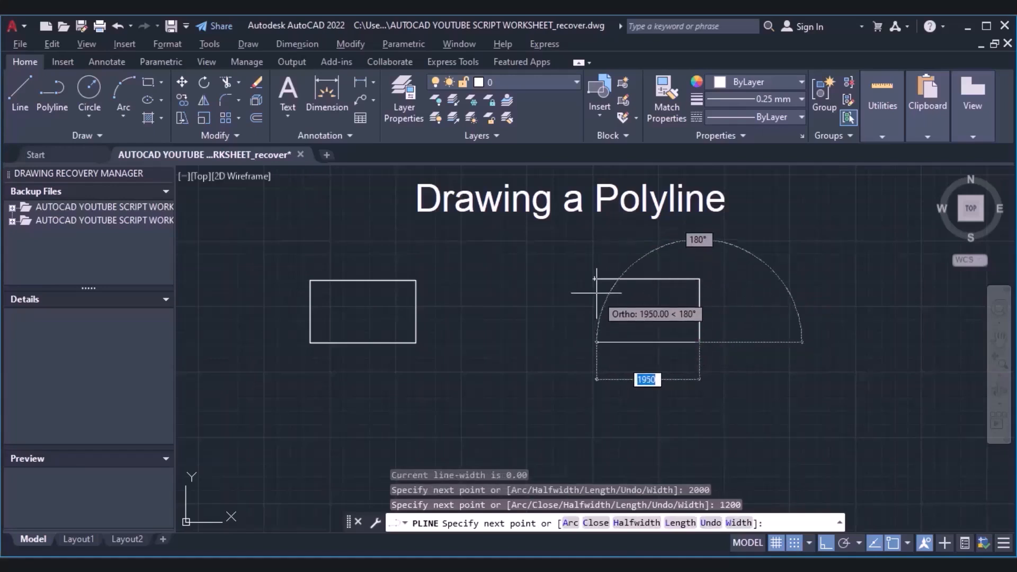
- Complete the polyline rectangle with a bottom side aligned under the start point and a side up to it, ending the command
left_click(594, 342)
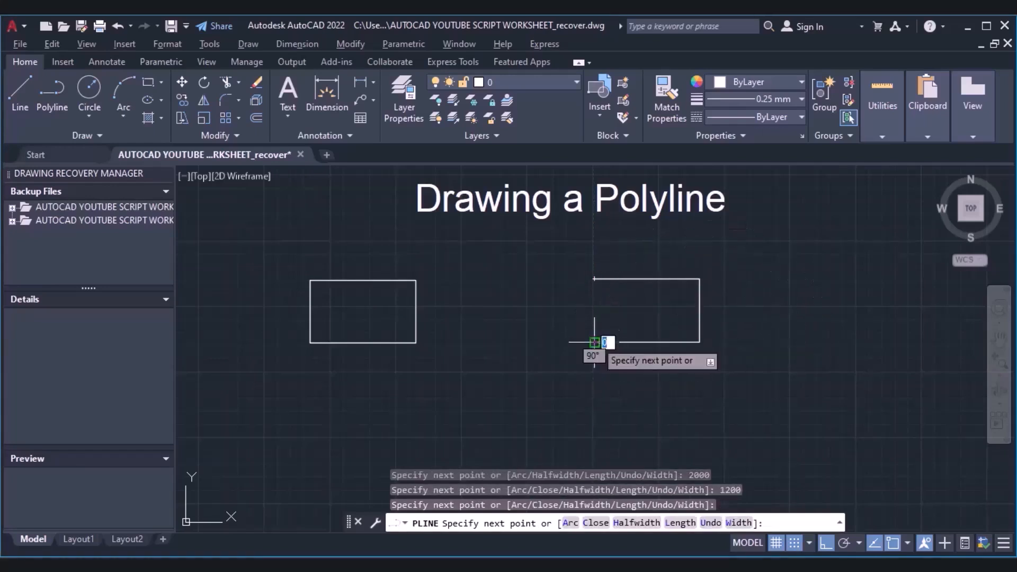
left_click(594, 278)
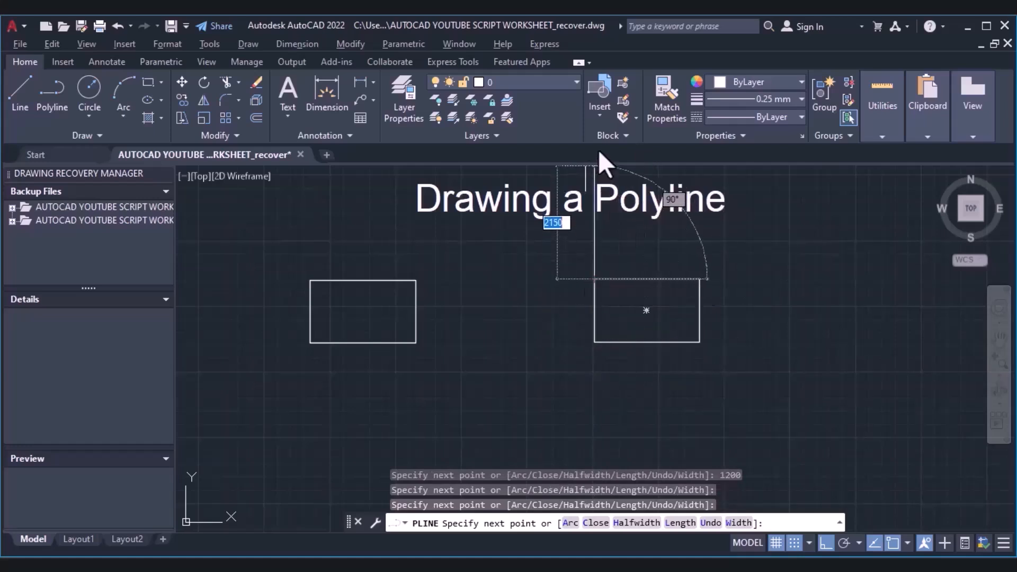
key("Escape")
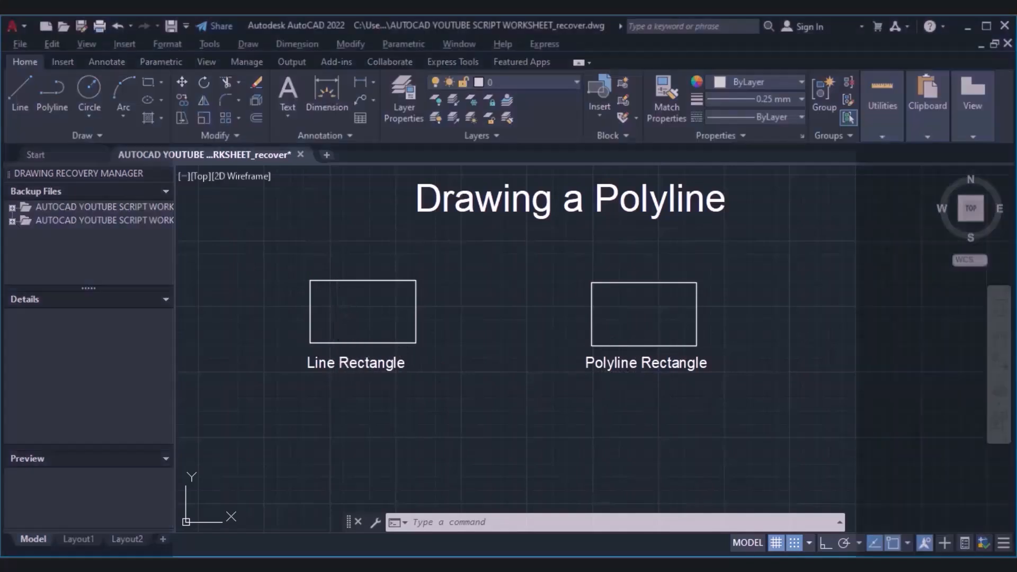
- Compare how the two rectangles select by picking each side of the line rectangle, clearing the selection, and picking the polyline rectangle
left_click(339, 280)
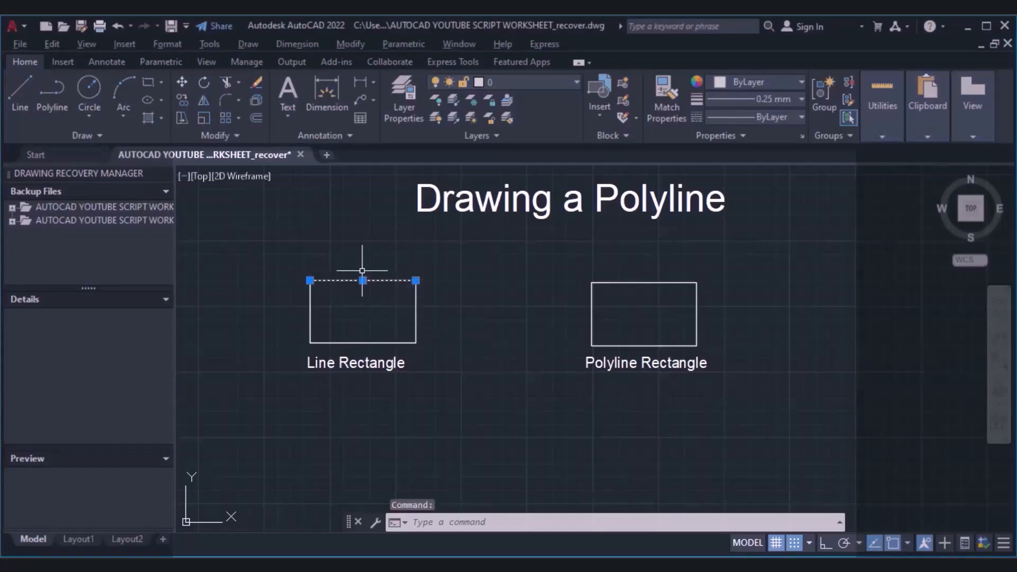
left_click(415, 312)
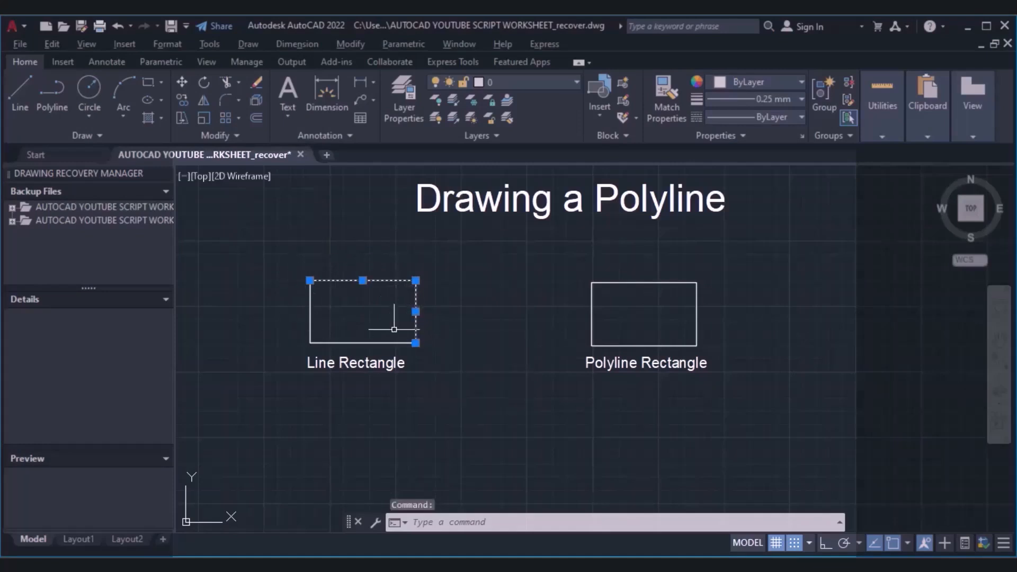
left_click(357, 343)
left_click(311, 310)
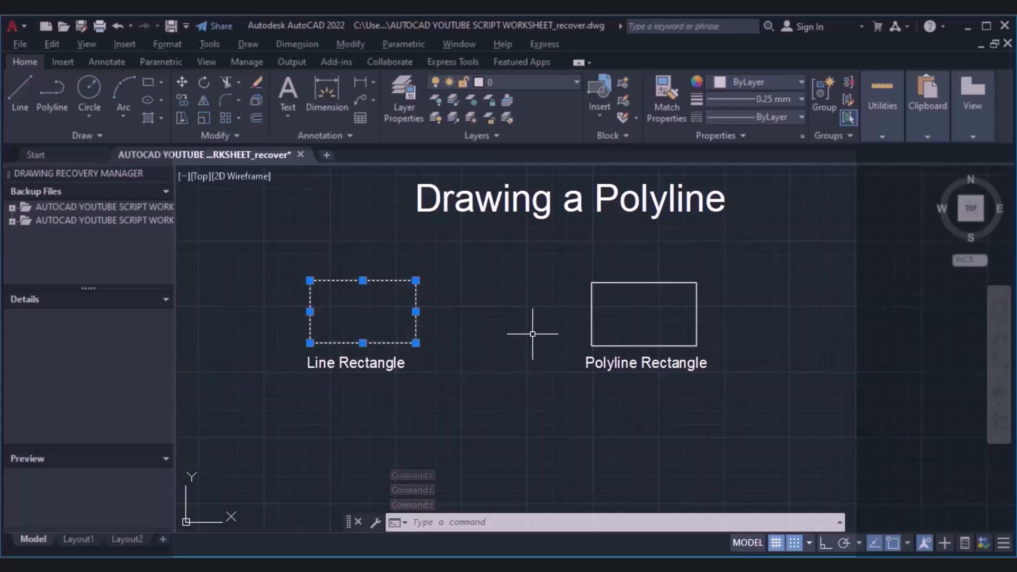
key("Escape")
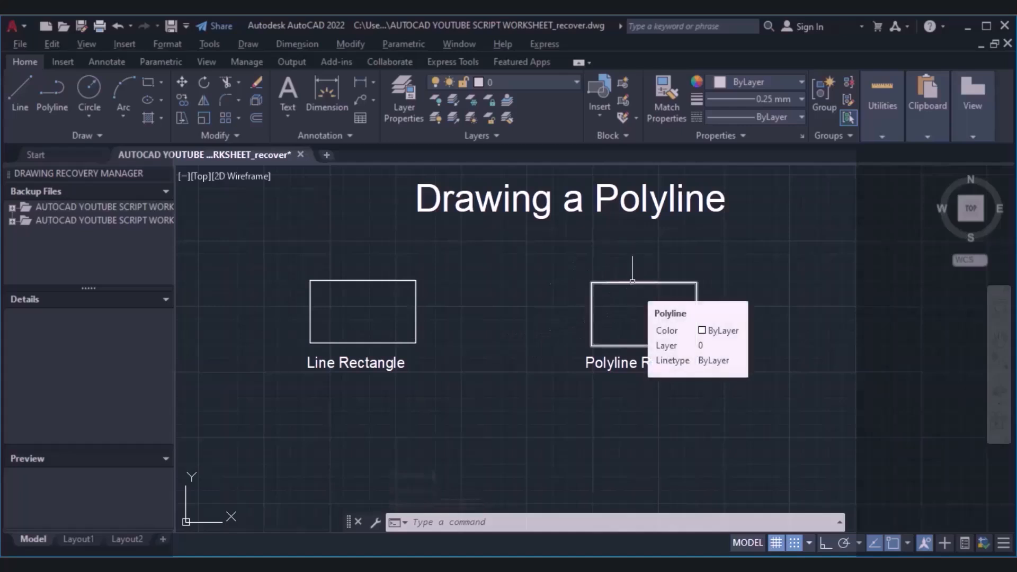
left_click(632, 281)
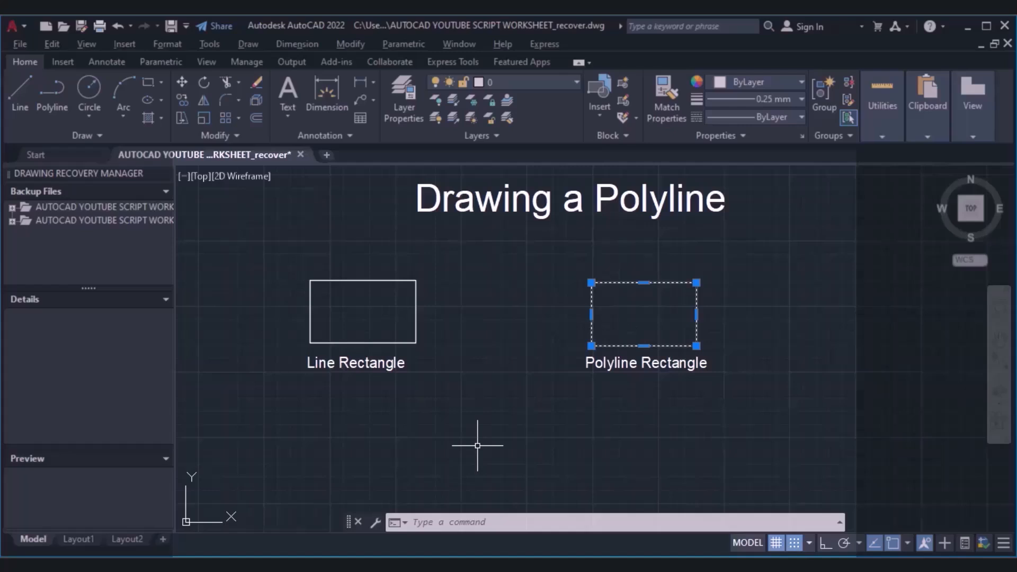
key("Escape")
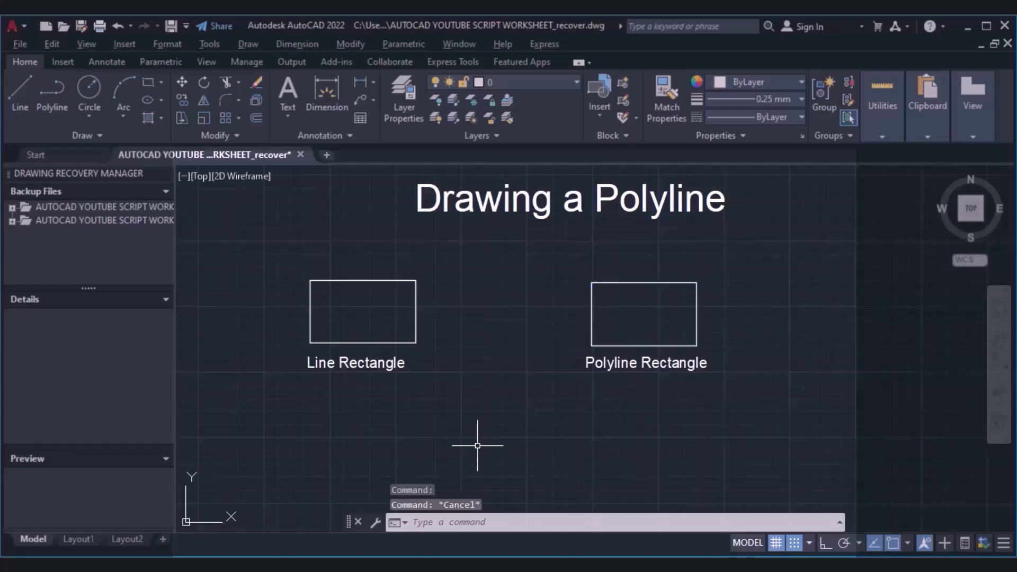
- Start a polyline in the empty area below the two rectangles with a horizontal segment 3000 long at 0°
type("PL")
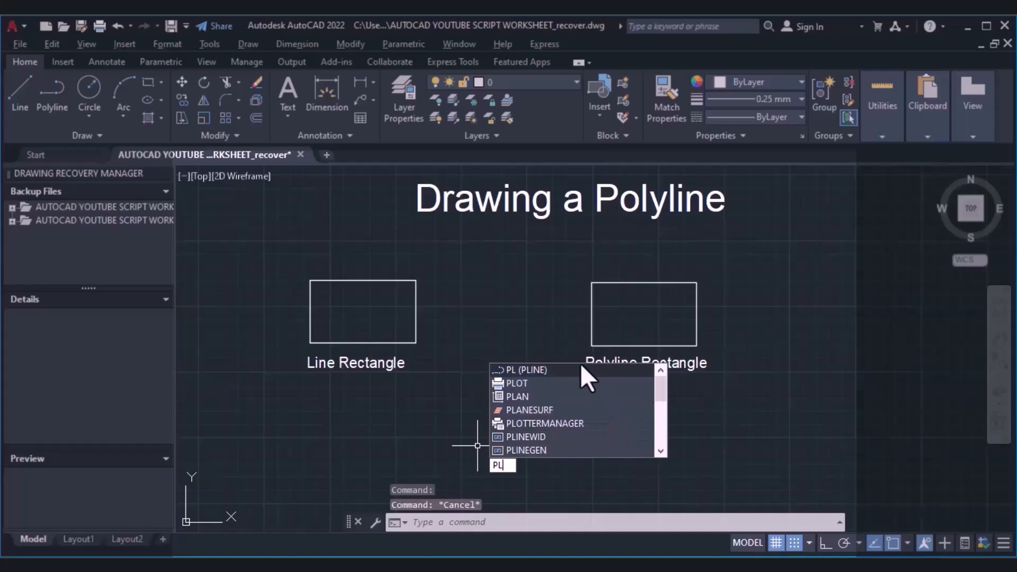
left_click(567, 369)
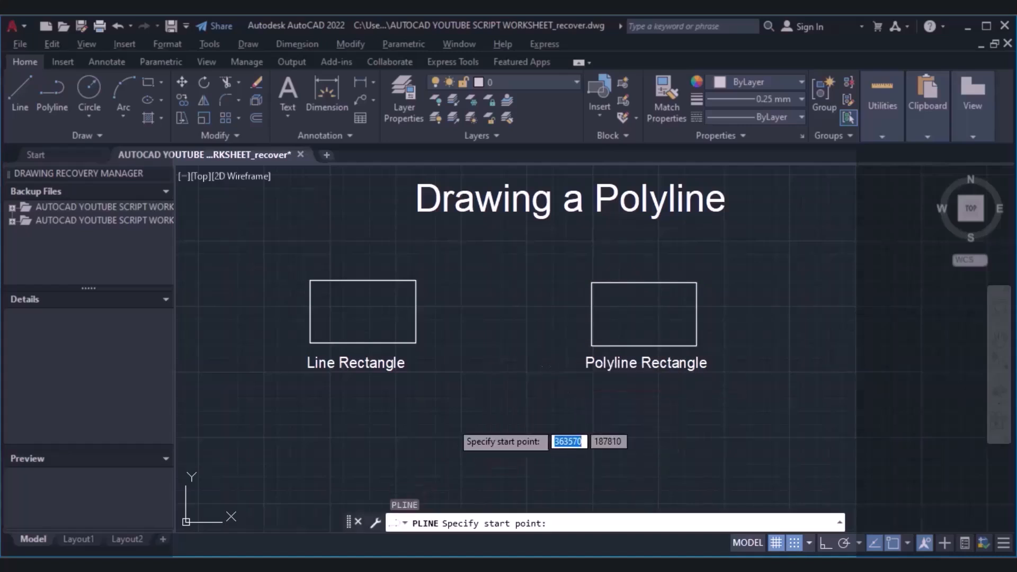
left_click(1000, 339)
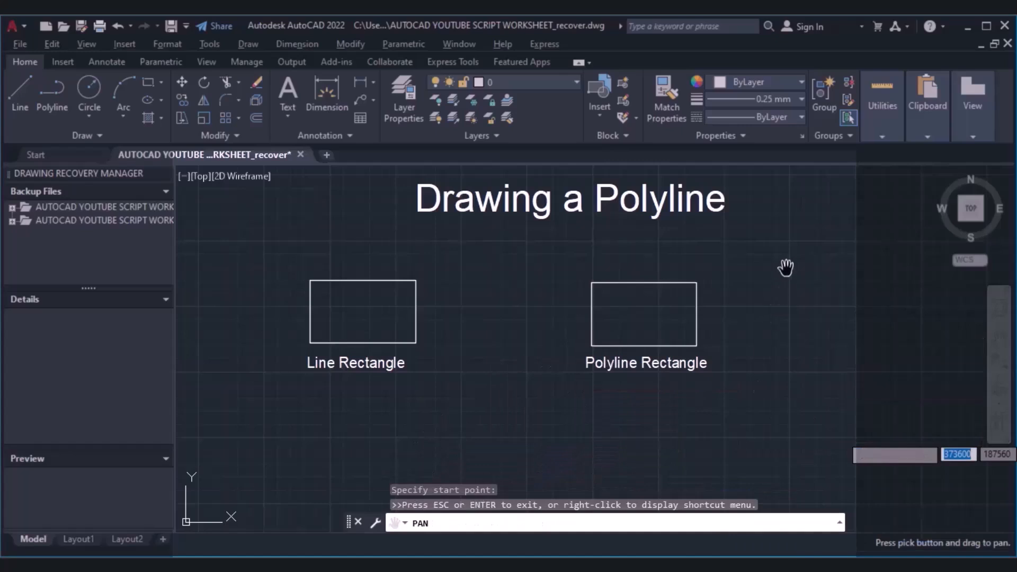
mouse_move(774, 348)
left_mouse_down()
mouse_move(786, 297)
mouse_move(777, 265)
left_mouse_up()
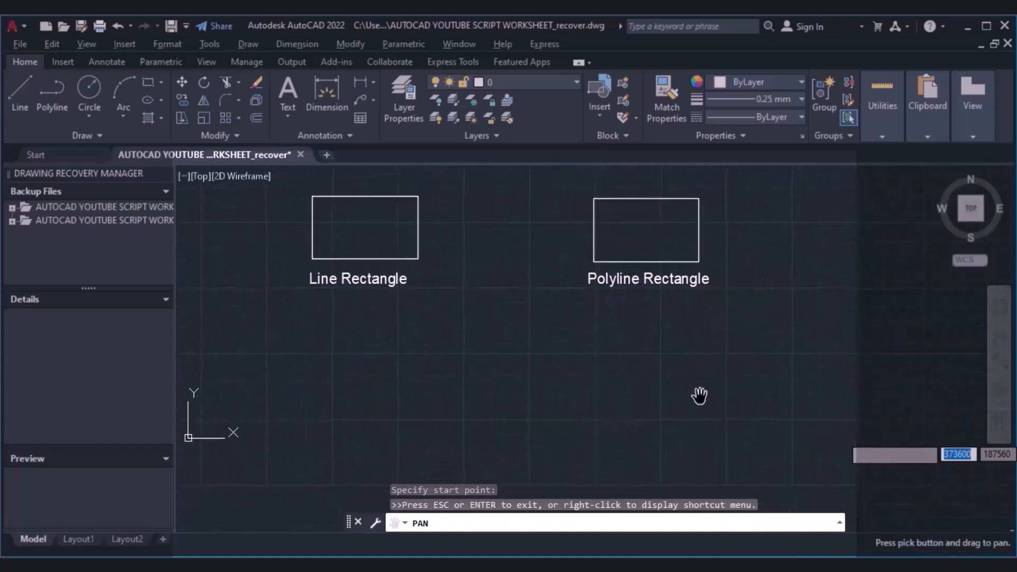
key("Escape")
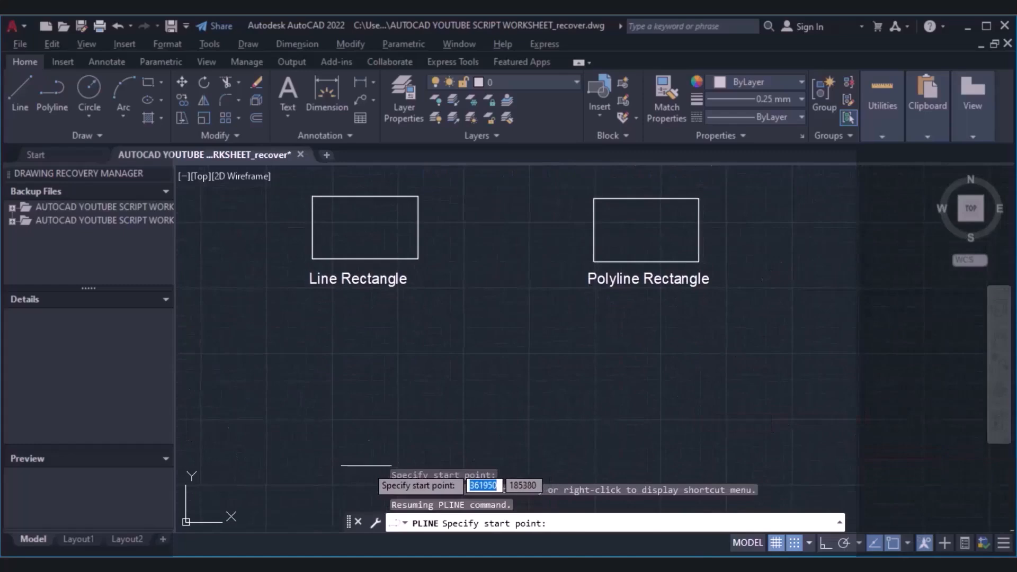
left_click(365, 467)
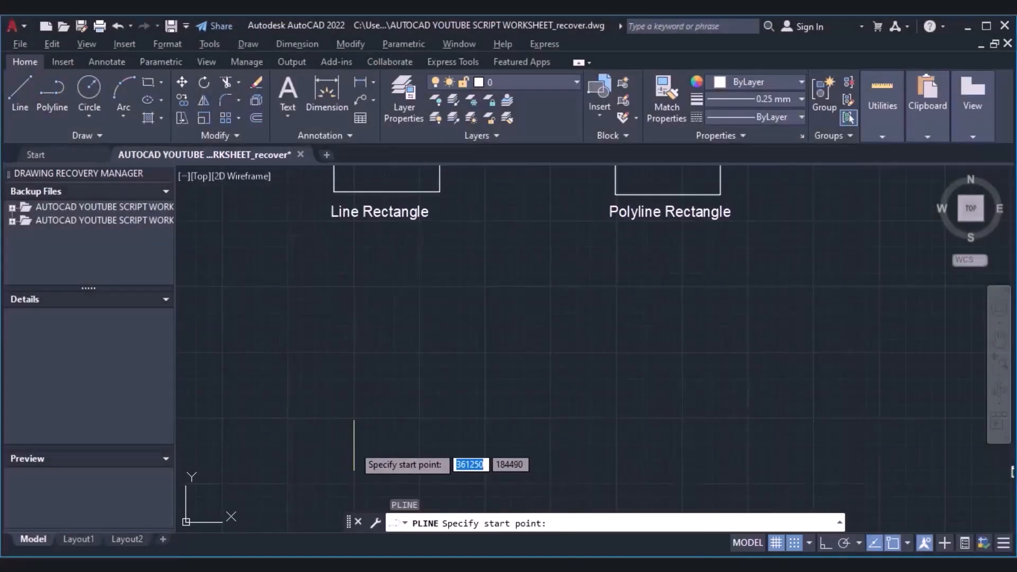
left_click(354, 445)
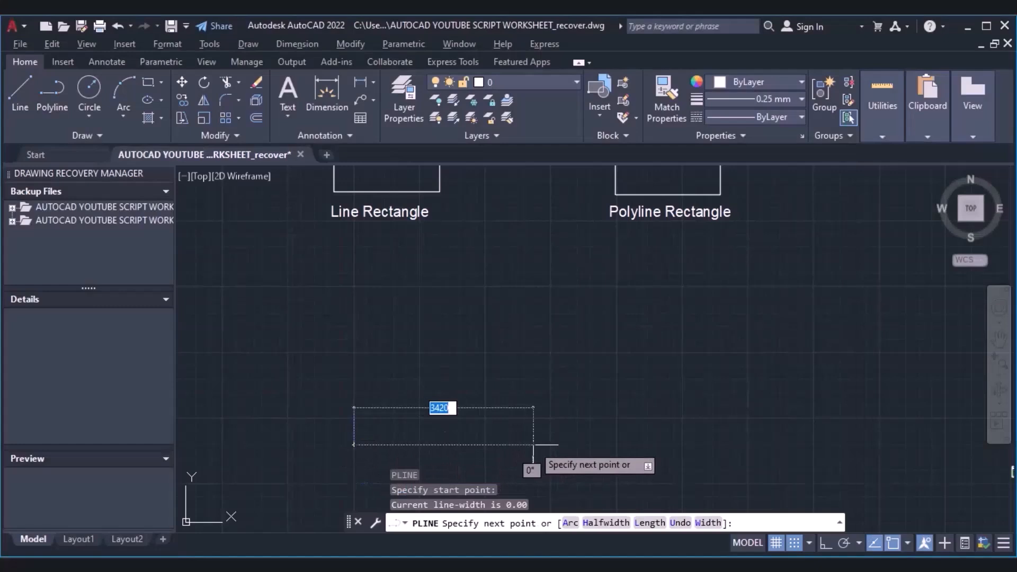
type("3")
key("Tab")
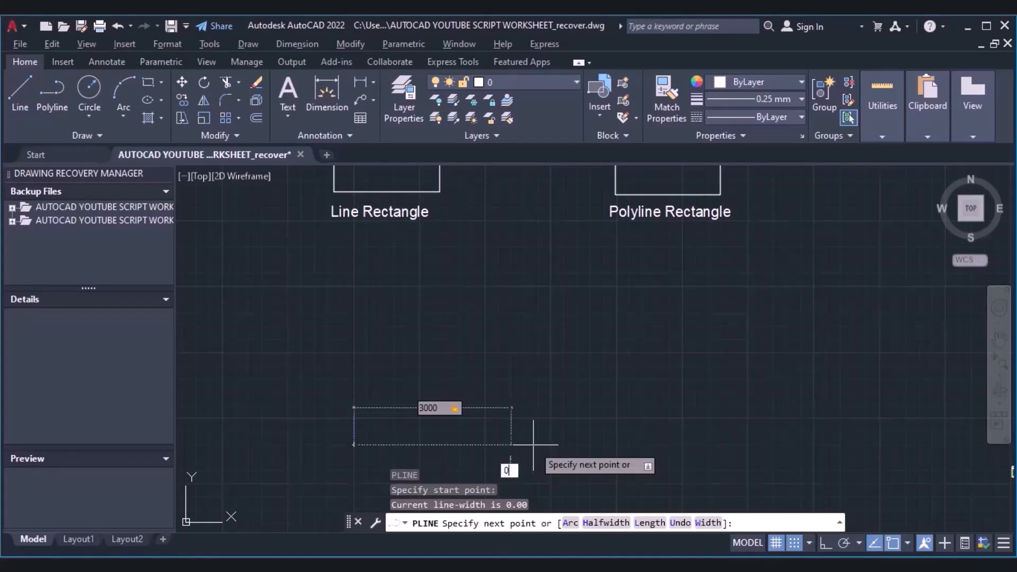
key("Return")
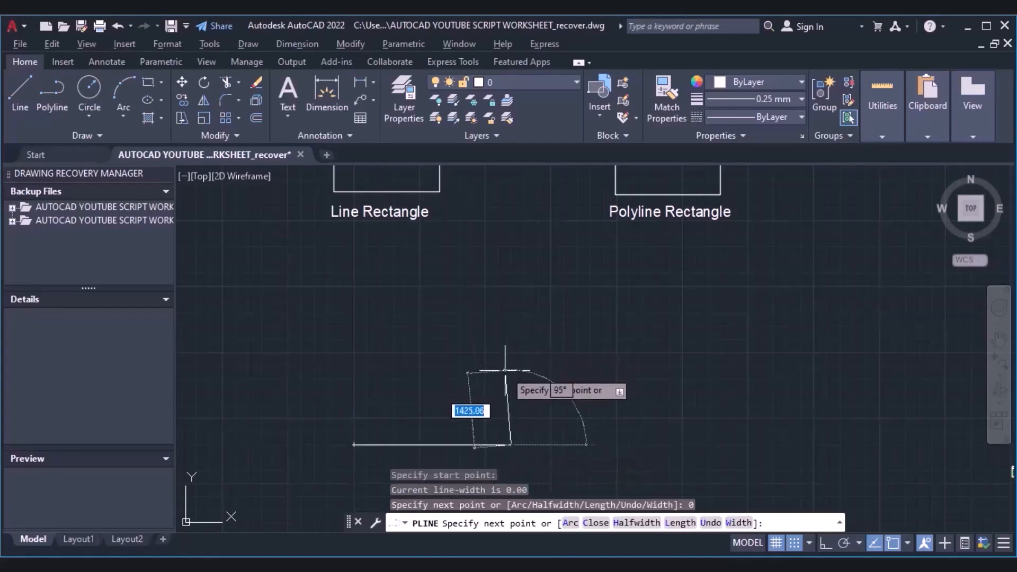
- Continue the polyline with a segment 1500 long at 90°
key("BackSpace")
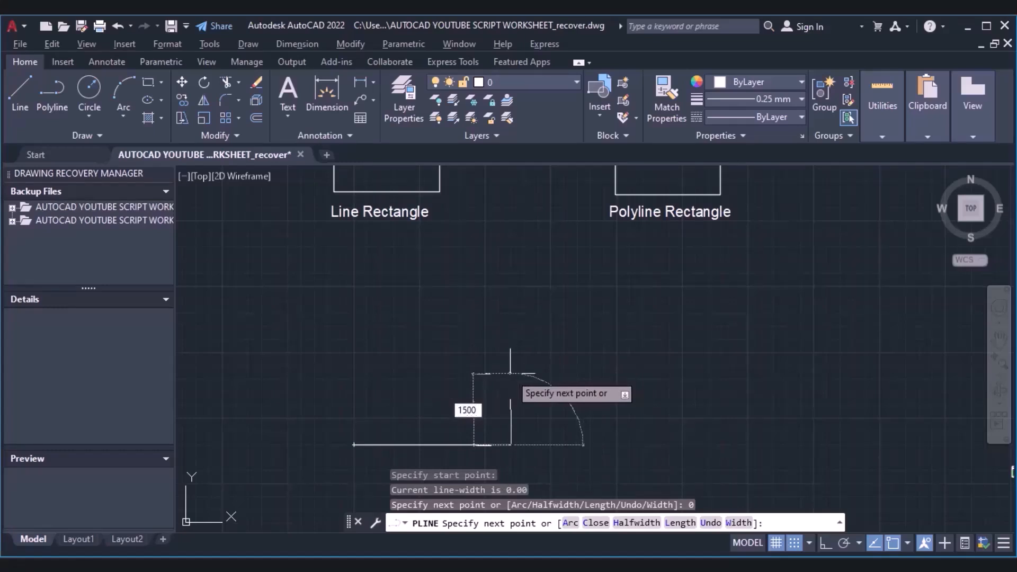
key("Tab")
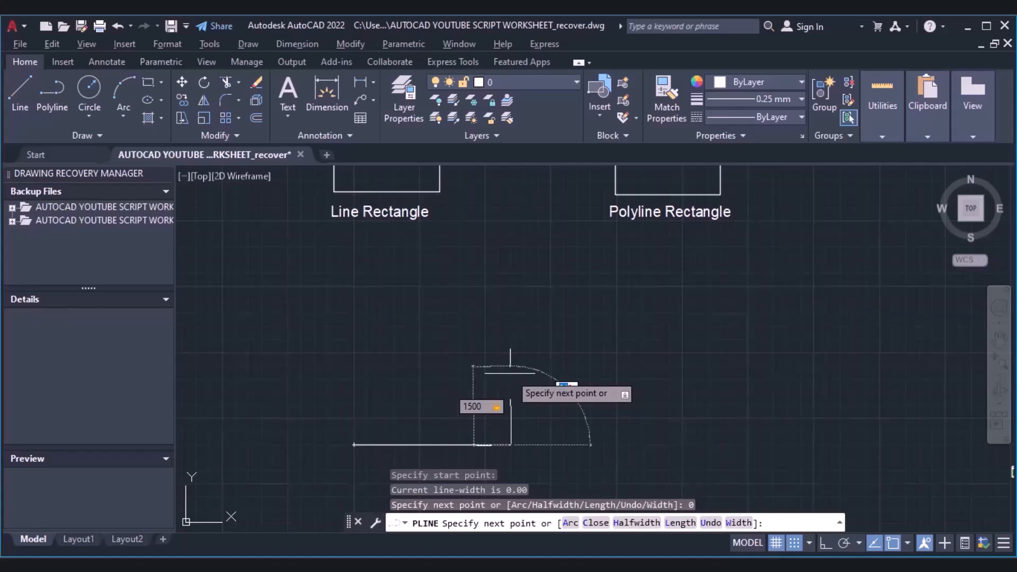
type("90")
key("Return")
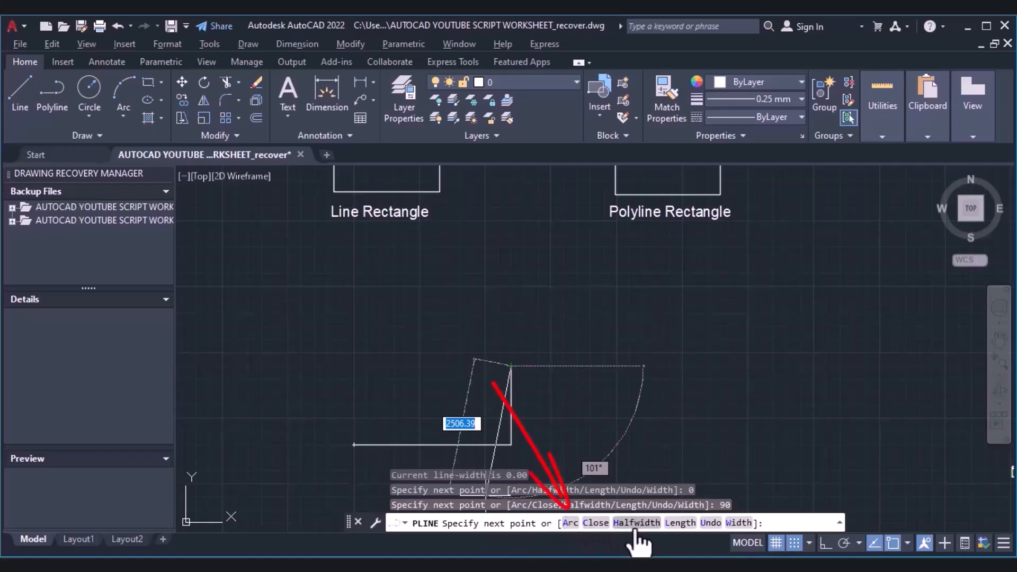
- Switch the polyline to Arc mode and add an arc bulging upward with its endpoint 2000 away at 0°
left_click(571, 524)
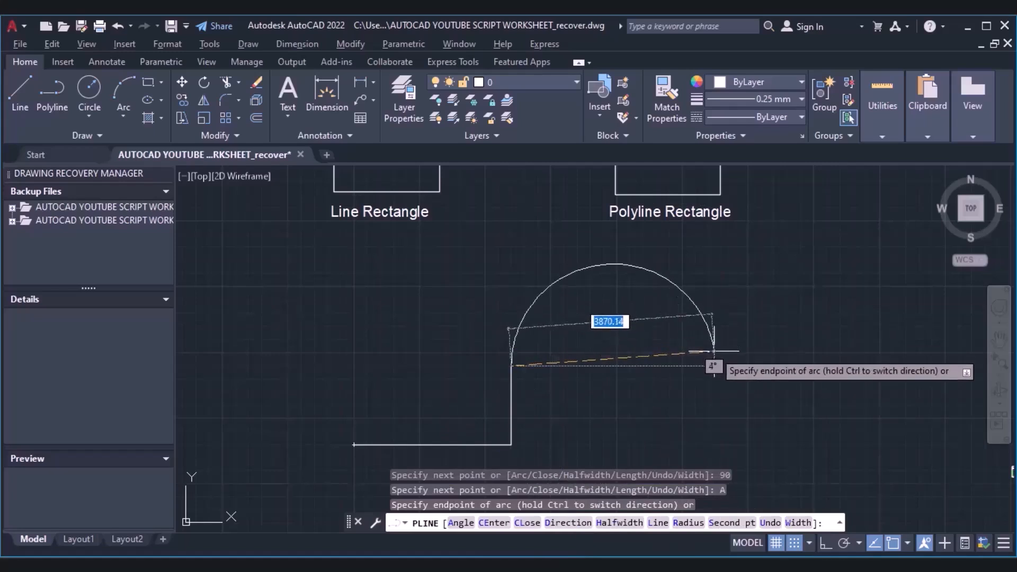
key("ctrl")
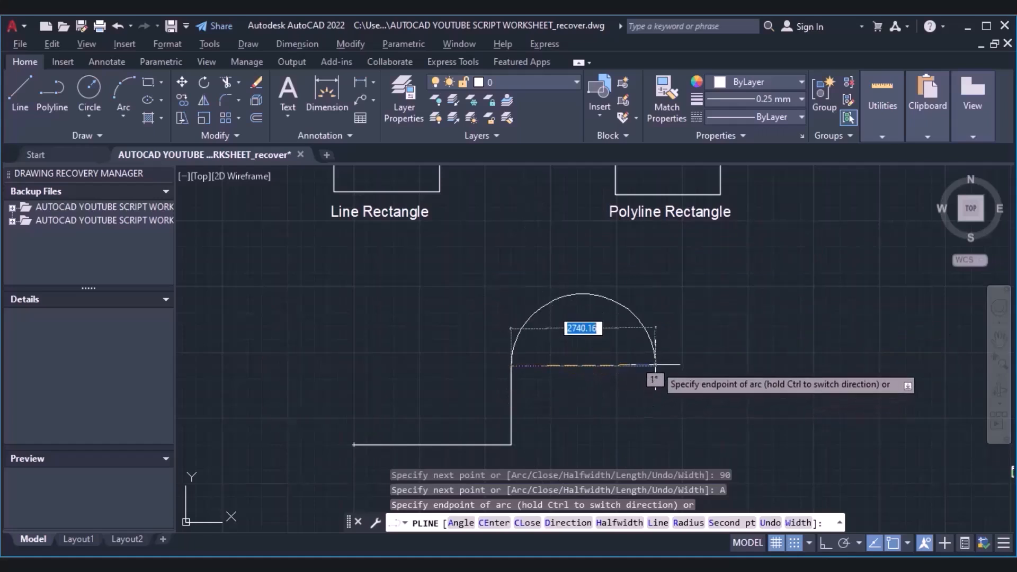
type("2000")
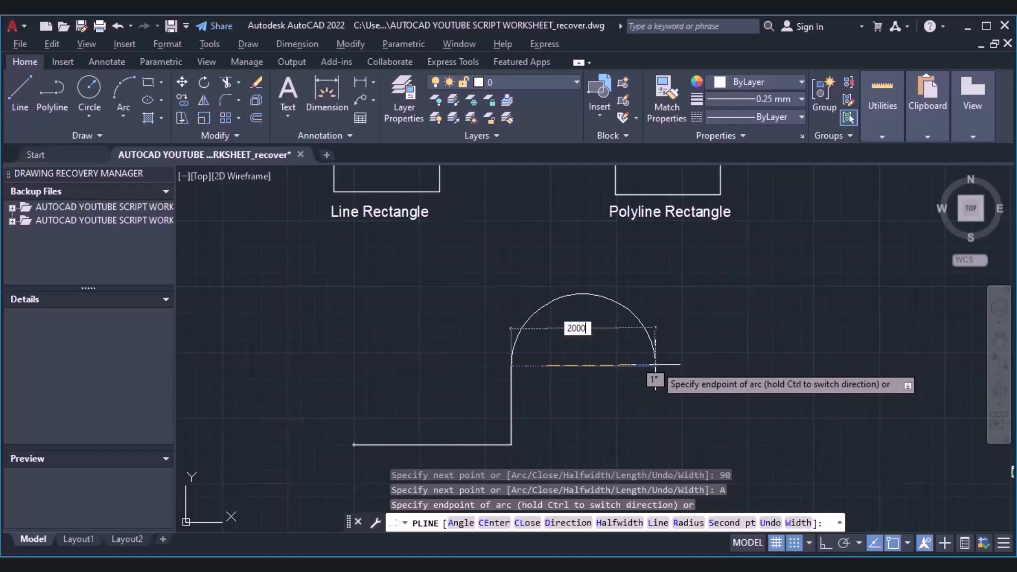
key("Tab")
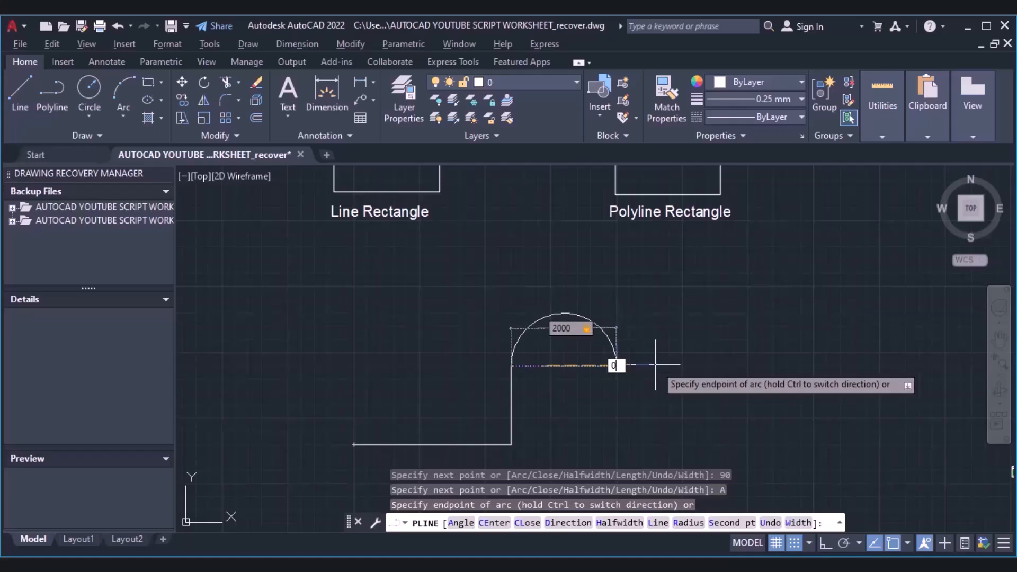
type("0")
key("Return")
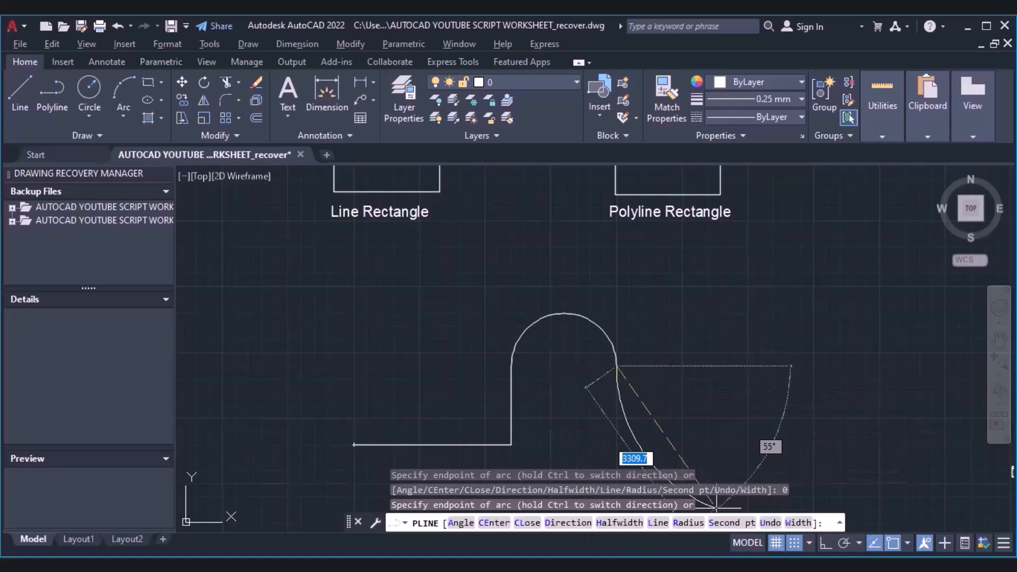
- Switch the polyline back to Line mode and add a segment 1500 long straight down and one 3000 long at 0°
left_click(658, 523)
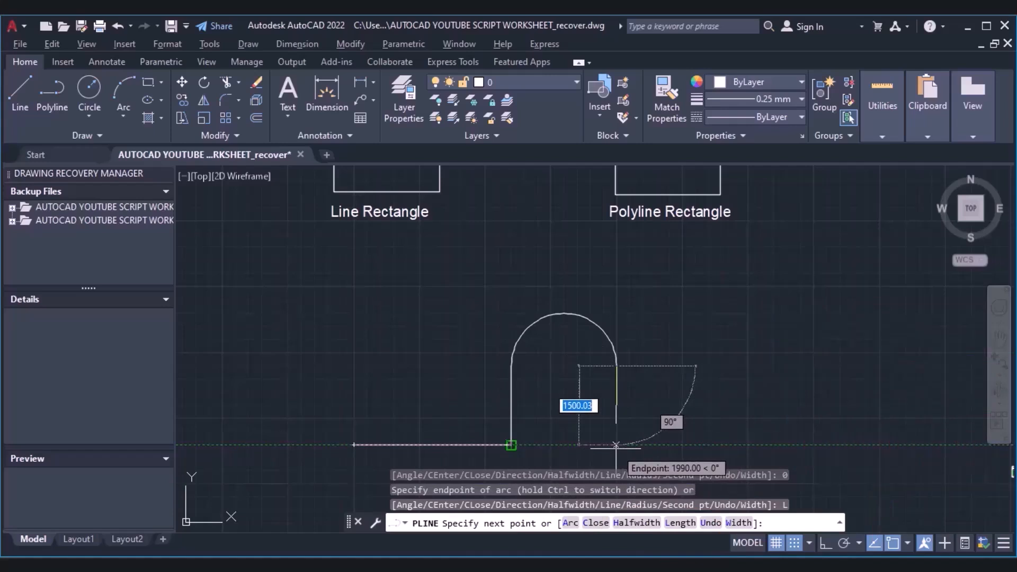
type("150")
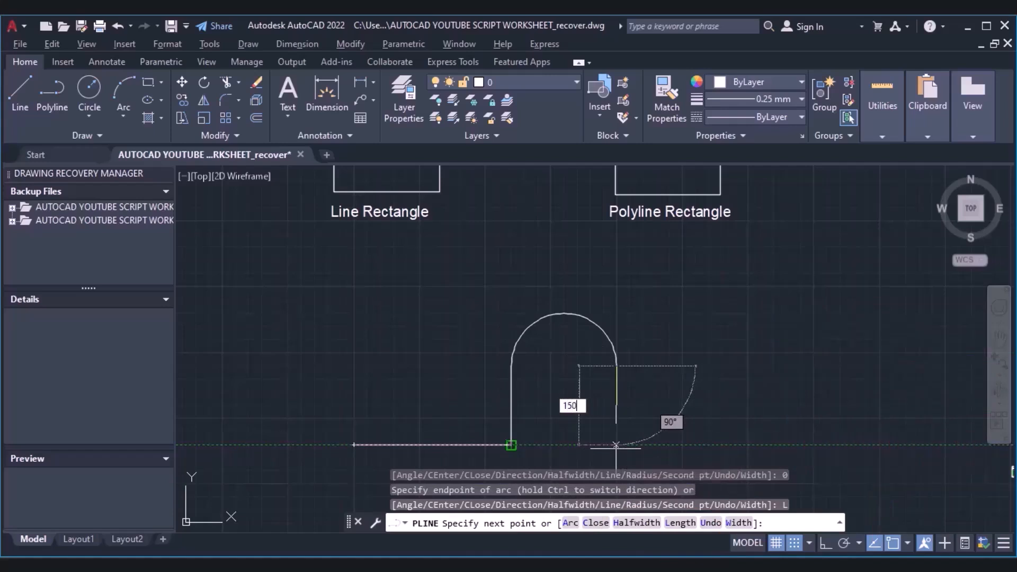
key("Return")
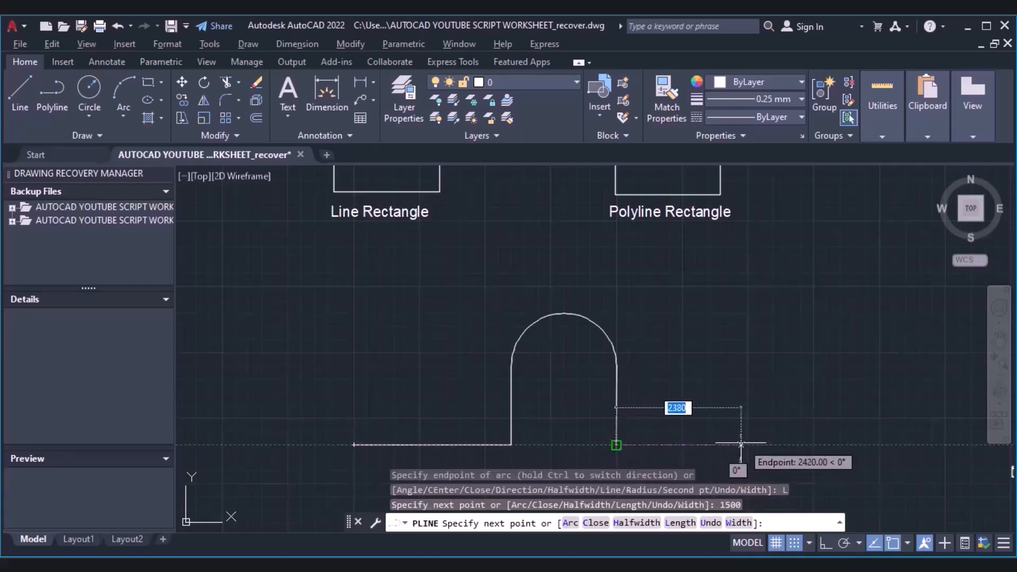
type("300")
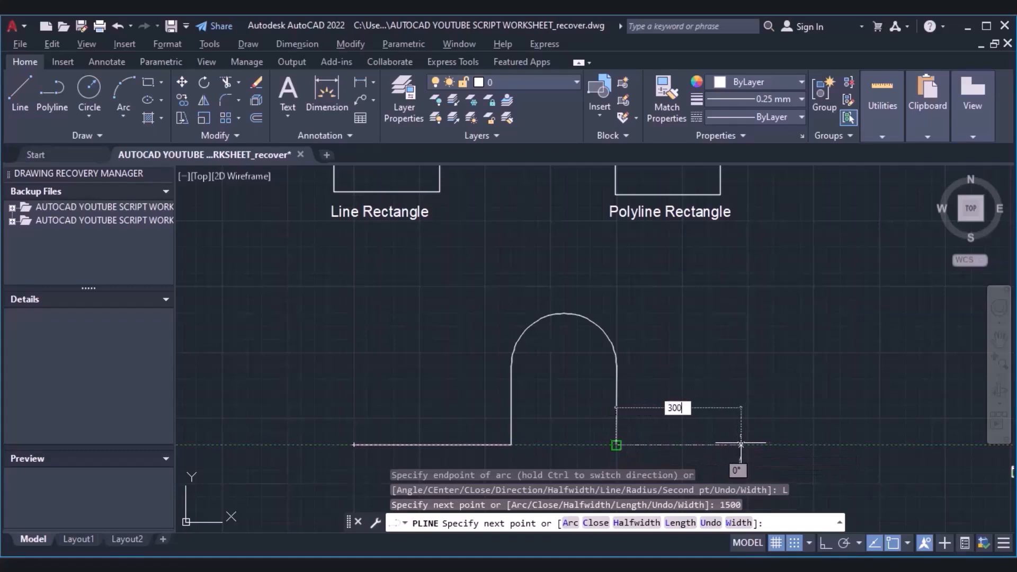
type("0")
key("Return")
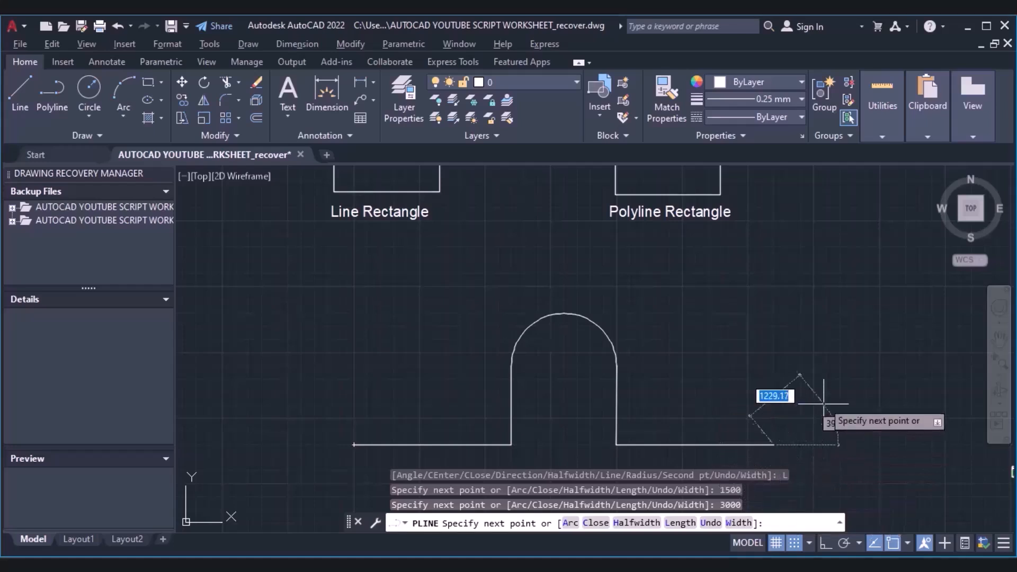
- Switch the polyline to Arc mode and add a large arc curving up from the end of the lower horizontal segment
type("A")
key("Return")
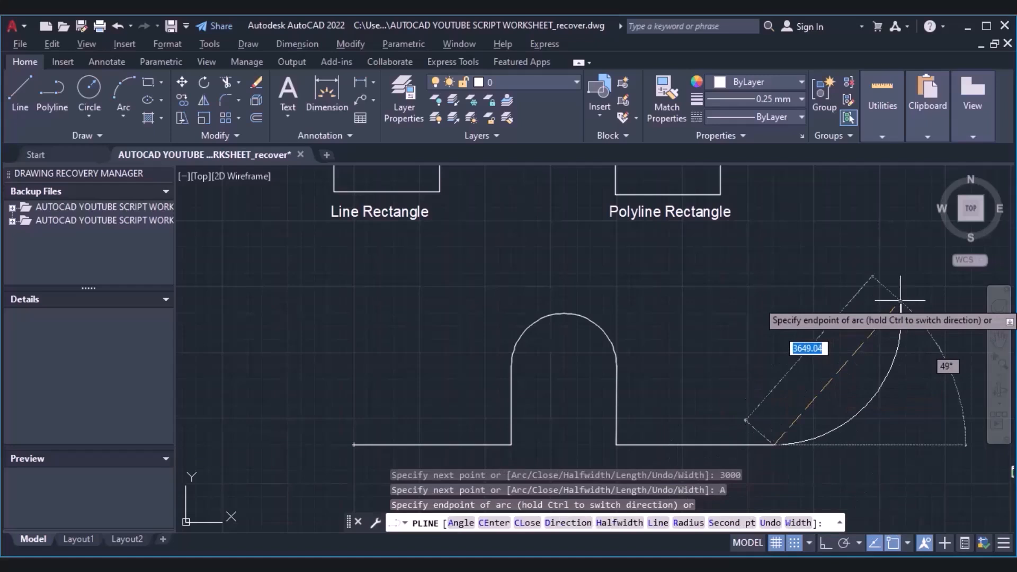
left_click(896, 245)
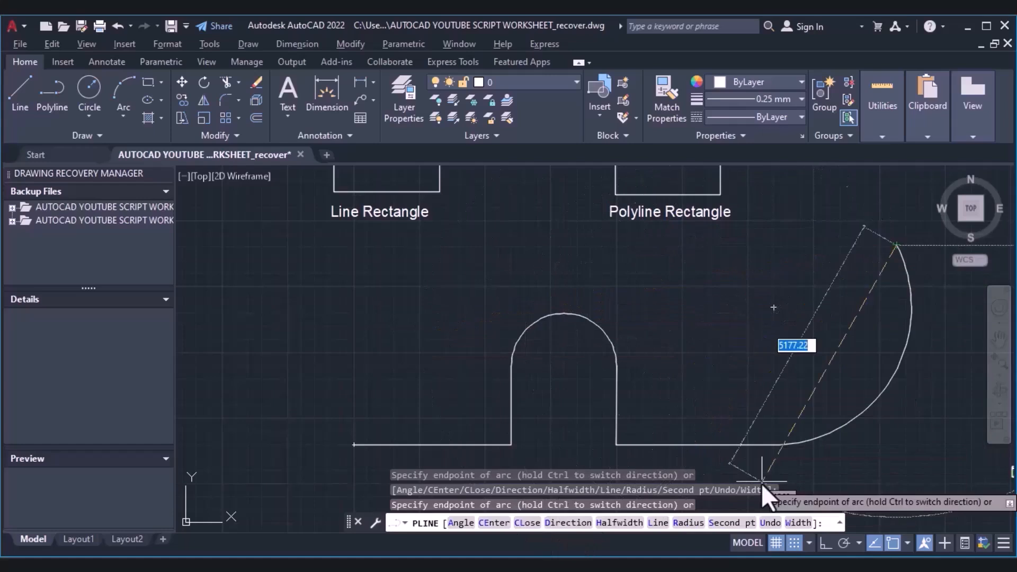
- Complete the outline with a tiny Second pt arc and Ortho-constrained straight segments running left and down to the start point
left_click(725, 523)
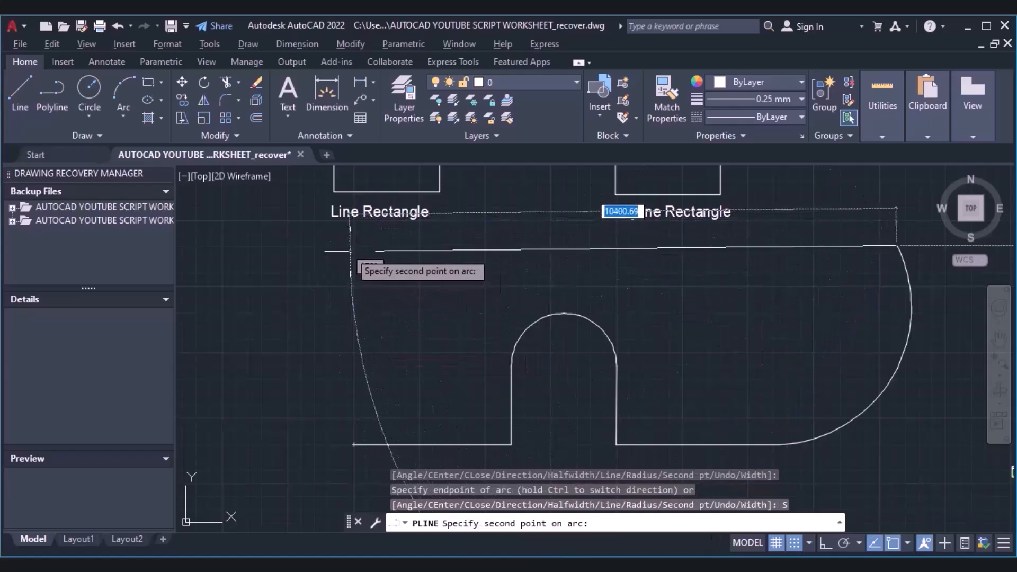
left_click(824, 544)
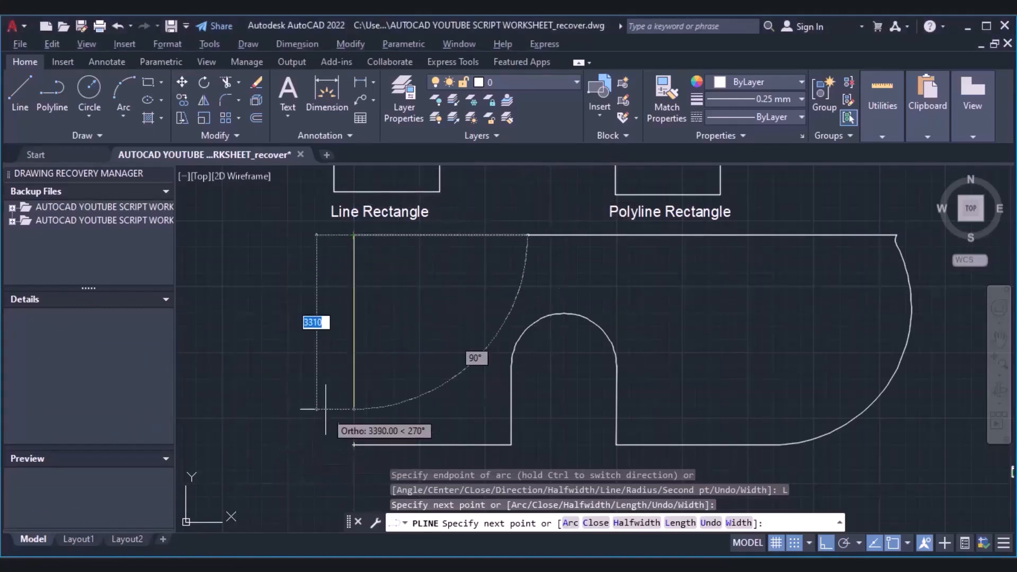
left_click(353, 445)
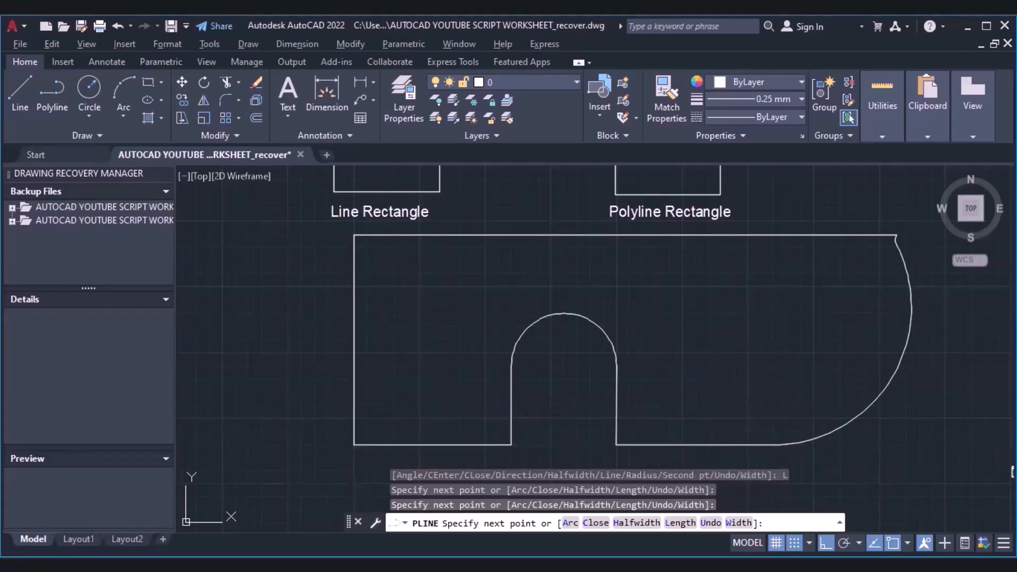
key("Escape")
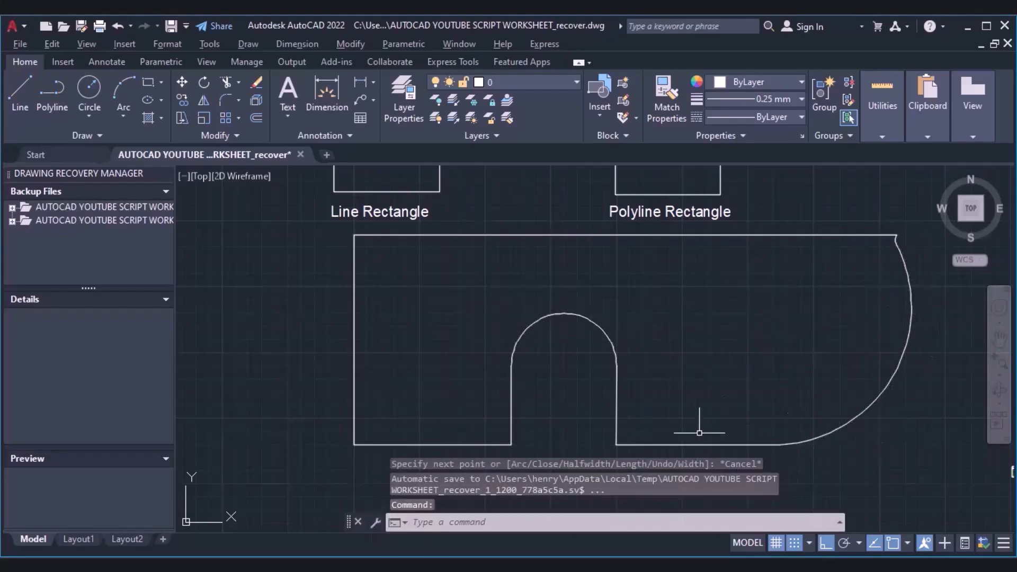
left_click(999, 338)
left_click_drag(897, 395, 894, 283)
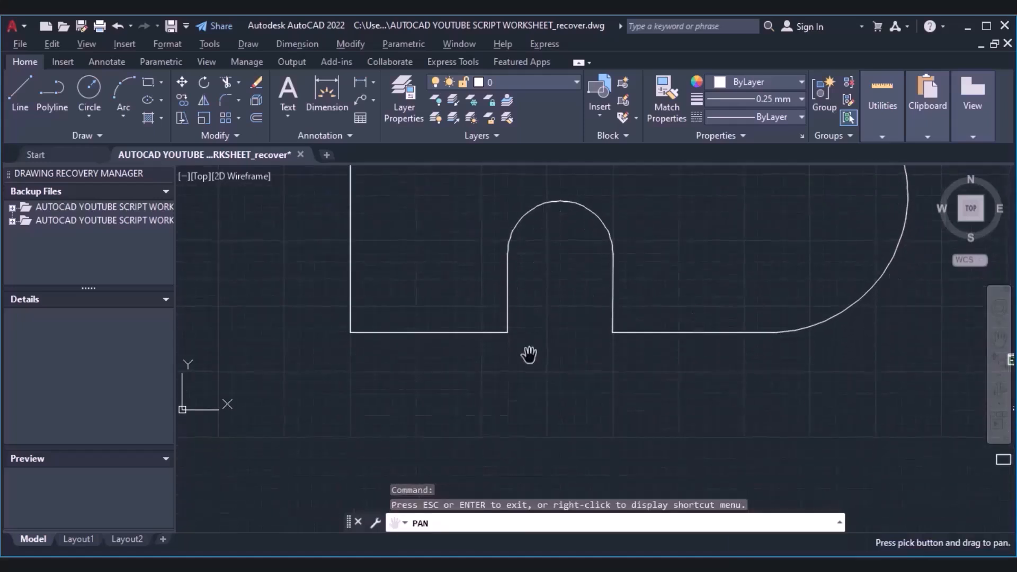
left_click(45, 93)
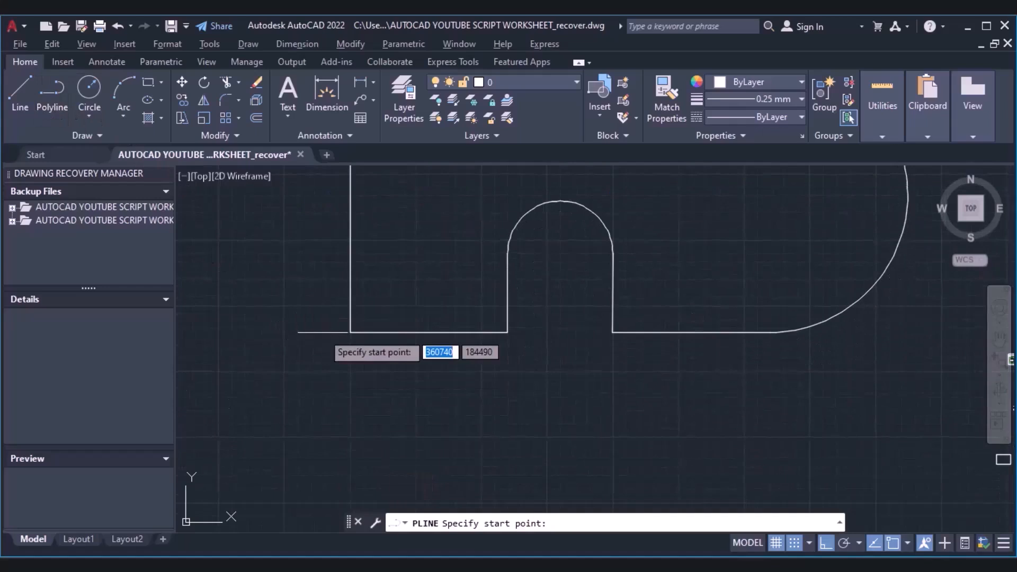
left_click(404, 451)
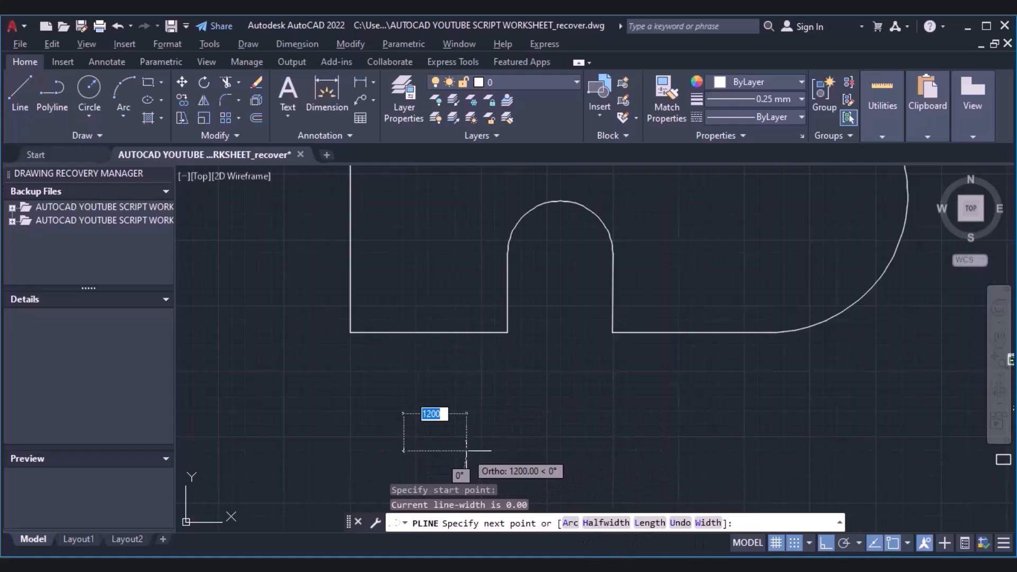
key("Escape")
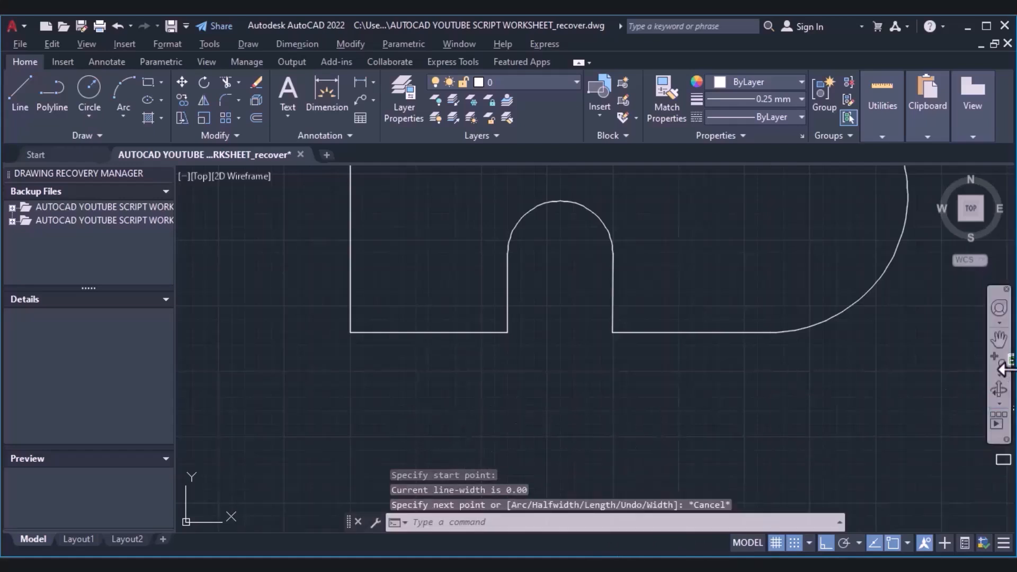
- Start a polyline in the empty area below the closed outline and set its starting and ending widths to 300
left_click(999, 339)
left_click_drag(742, 433, 745, 266)
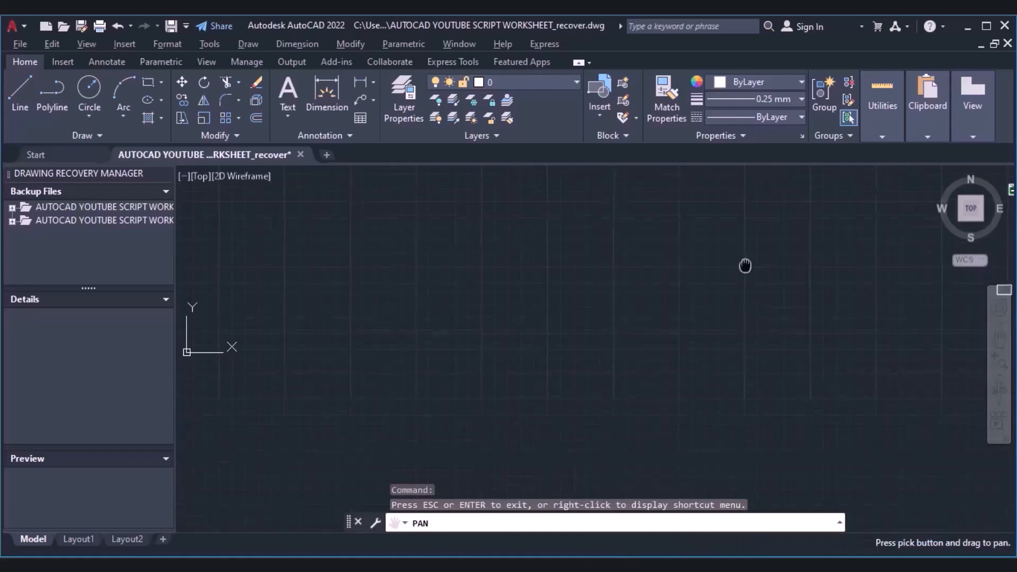
key("Escape")
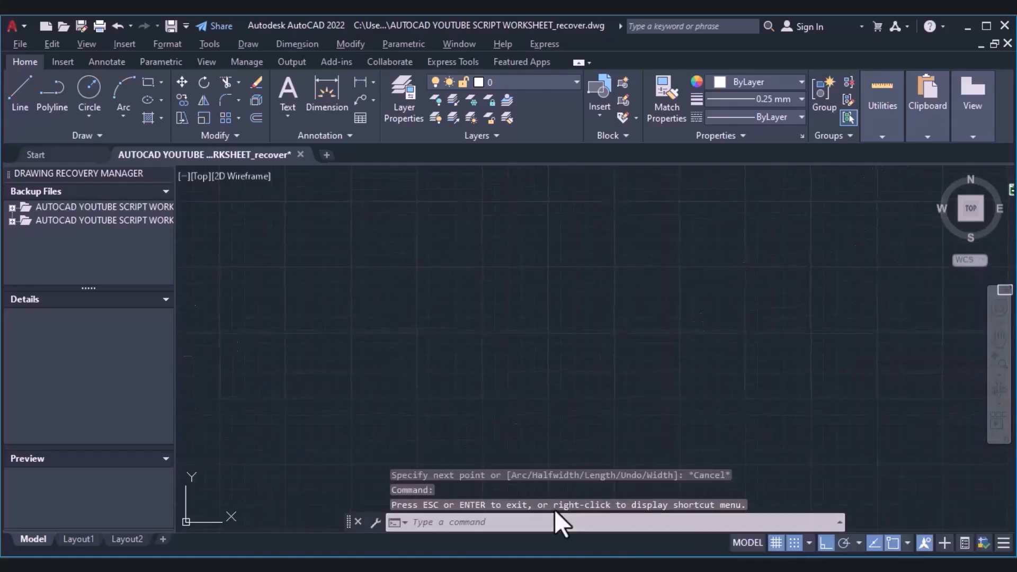
left_click(55, 93)
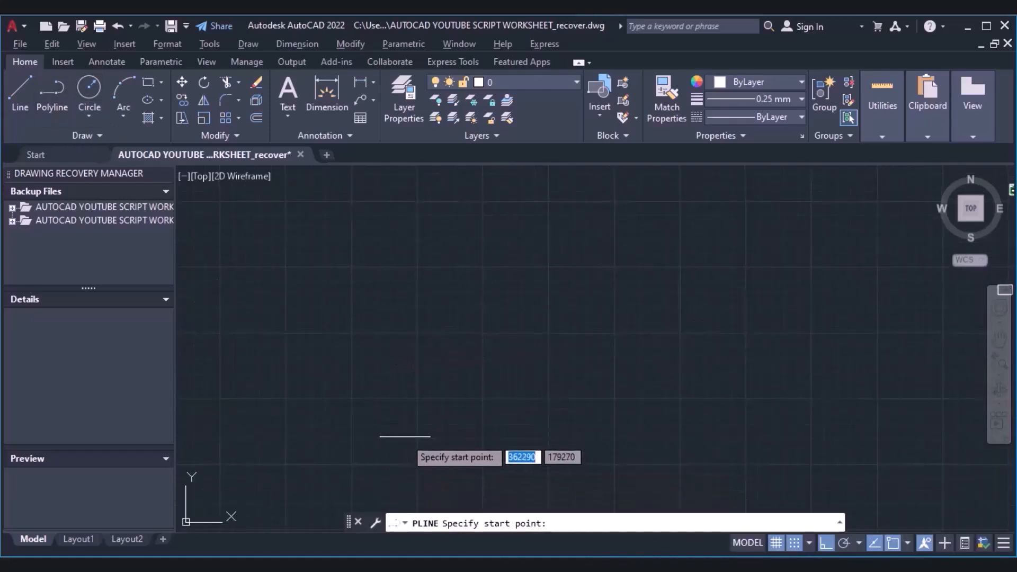
left_click(404, 436)
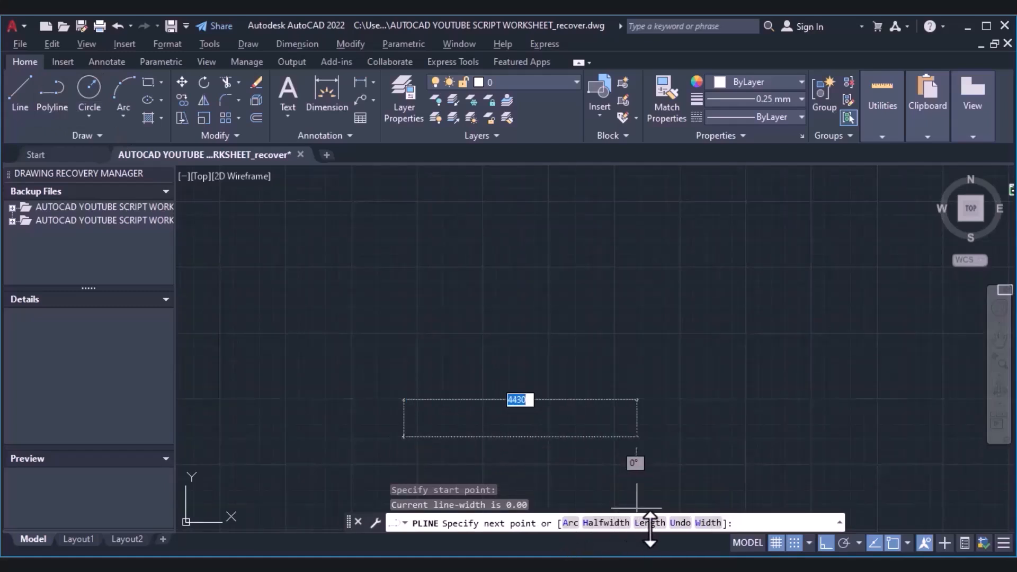
left_click(708, 523)
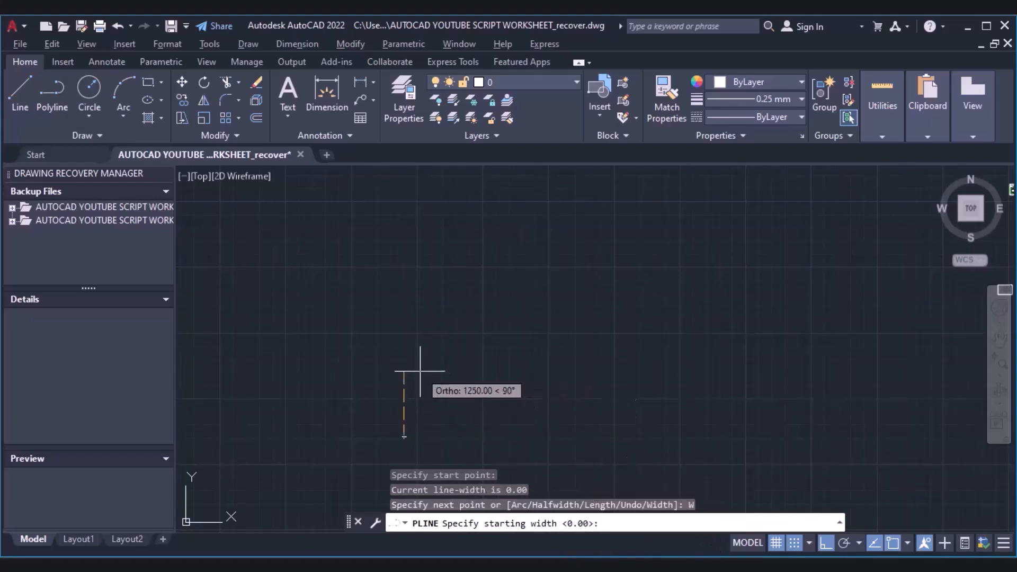
type("300")
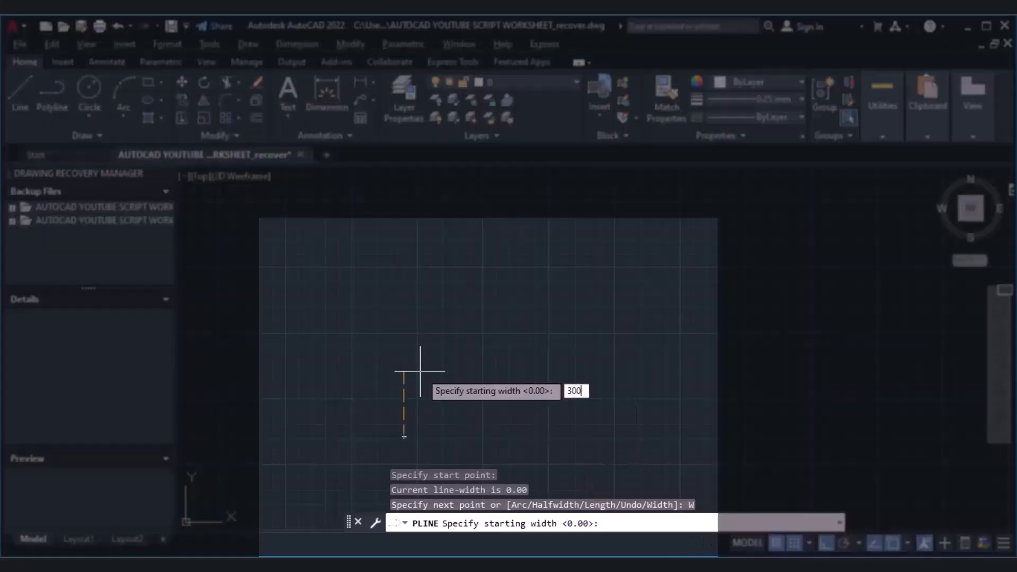
key("Return")
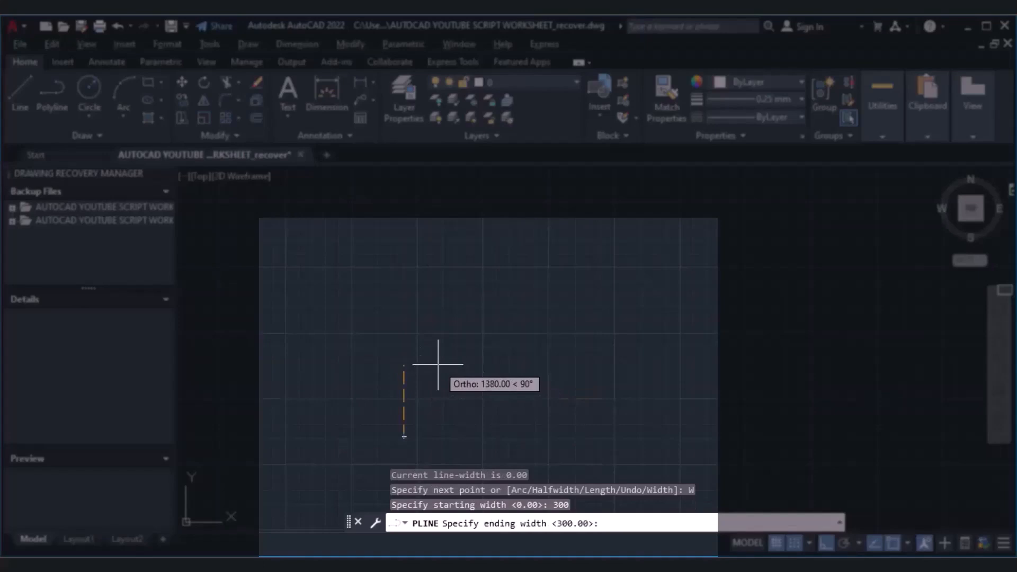
type("300")
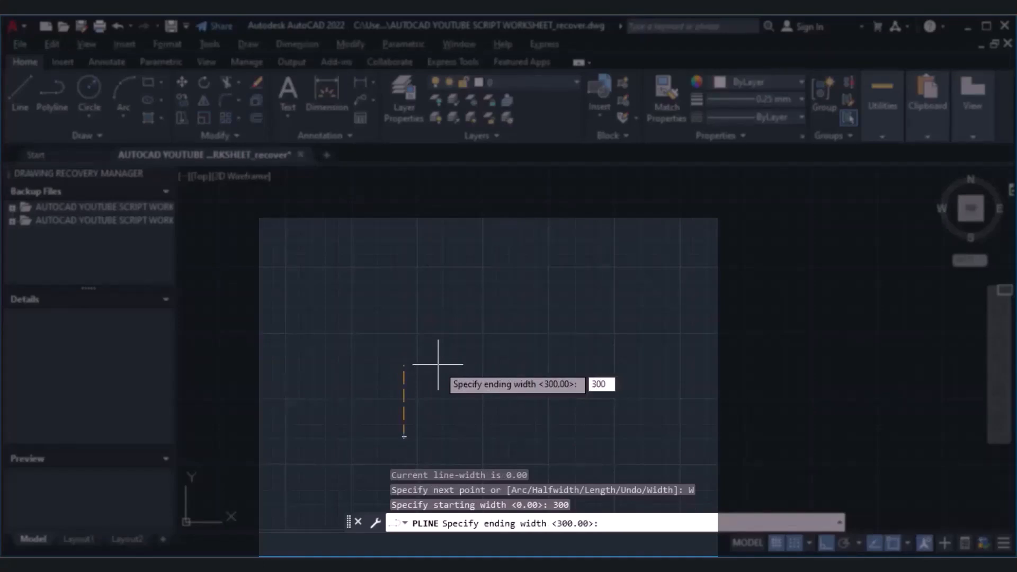
key("Return")
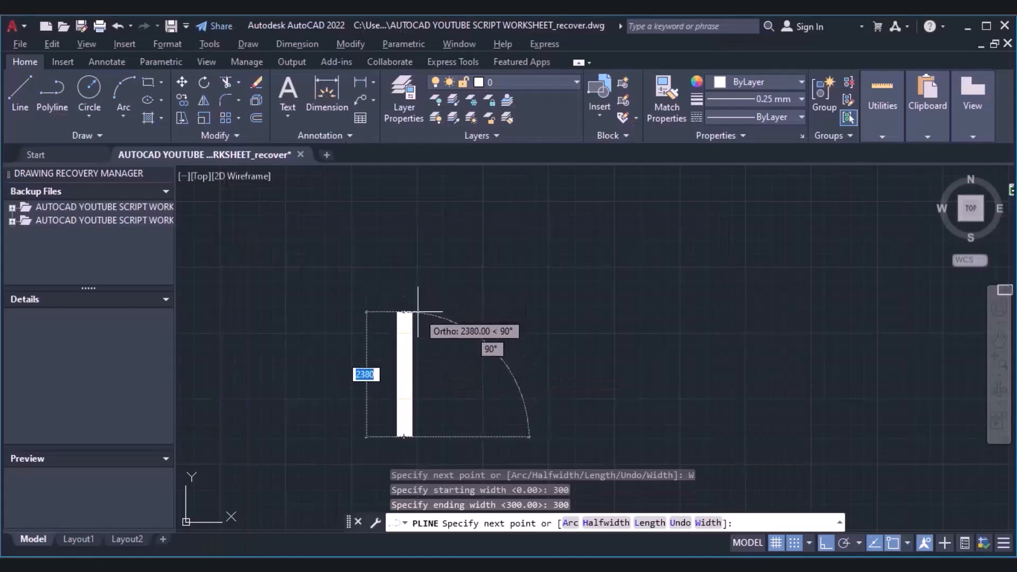
- Draw the arrow's shaft as a polyline segment 2400 long at 90°
type("2")
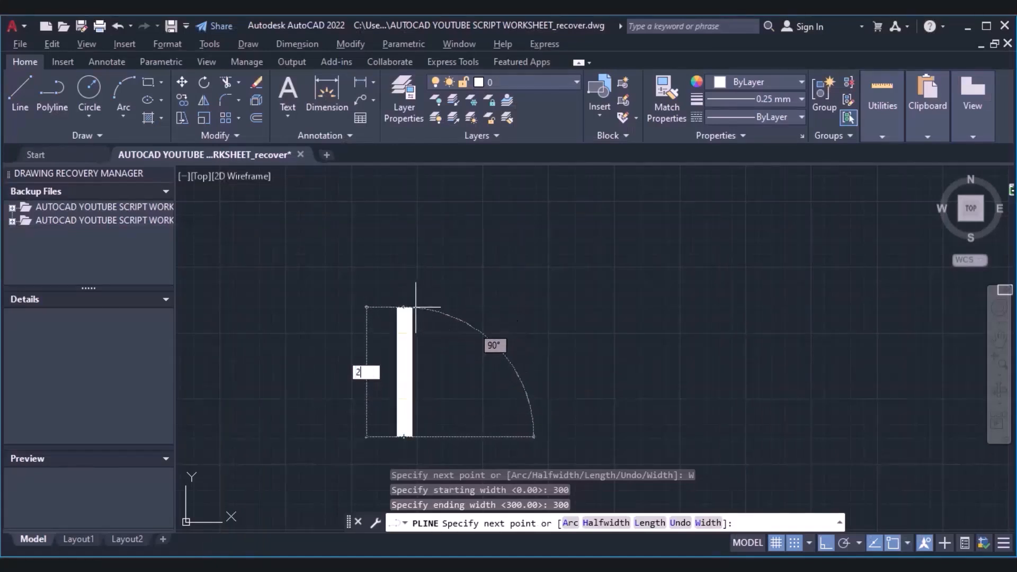
type("400")
key("Return")
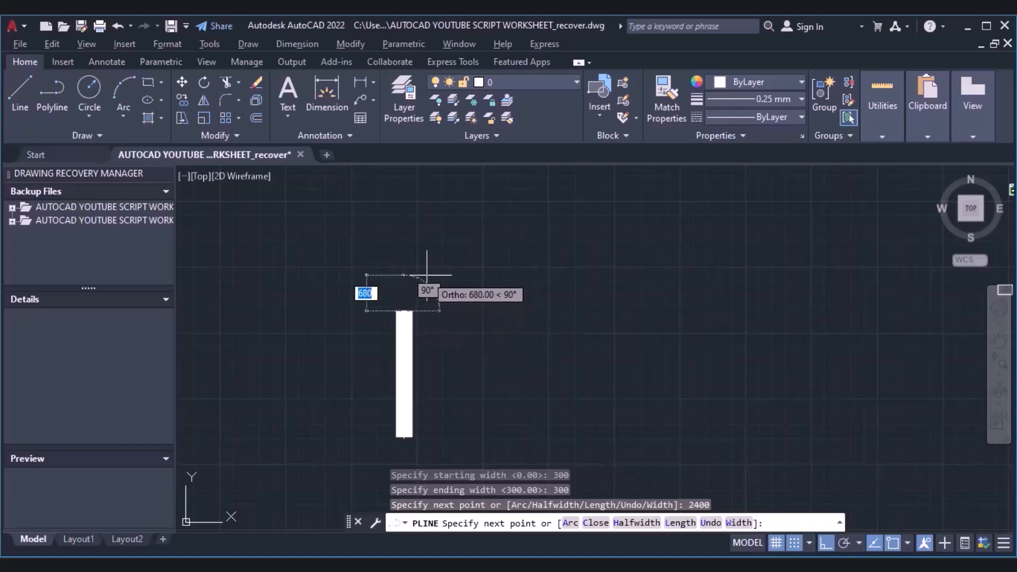
- Set the starting width to 800 and ending width to 100, and finish the polyline with a tapered arrowhead segment above the shaft
left_click(739, 523)
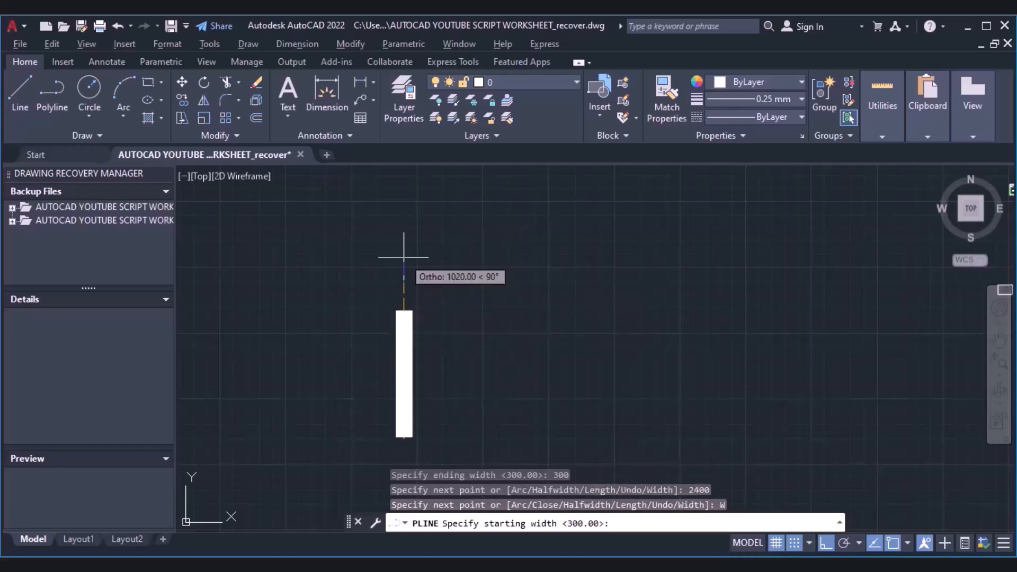
type("800")
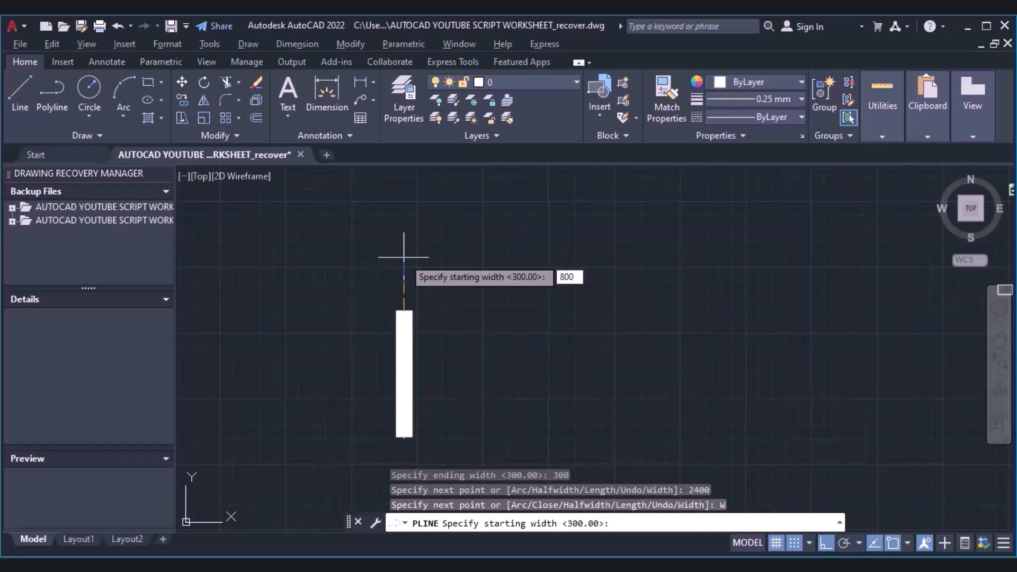
key("Return")
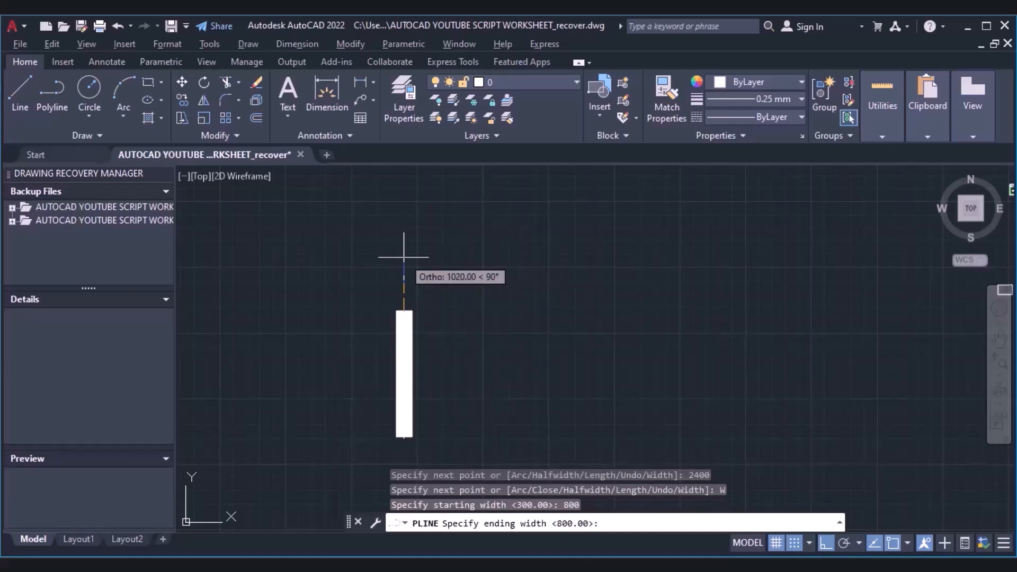
type("1000")
key("BackSpace")
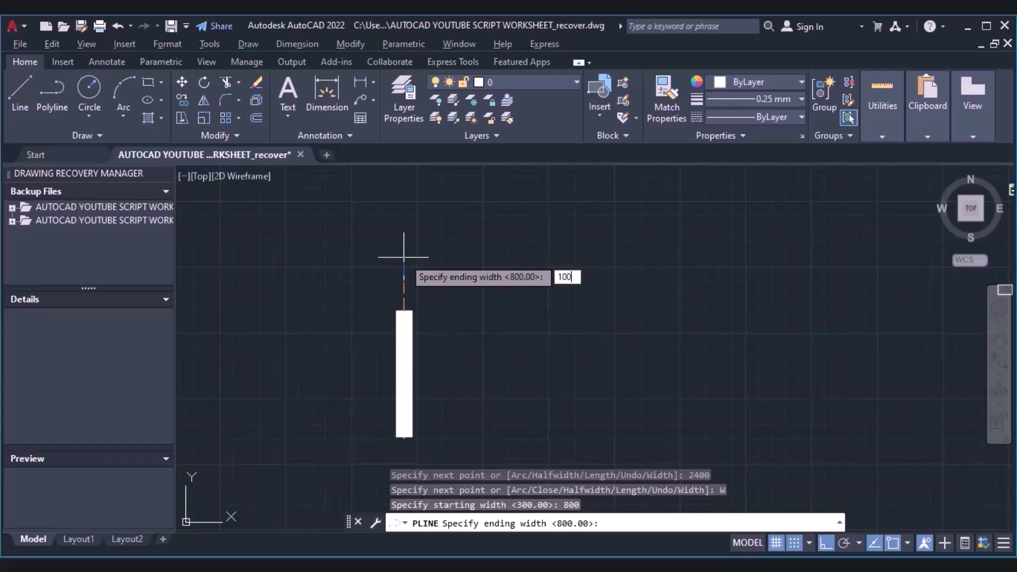
key("Return")
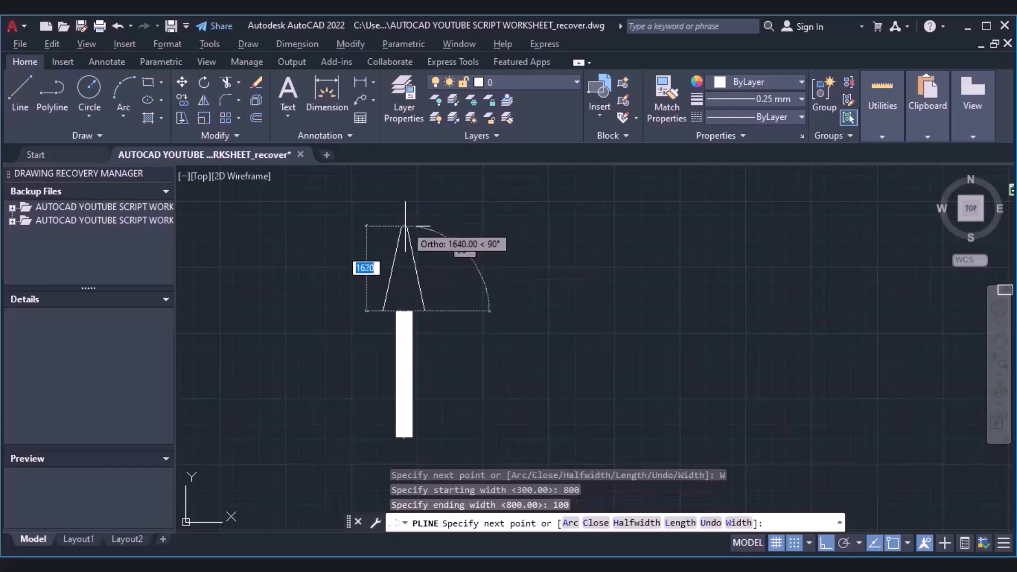
left_click(404, 203)
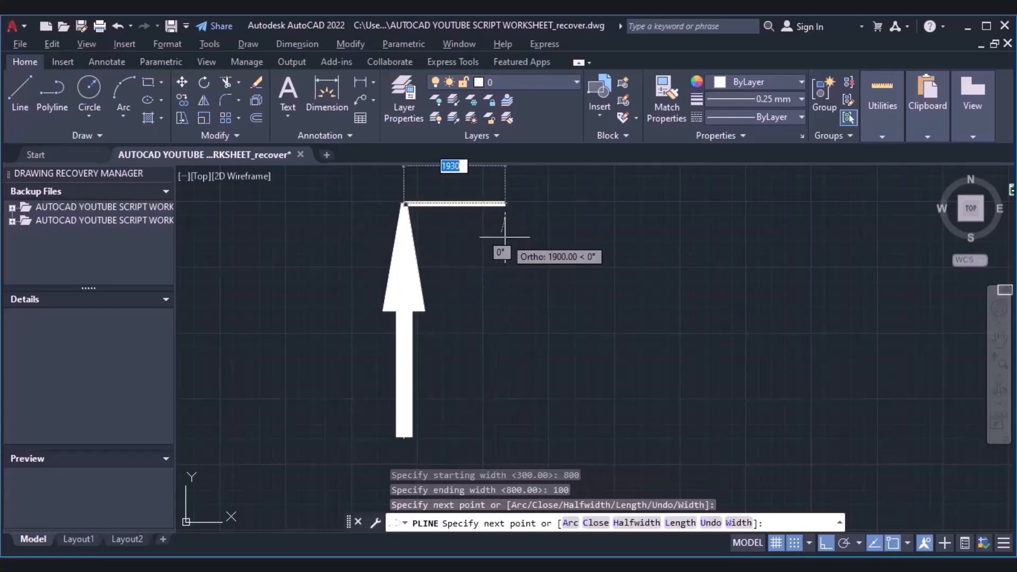
key("Escape")
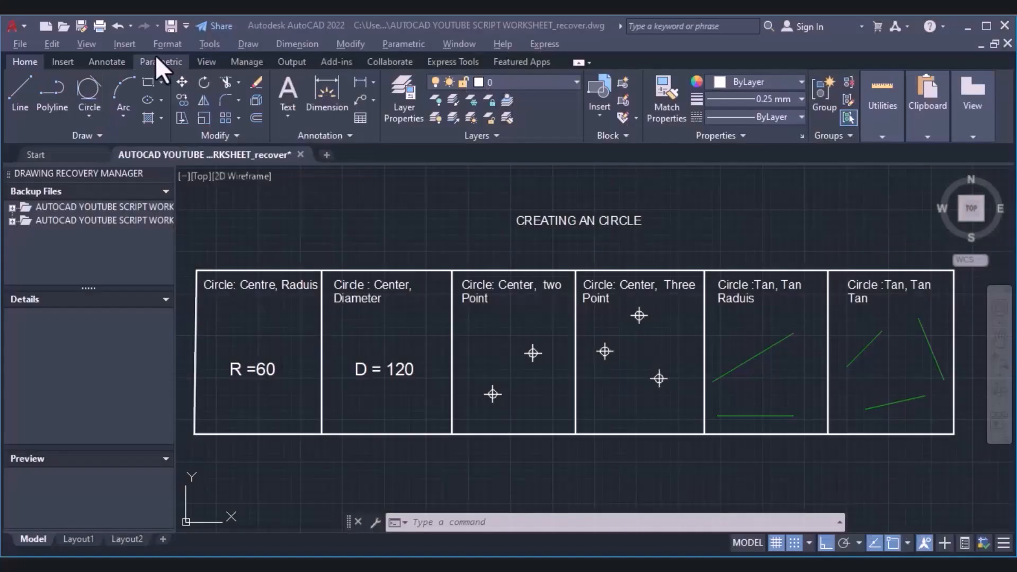
left_click(248, 45)
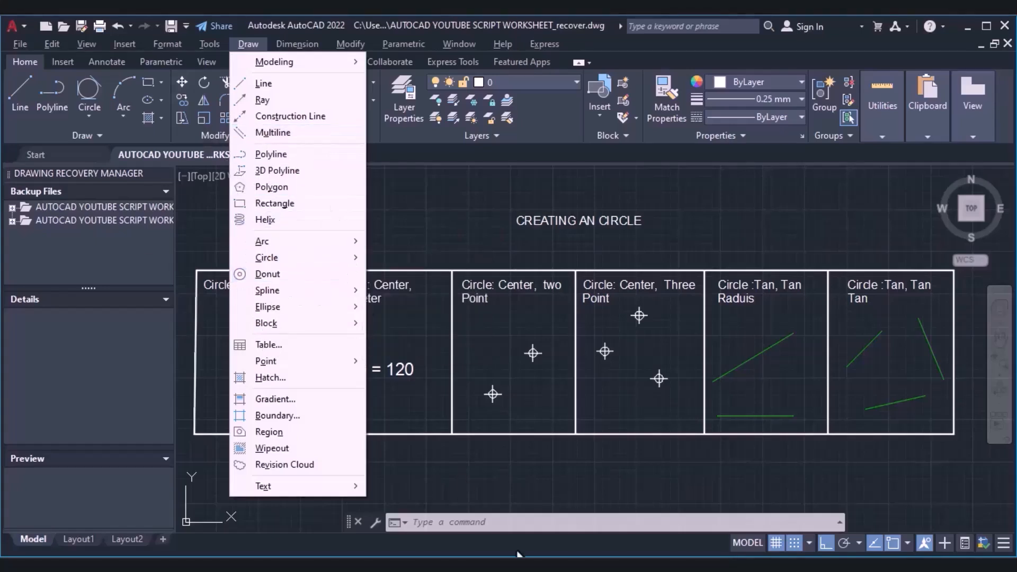
left_click(481, 524)
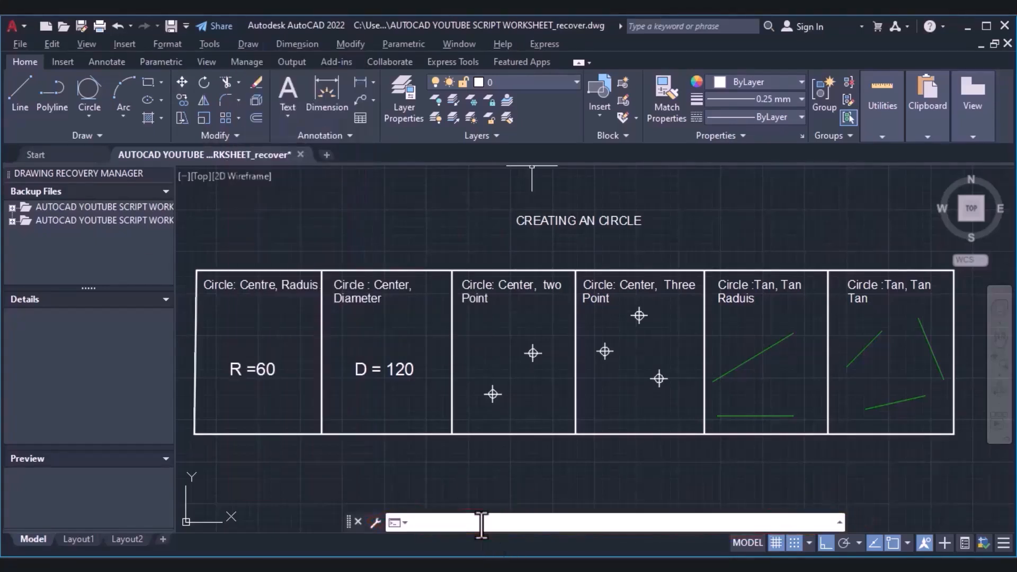
- Draw a Center, Radius circle with a radius of 60, centred on the "R =60" label in the first table cell
type("ci")
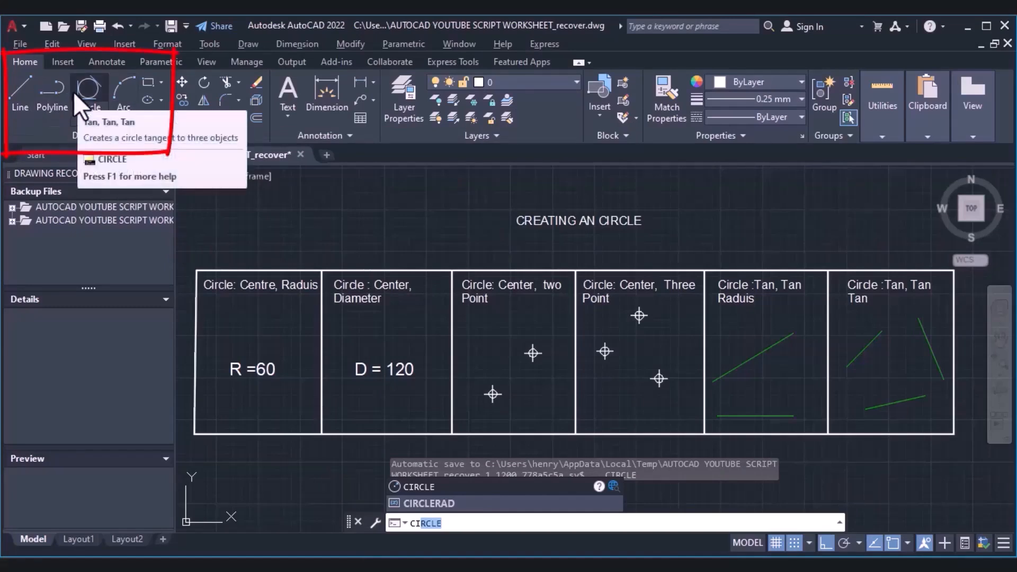
key("Return")
left_click(91, 116)
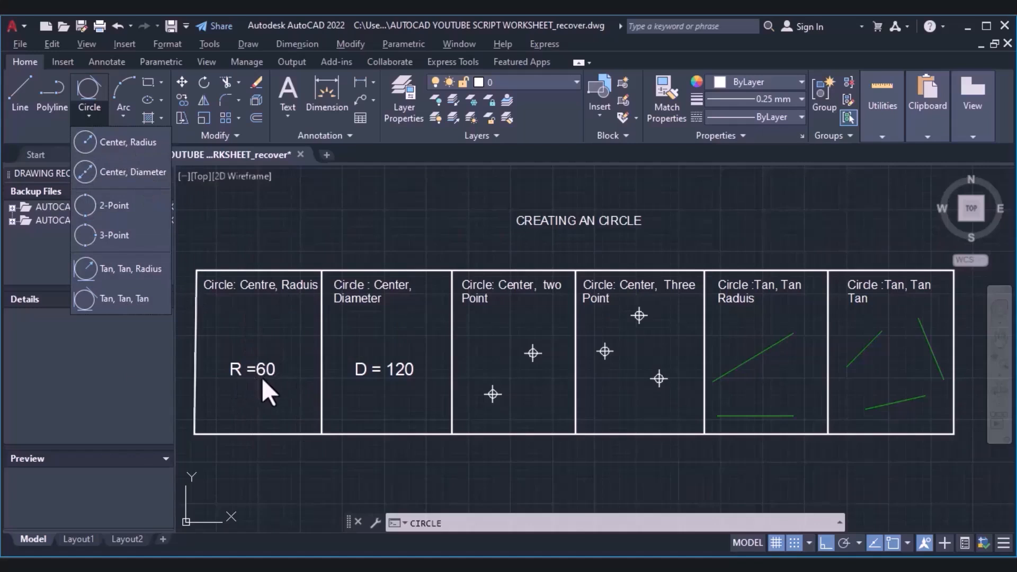
left_click(116, 142)
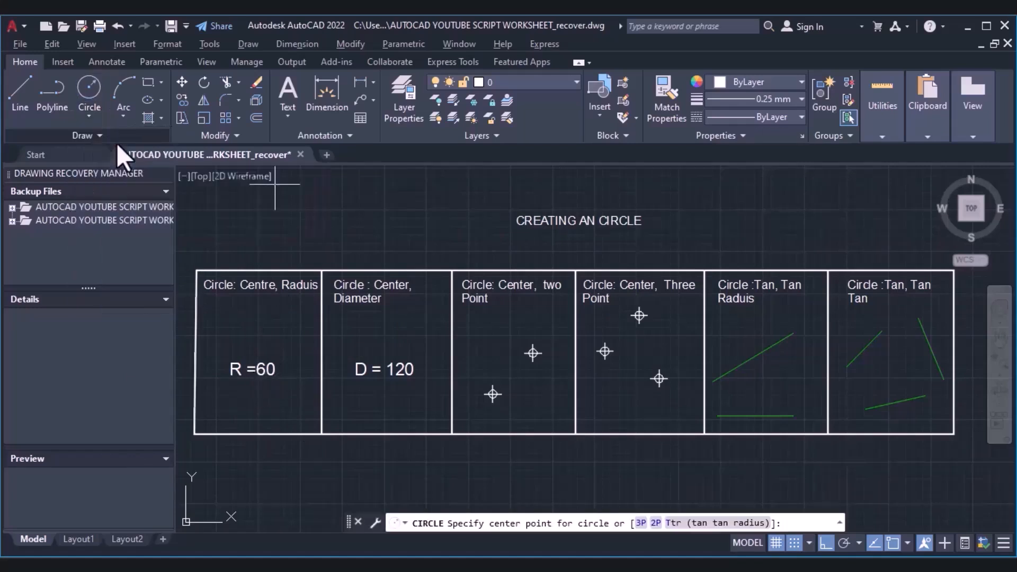
left_click(258, 361)
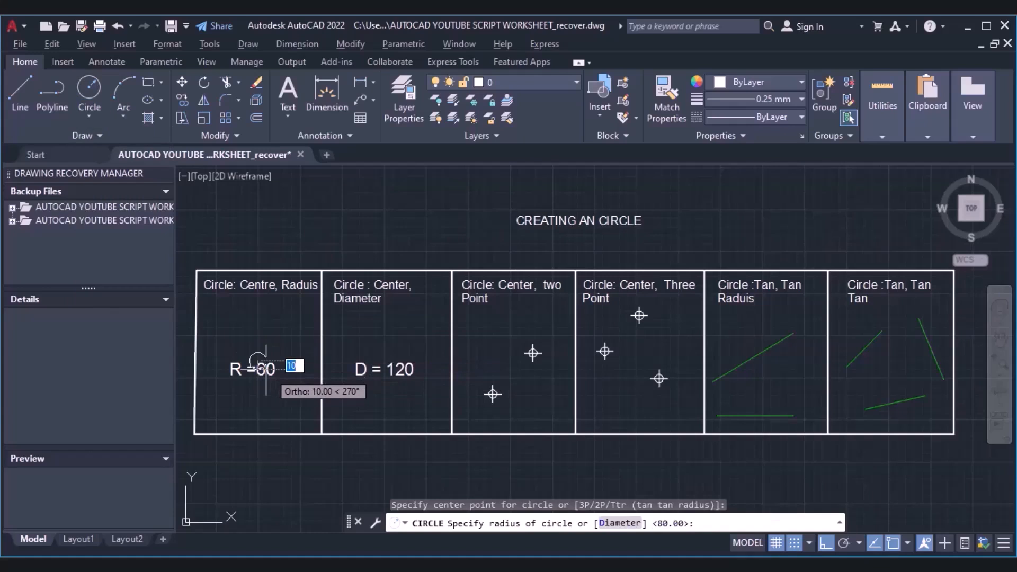
type("6")
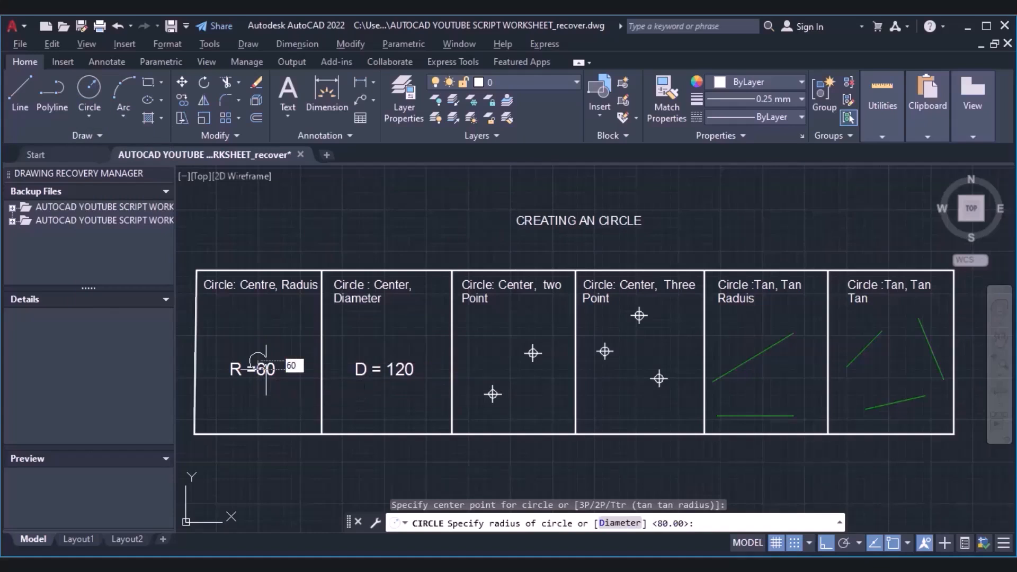
key("Return")
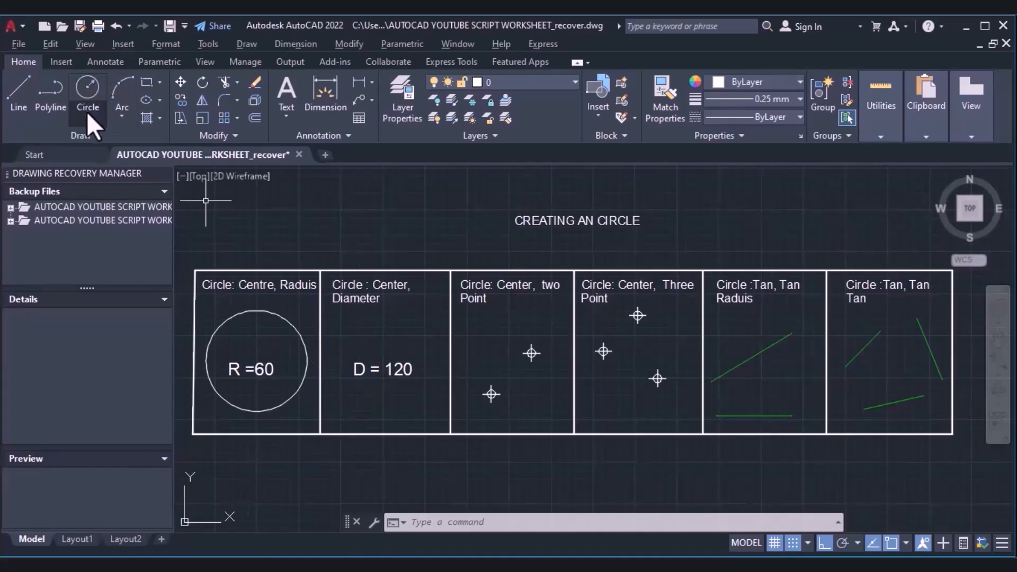
- Draw a Center, Diameter circle with a diameter of 120, centred on the "D = 120" label in the second table cell
left_click(88, 115)
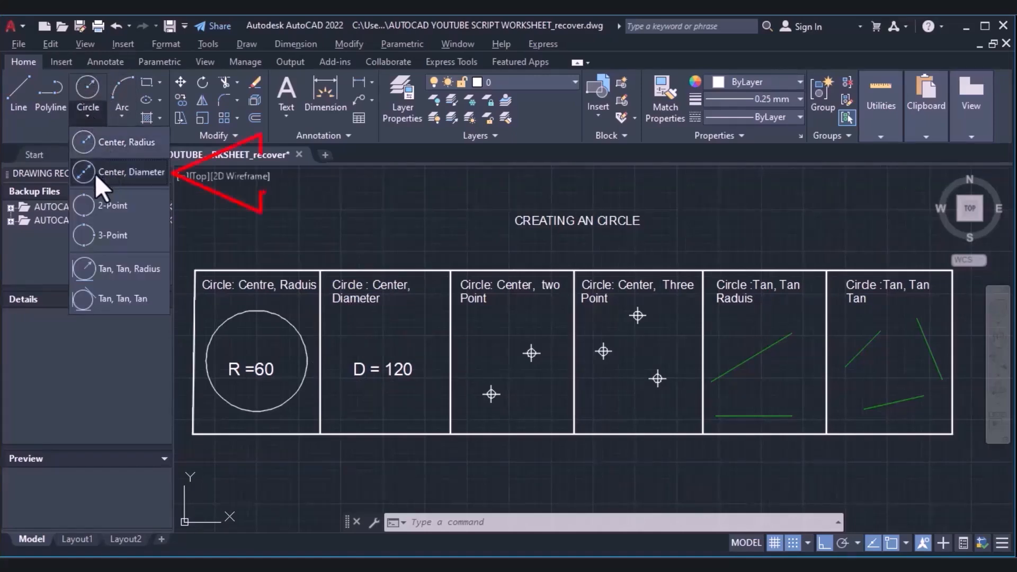
left_click(130, 175)
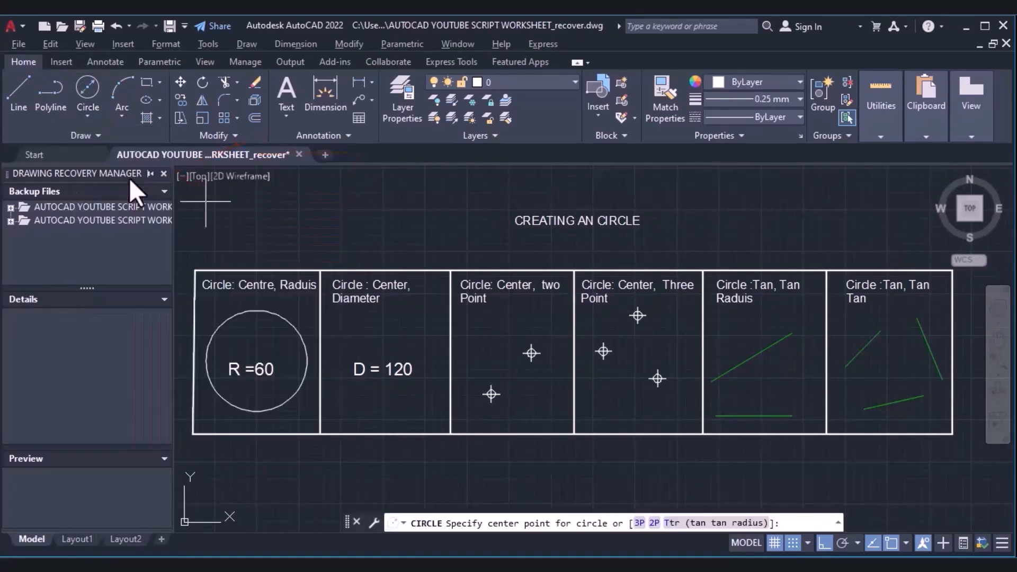
left_click(383, 362)
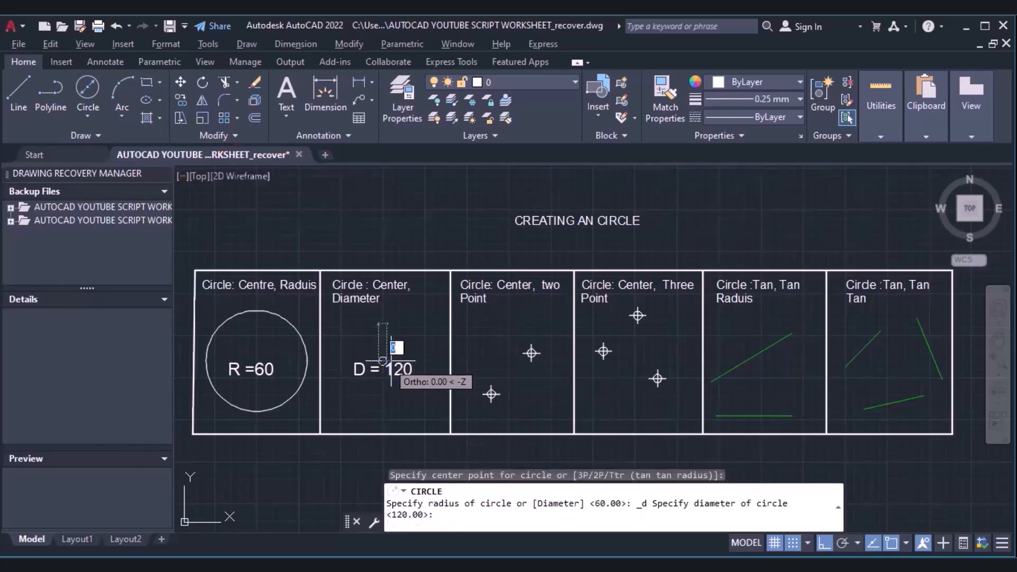
type("12")
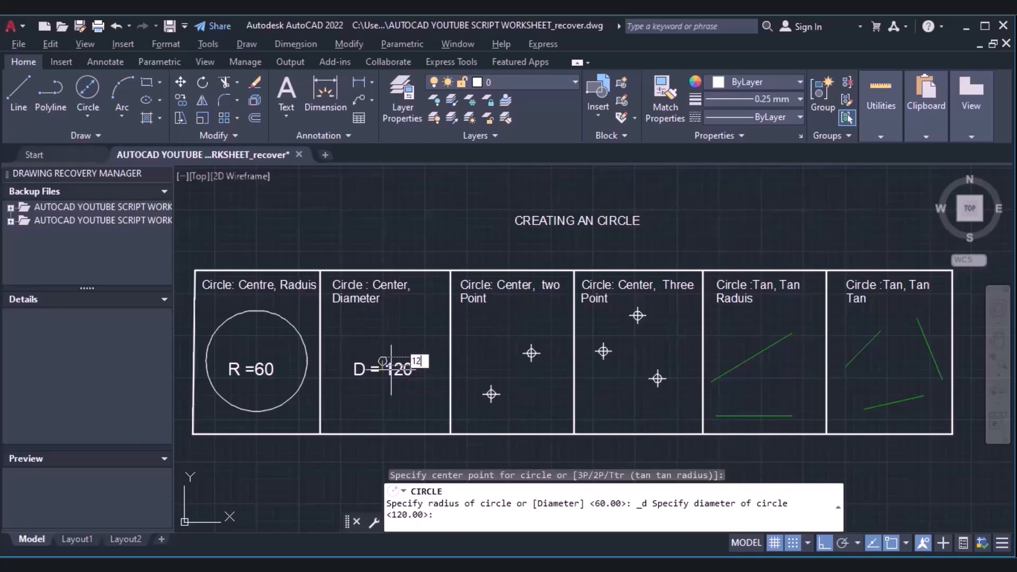
key("Return")
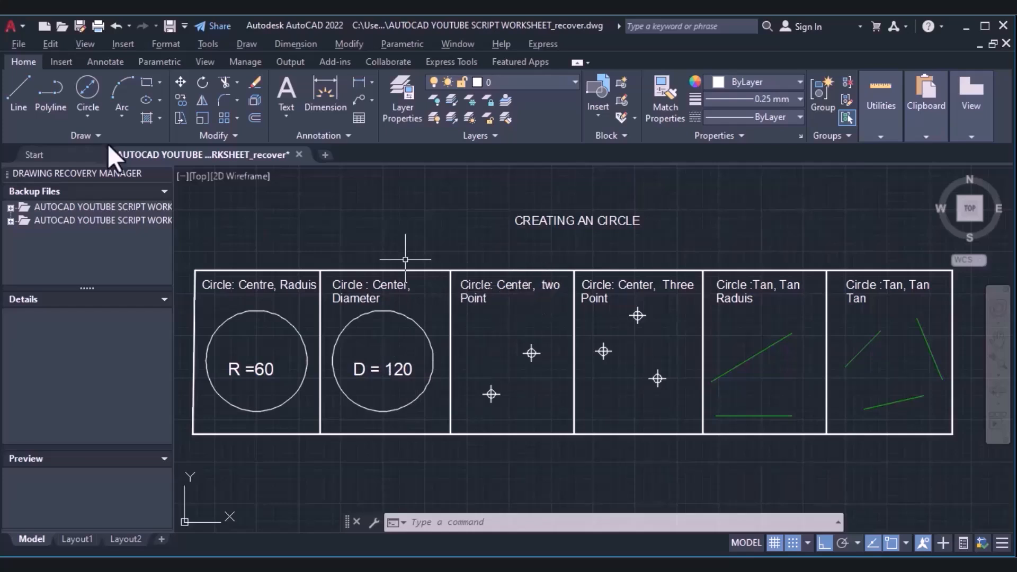
left_click(86, 112)
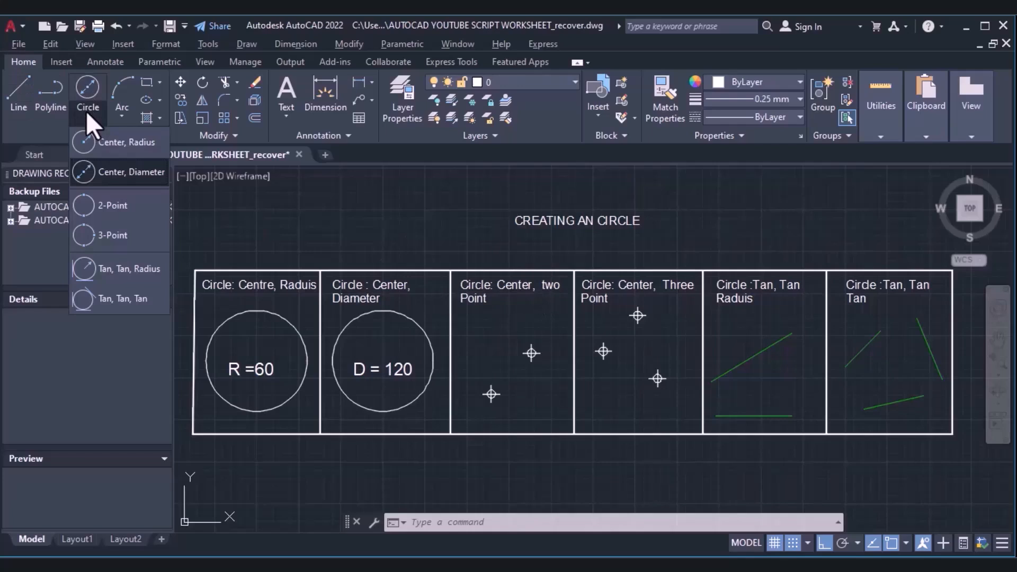
left_click(112, 207)
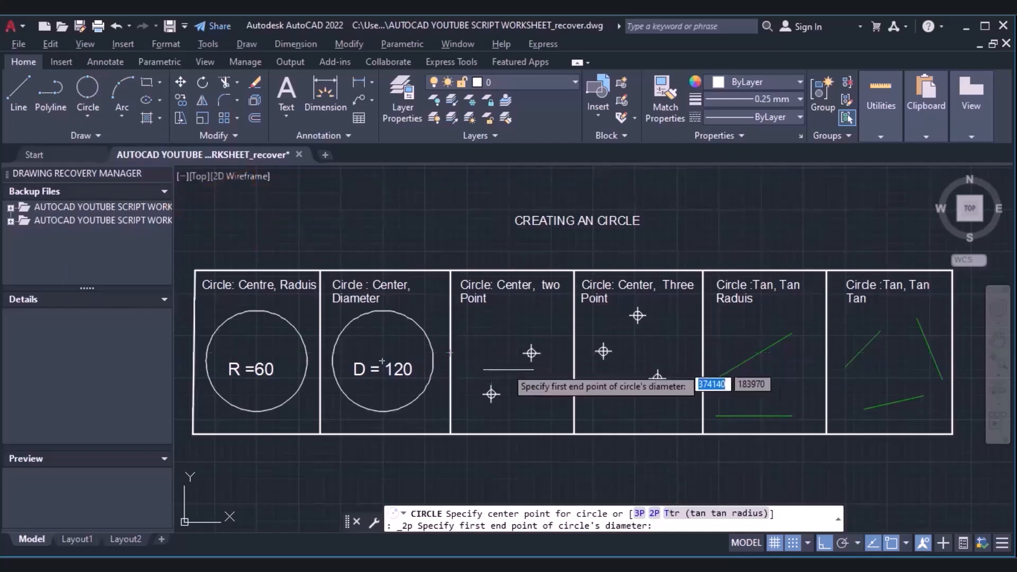
left_click(492, 395)
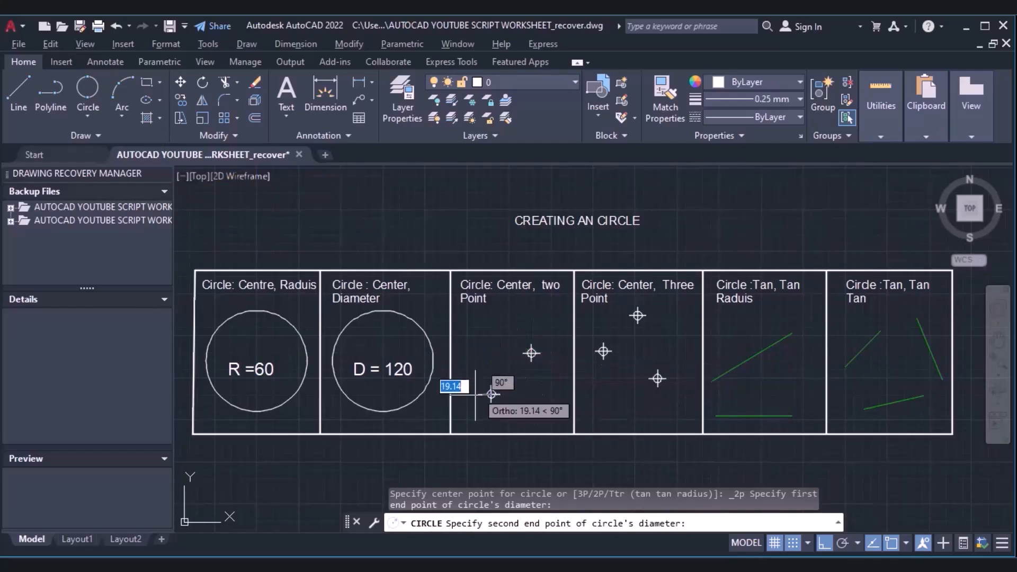
key("Escape")
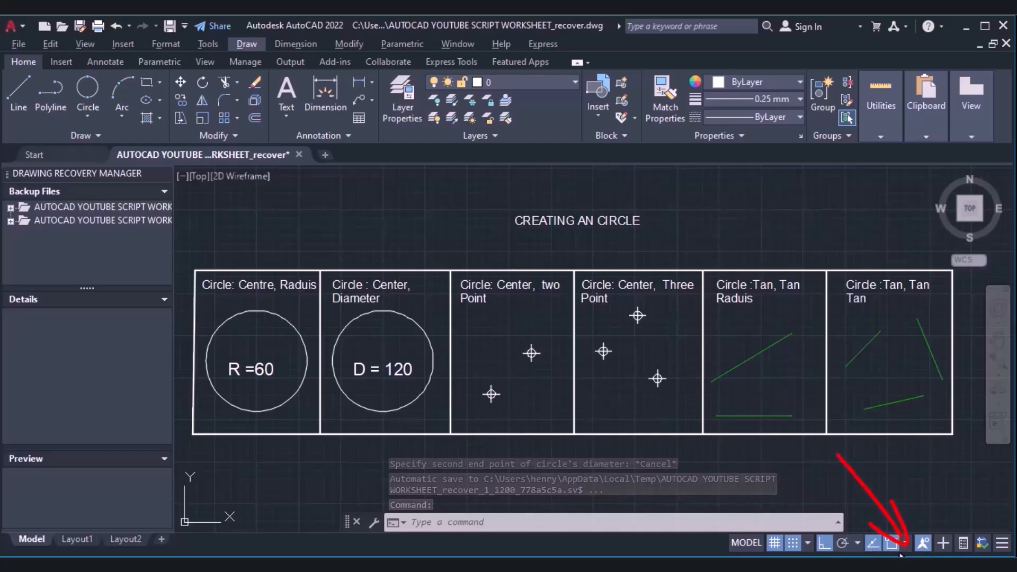
- Switch off the Endpoint, Midpoint, Center, Geometric Center, Quadrant and Nearest object snaps and enable only Node
left_click(1003, 546)
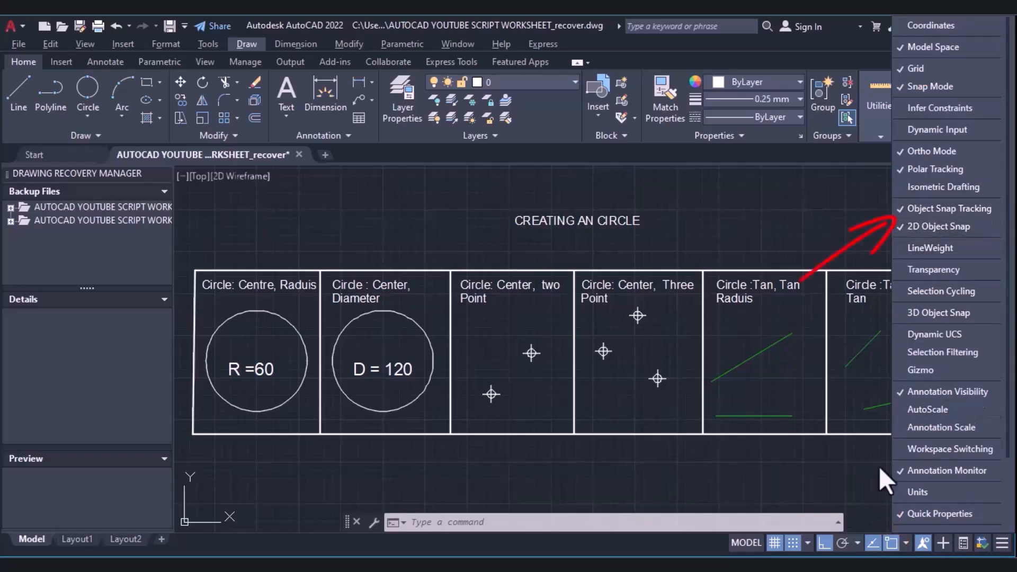
left_click(864, 489)
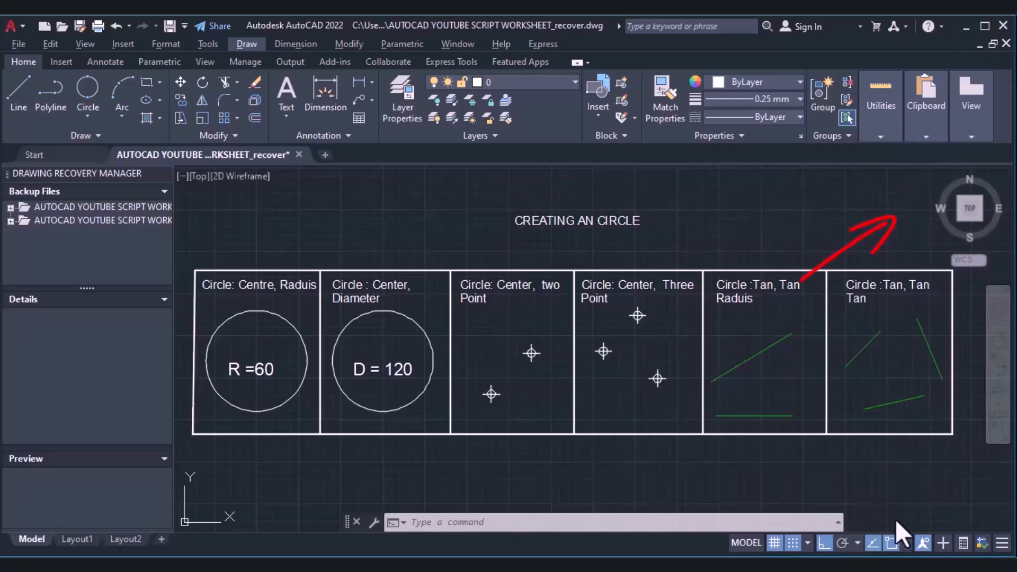
left_click(907, 544)
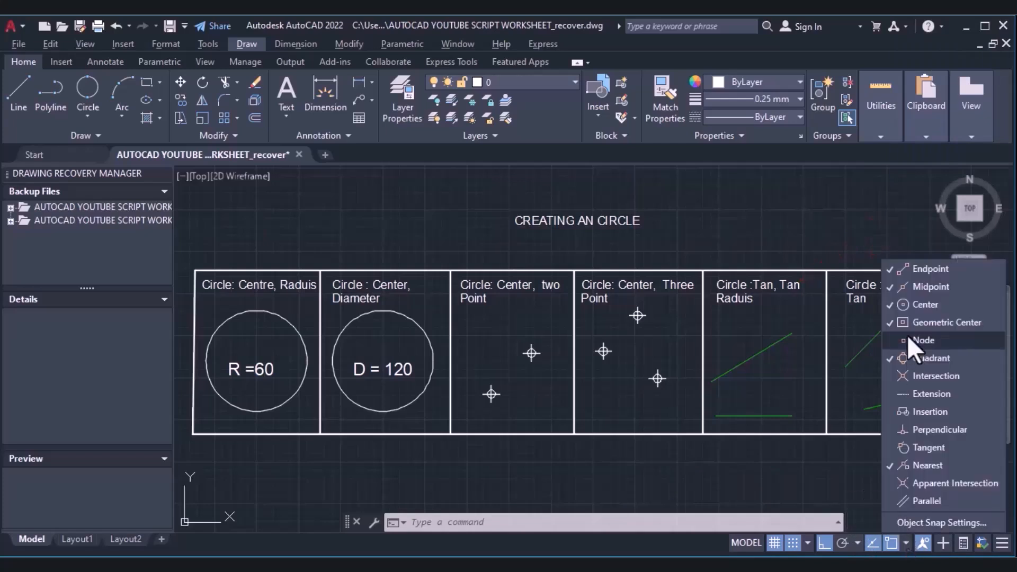
left_click(900, 268)
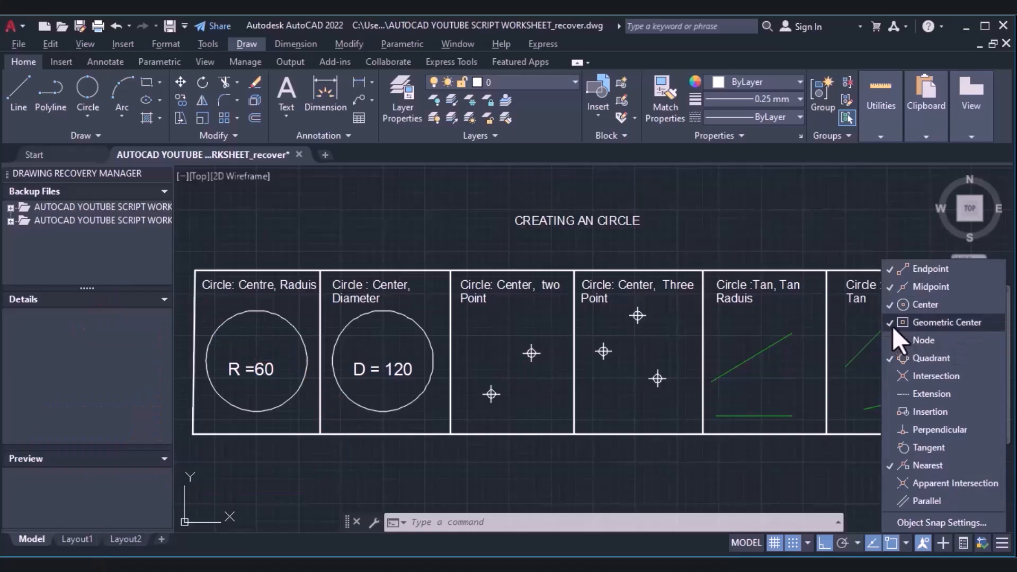
left_click(893, 326)
left_click(888, 310)
left_click(889, 292)
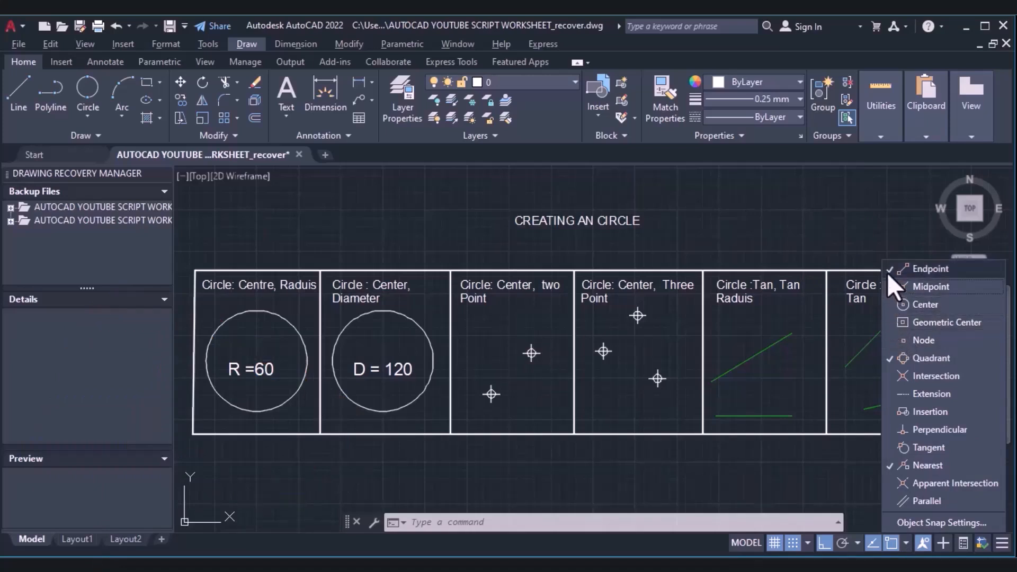
left_click(888, 272)
left_click(888, 359)
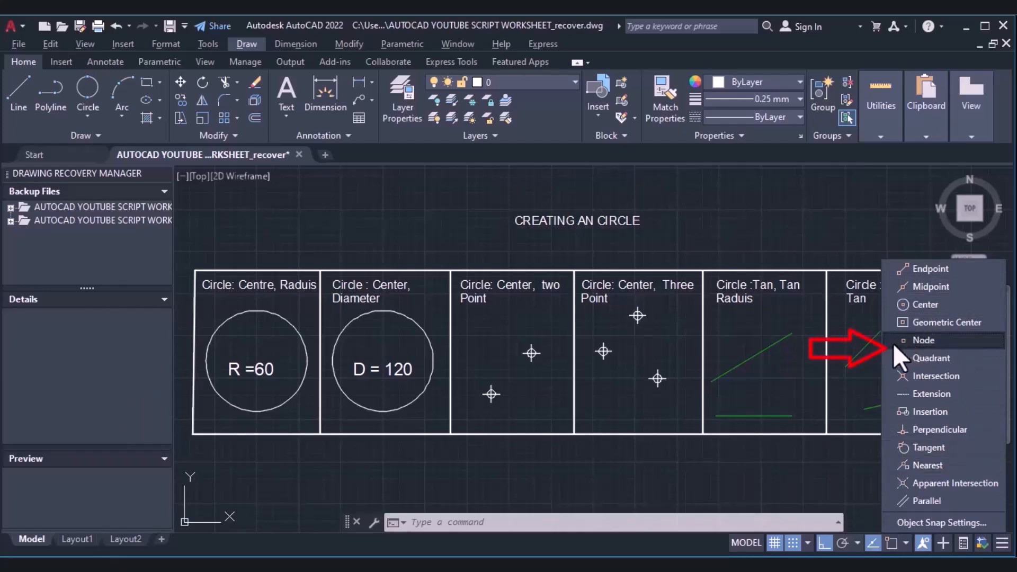
left_click(793, 476)
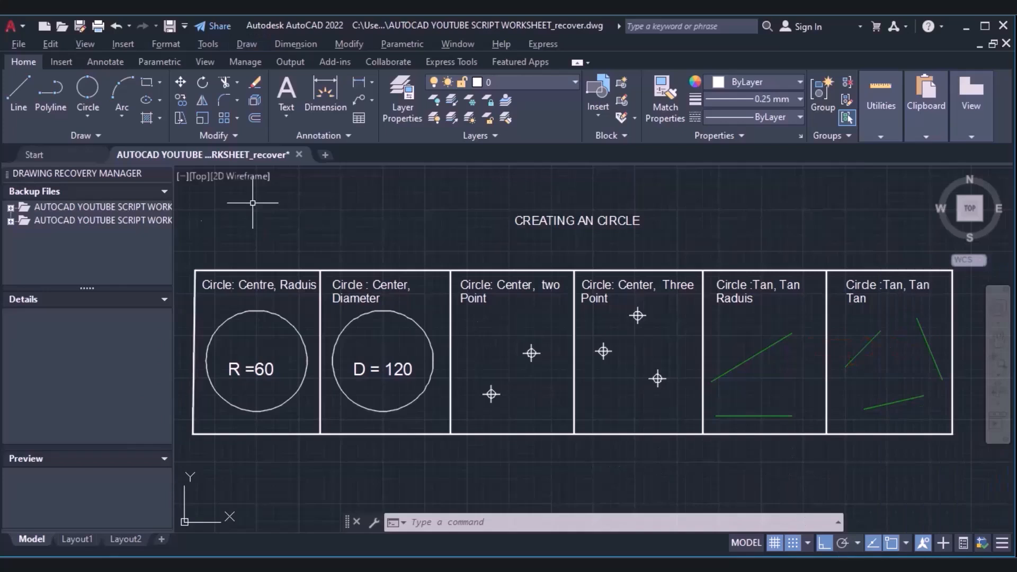
- Draw a 2-Point circle whose diameter runs from the lower to the upper point marker in the third table cell
left_click(88, 116)
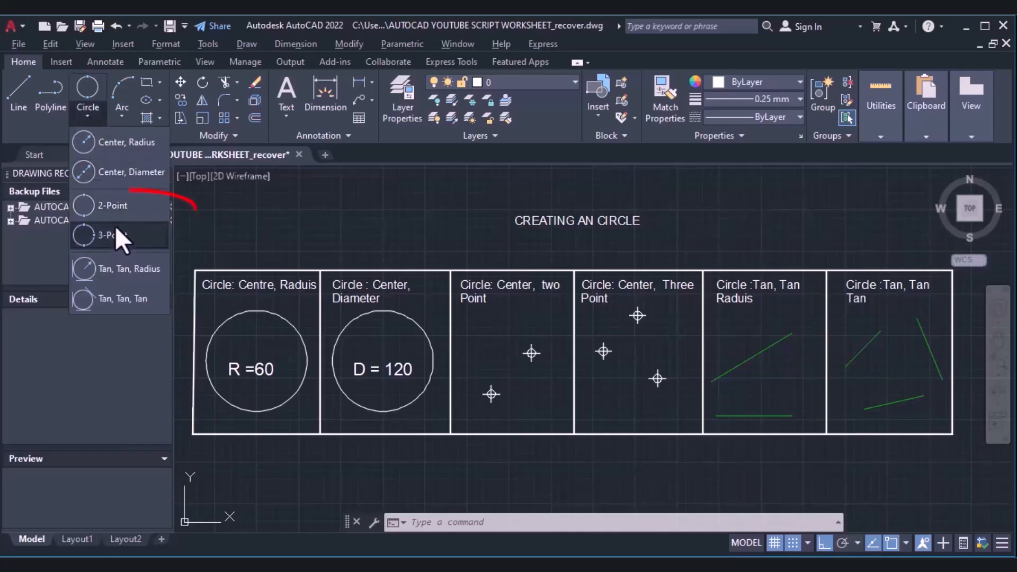
left_click(109, 207)
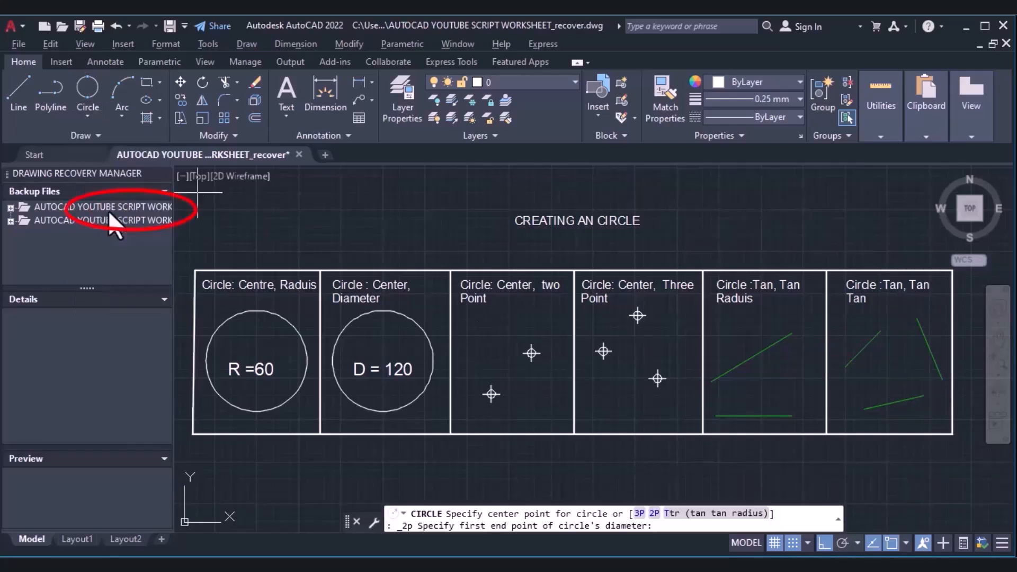
left_click(491, 395)
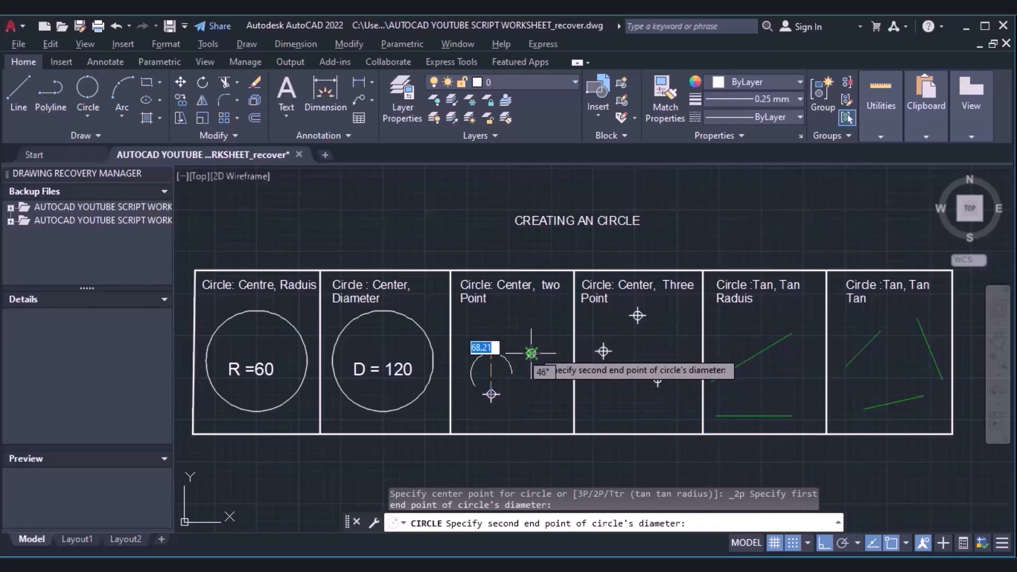
left_click(532, 353)
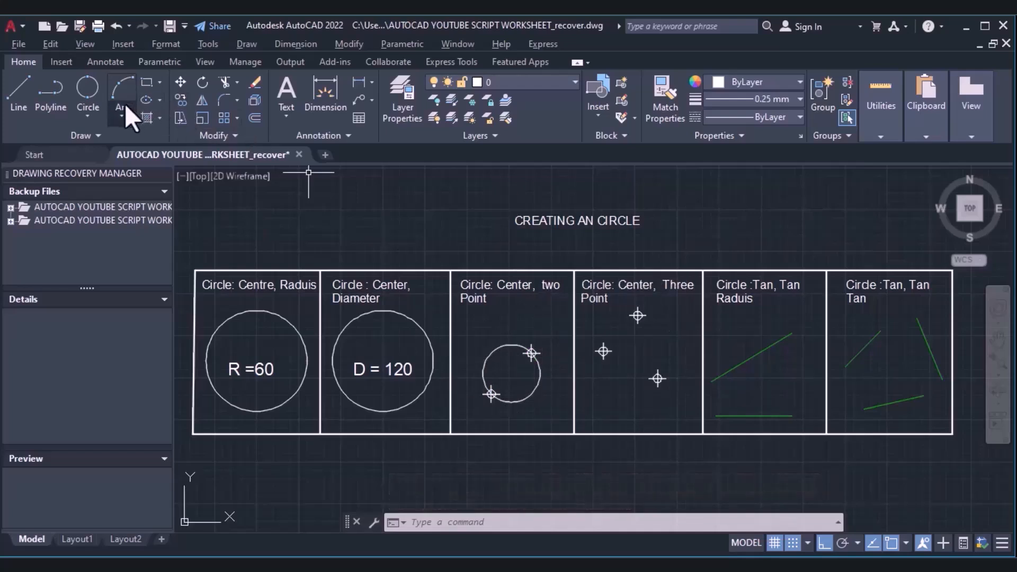
- Draw a 3-Point circle through the three point markers in the fourth table cell
left_click(89, 115)
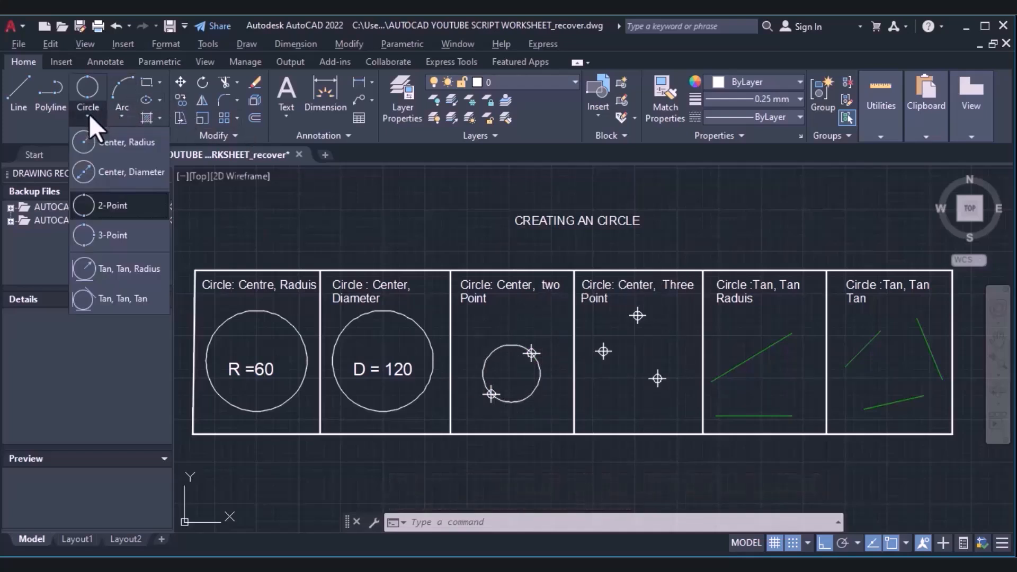
left_click(100, 233)
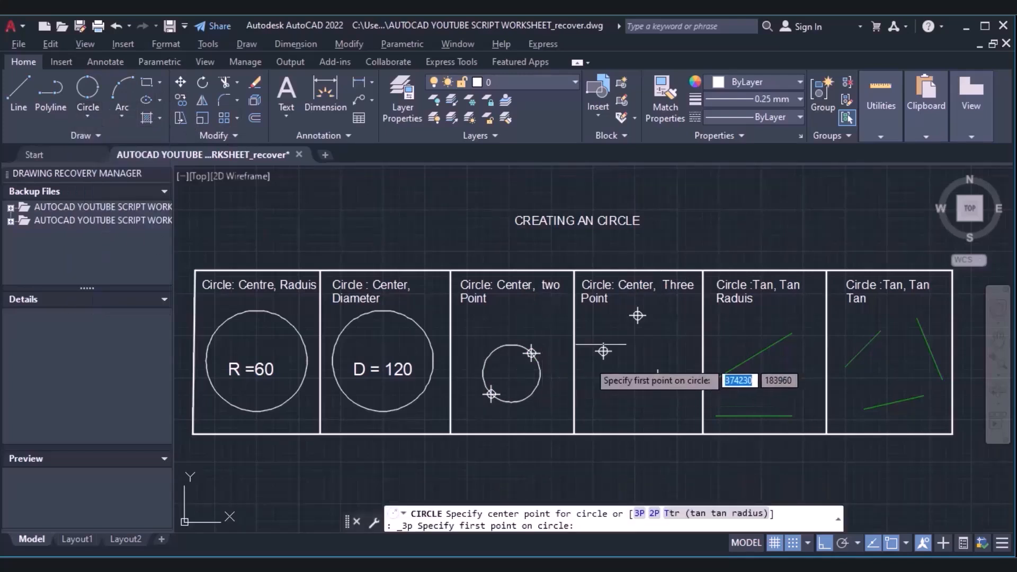
left_click(638, 315)
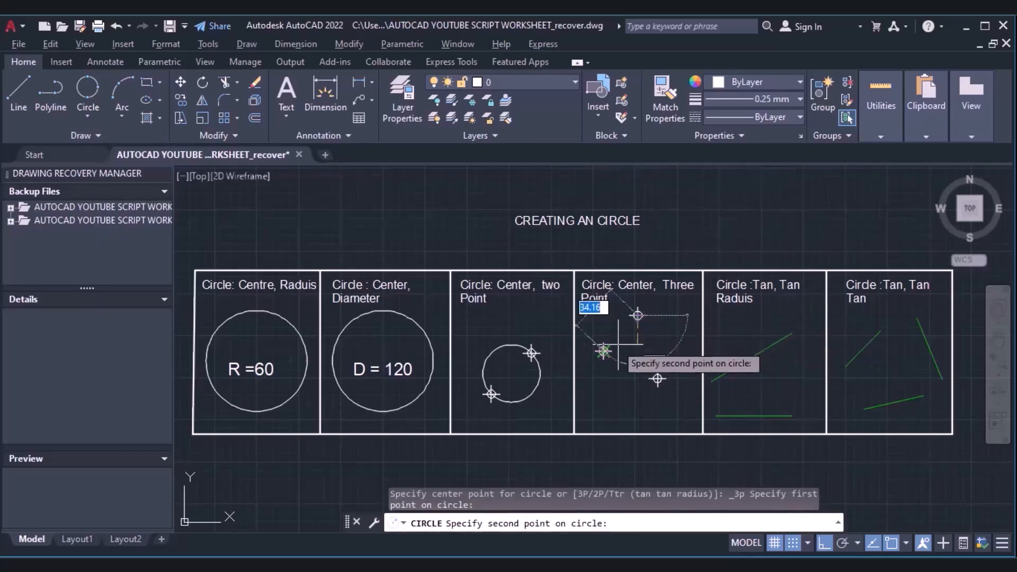
left_click(604, 350)
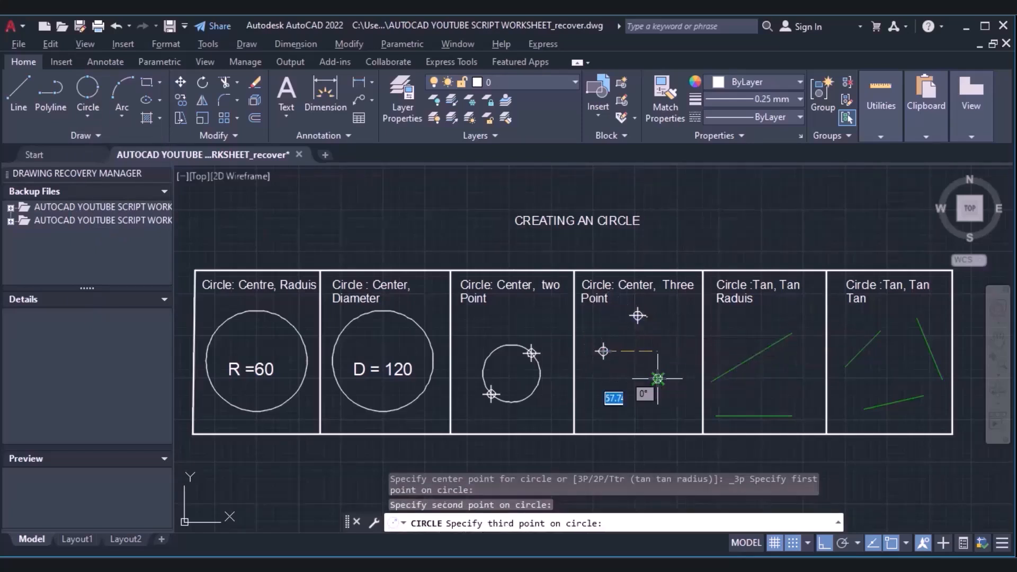
left_click(658, 378)
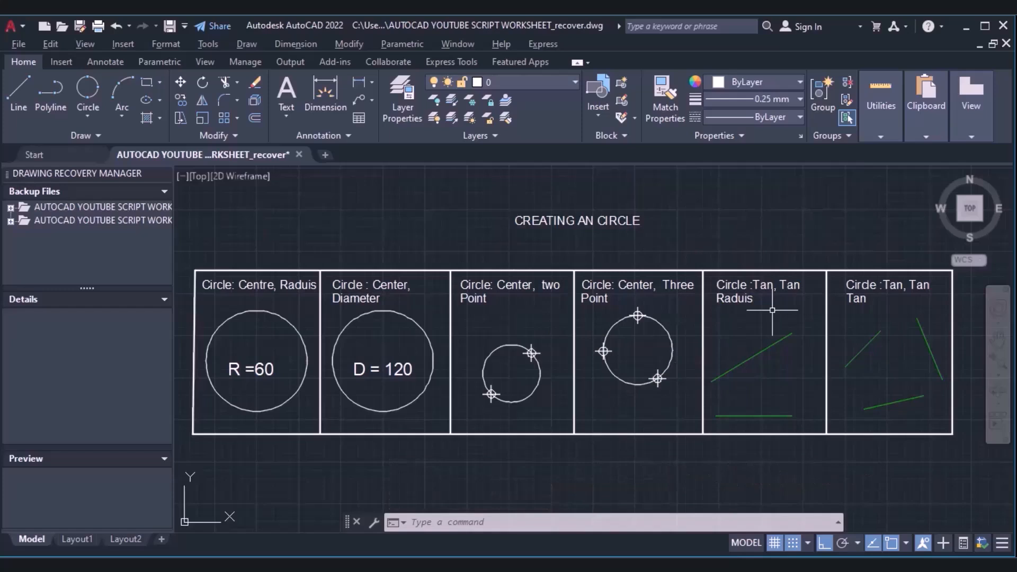
- Draw a Tan, Tan, Radius circle with a radius of 25, tangent to the two green lines in the fifth table cell
left_click(85, 114)
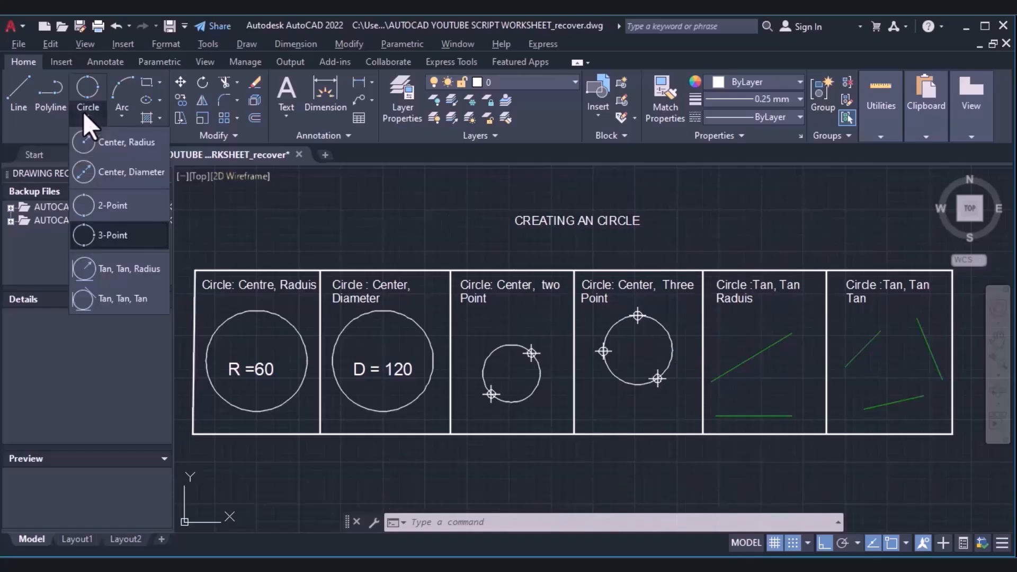
left_click(116, 271)
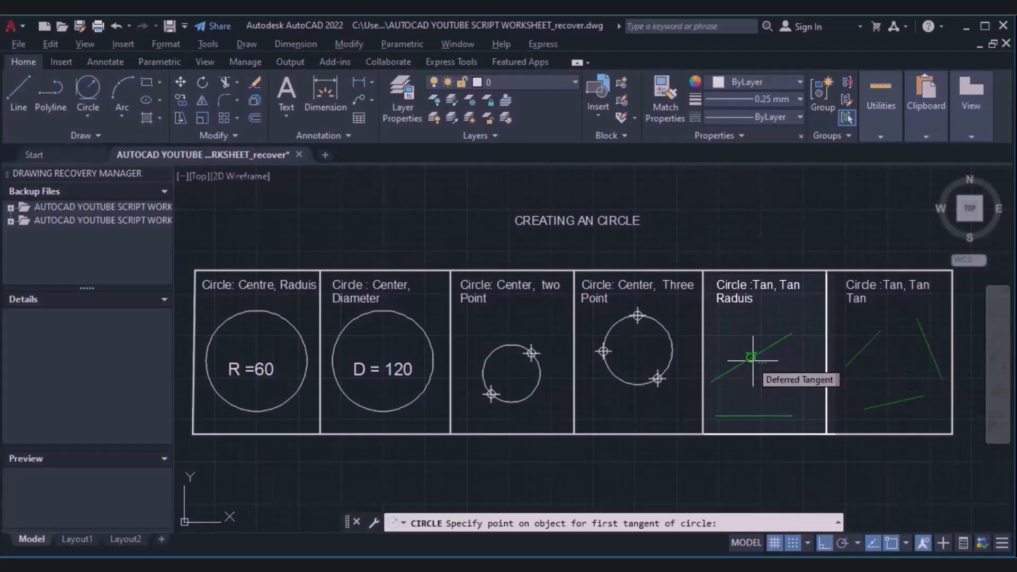
left_click(753, 361)
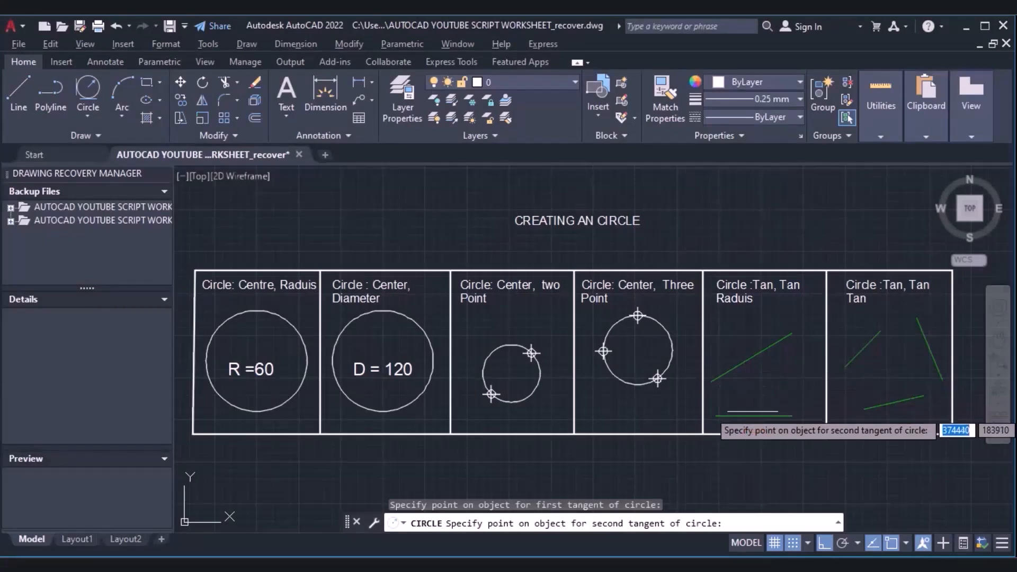
left_click(761, 416)
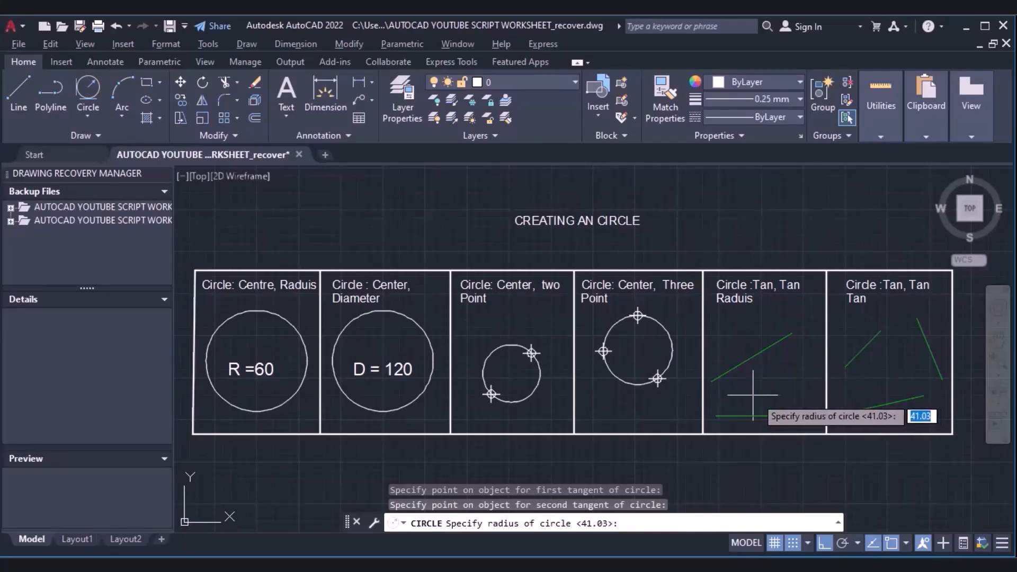
type("25")
key("Return")
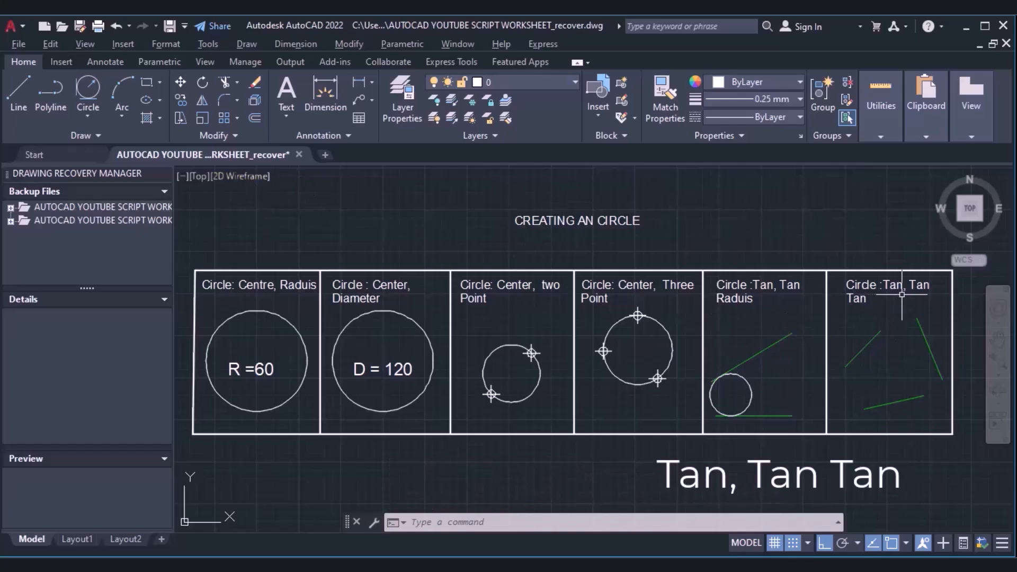
- Draw a Tan, Tan, Tan circle tangent to the three green lines in the sixth table cell
left_click(87, 109)
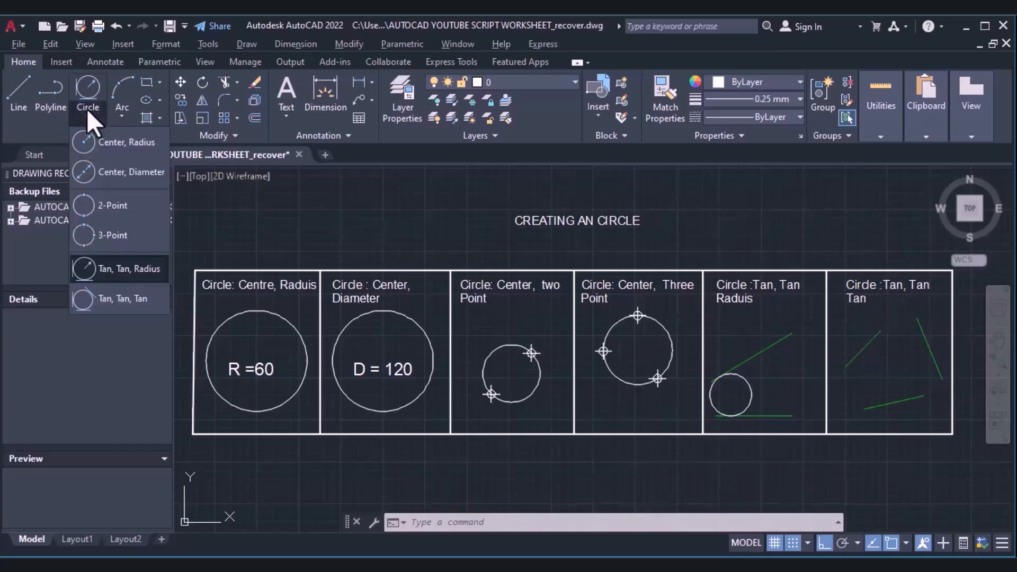
left_click(108, 301)
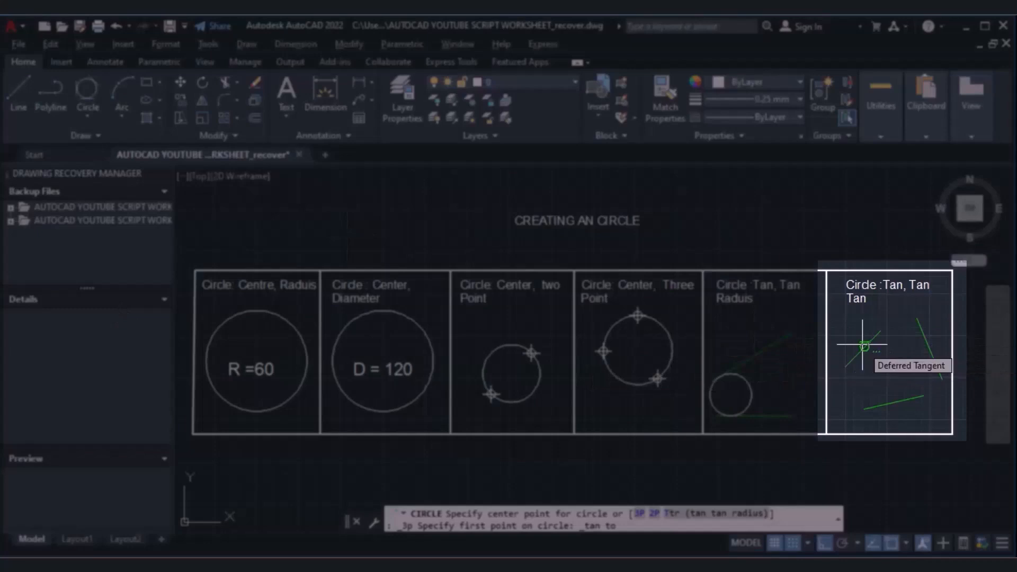
left_click(863, 345)
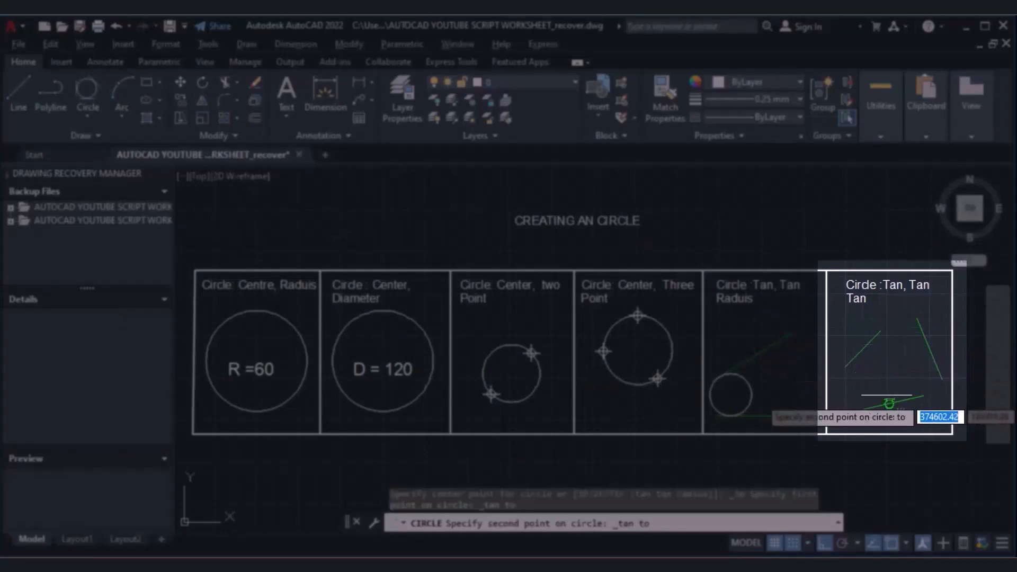
left_click(896, 402)
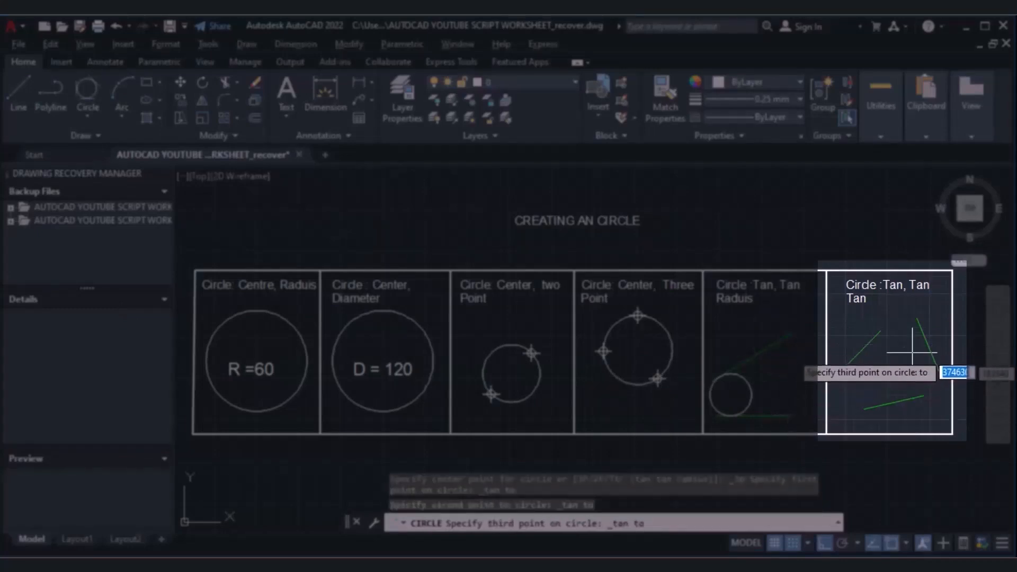
left_click(931, 353)
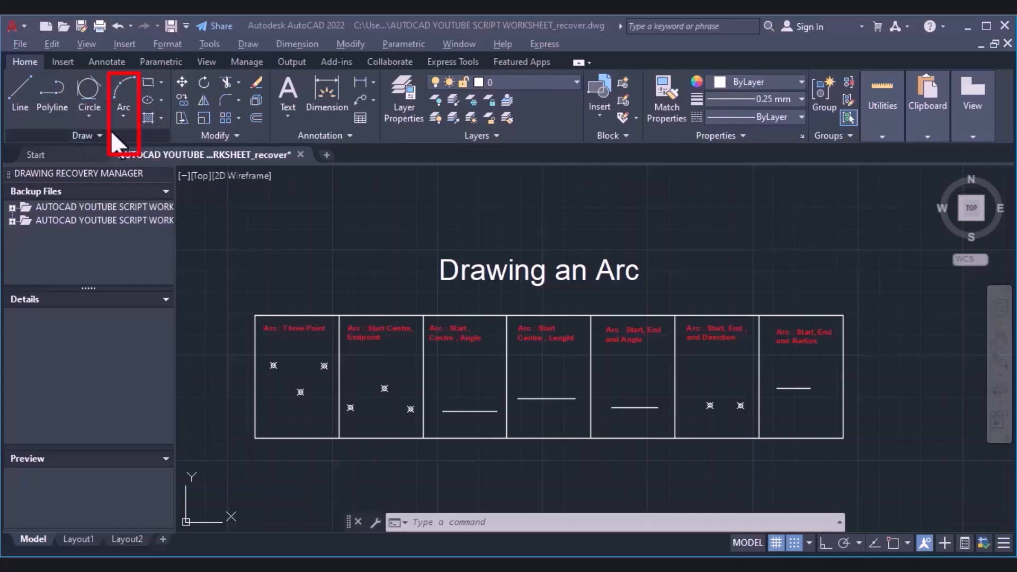
- Examine the alternative ways of starting the Arc command, including the command suggestions for ARC
left_click(245, 47)
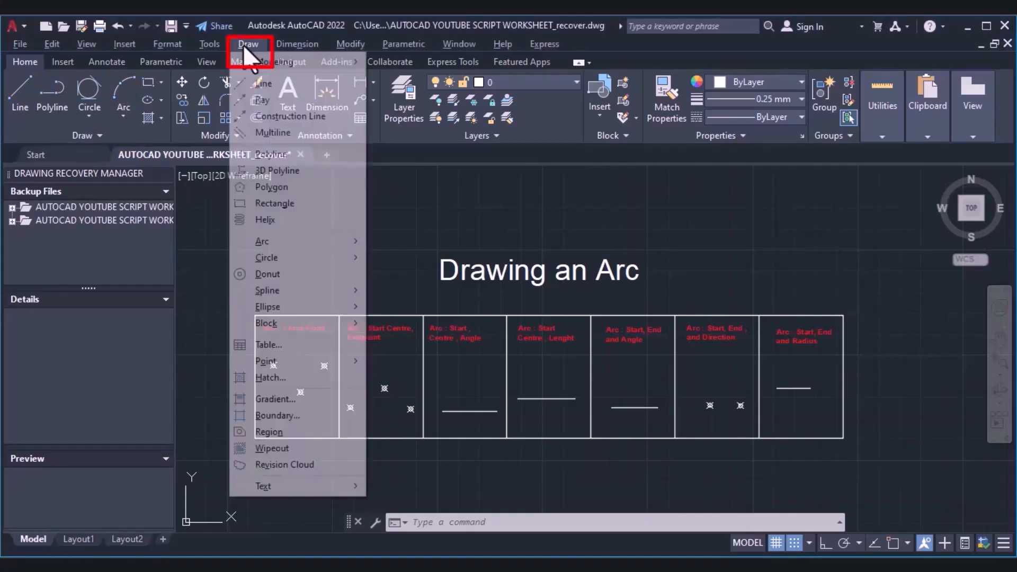
mouse_move(280, 258)
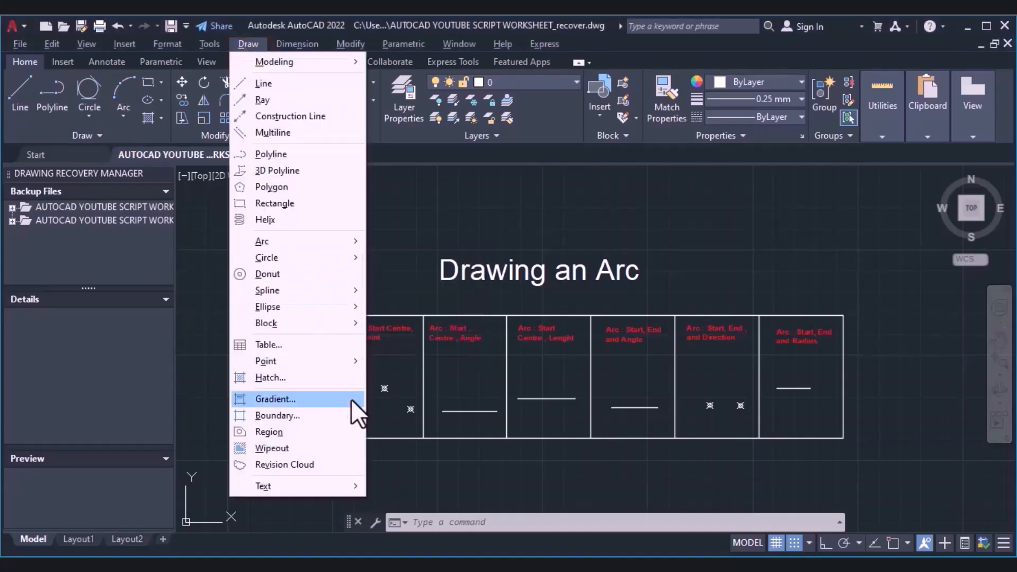
left_click(460, 522)
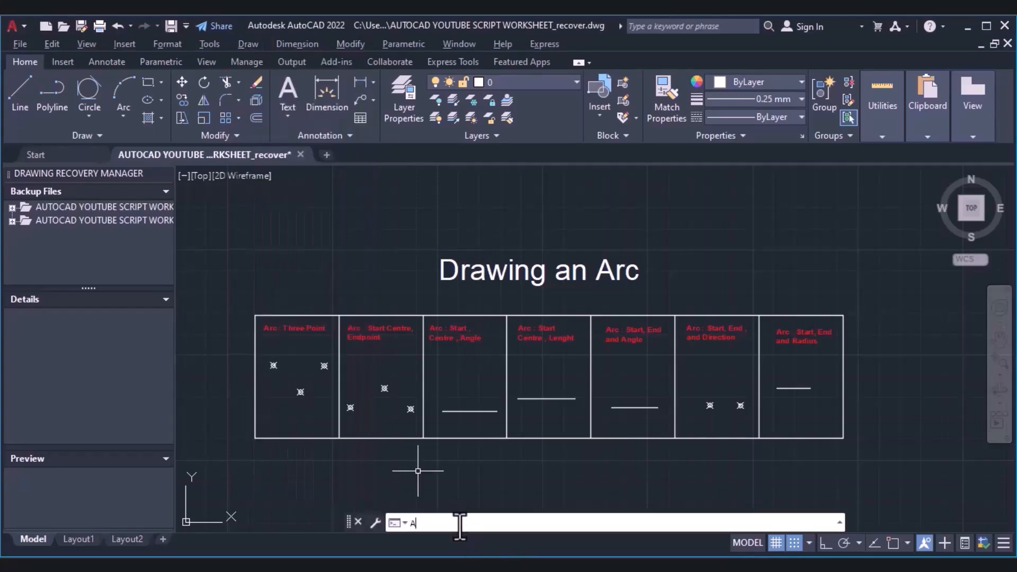
type("AR")
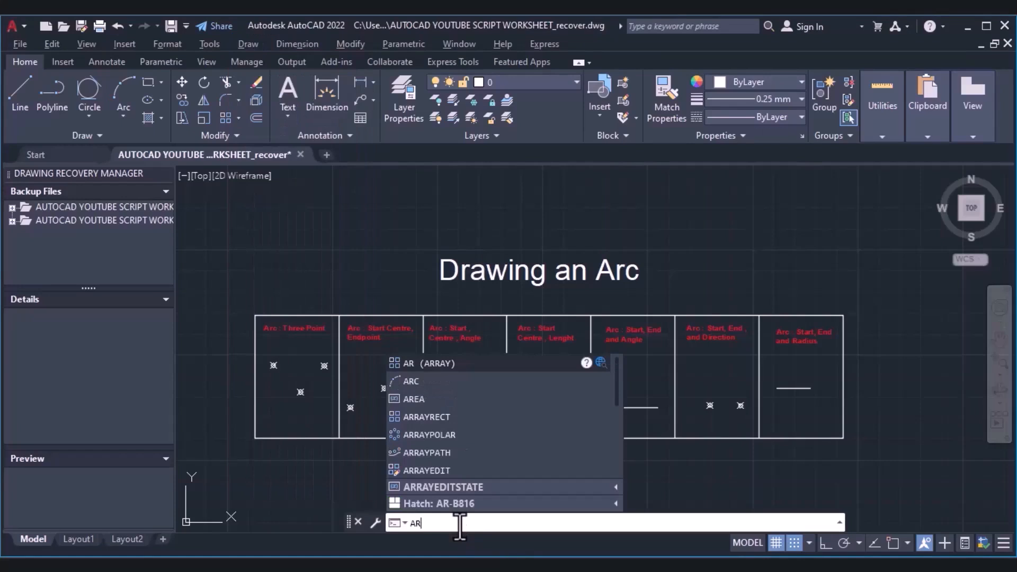
type("C")
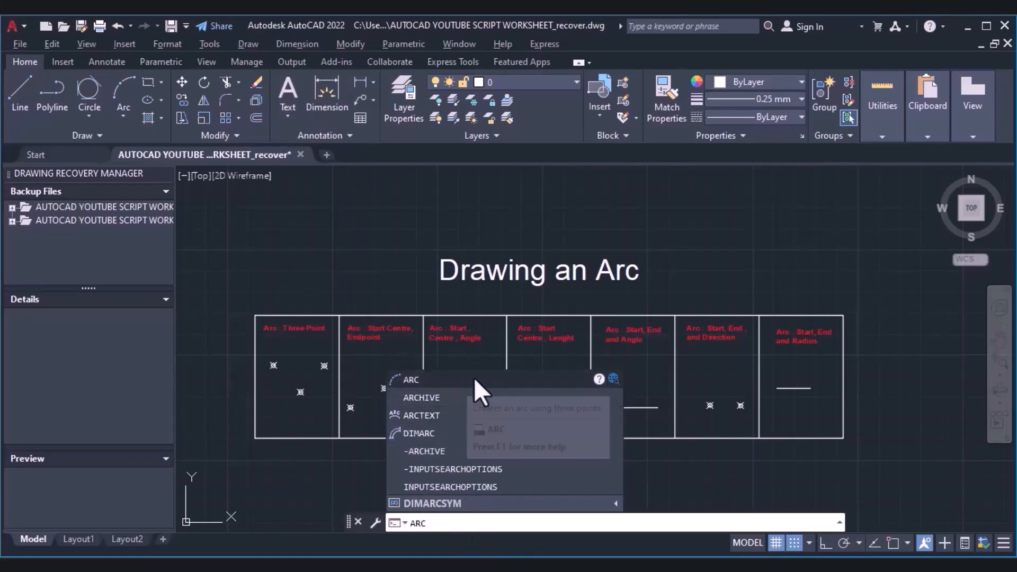
key("Down")
key("Down")
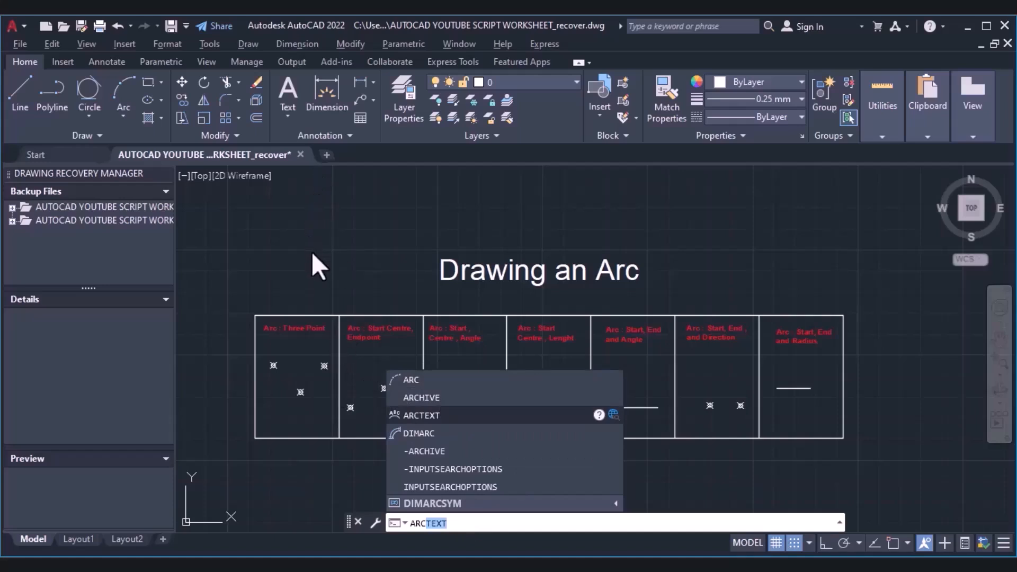
left_click(317, 269)
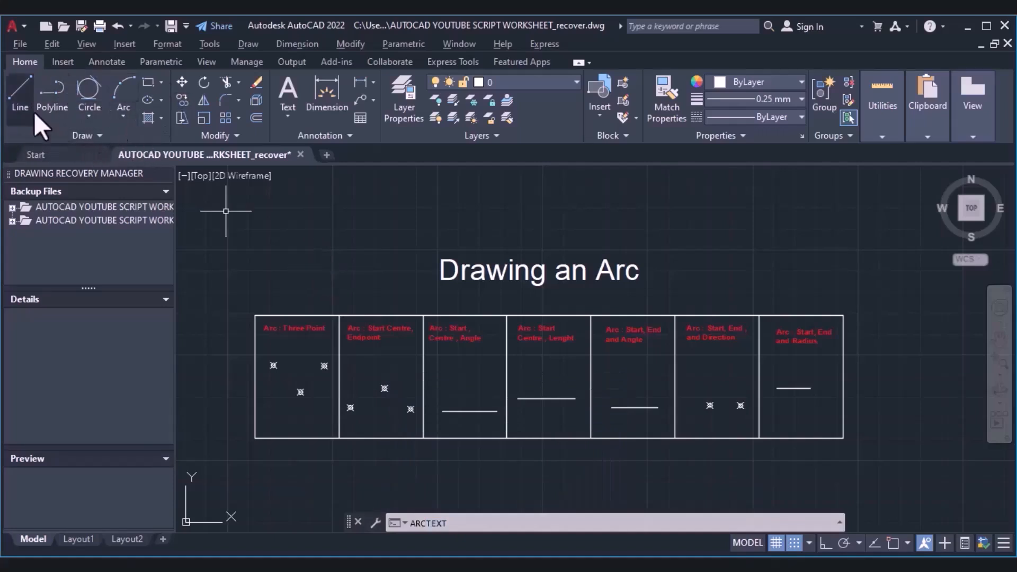
- Start a 3-Point arc, switch off the Center snap to leave only Node, and turn on object snapping and object snap tracking
left_click(126, 116)
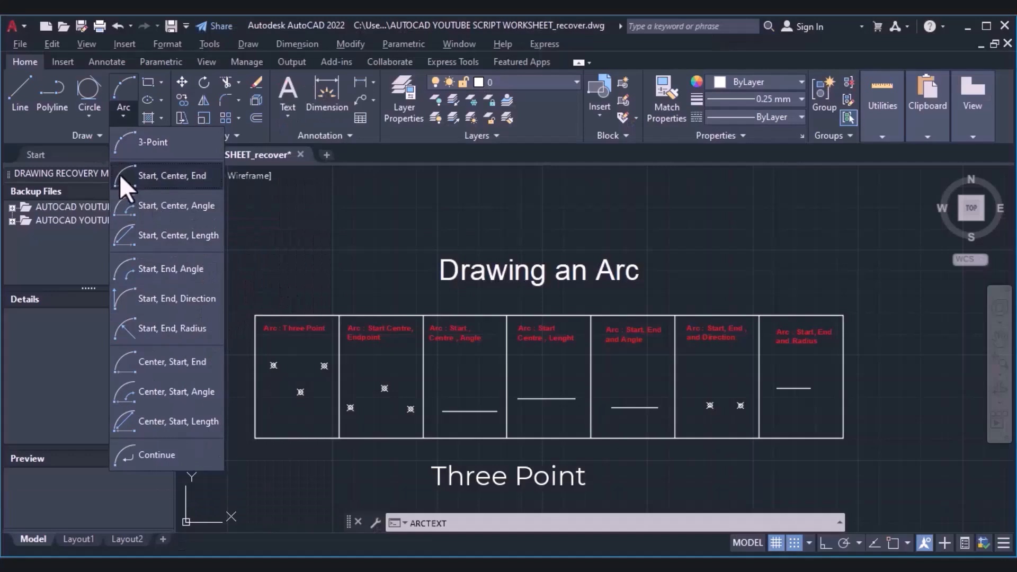
left_click(142, 153)
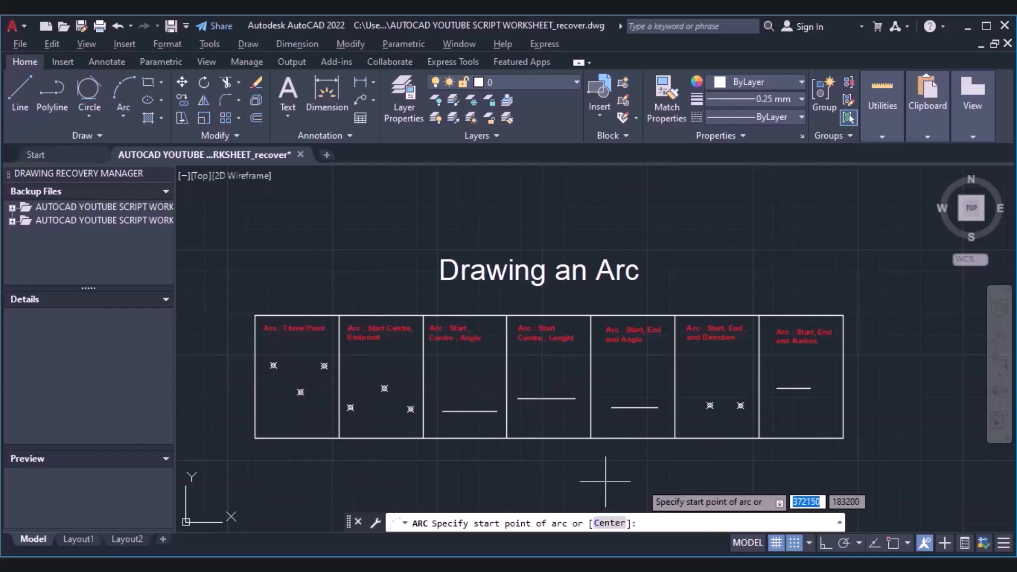
left_click(906, 547)
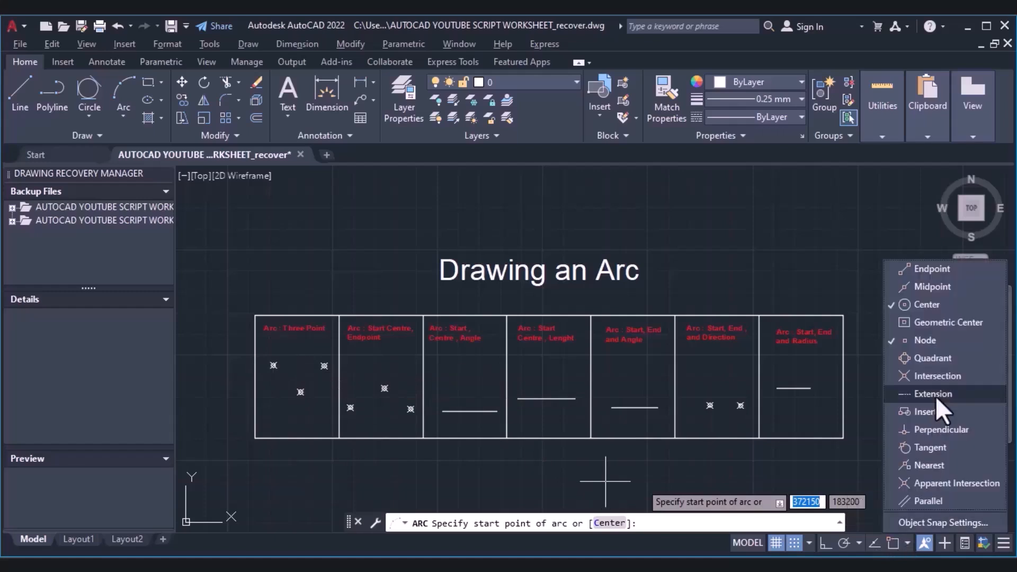
left_click(904, 305)
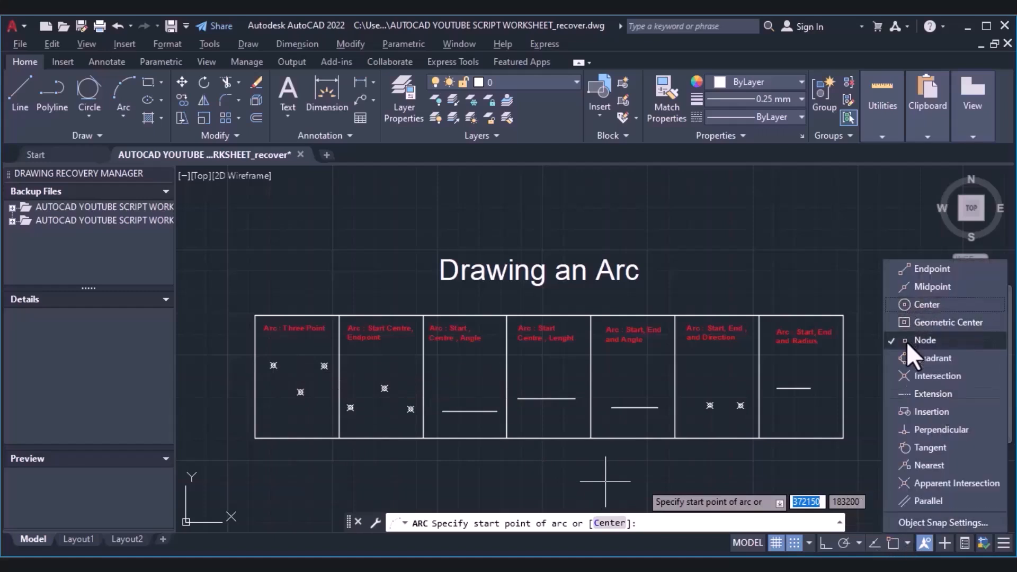
left_click(894, 549)
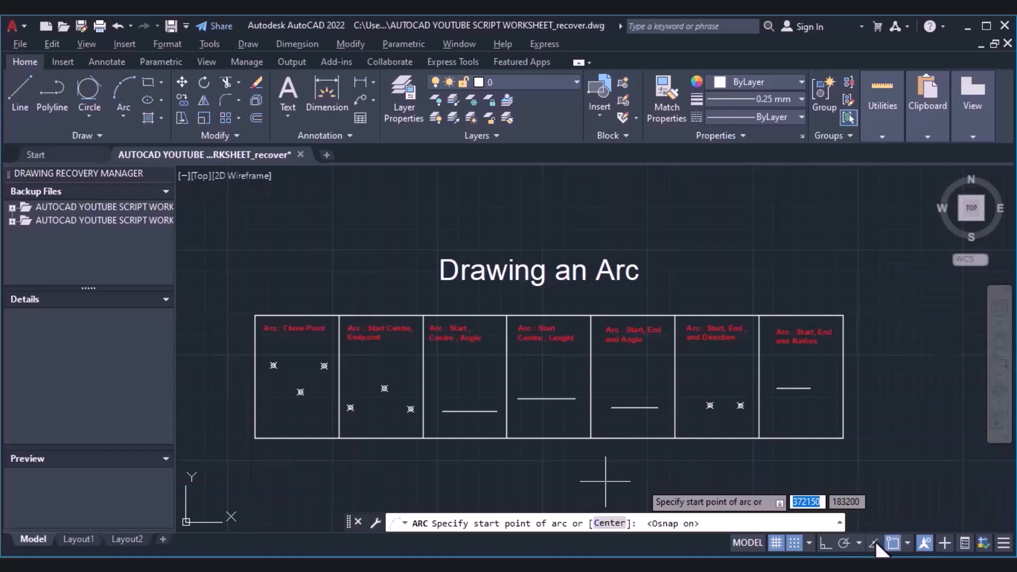
left_click(875, 543)
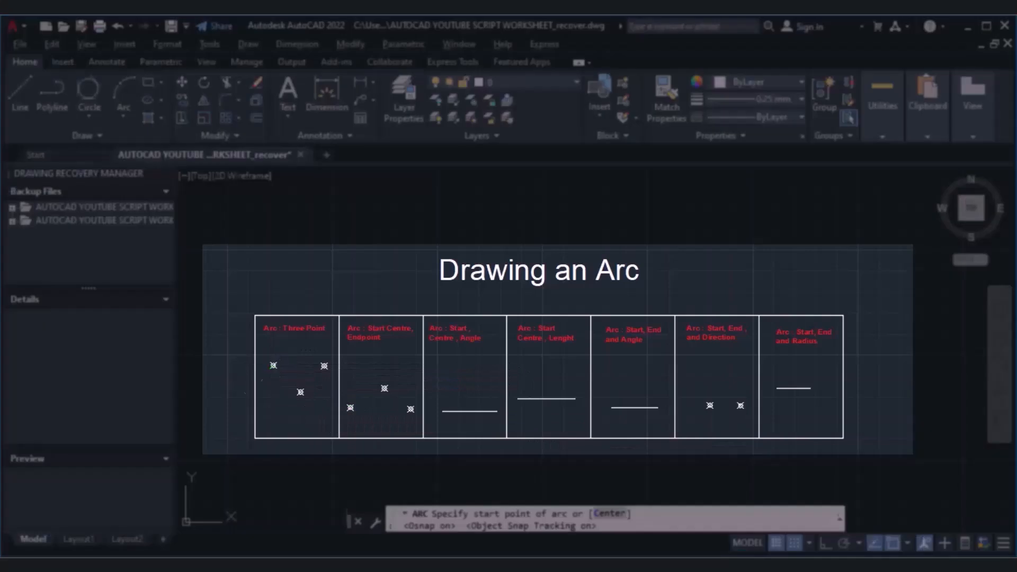
- Draw the 3-Point arc from the upper-left marker through the upper-right marker to the lower marker in the first table cell
left_click(274, 365)
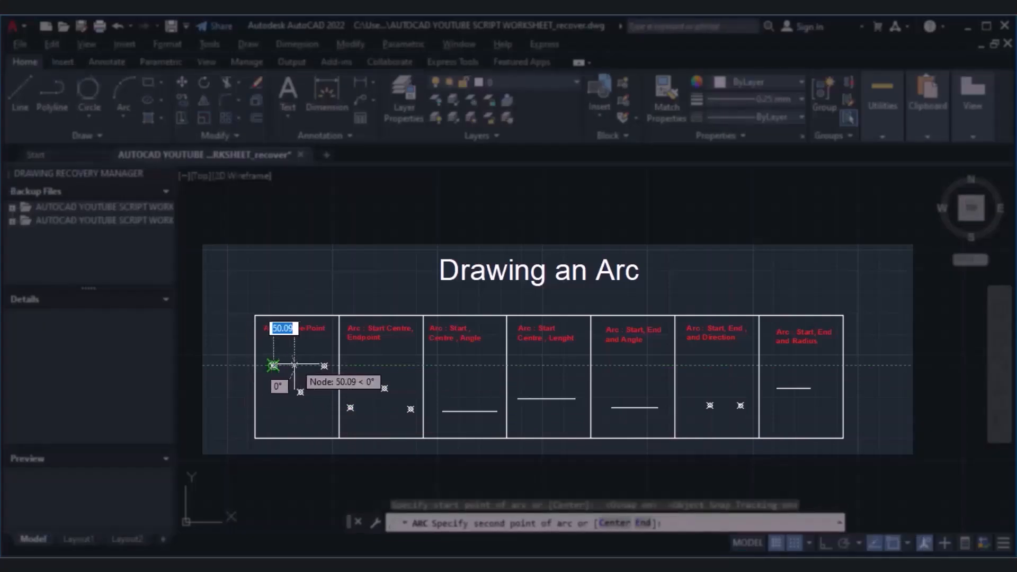
left_click(325, 366)
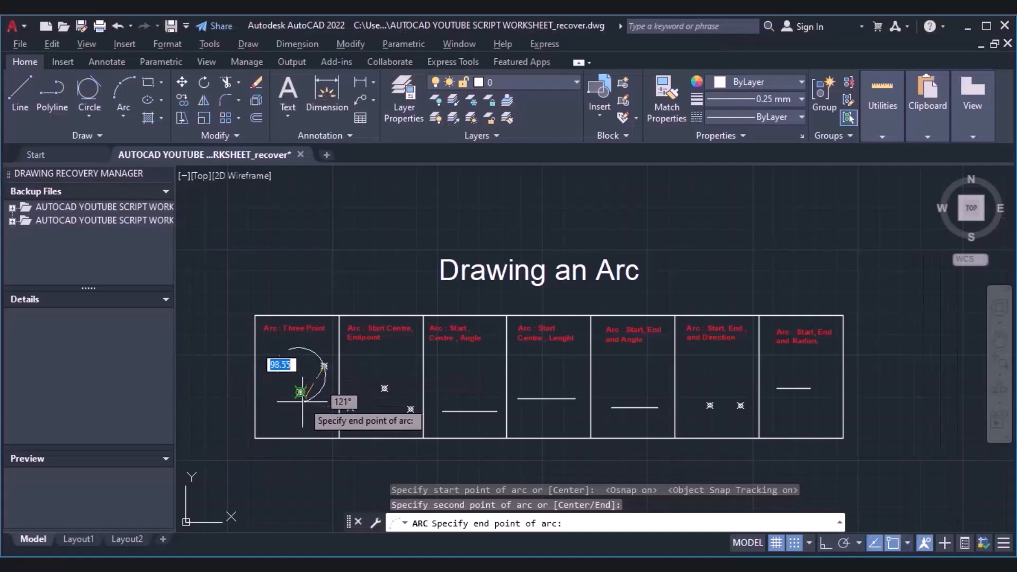
left_click(300, 392)
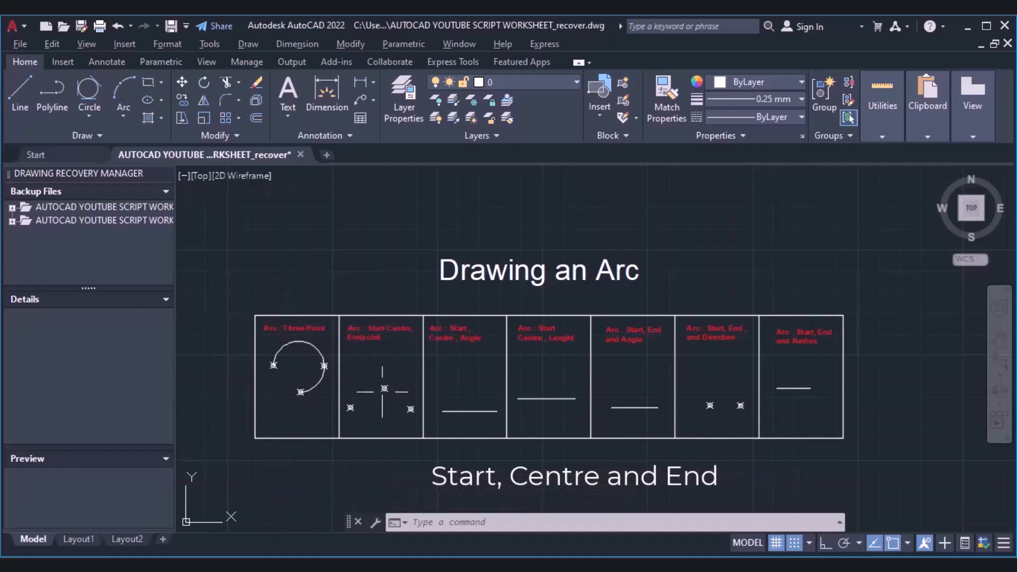
- Delete the point markers in the second table cell and draw a horizontal line 120 long in their place
key("Delete")
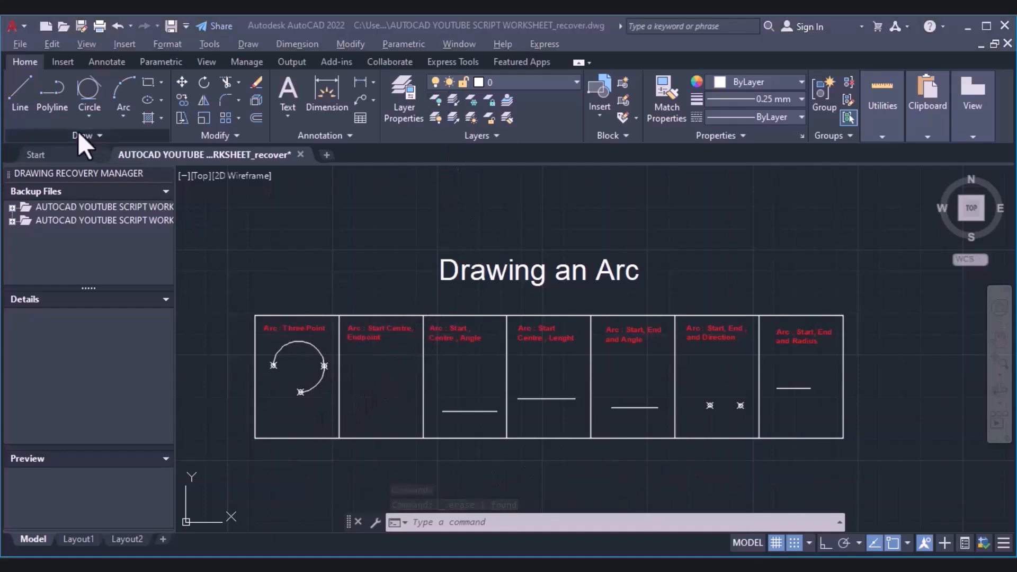
left_click(21, 84)
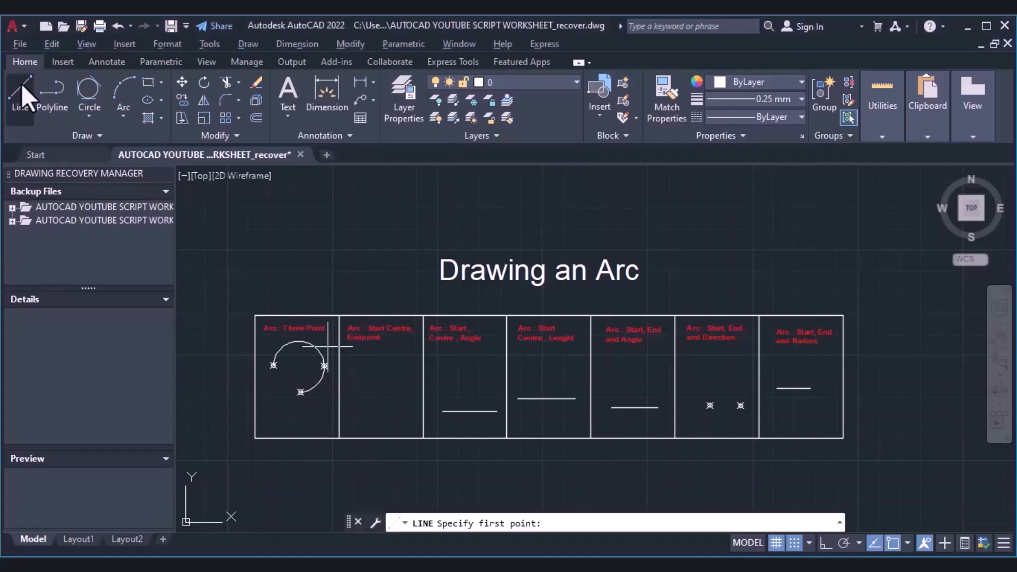
left_click(353, 397)
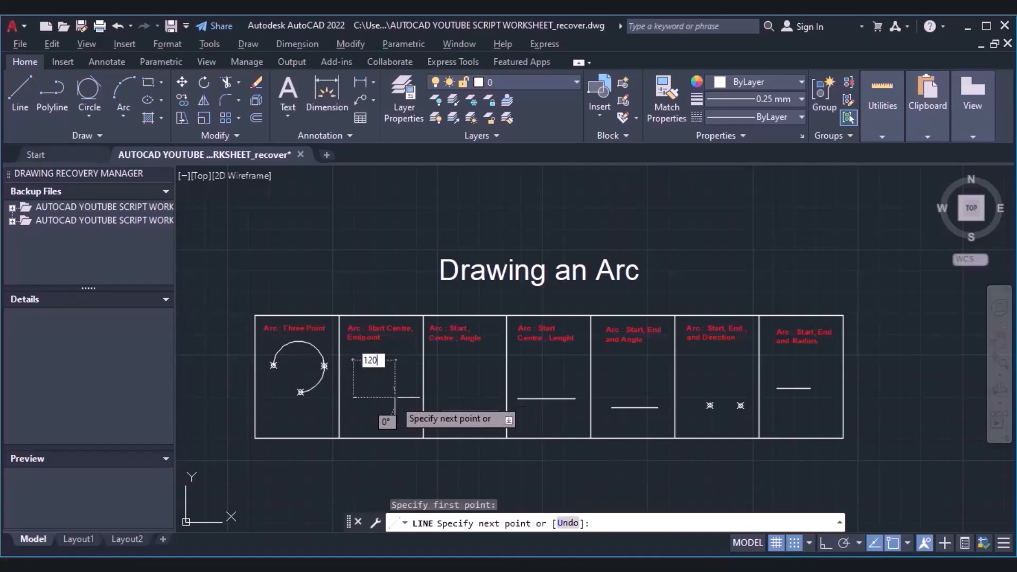
type("120")
key("Return")
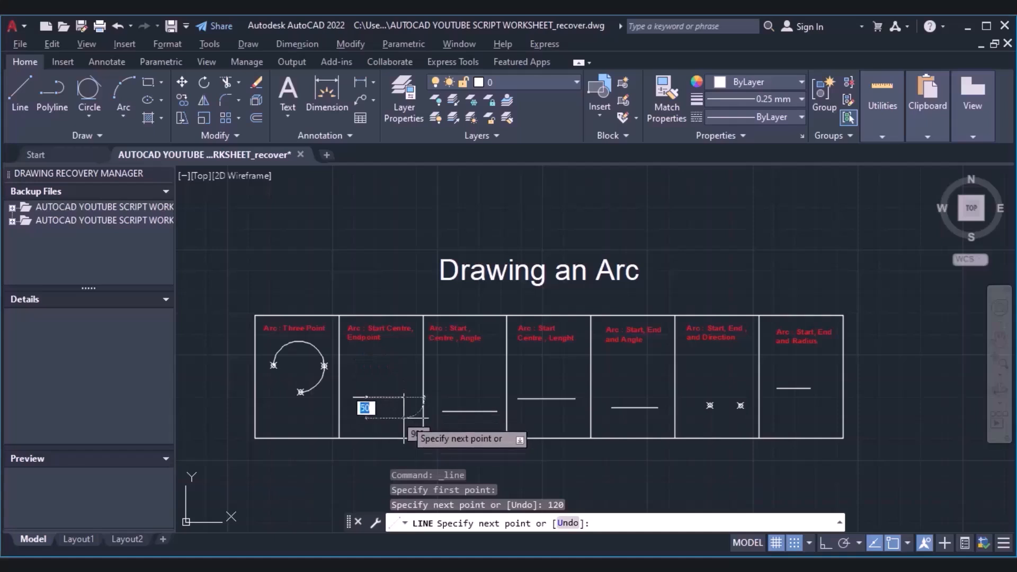
key("Escape")
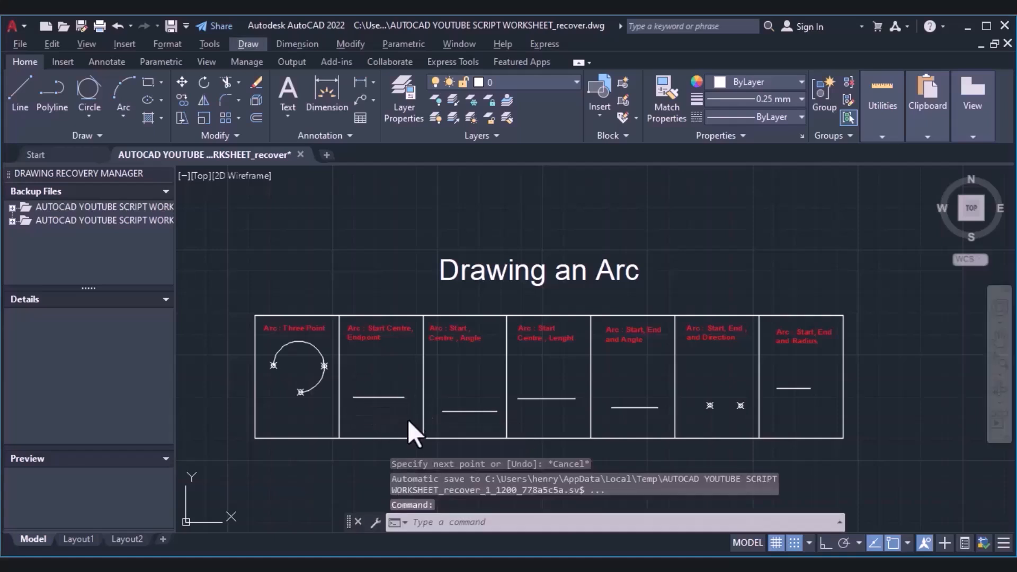
- Select the horizontal line in the second table cell and enable the Endpoint and Midpoint object snaps alongside Node
left_click(386, 387)
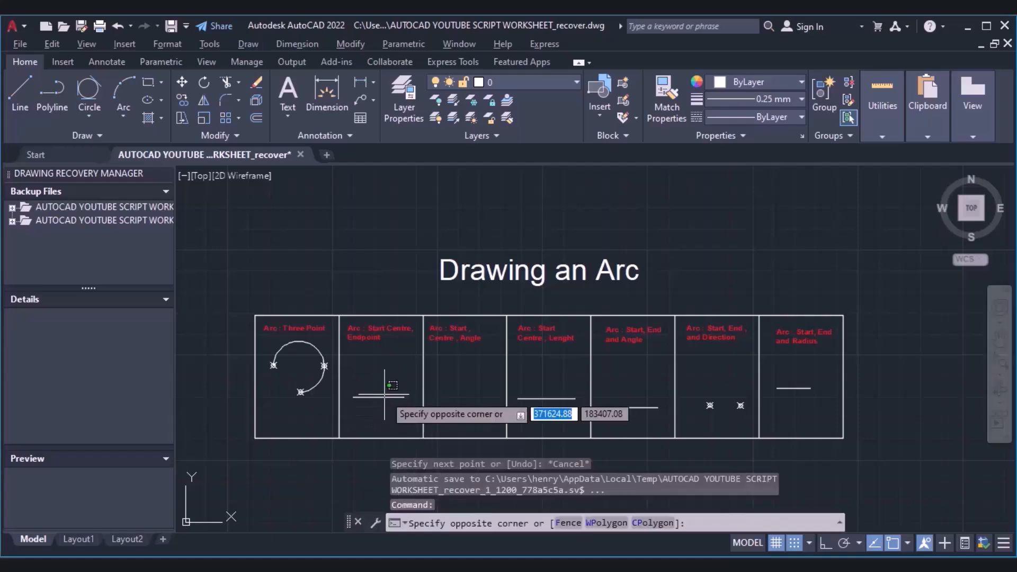
left_click(378, 398)
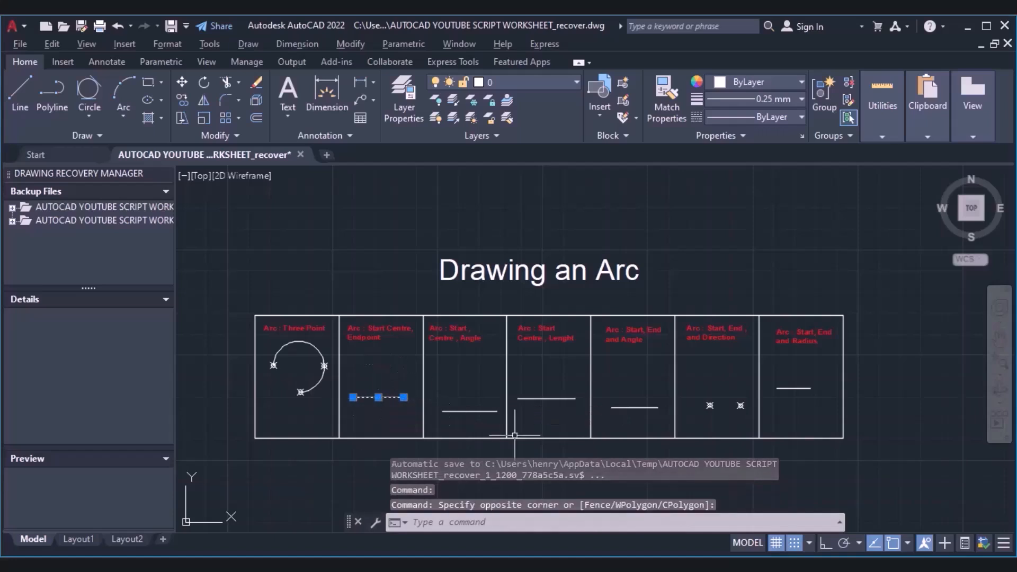
left_click(900, 547)
left_click(900, 546)
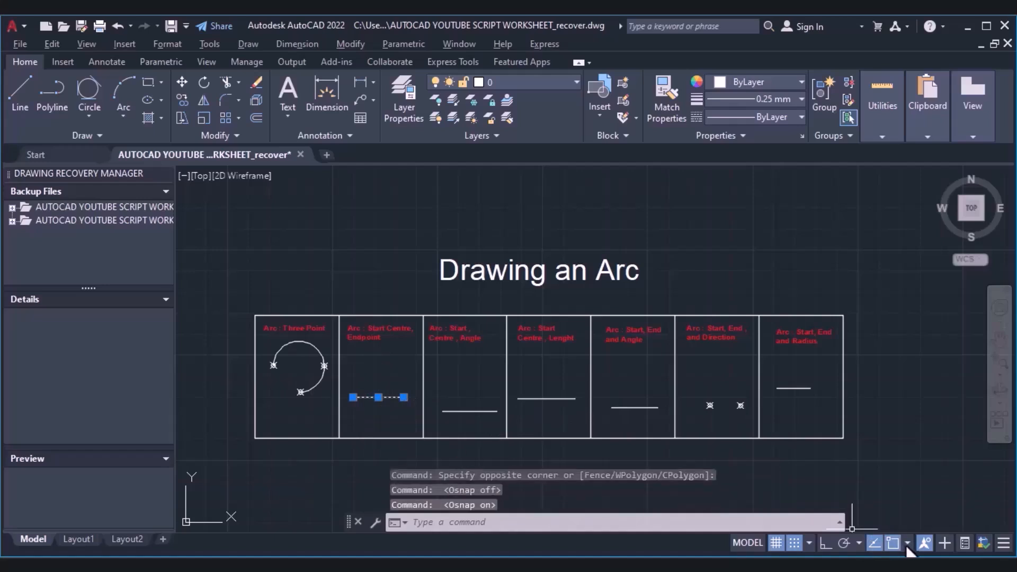
left_click(907, 544)
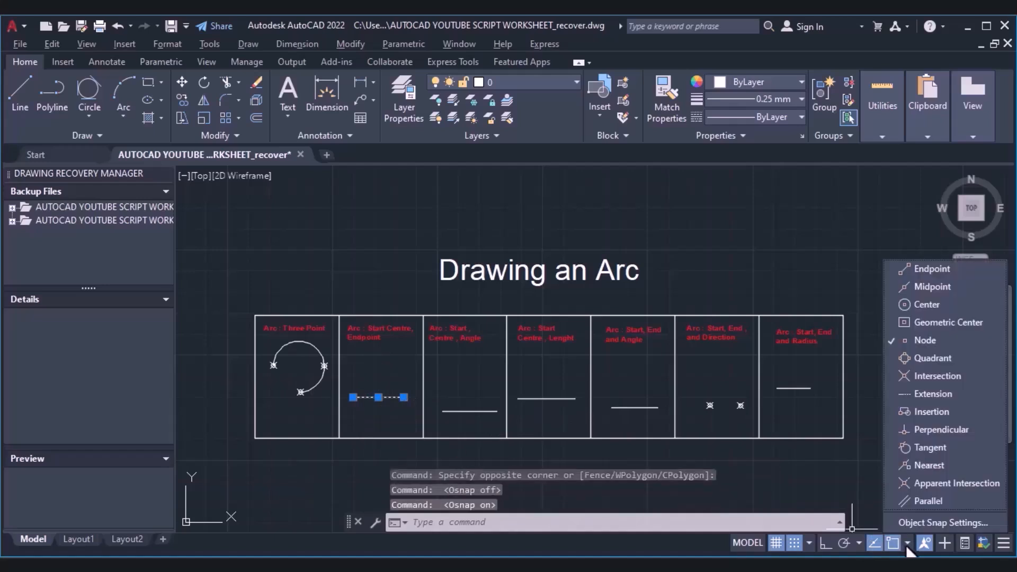
left_click(923, 270)
left_click(898, 285)
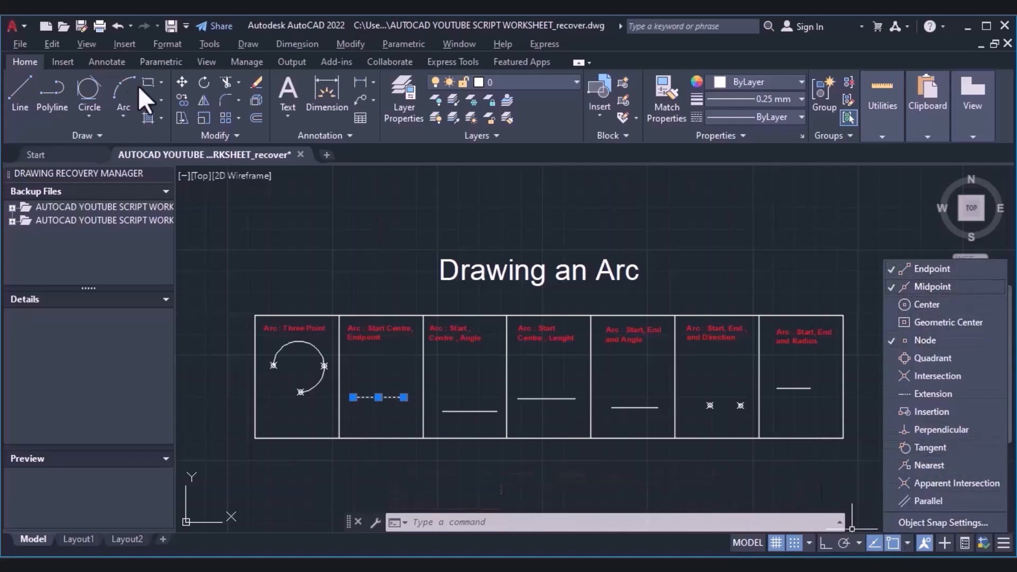
- Draw a Start, Center, End arc in the second cell from the line's right endpoint, centred on its midpoint, ending at its left end
left_click(120, 112)
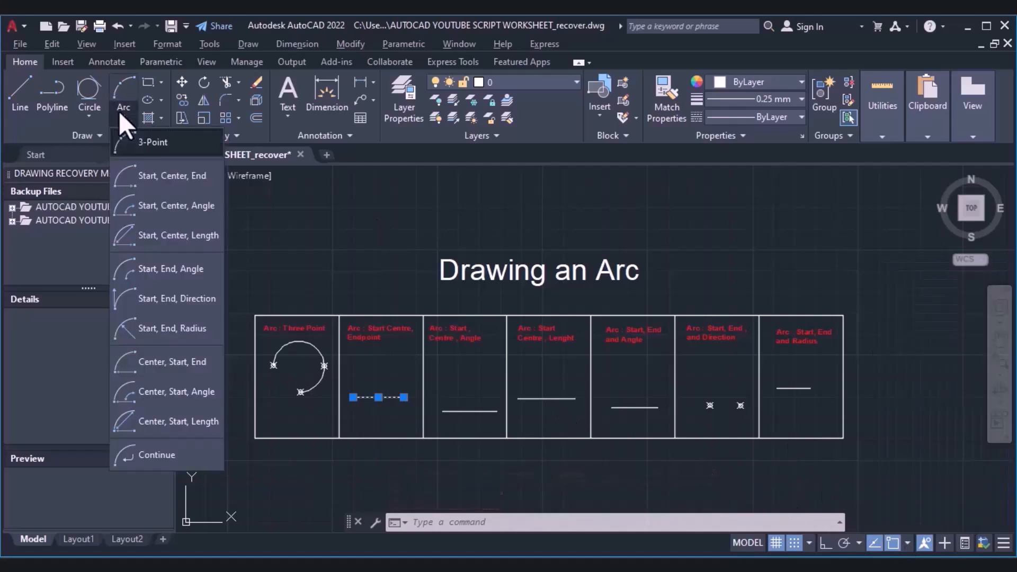
left_click(150, 185)
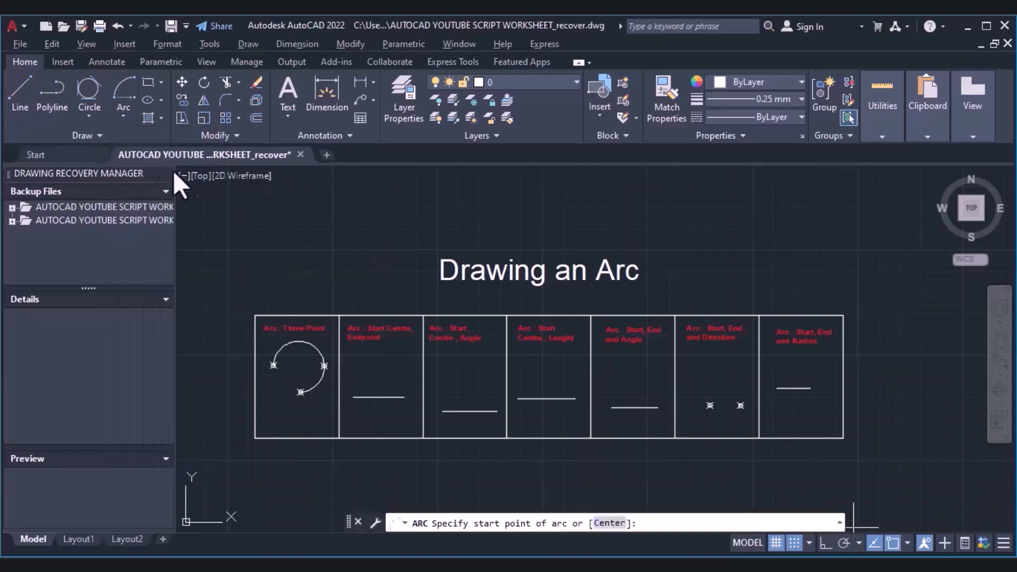
left_click(404, 397)
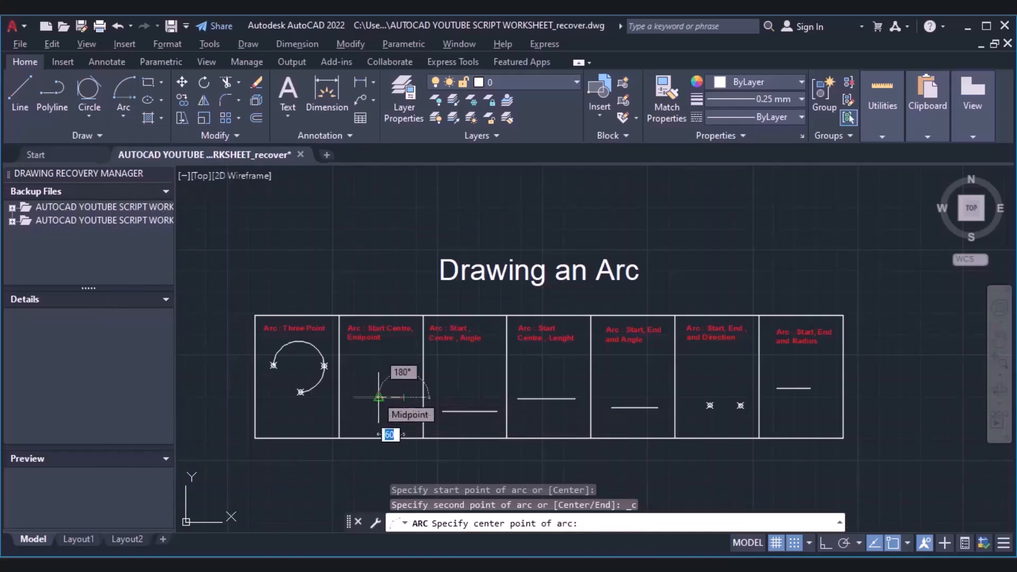
left_click(378, 398)
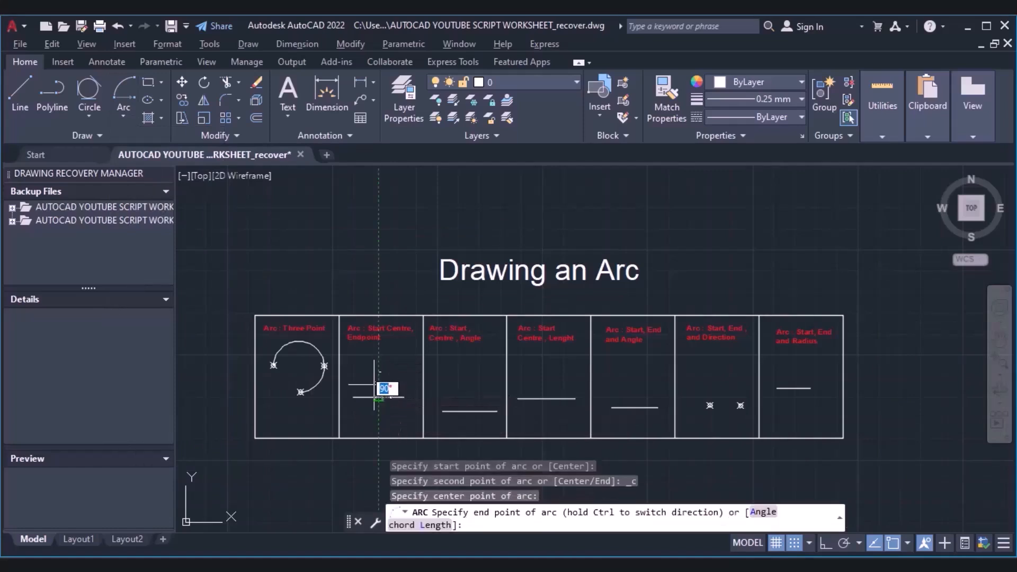
left_click(344, 395)
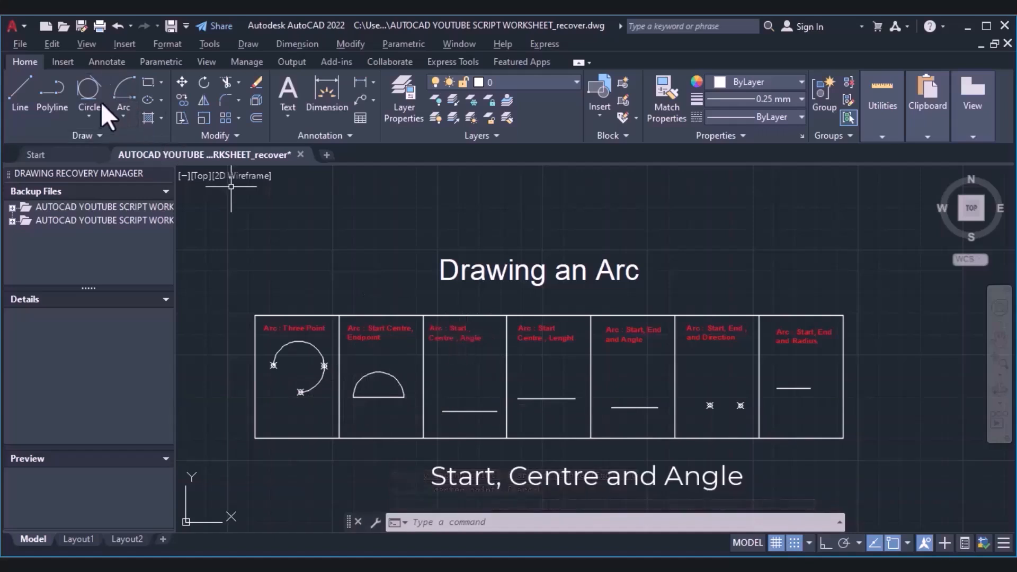
- Begin a Start, Center, Angle arc in the third table cell, starting at the right endpoint of its horizontal line
left_click(119, 117)
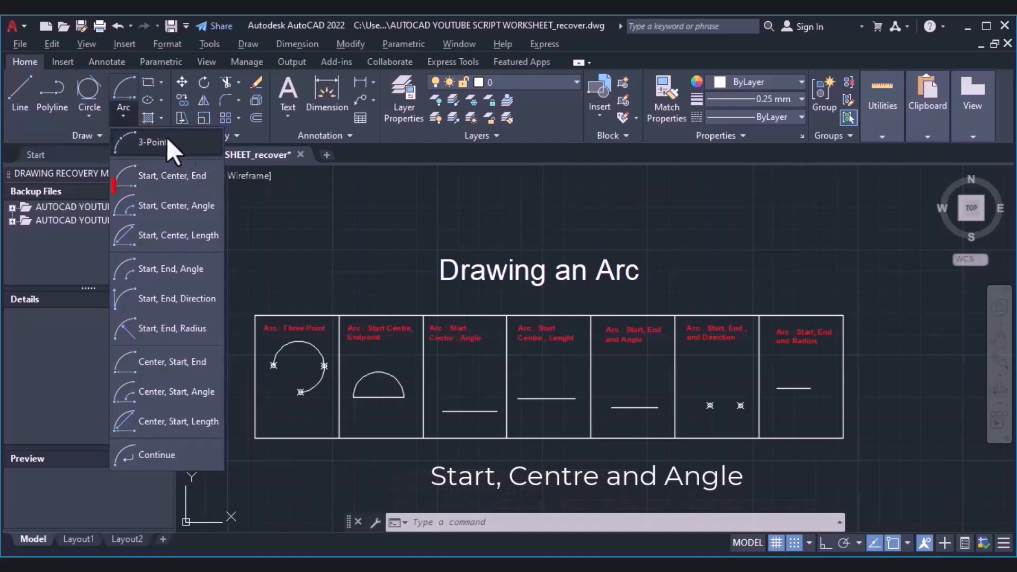
left_click(147, 207)
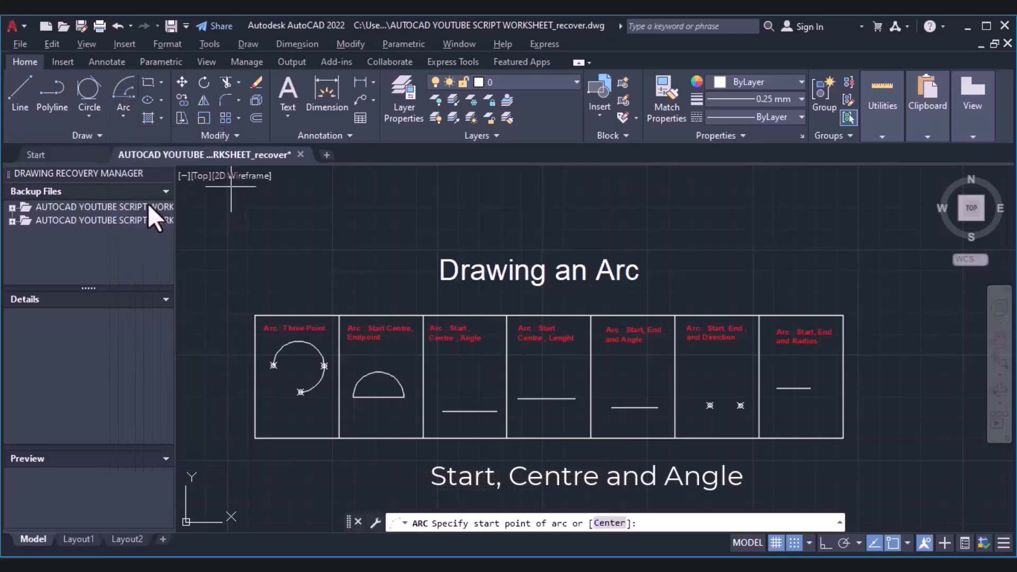
left_click(496, 411)
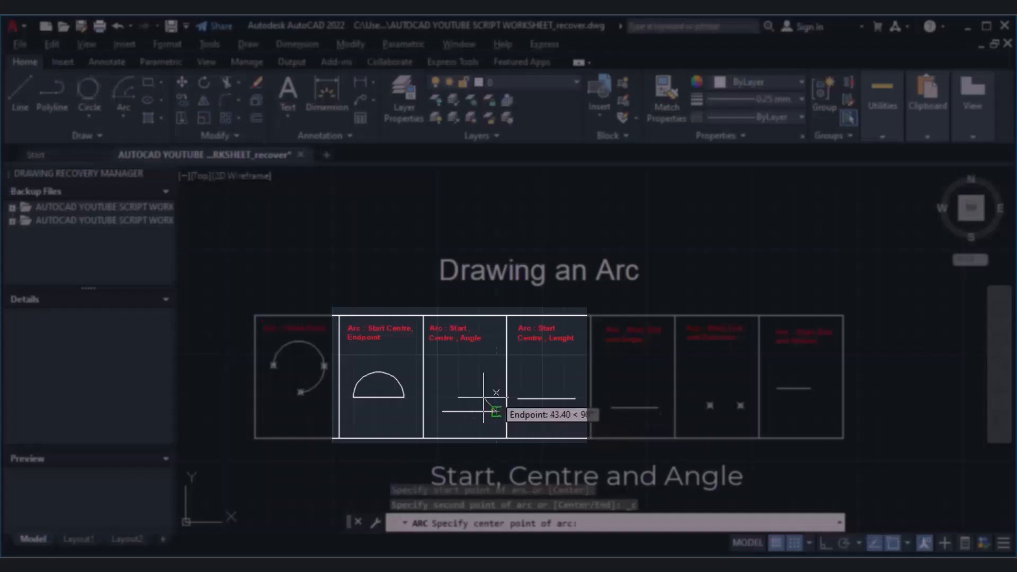
- Finish the arc in the "Arc : Start, Centre, Angle" cell with its center at the line's midpoint and a 120° included angle
left_click(466, 411)
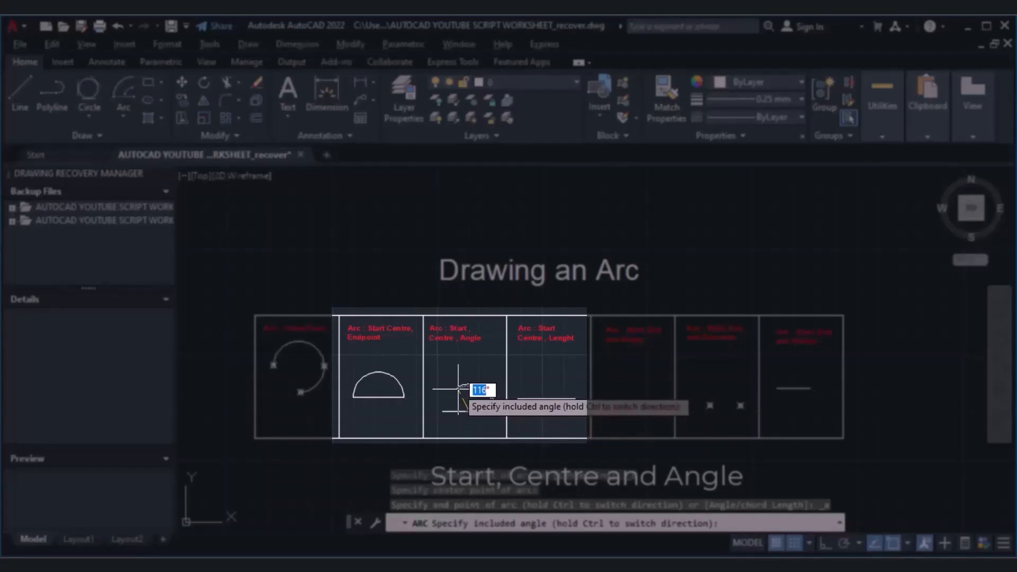
type("120")
key("Return")
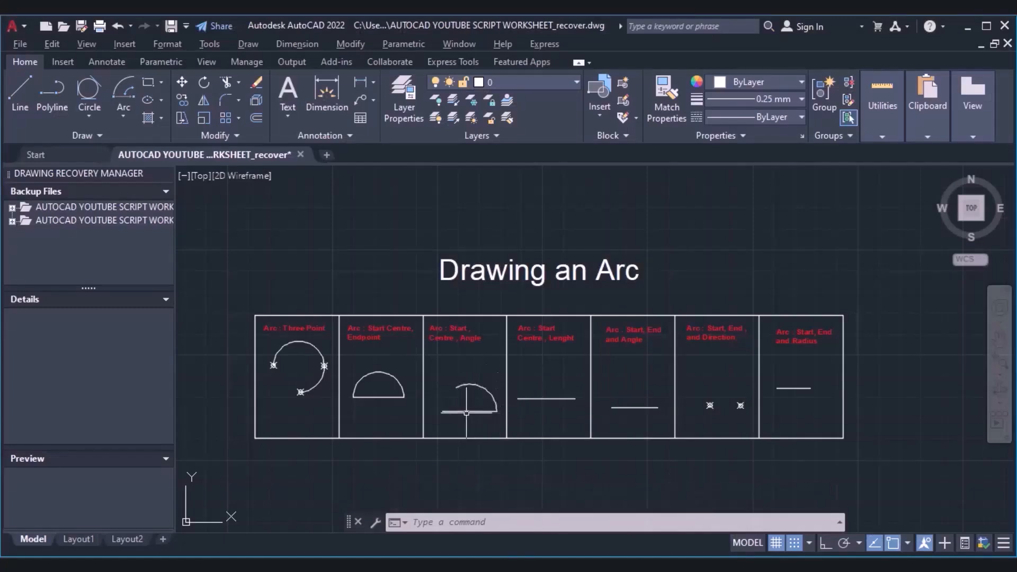
- Draw a Start, Center, Length arc in the fourth cell from the line's right end, centered on its midpoint, with chord length 120
left_click(124, 111)
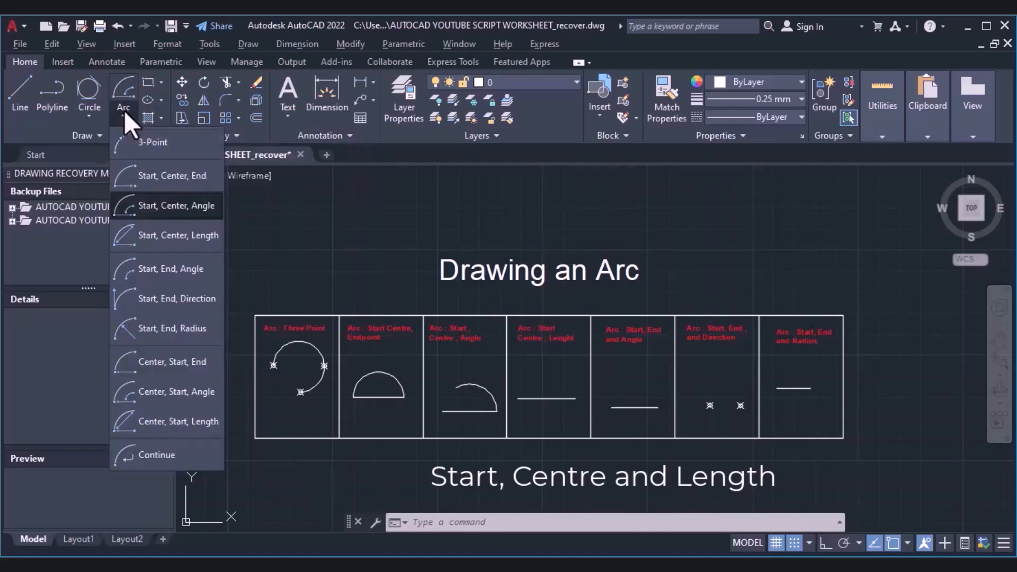
left_click(163, 243)
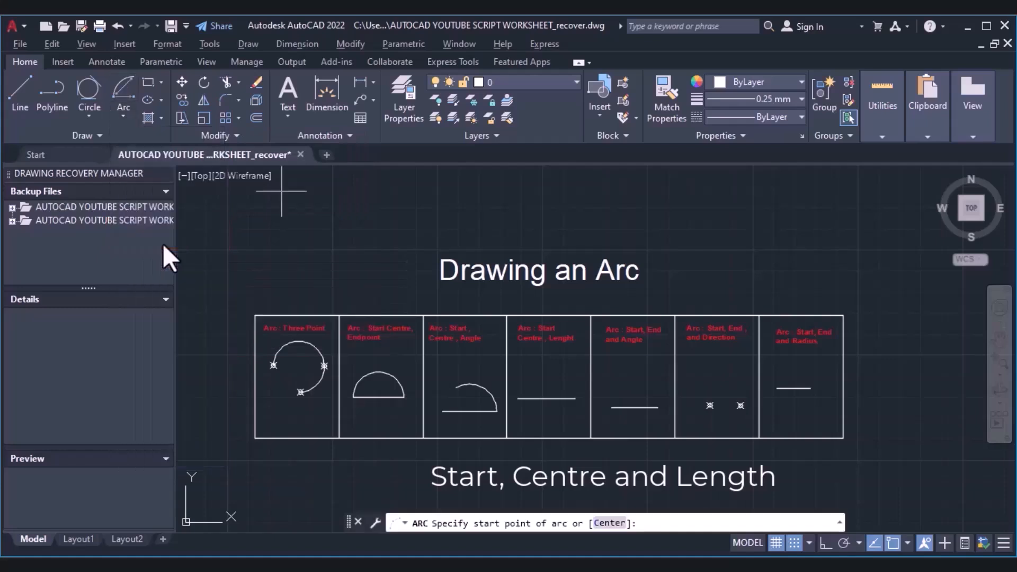
left_click(575, 399)
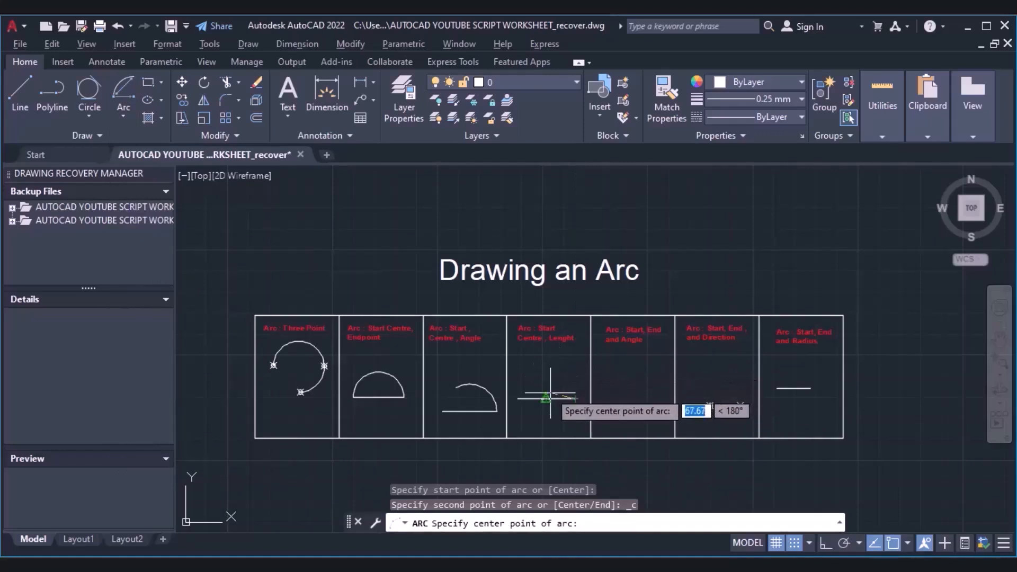
left_click(545, 398)
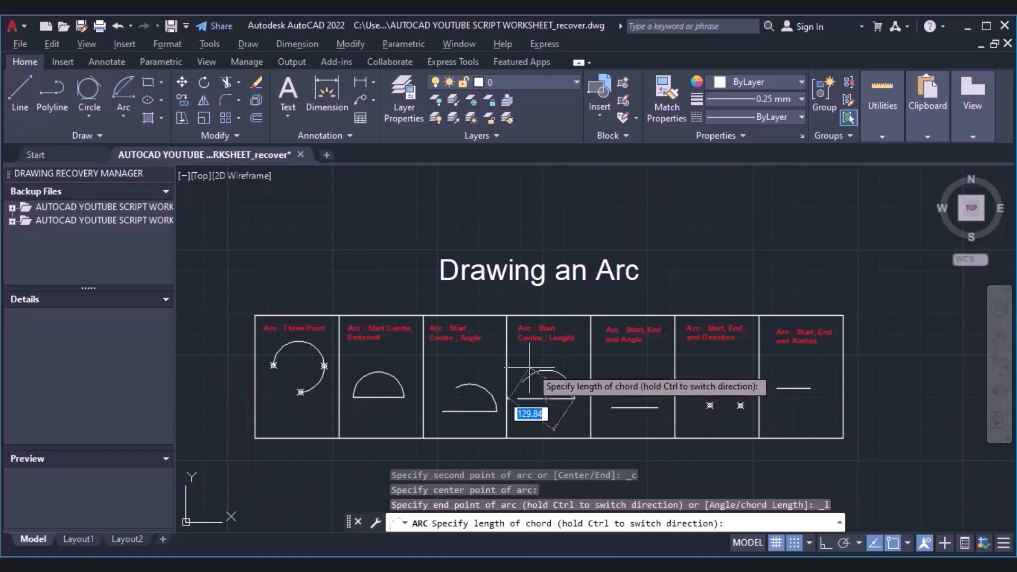
type("120")
key("Return")
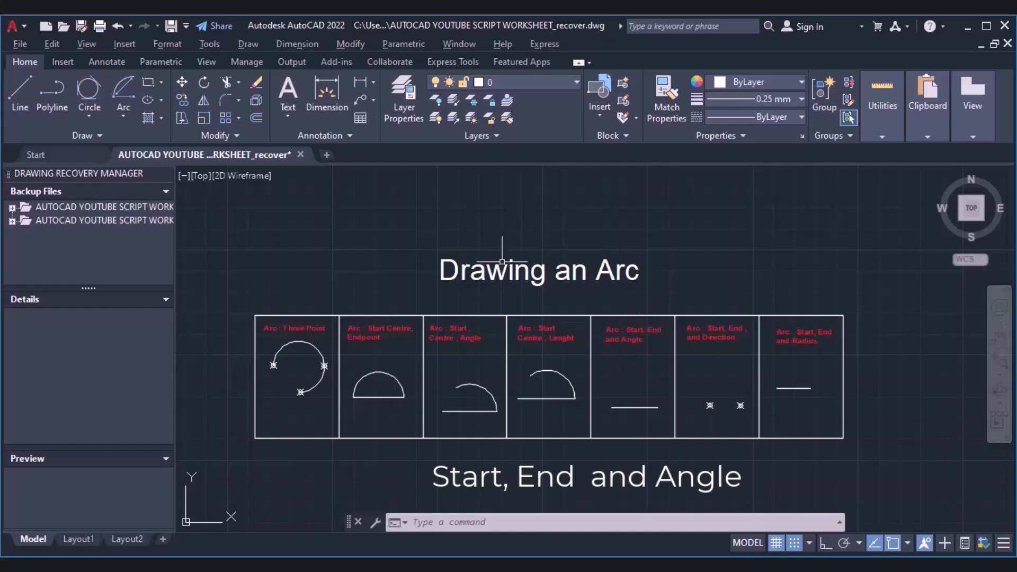
- Draw a Start, End, Angle arc in the fifth cell from the line's right end to its left end with a 135° included angle
left_click(125, 109)
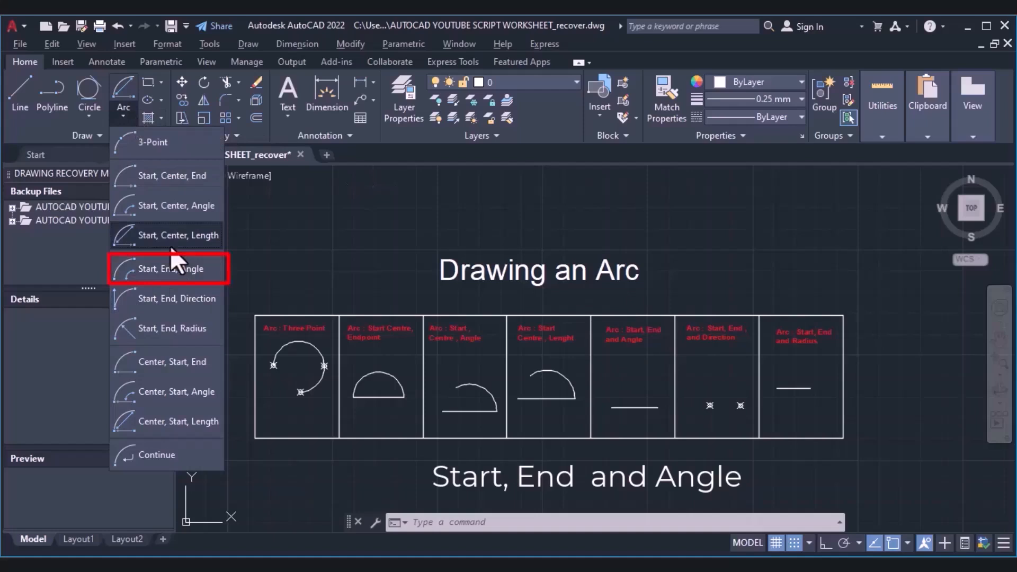
left_click(173, 273)
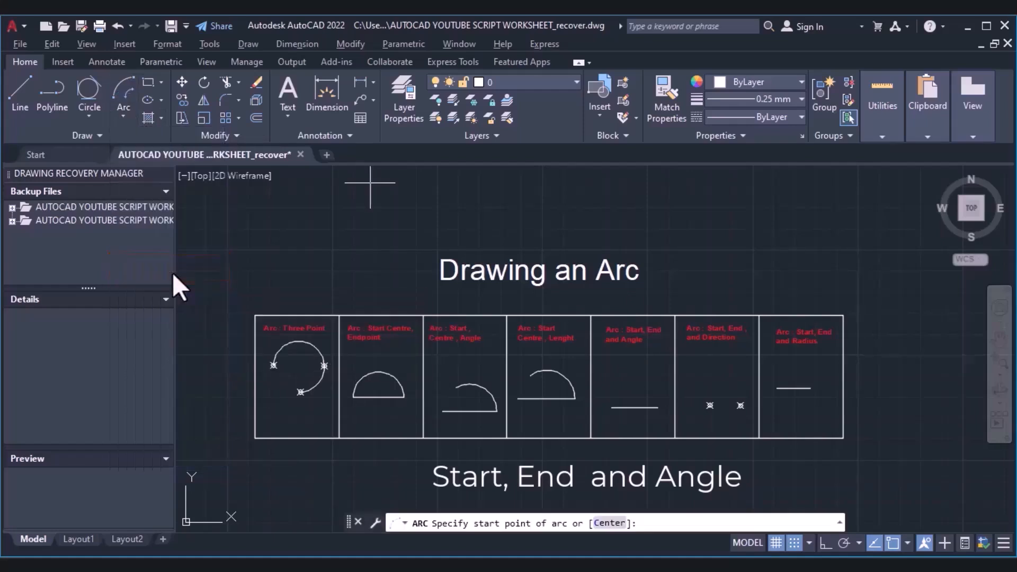
left_click(657, 408)
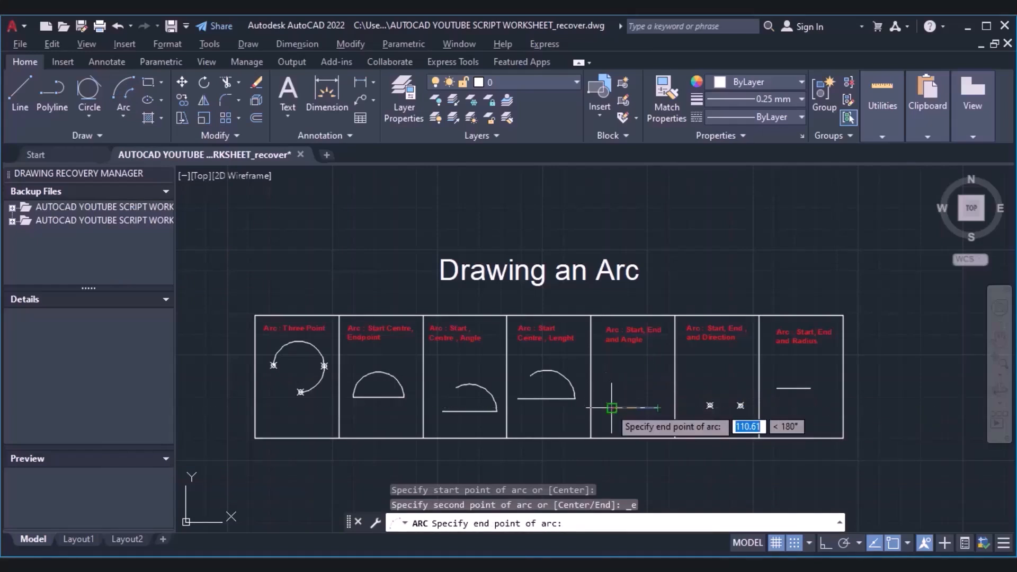
left_click(612, 408)
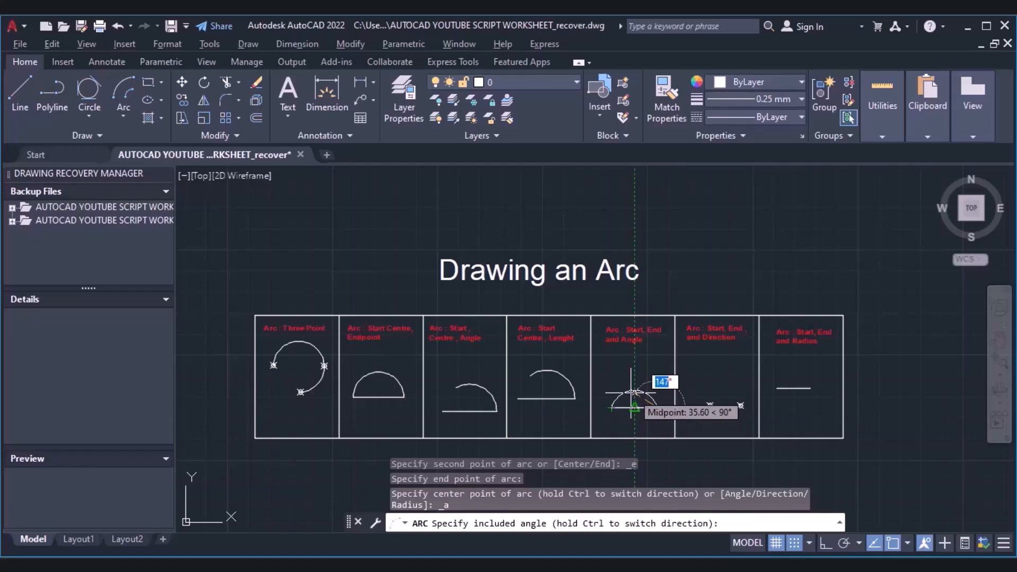
type("135")
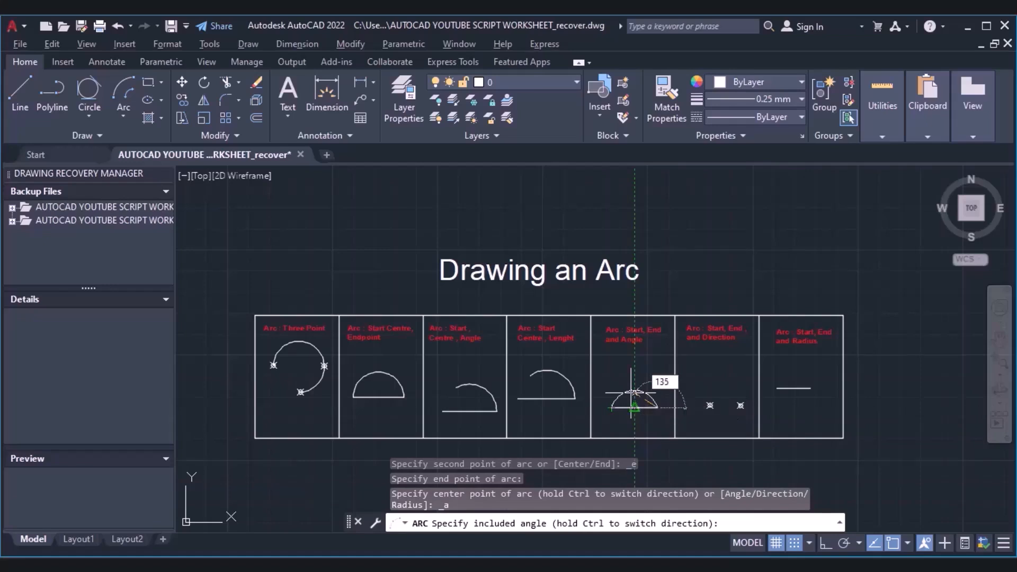
key("Return")
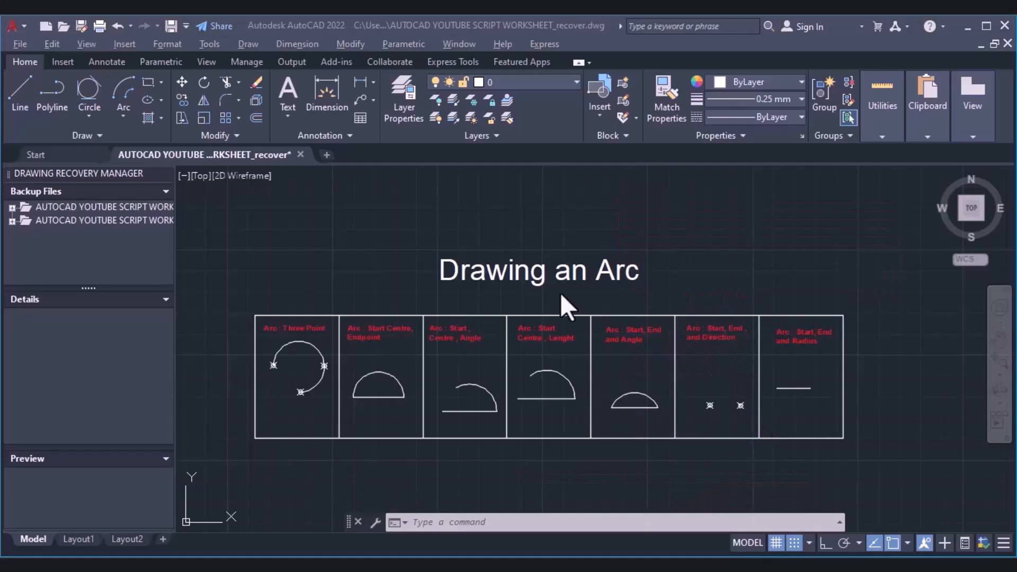
- Draw a Start, End, Direction arc in the sixth cell from the left point to the right point, bulging below them
left_click(121, 116)
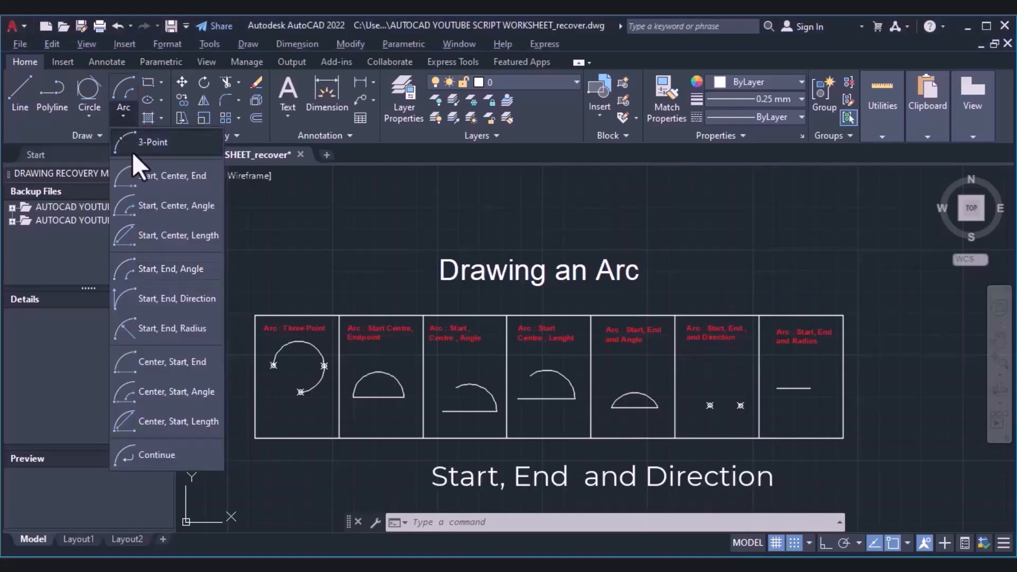
left_click(171, 310)
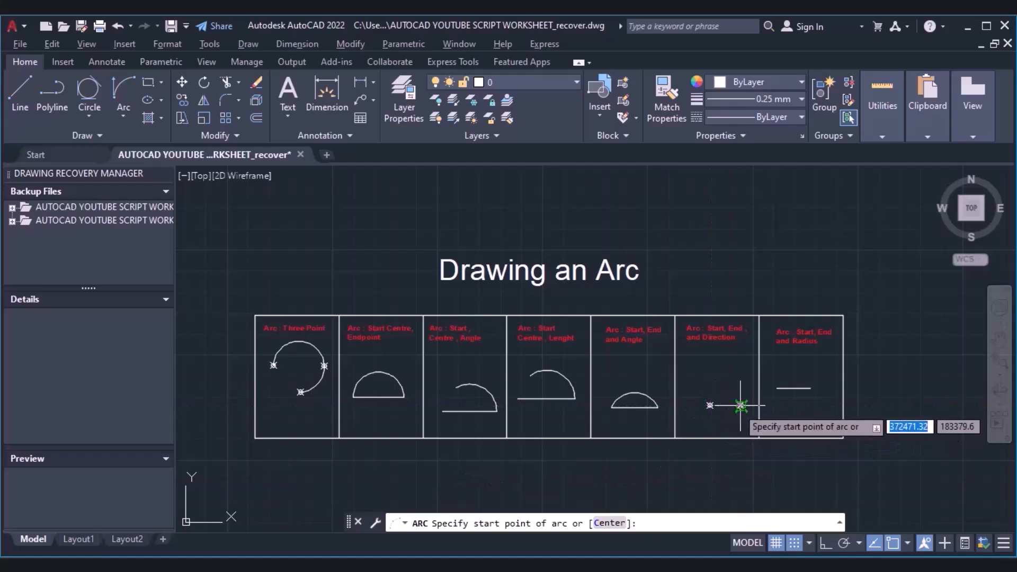
left_click(710, 406)
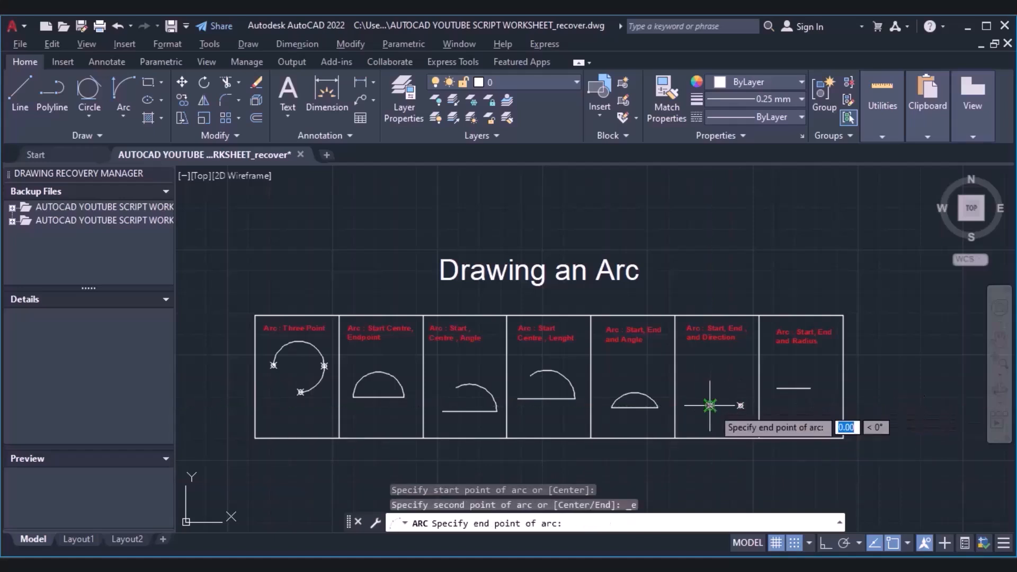
left_click(741, 406)
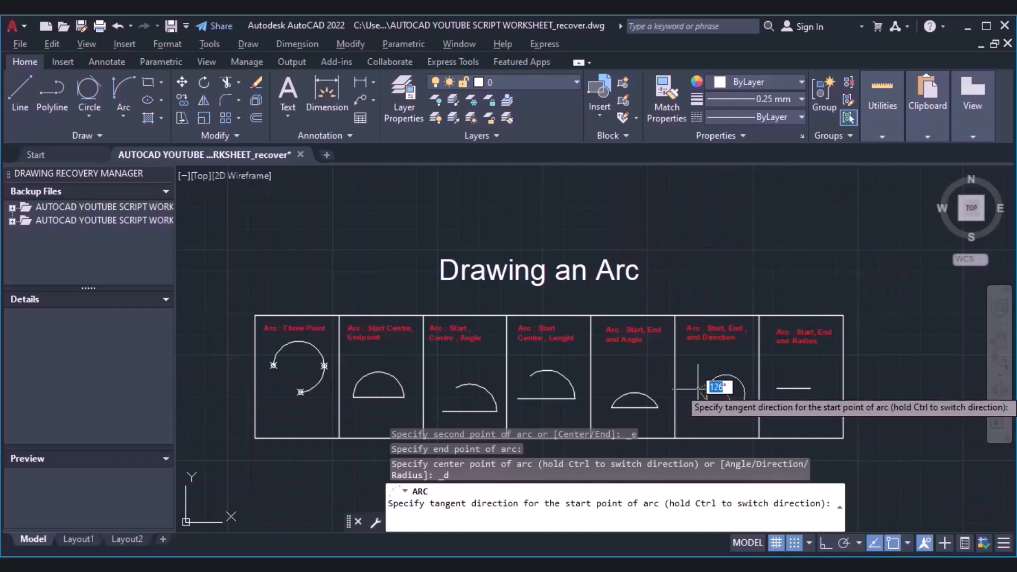
left_click(719, 392)
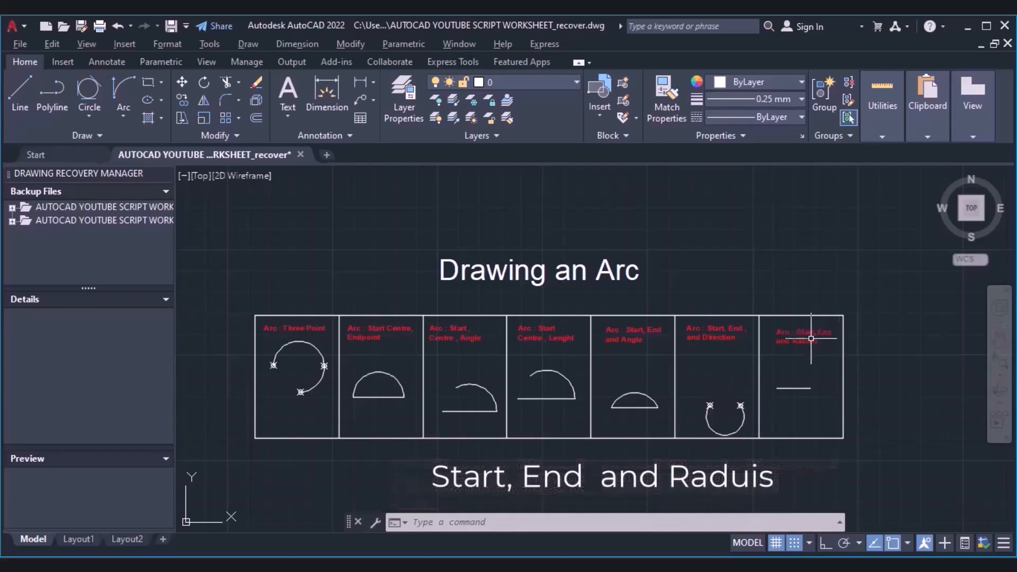
- Draw a Start, End, Radius arc in the last cell from the line's right end to its left end with radius 120
left_click(120, 110)
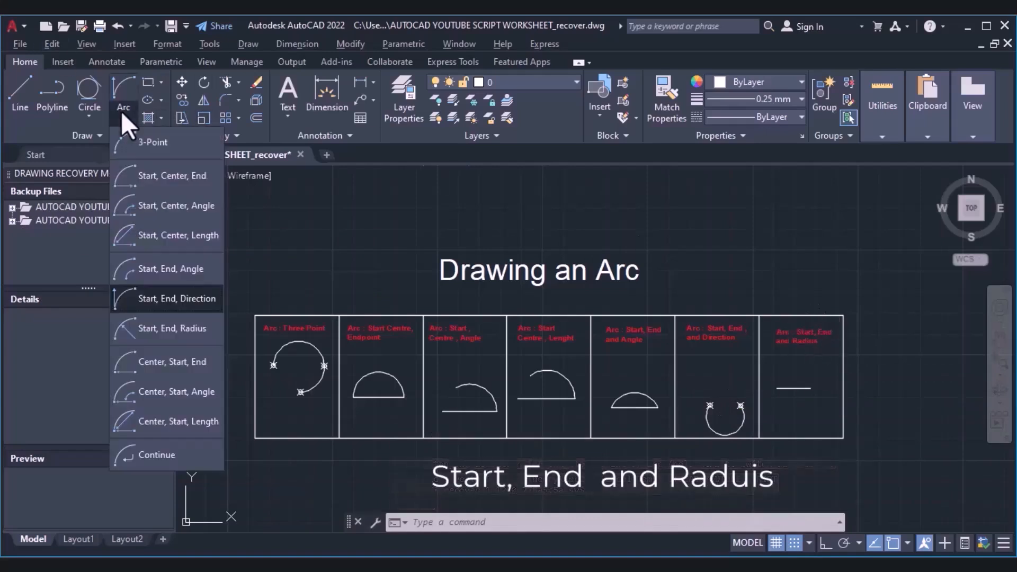
left_click(163, 327)
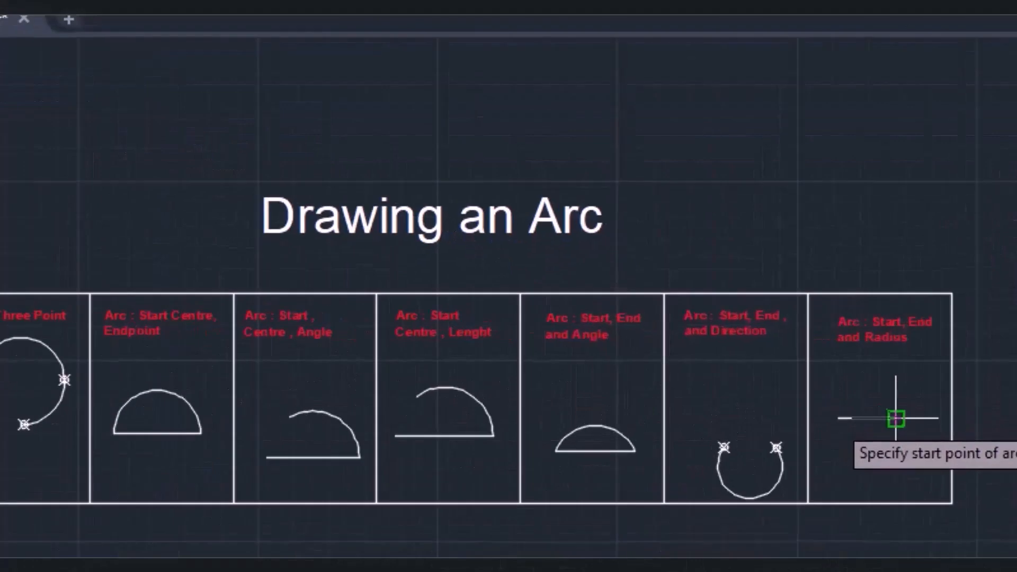
left_click(811, 389)
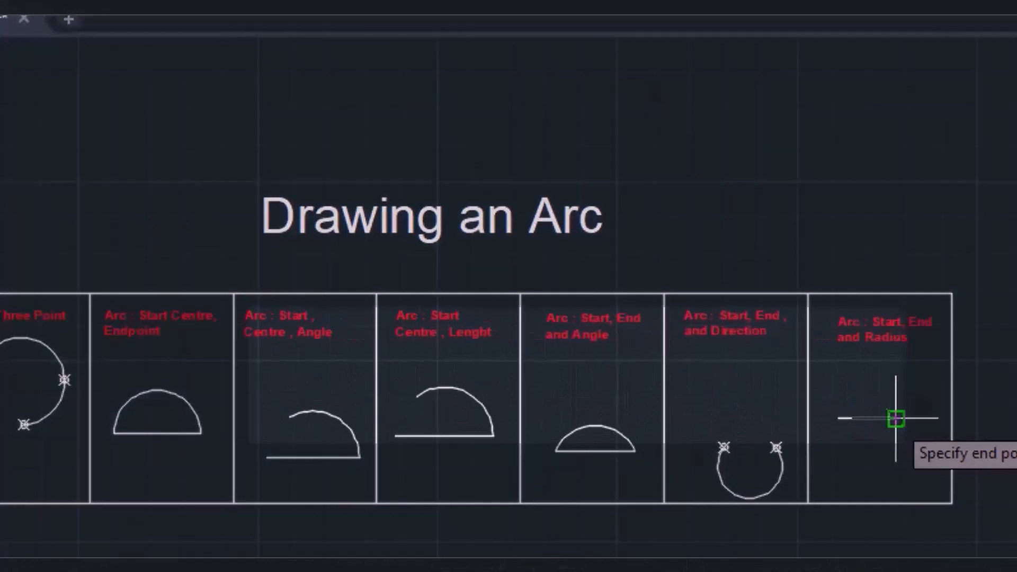
left_click(838, 418)
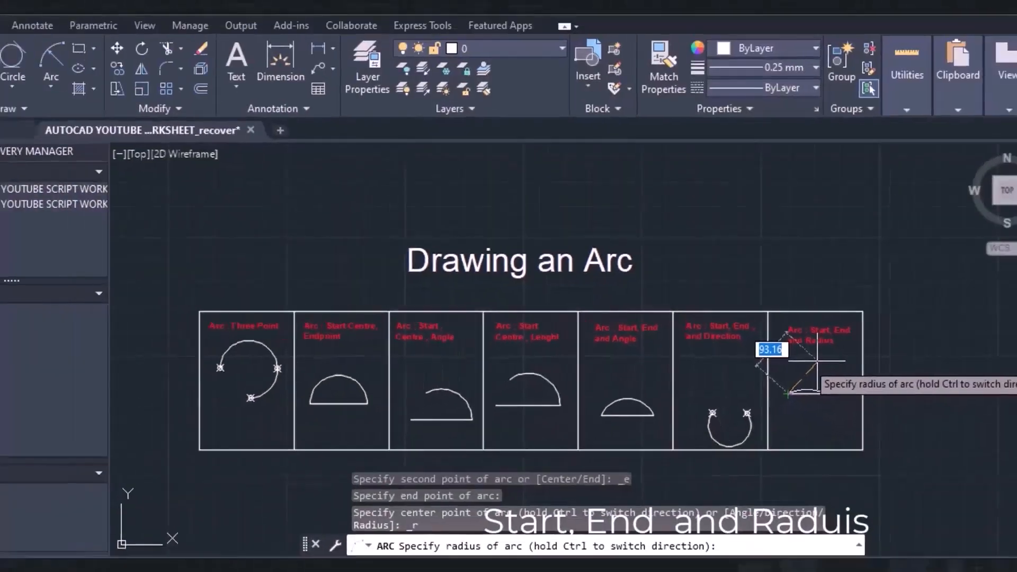
type("12")
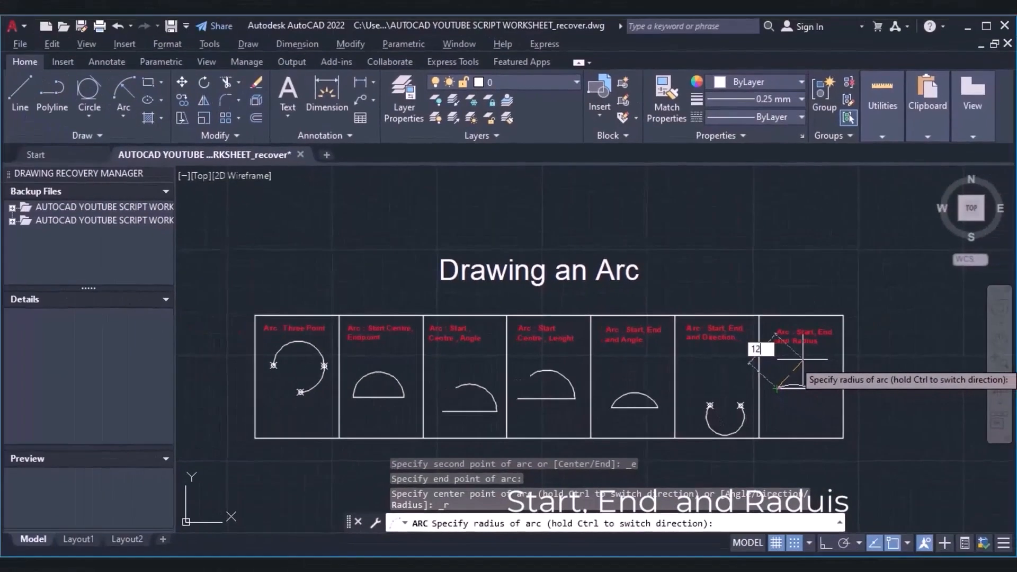
type("0")
key("Return")
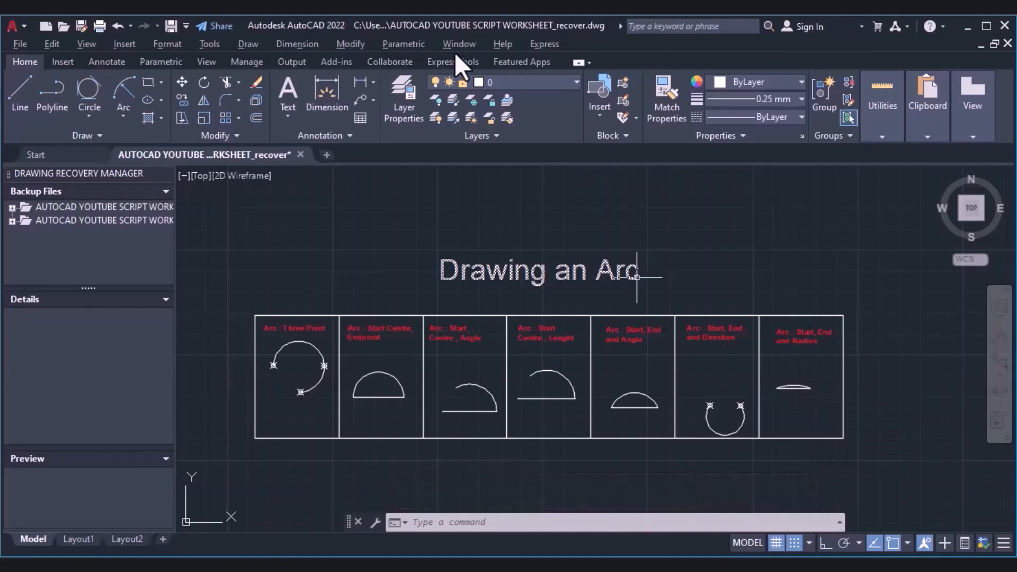
left_click(127, 116)
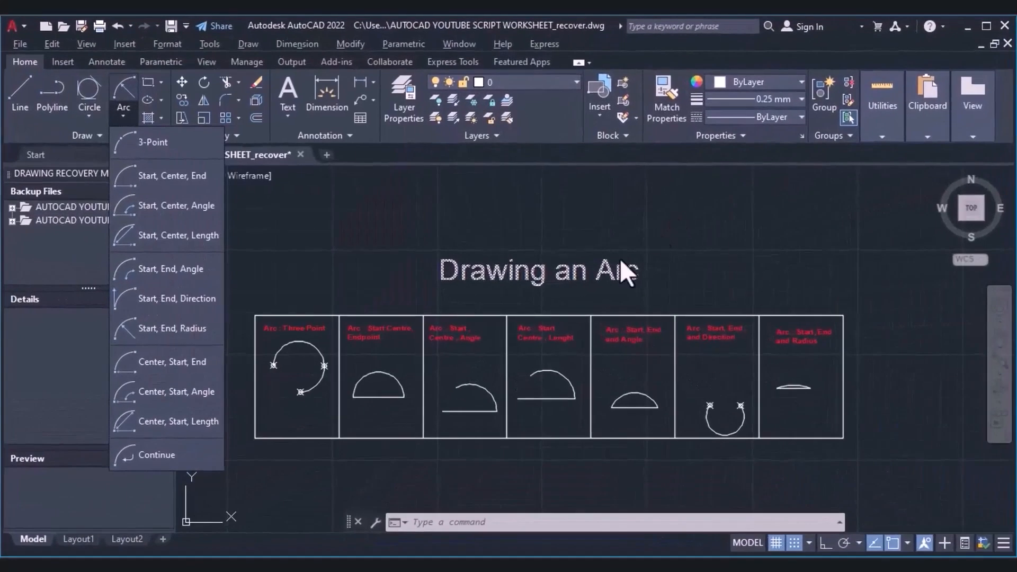
left_click(682, 247)
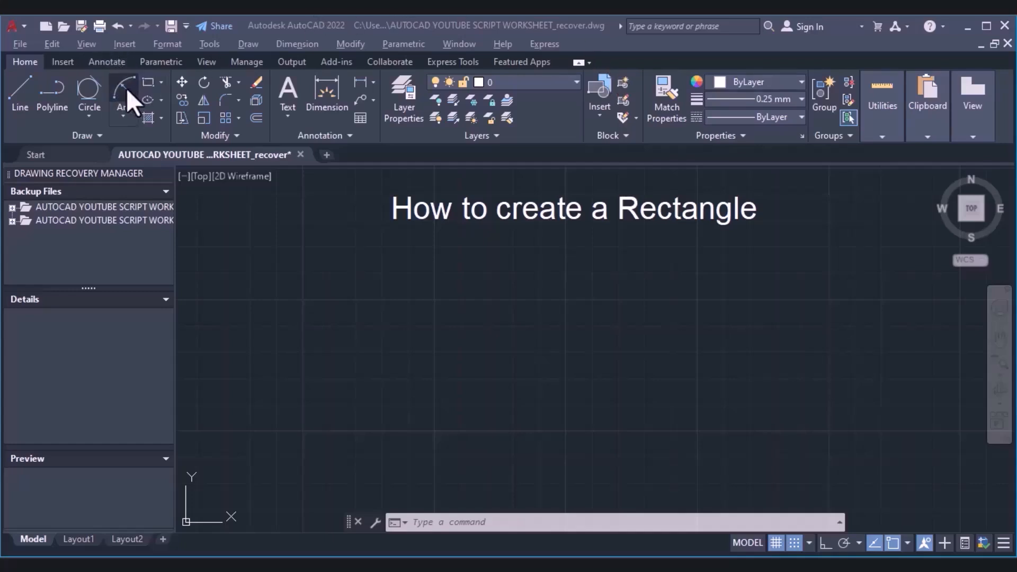
left_click(161, 84)
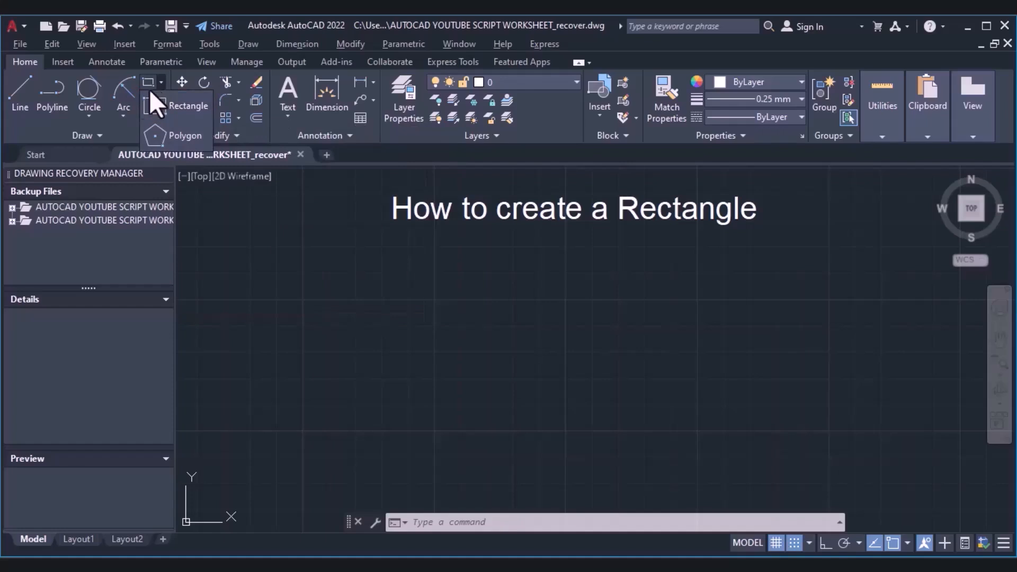
left_click(488, 525)
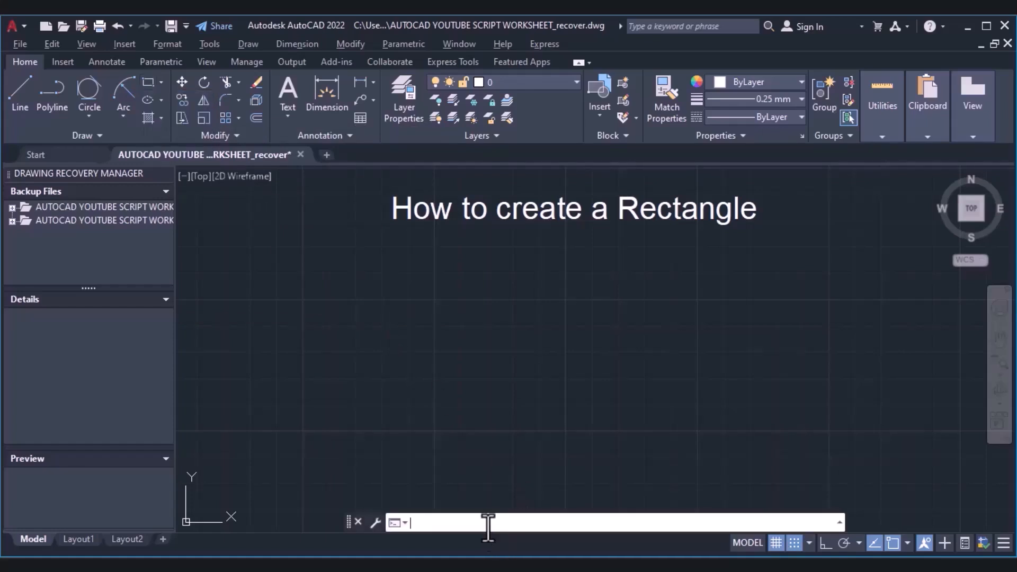
type("rect")
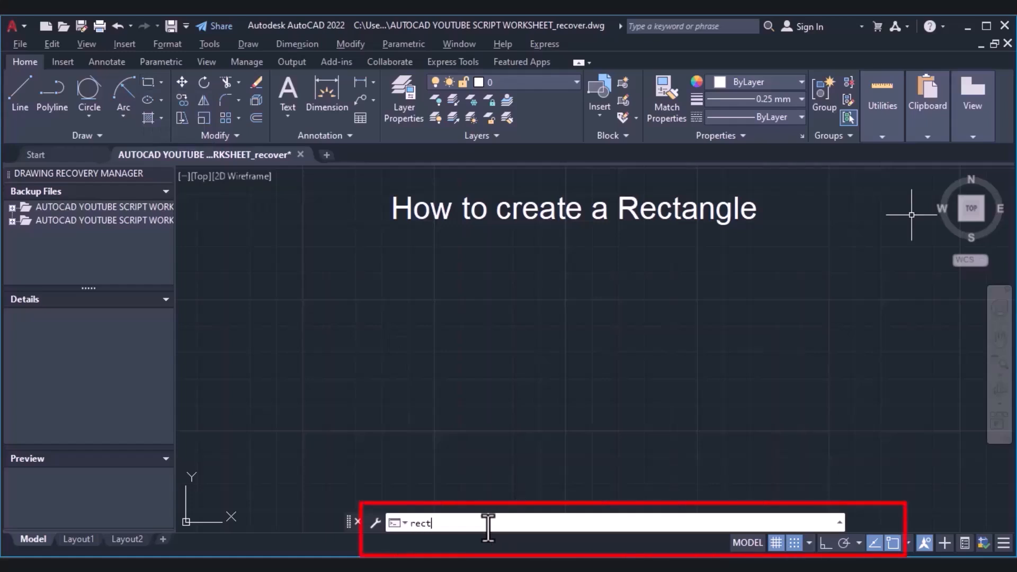
type("an")
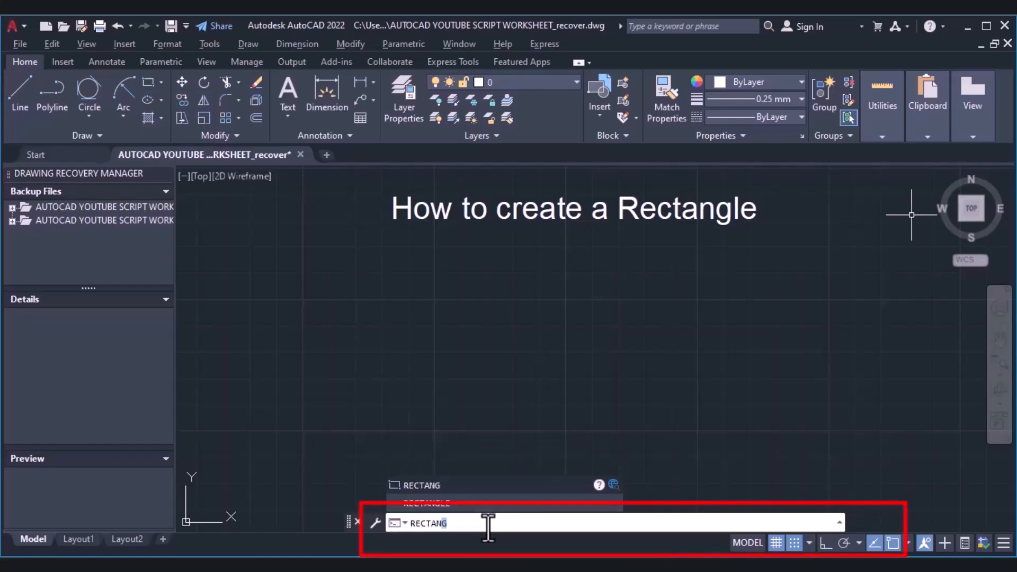
left_click(236, 41)
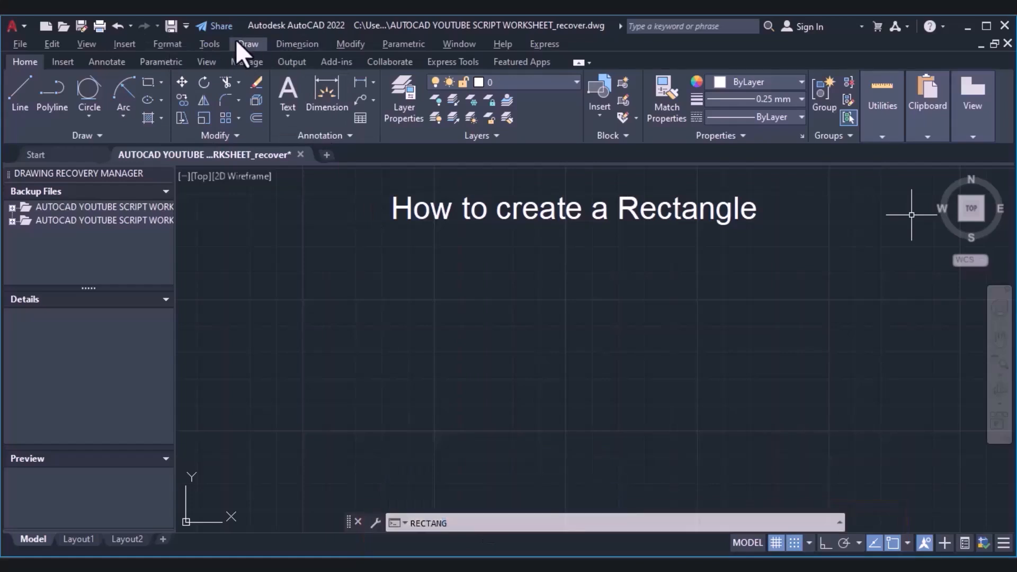
left_click(237, 40)
mouse_move(305, 322)
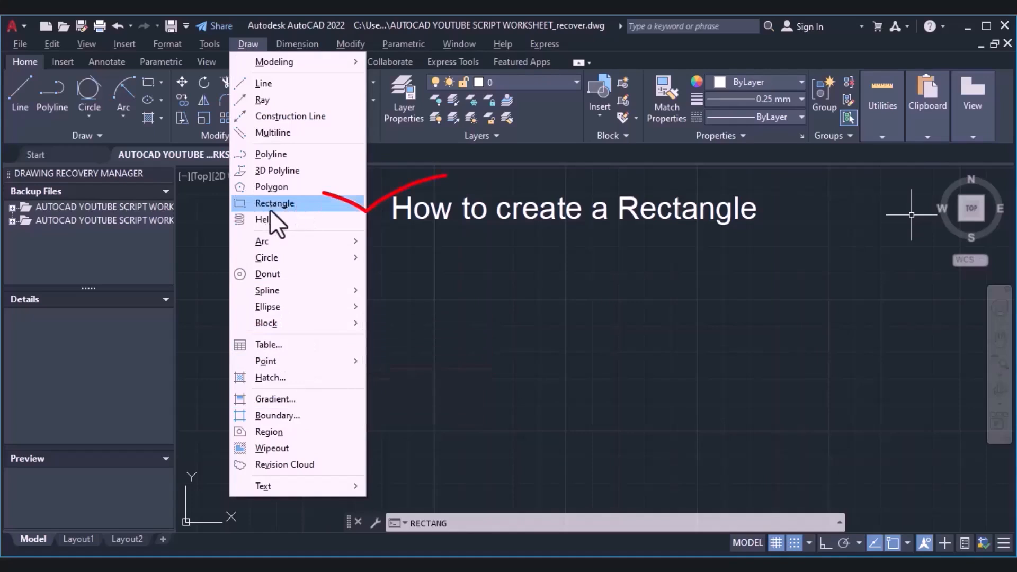
left_click(513, 262)
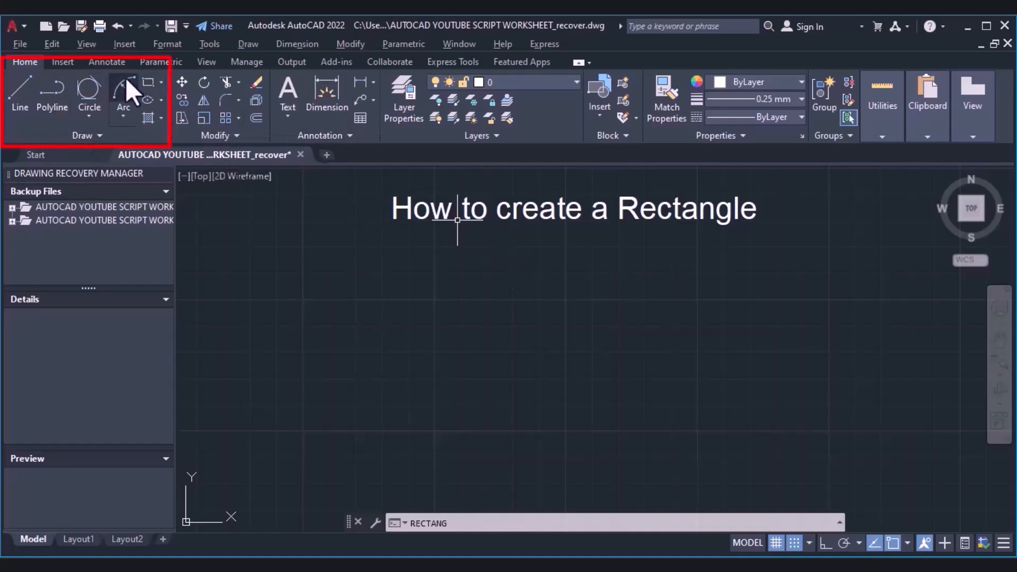
- Draw a rectangle about 1620 by 1020 below the "How to create a Rectangle" title by picking two opposite corners
left_click(161, 85)
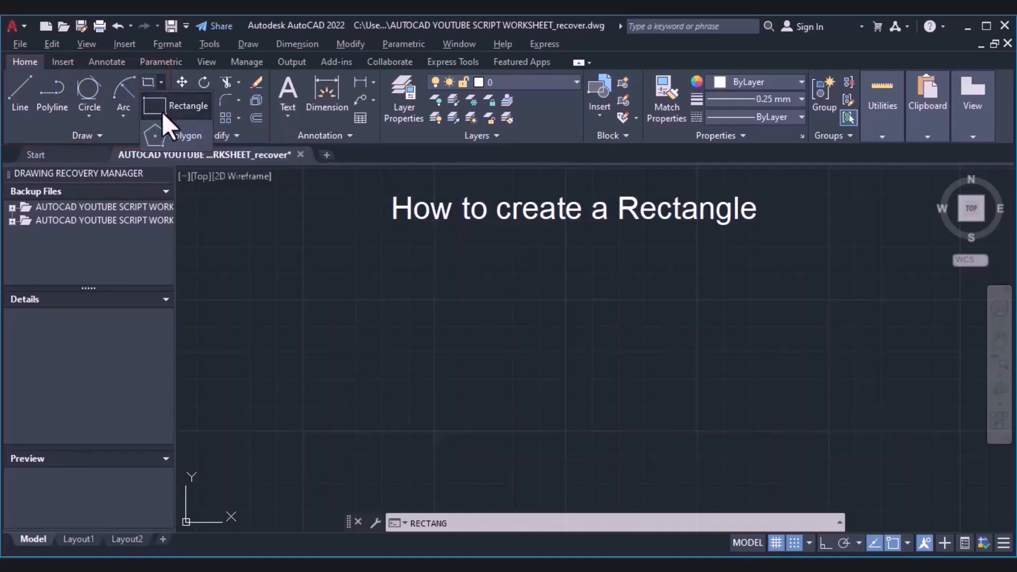
left_click(162, 109)
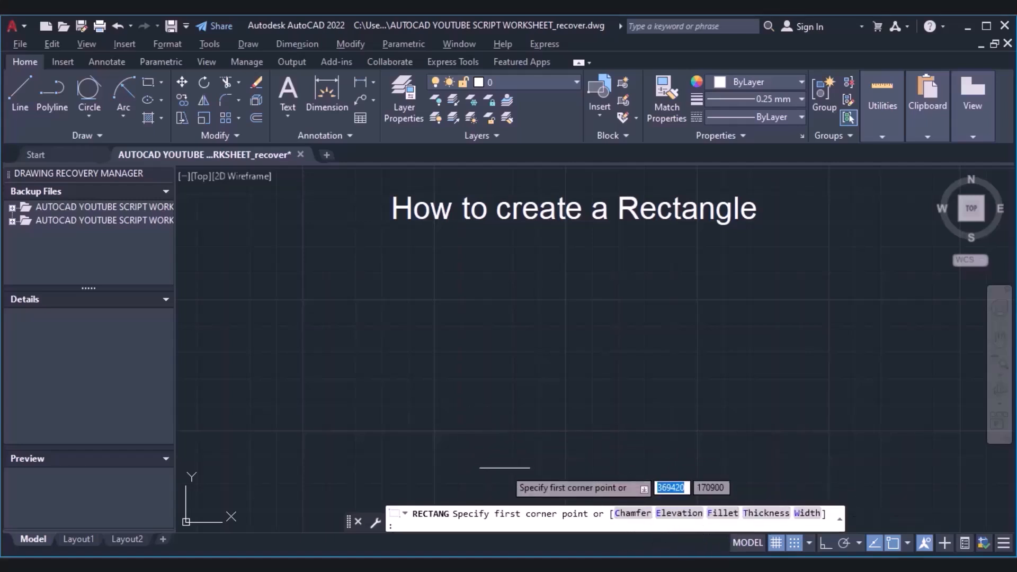
left_click(363, 354)
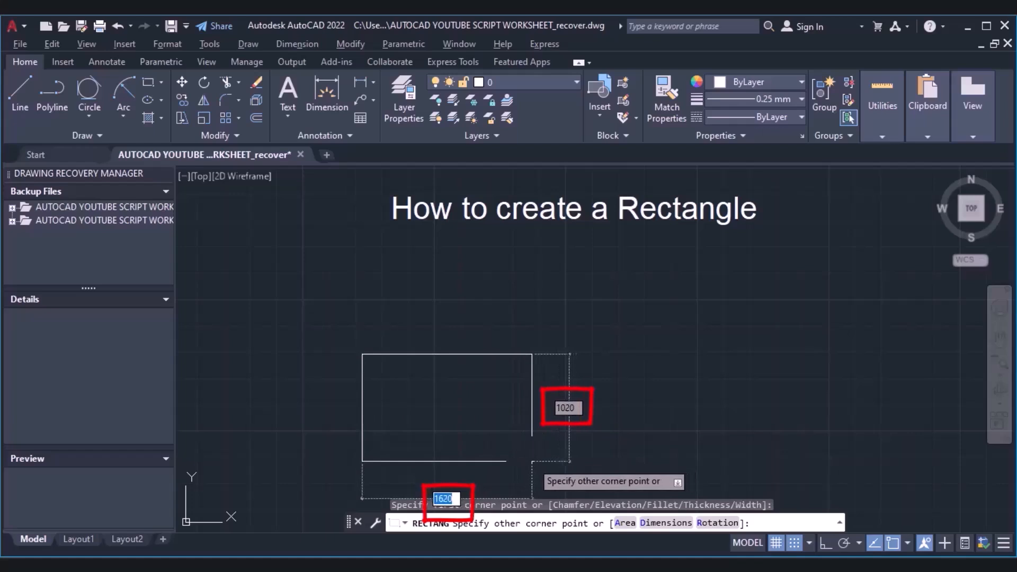
left_click(535, 463)
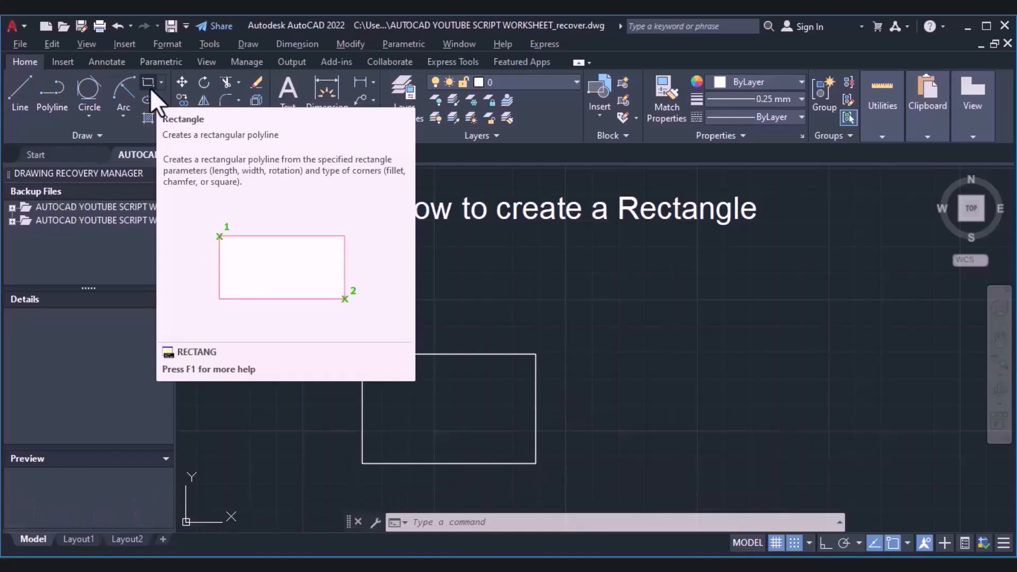
- Draw a second rectangle 2000 wide and 1700 high to the right of the first one
left_click(148, 81)
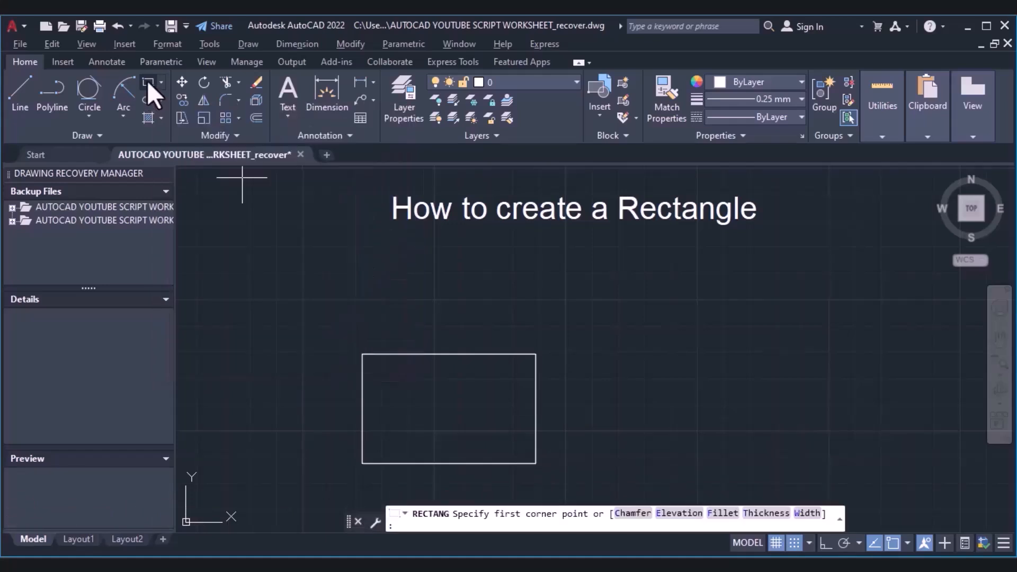
left_click(652, 327)
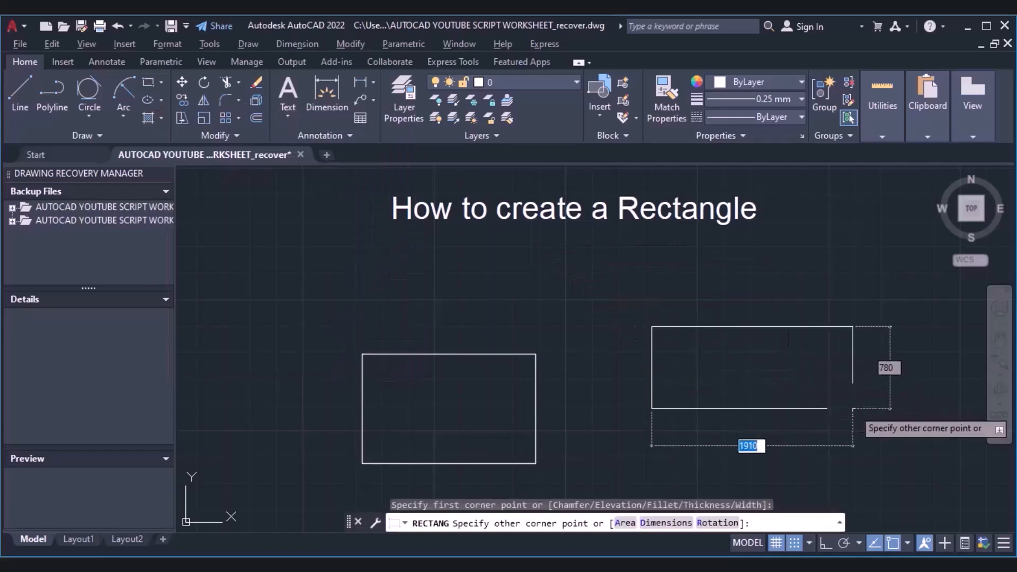
type("2000")
key("Tab")
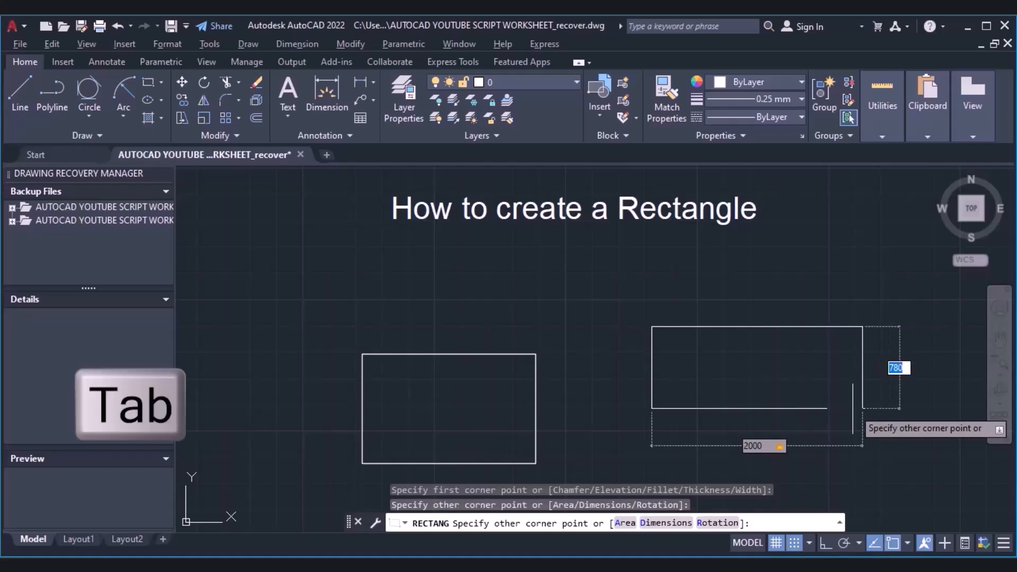
type("1")
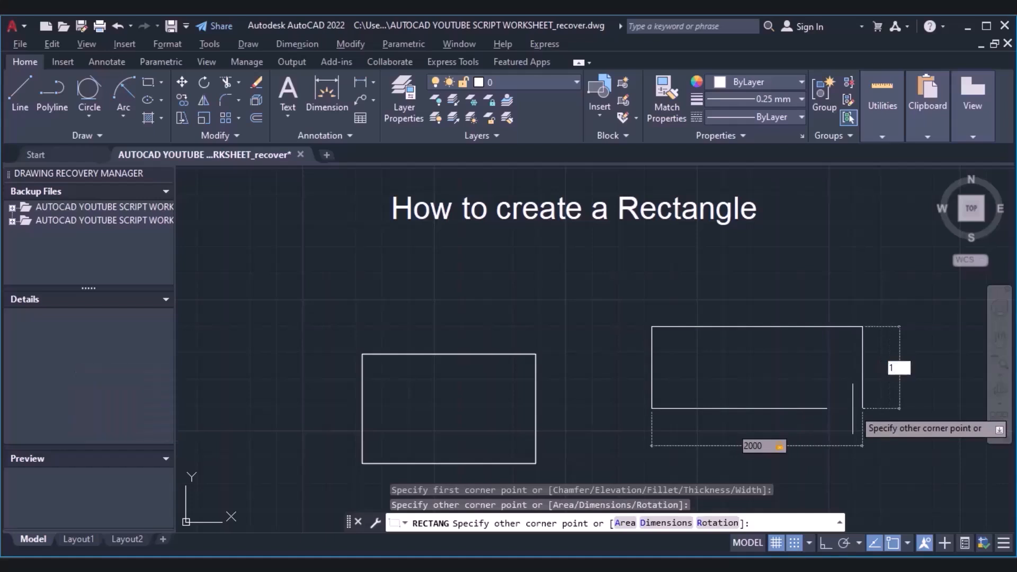
type("700")
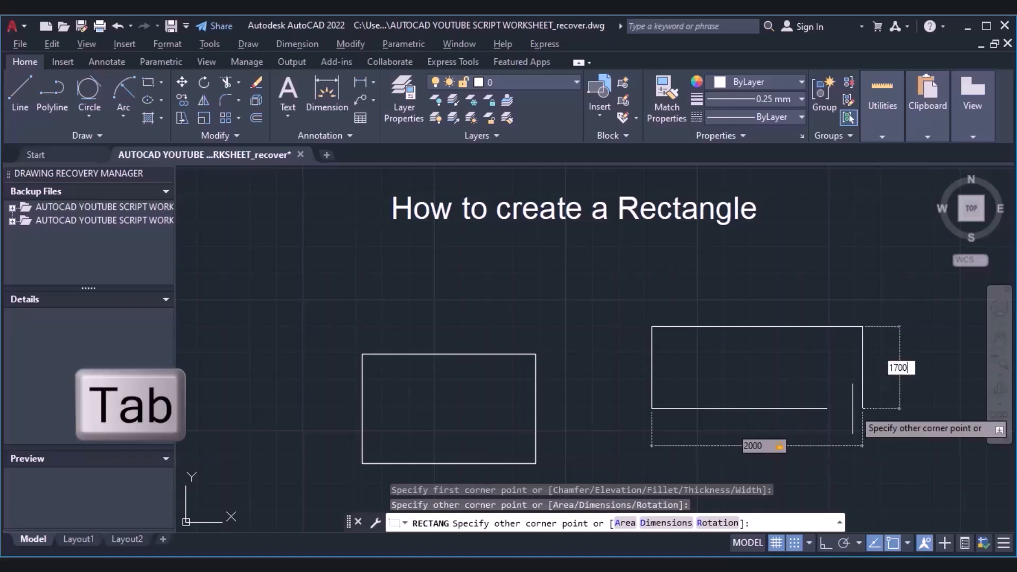
key("Return")
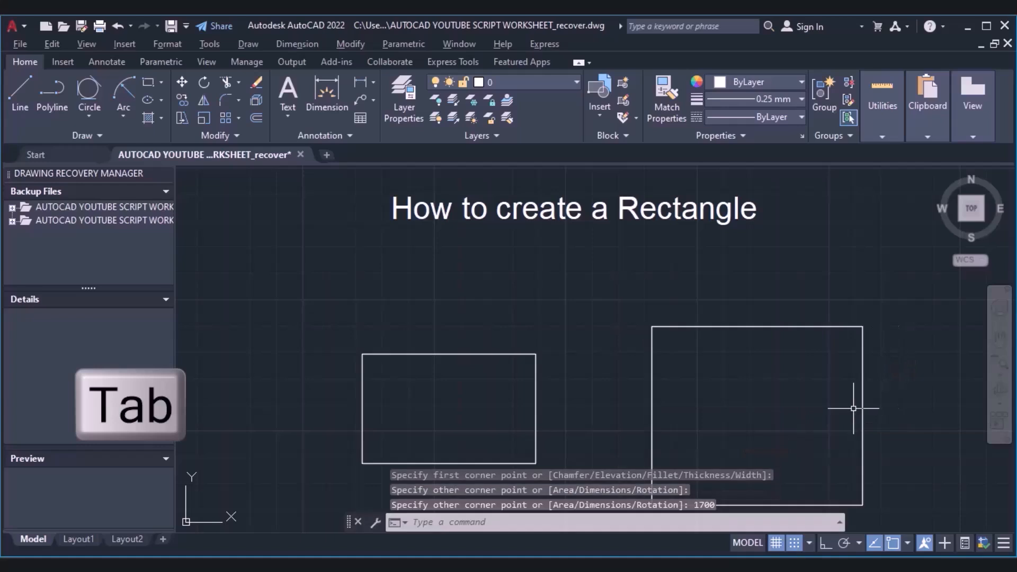
- Draw a third rectangle right of the second using the Dimensions option, with length 2000 and width 1500, extending down and right from its first corner
left_click(1000, 339)
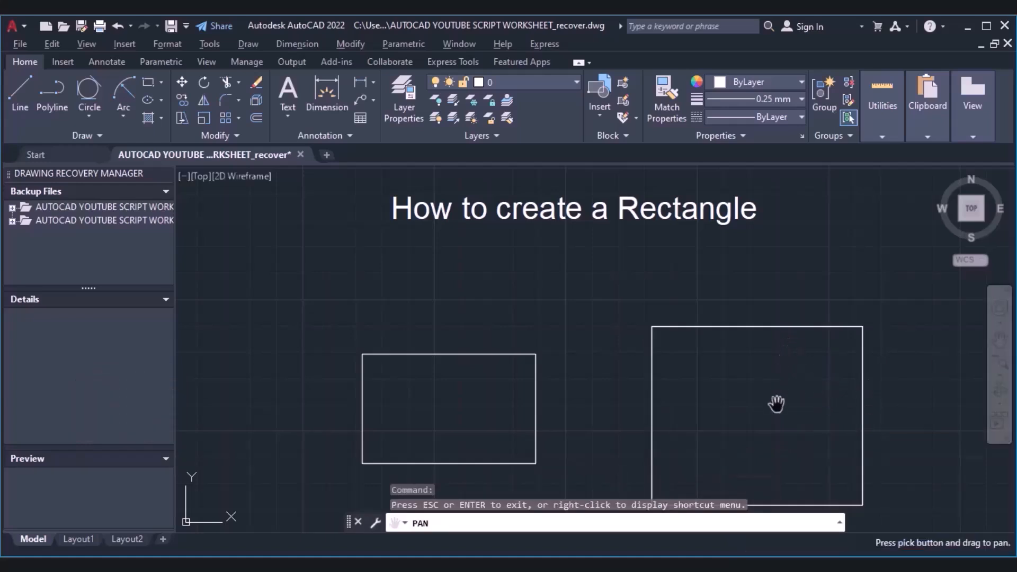
left_click_drag(776, 404, 756, 341)
key("Escape")
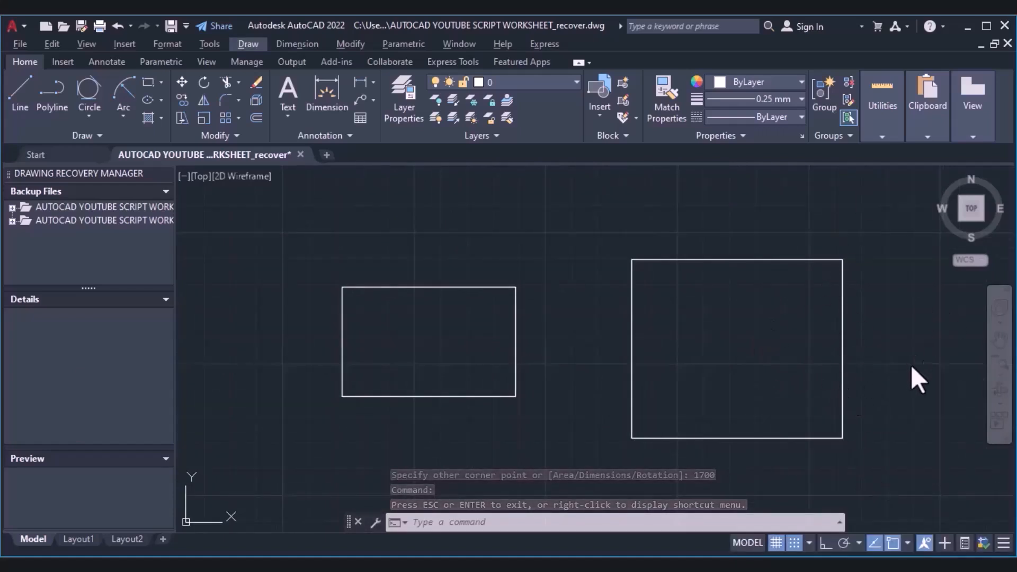
left_click(999, 340)
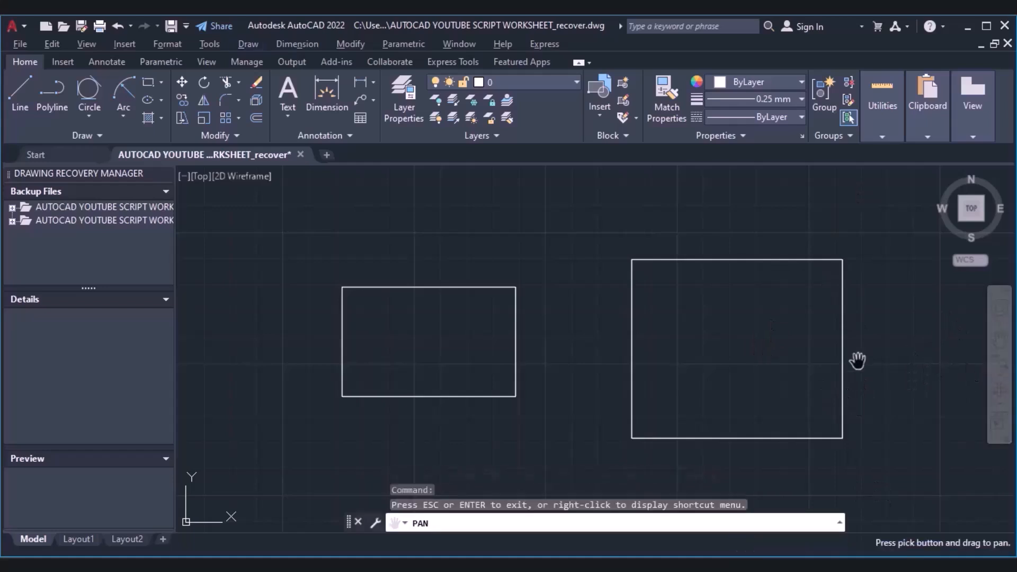
left_click_drag(858, 361, 611, 377)
key("Escape")
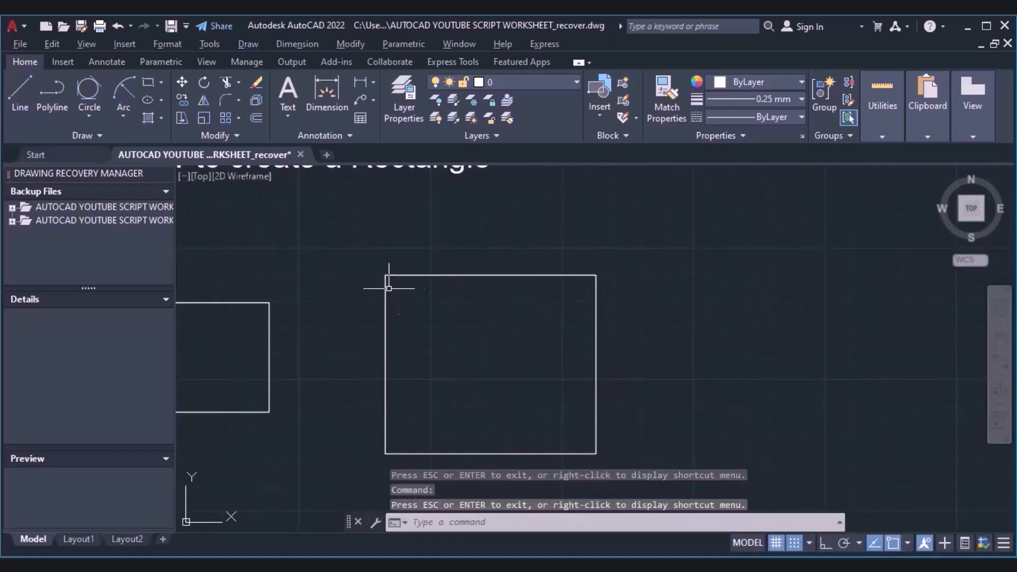
mouse_move(262, 160)
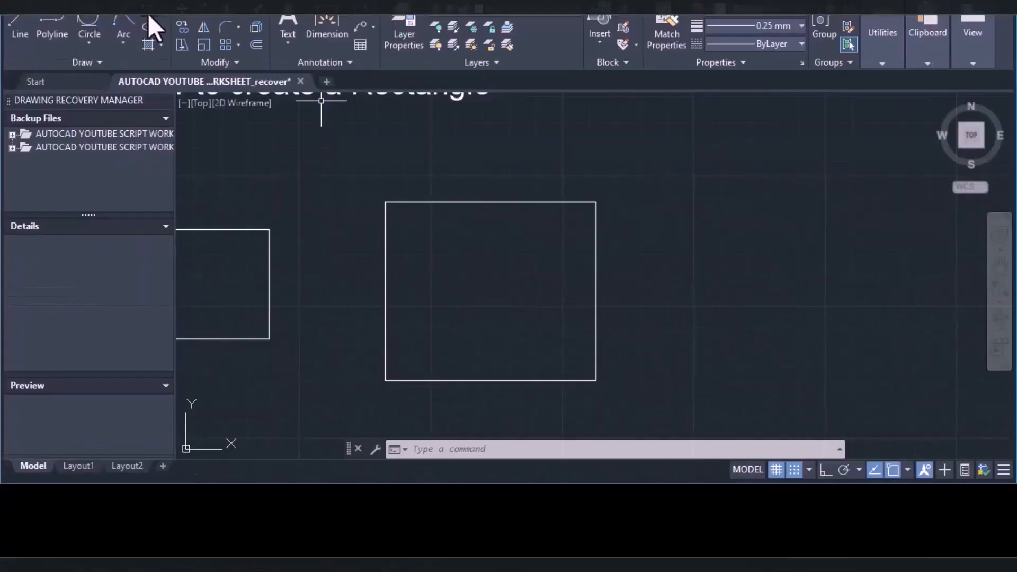
left_click(149, 13)
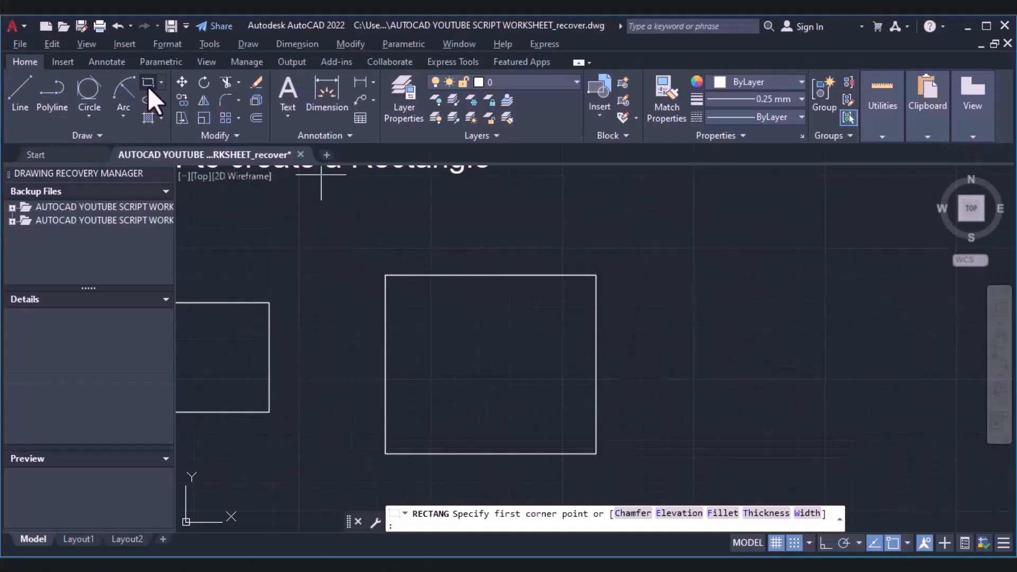
left_click(148, 87)
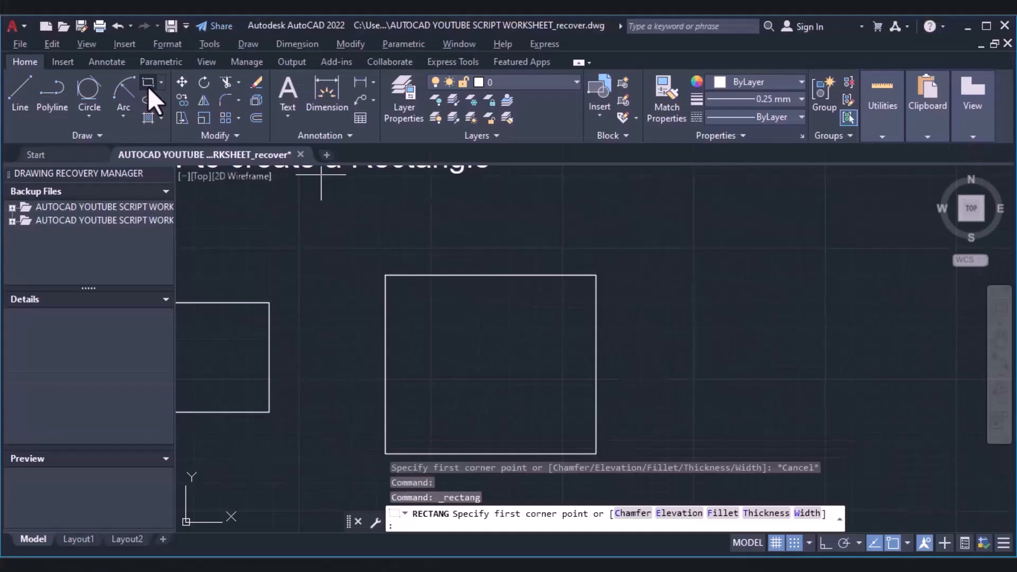
left_click(727, 336)
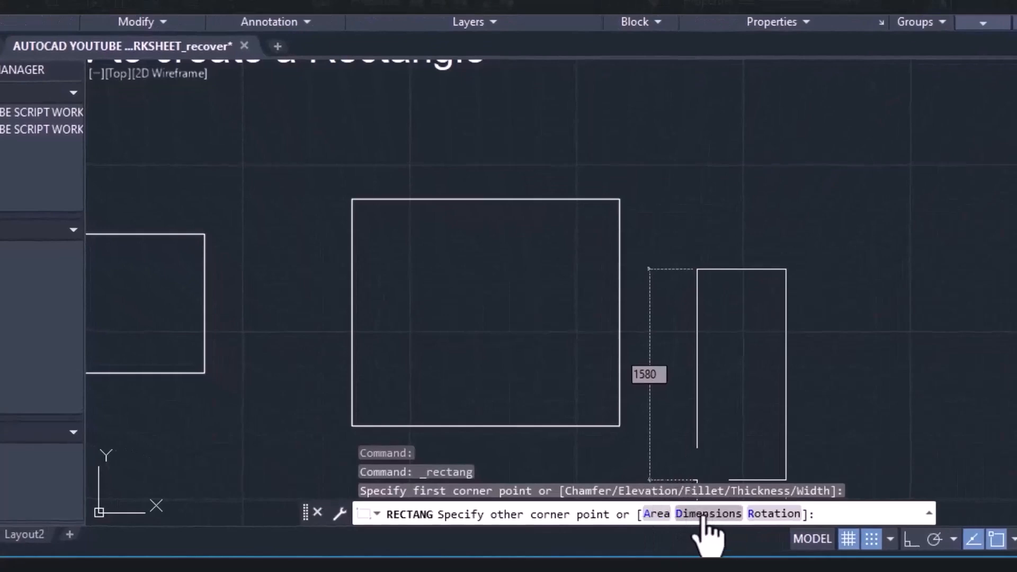
left_click(704, 514)
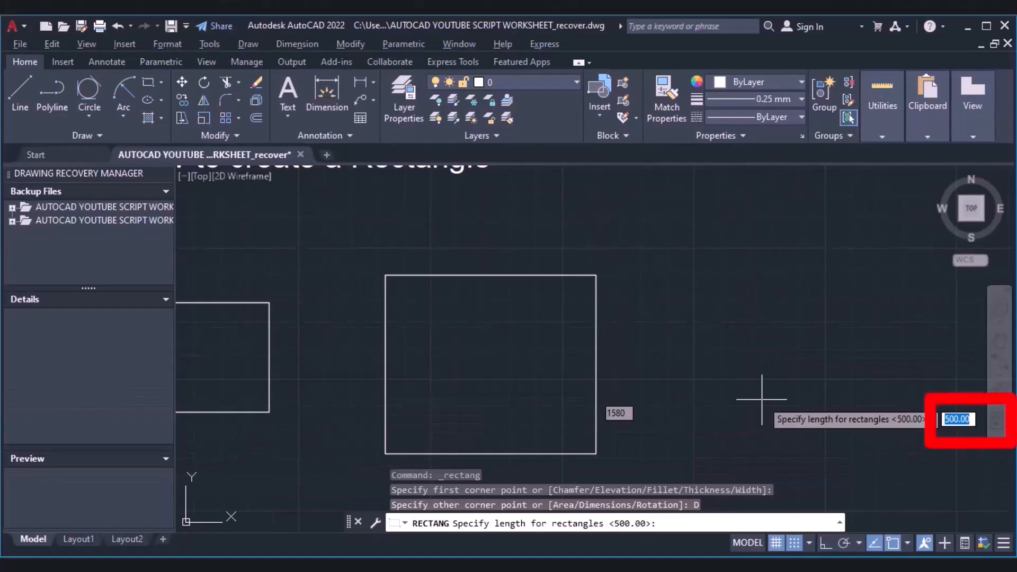
type("2000")
key("Return")
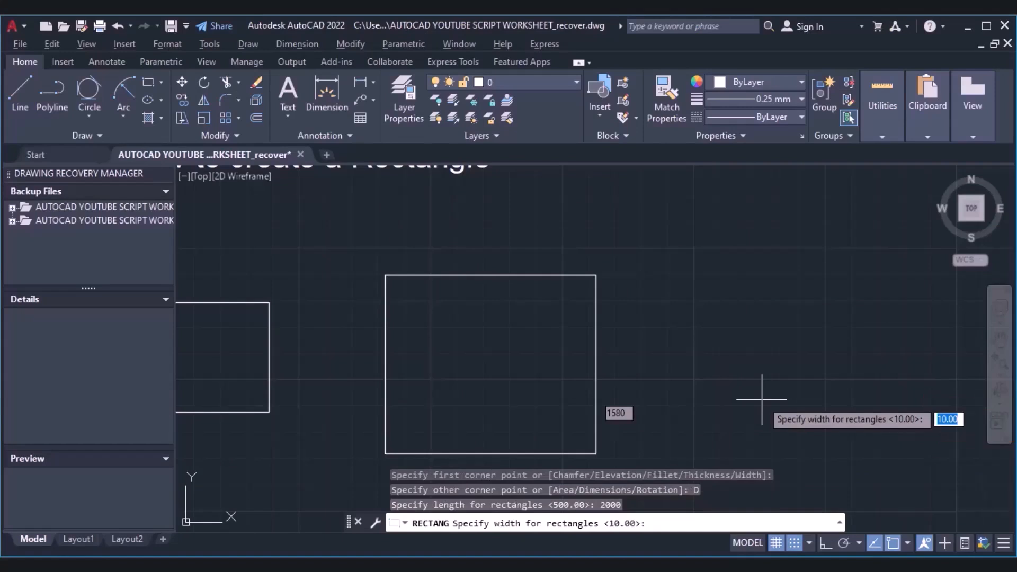
type("1500")
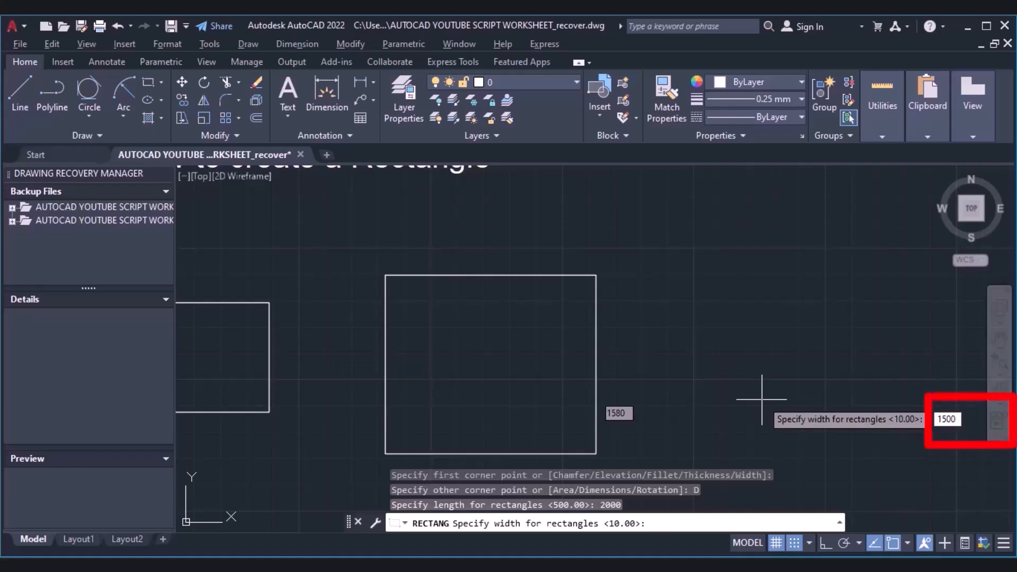
key("Return")
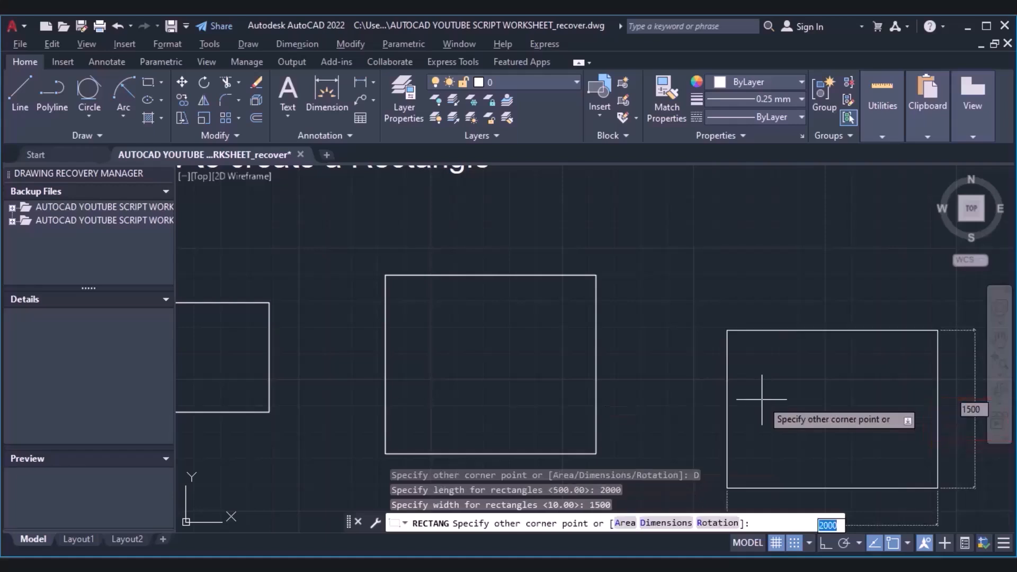
left_click(884, 383)
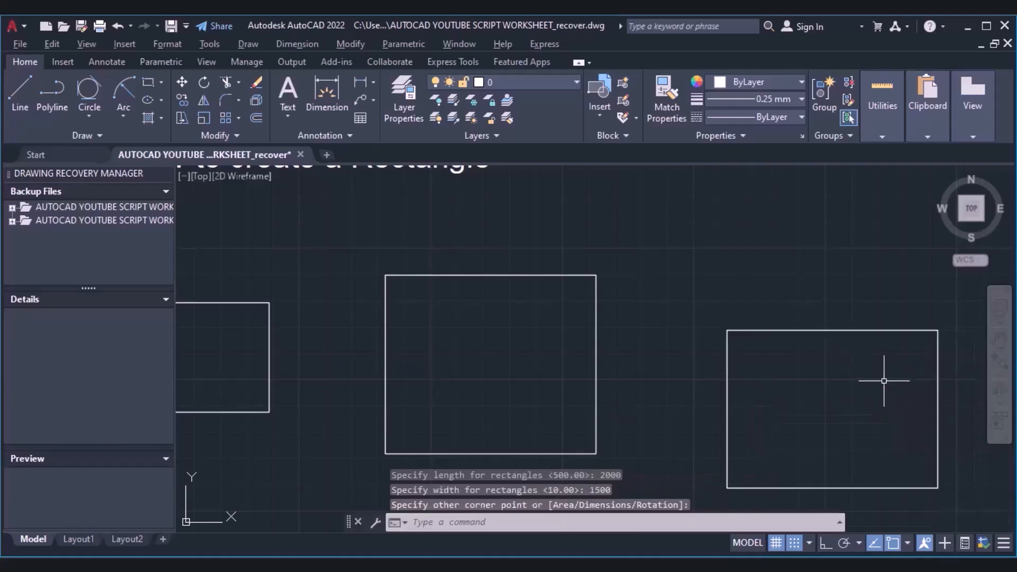
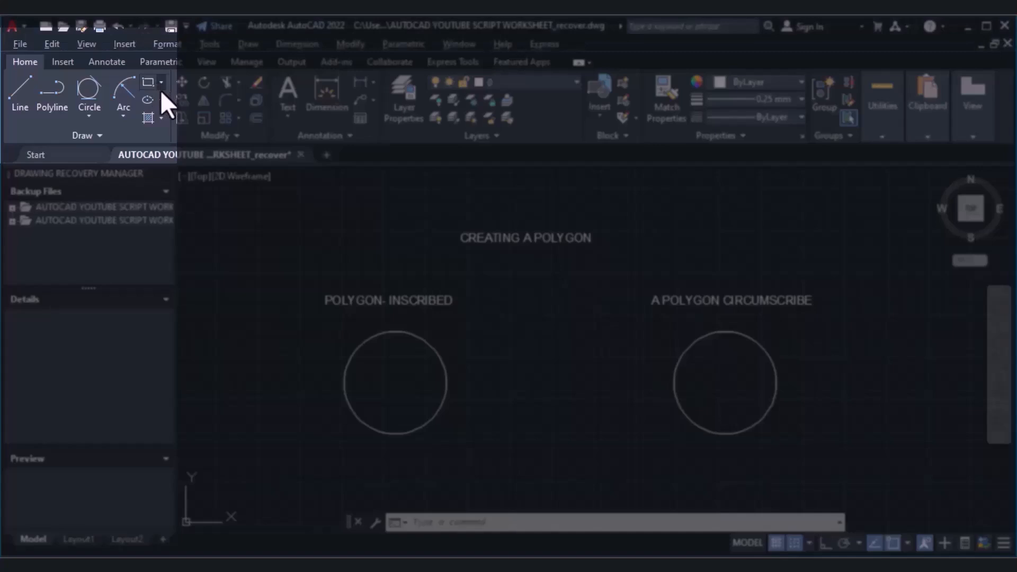
left_click(161, 90)
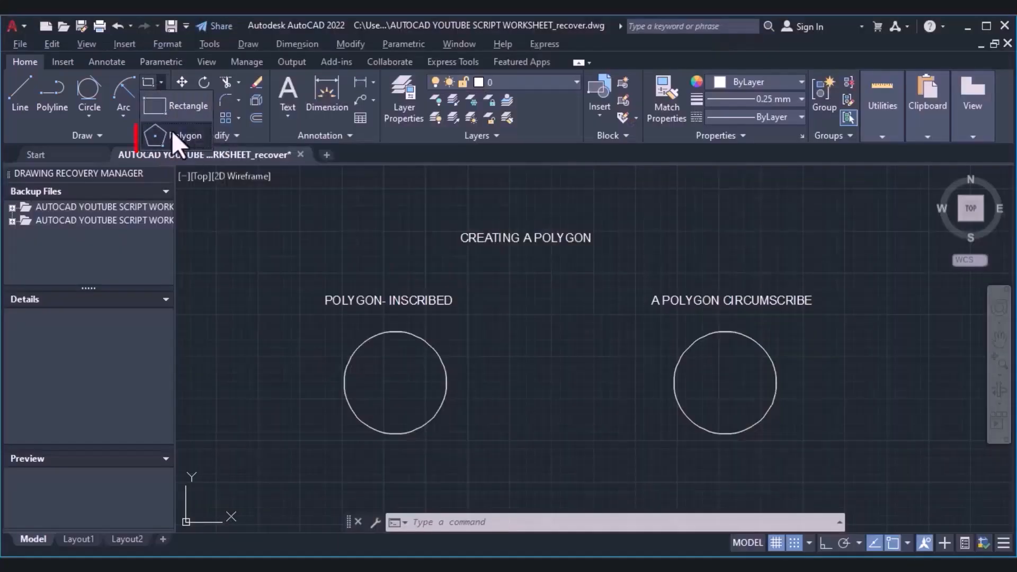
left_click(243, 41)
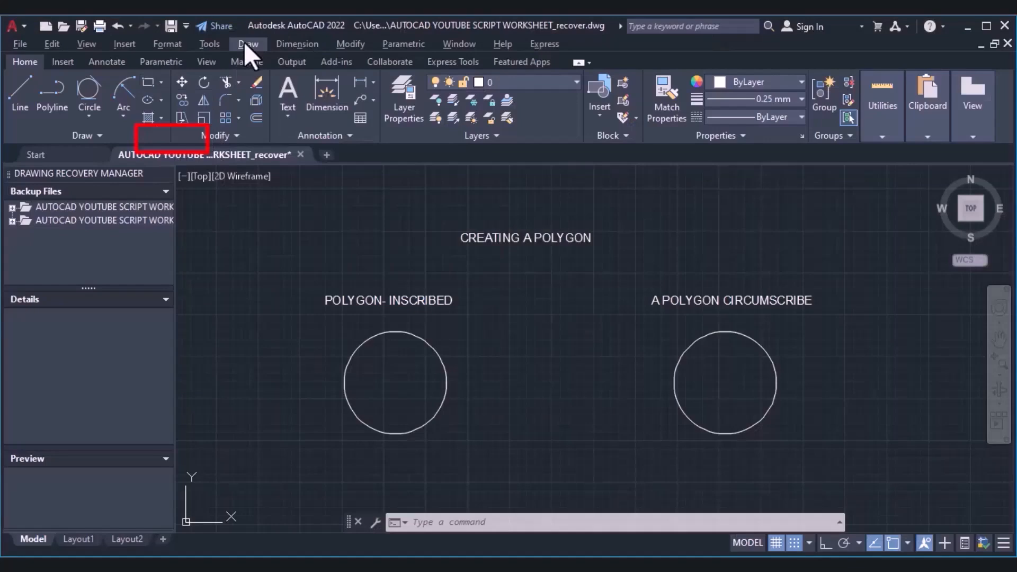
left_click(244, 42)
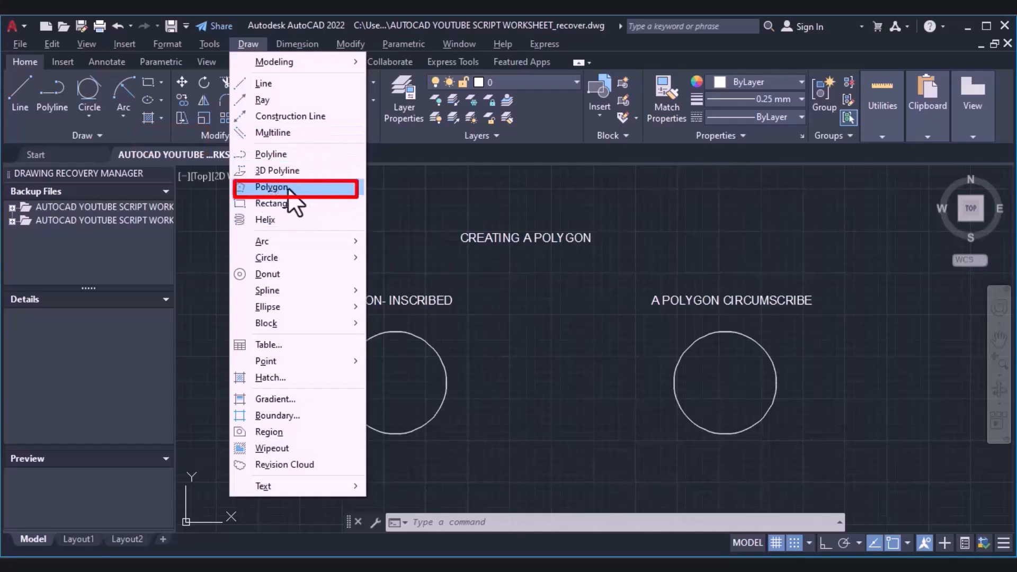
left_click(508, 525)
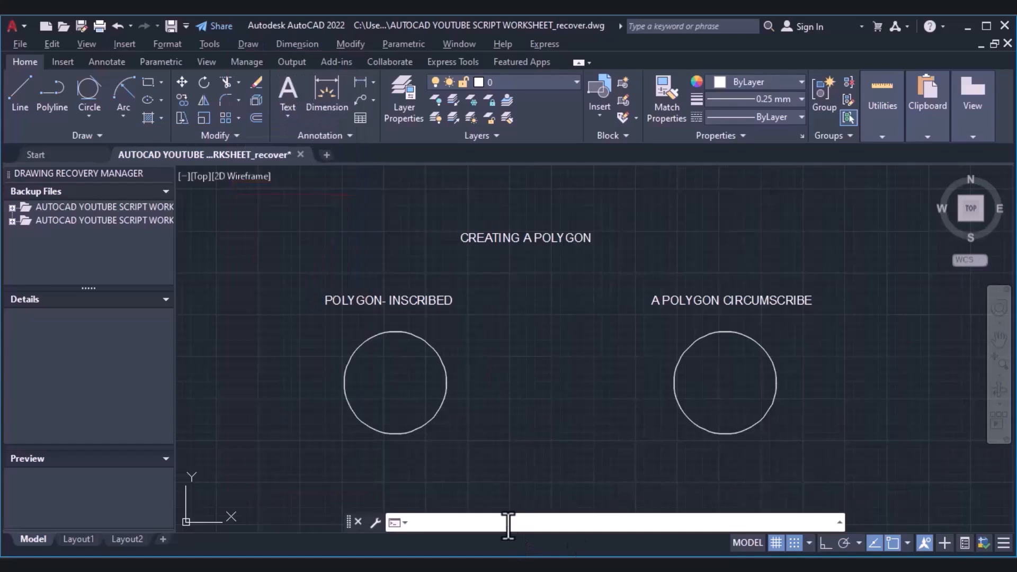
type("po")
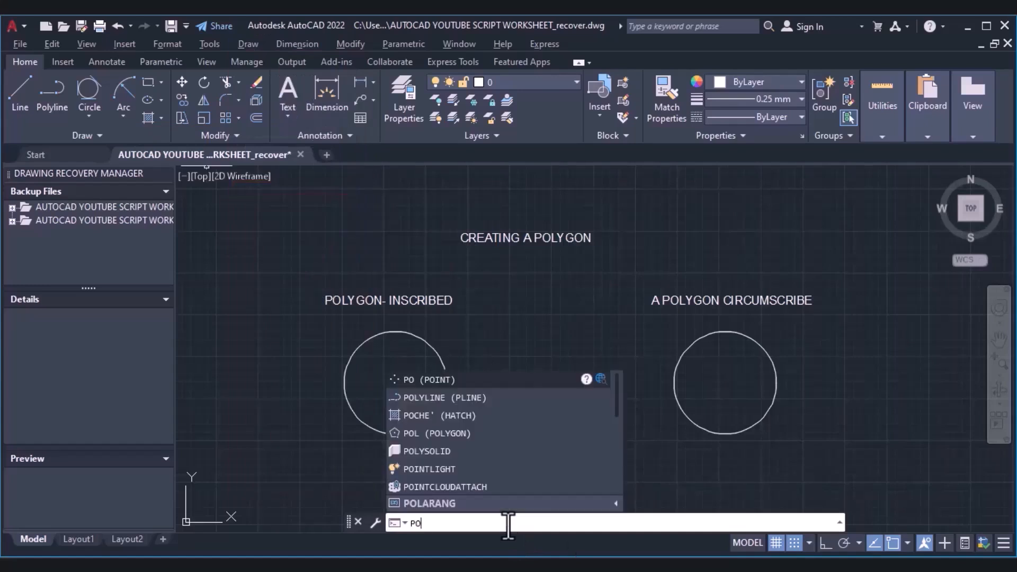
type("l")
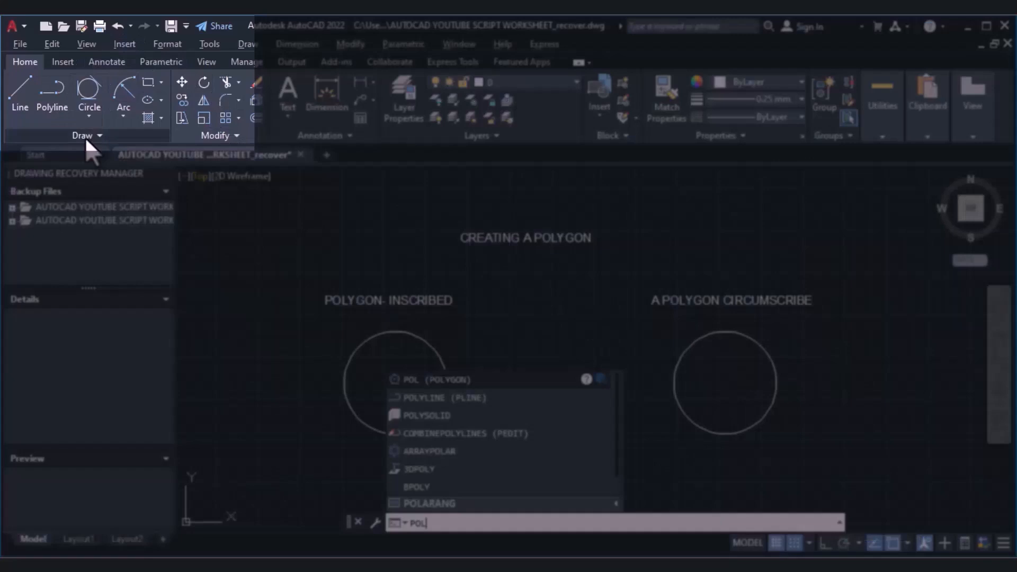
- Enable the Center object snap and draw a five-sided polygon inscribed in the circle under "POLYGON- INSCRIBED", with radius 60
left_click(161, 83)
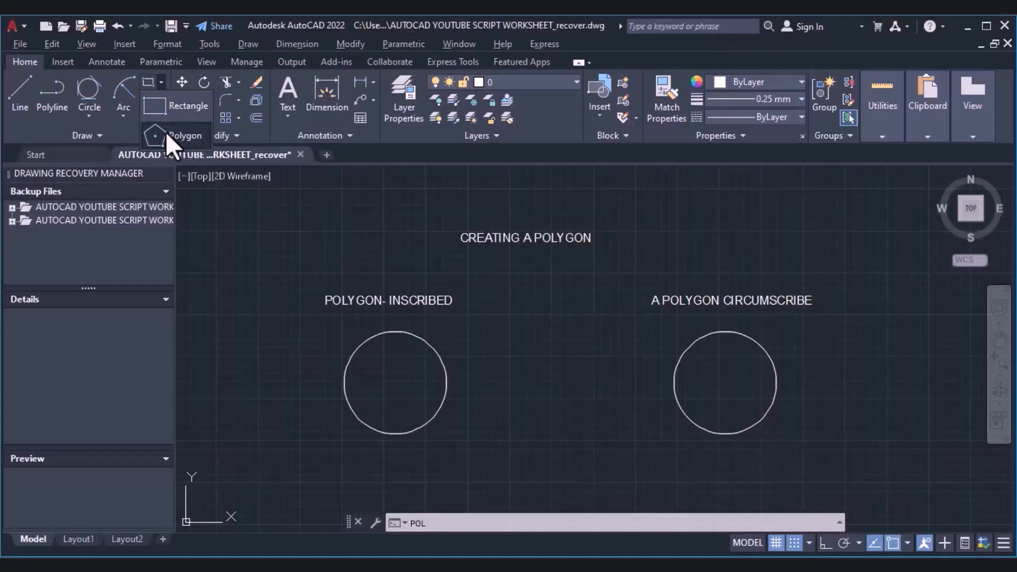
left_click(166, 132)
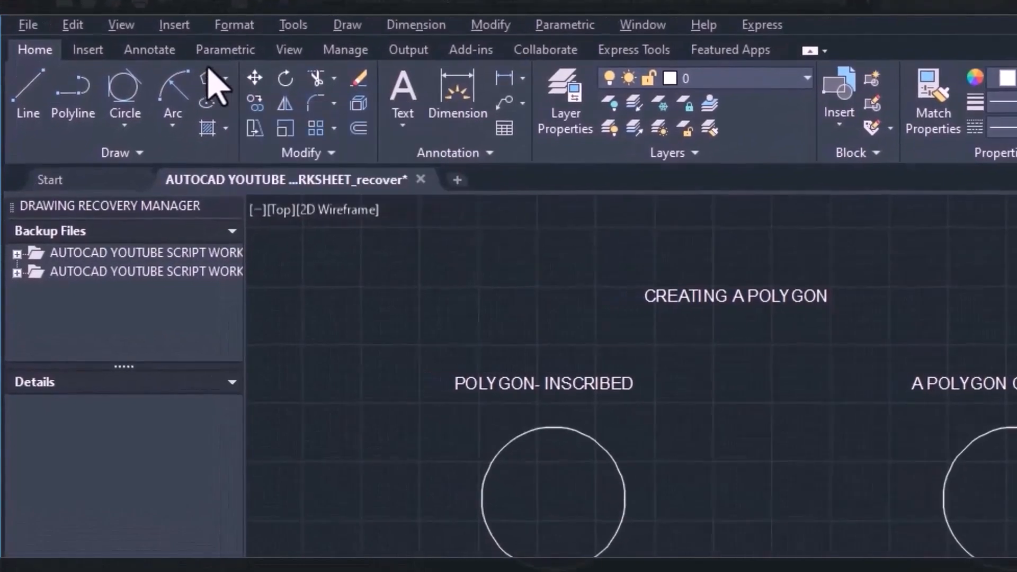
left_click(208, 78)
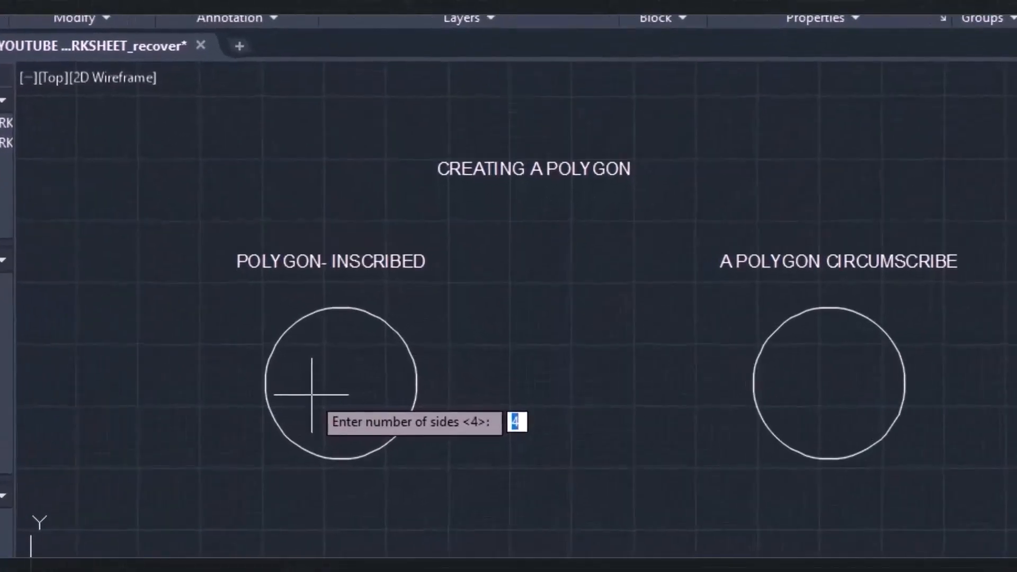
type("5")
key("Return")
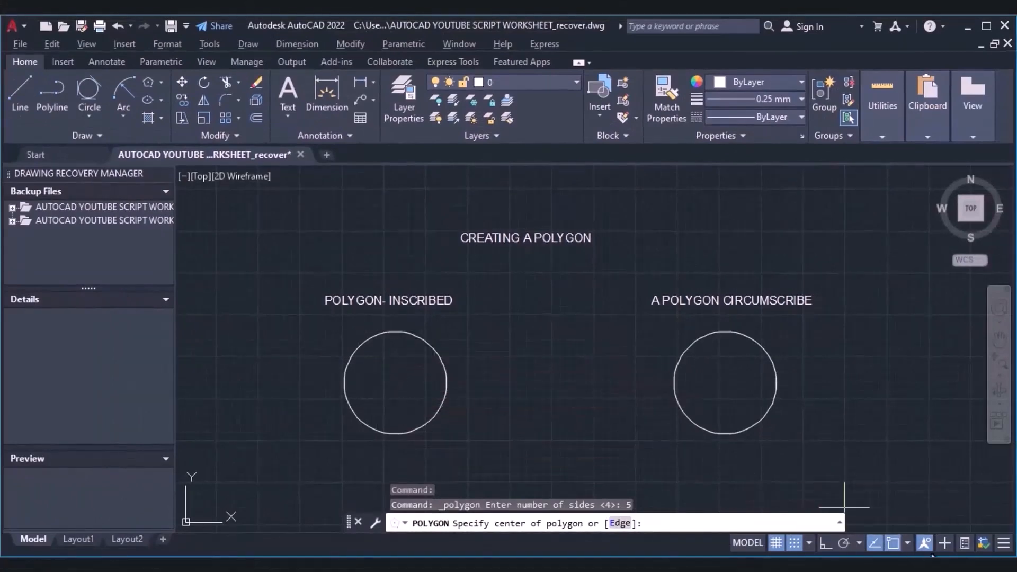
left_click(907, 541)
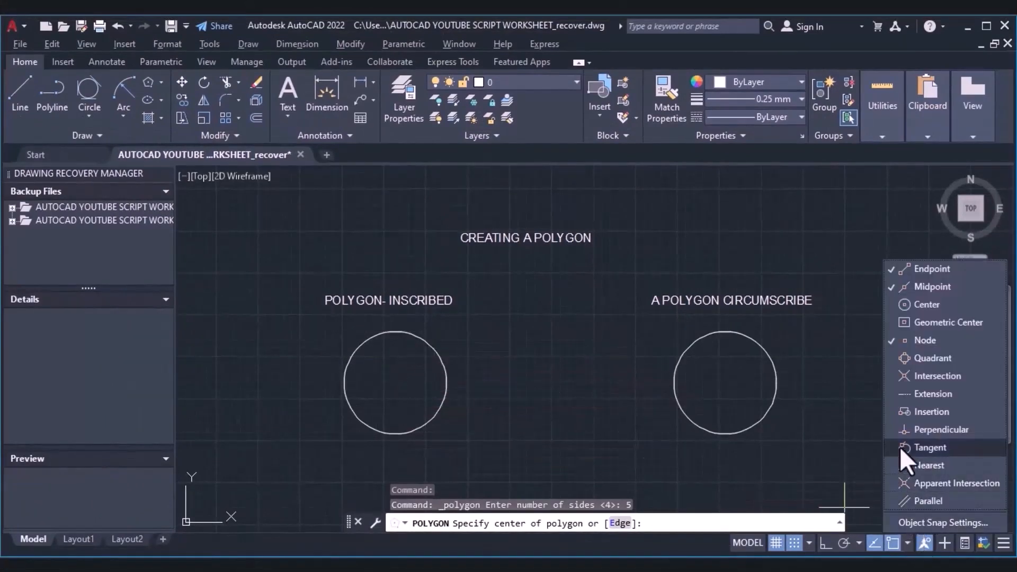
left_click(917, 307)
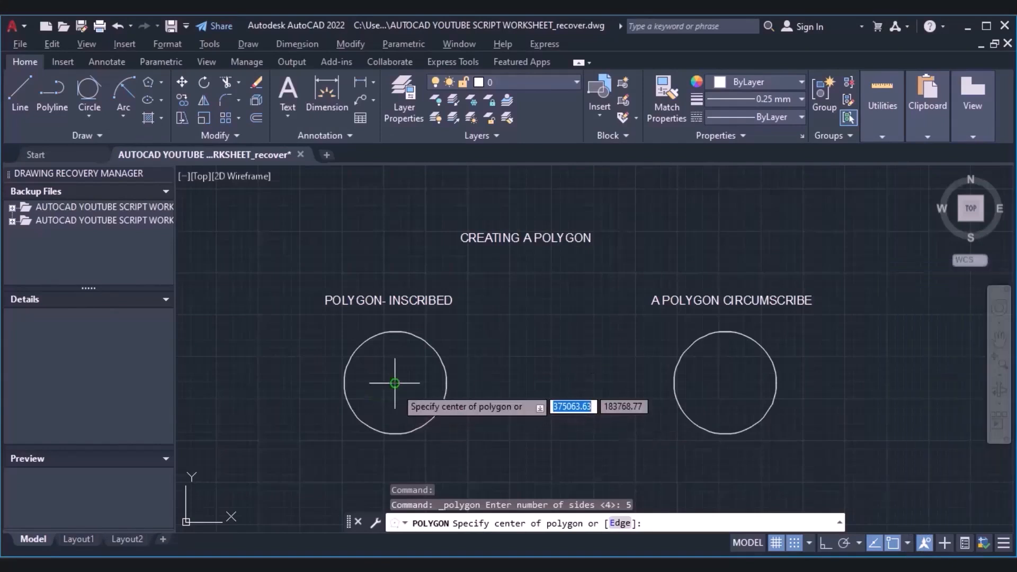
left_click(394, 382)
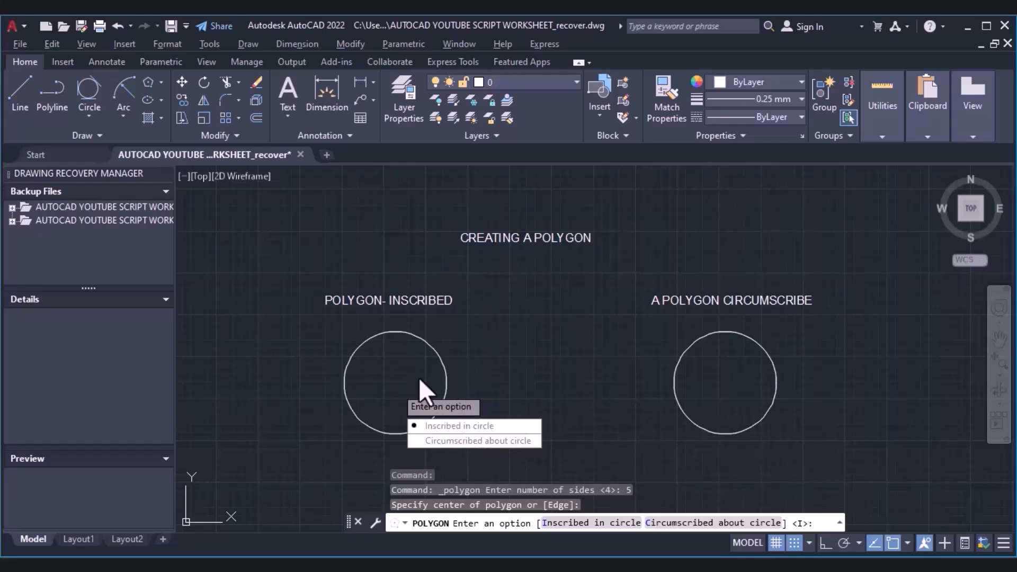
left_click(447, 427)
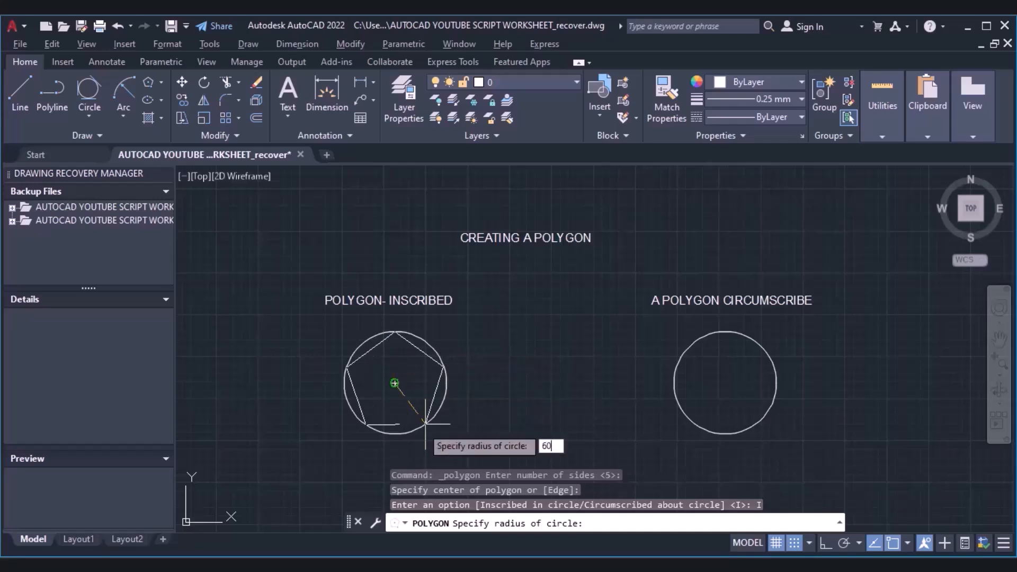
left_click(422, 425)
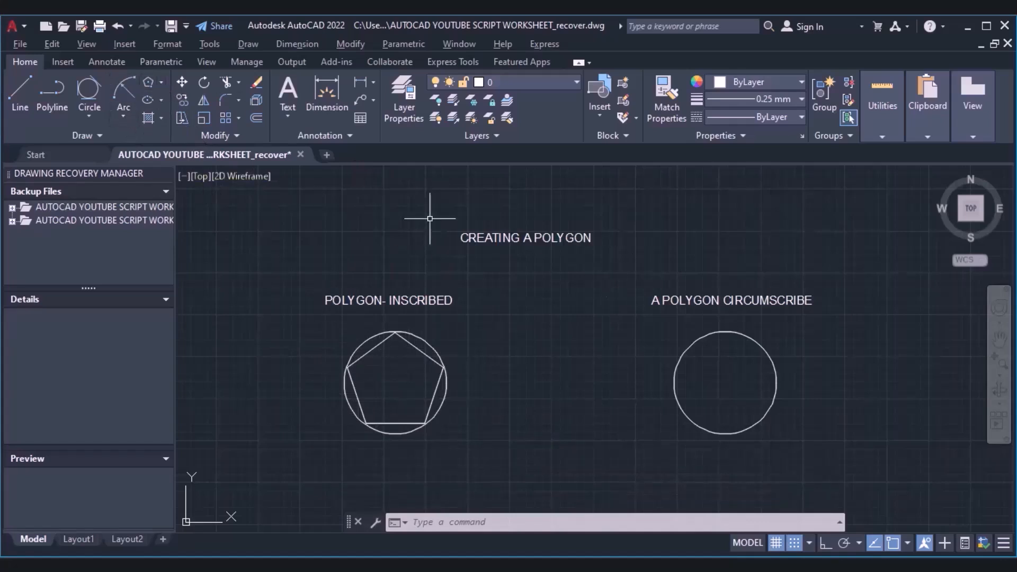
- Draw a five-sided polygon circumscribed about the circle under "A POLYGON CIRCUMSCRIBE", from the circle's centre with radius 60
left_click(151, 81)
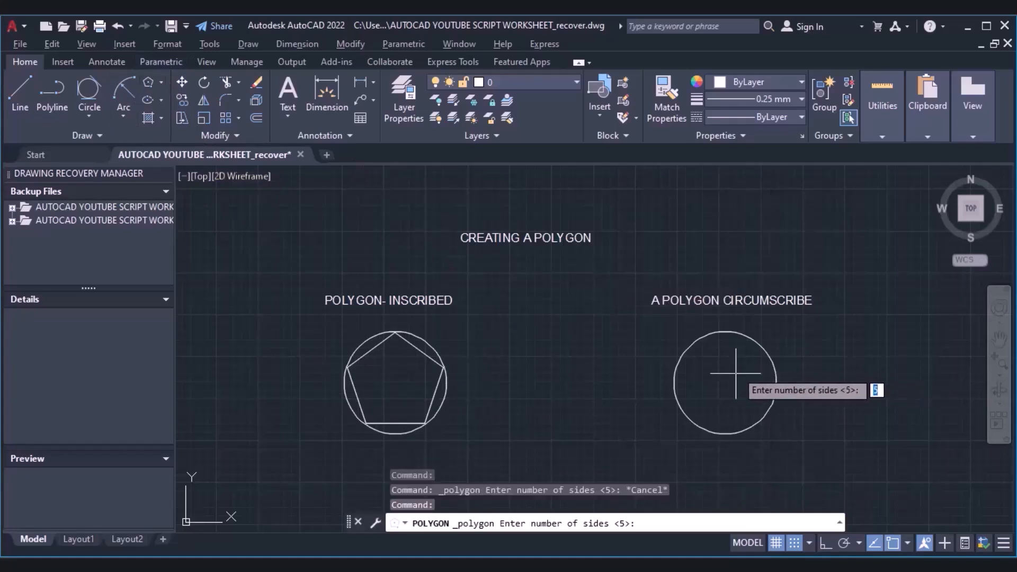
key("Return")
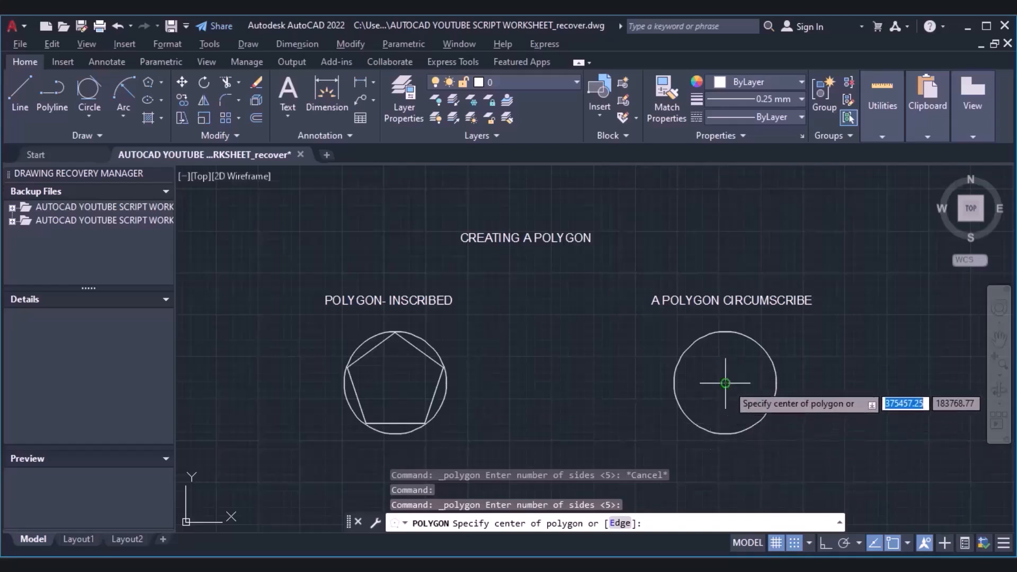
left_click(726, 383)
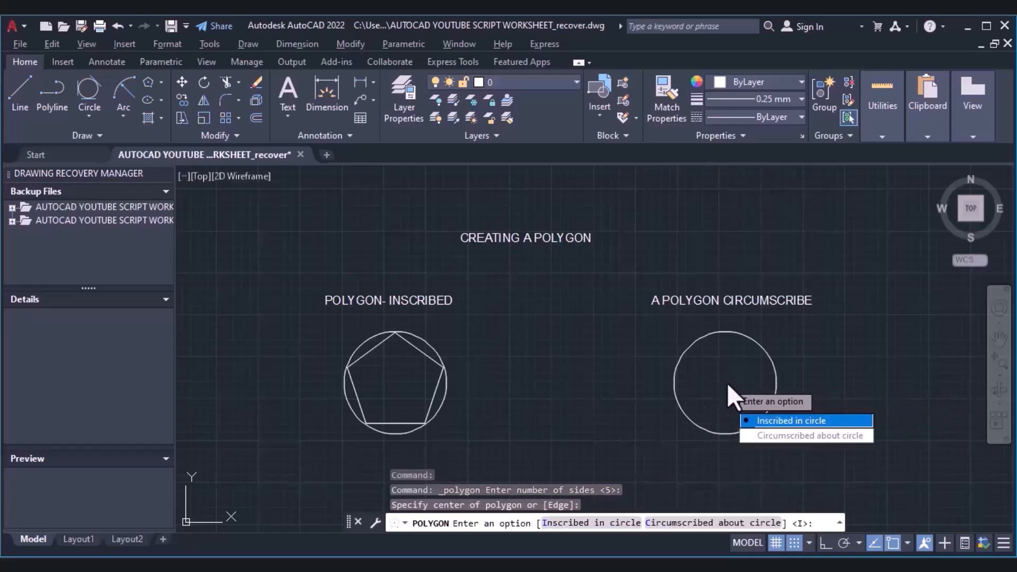
left_click(758, 437)
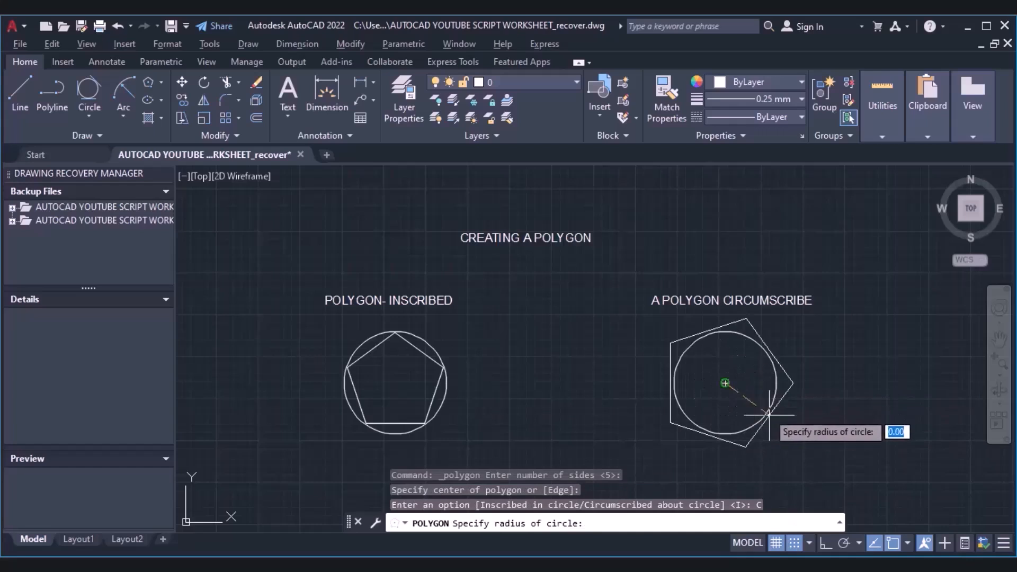
left_click(726, 383)
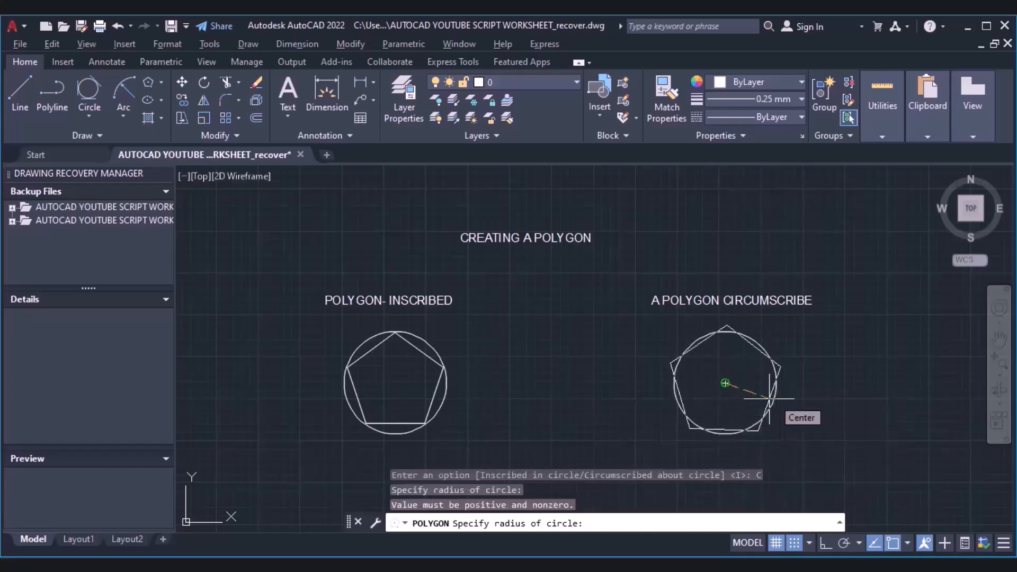
type("60")
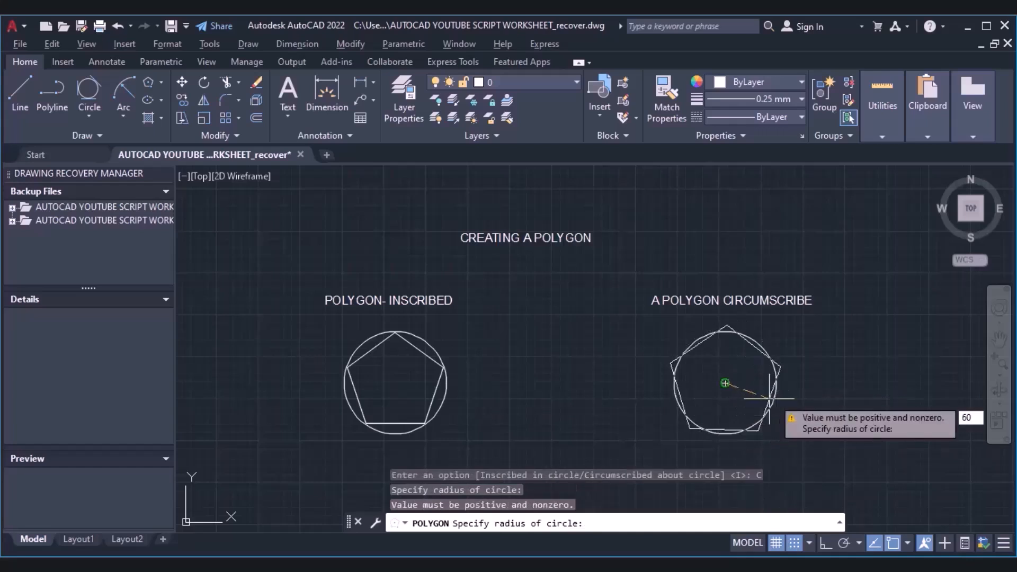
key("Return")
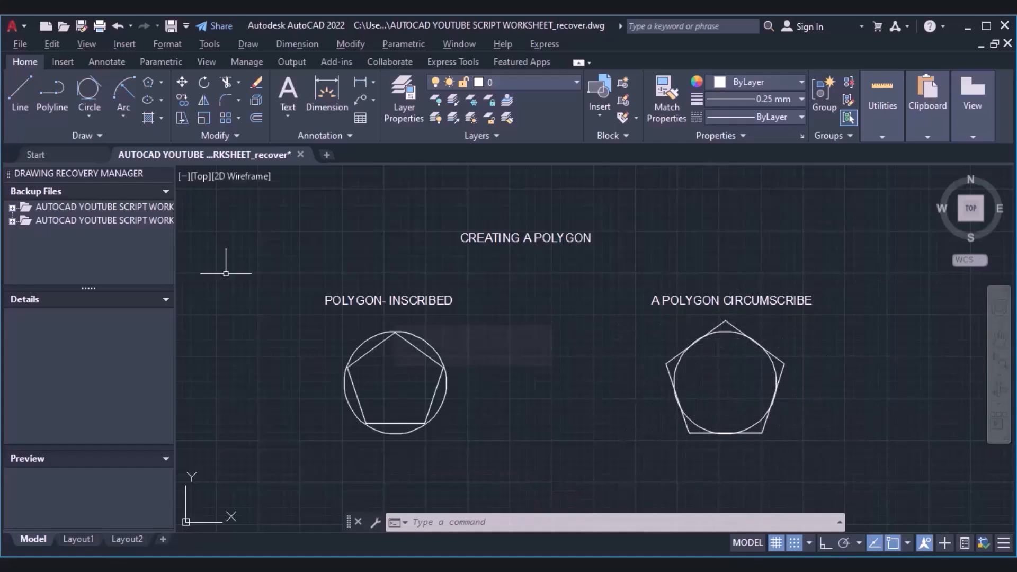
- Draw a seven-sided polygon using the Inscribed in circle option with radius 90, centred in the empty space between and below the two circles
left_click(147, 85)
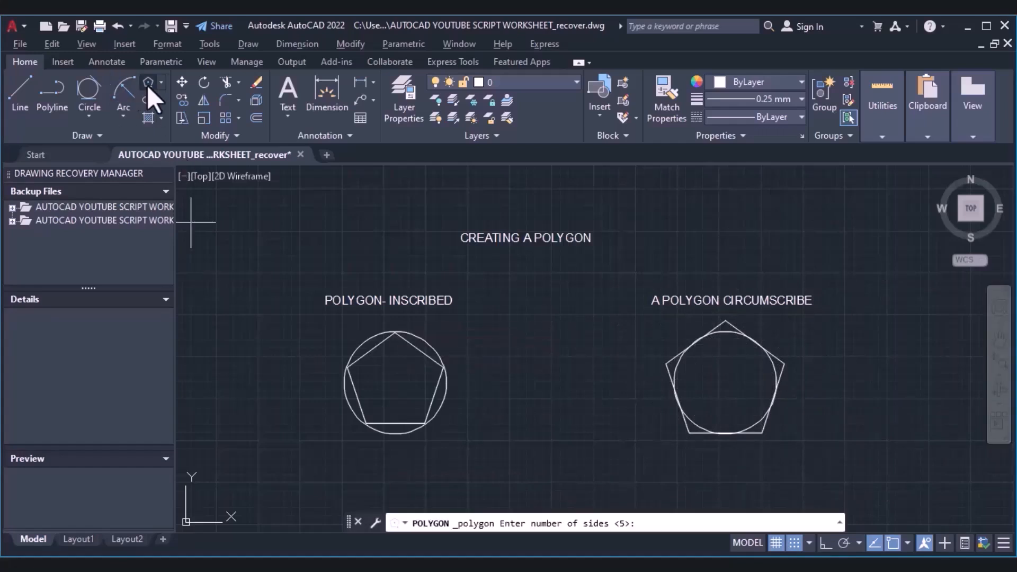
type("7")
key("Return")
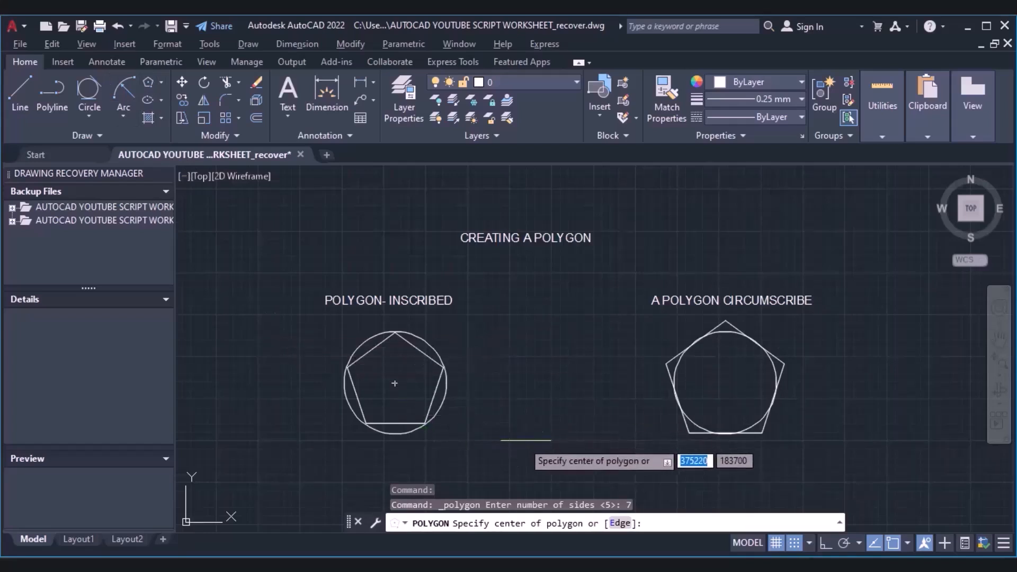
left_click(536, 454)
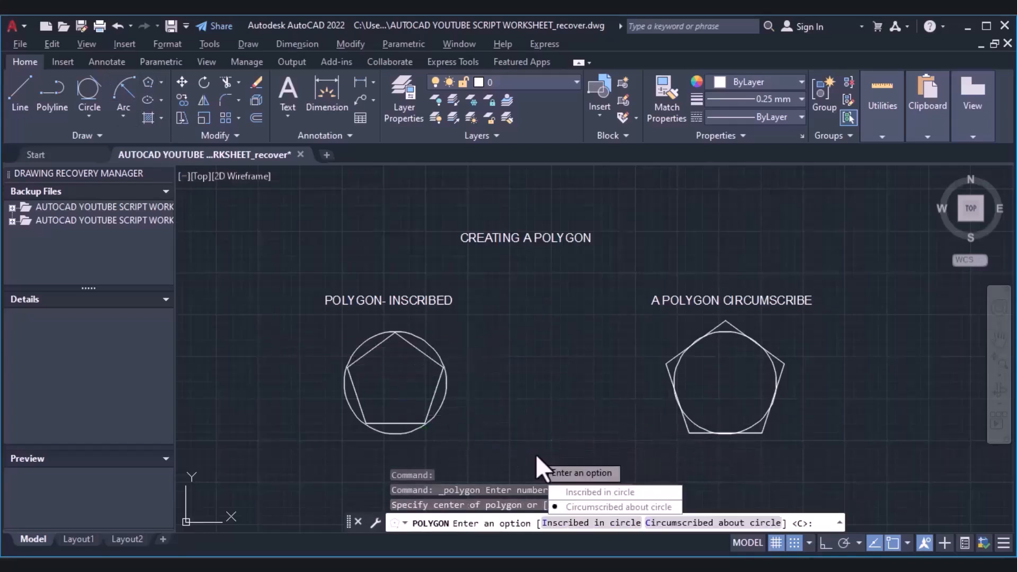
left_click(573, 490)
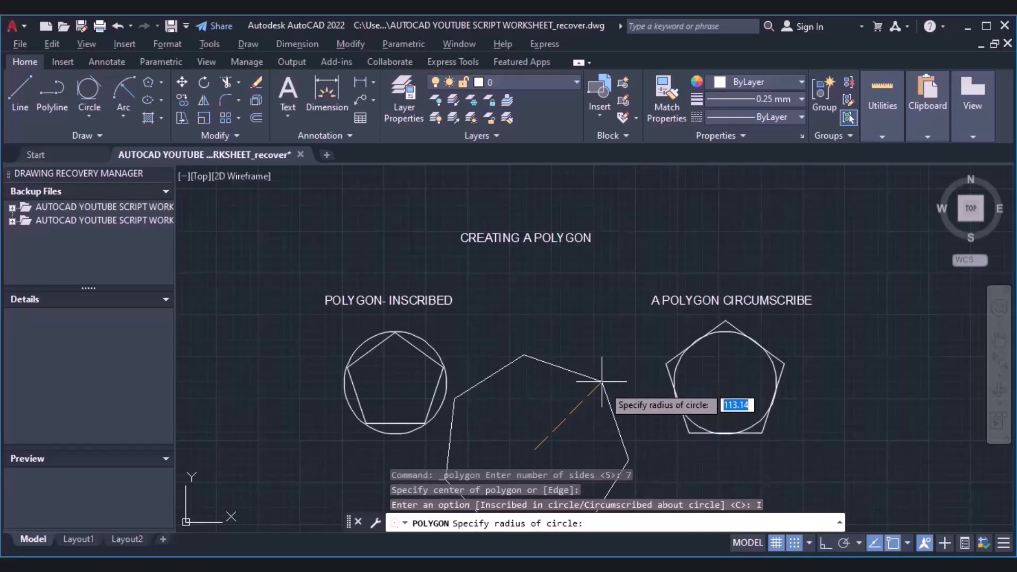
type("90")
key("Return")
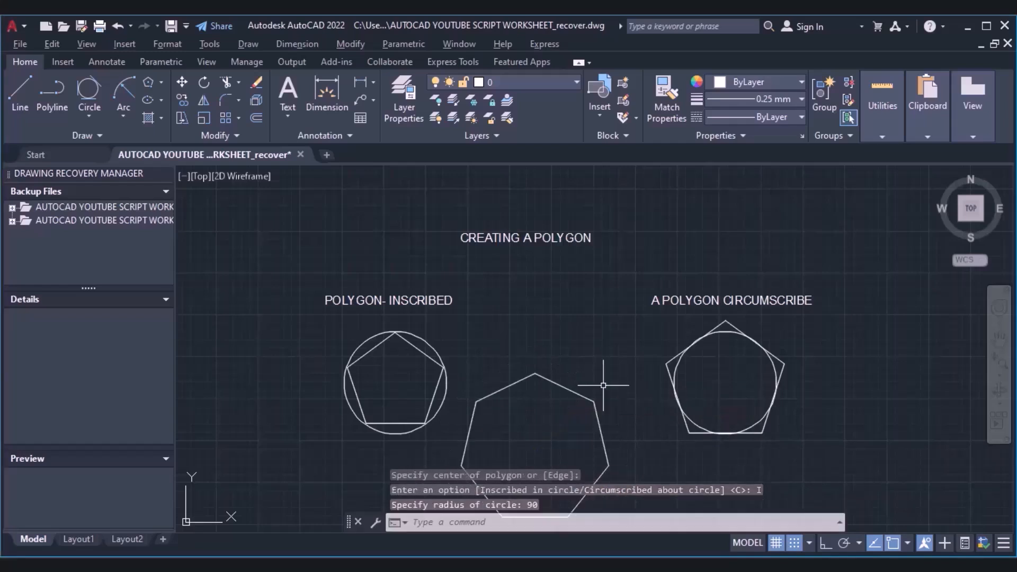
left_click(1000, 340)
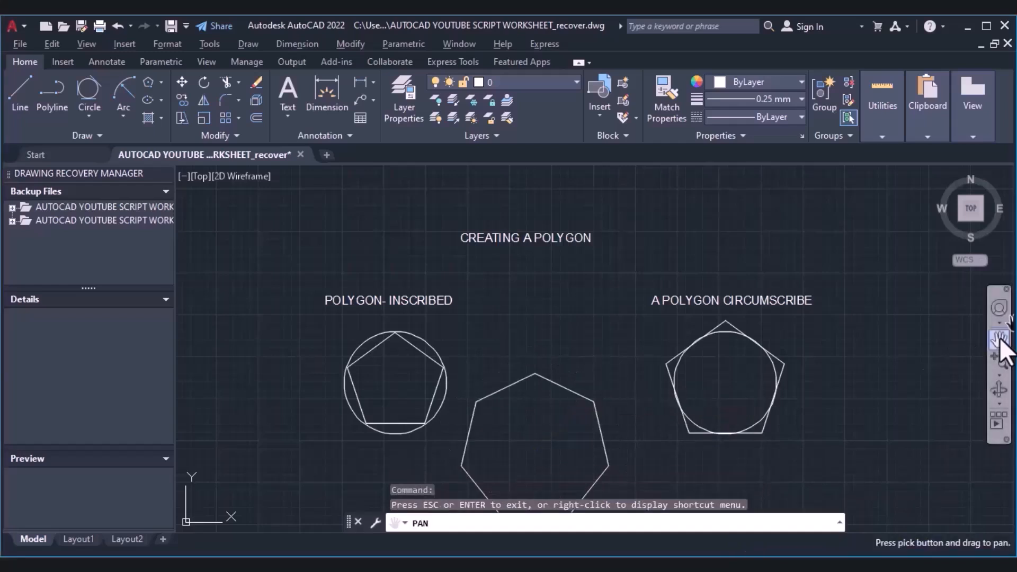
mouse_move(870, 428)
left_mouse_down()
mouse_move(874, 357)
mouse_move(867, 364)
left_mouse_up()
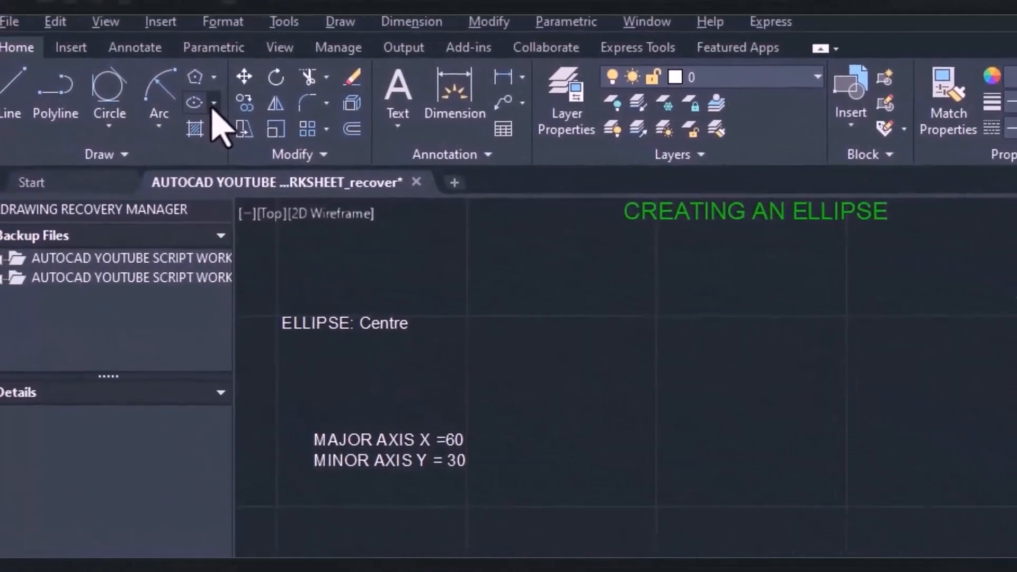
left_click(214, 105)
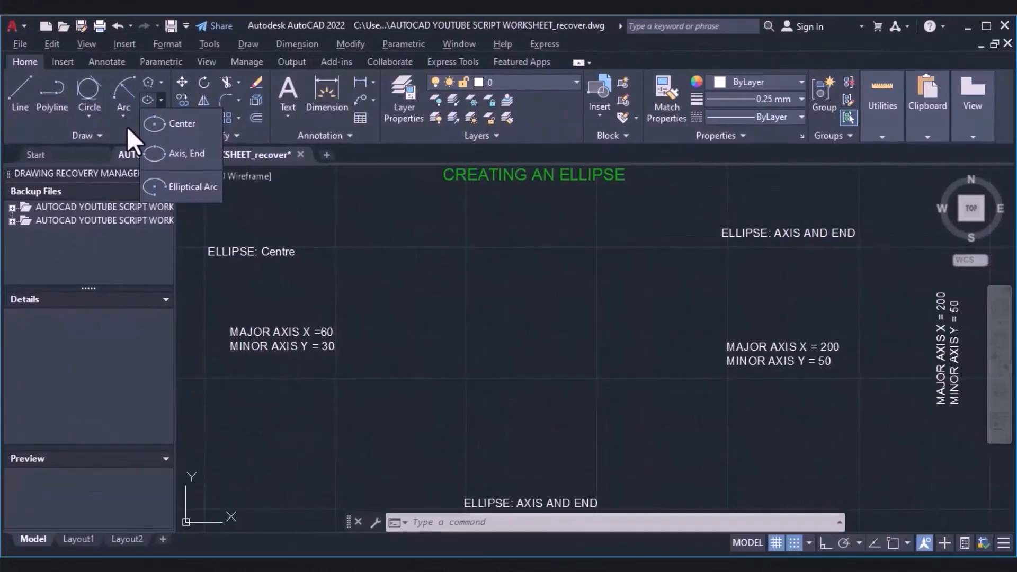
left_click(243, 45)
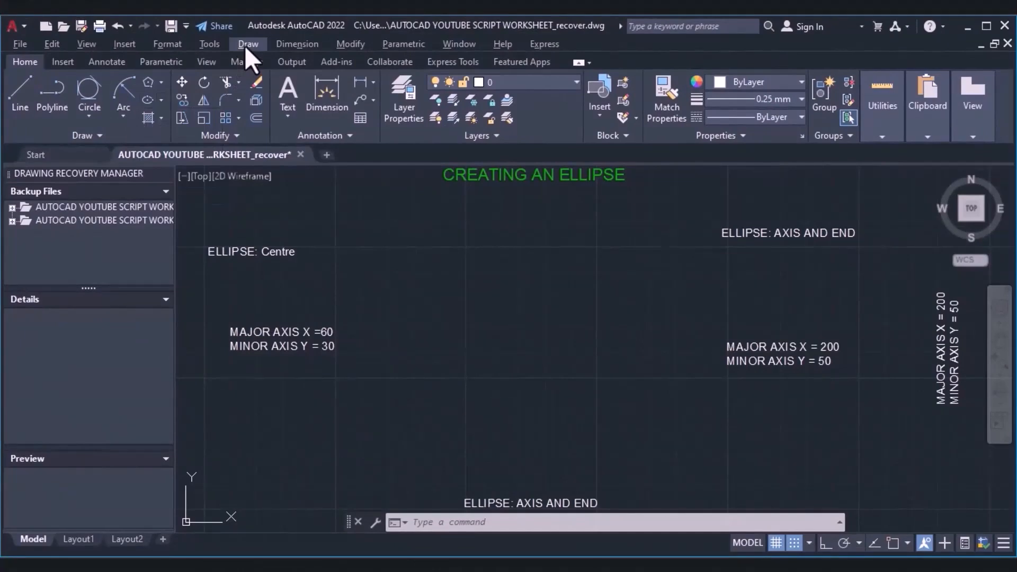
left_click(244, 46)
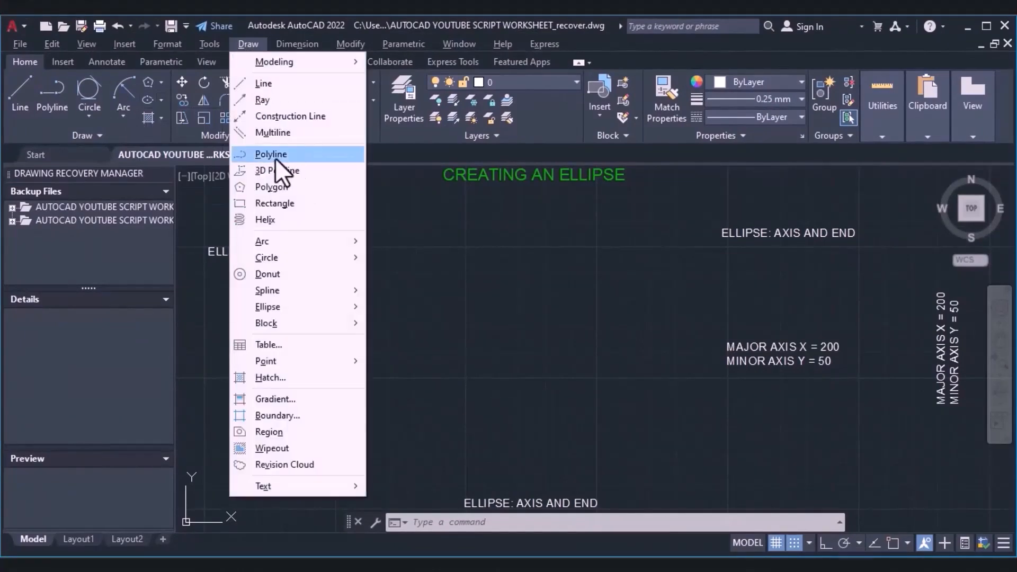
mouse_move(285, 308)
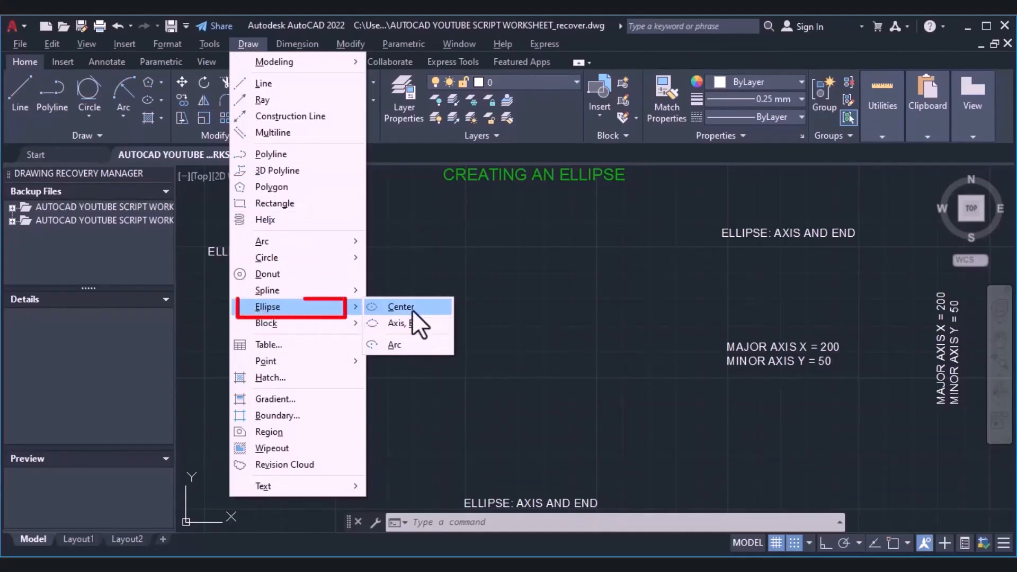
left_click(634, 521)
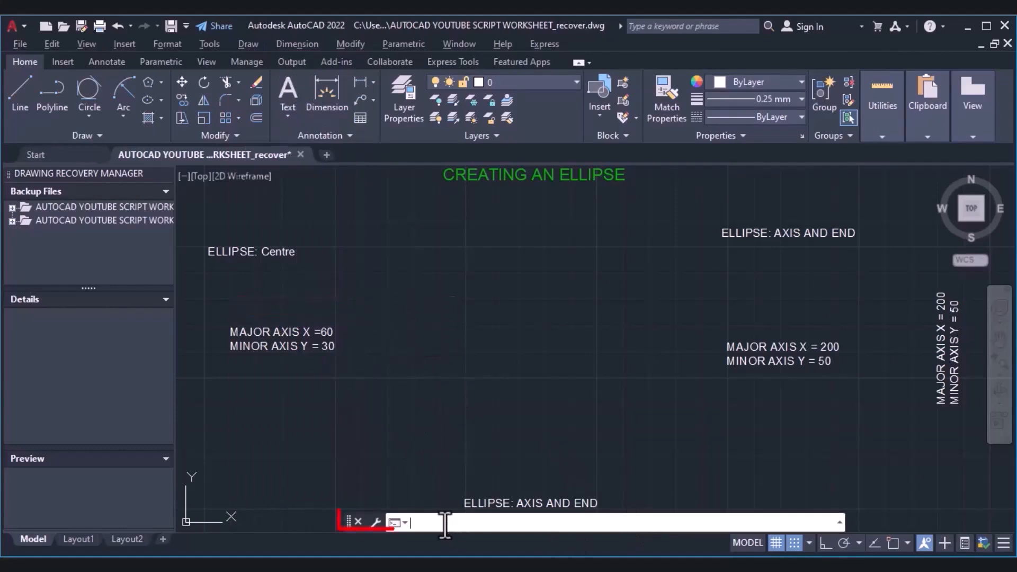
type("e")
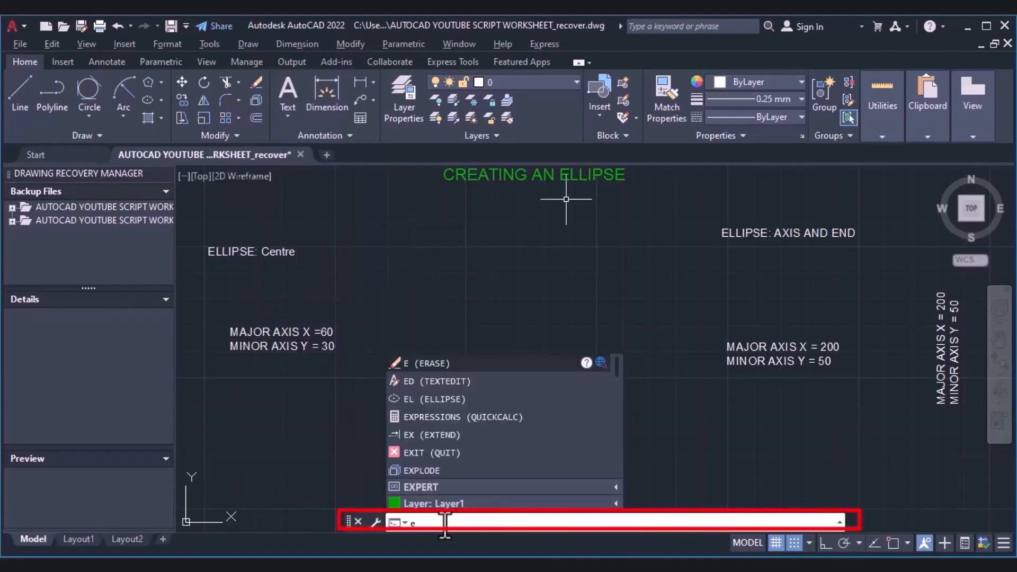
type("lli")
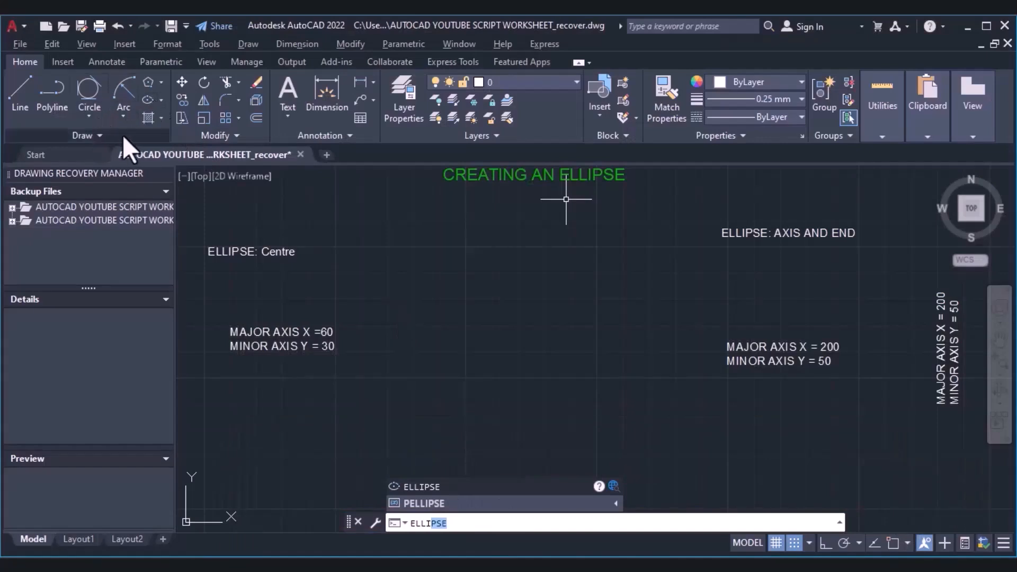
- Draw an ellipse with the Center method below the axis note under "ELLIPSE: Centre", with a horizontal half-axis of 600 and vertical half-axis of 300
left_click(161, 103)
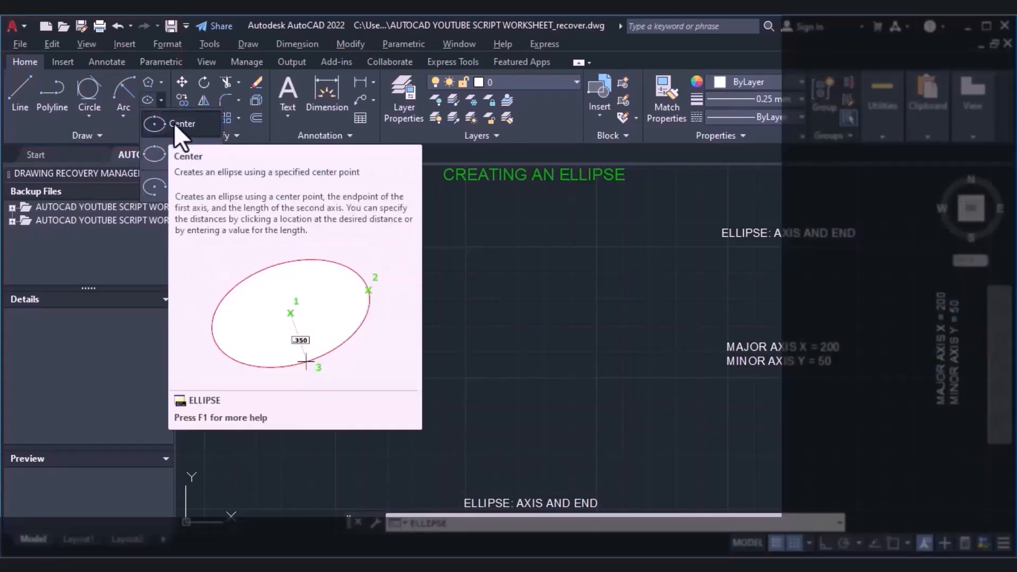
left_click(174, 125)
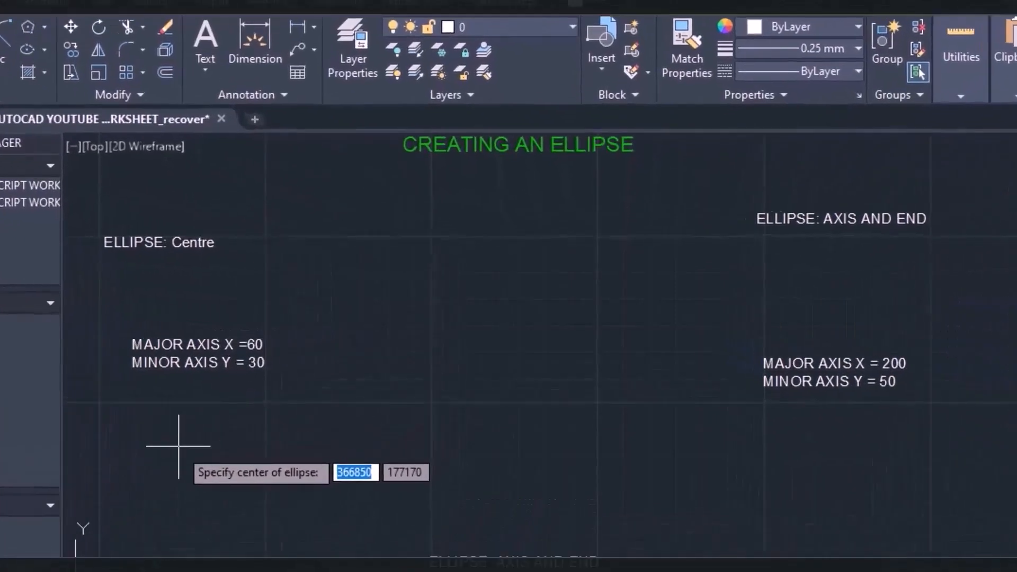
left_click(267, 413)
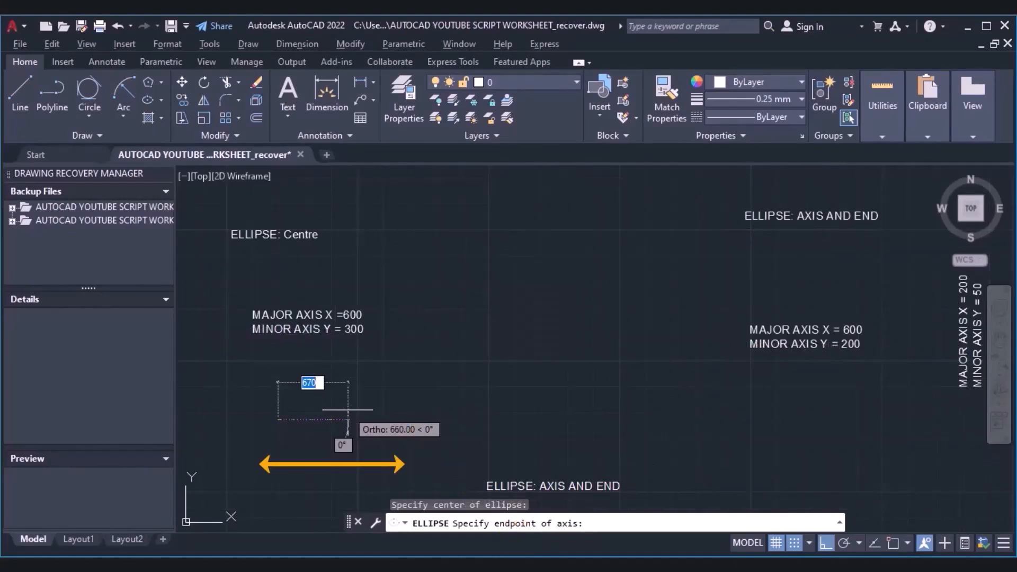
type("600")
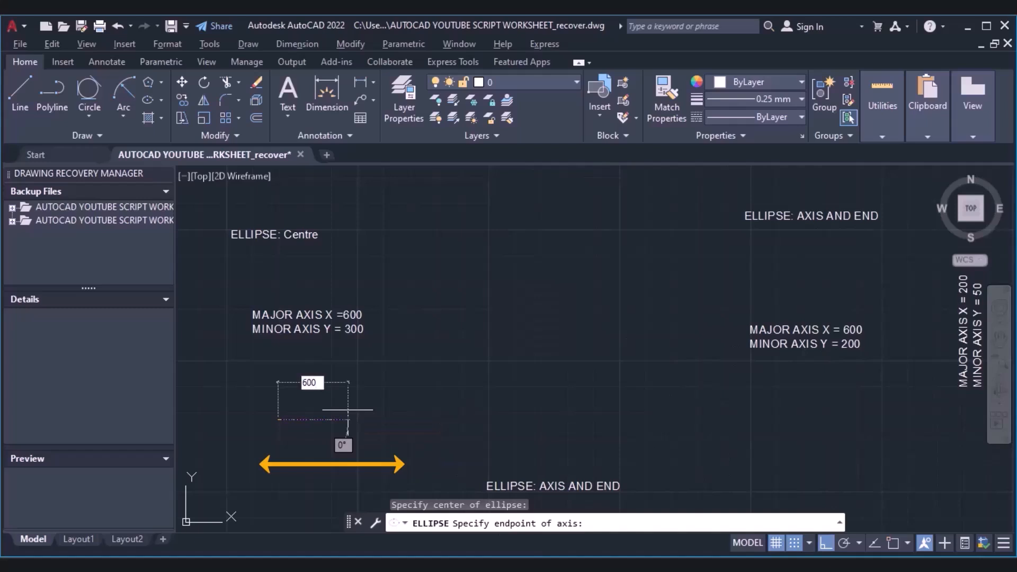
key("Return")
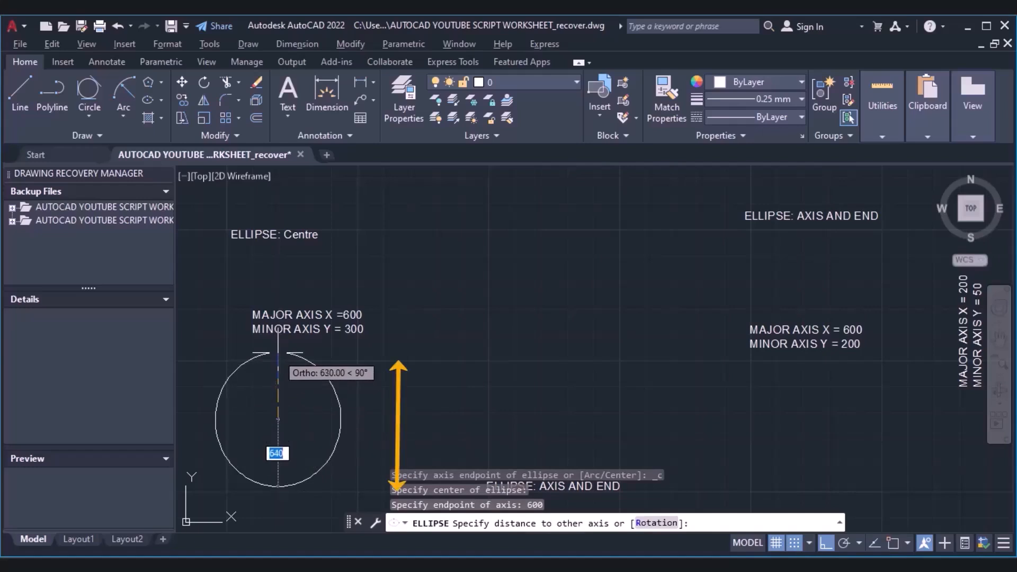
type("30")
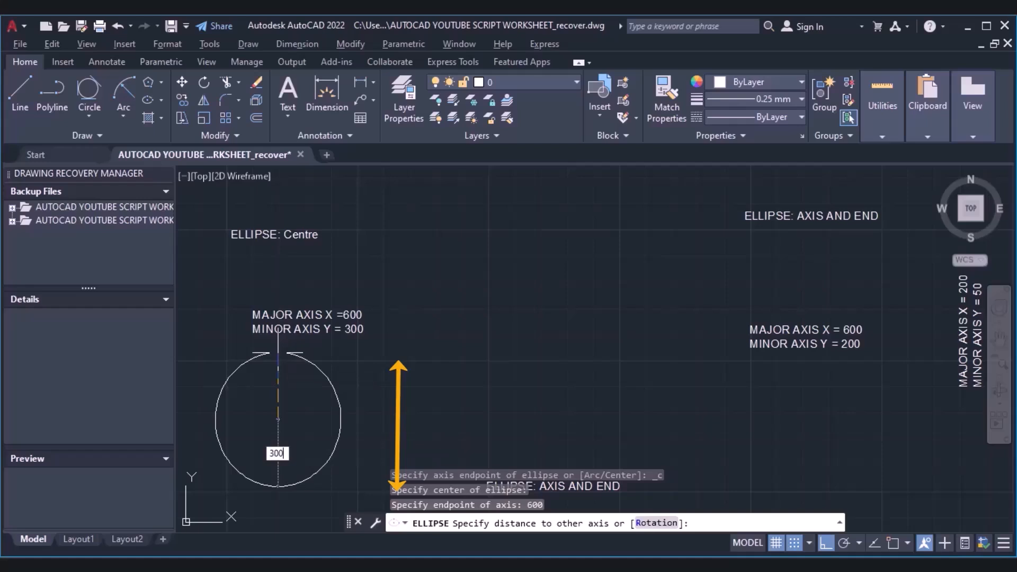
type("0")
key("Return")
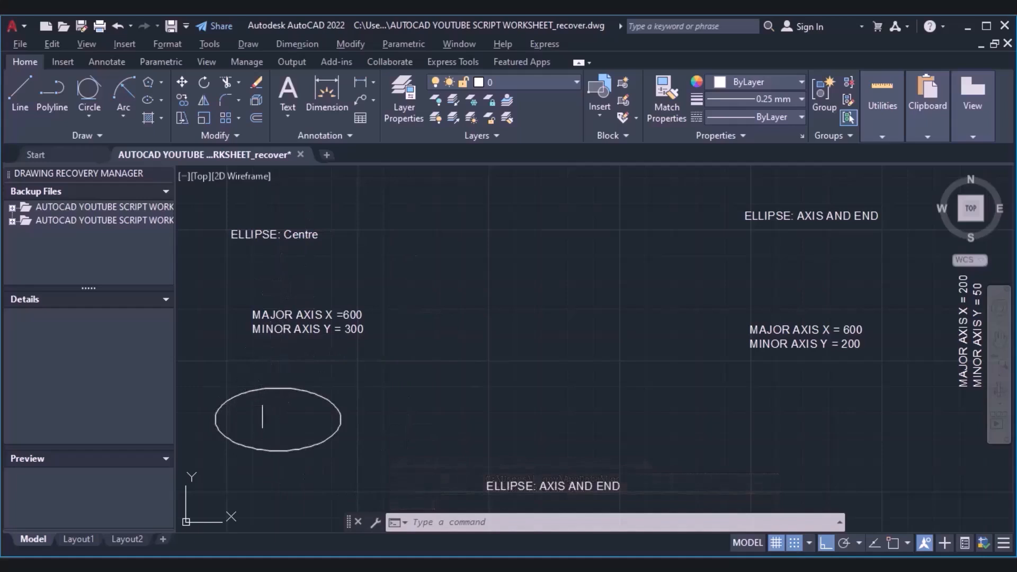
- Turn Ortho off and move the ellipse by its centre so that it surrounds the axis note under "ELLIPSE: Centre"
left_click(262, 390)
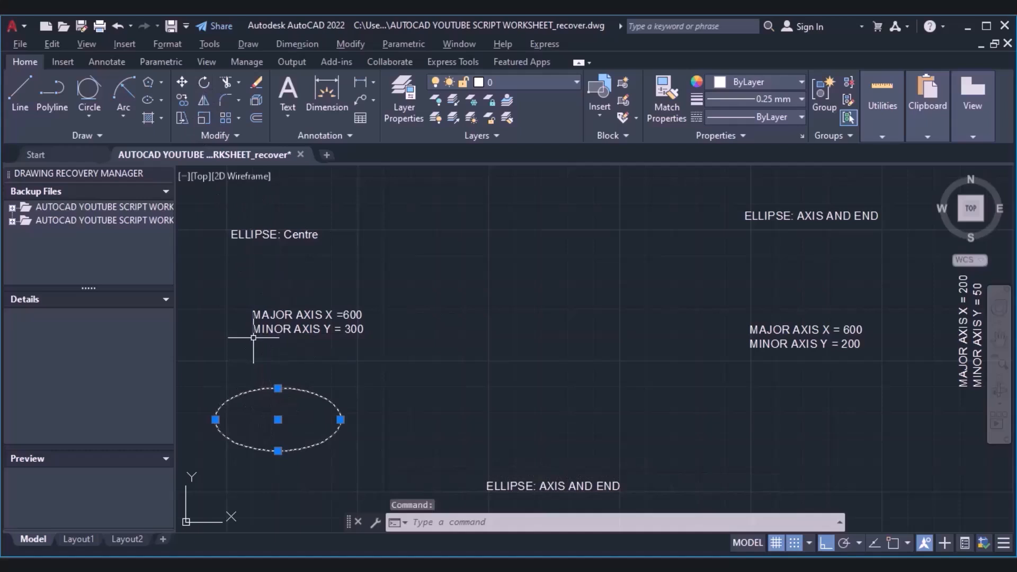
left_click(277, 419)
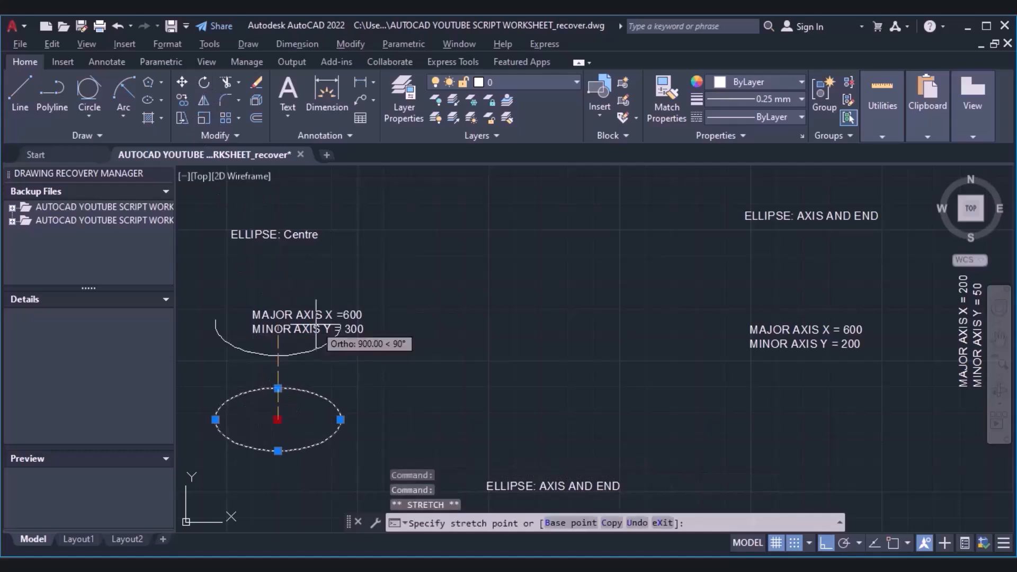
left_click(827, 542)
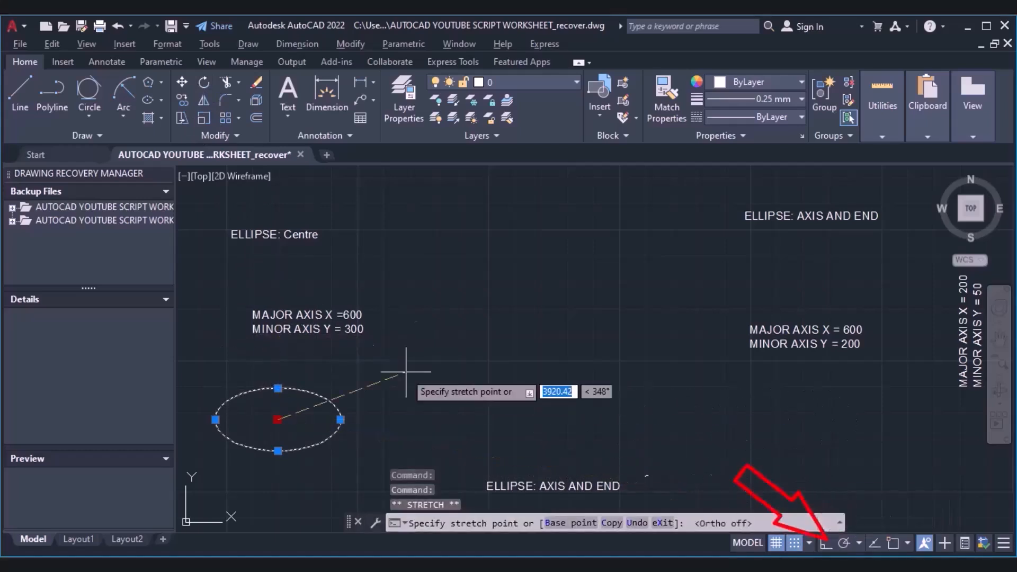
left_click(310, 320)
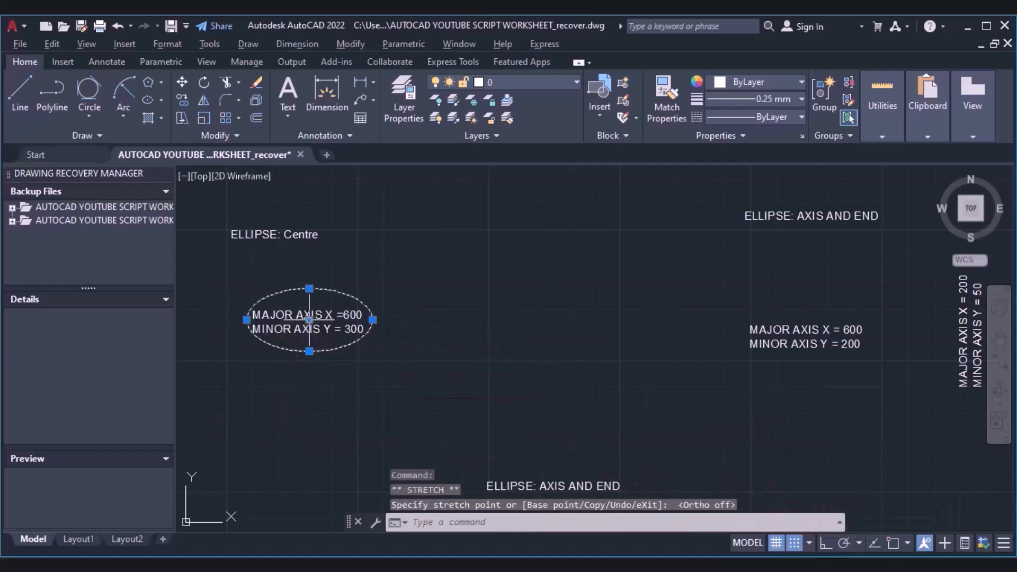
key("Escape")
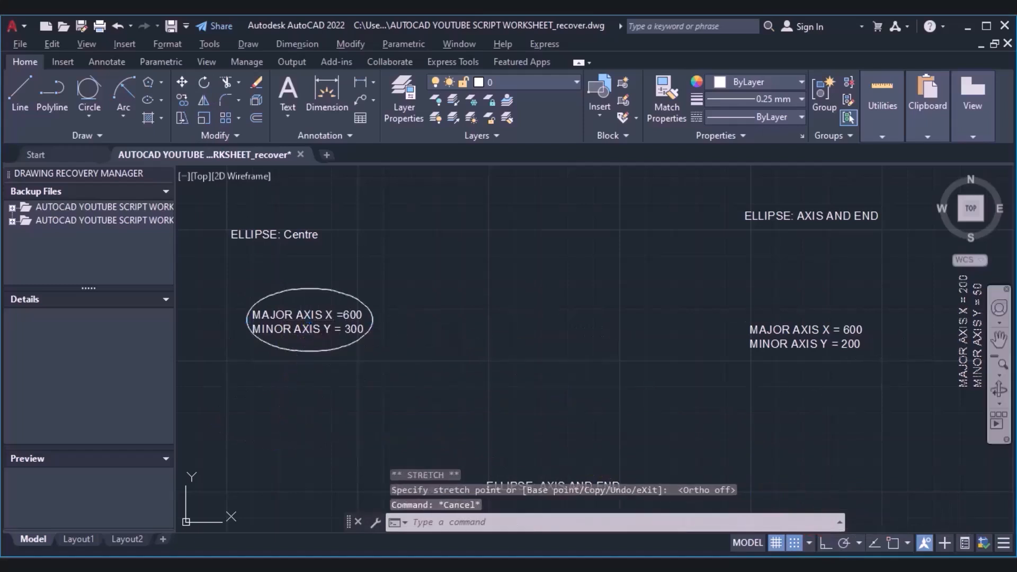
- Draw an Axis, End ellipse below the lower "ELLIPSE: AXIS AND END" note with Ortho on, horizontal axis length 600 and distance to other axis 300
left_click(1000, 337)
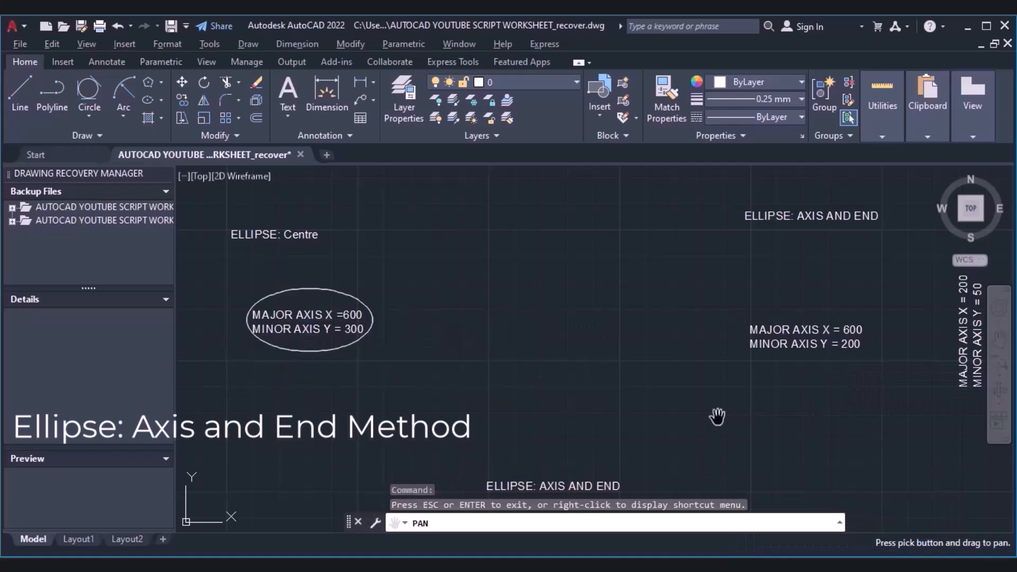
left_click_drag(718, 417, 722, 297)
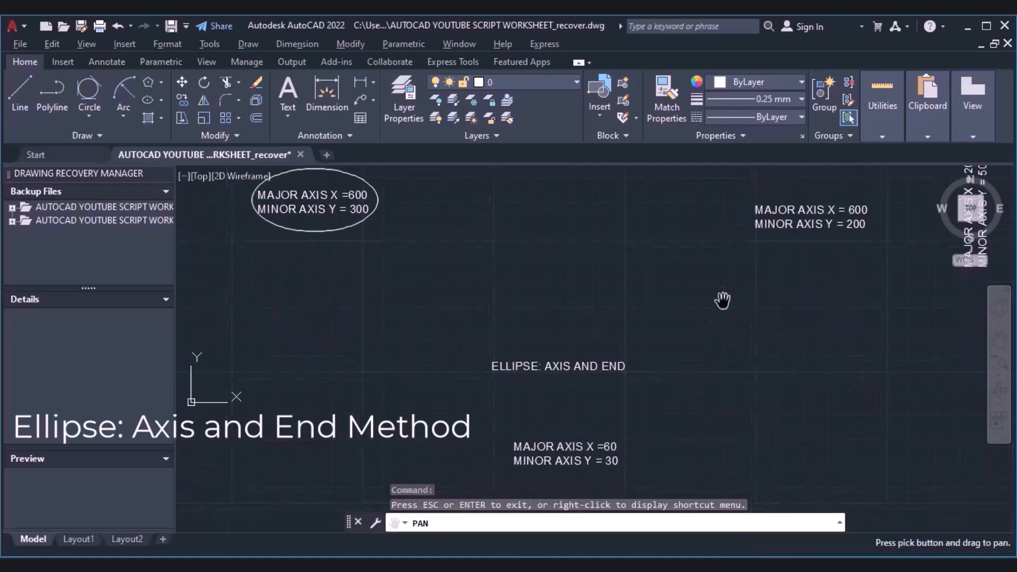
left_click_drag(718, 389, 699, 332)
key("Escape")
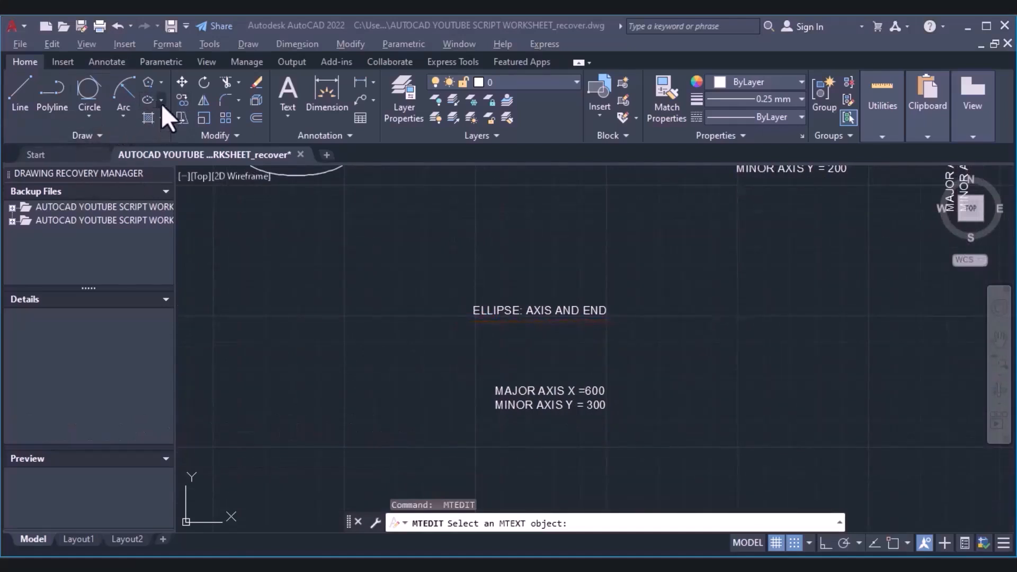
left_click(160, 101)
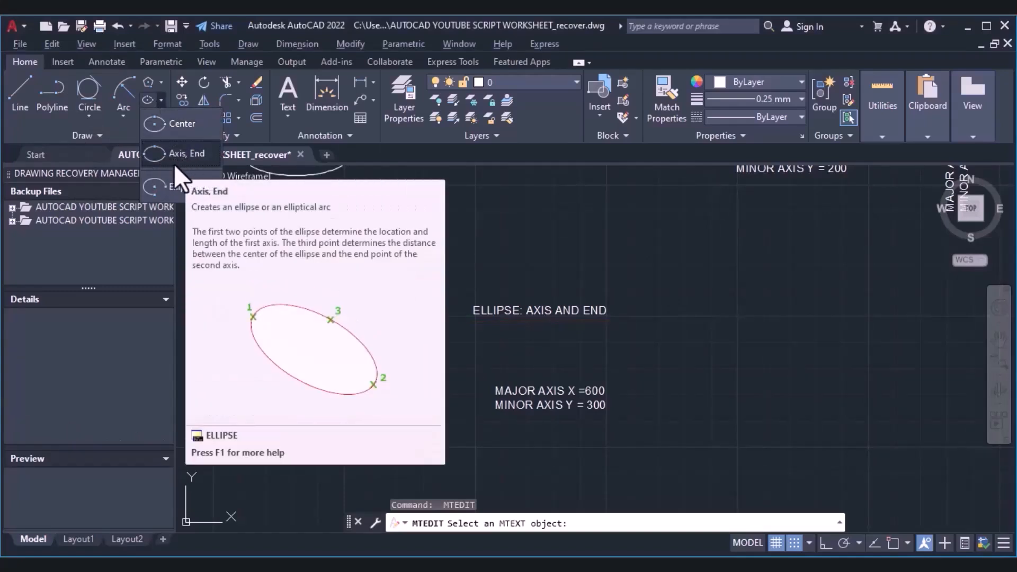
left_click(174, 162)
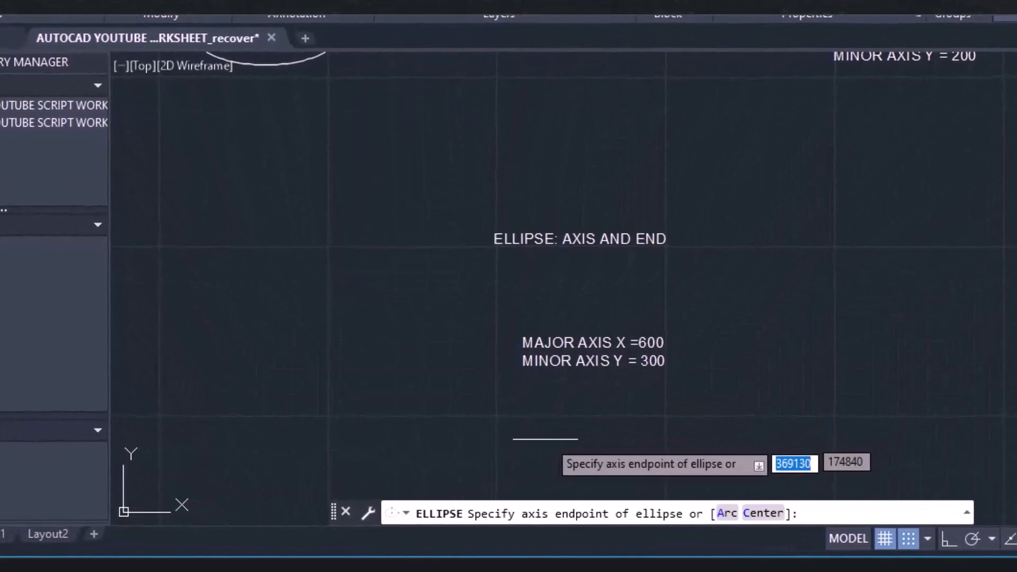
left_click(517, 465)
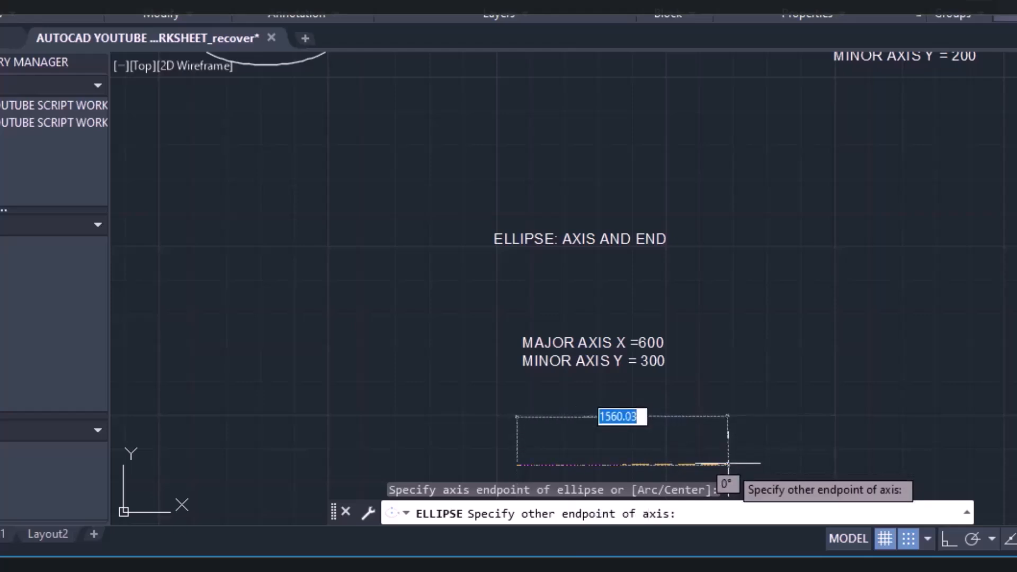
left_click(949, 539)
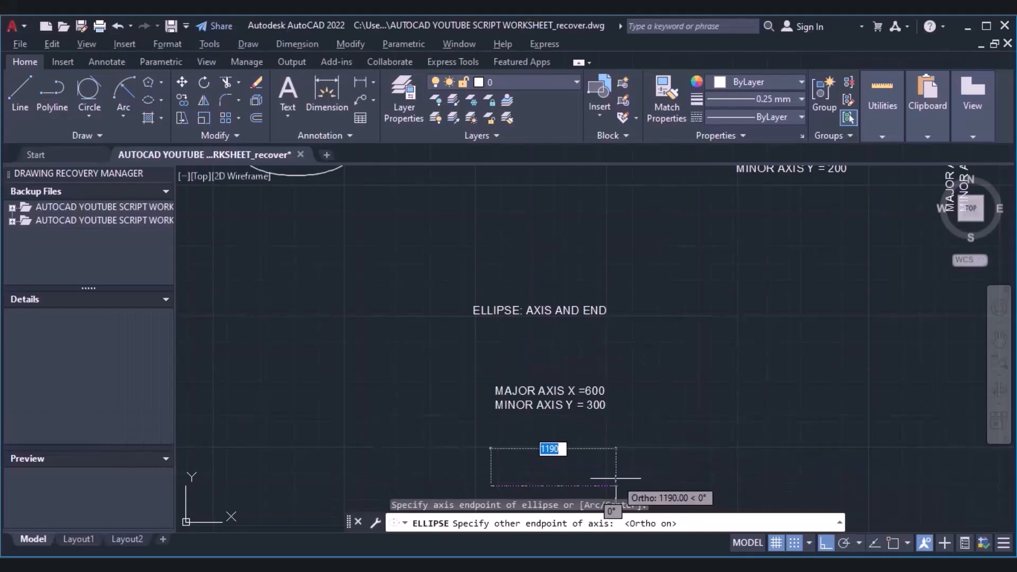
type("600")
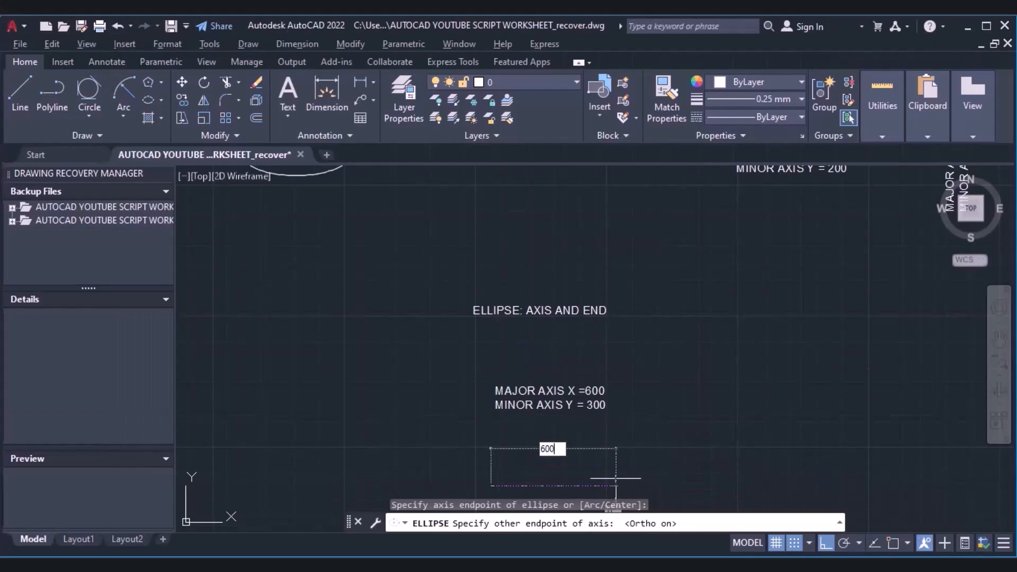
key("Return")
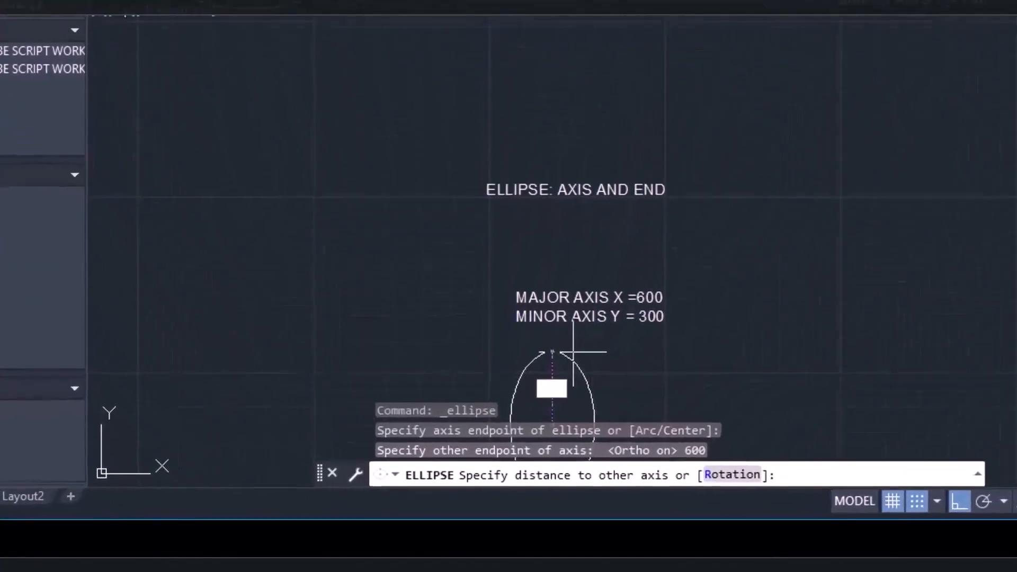
type("300")
key("Return")
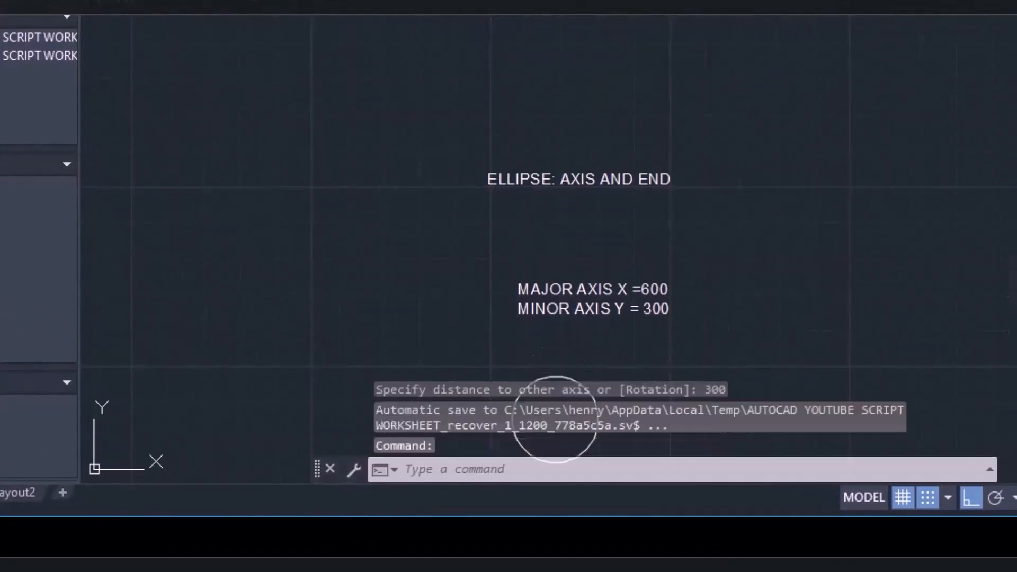
- Draw an elliptical arc below the "ELLIPSE: Elliptical Arc" note with axis length 1200, other-axis distance 400, start angle 45 and a freely picked end angle
left_click(1015, 281)
left_click_drag(920, 322, 1016, 212)
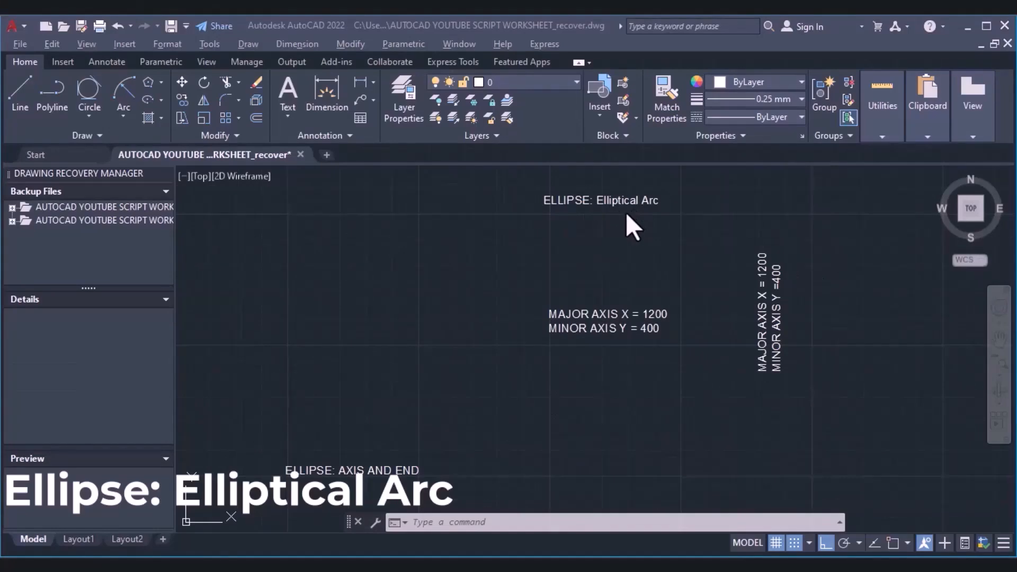
left_click(161, 104)
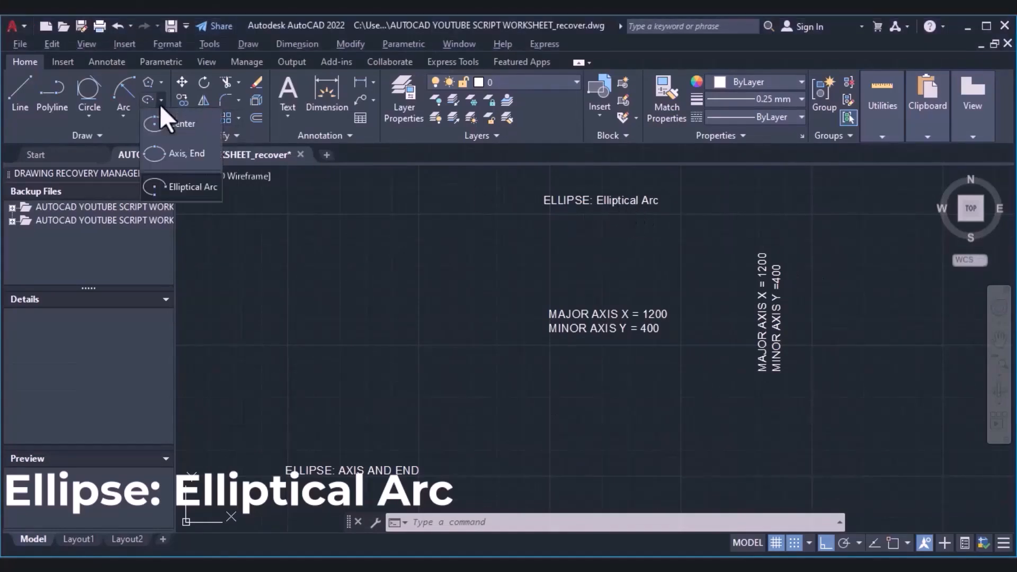
left_click(181, 187)
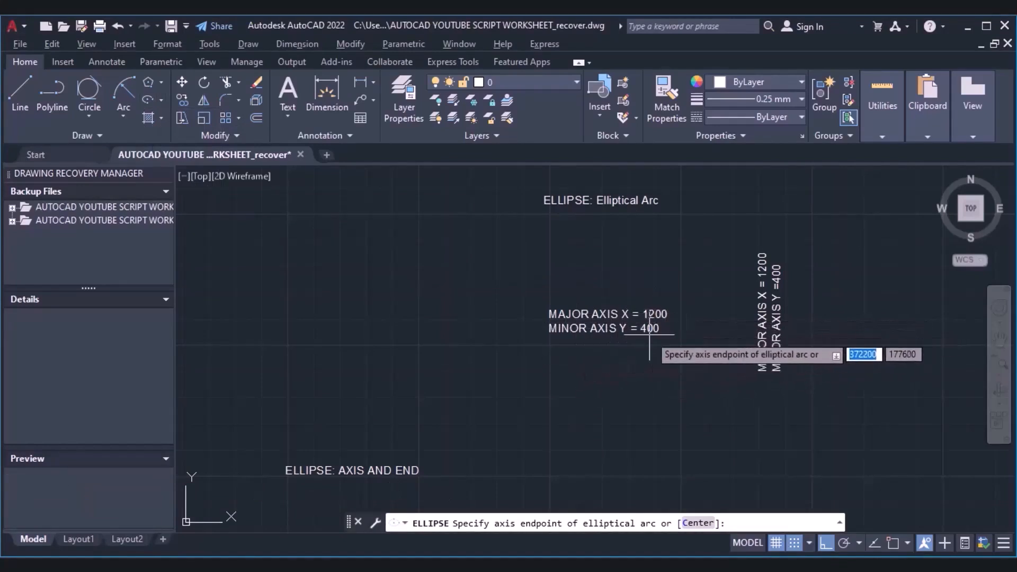
left_click(602, 420)
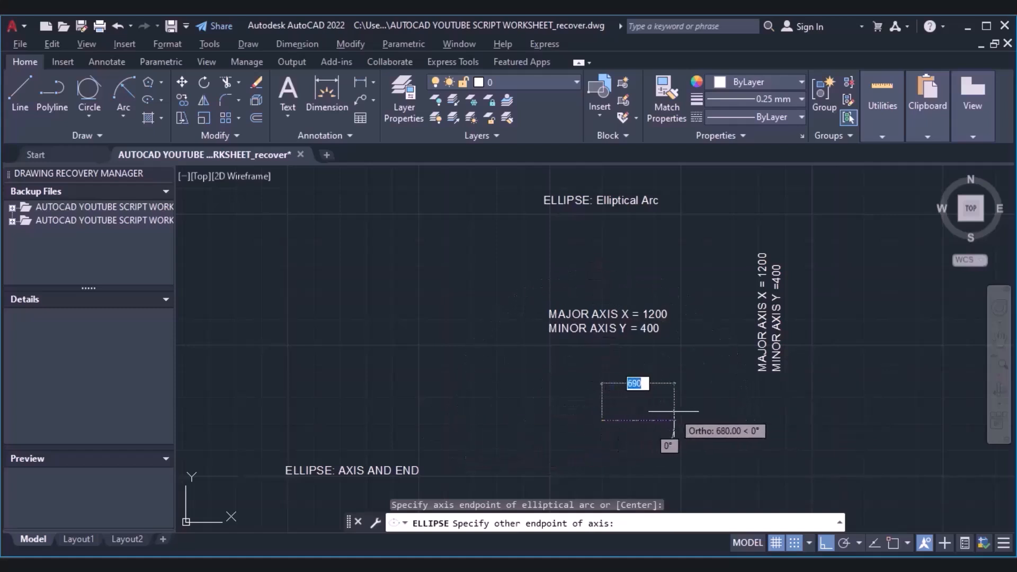
type("1200")
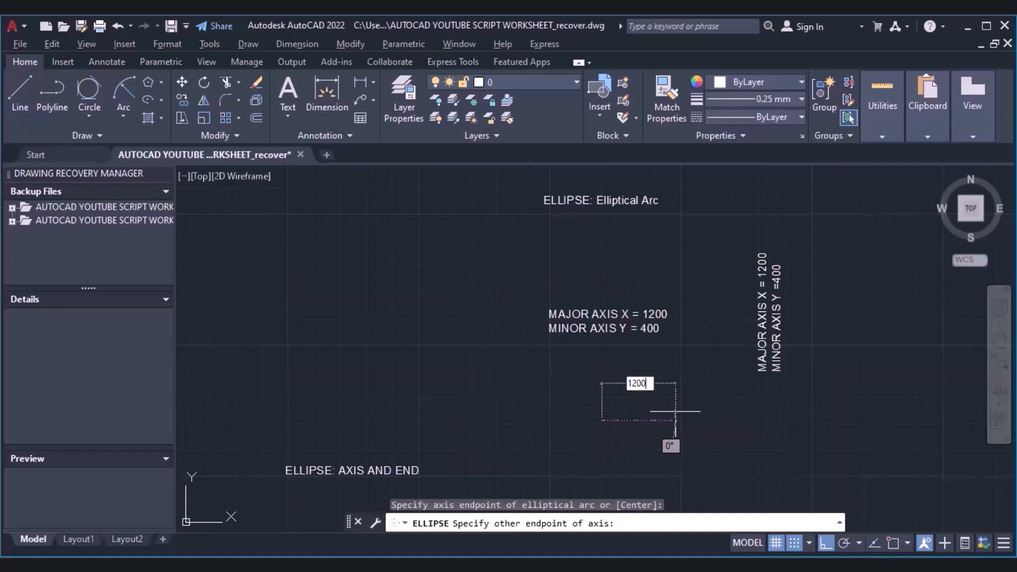
key("Return")
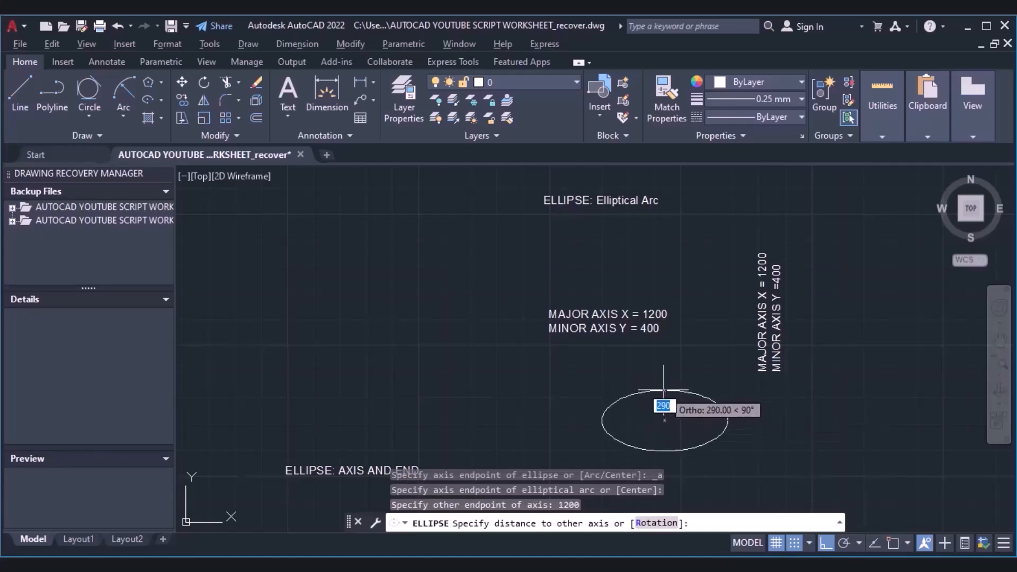
type("400")
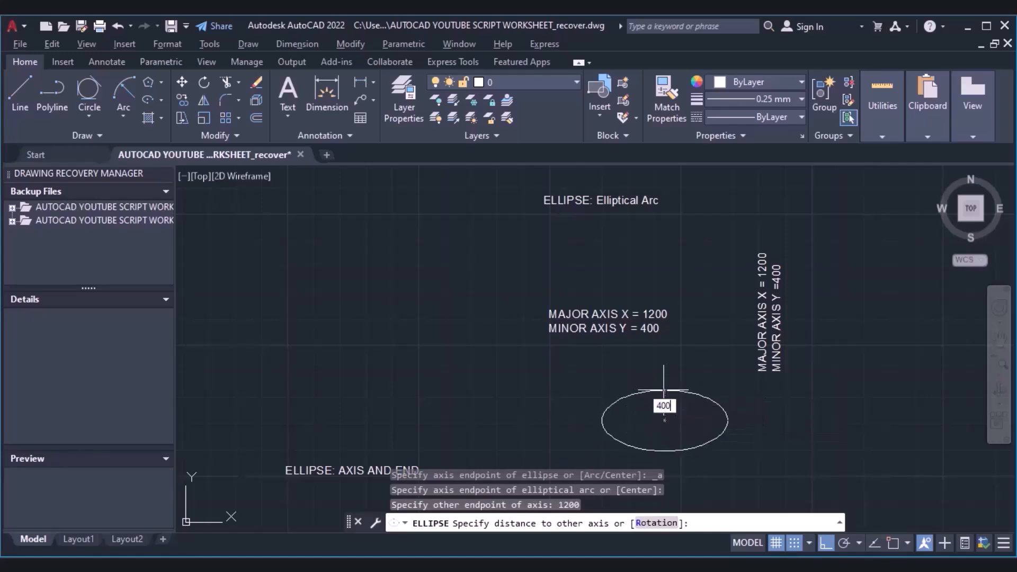
key("Return")
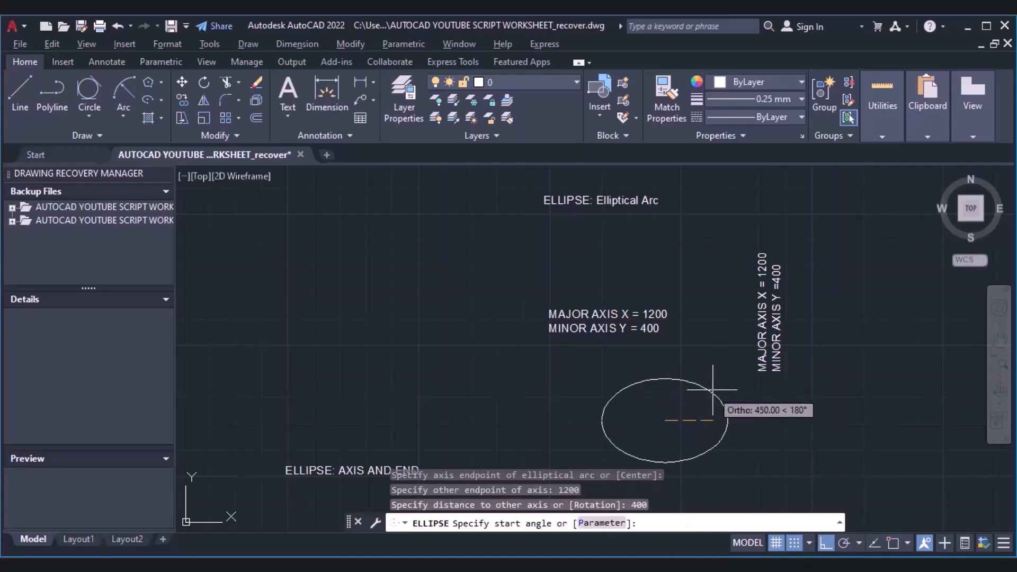
type("45")
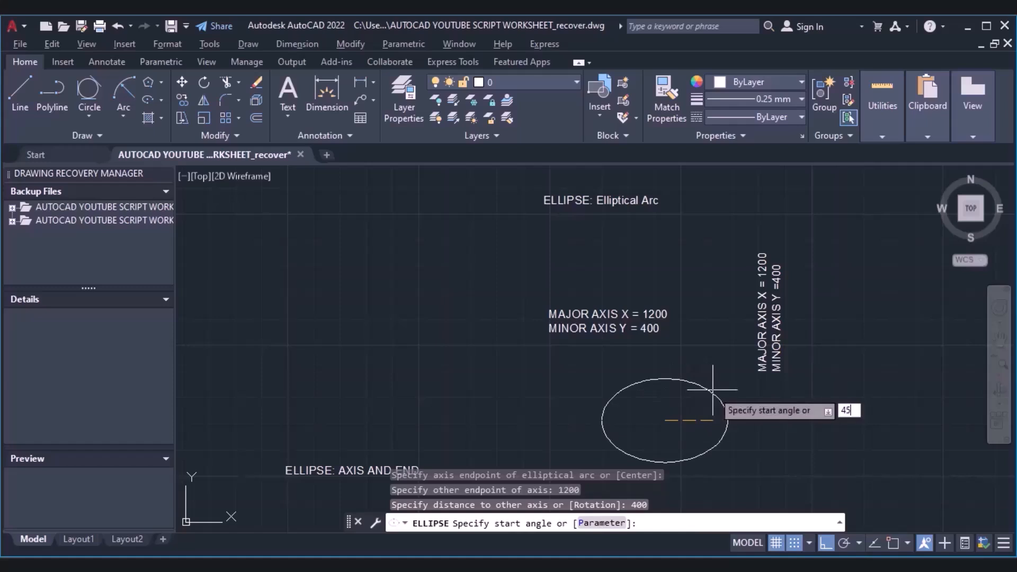
key("Return")
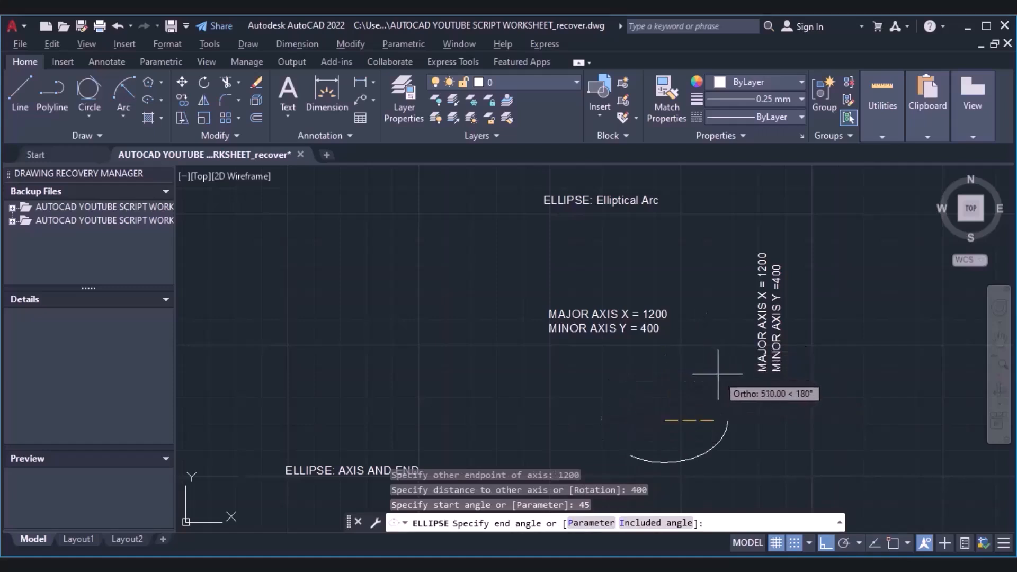
left_click(620, 403)
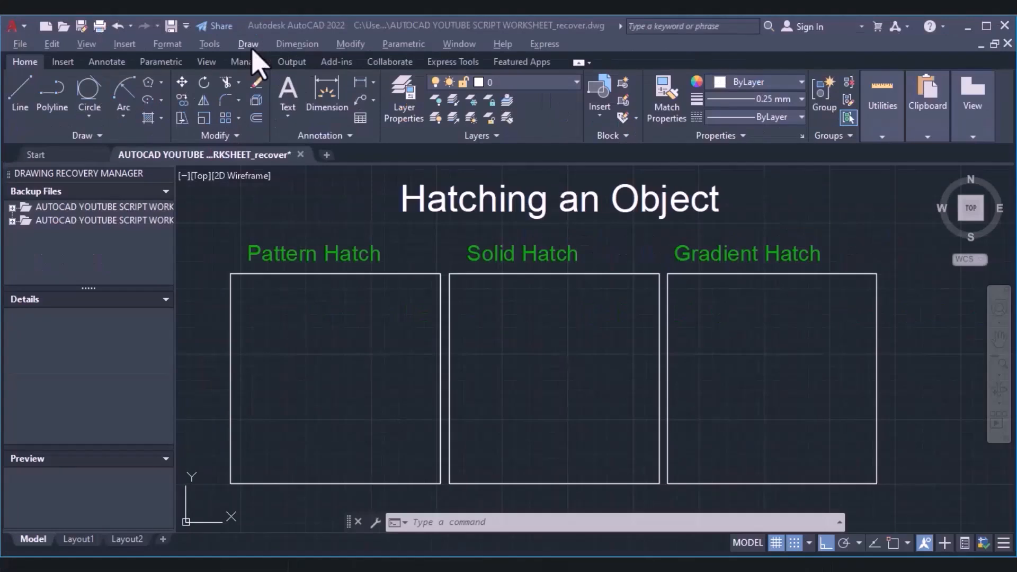
left_click(249, 45)
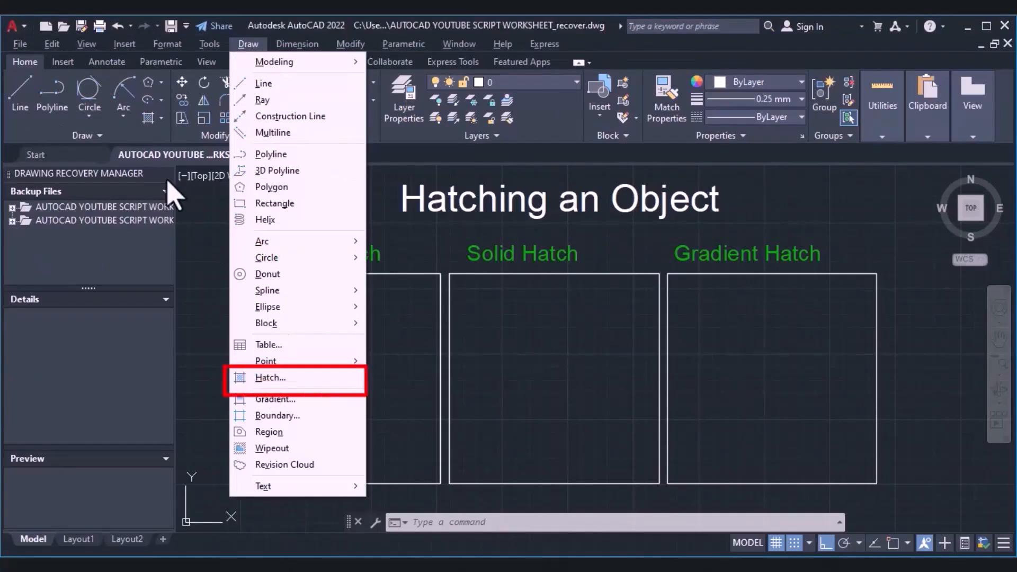
left_click(203, 259)
left_click(210, 247)
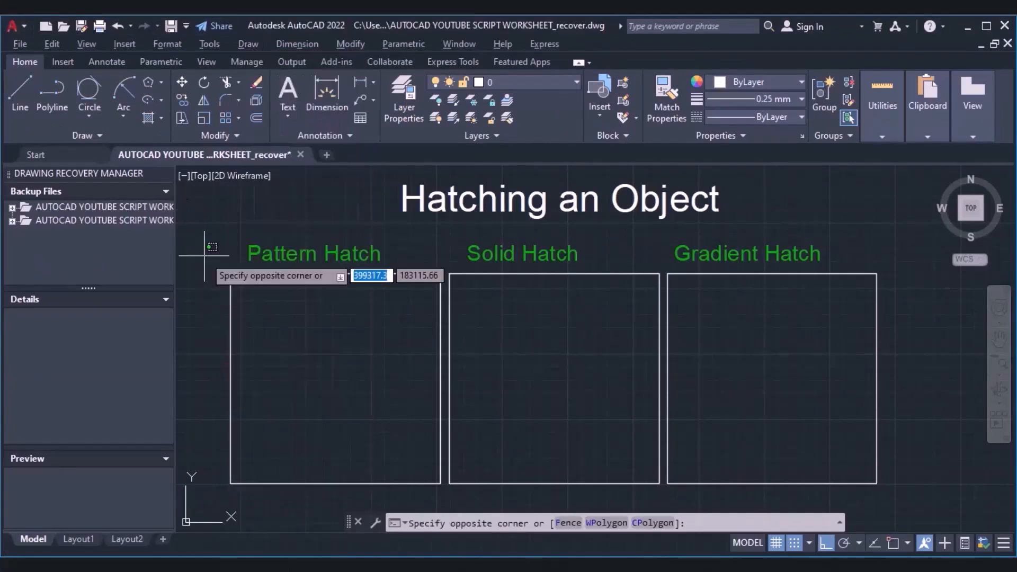
left_click(204, 256)
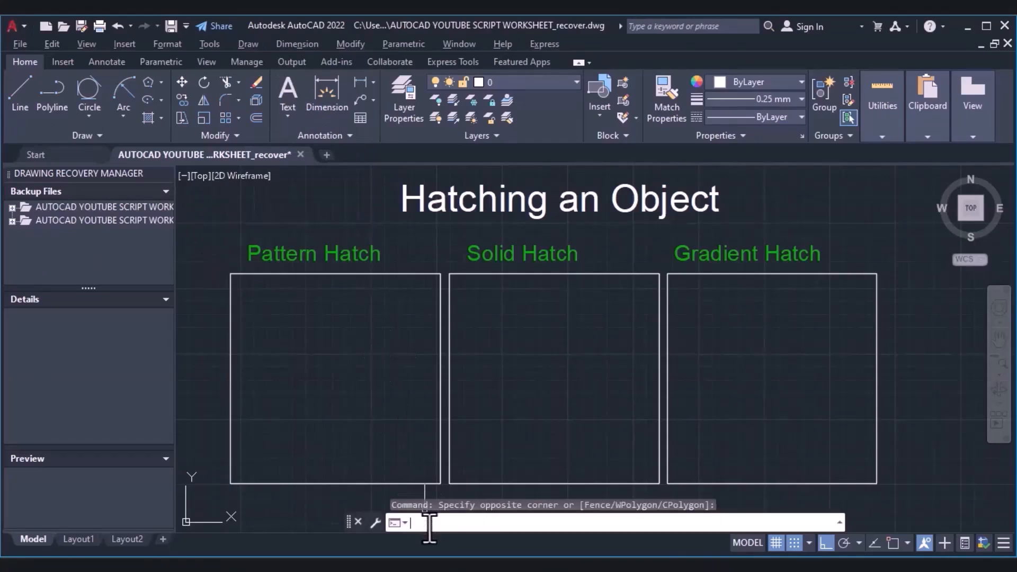
type("hatc")
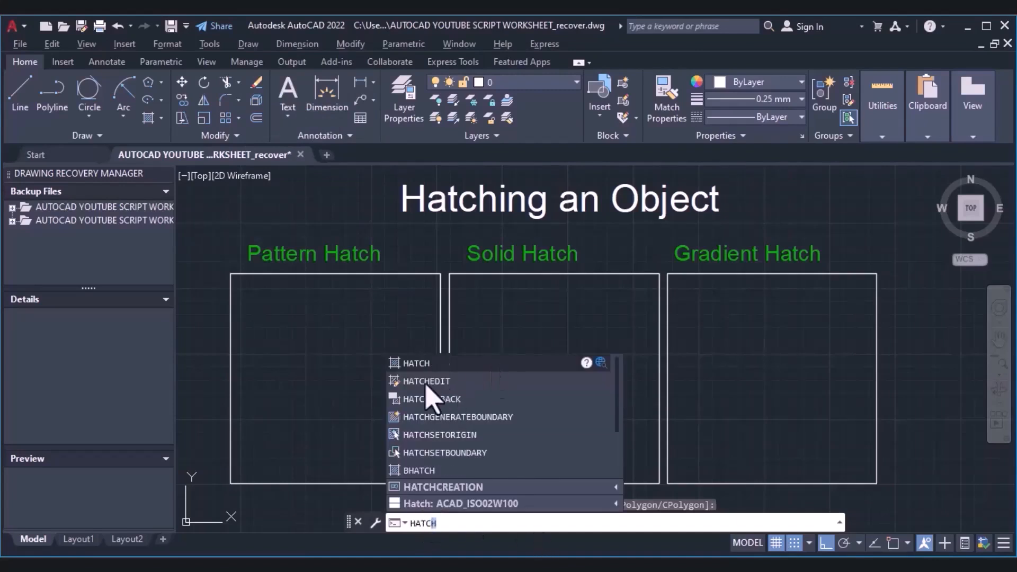
key("Return")
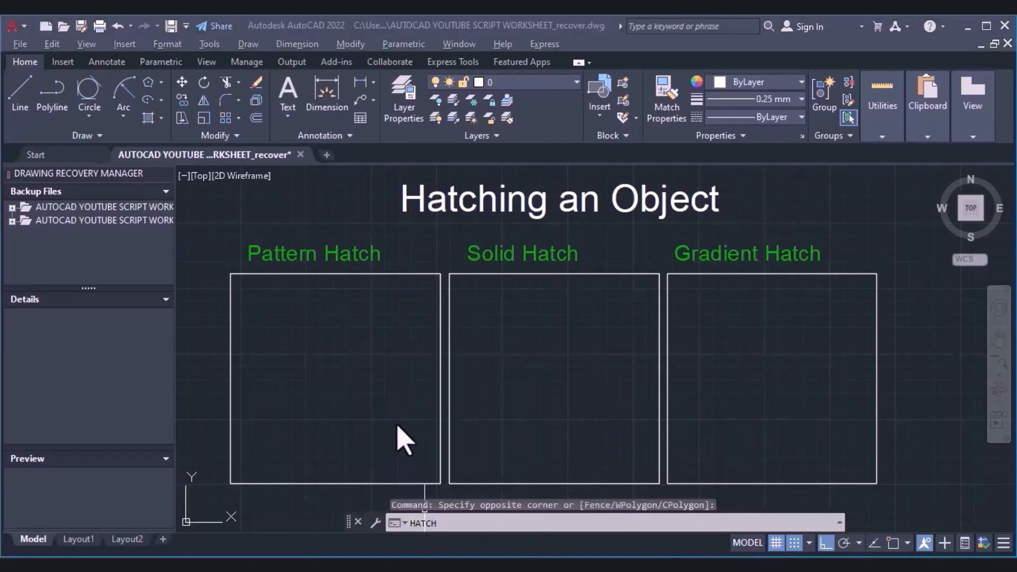
left_click(441, 525)
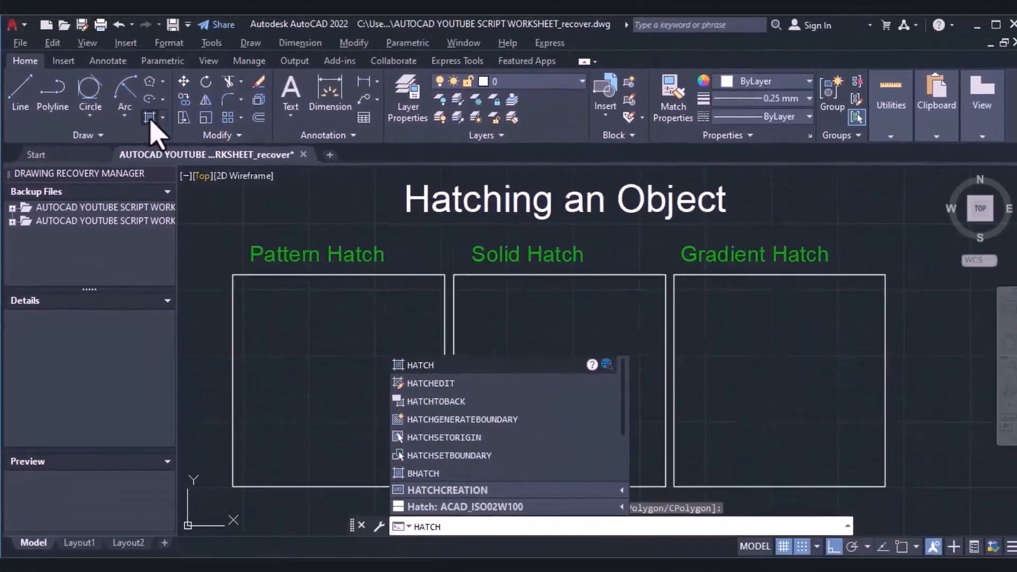
- Start a hatch, browse the available patterns and colours, and set the hatch type to Pattern with background colour None
left_click(179, 96)
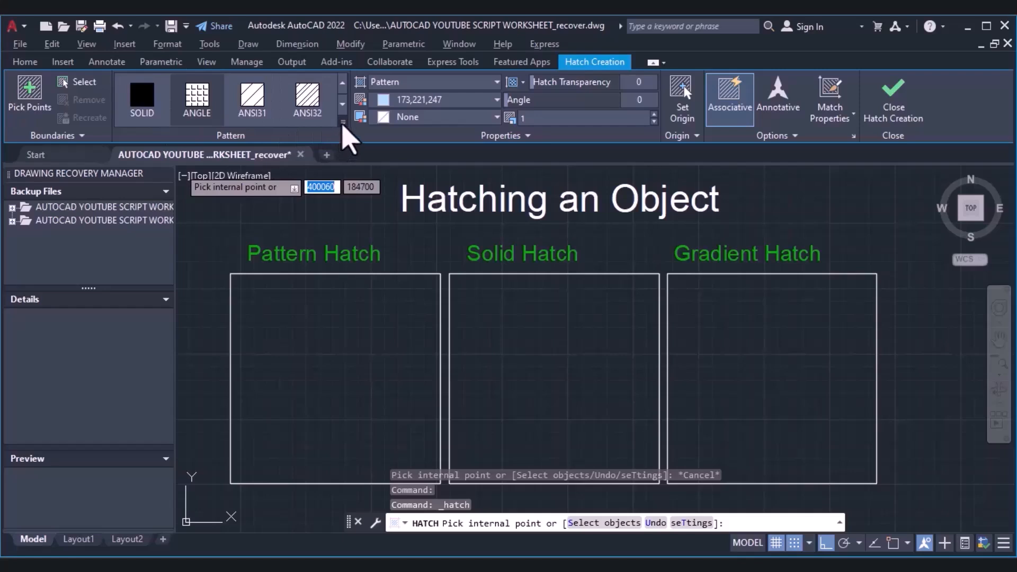
left_click(343, 122)
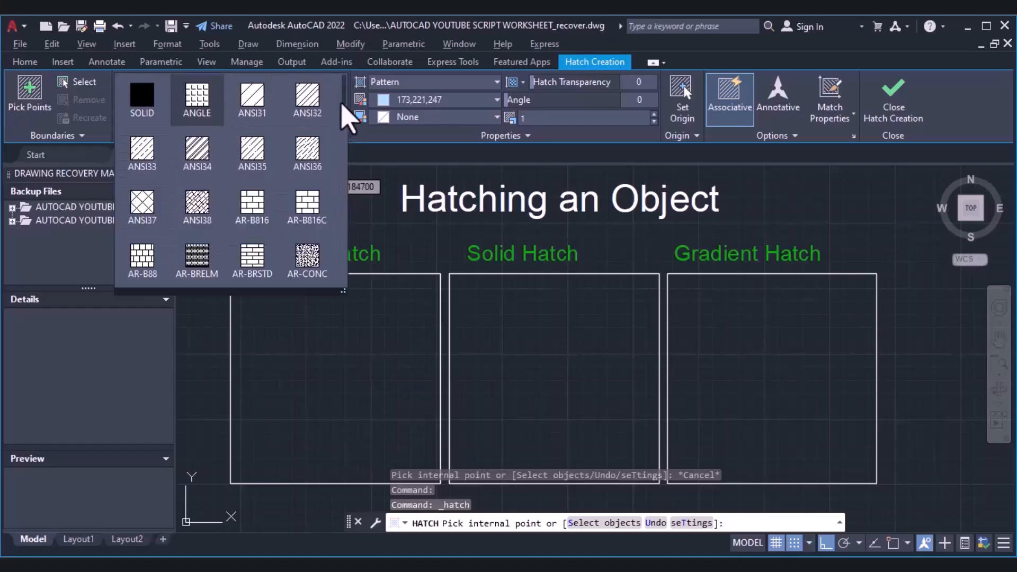
mouse_move(343, 102)
left_mouse_down()
mouse_move(348, 235)
mouse_move(345, 216)
left_mouse_up()
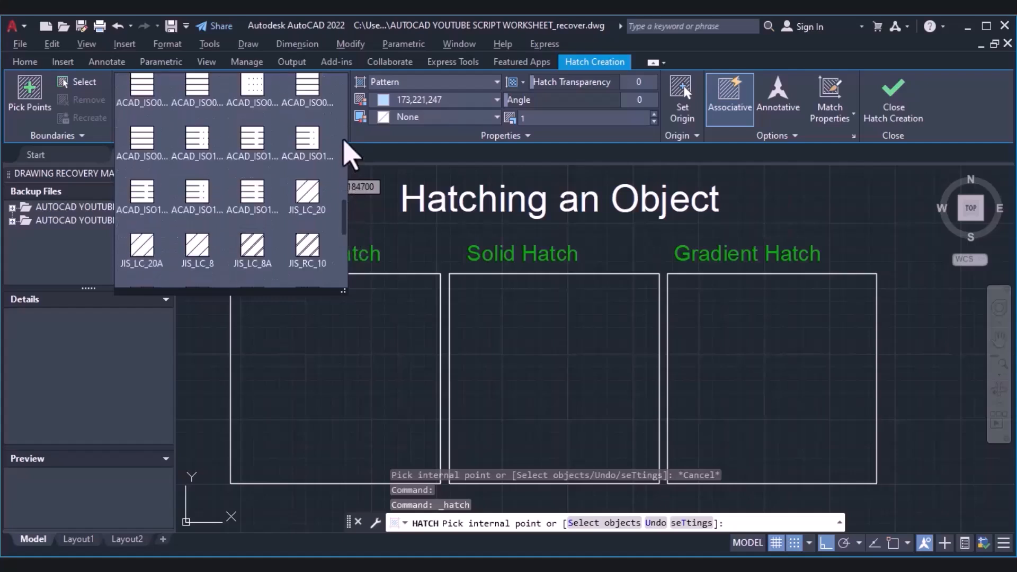
left_click(357, 137)
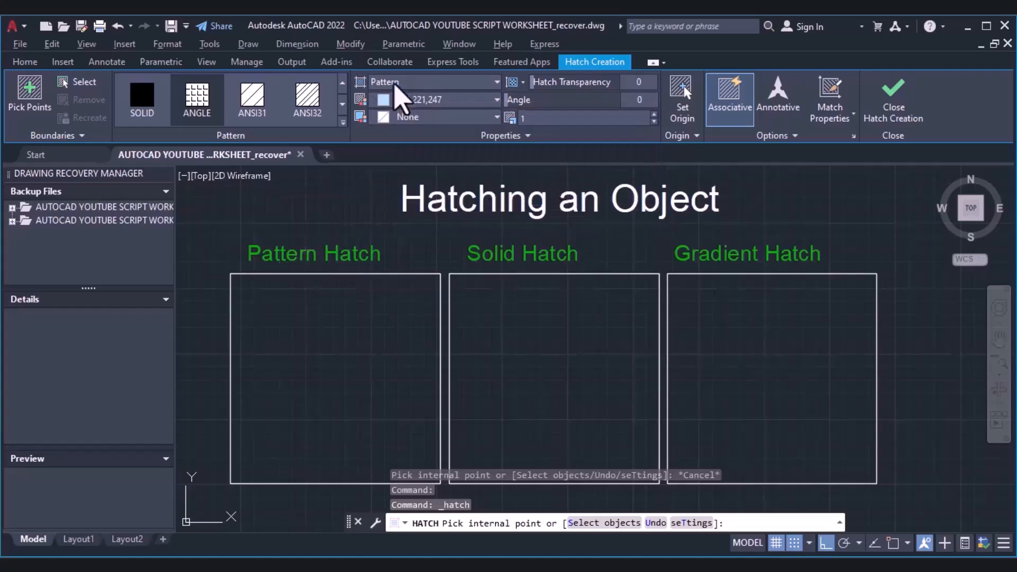
left_click(396, 83)
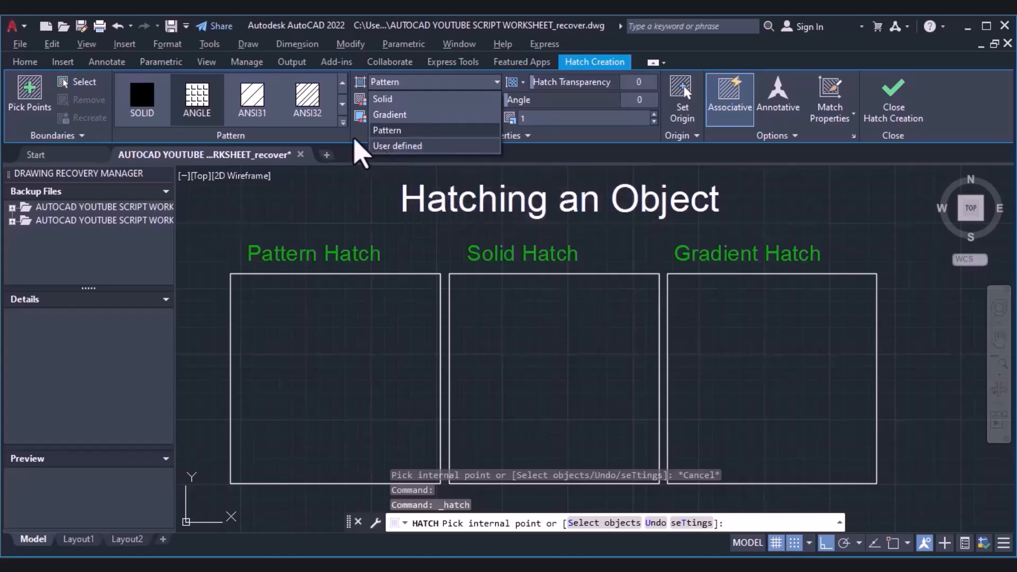
left_click(386, 131)
left_click(412, 101)
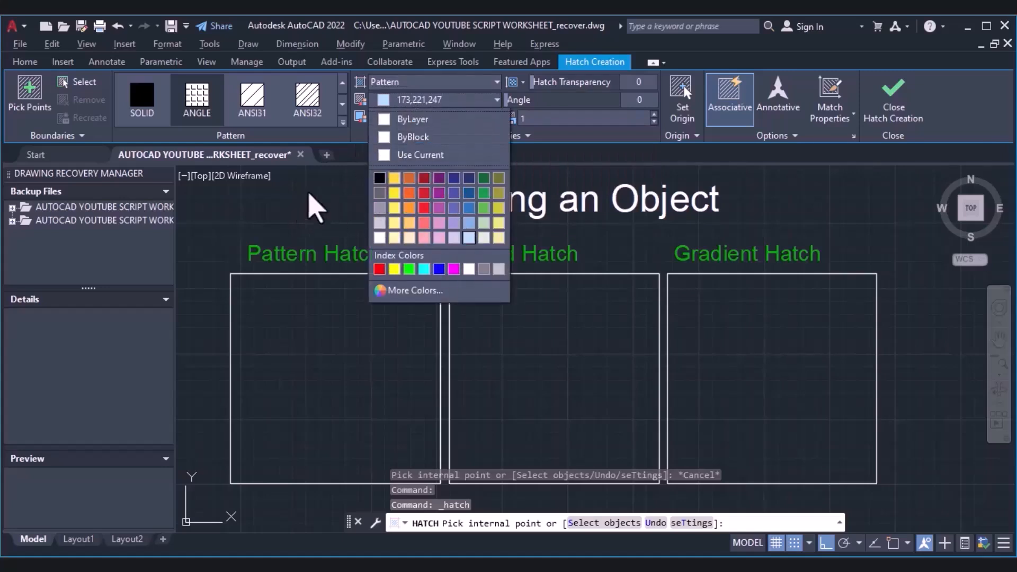
left_click(341, 191)
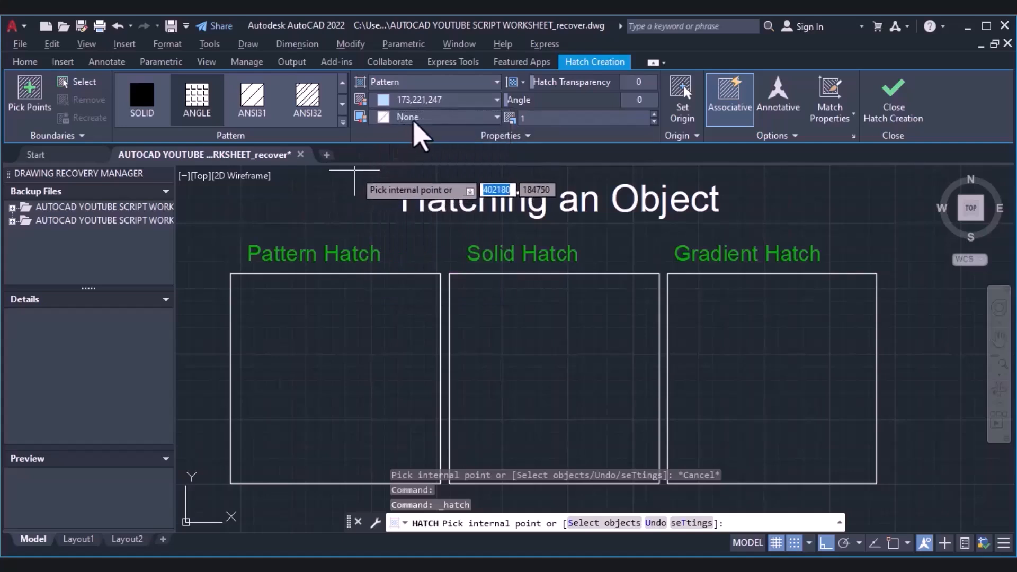
left_click(408, 117)
left_click(420, 135)
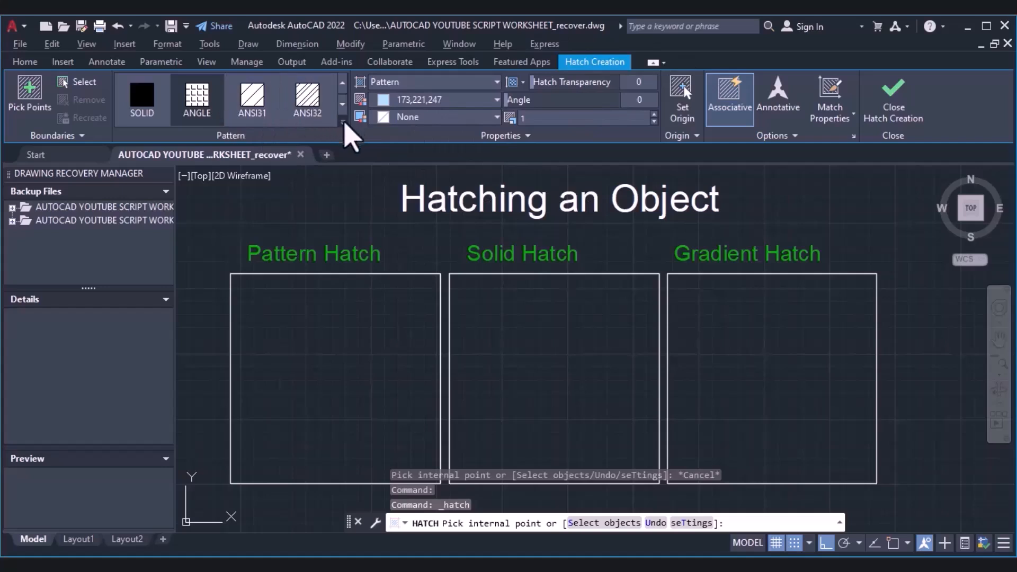
- Fill the square under "Pattern Hatch" with the AR-CONC pattern and finish the hatch
left_click(342, 123)
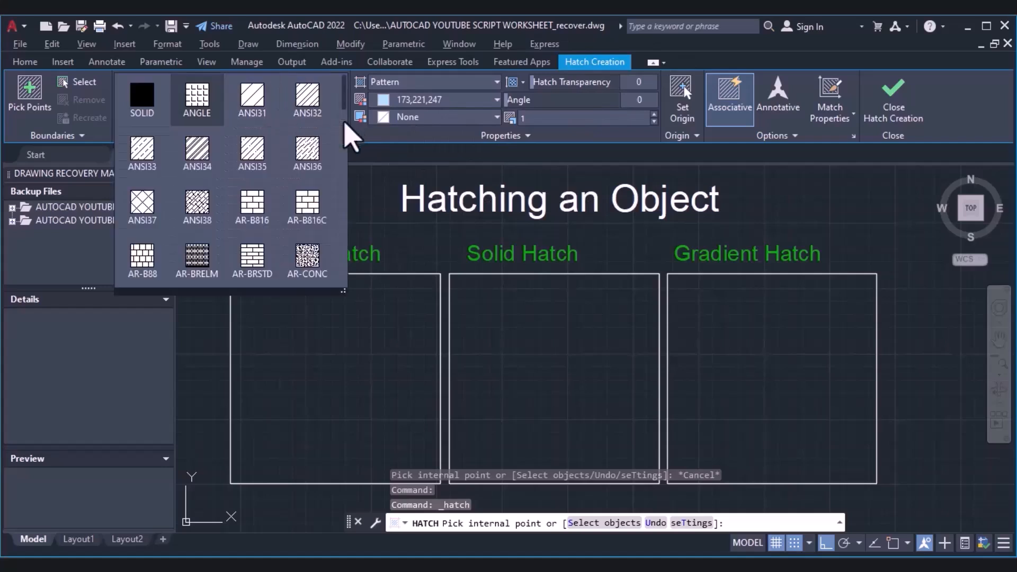
left_click(308, 273)
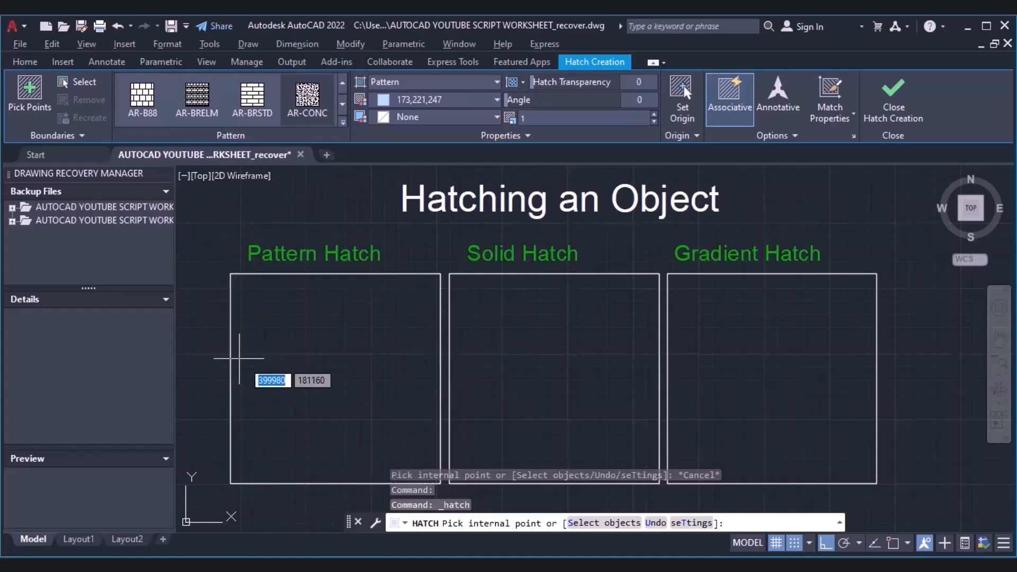
left_click(327, 383)
left_click(340, 377)
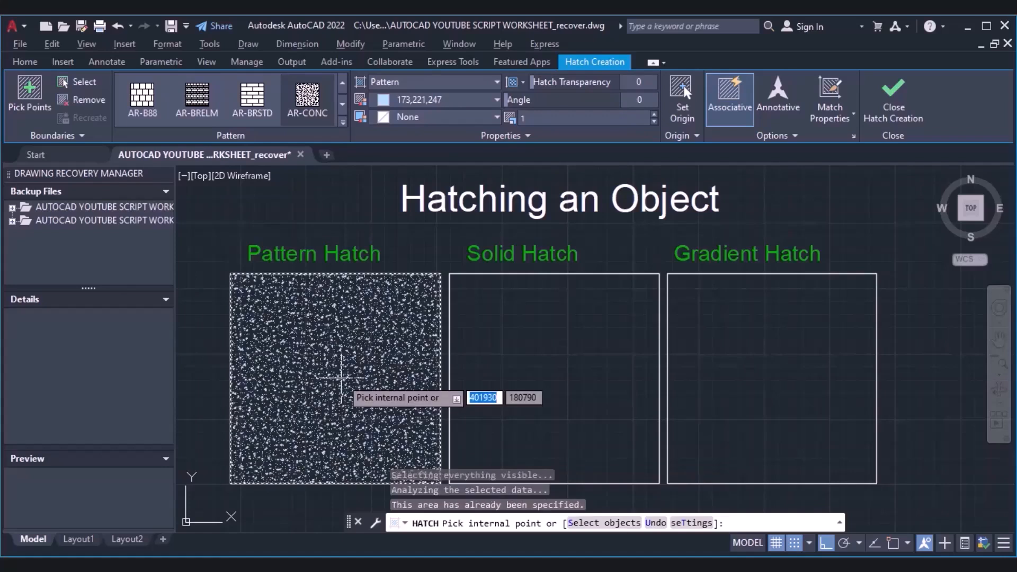
left_click(895, 109)
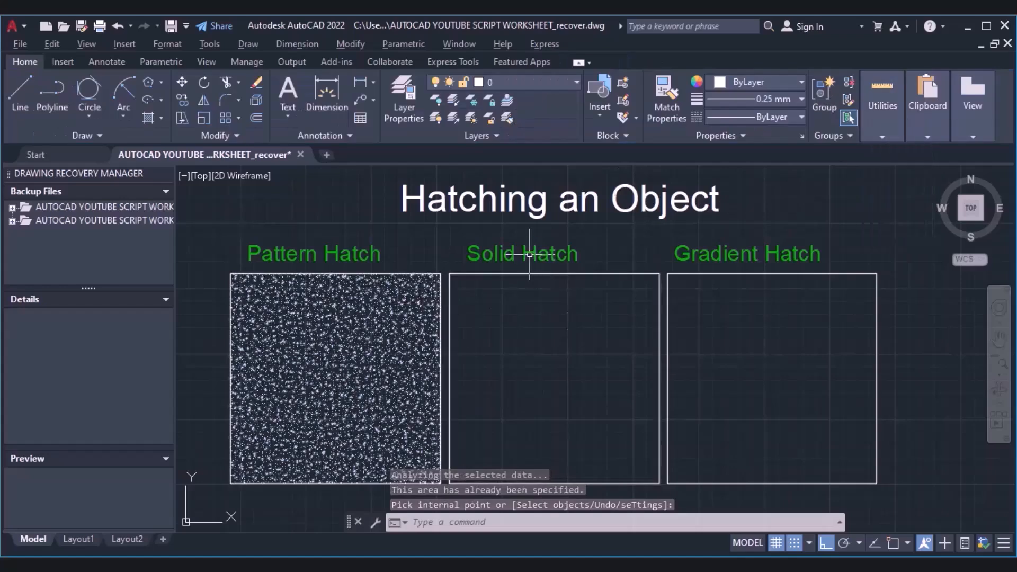
- Fill the square under "Solid Hatch" with a Solid hatch in red, colour 237,31,36
left_click(149, 118)
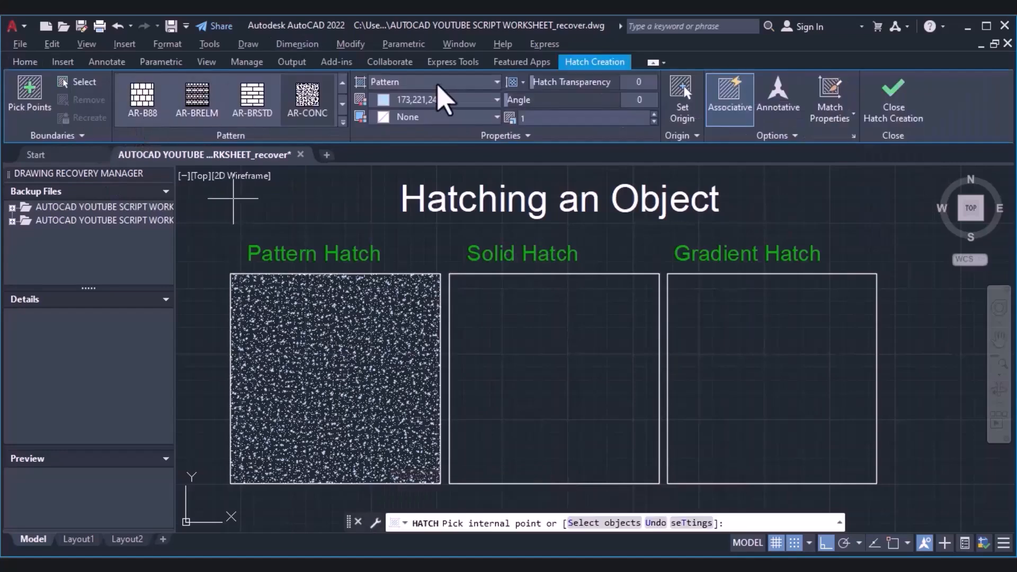
left_click(434, 82)
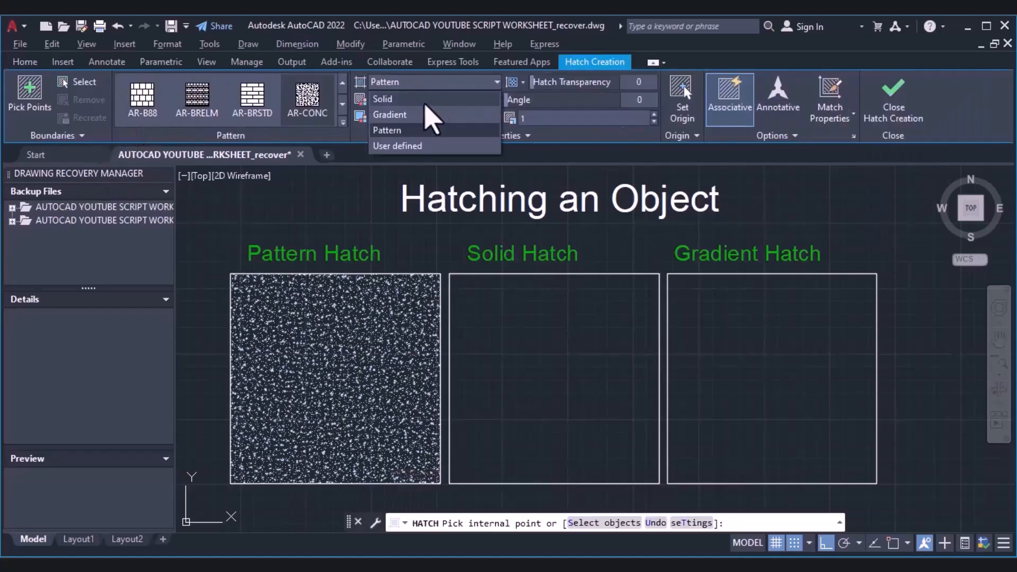
left_click(424, 101)
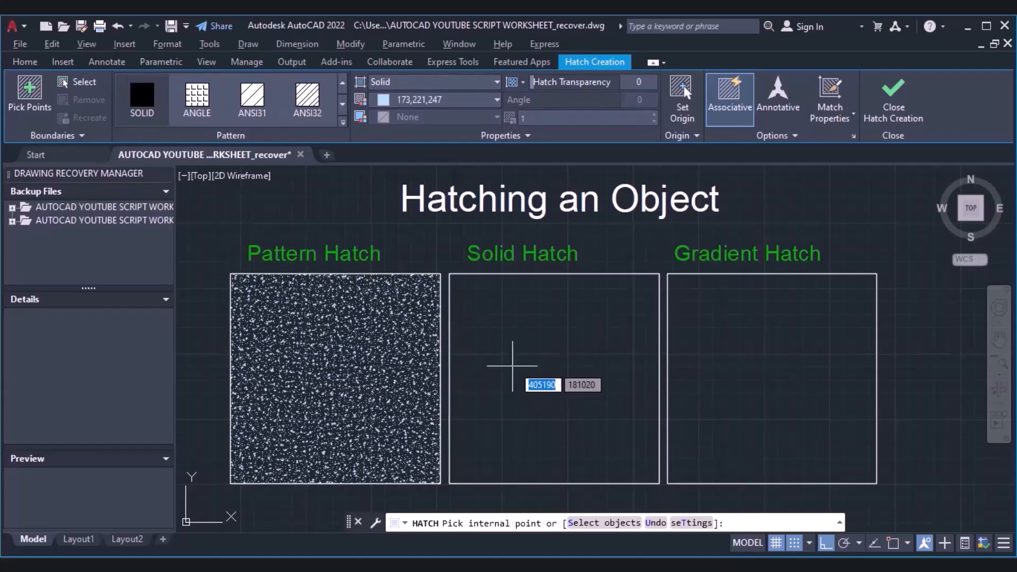
left_click(458, 99)
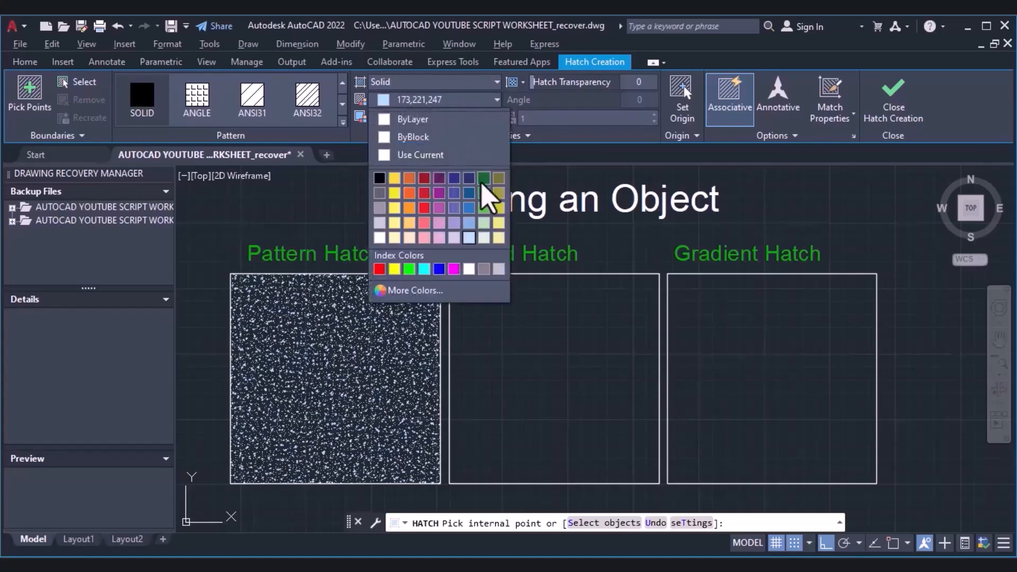
left_click(424, 208)
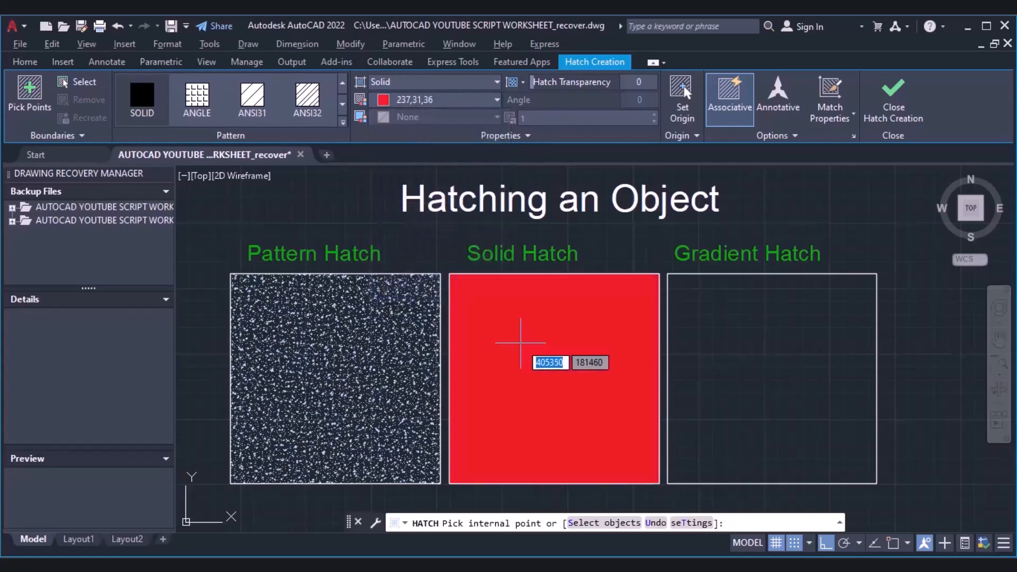
left_click(521, 342)
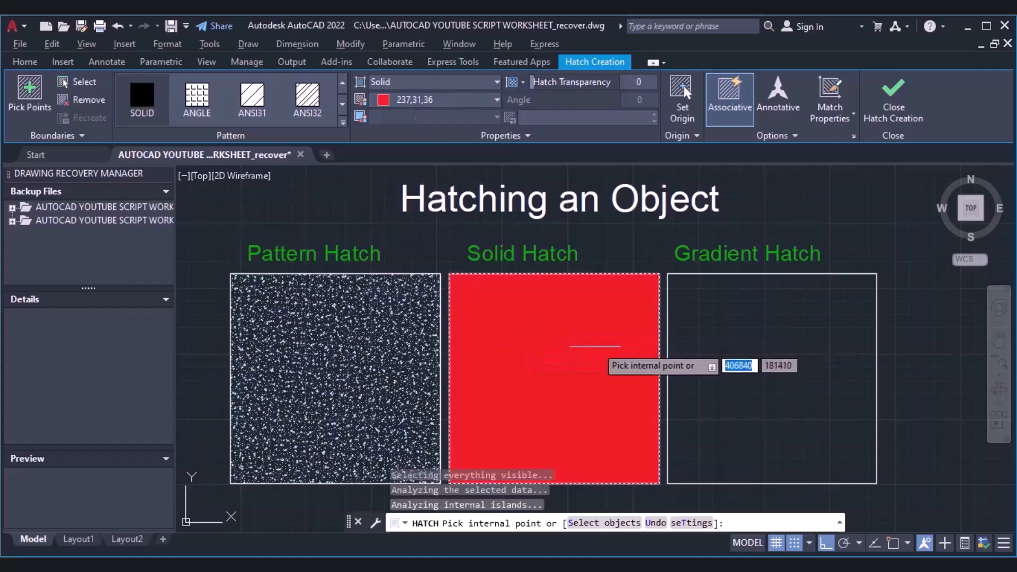
left_click(894, 97)
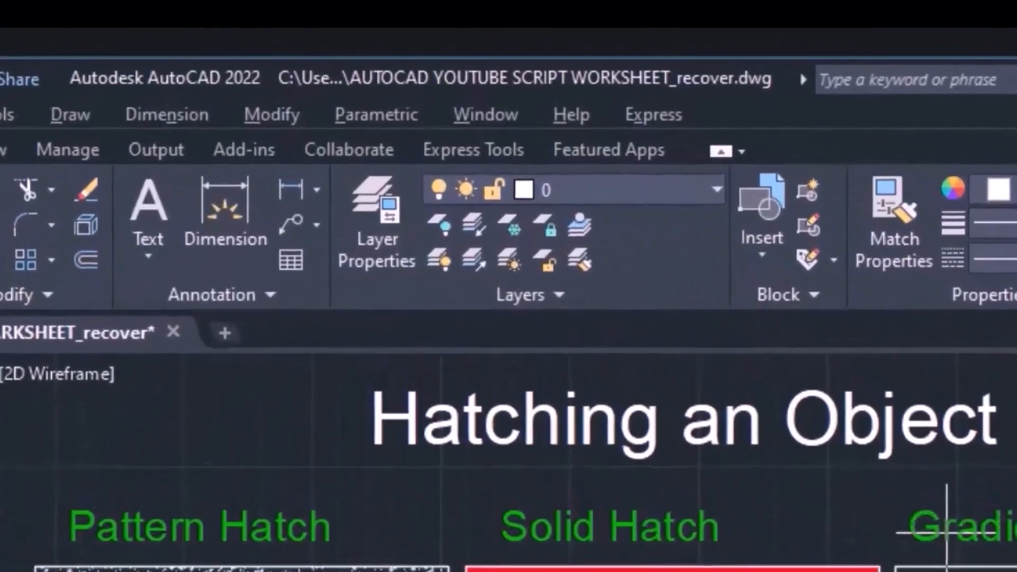
- Start a Gradient hatch with 205,32,39 red as the first colour and Cyan as the second
left_click(148, 118)
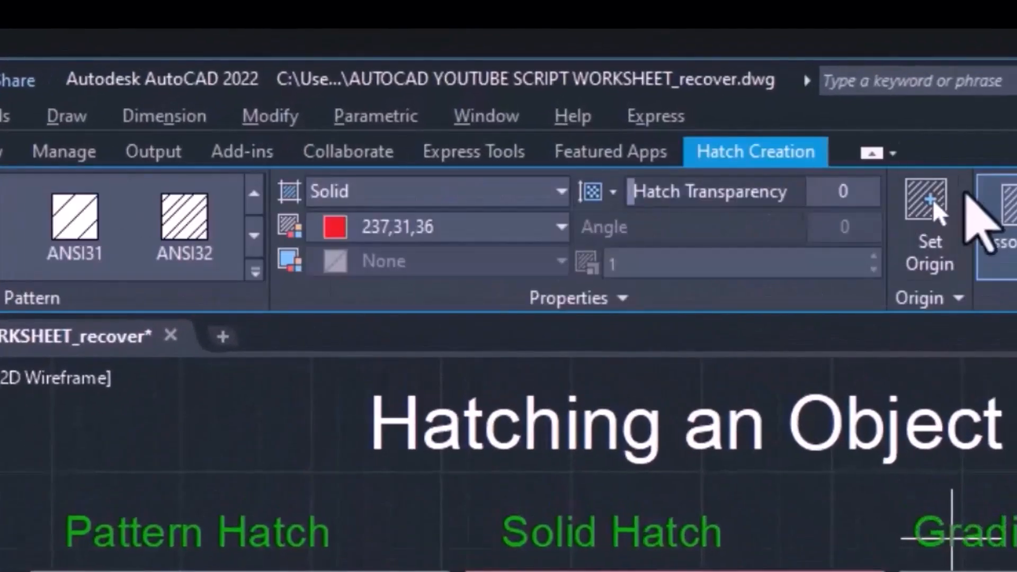
left_click(500, 191)
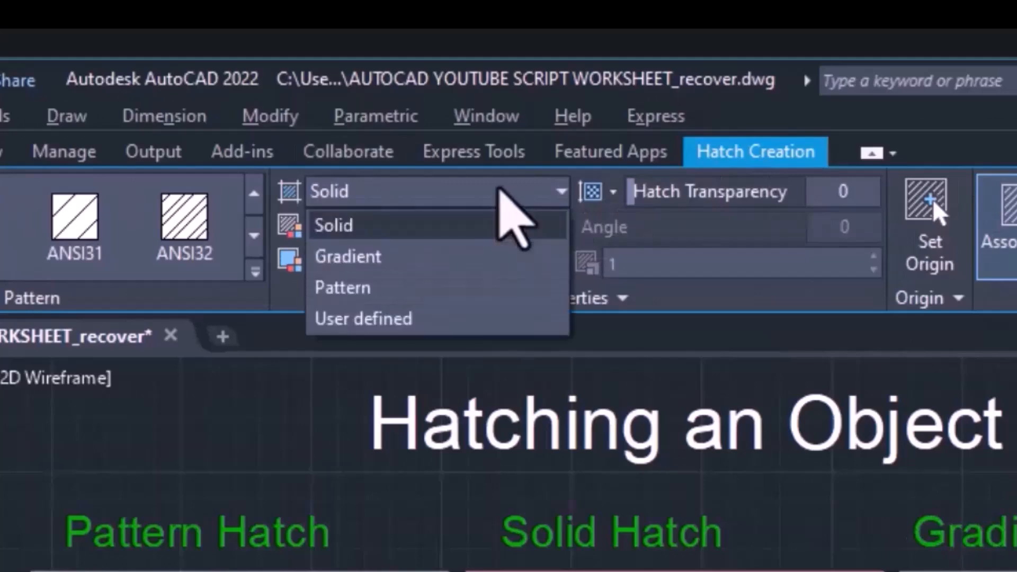
left_click(472, 258)
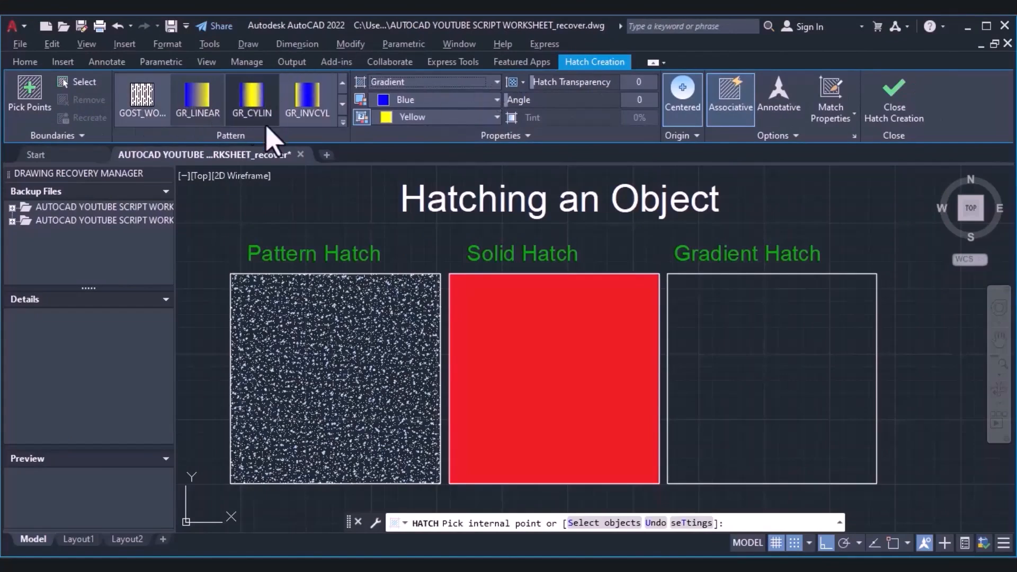
left_click(196, 101)
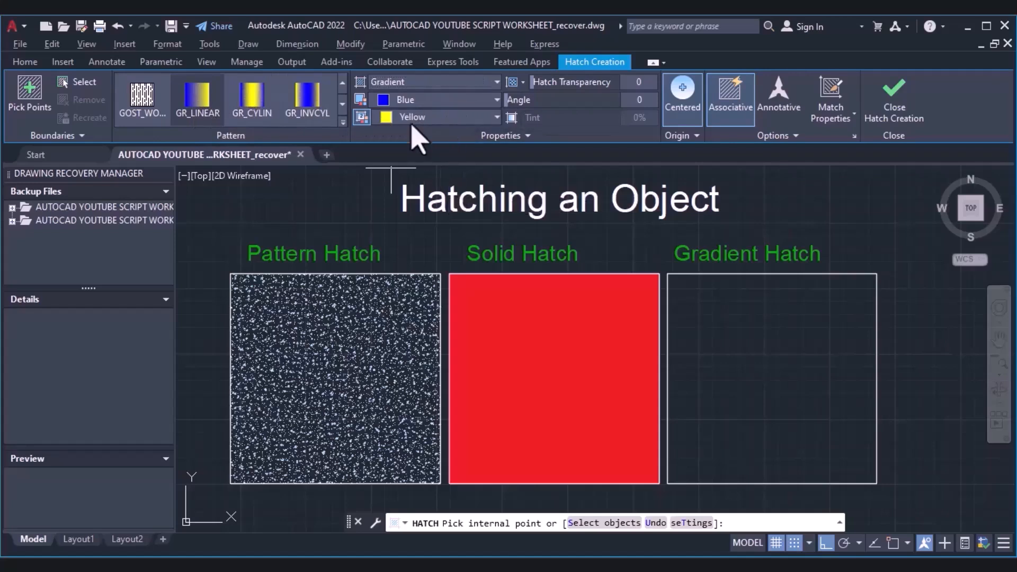
left_click(418, 102)
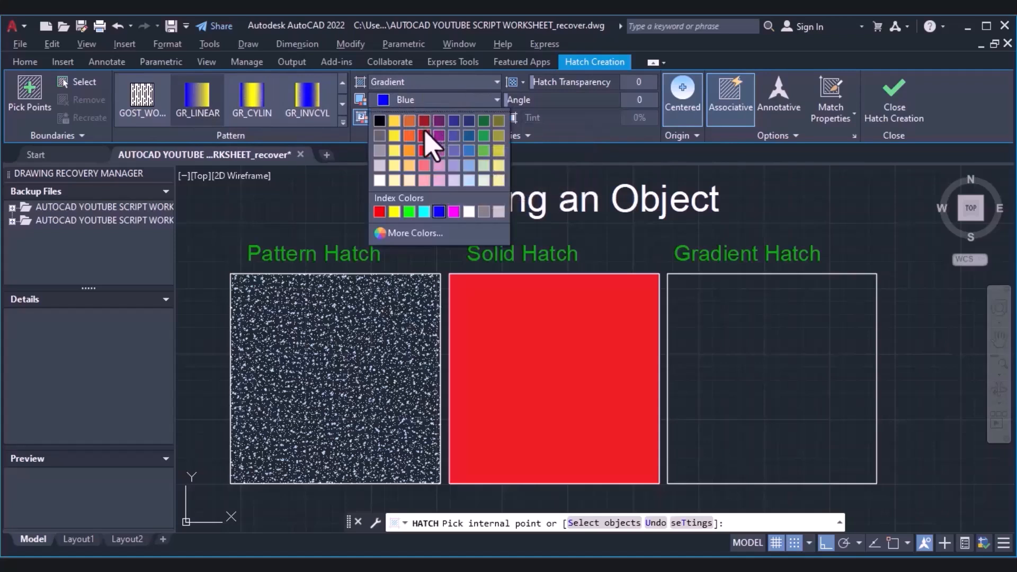
left_click(424, 136)
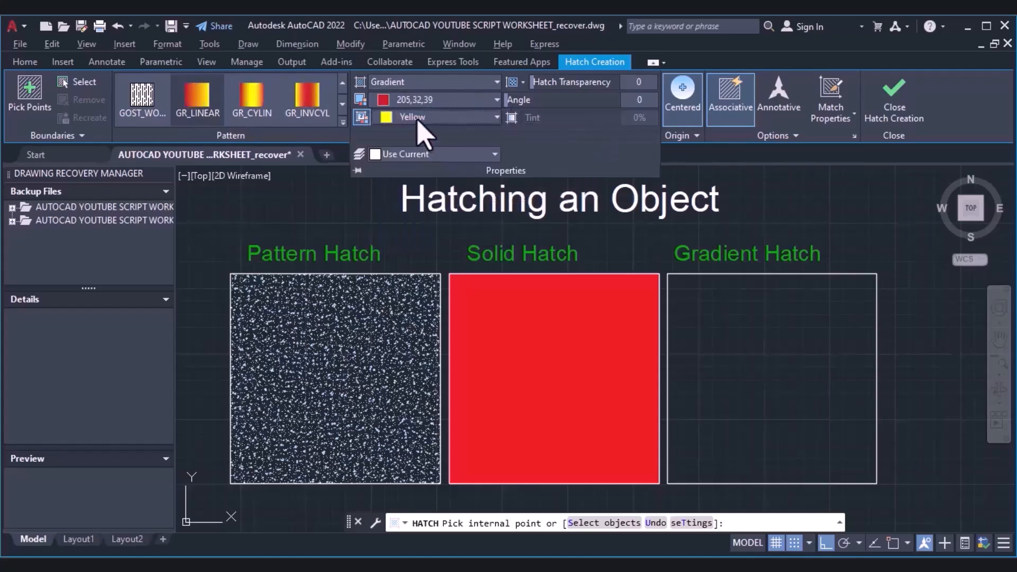
left_click(418, 120)
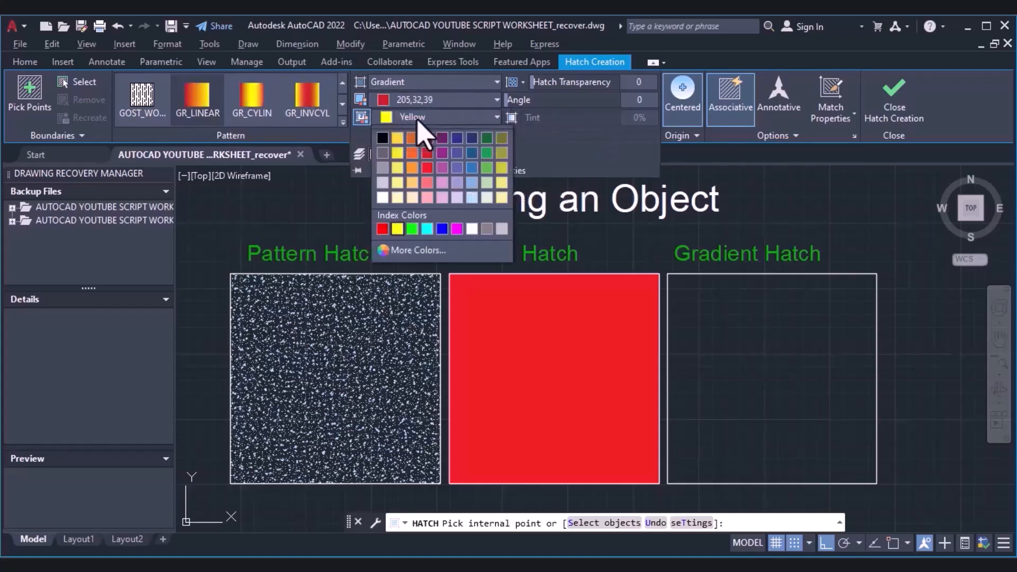
left_click(427, 229)
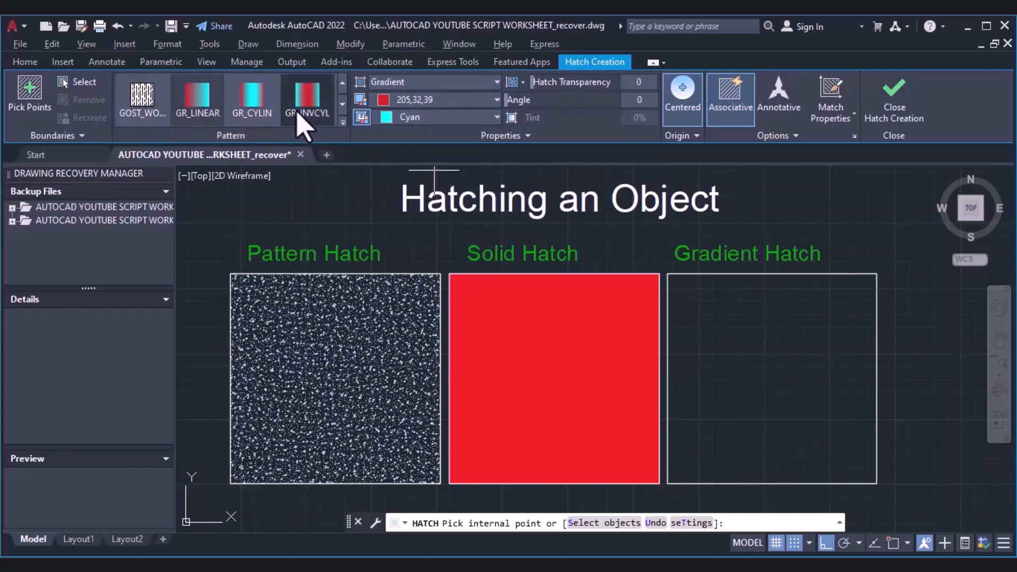
- Apply the GR_INVSPH gradient to the square under "Gradient Hatch" and finish the hatch
left_click(343, 122)
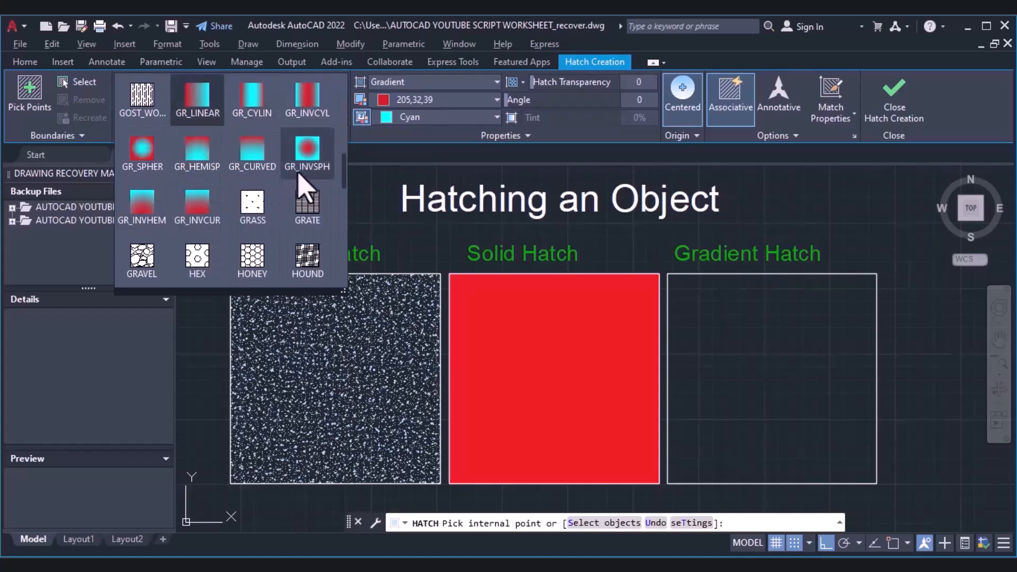
left_click(317, 143)
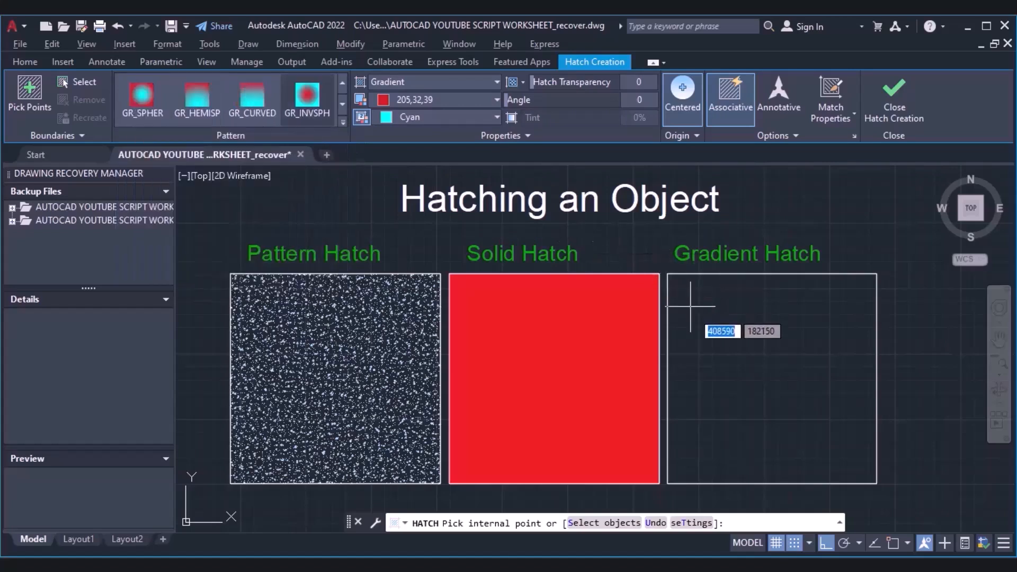
left_click(756, 366)
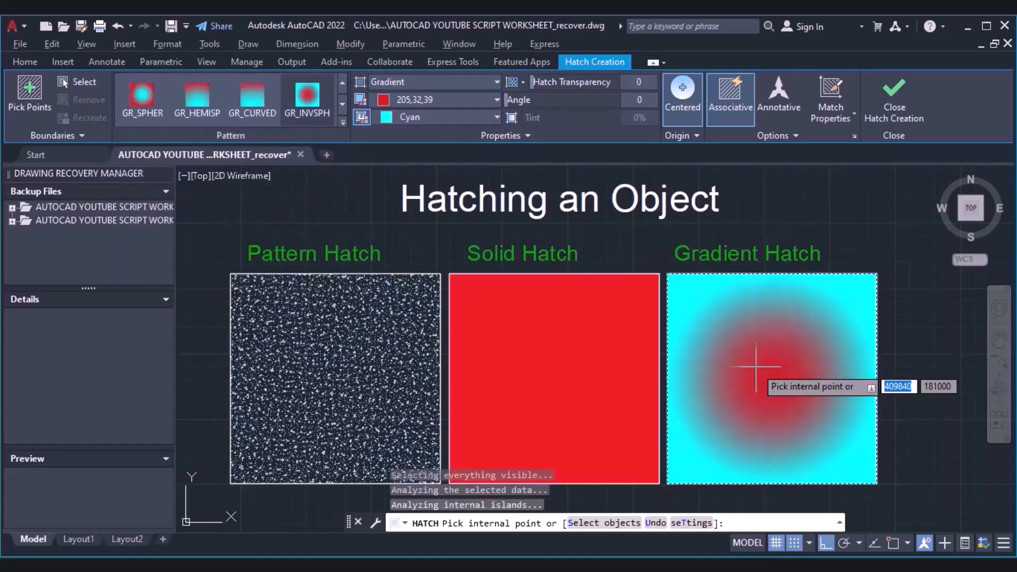
left_click(896, 106)
mouse_move(880, 154)
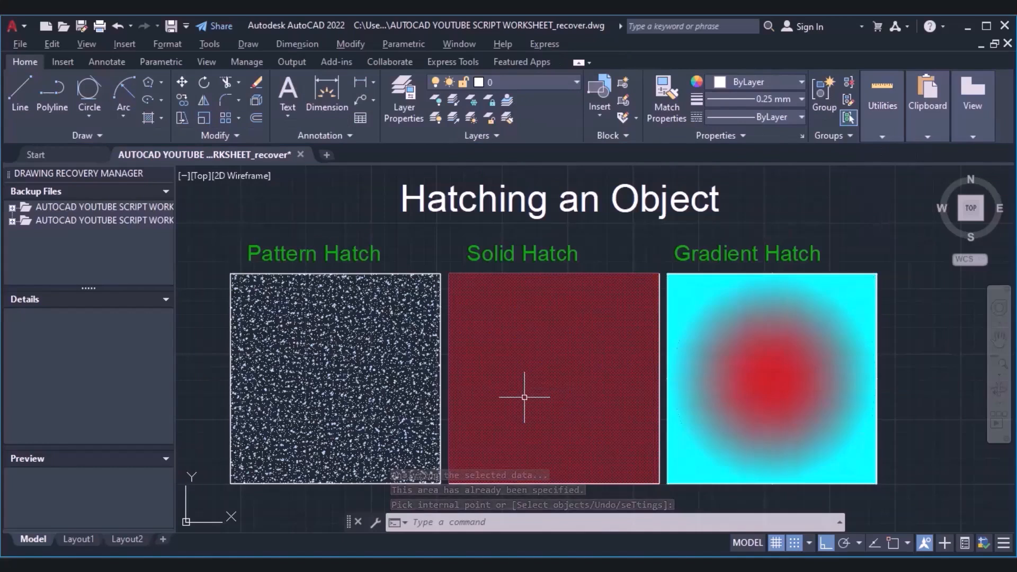
- Set the transparency of the hatch under "Hatch Transpency" to 50 and deselect the hatch
key("Escape")
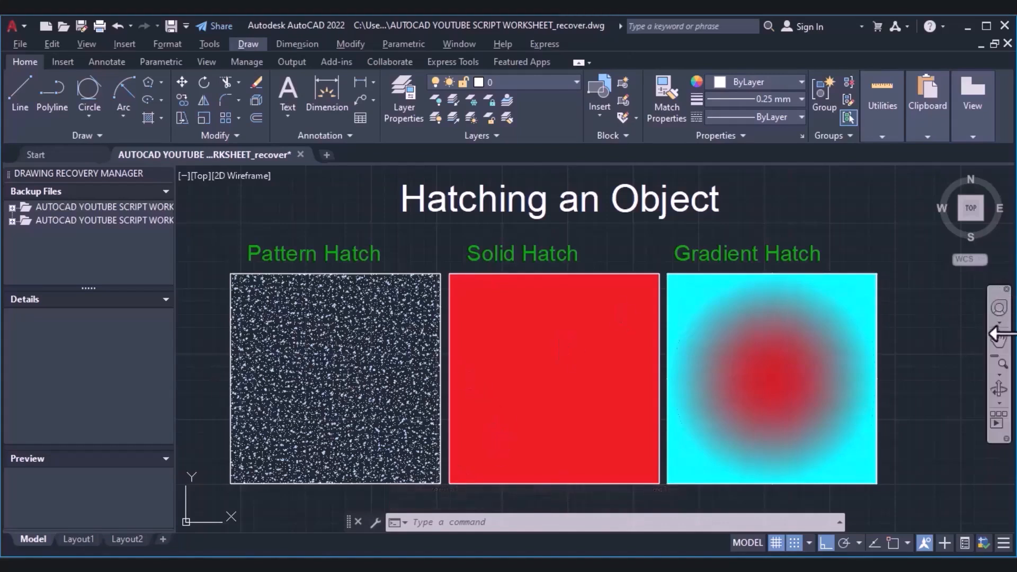
left_click(999, 337)
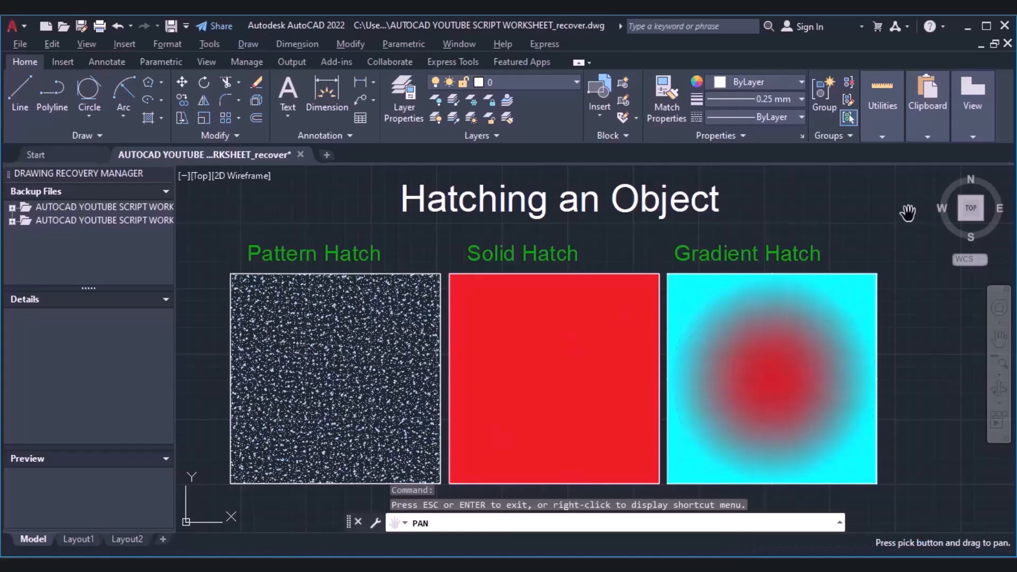
left_click_drag(946, 422, 932, 244)
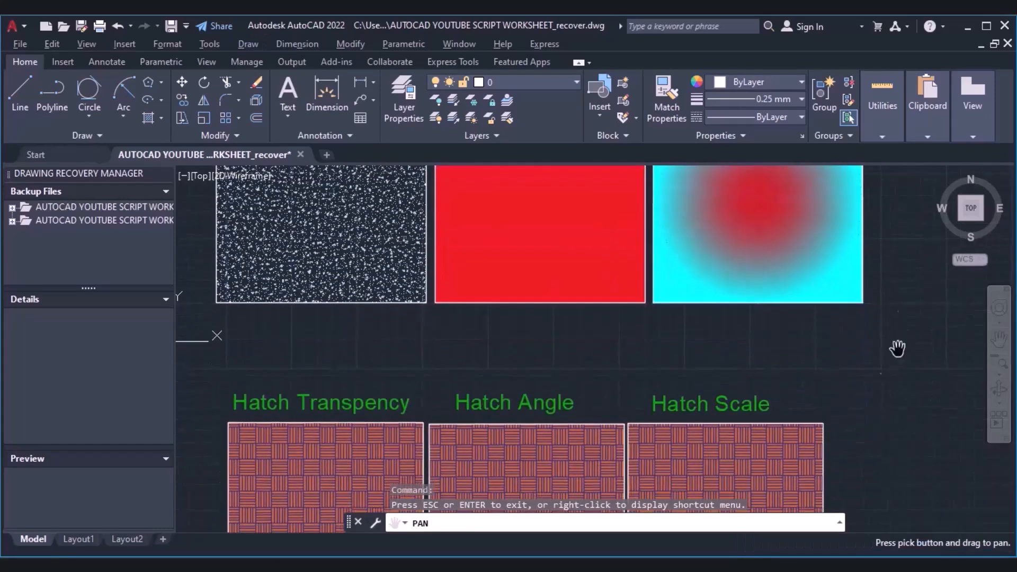
mouse_move(878, 397)
left_mouse_down()
mouse_move(884, 238)
mouse_move(895, 242)
left_mouse_up()
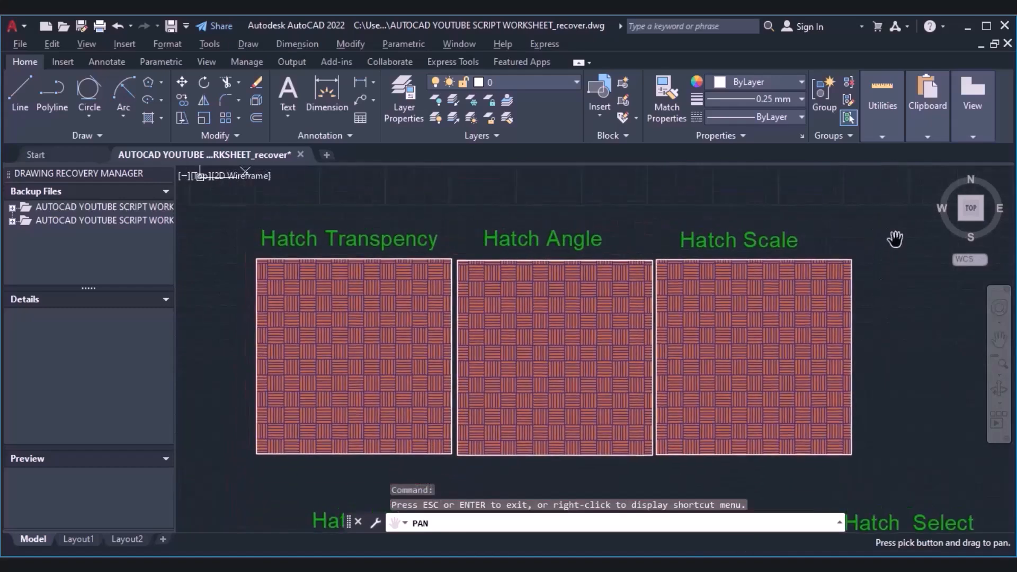
key("Escape")
left_click(301, 364)
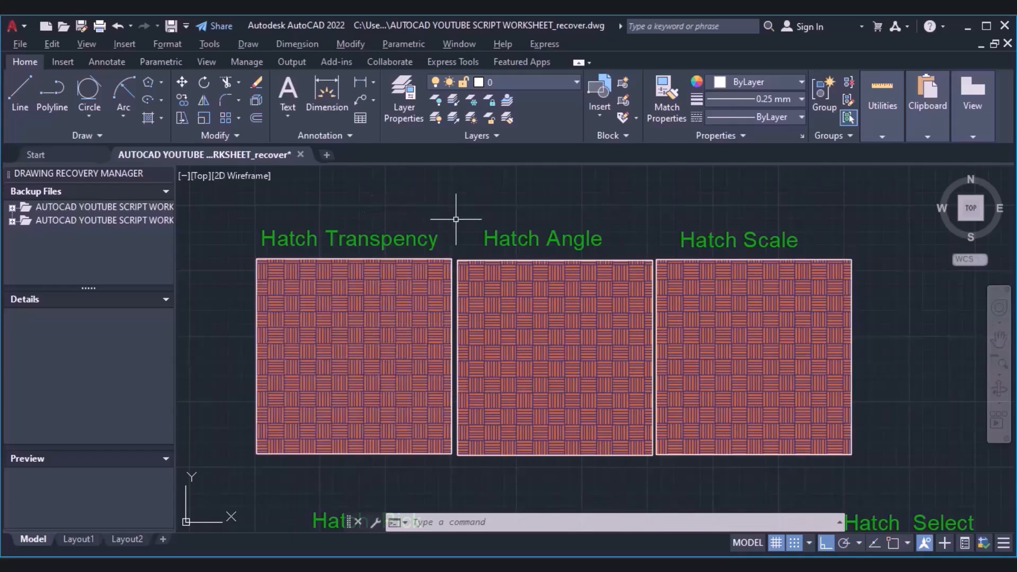
left_click(405, 325)
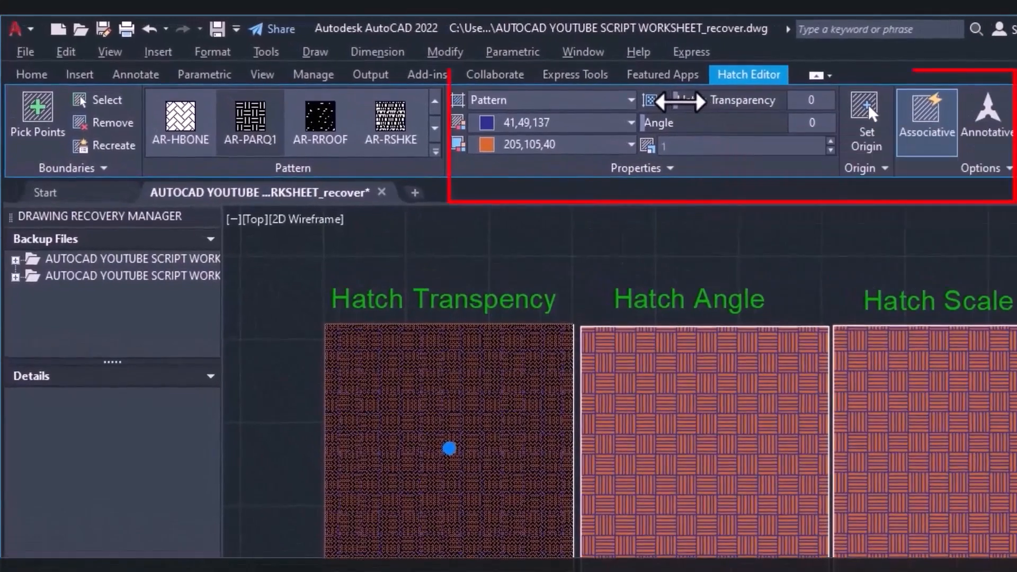
mouse_move(681, 101)
left_mouse_down()
mouse_move(817, 101)
mouse_move(809, 102)
left_mouse_up()
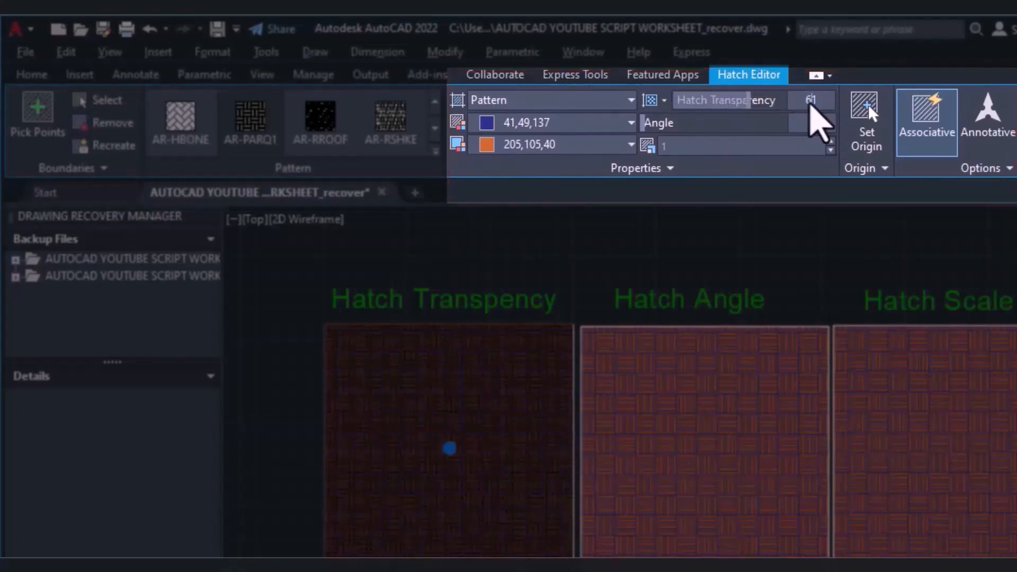
type("50")
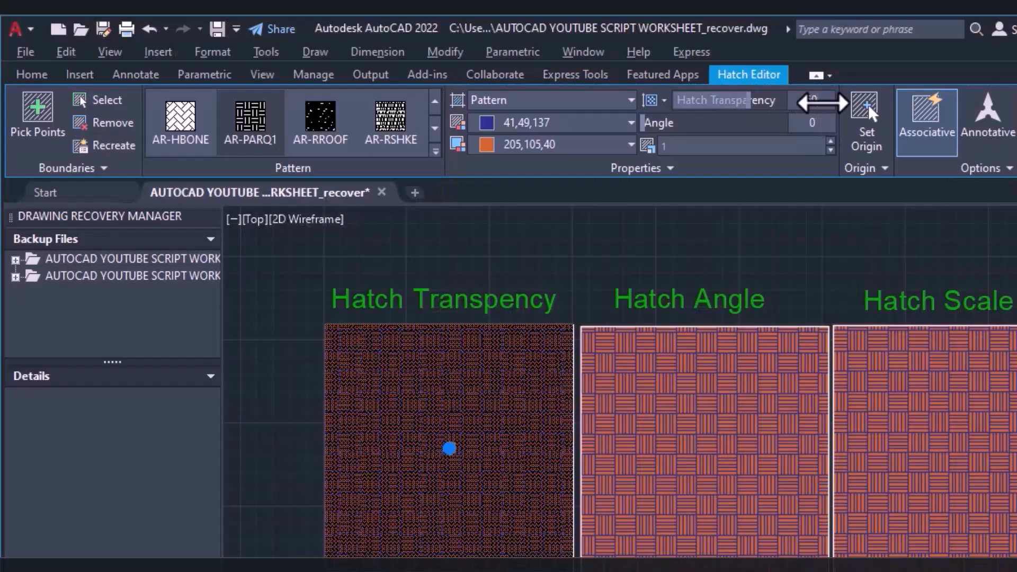
key("Return")
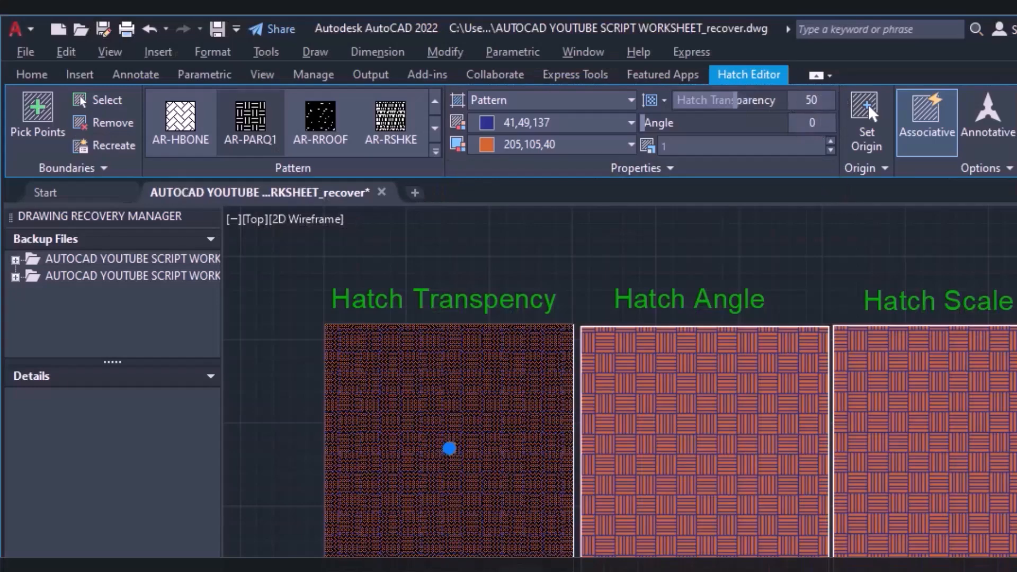
key("Escape")
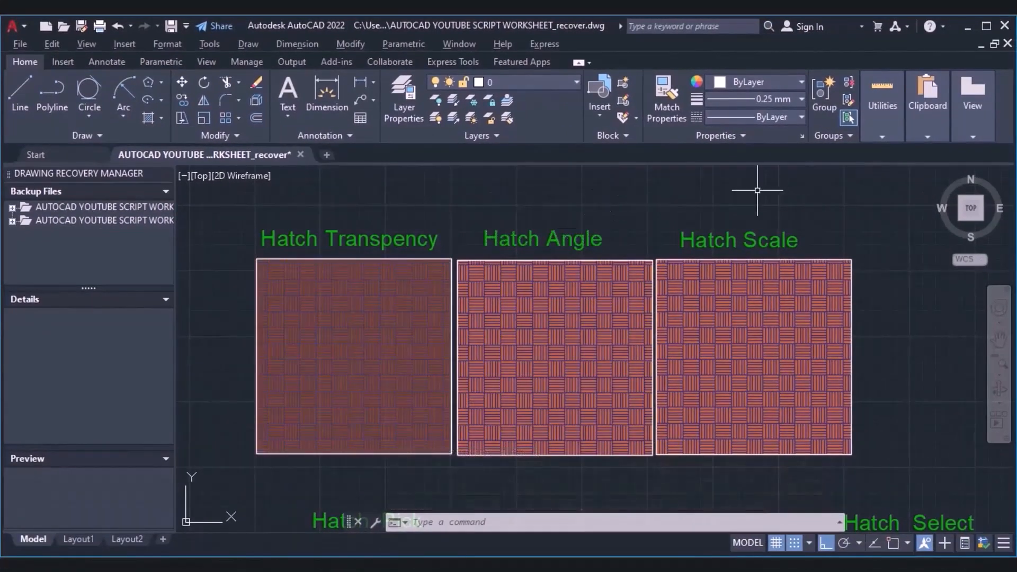
- Rotate the hatch pattern in the square under "Hatch Angle" to an angle of 21 and close the hatch editing
left_click(554, 341)
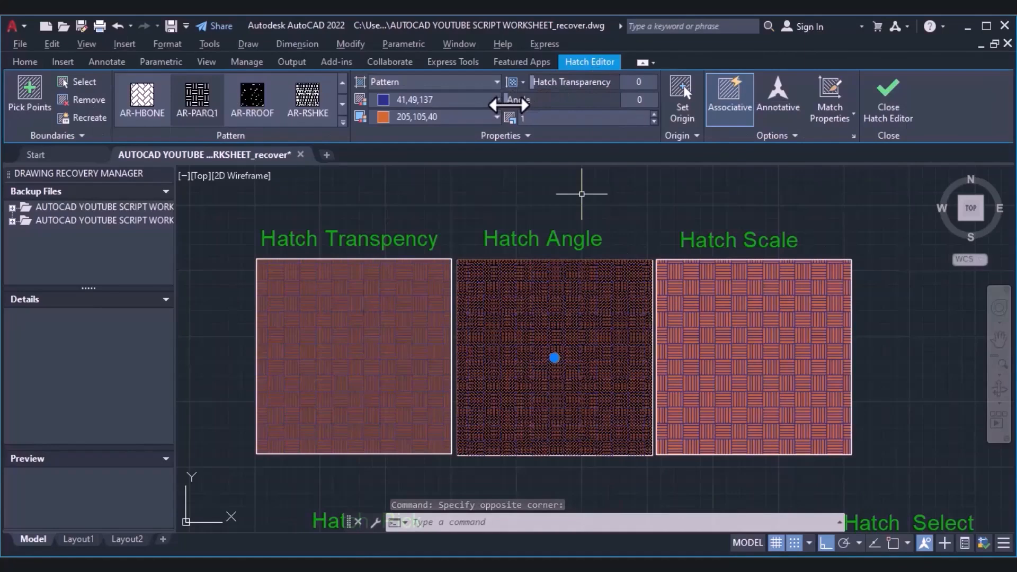
left_click_drag(507, 101, 525, 101)
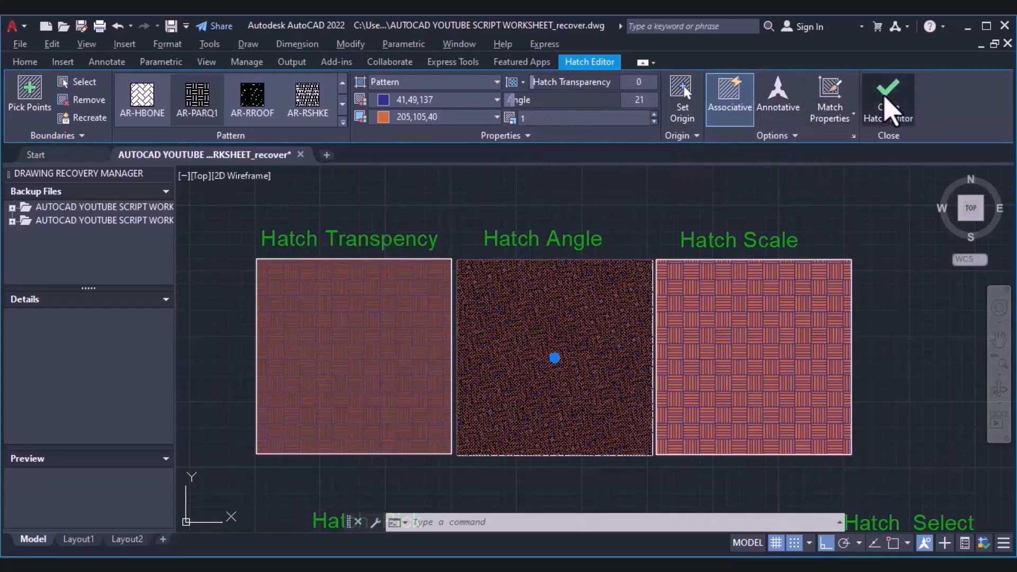
left_click(889, 96)
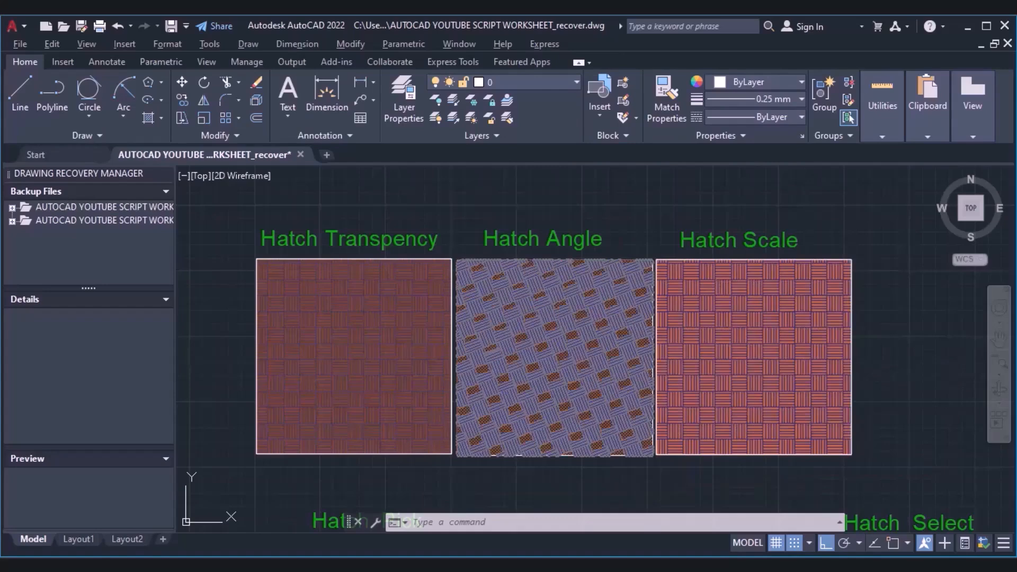
key("Escape")
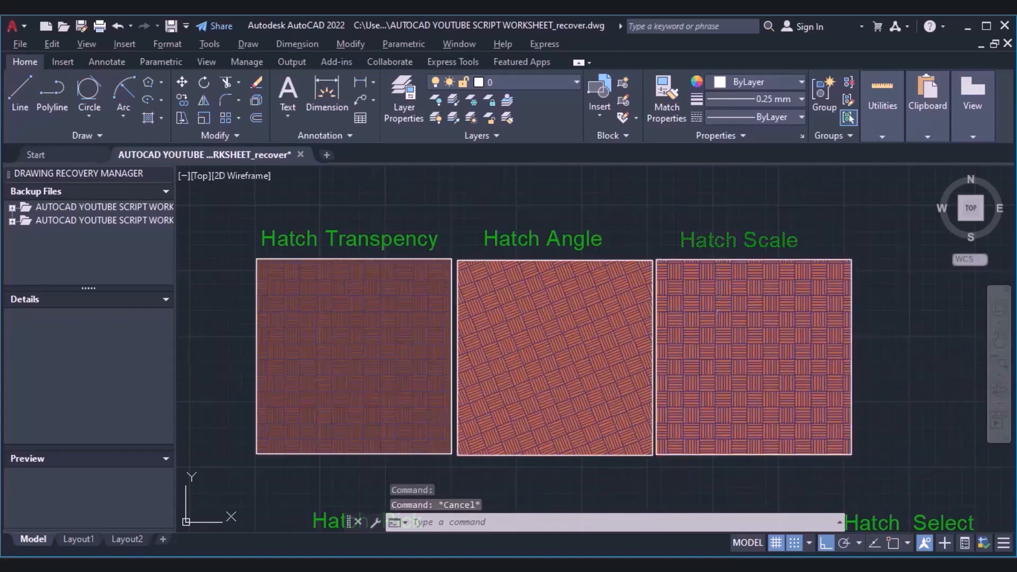
- Set the pattern scale of the hatch under "Hatch Scale" to 5 and deselect the hatch
left_click(745, 320)
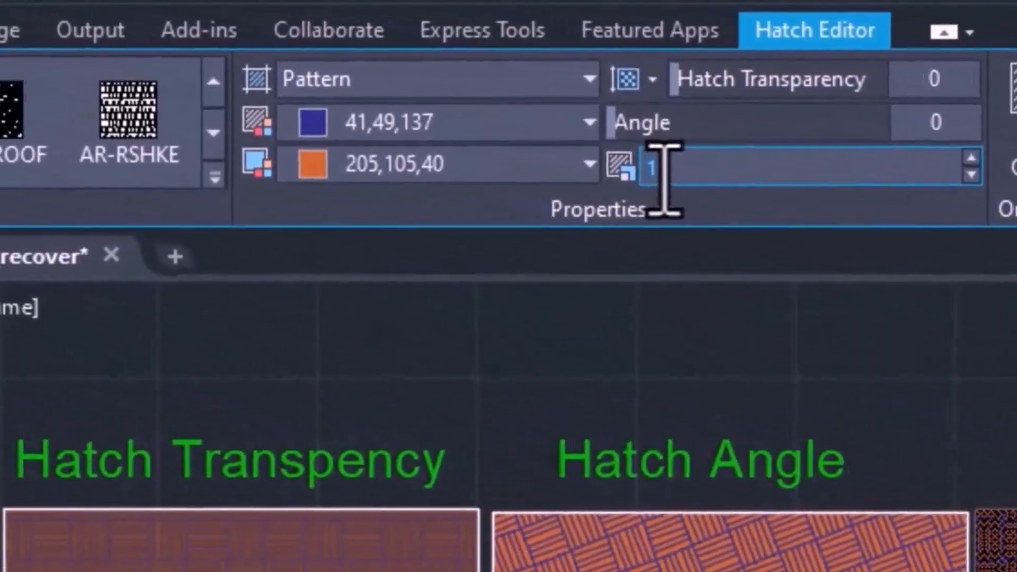
type("0")
key("BackSpace")
key("BackSpace")
type("5")
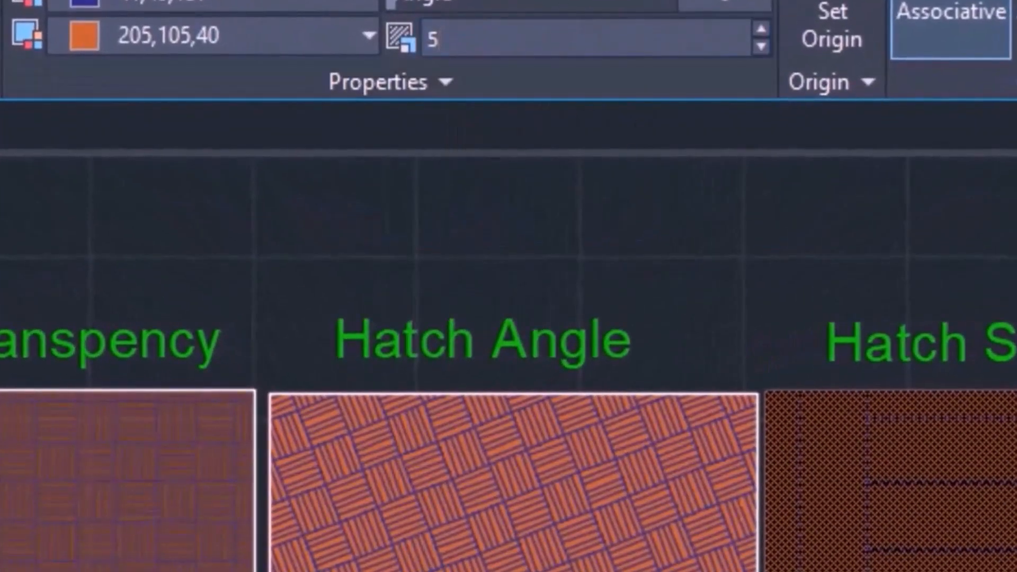
key("Return")
key("Escape")
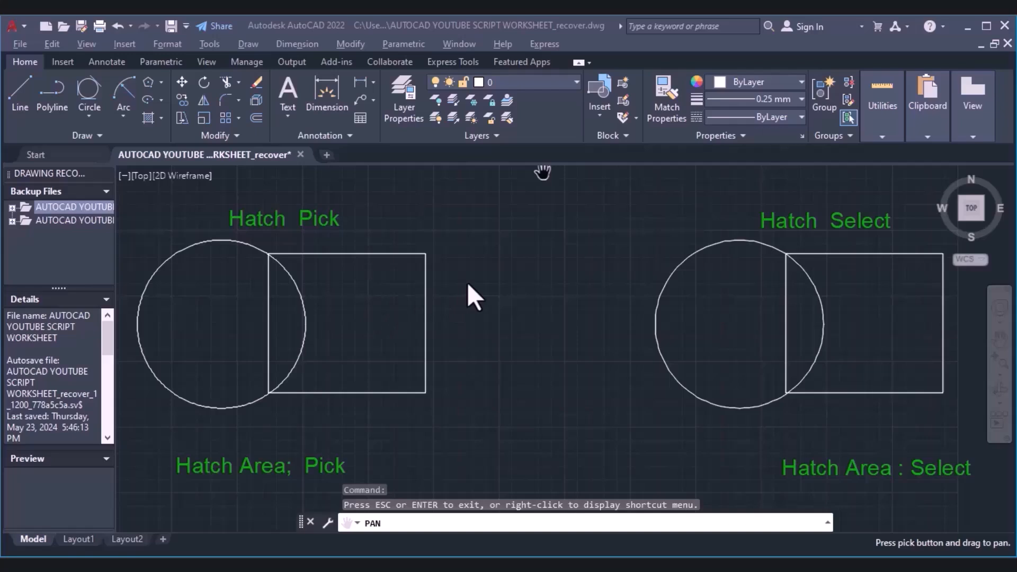
- Under "Hatch Pick", hatch the circle and square areas outside their overlap with Solid red 237,31,36 by picking internal points
left_click(148, 118)
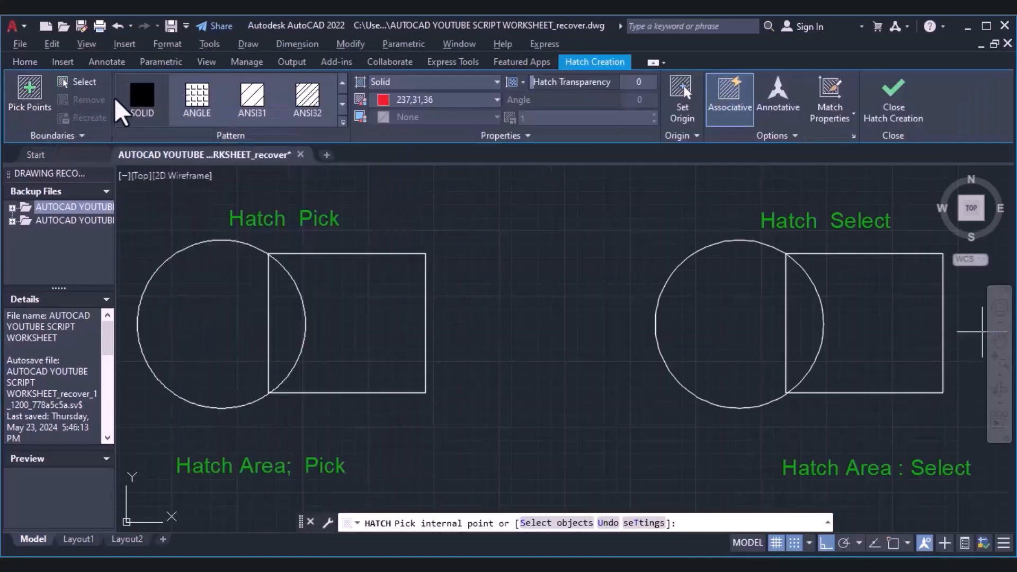
left_click(81, 137)
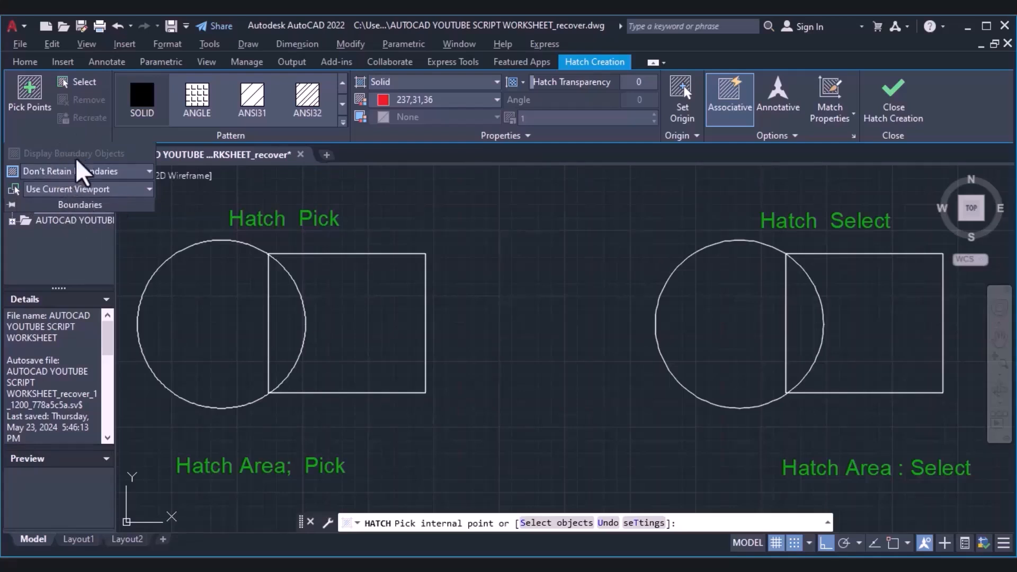
left_click(33, 117)
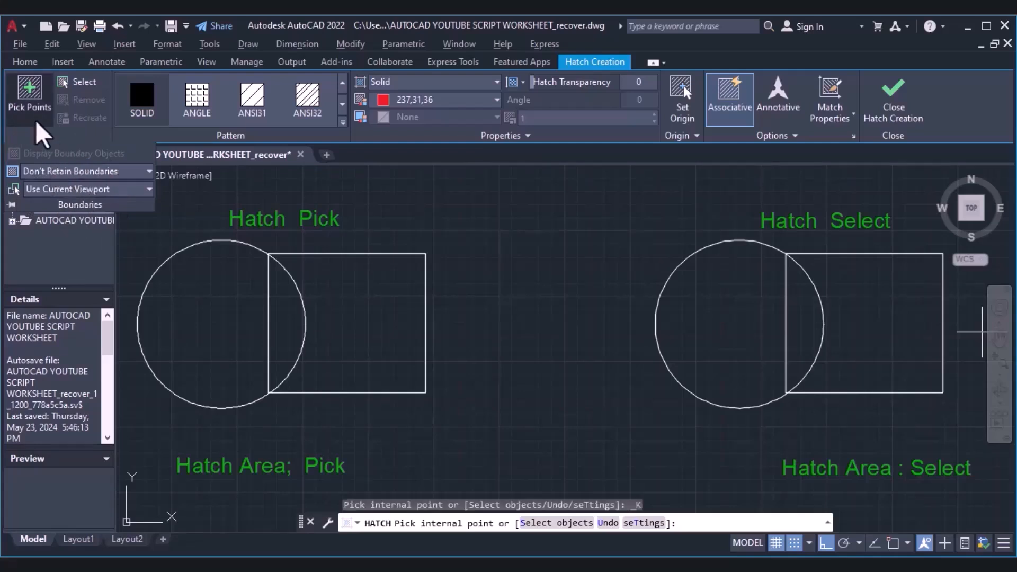
left_click(24, 97)
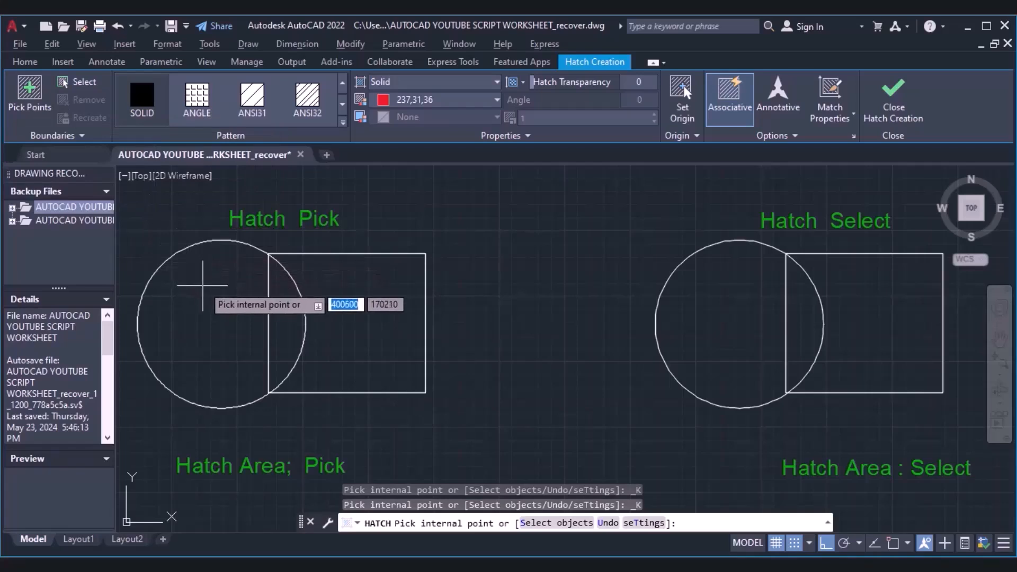
left_click(213, 308)
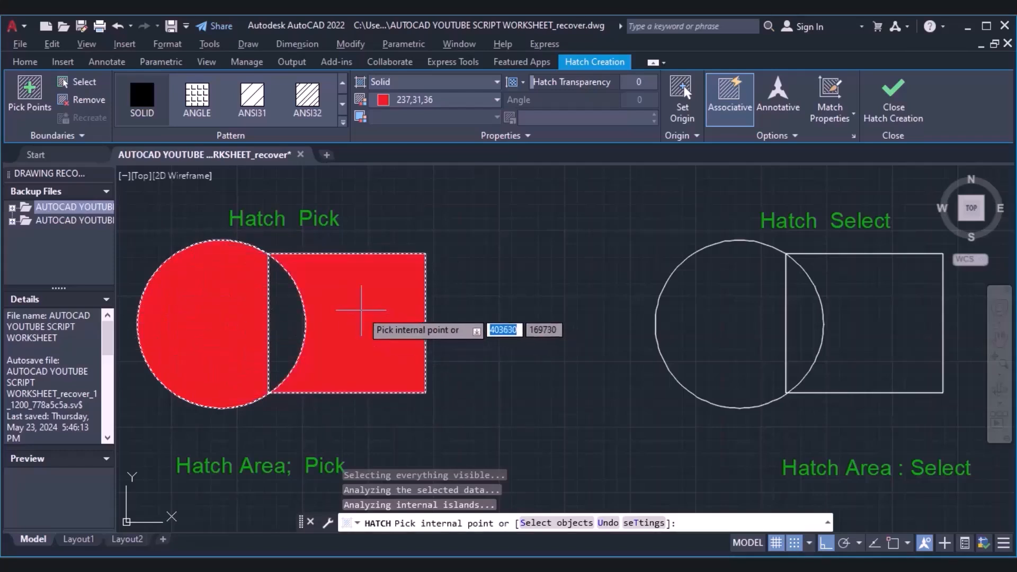
left_click(361, 310)
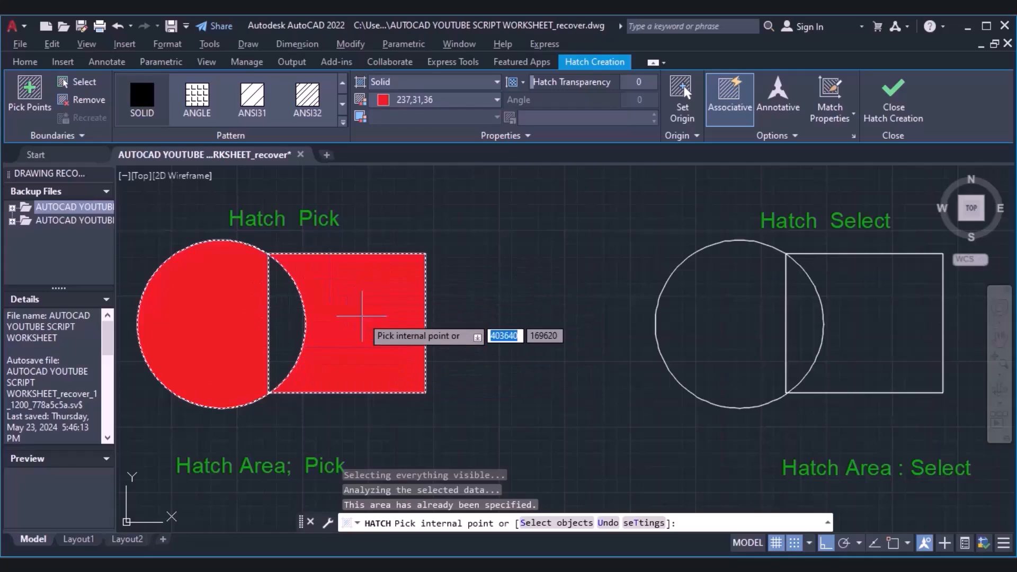
key("Return")
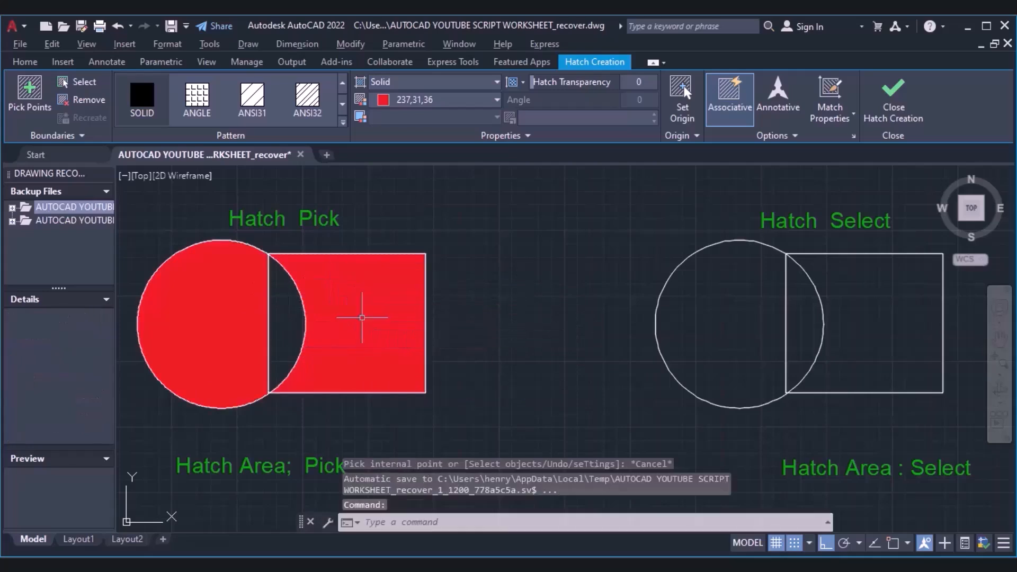
- Remove the square's area from the boundaries of the solid red hatch under "Hatch Pick"
left_click(363, 315)
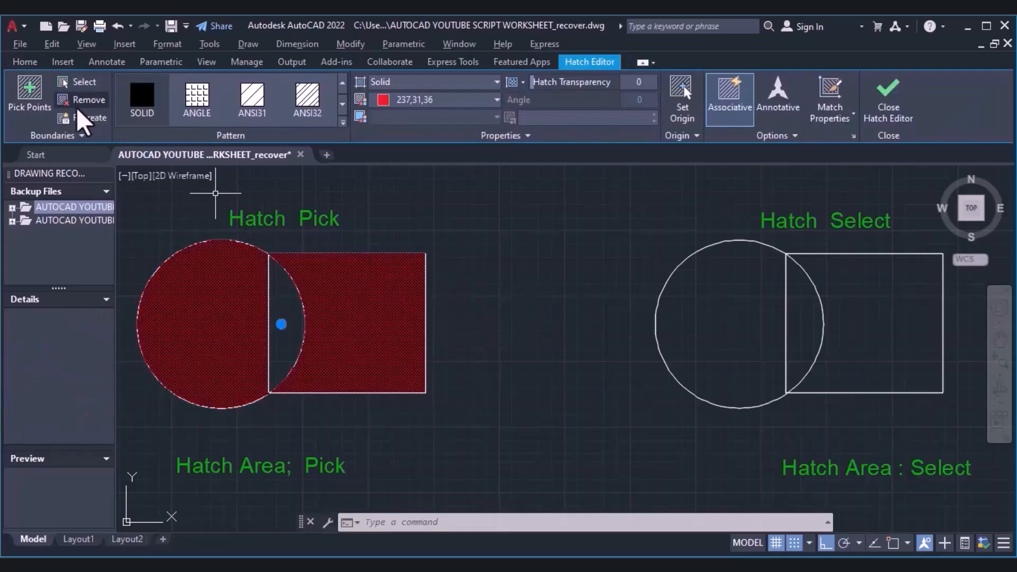
left_click(74, 103)
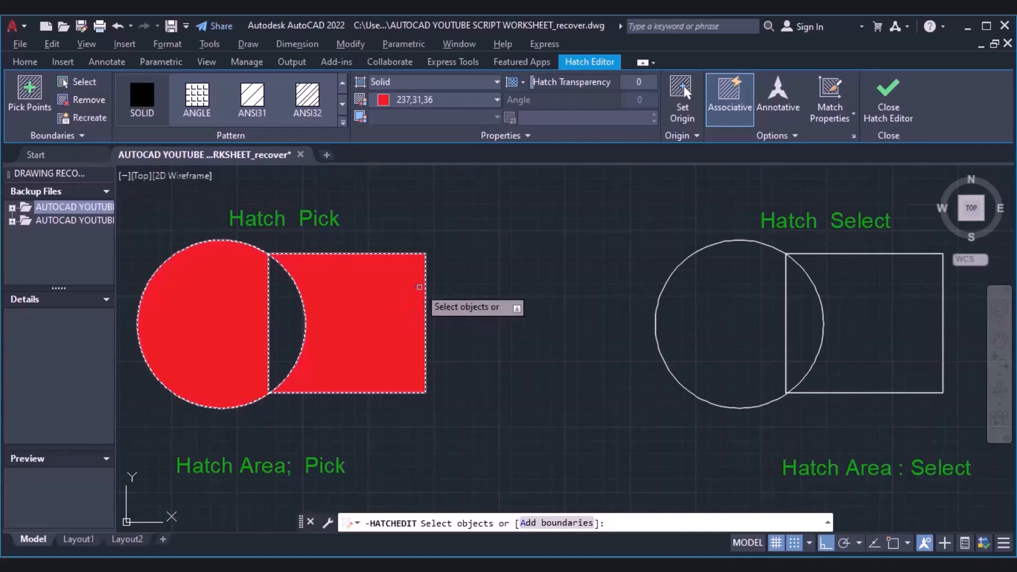
left_click(422, 290)
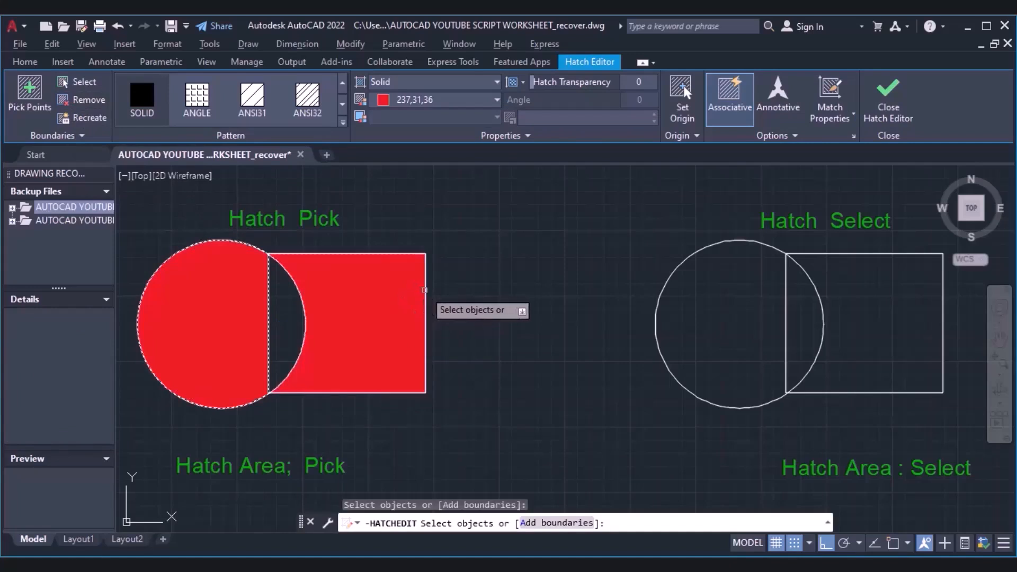
key("Return")
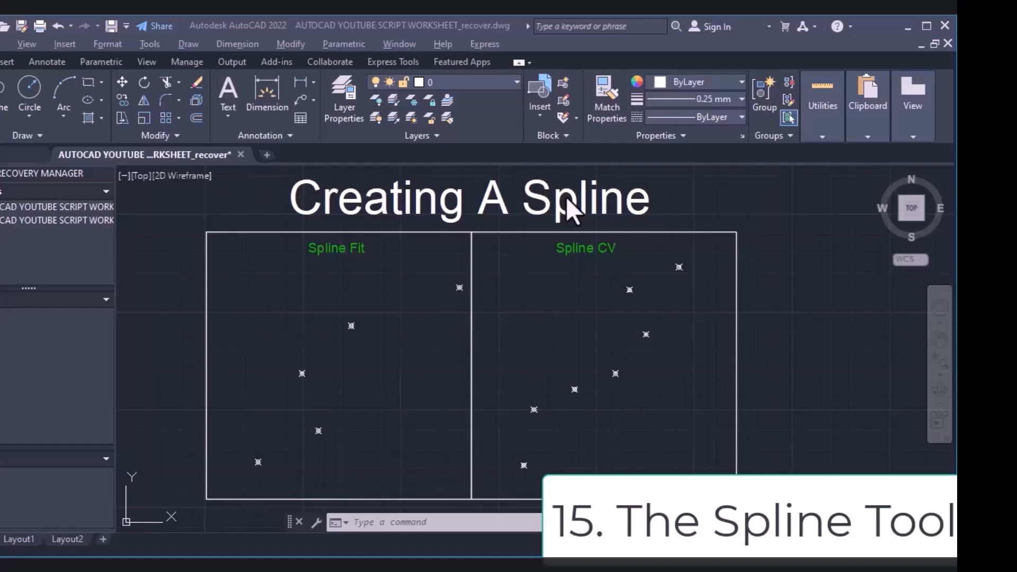
left_click(394, 523)
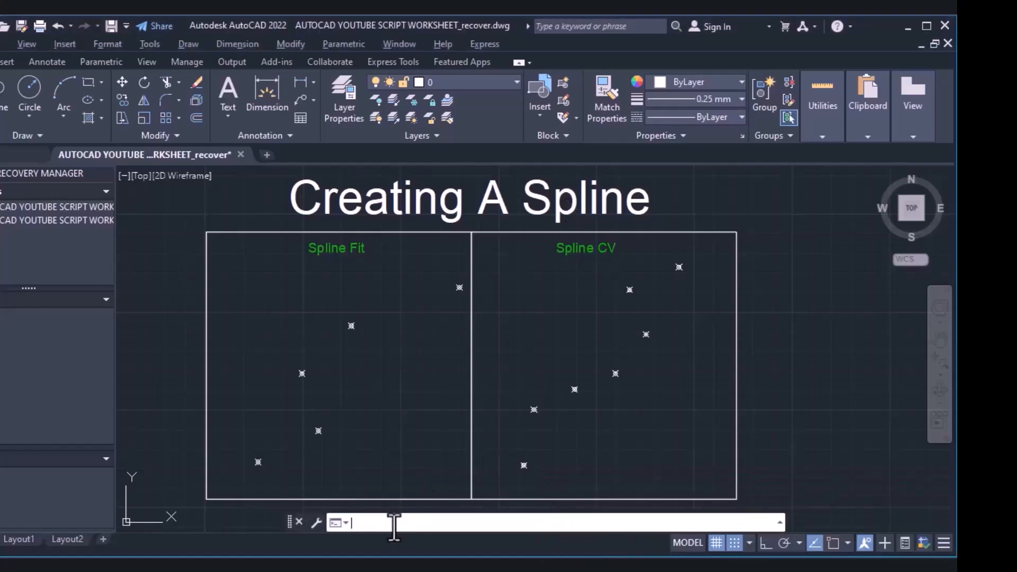
type("spa")
key("BackSpace")
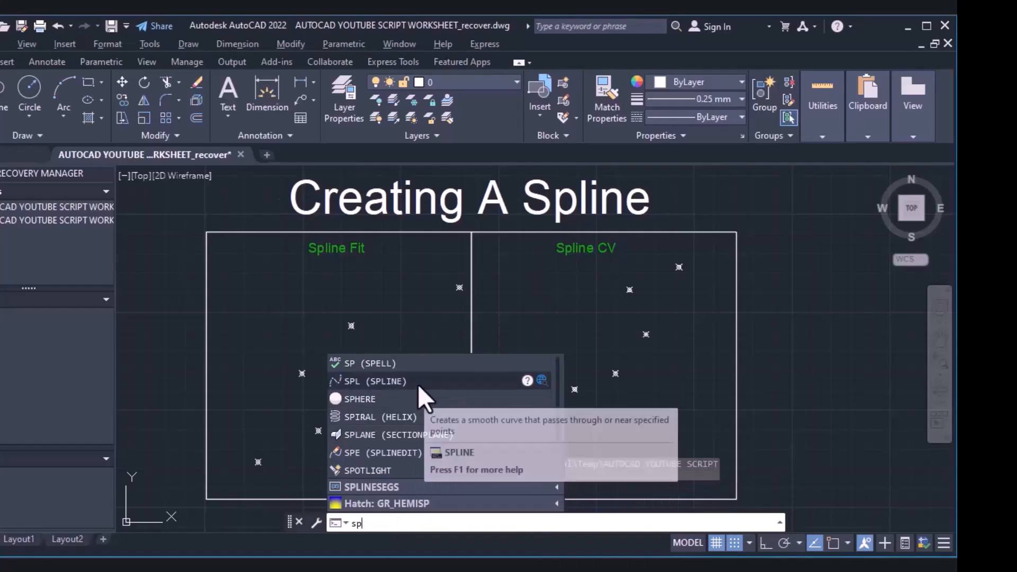
left_click(185, 45)
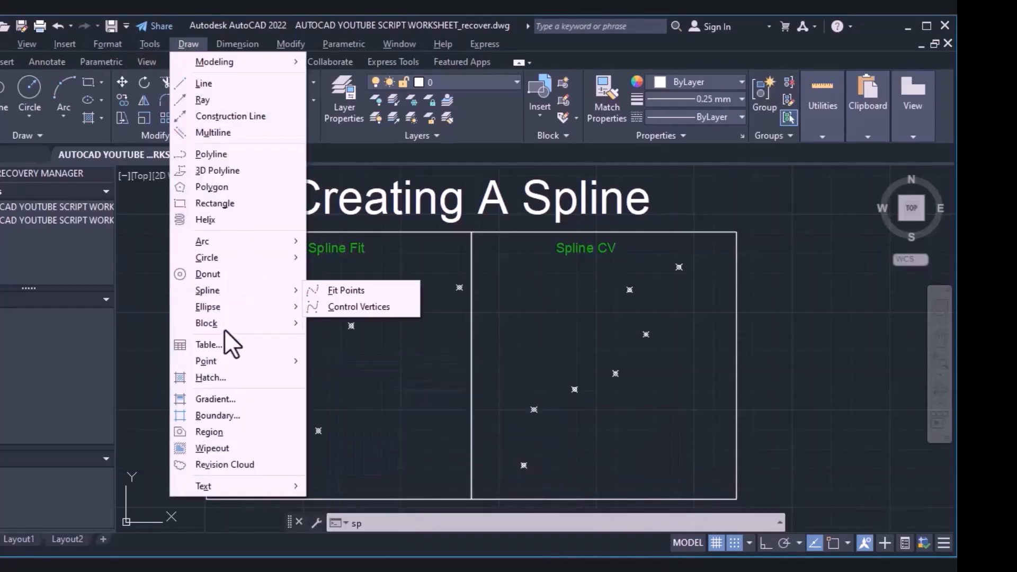
mouse_move(226, 291)
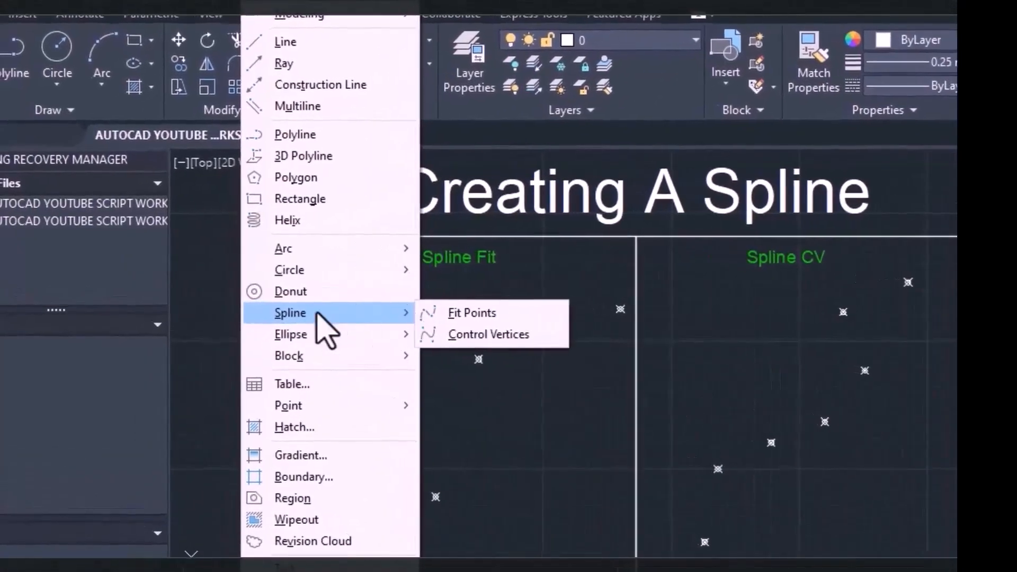
left_click(154, 90)
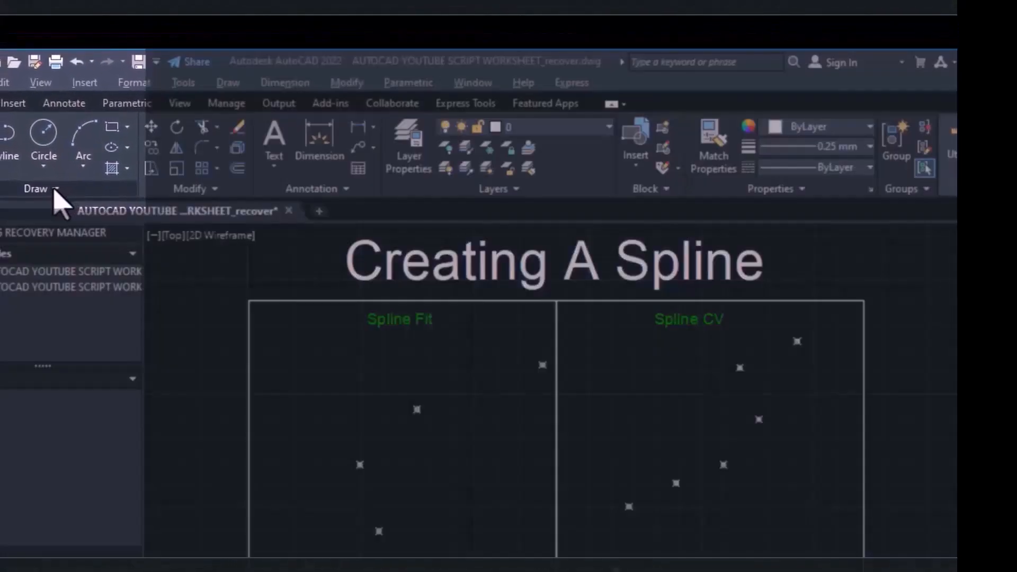
- Start a spline with the Fit method, turn on object snap, and check the snap modes for Node
left_click(54, 189)
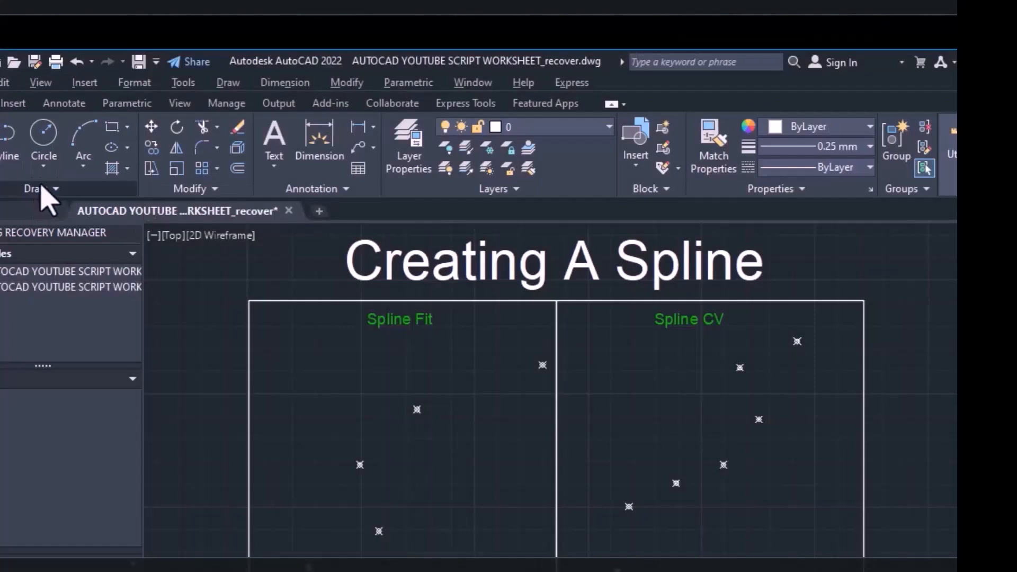
left_click(11, 190)
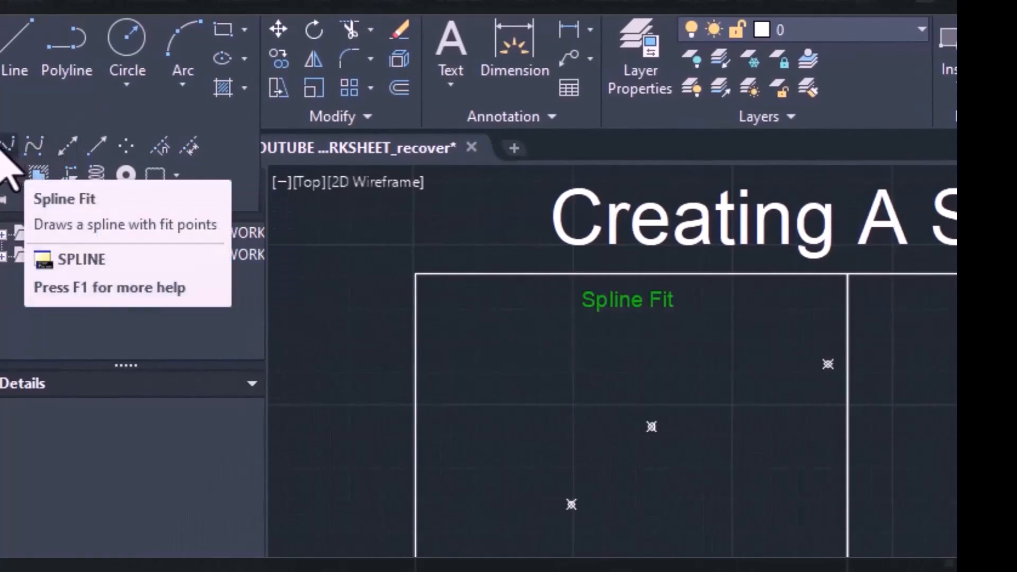
left_click(2, 148)
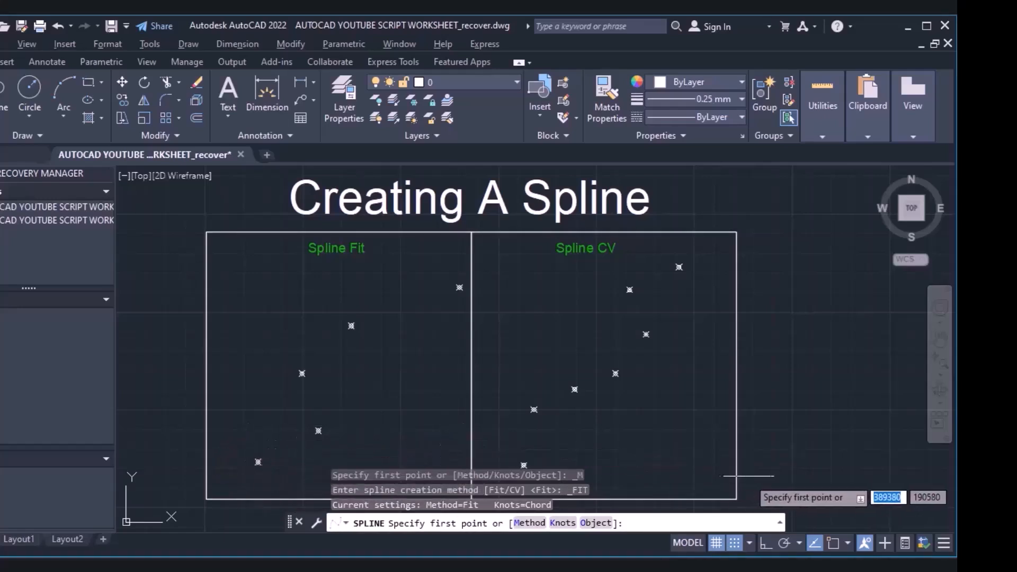
left_click(834, 541)
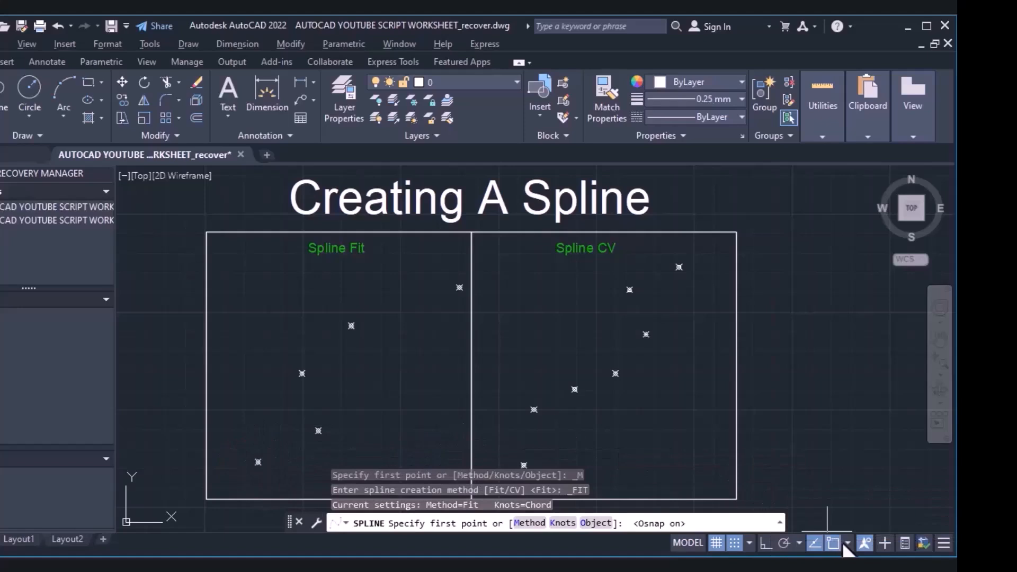
left_click(848, 543)
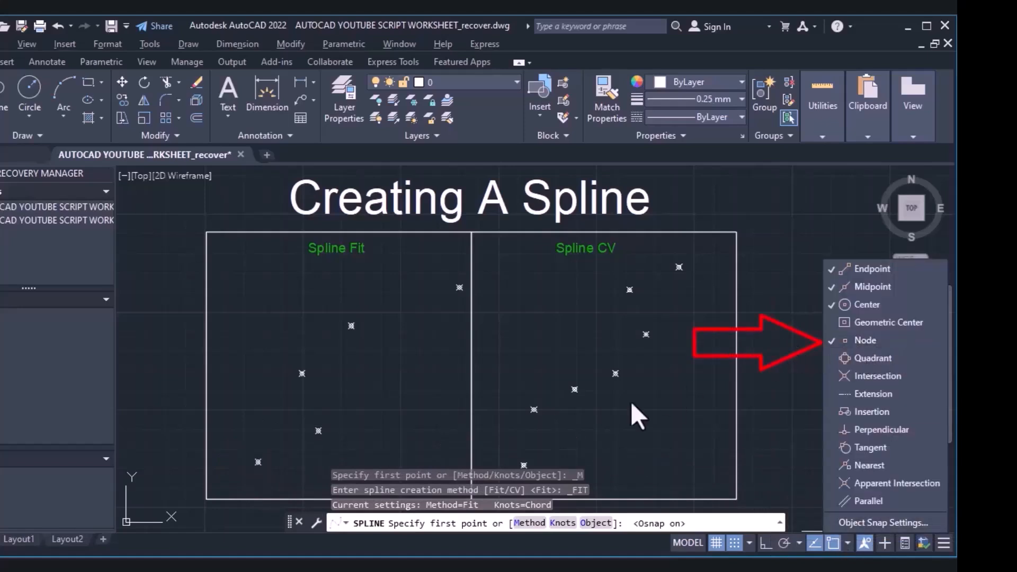
left_click(369, 460)
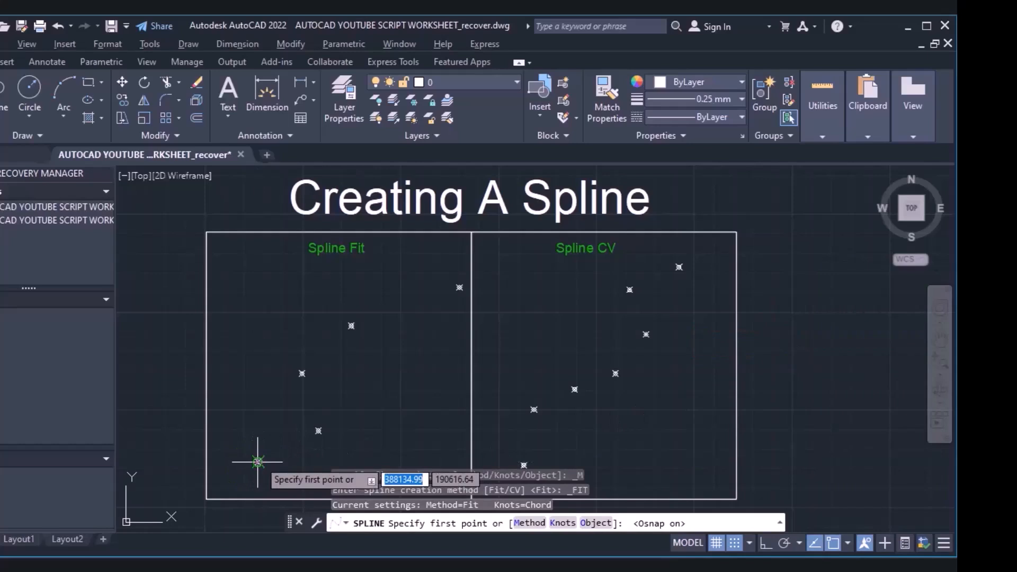
- Draw the fit spline through the five point markers under "Spline Fit", from the lowest to the highest, and finish it
left_click(258, 462)
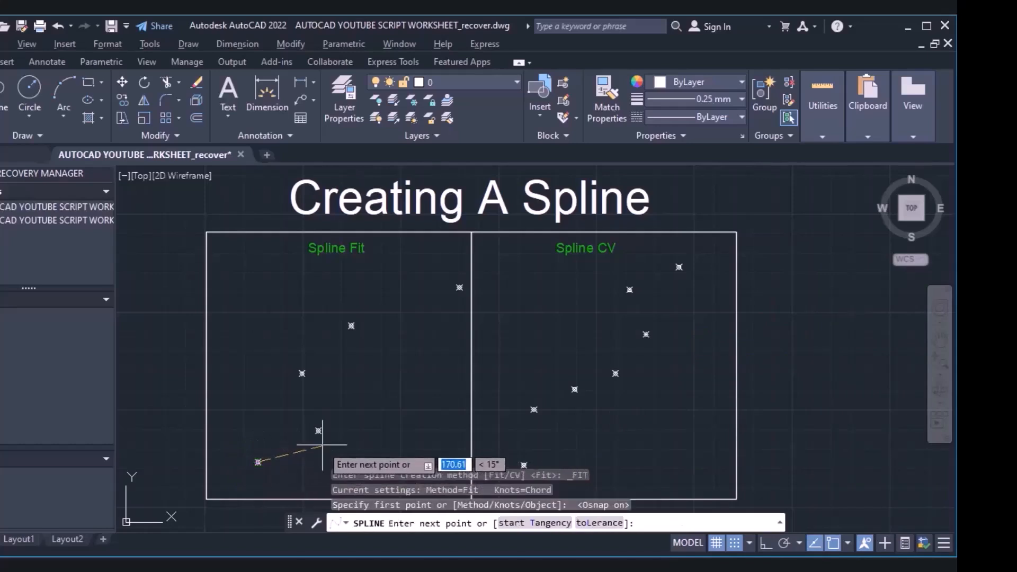
left_click(319, 431)
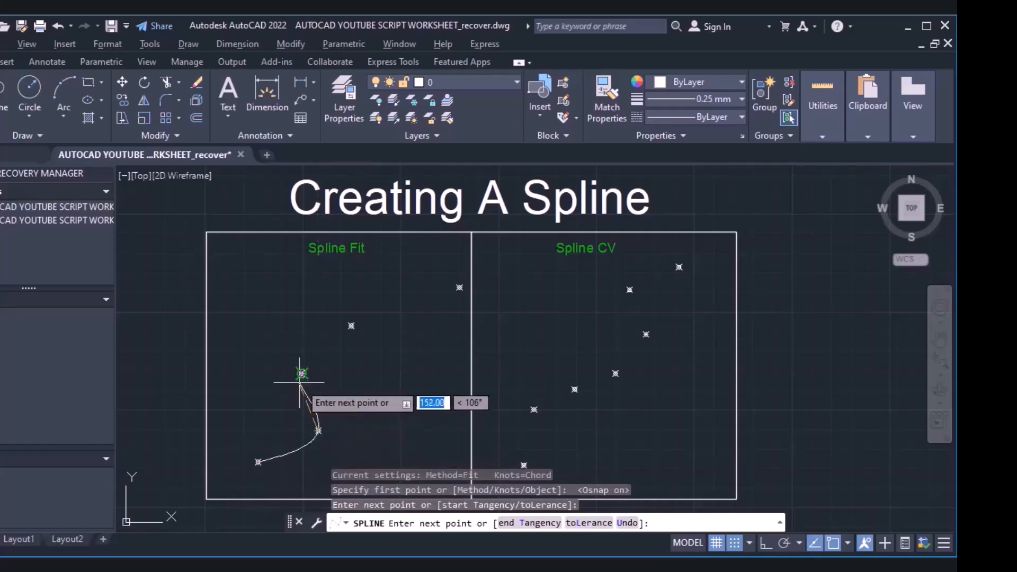
left_click(302, 373)
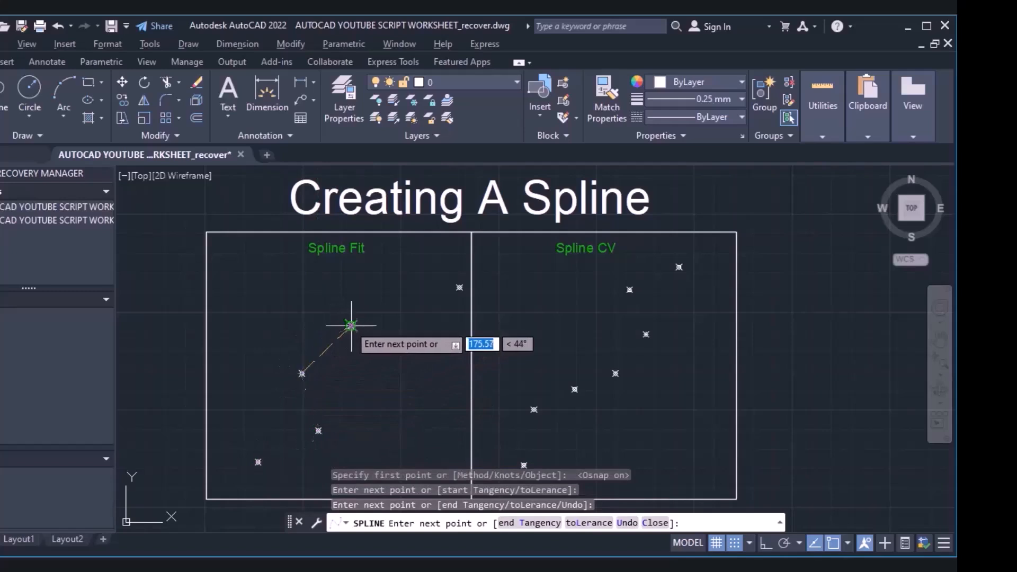
left_click(350, 326)
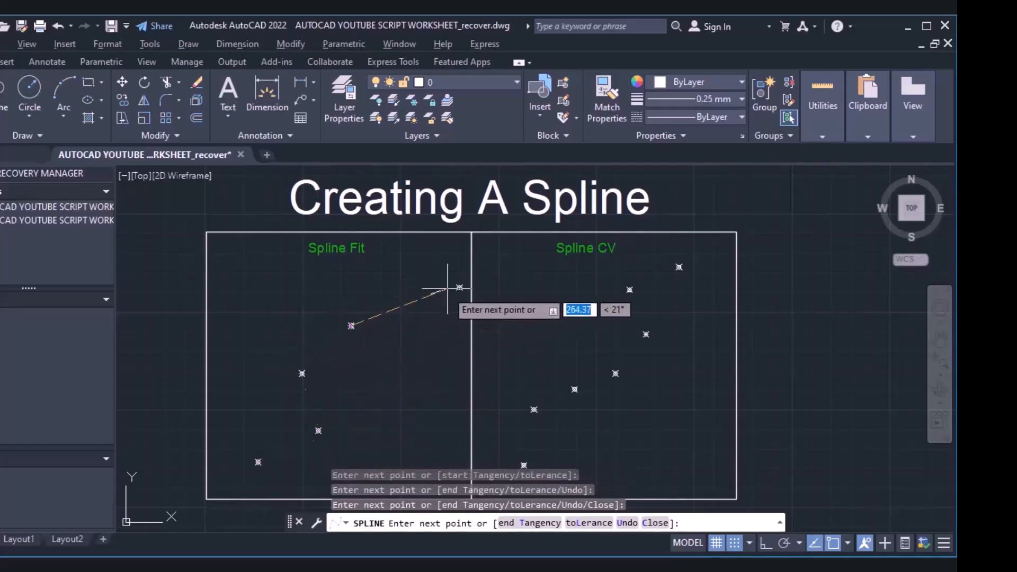
left_click(459, 287)
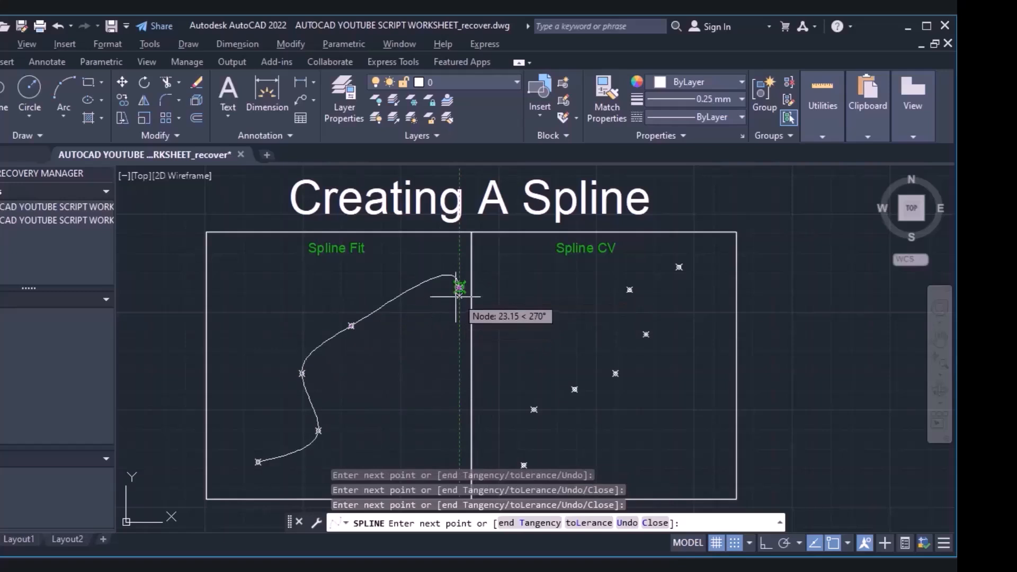
key("Return")
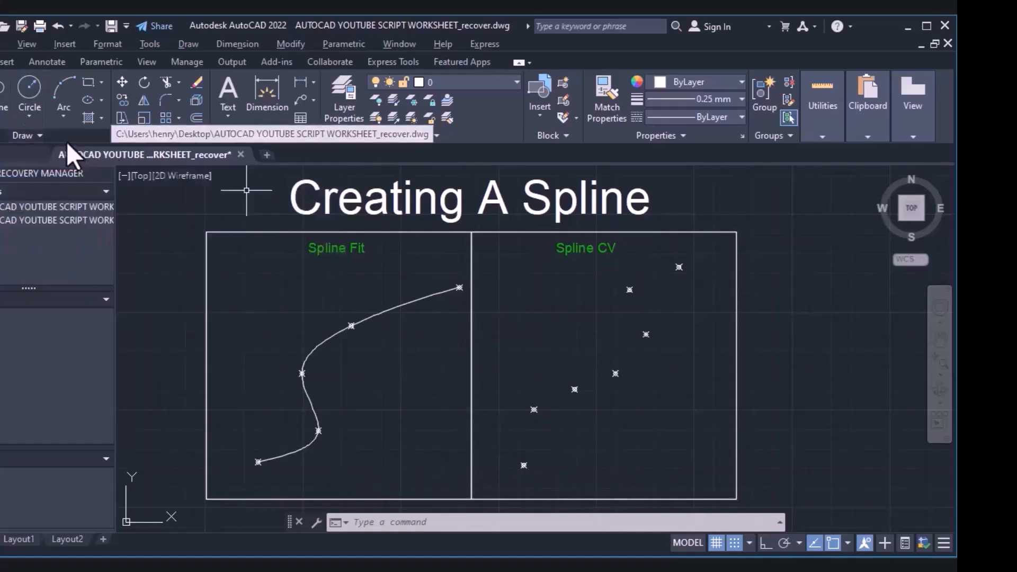
- Draw a CV spline under "Spline CV" using the seven point markers as control vertices, from the lowest to the highest
left_click(55, 136)
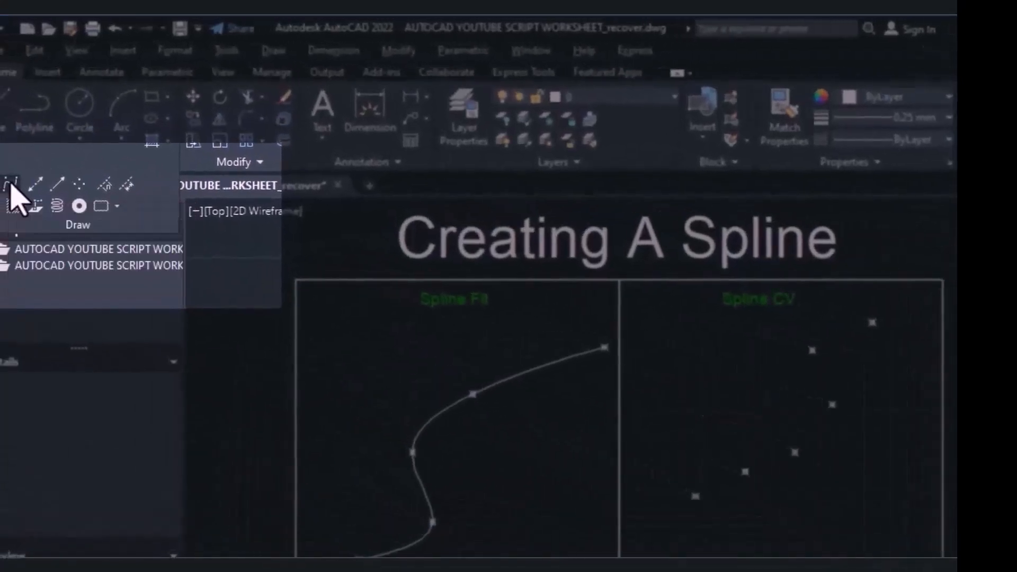
left_click(11, 185)
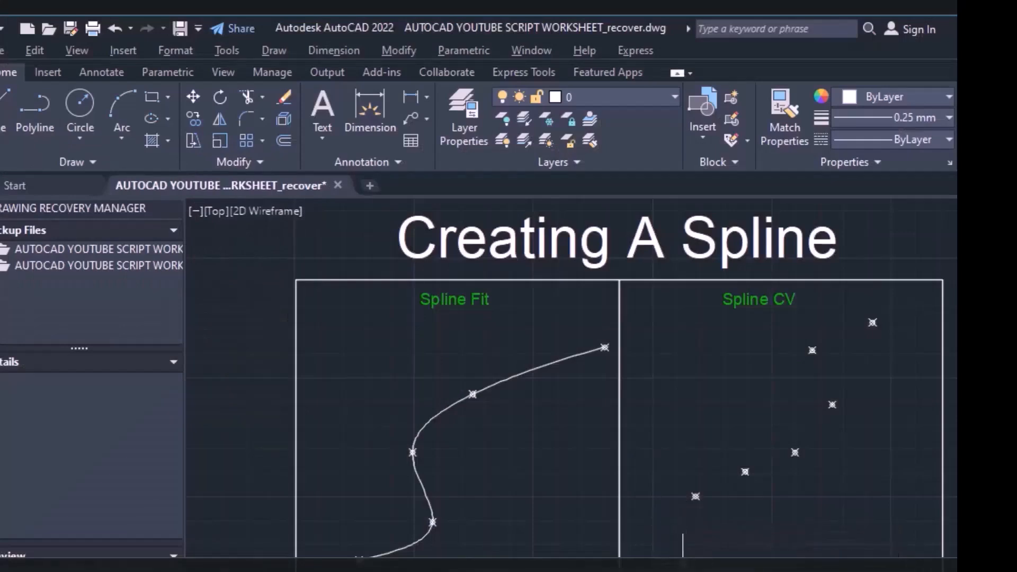
left_click(696, 497)
left_click(695, 496)
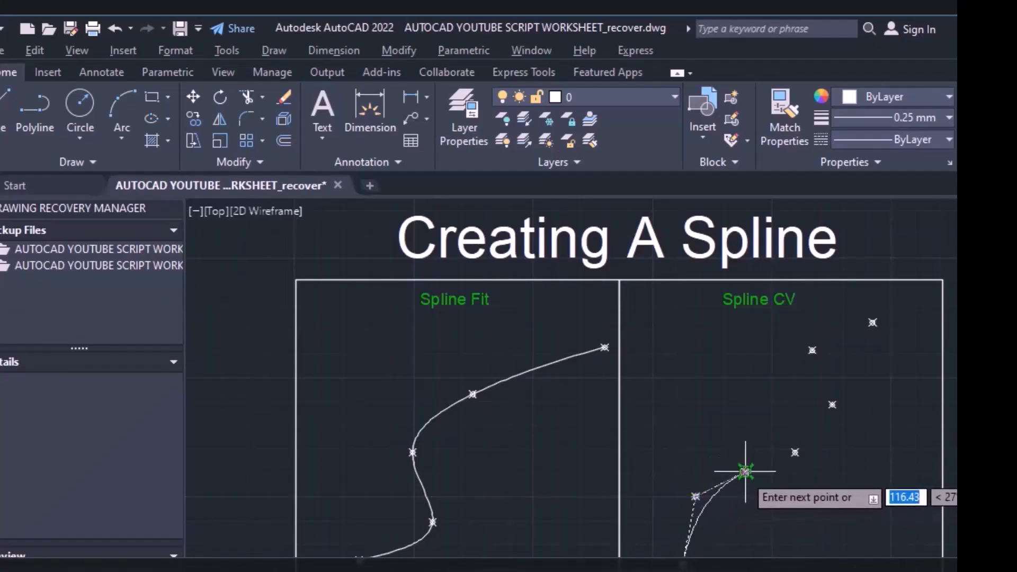
left_click(768, 470)
left_click(795, 451)
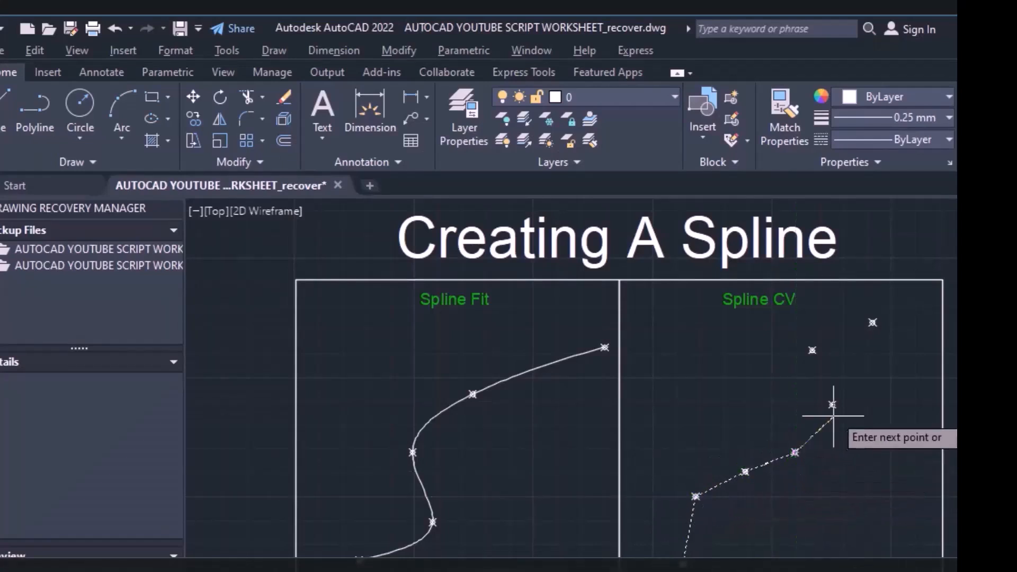
left_click(833, 404)
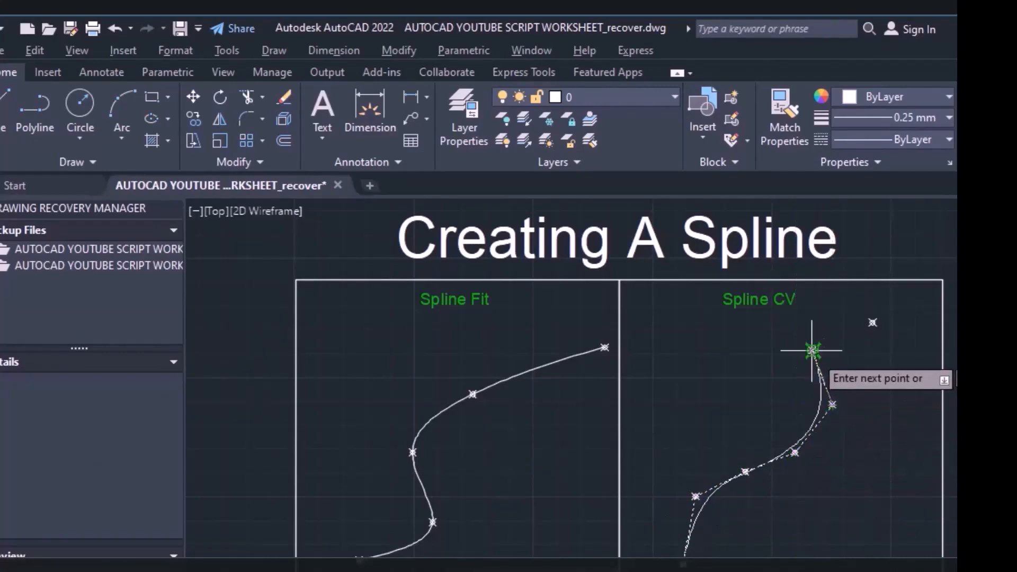
left_click(812, 350)
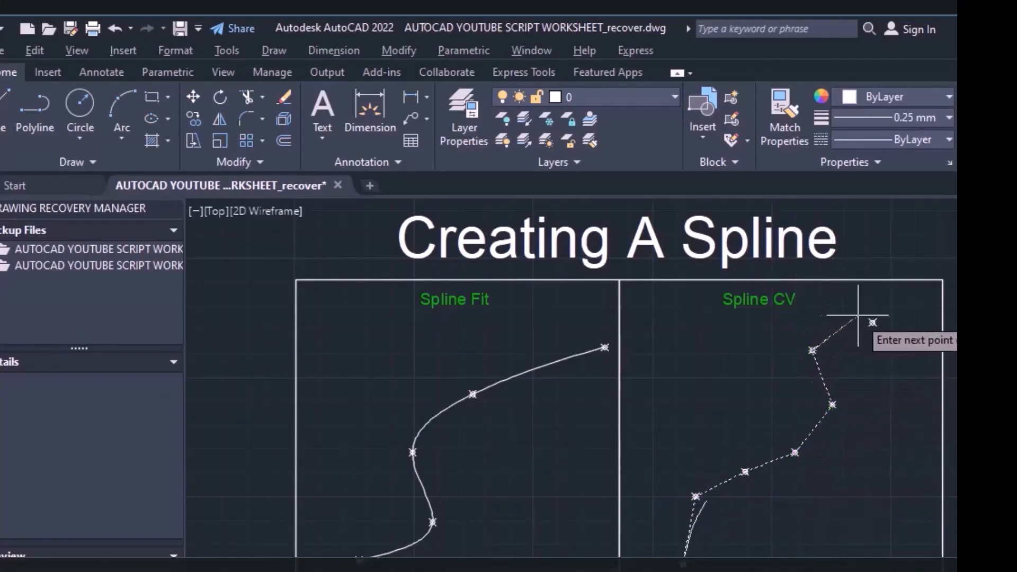
left_click(873, 322)
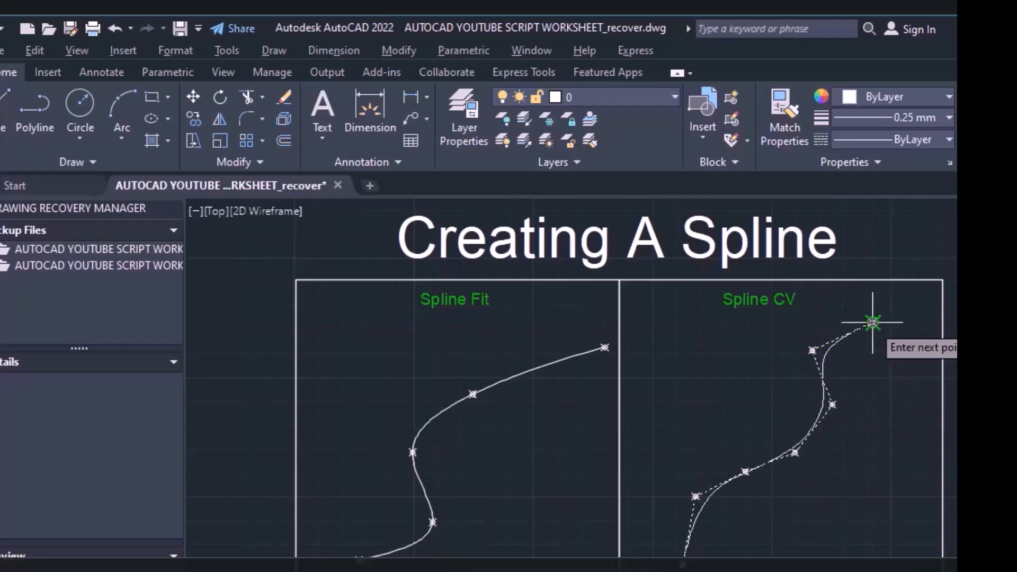
key("Return")
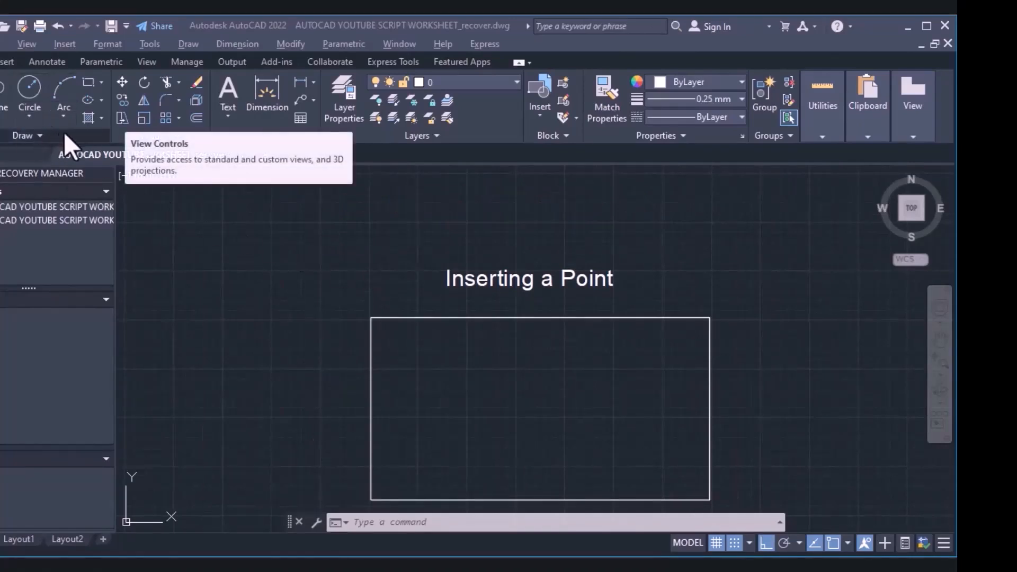
- Place six scattered points inside the rectangle under "Inserting a Point" with the Multiple Points command
left_click(20, 141)
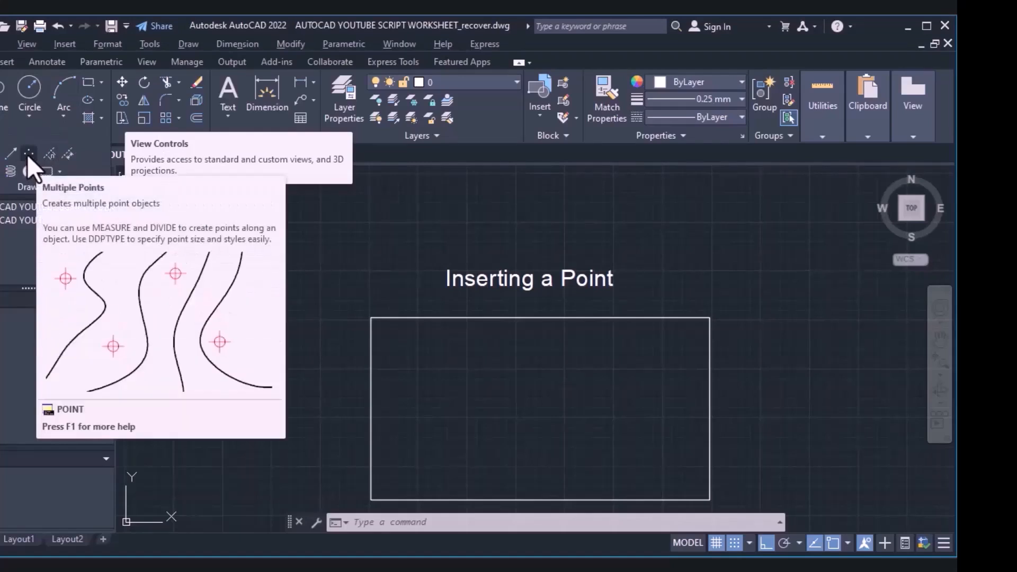
left_click(28, 155)
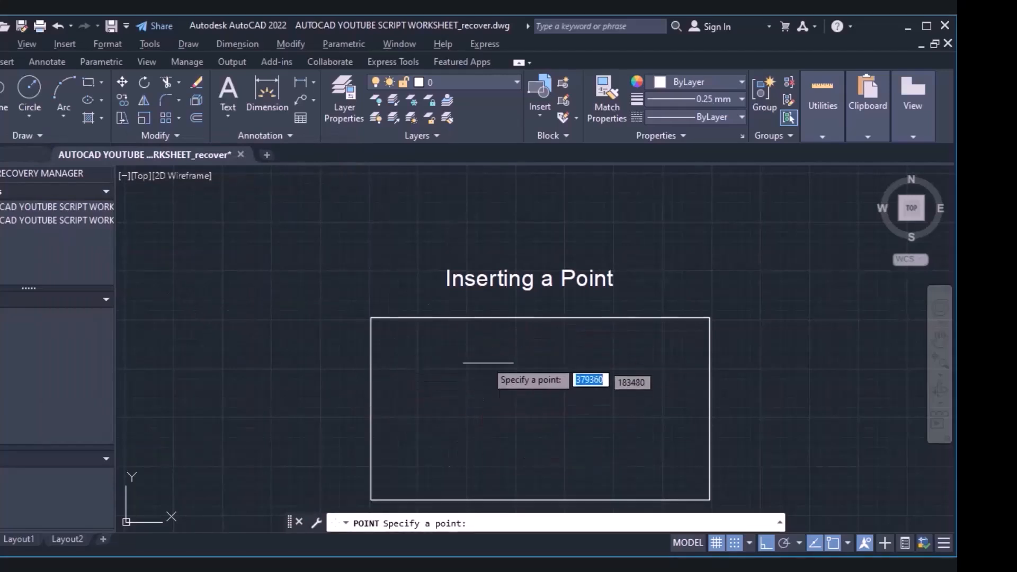
left_click(430, 361)
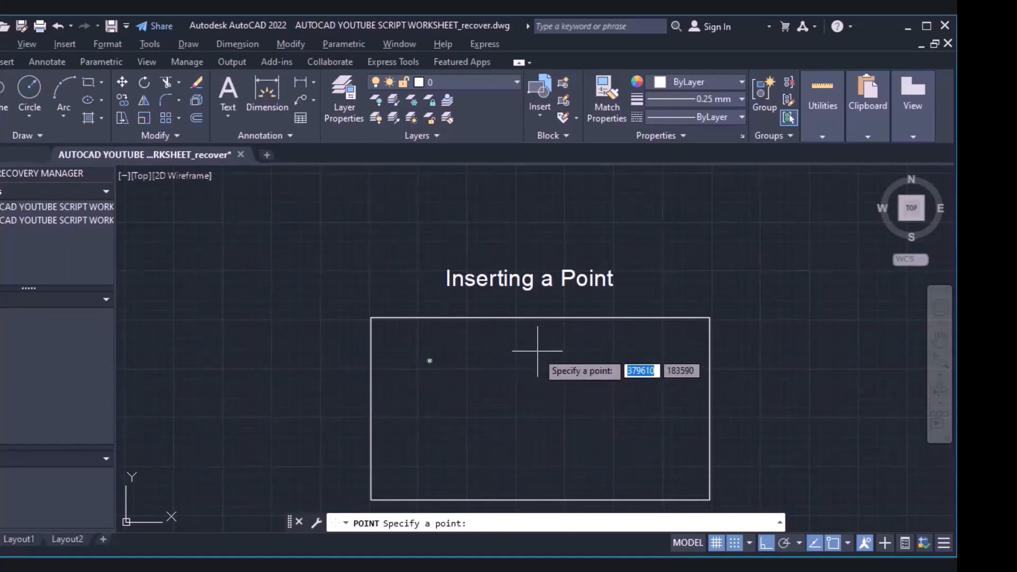
left_click(439, 428)
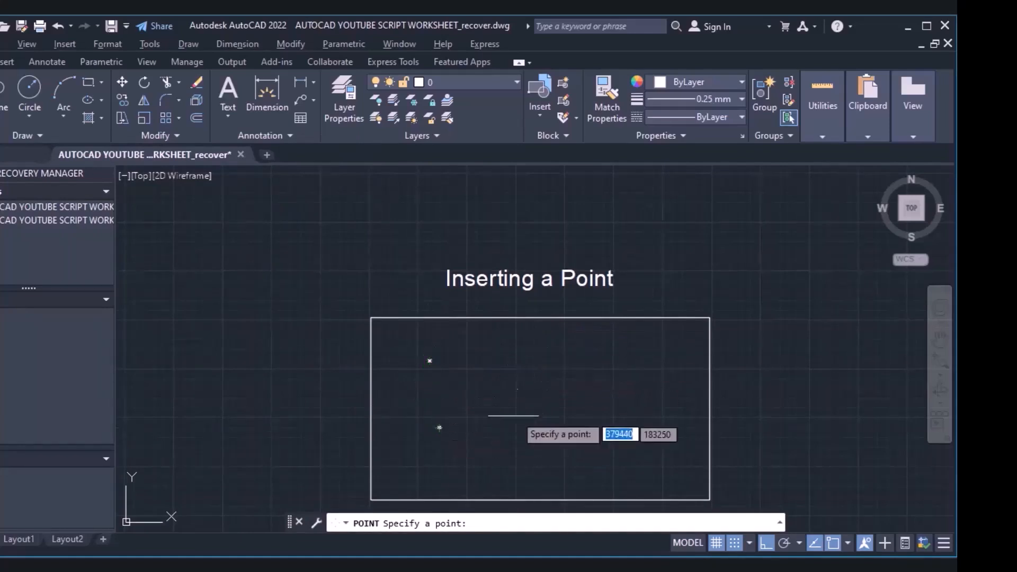
left_click(538, 405)
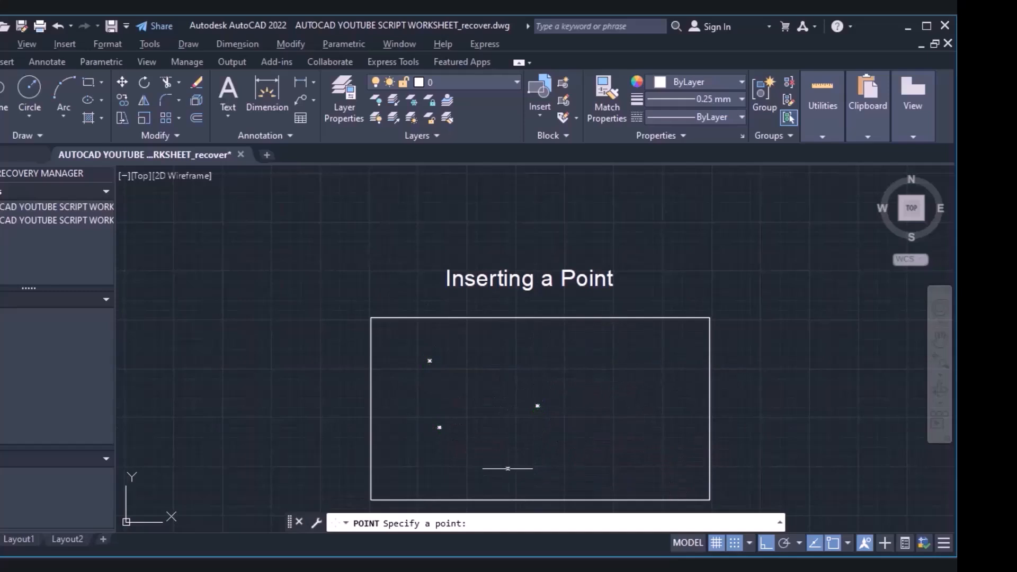
left_click(508, 468)
left_click(622, 451)
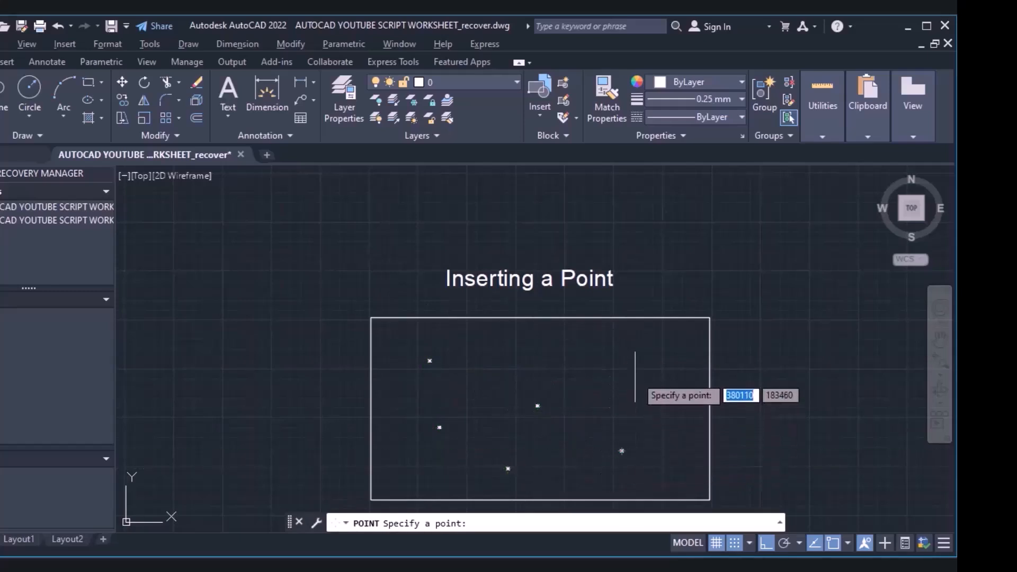
left_click(636, 376)
key("Escape")
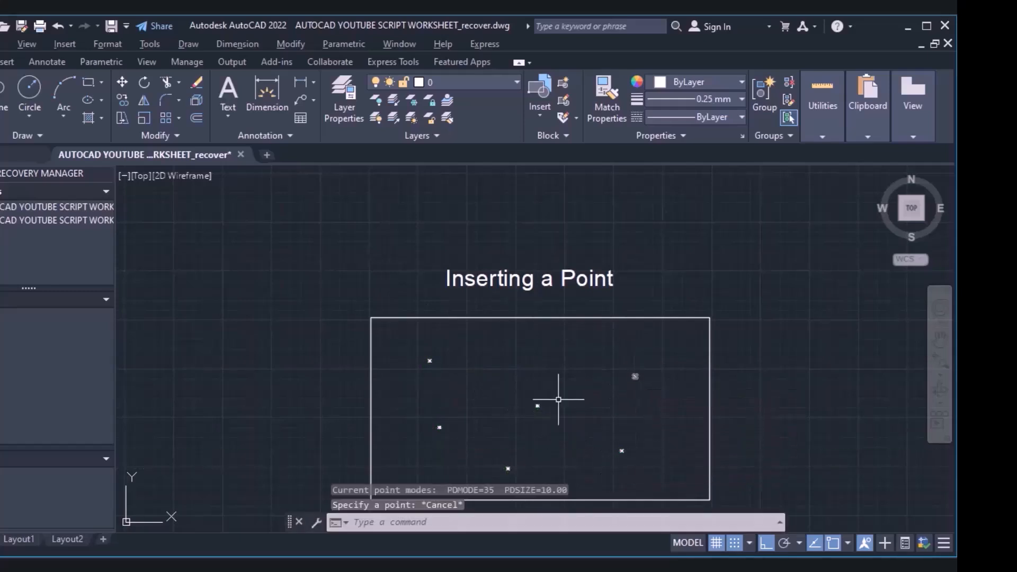
left_click(455, 523)
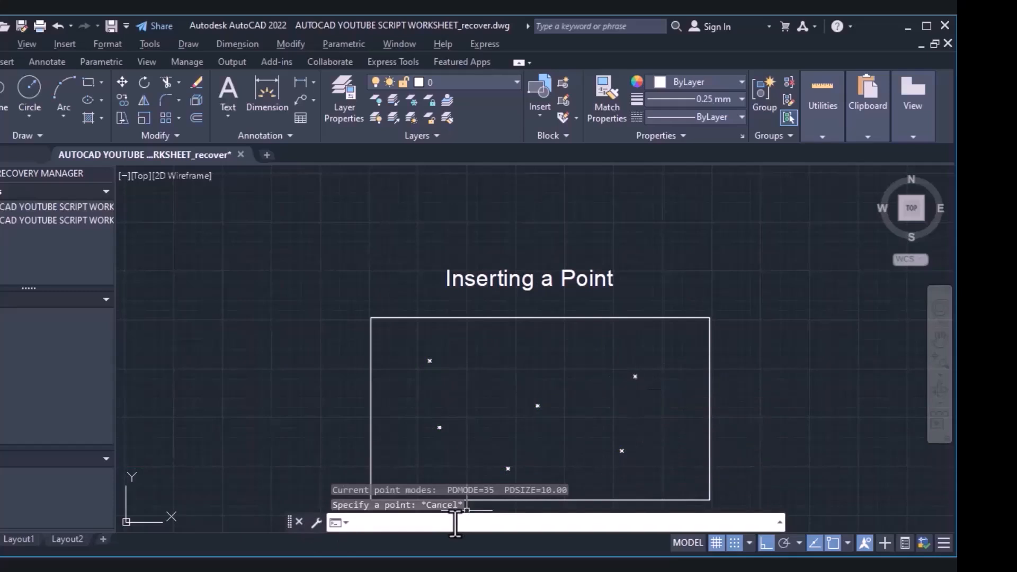
type("PO")
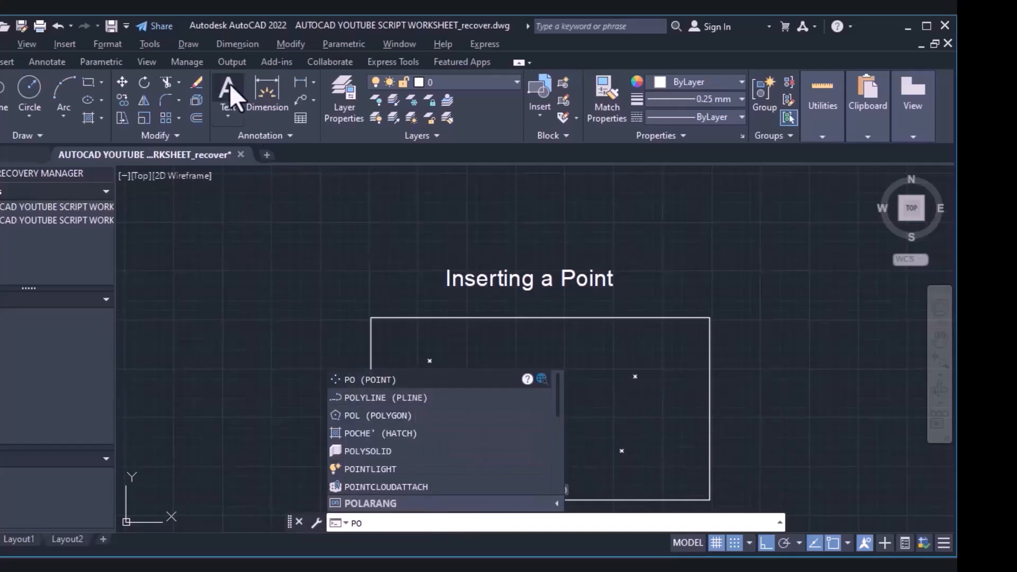
key("Return")
key("Escape")
left_click(186, 43)
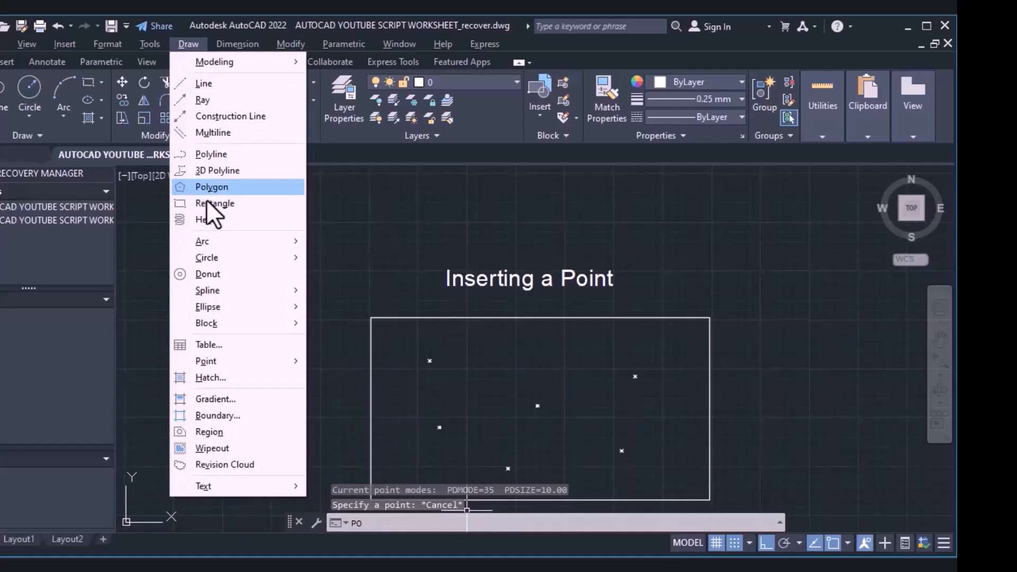
mouse_move(207, 362)
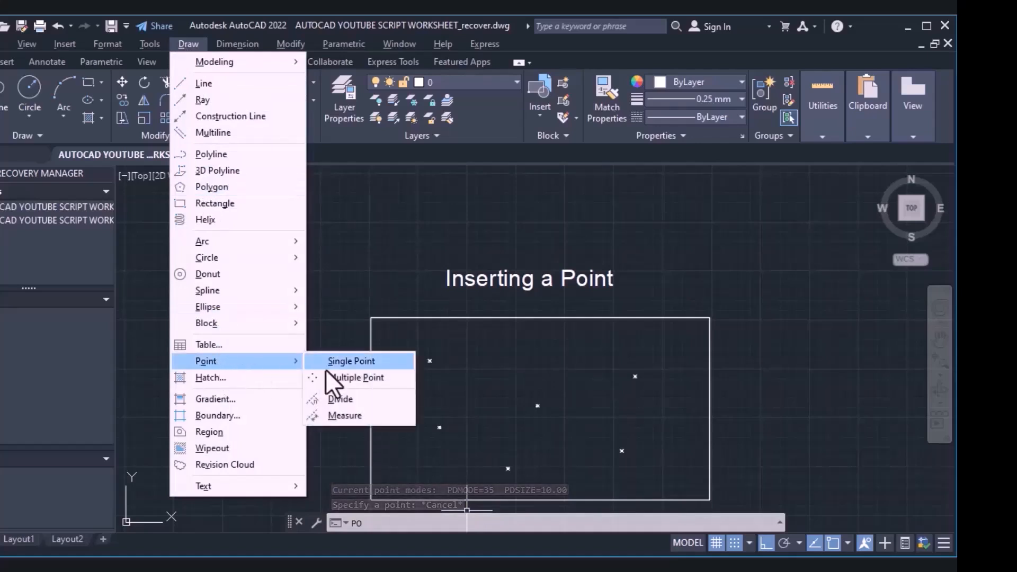
left_click(597, 391)
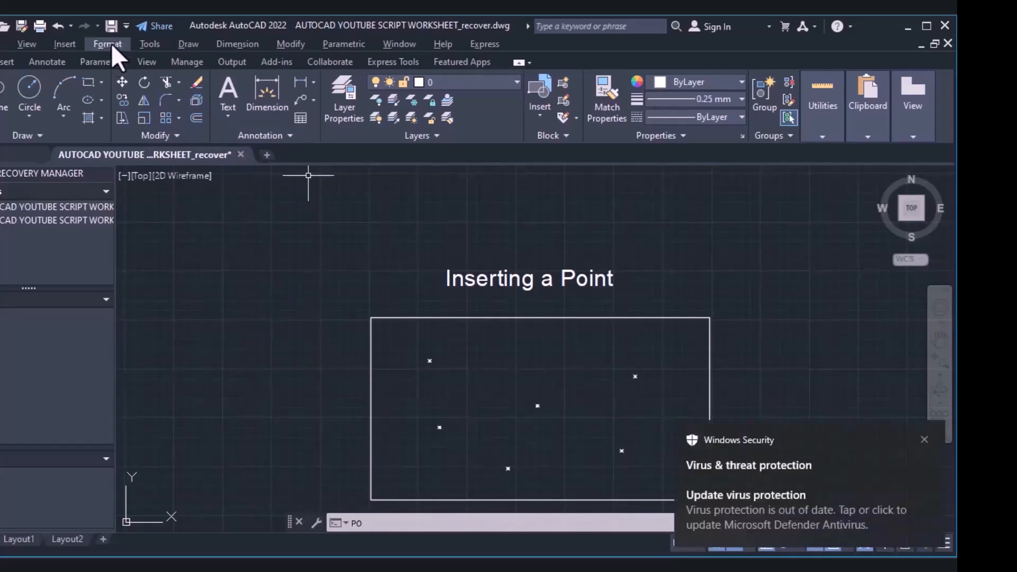
- Change the point style to the square with an X inside and set the point size to 50 units
left_click(113, 55)
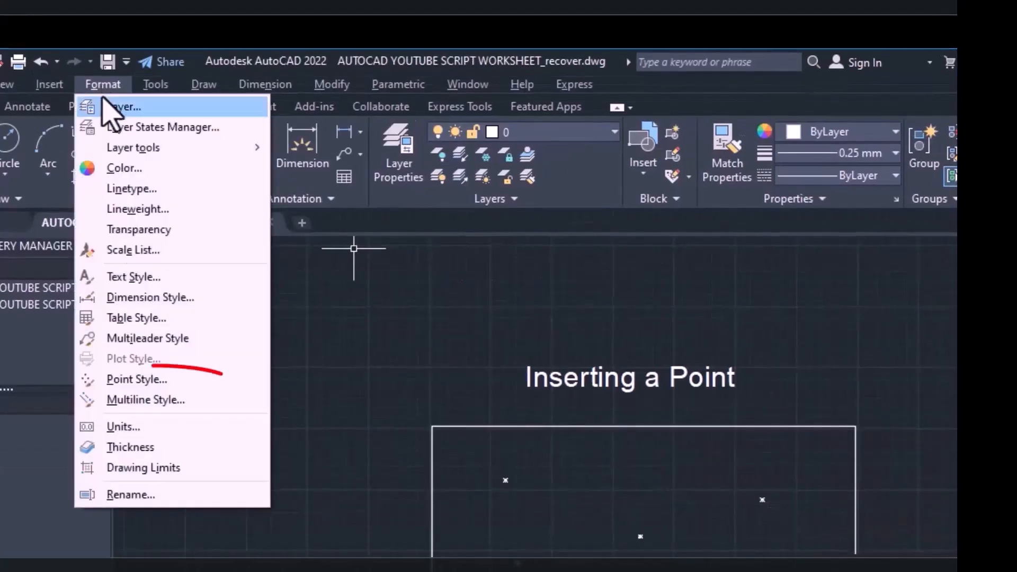
left_click(118, 380)
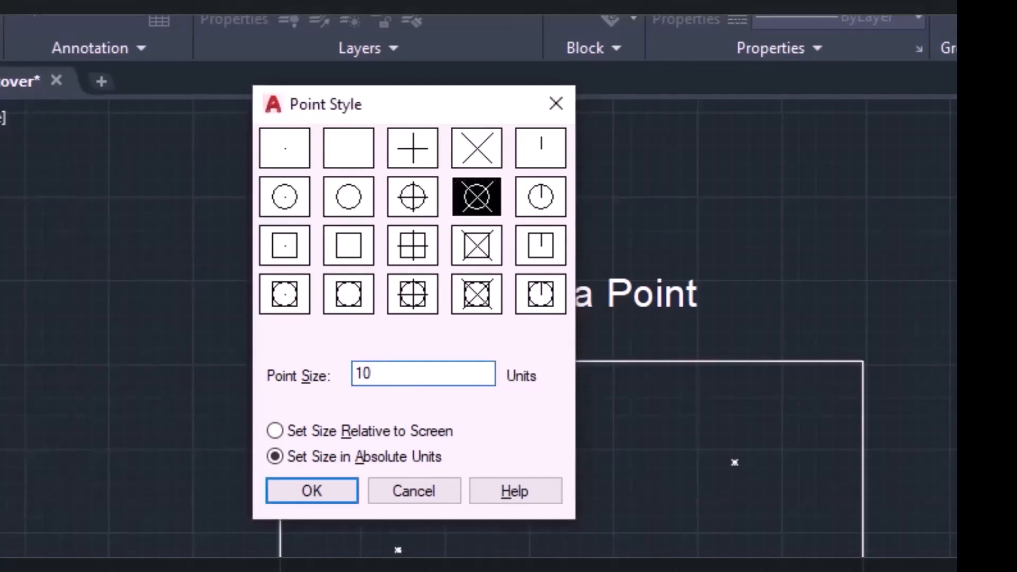
key("BackSpace")
key("BackSpace")
type("50")
left_click(477, 245)
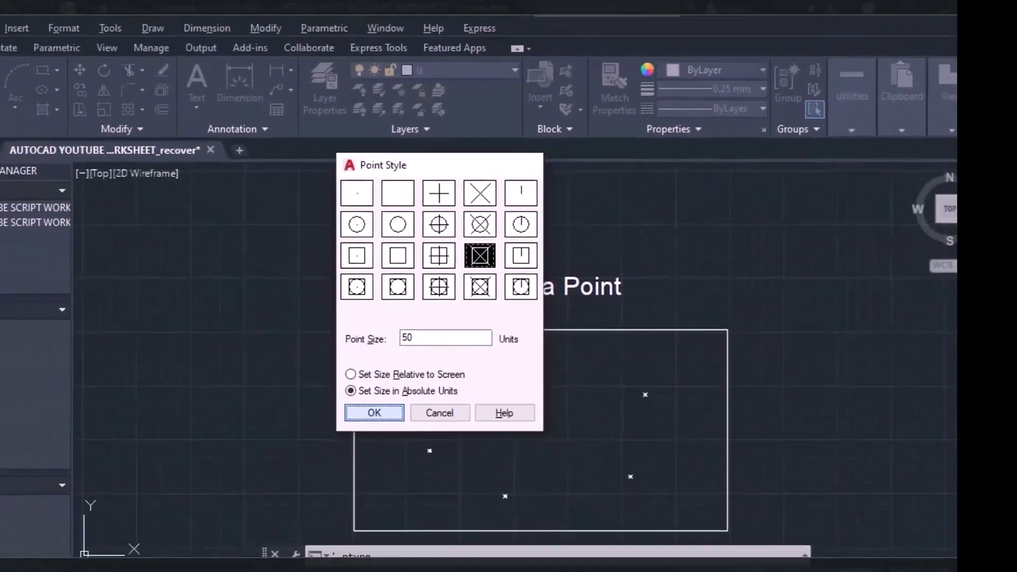
left_click(332, 484)
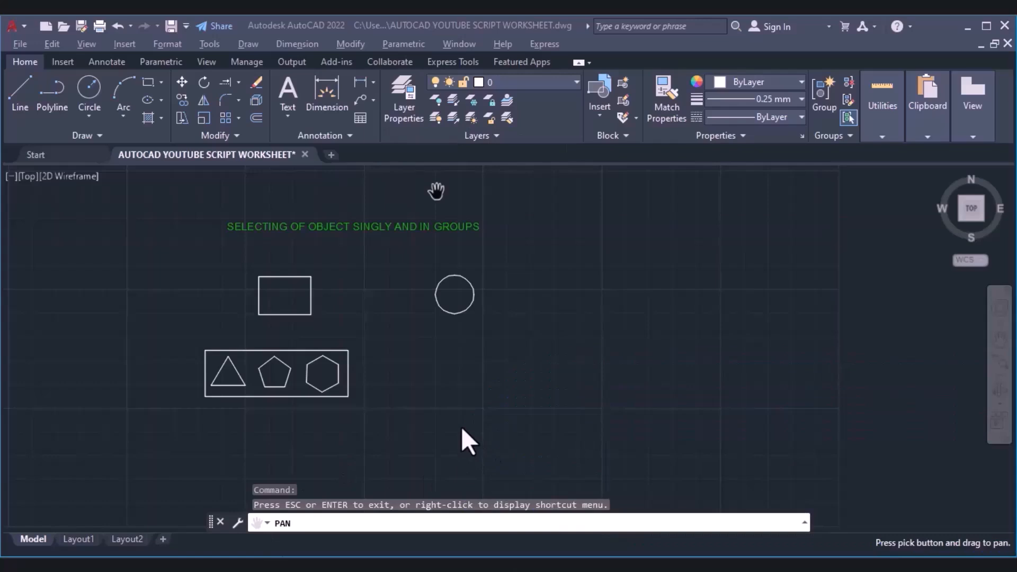
- Leave panning and select the four lines of the upper rectangle one by one
key("Escape")
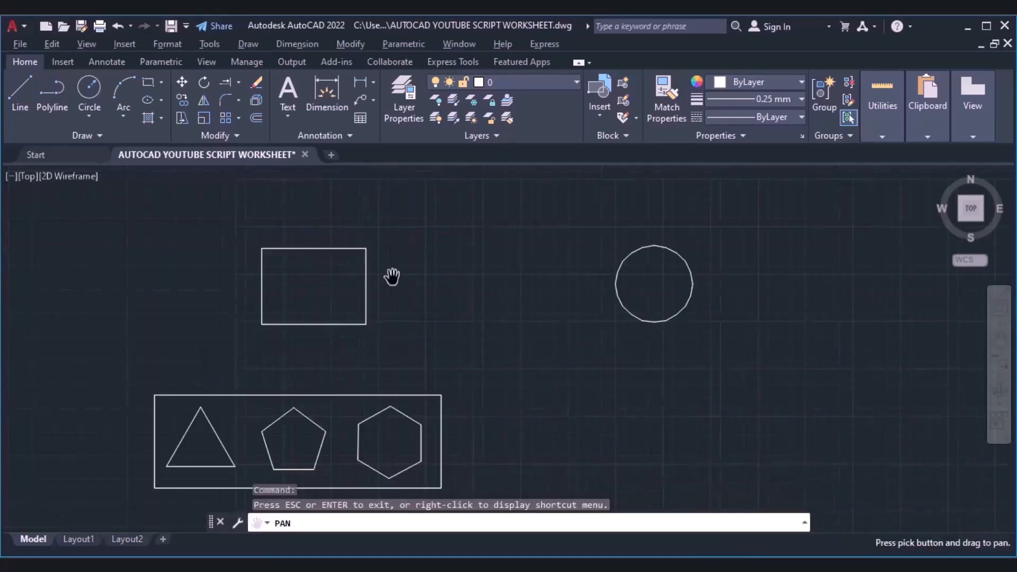
key("Escape")
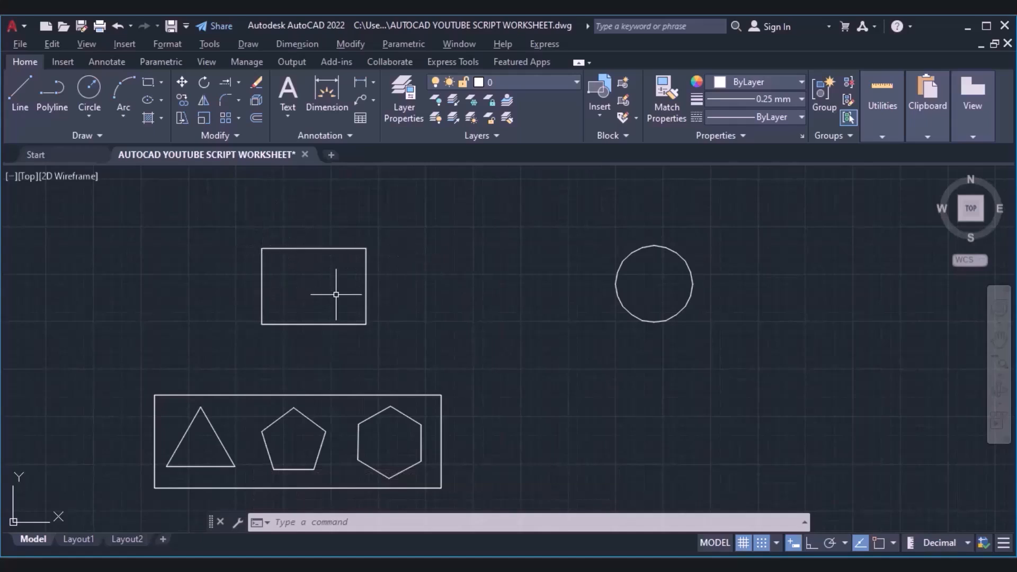
left_click(284, 325)
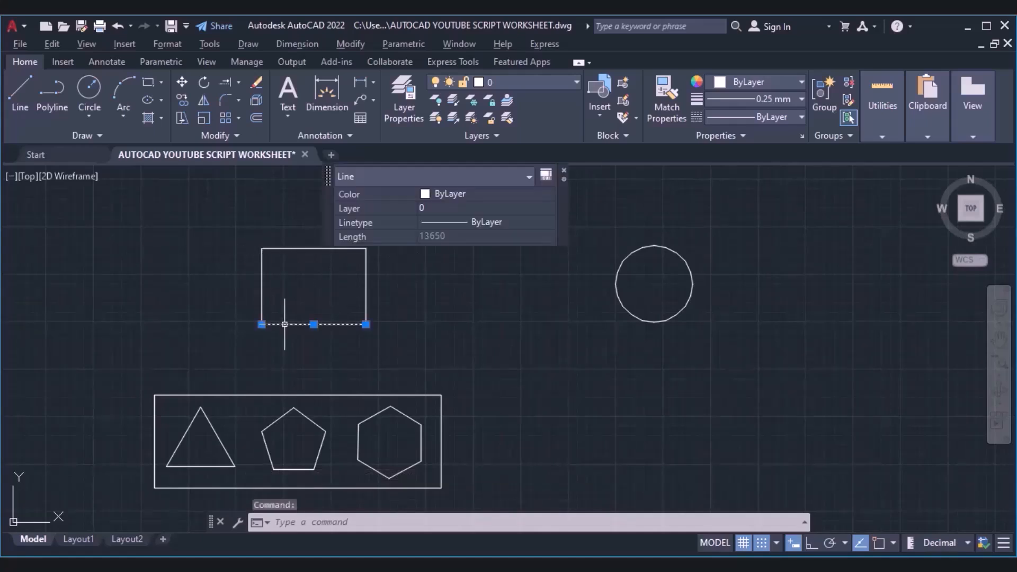
left_click(263, 280)
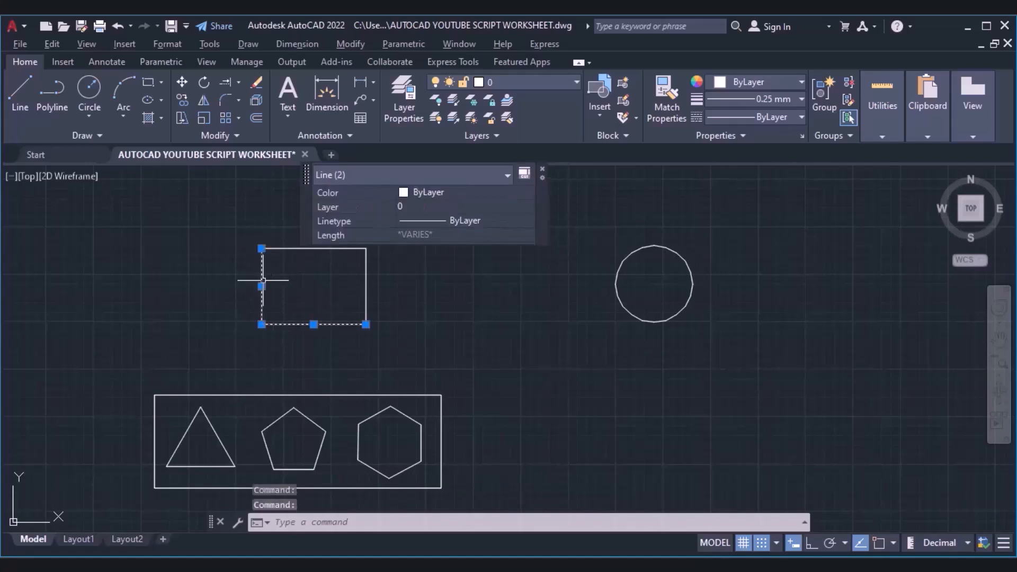
left_click(355, 249)
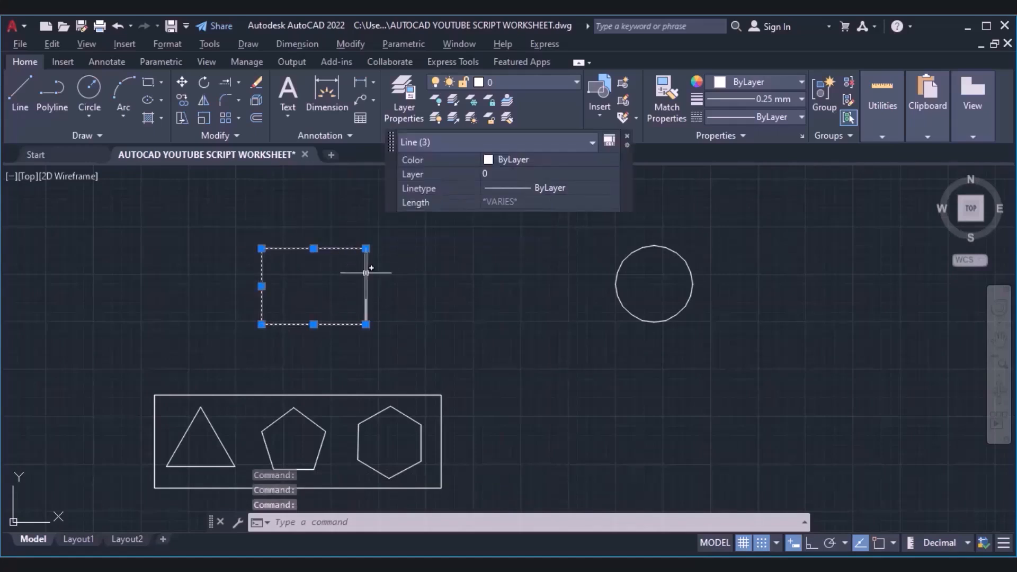
left_click(366, 273)
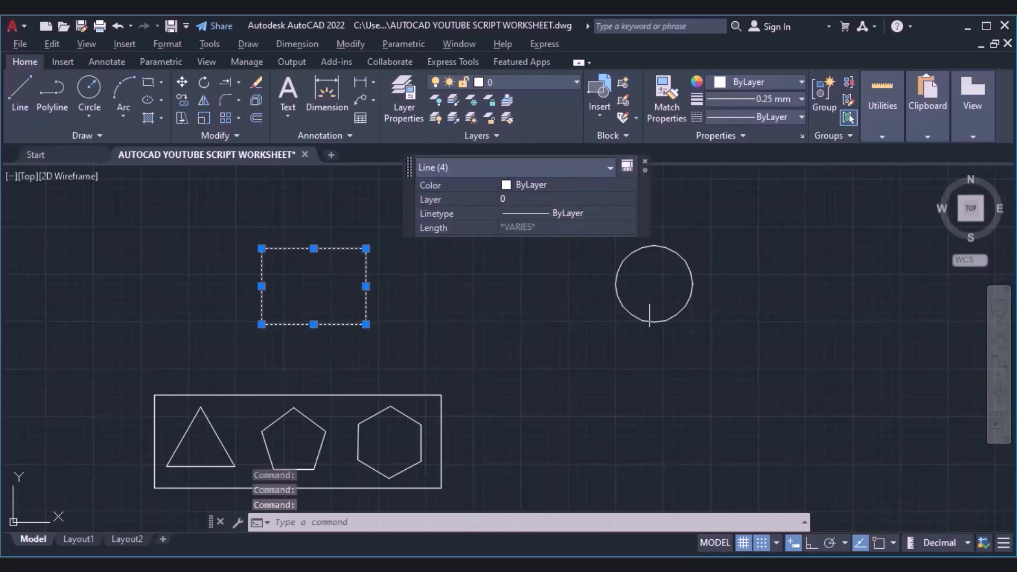
- Add the circle, triangle, enclosing rectangle, pentagon and hexagon to the selection one by one, and clear the selection
left_click(620, 296)
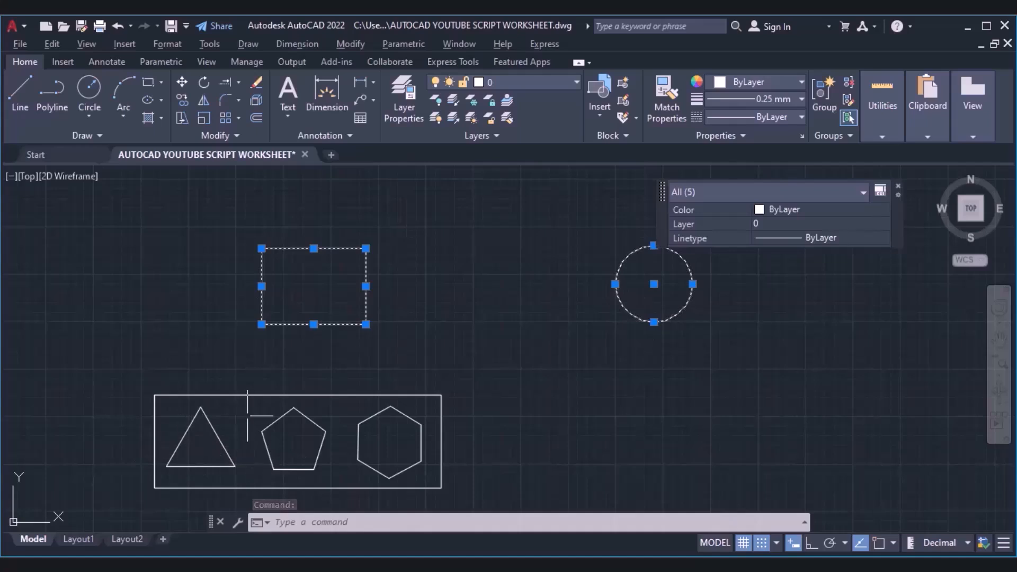
left_click(214, 430)
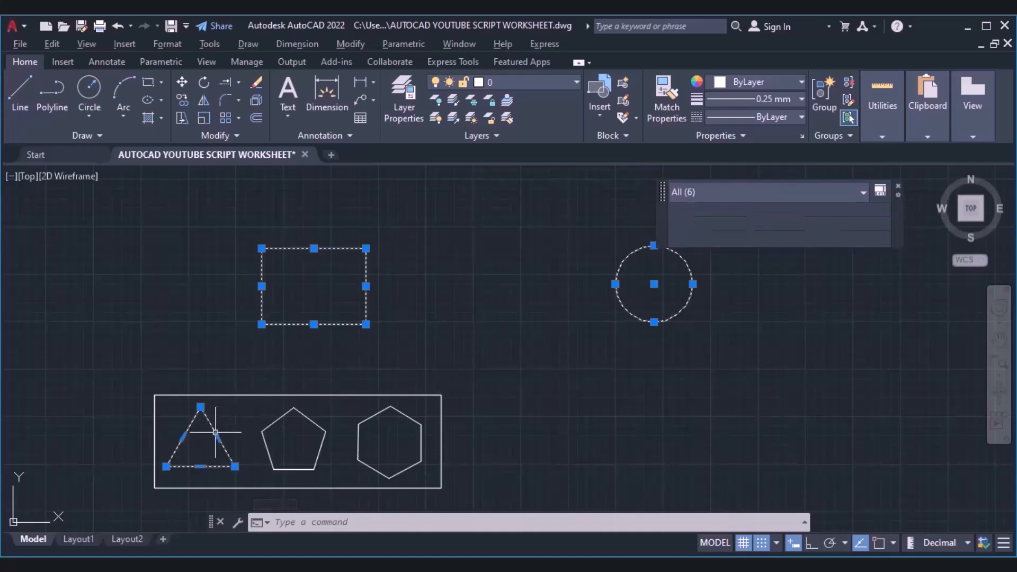
left_click(227, 395)
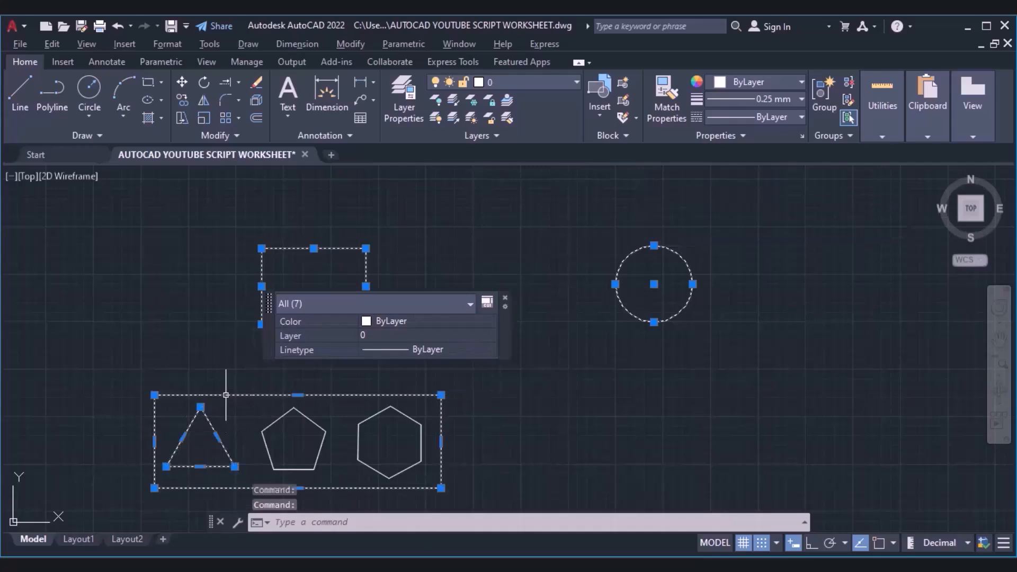
left_click(277, 422)
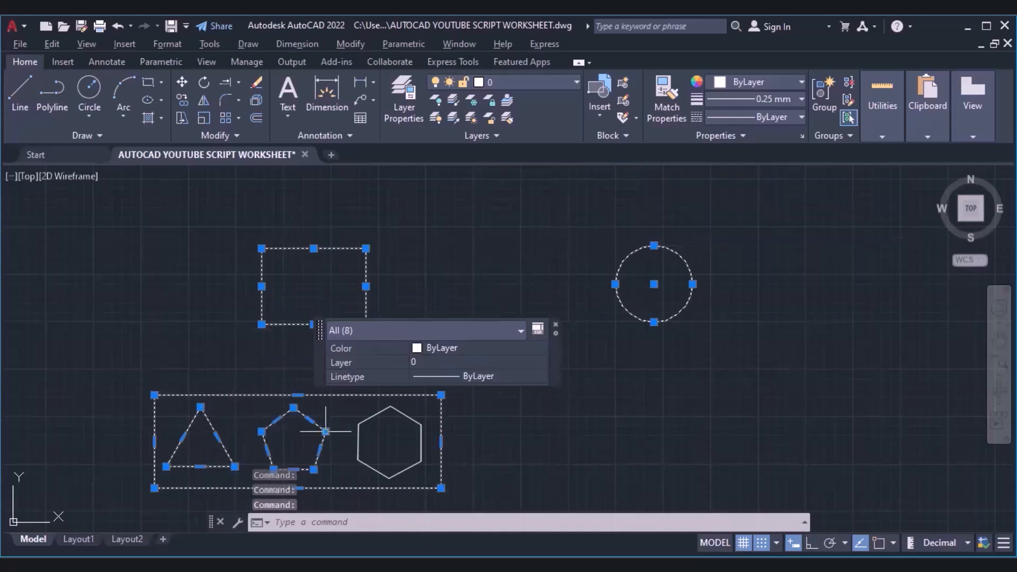
left_click(363, 446)
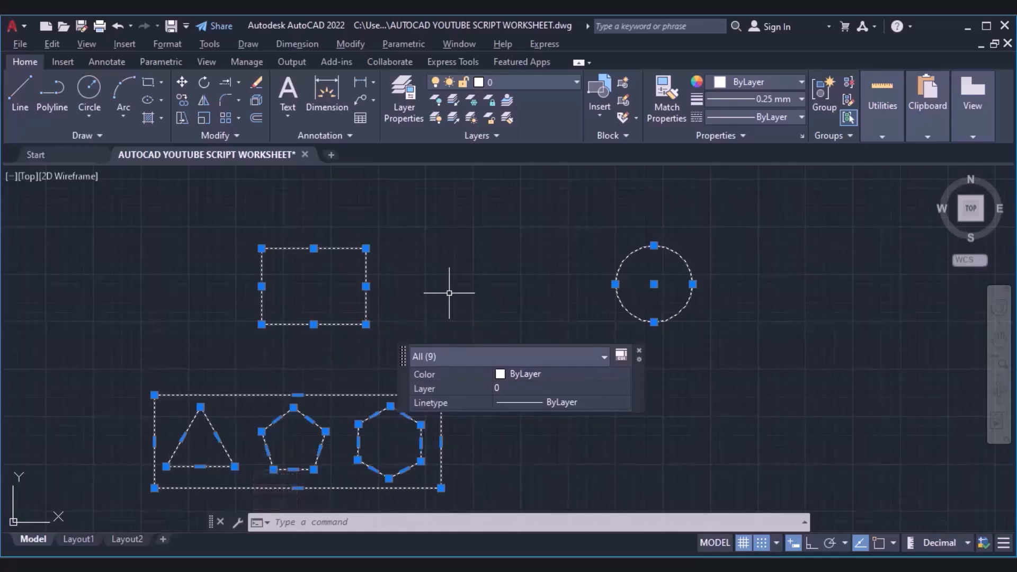
key("Escape")
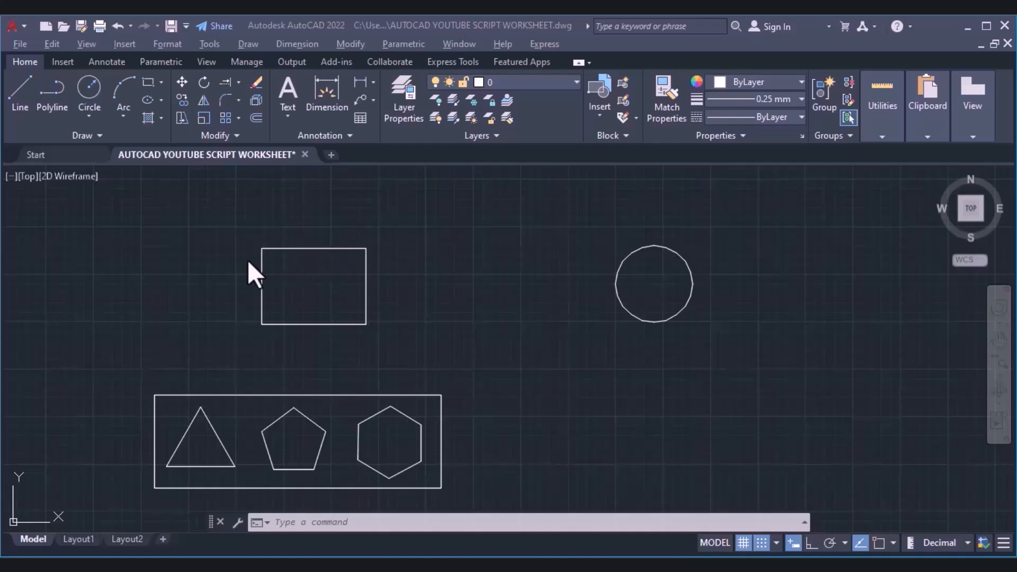
- Window-select the left part of the upper rectangle, extend the selection with a window around the whole rectangle, and clear it
left_click(186, 243)
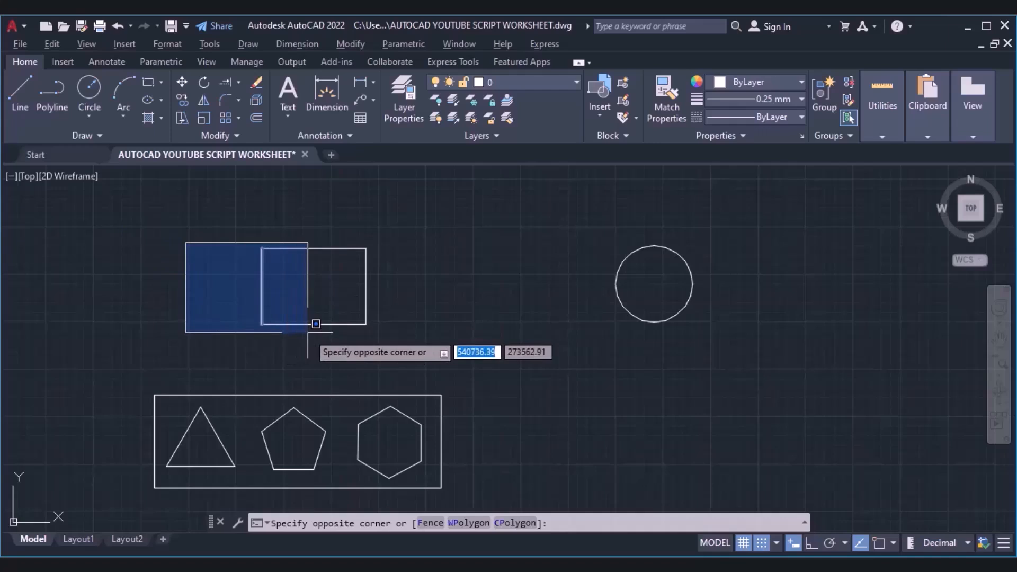
left_click(308, 333)
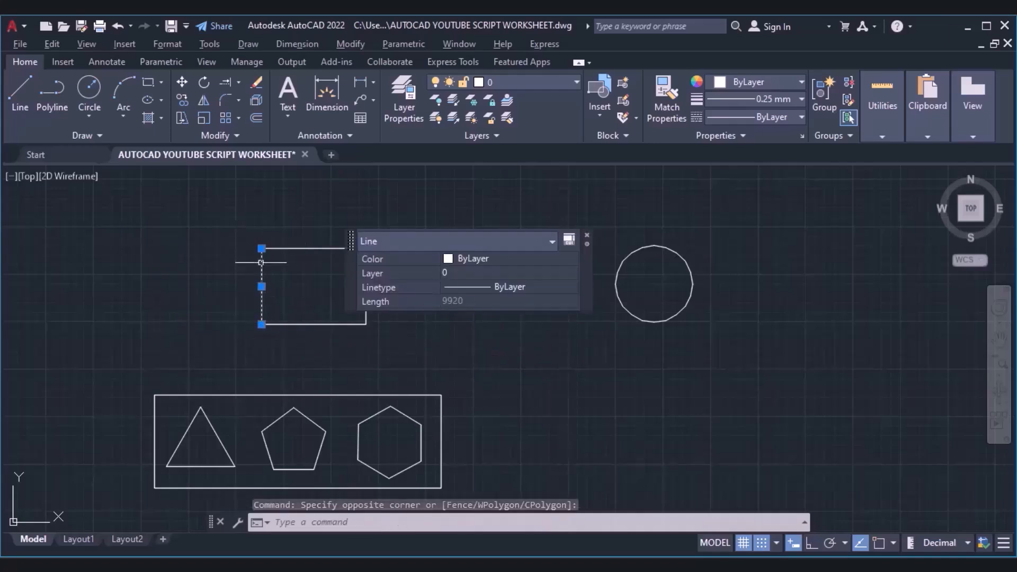
left_click(208, 222)
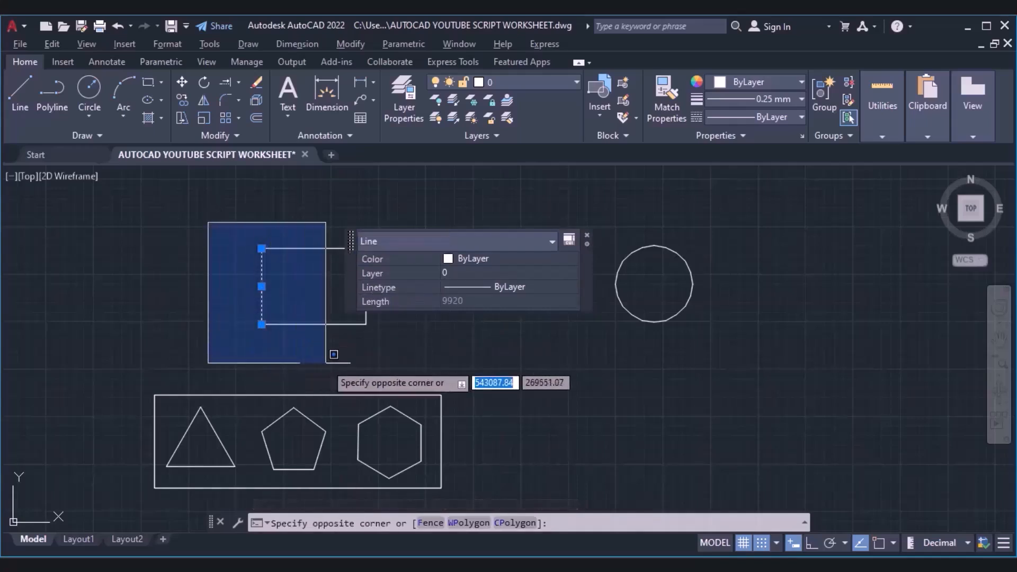
left_click(372, 365)
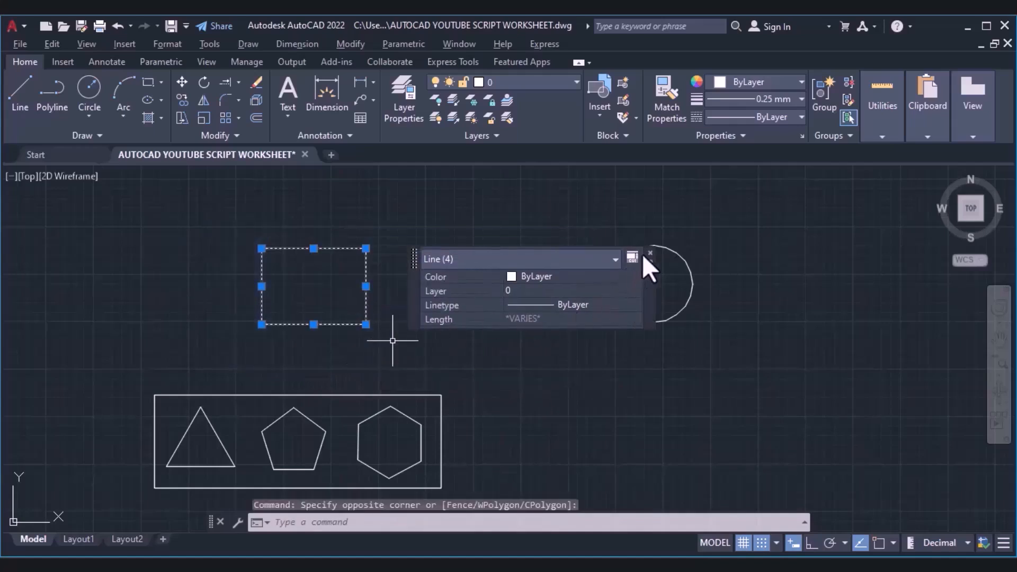
left_click(625, 228)
key("Escape")
key("Escape")
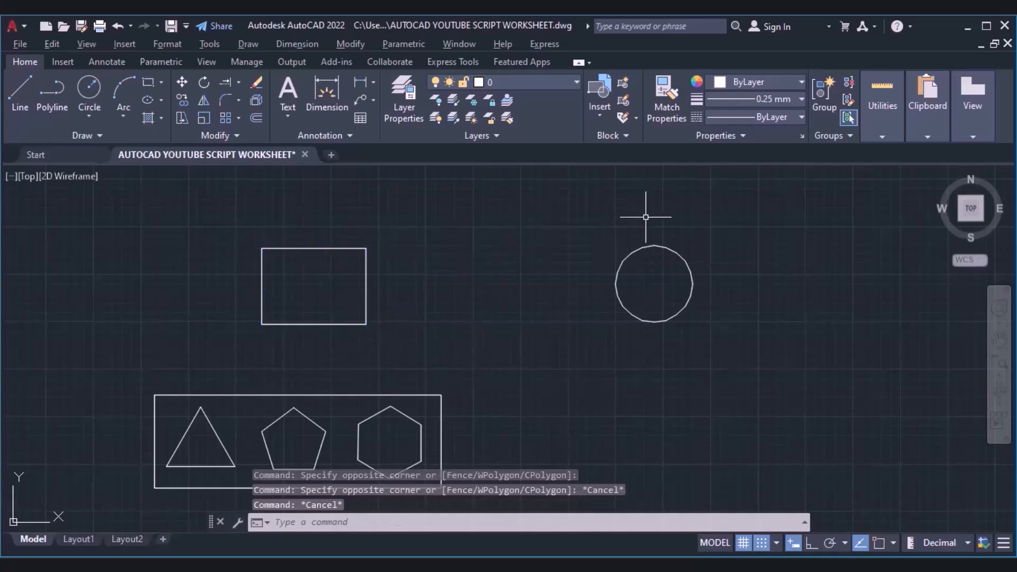
- Try a selection window over only part of the circle, select it with a window enclosing it fully, and clear the selection
left_click(565, 219)
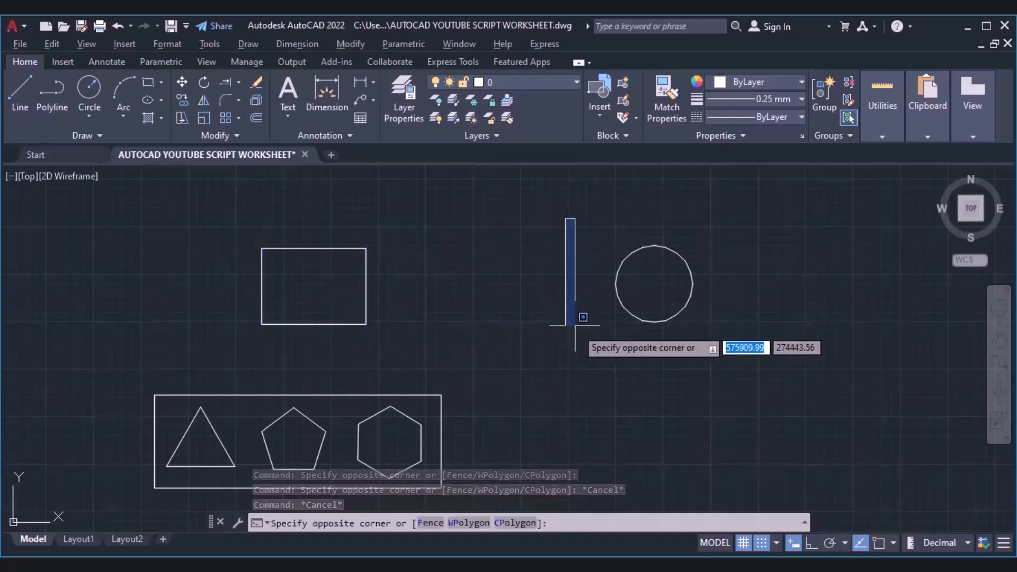
left_click(657, 365)
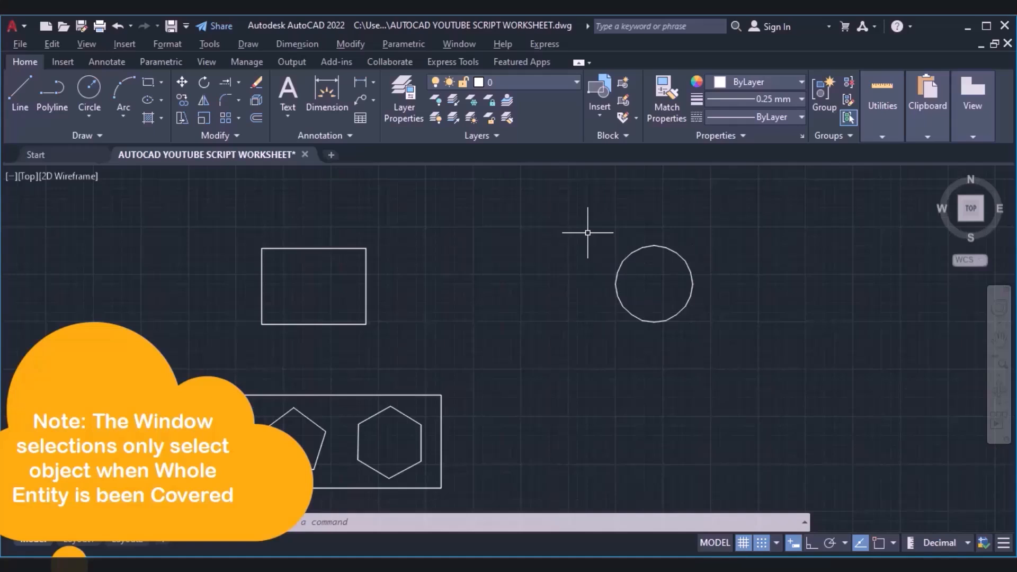
left_click(588, 233)
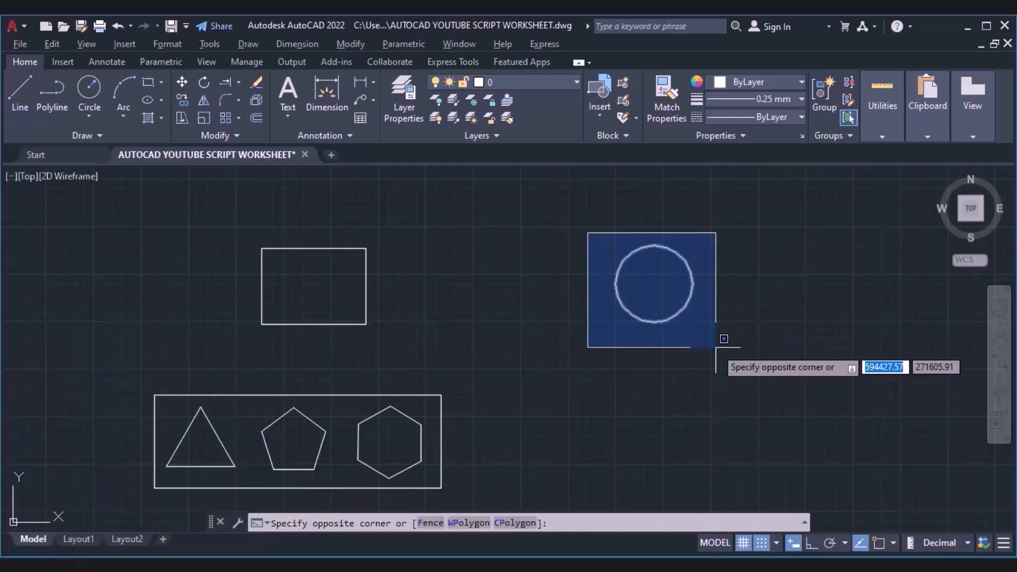
left_click(716, 347)
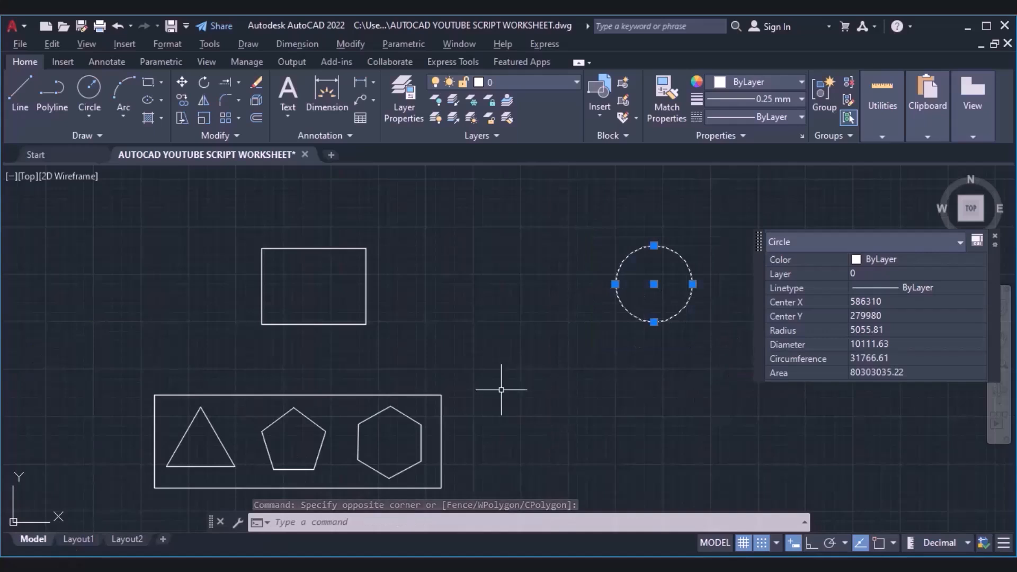
key("Escape")
- Window-select the triangle, pentagon and hexagon without fully enclosing their surrounding rectangle, and clear the selection
left_click(114, 357)
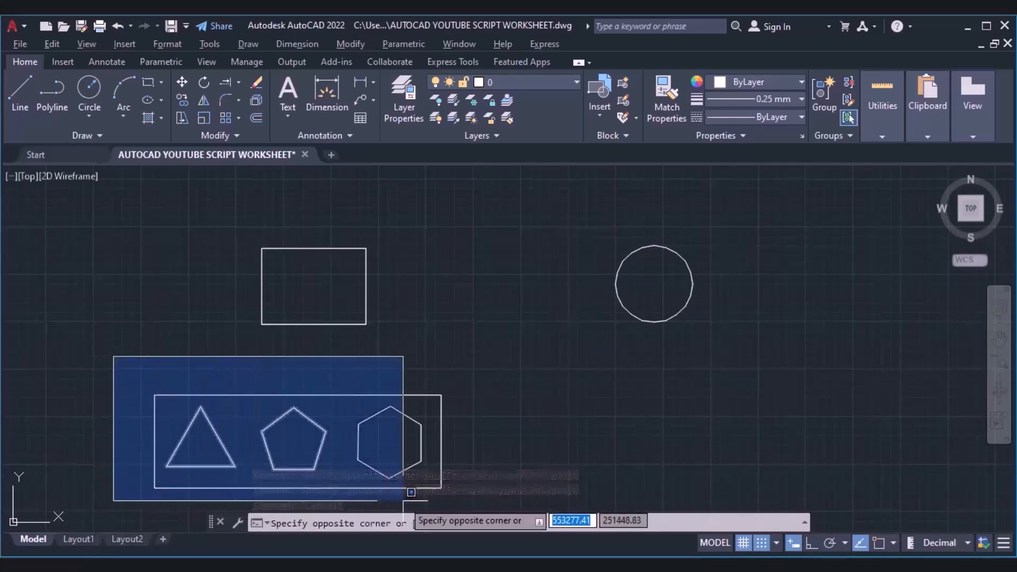
left_click(432, 495)
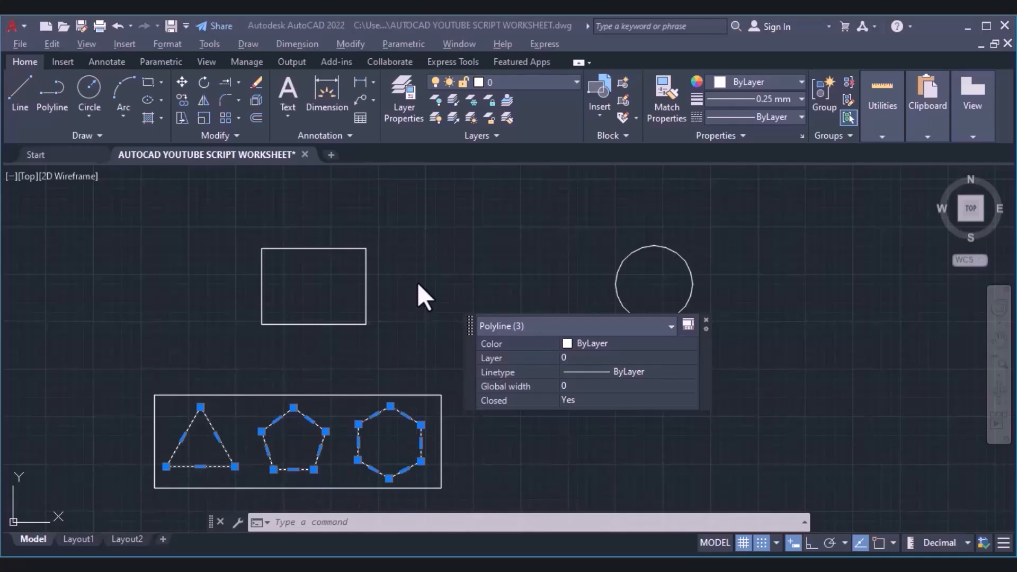
key("Escape")
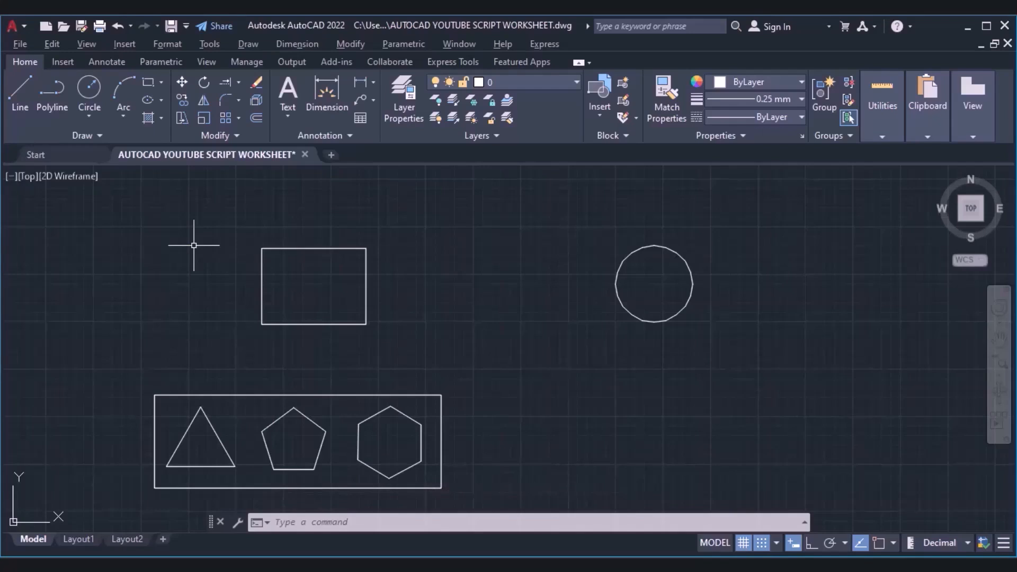
- Select the circle with a crossing window over its right part, add the three polygons and their enclosing rectangle with another, and clear the selection
left_click(736, 237)
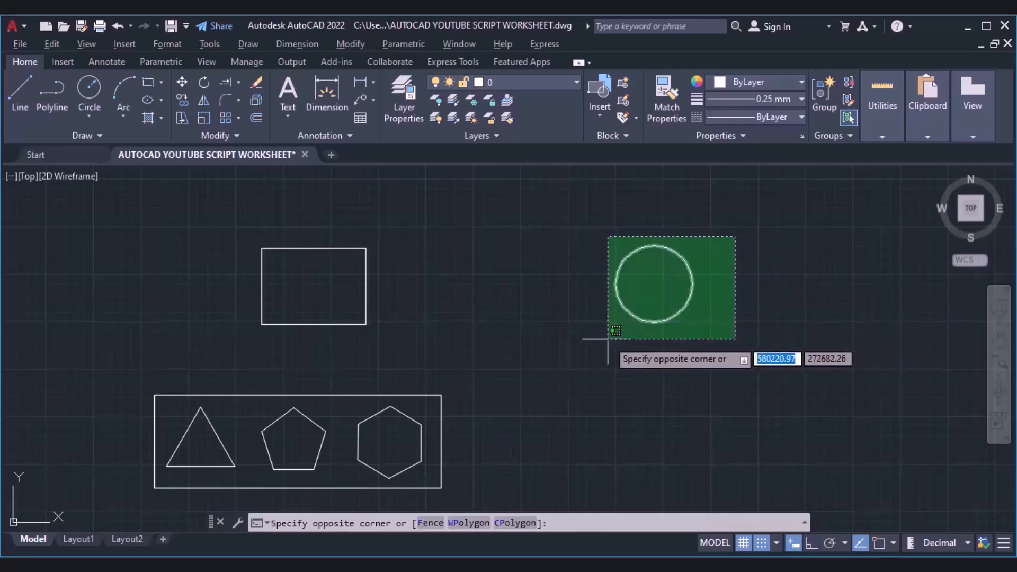
left_click(674, 337)
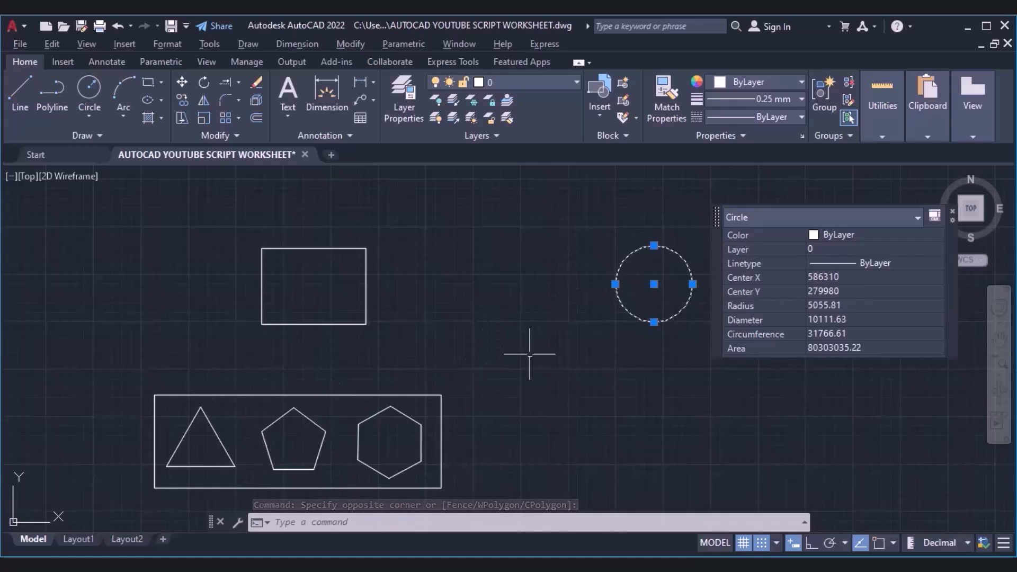
left_click(526, 389)
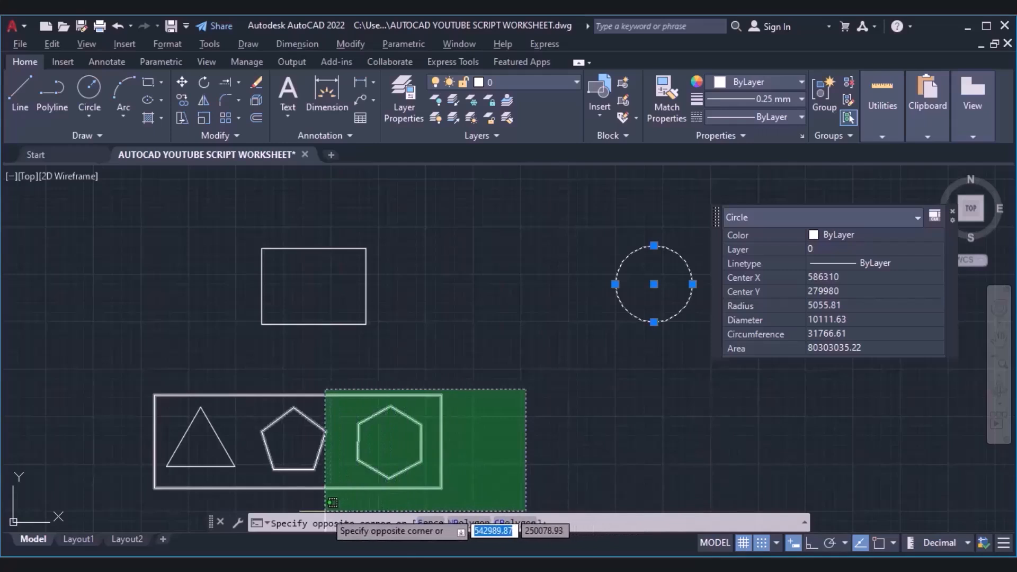
left_click(231, 501)
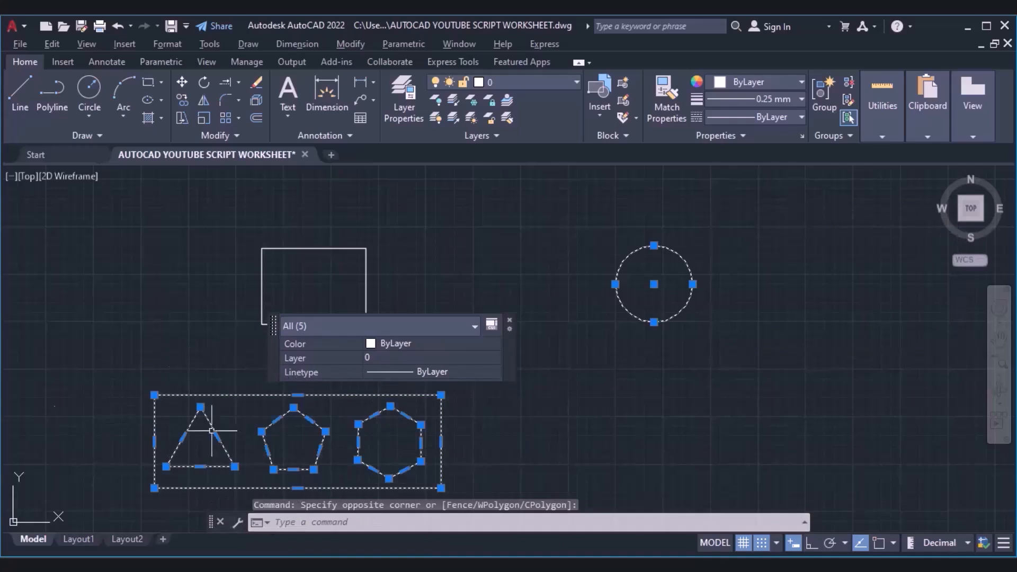
left_click(109, 478)
left_click(109, 478)
key("Escape")
key("Escape")
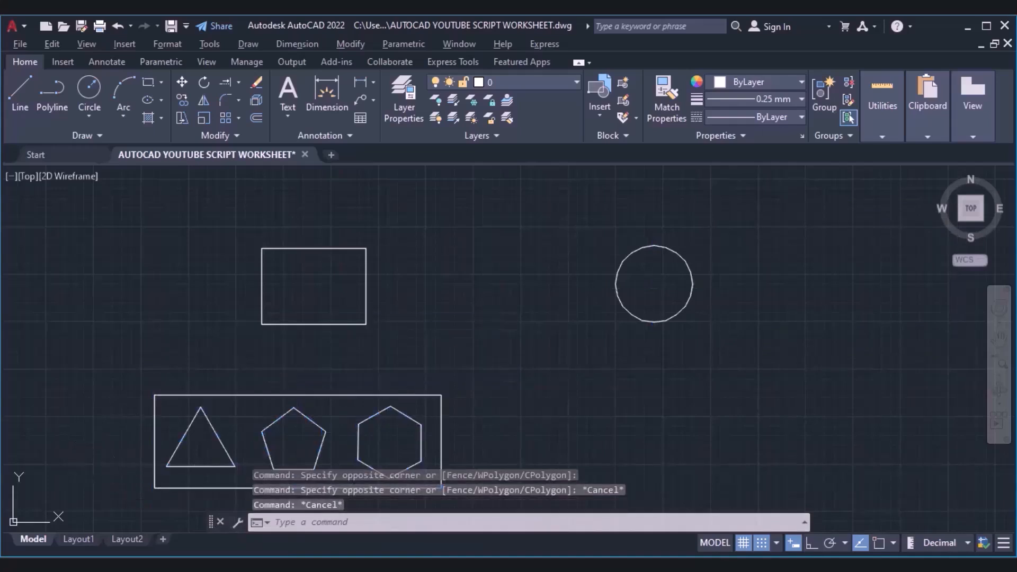
- Select the triangle and pentagon with a window that covers only part of the hexagon and the enclosing rectangle
left_click(91, 388)
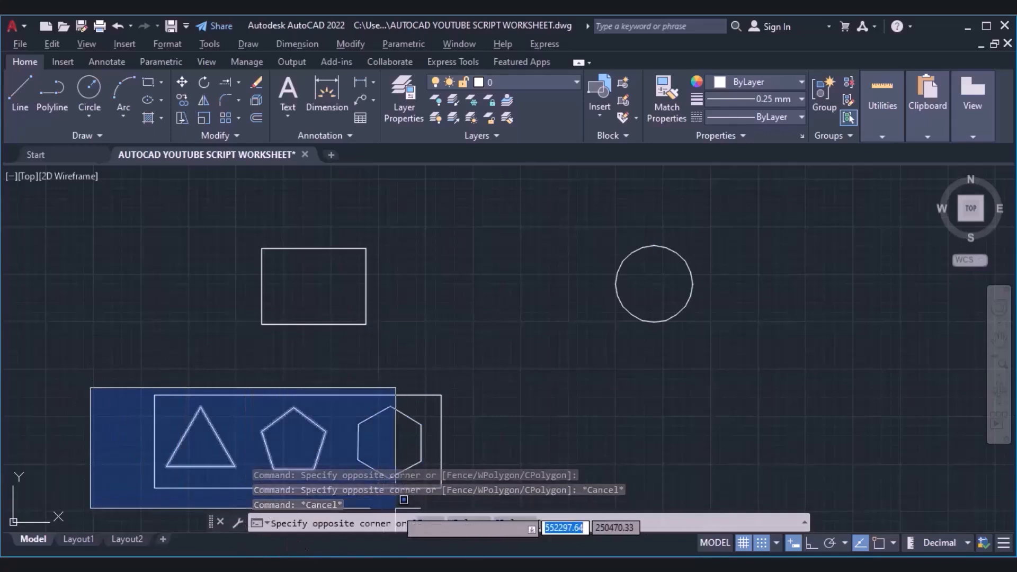
left_click(394, 509)
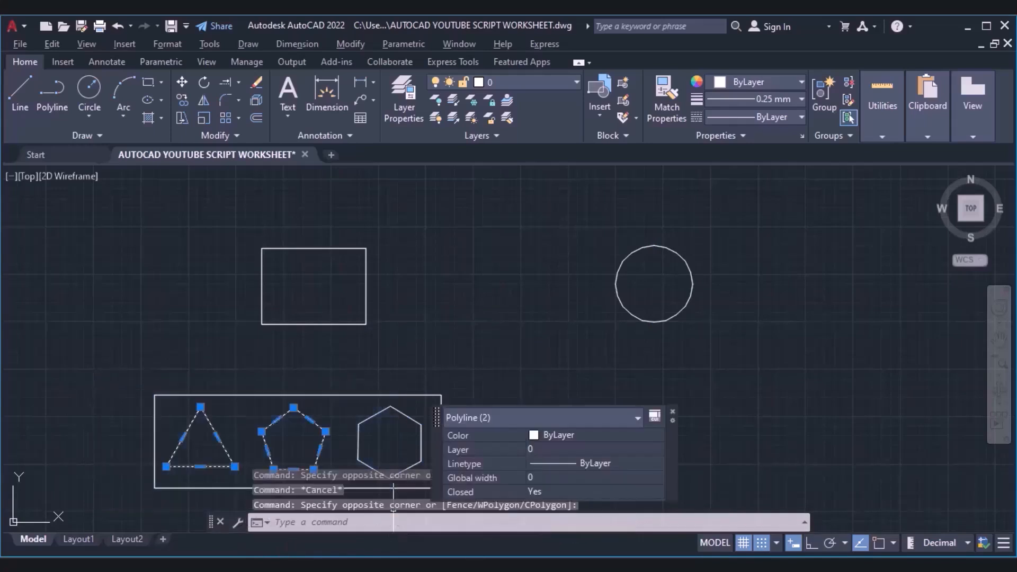
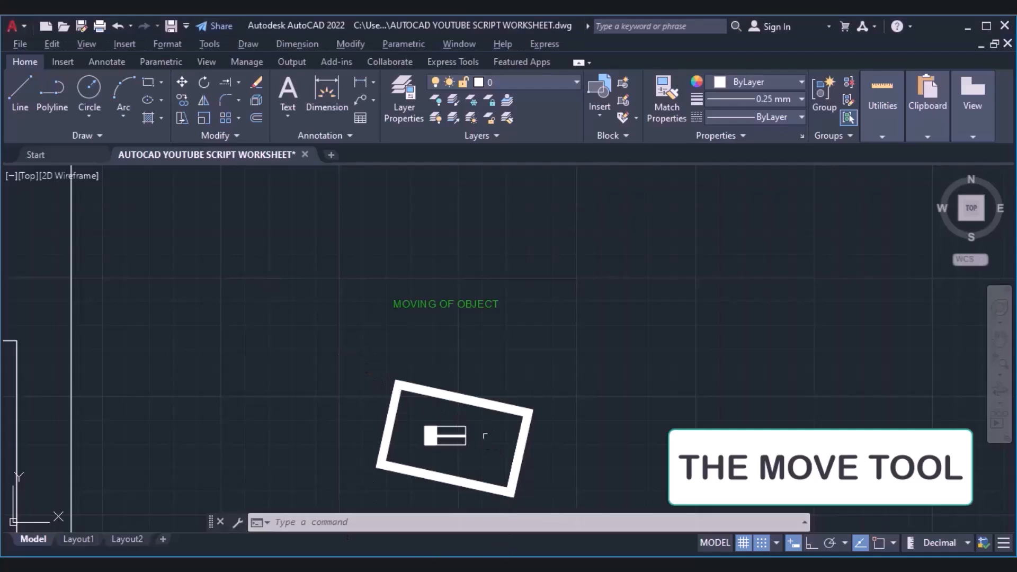
left_click(507, 407)
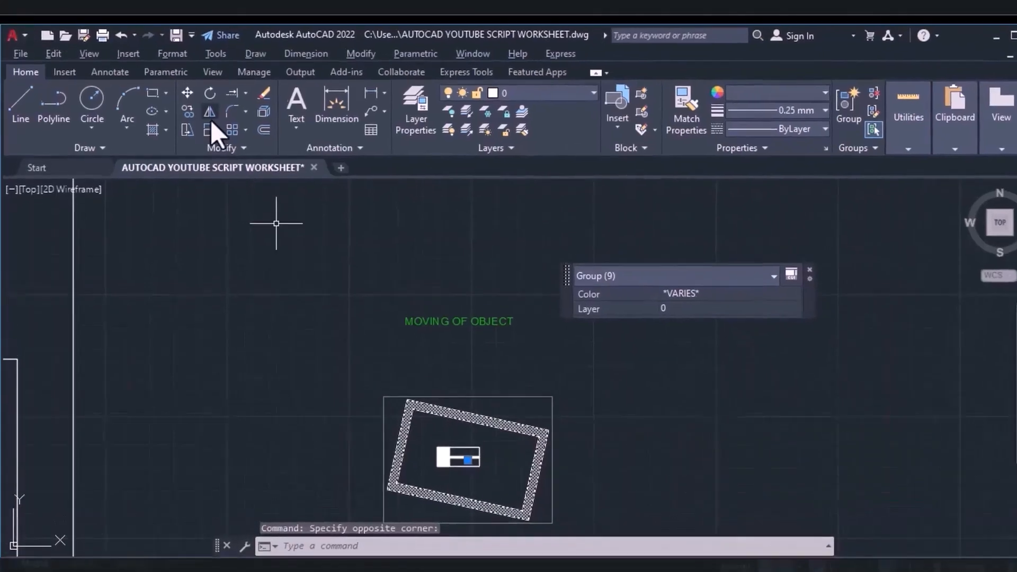
left_click(187, 92)
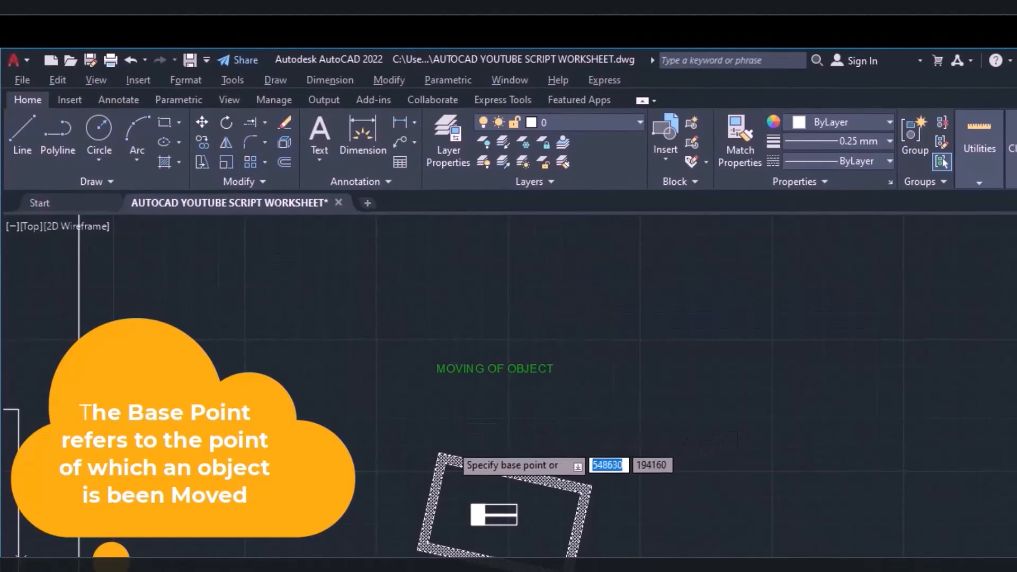
key("Escape")
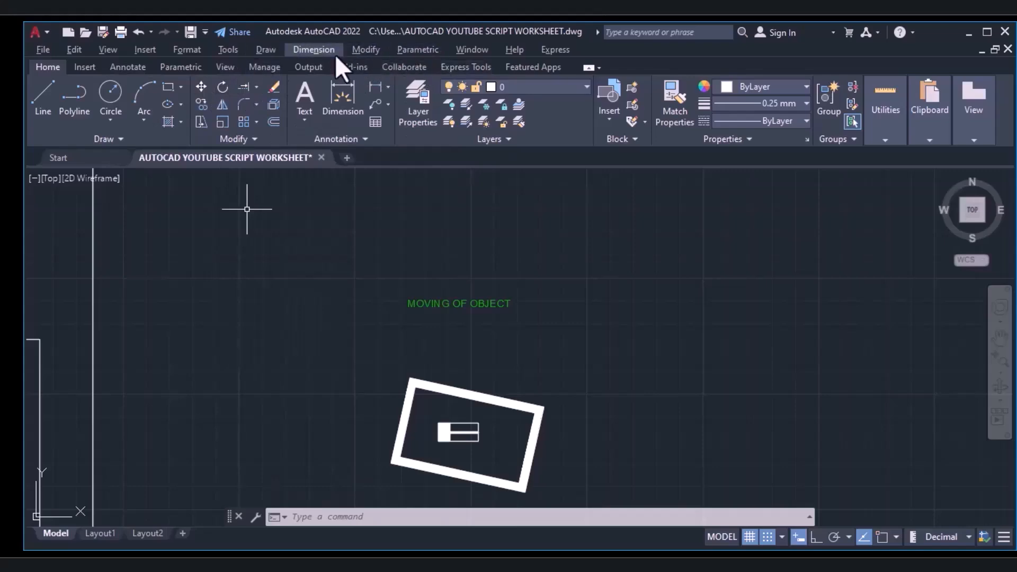
left_click(361, 53)
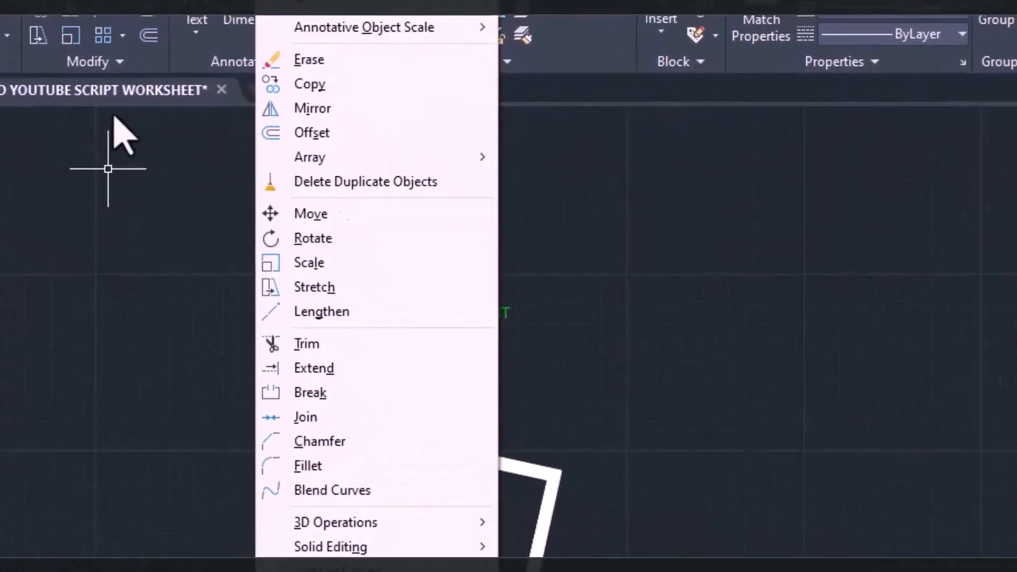
left_click(300, 520)
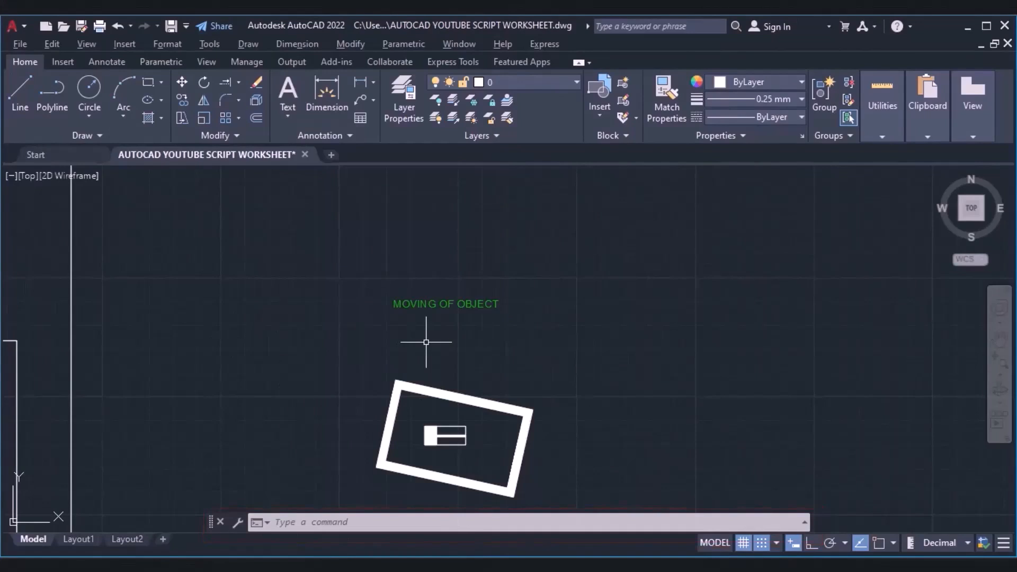
- Move the tilted frame group to the empty area on its right, using its upper edge's midpoint as base point with object snap on
left_click(179, 84)
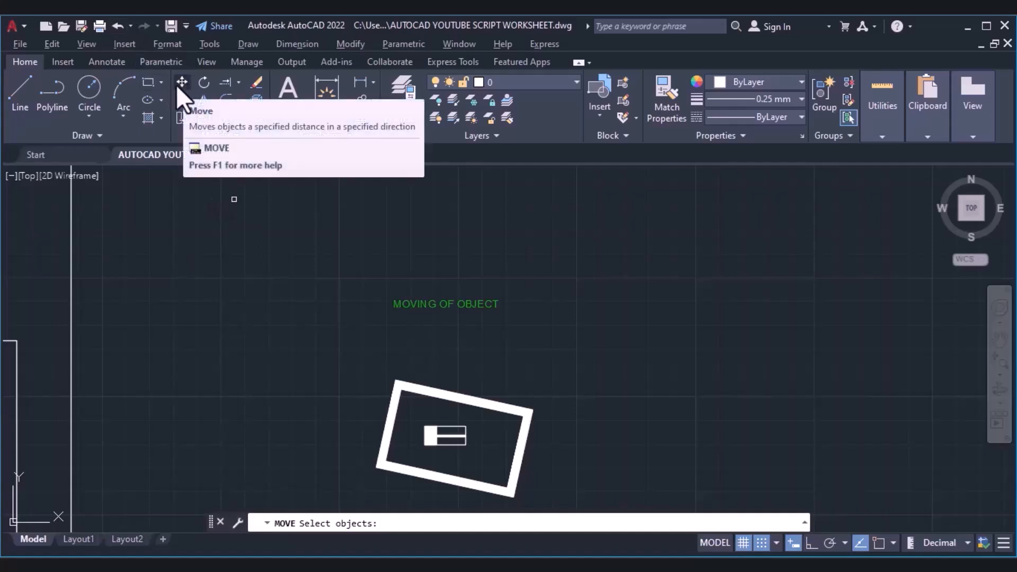
left_click(177, 85)
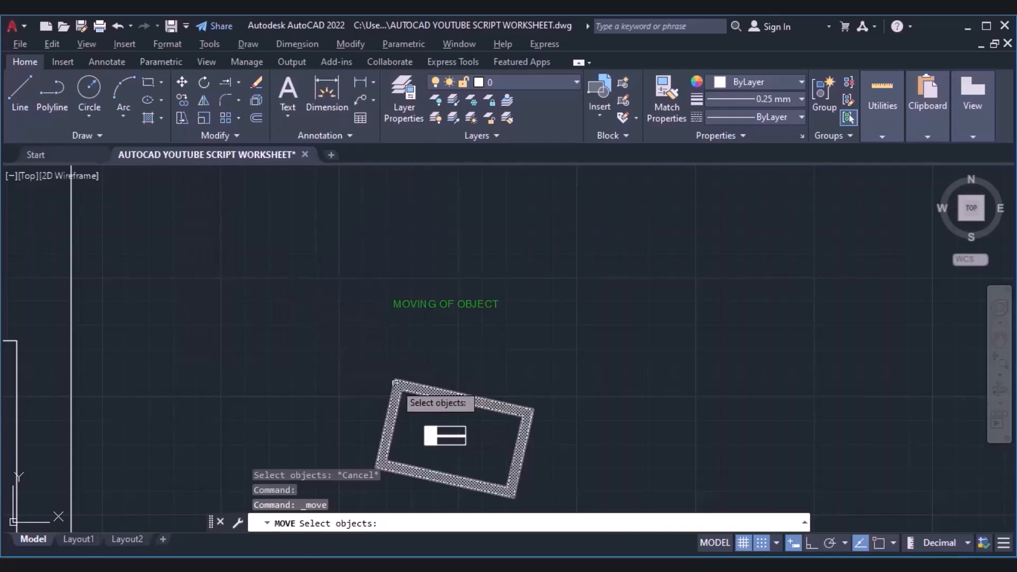
left_click(396, 382)
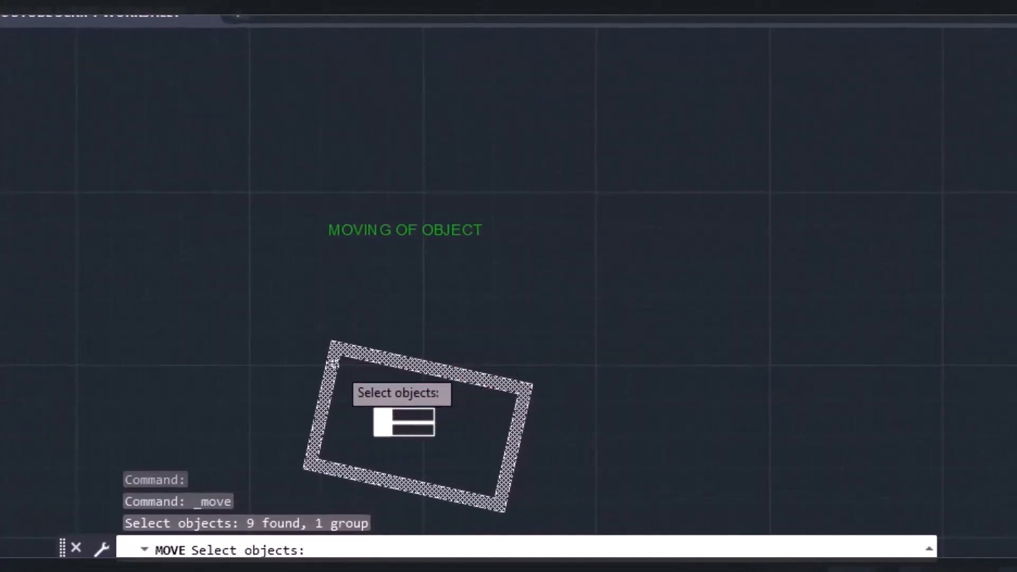
key("Return")
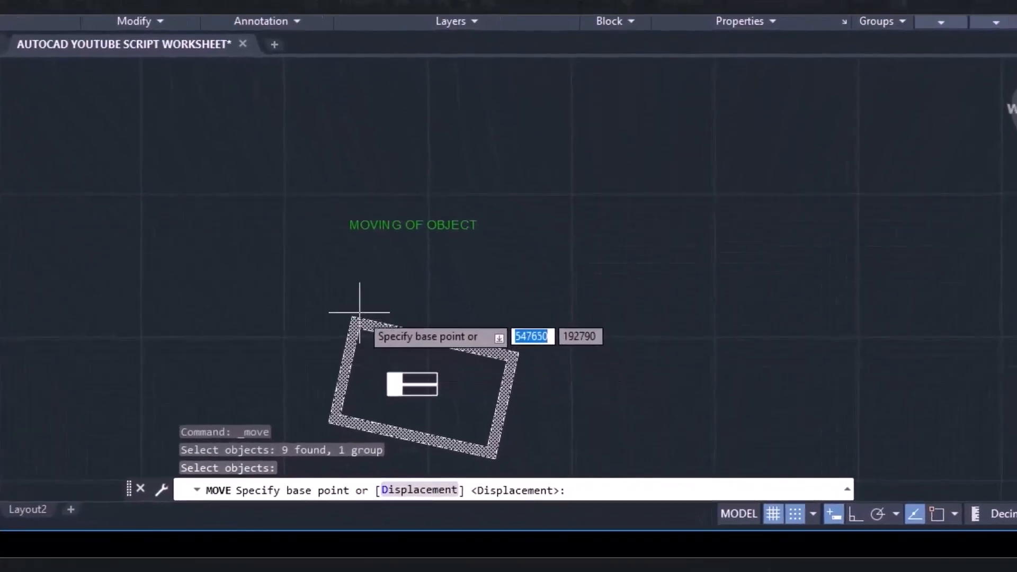
key("F3")
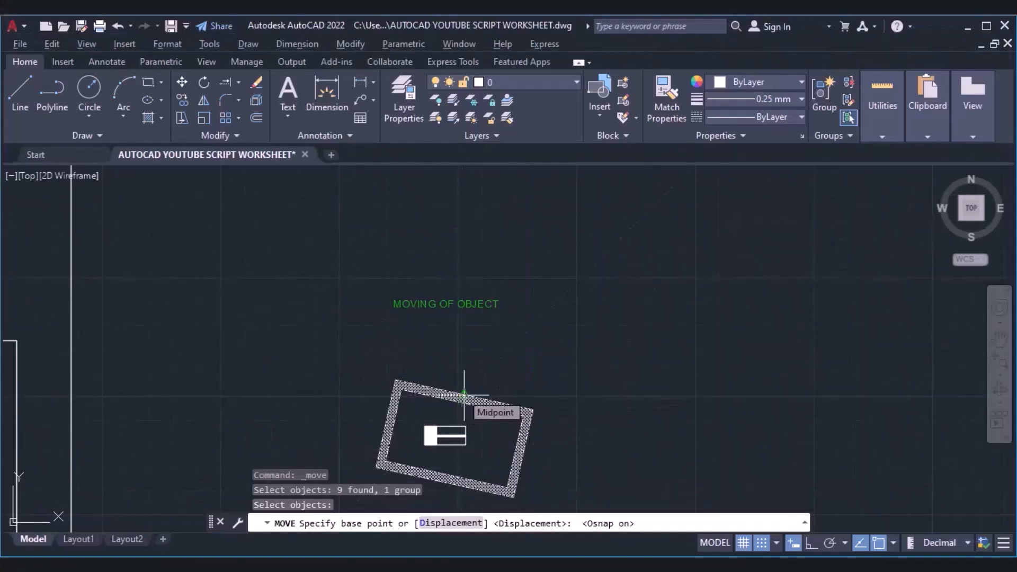
left_click(464, 395)
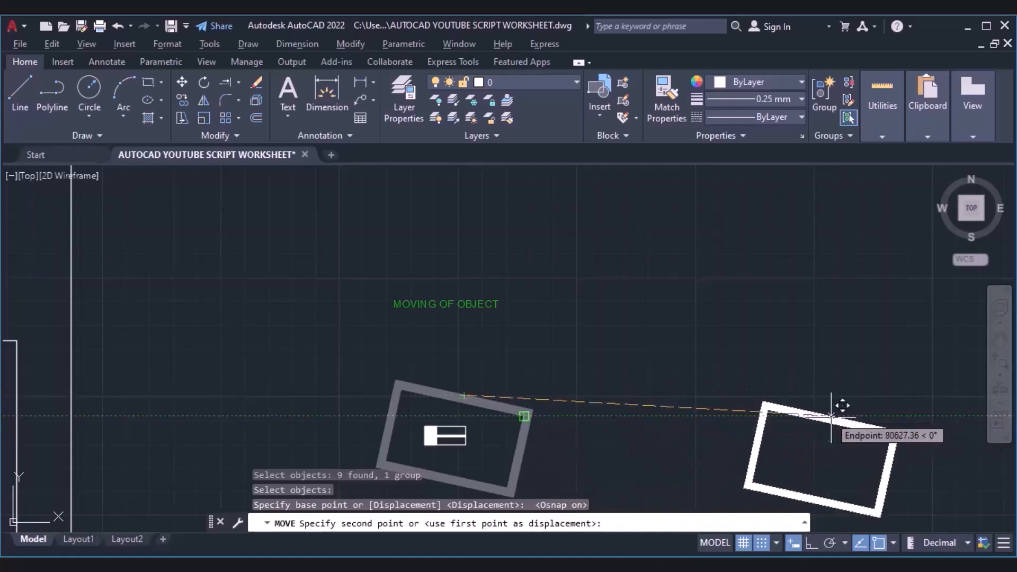
left_click(832, 419)
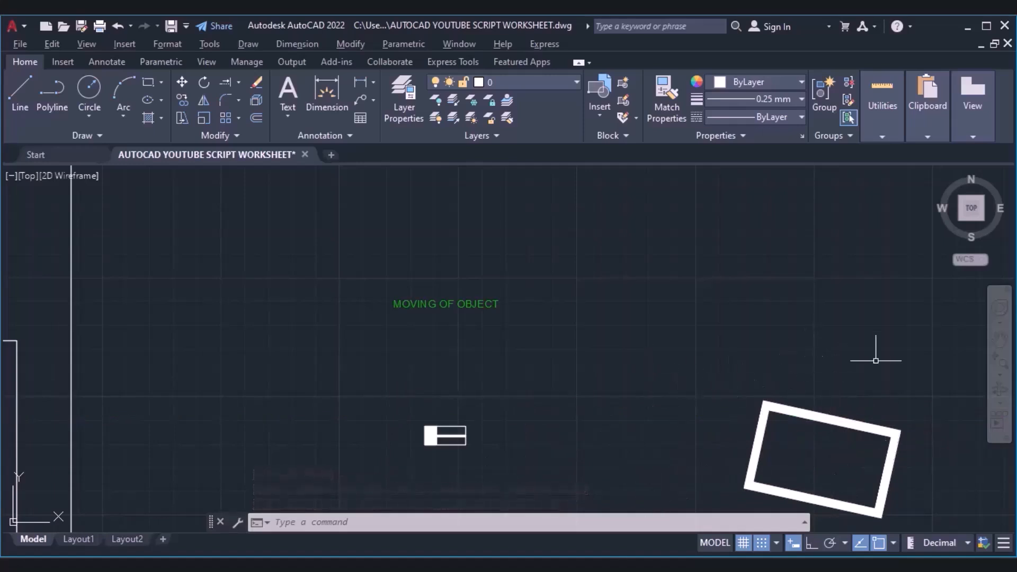
- Move the rectangle, circle and enclosed polygons about 89920 units horizontally to the right from the enclosing rectangle's lower-right corner
left_click(994, 340)
left_click_drag(629, 204, 618, 487)
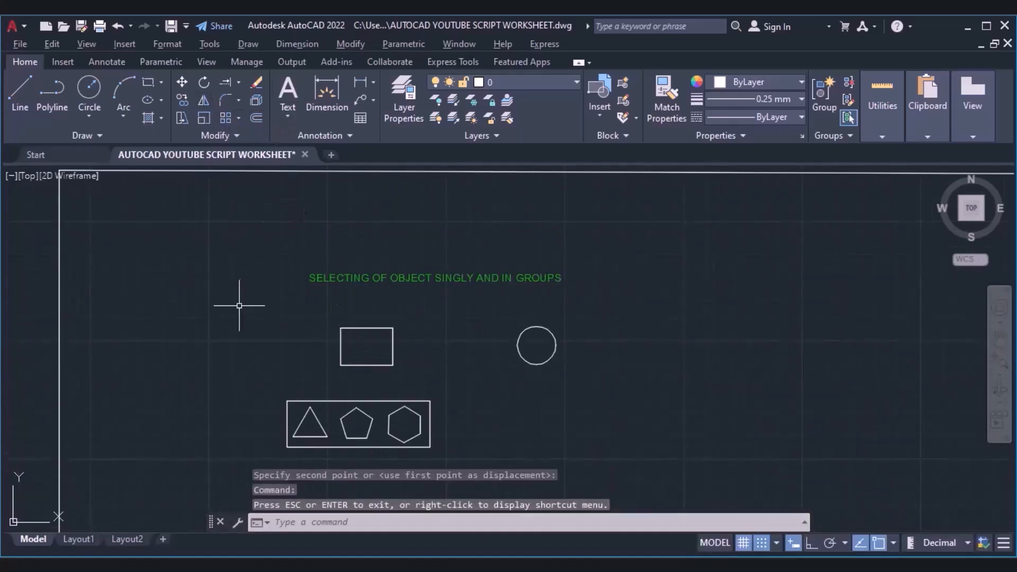
left_click(645, 303)
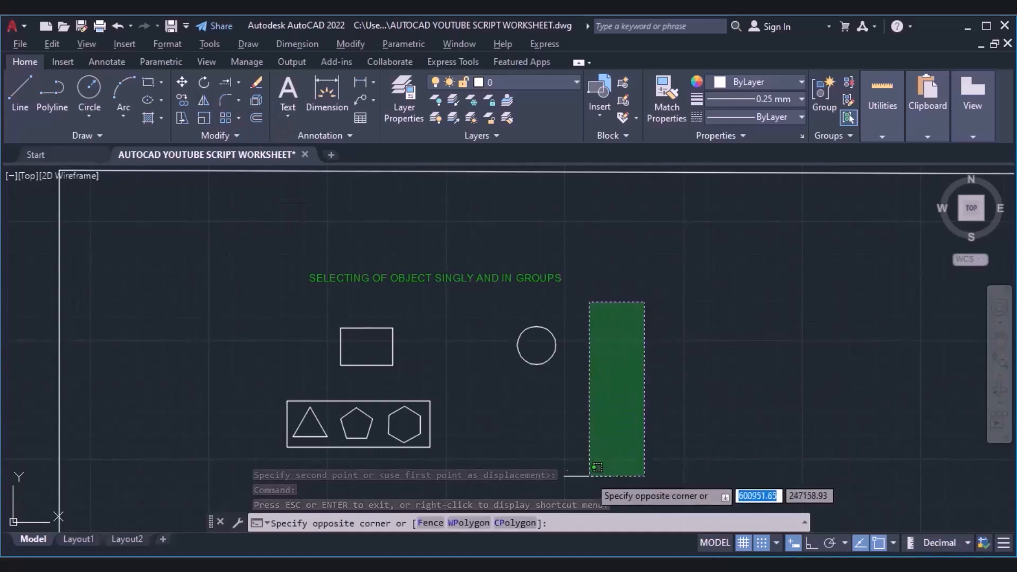
left_click(268, 449)
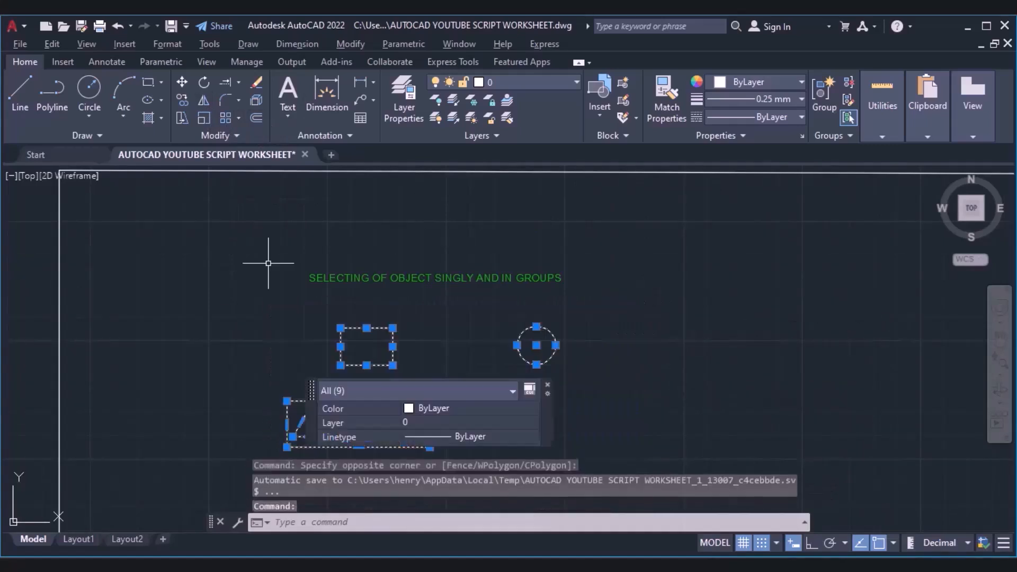
left_click(182, 82)
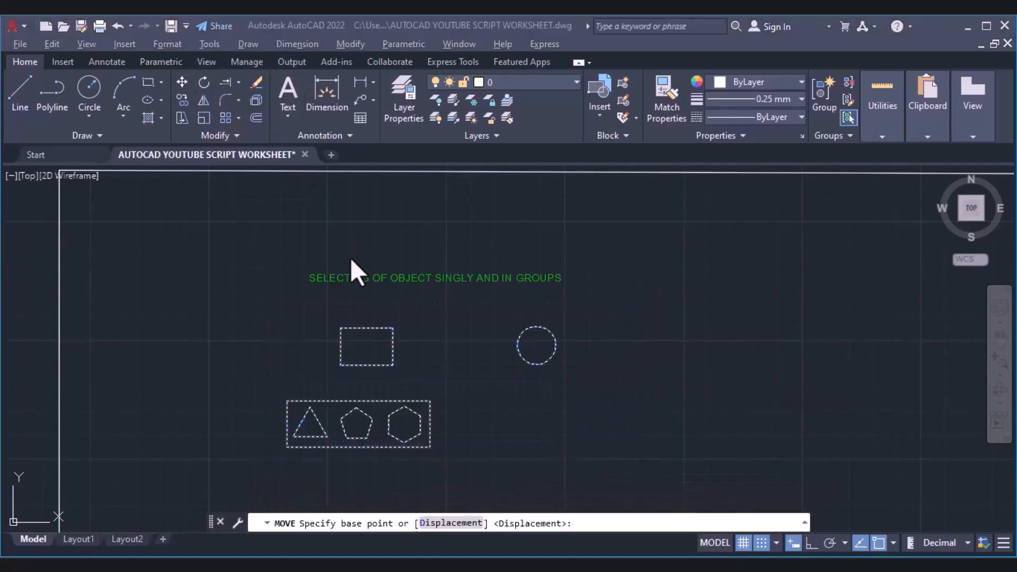
left_click(430, 449)
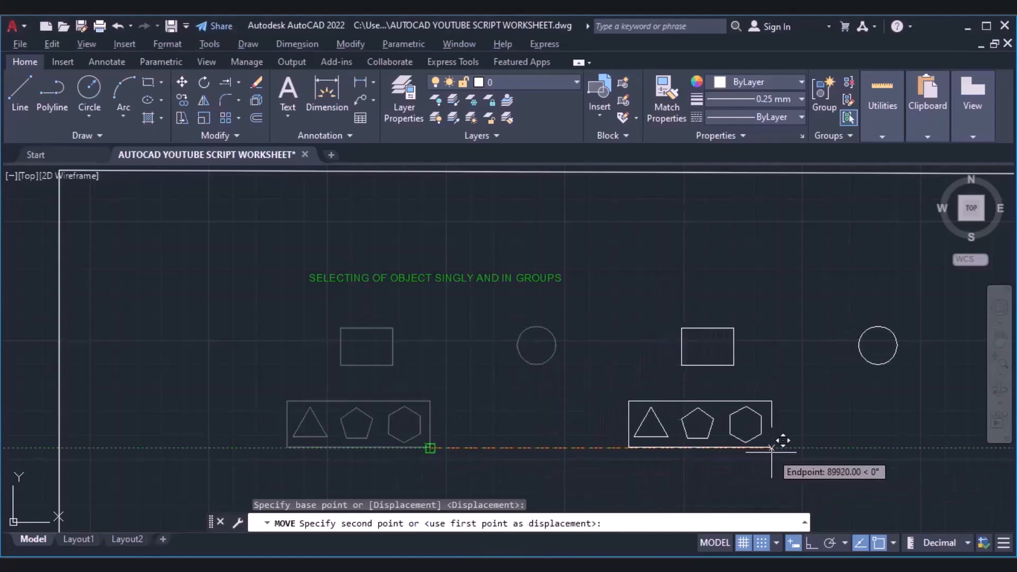
left_click(771, 449)
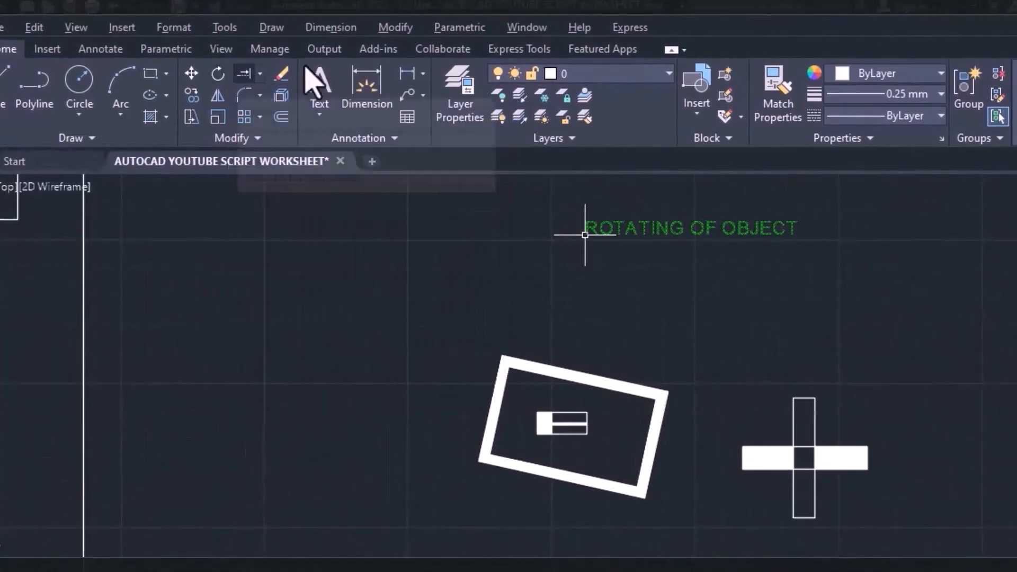
left_click(390, 29)
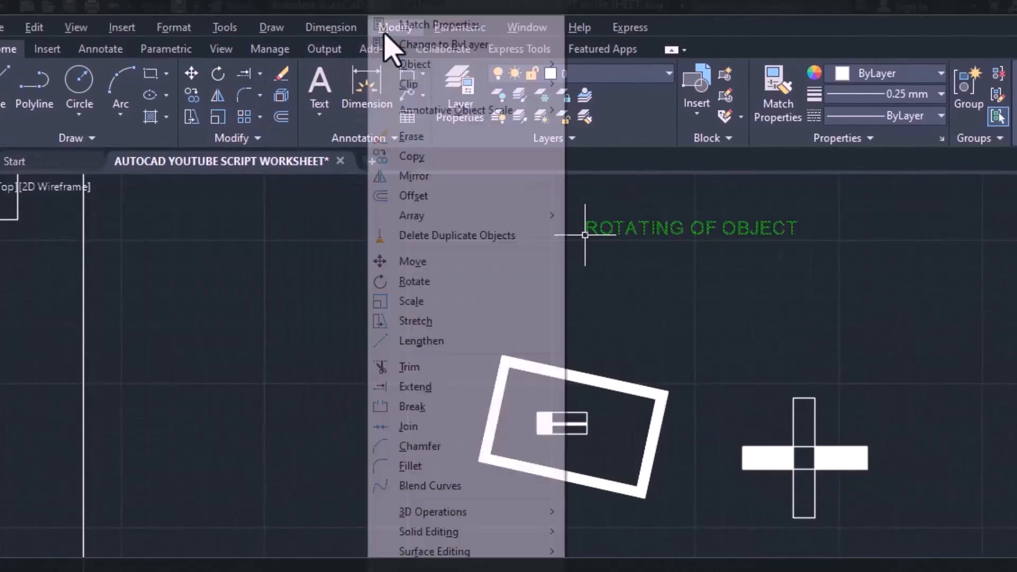
left_click(371, 29)
left_click(389, 29)
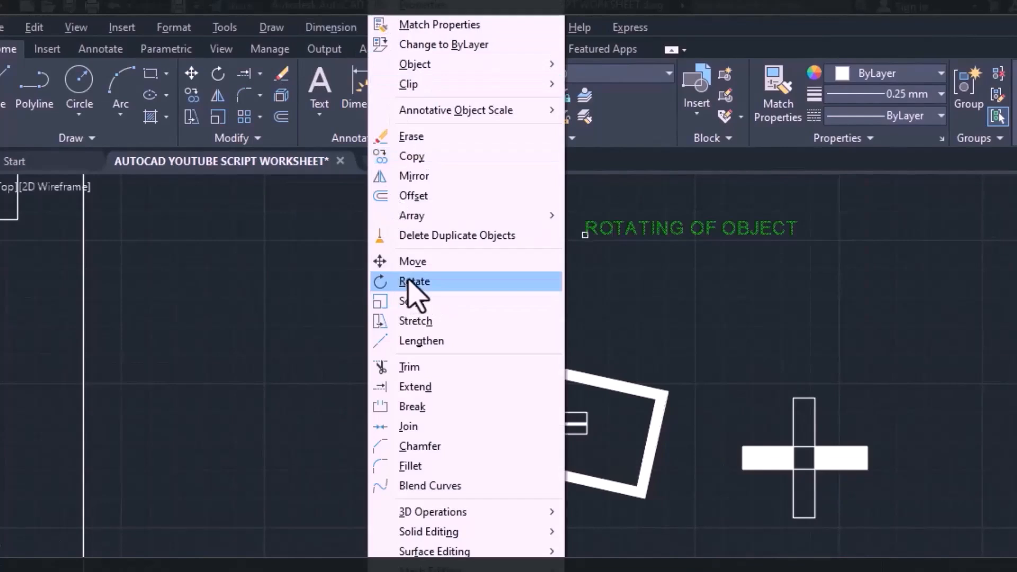
key("m")
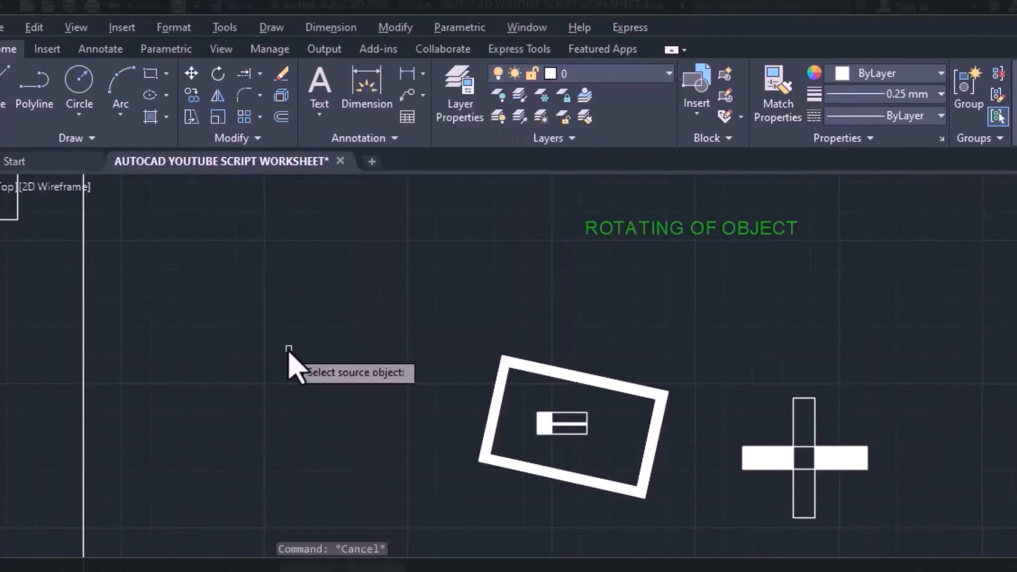
key("Escape")
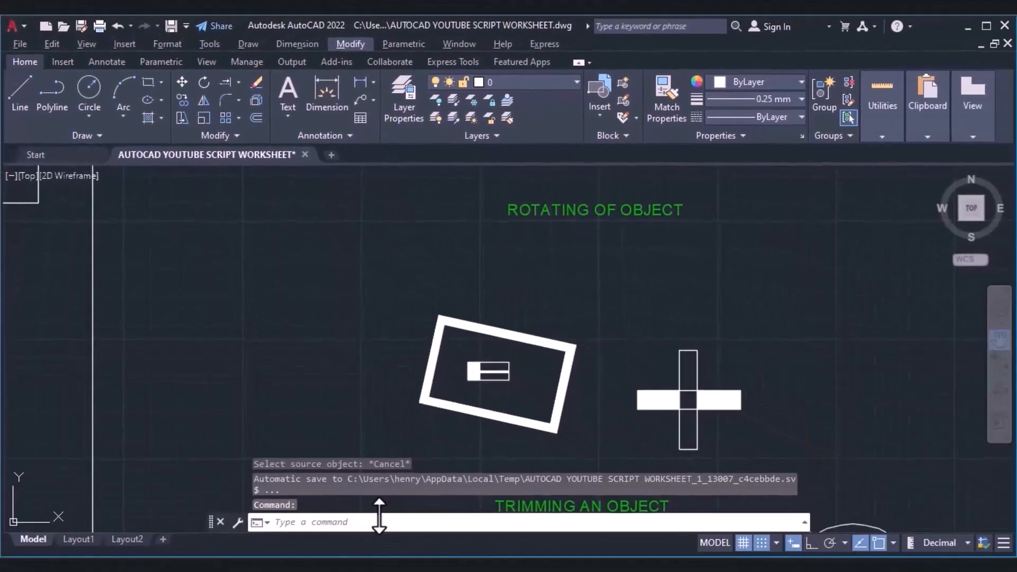
- Rotate the cross-shaped group by 90° about the midpoint of its solid bar's right end
type("ro")
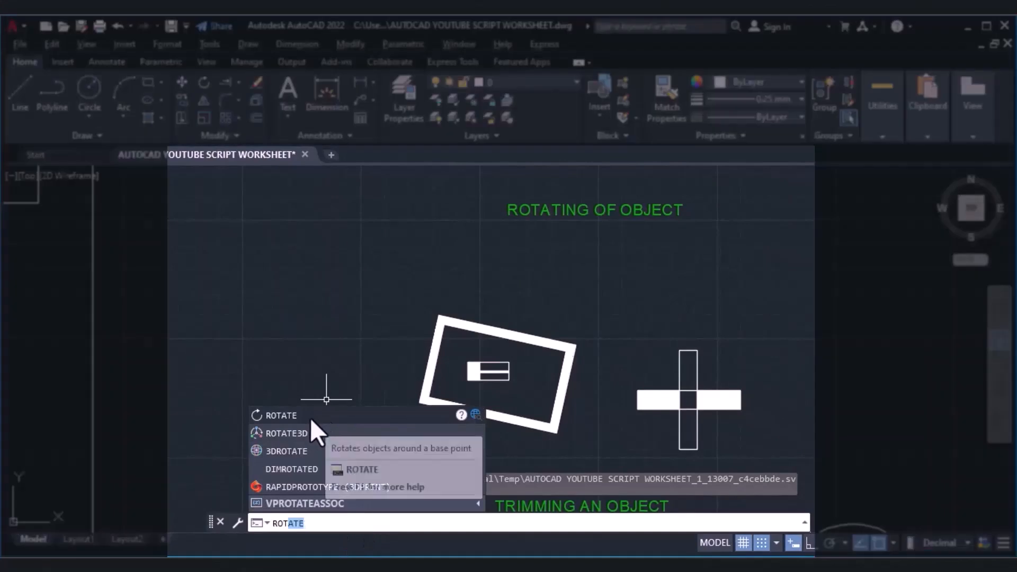
left_click(309, 417)
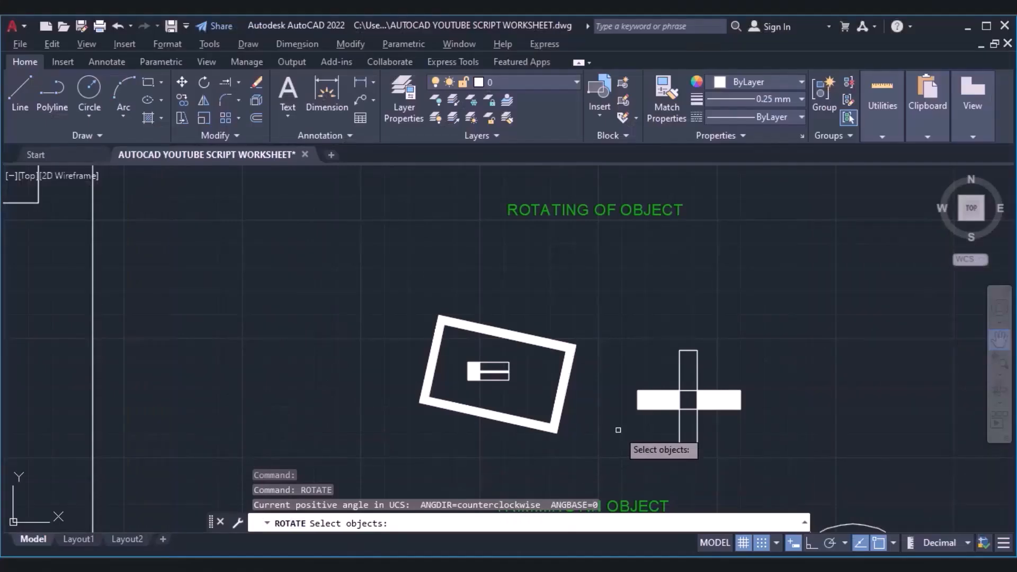
left_click(651, 408)
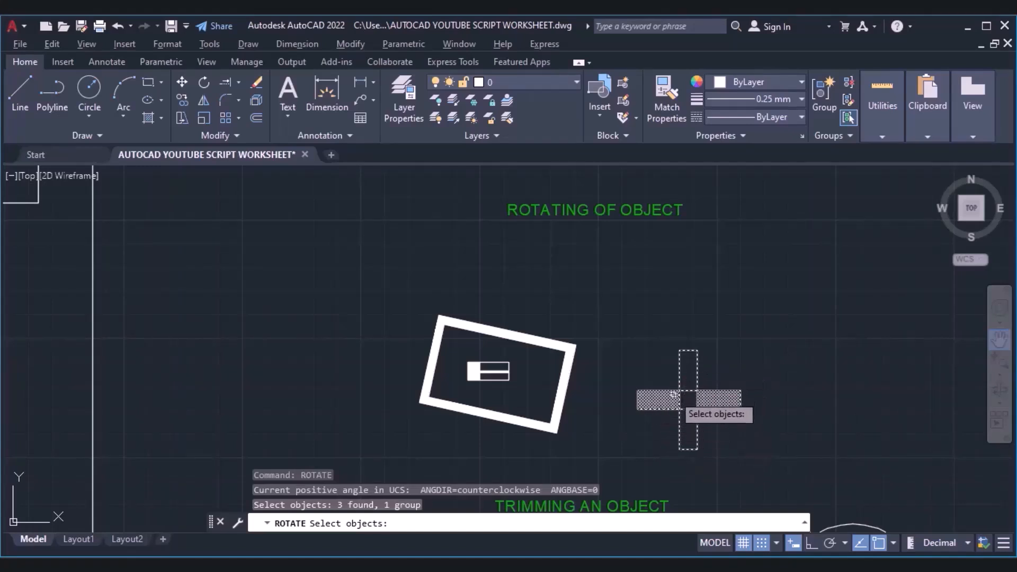
key("Return")
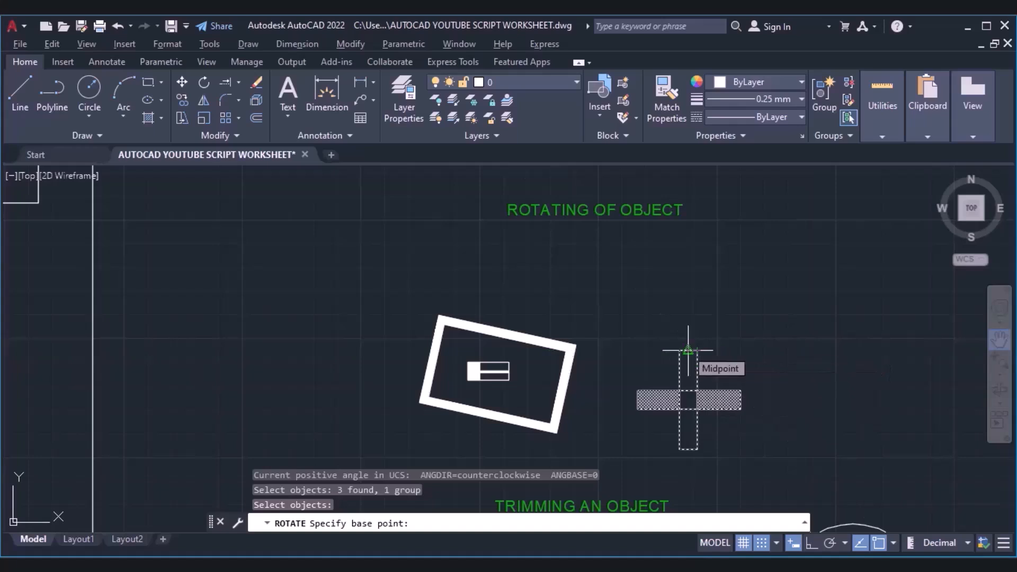
left_click(741, 400)
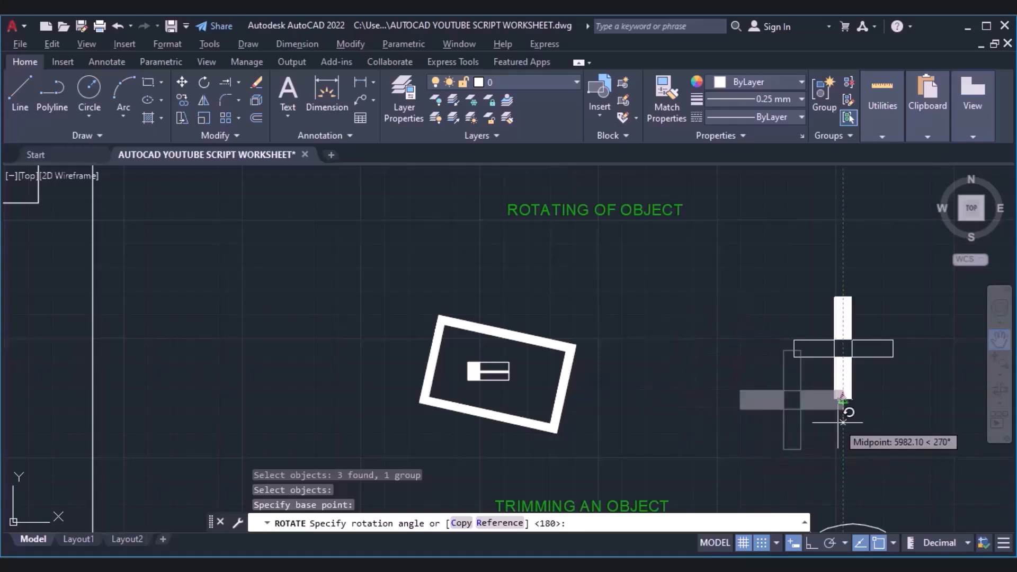
type("90")
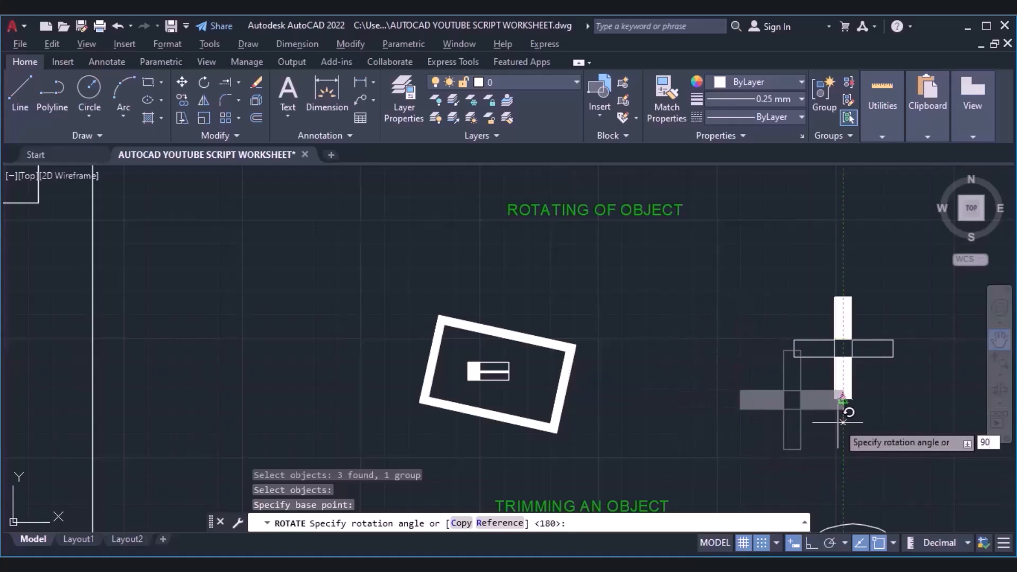
key("Return")
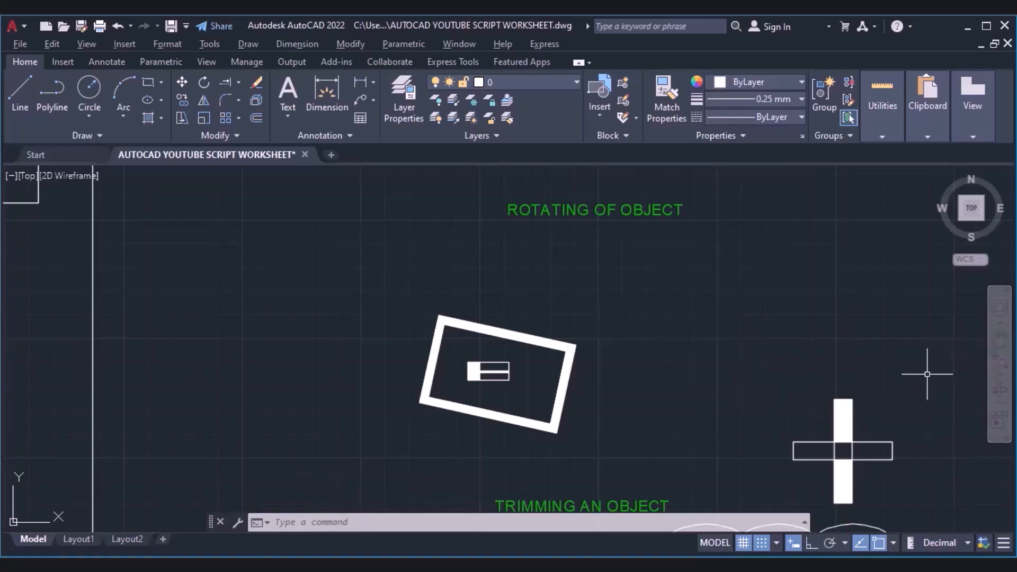
key("Escape")
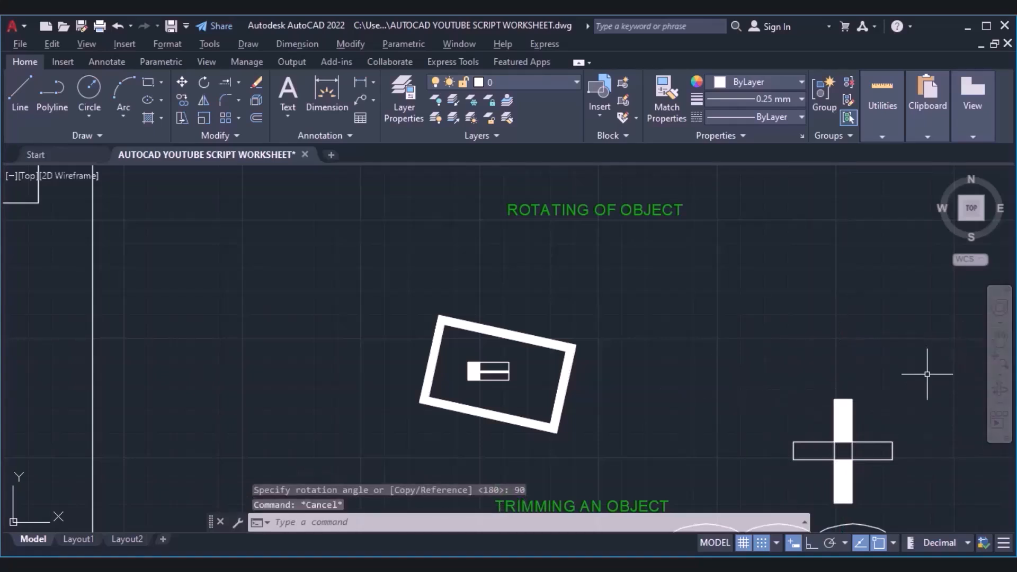
- Rotate the cross-shaped group by 225° about the midpoint of its solid bar's upper end
left_click(854, 447)
left_click(853, 448)
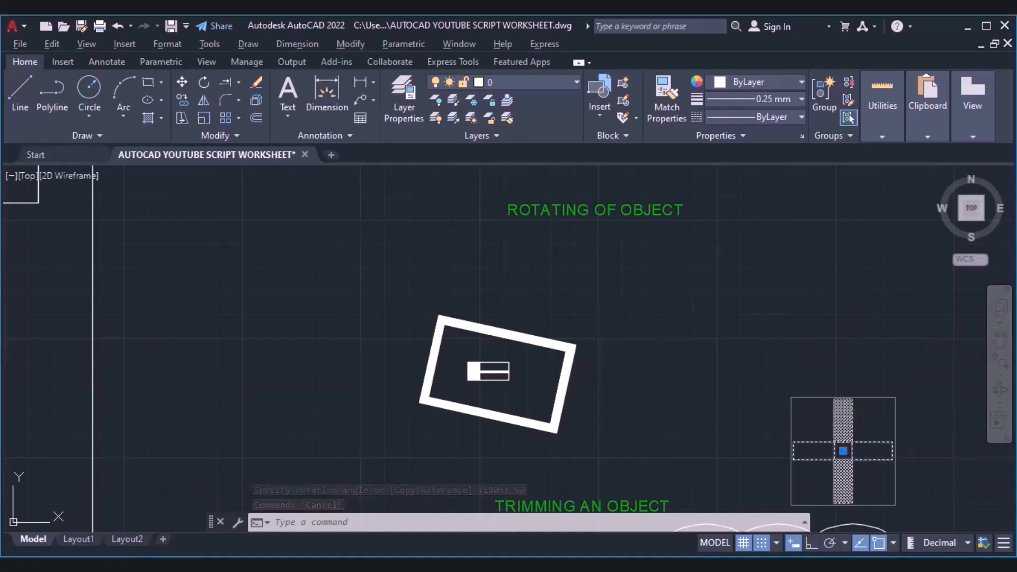
left_click(201, 83)
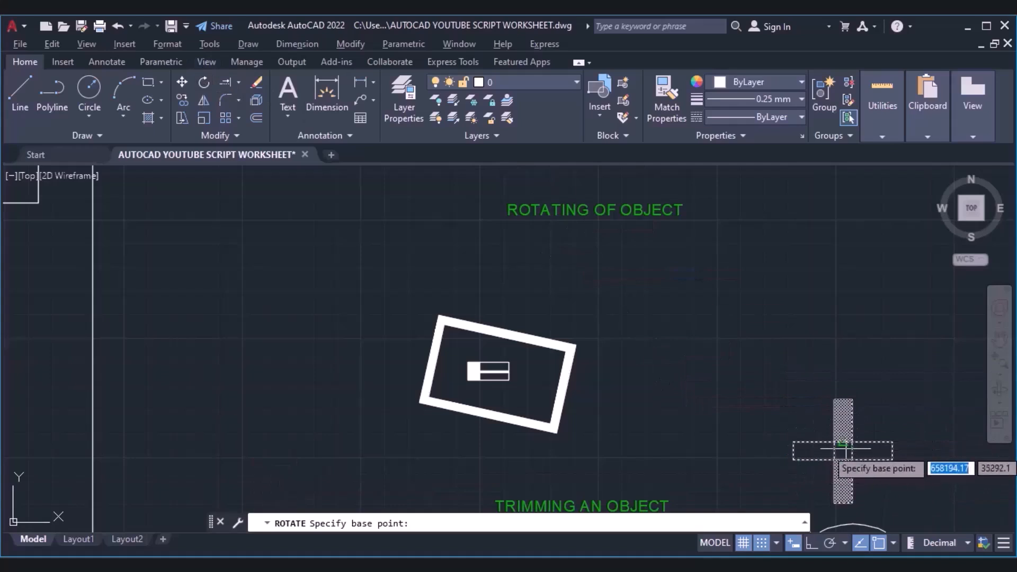
left_click(843, 399)
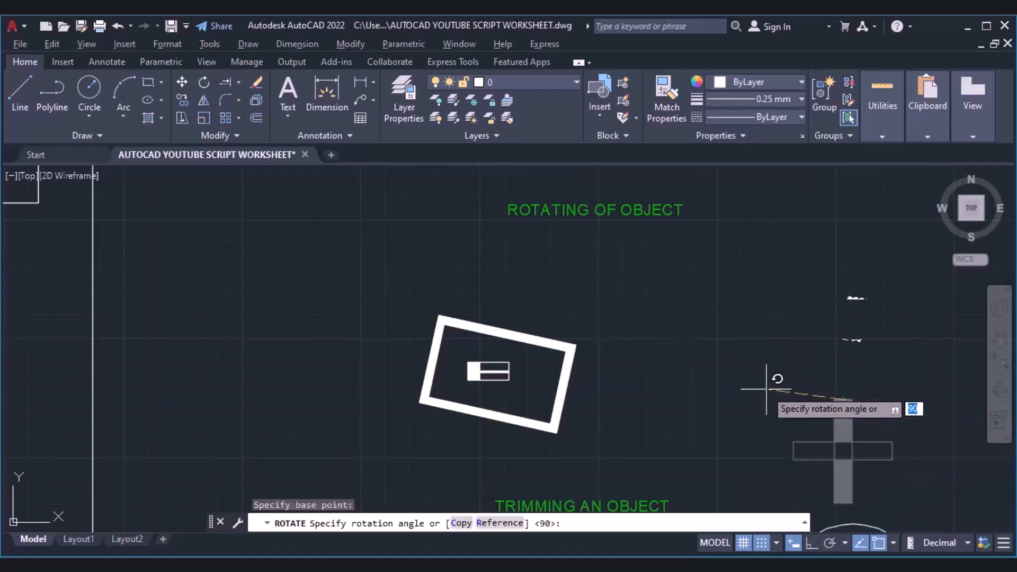
type("22")
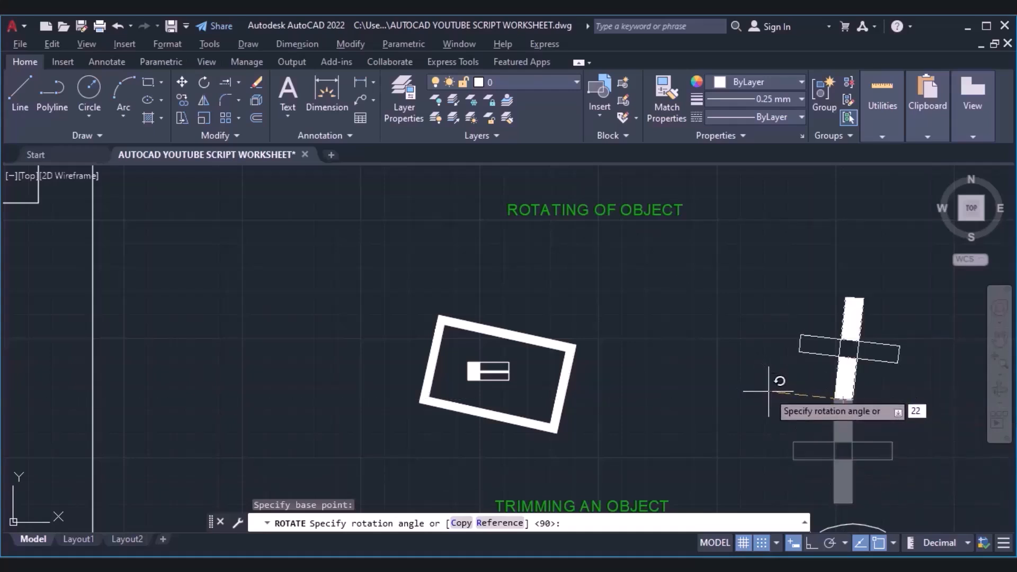
type("5")
key("Return")
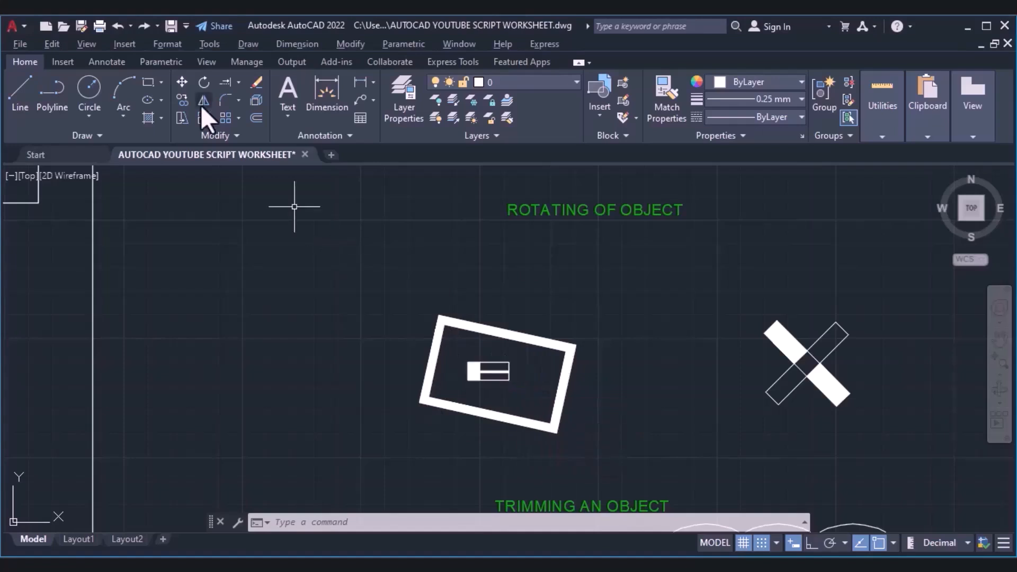
- Rotate a copy of the small group inside the tilted frame about its lower-left corner, using the Copy option
left_click(204, 85)
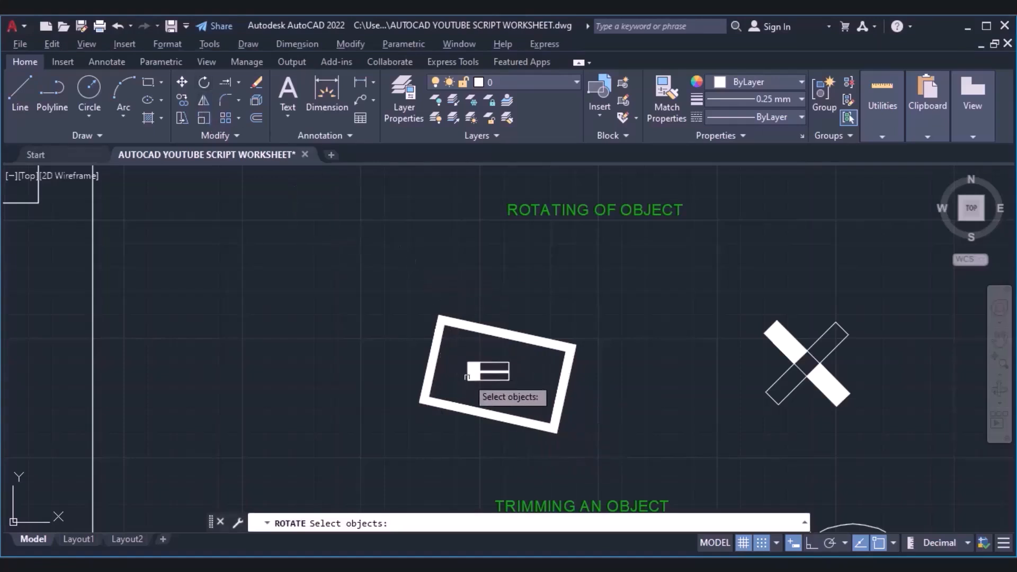
left_click(470, 376)
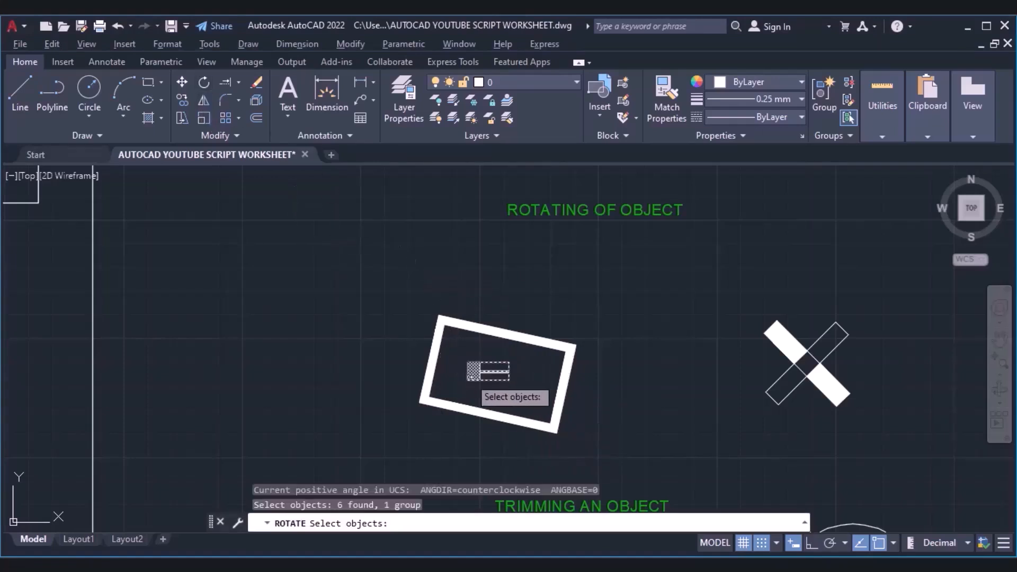
key("Return")
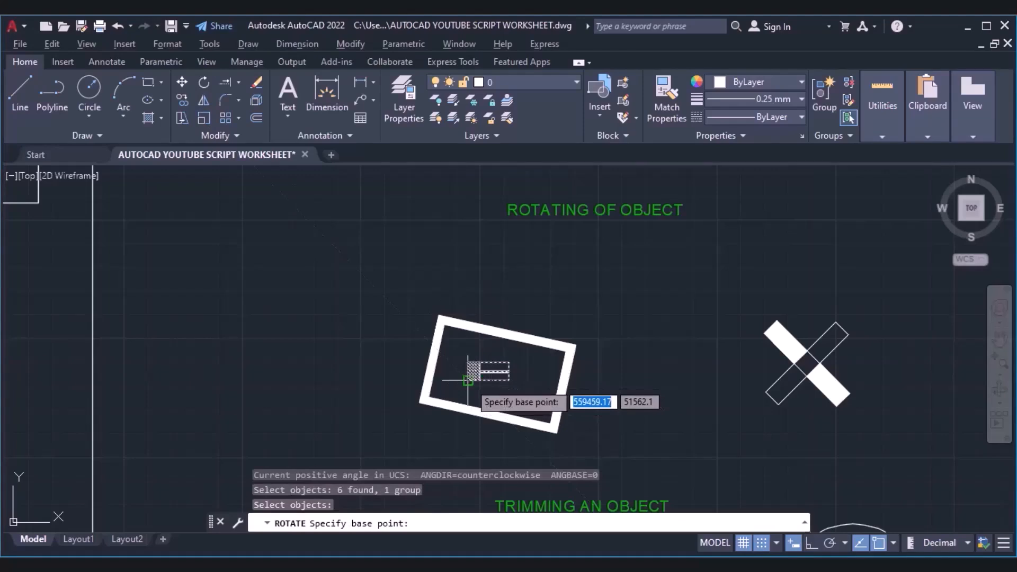
left_click(468, 380)
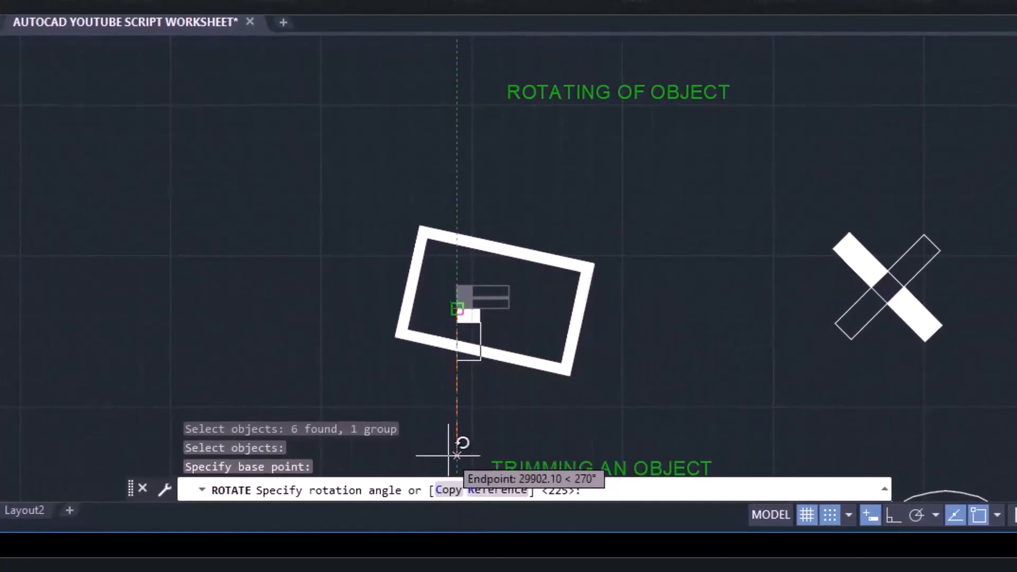
left_click(445, 490)
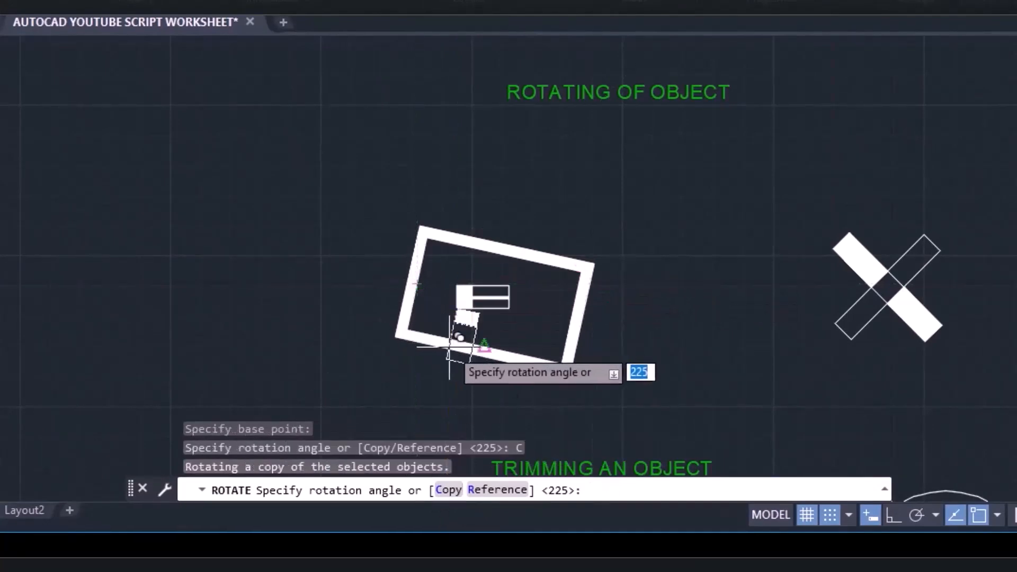
left_click(449, 349)
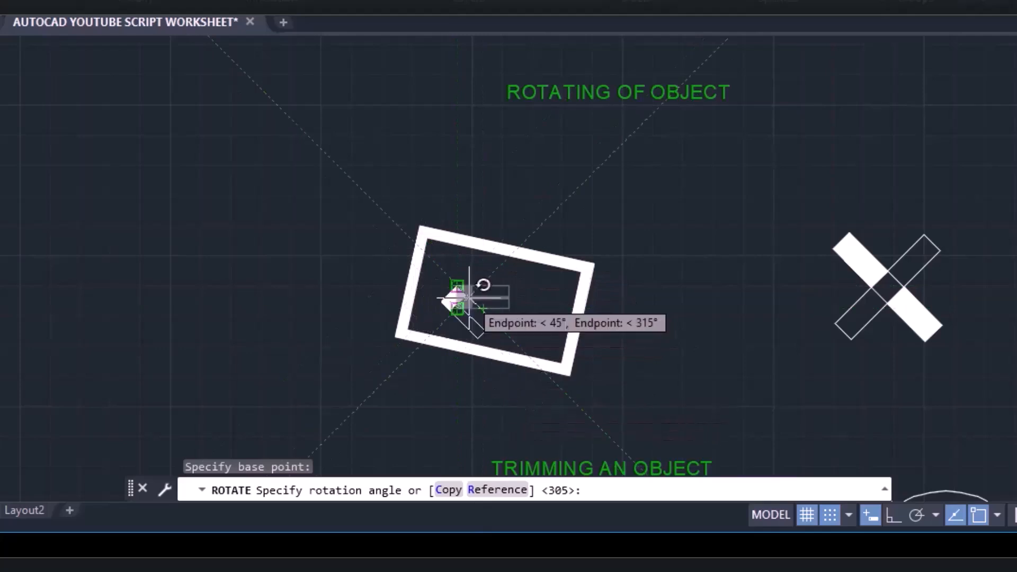
- Rotate the small group about its upper-left corner to match the frame's tilt, using the frame's left inner edge as reference angle
type("R")
key("Return")
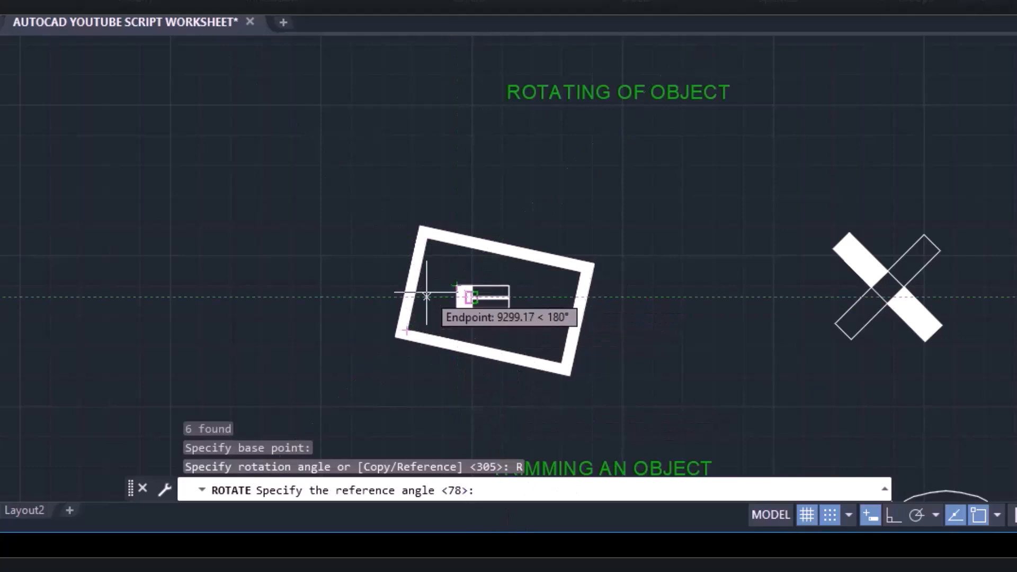
left_click(427, 237)
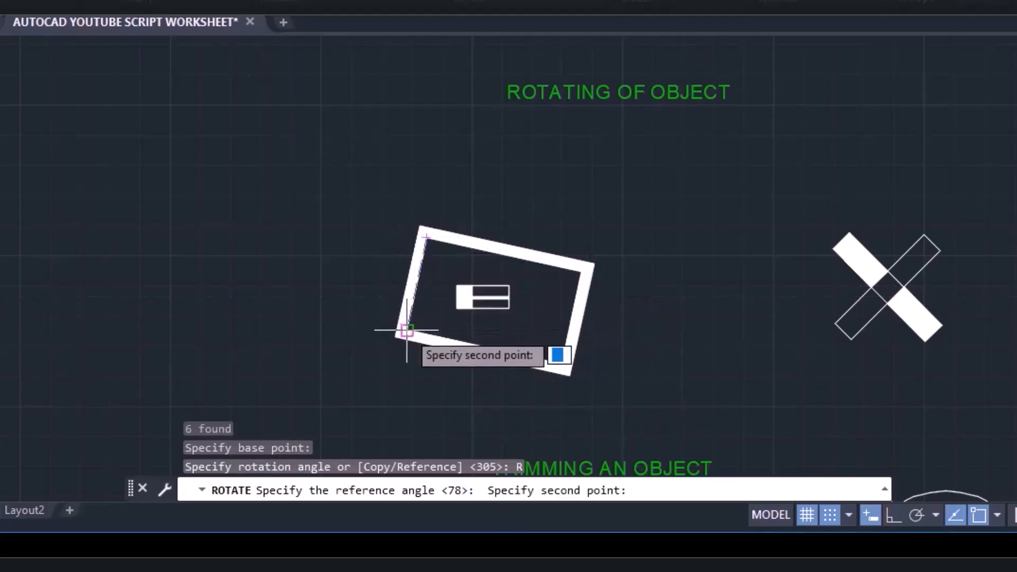
left_click(407, 330)
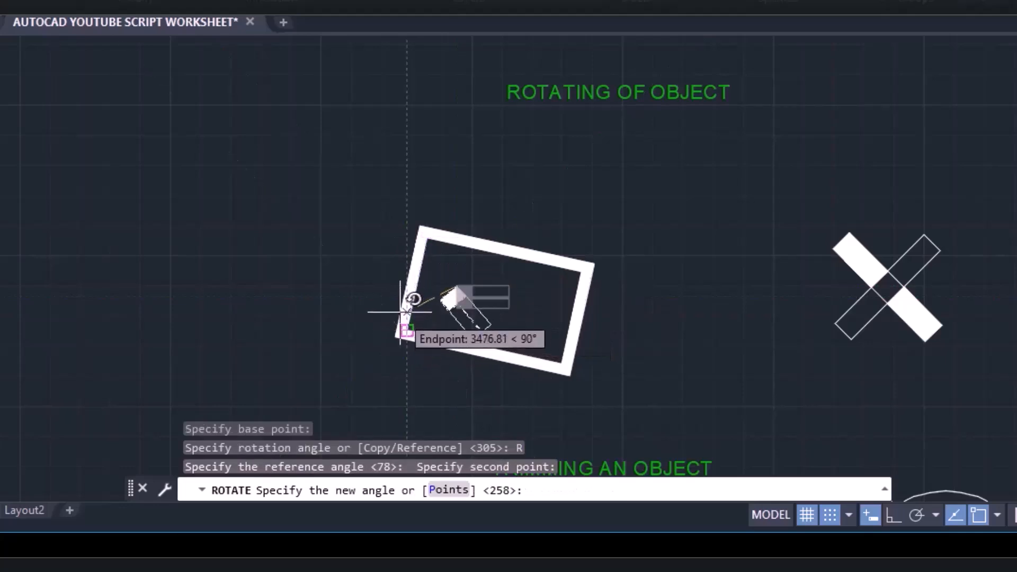
left_click(424, 269)
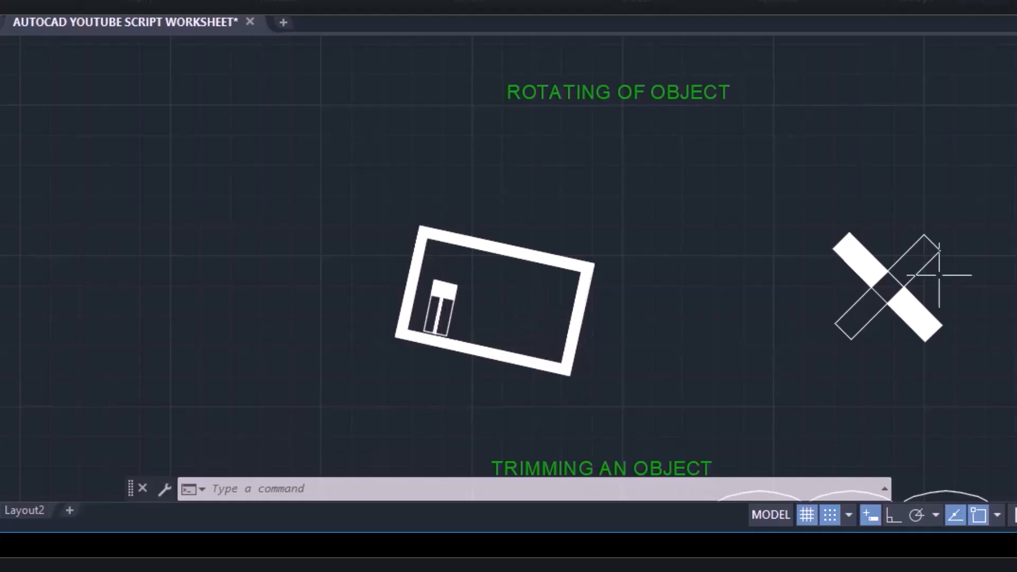
- Bring the trimming exercise below the rotated objects into view
left_click(1010, 279)
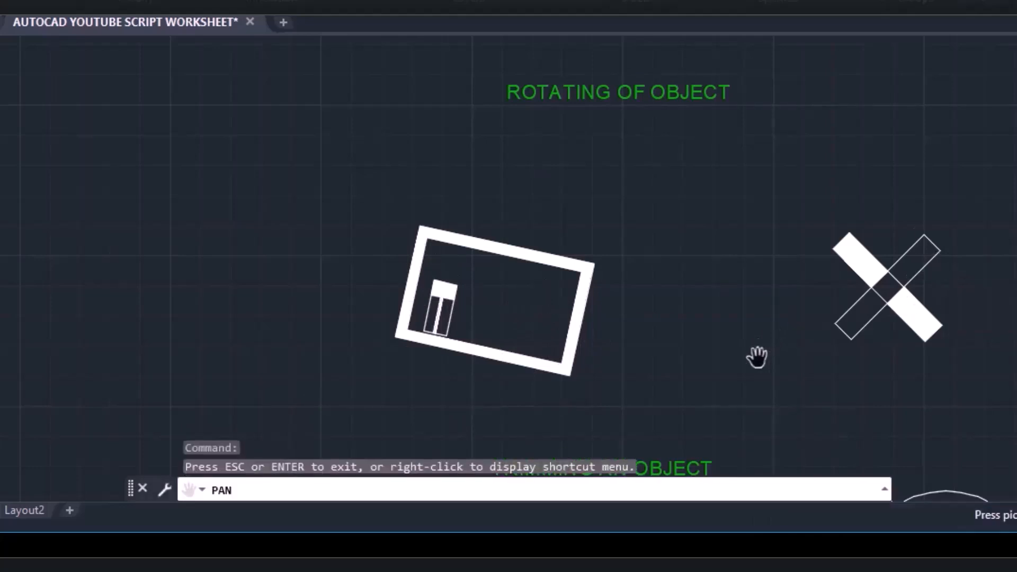
mouse_move(748, 371)
left_mouse_down()
mouse_move(792, 152)
mouse_move(765, 98)
mouse_move(689, 136)
mouse_move(672, 39)
mouse_move(655, 9)
left_mouse_up()
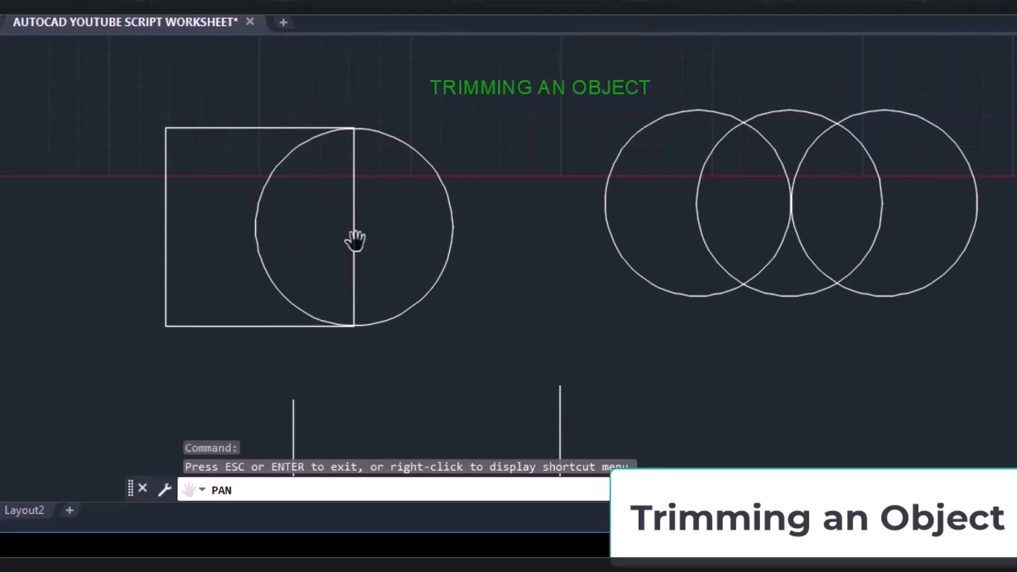
key("Escape")
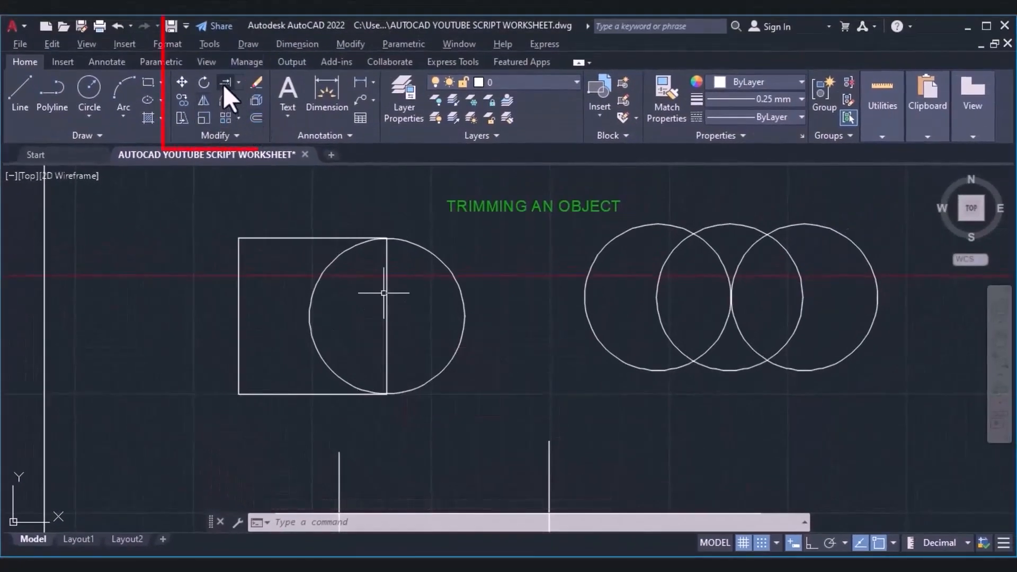
left_click(345, 44)
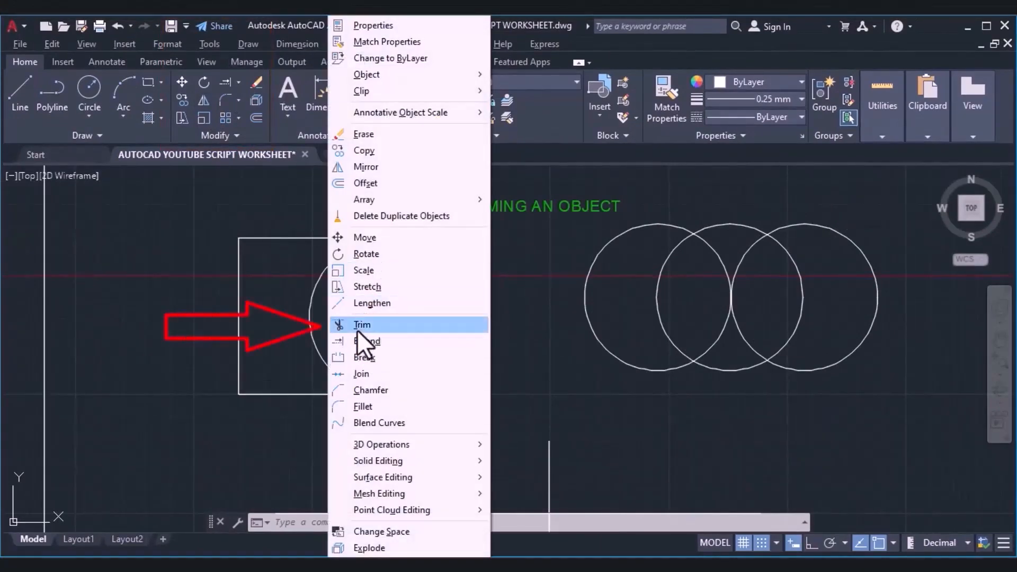
left_click(141, 436)
key("Escape")
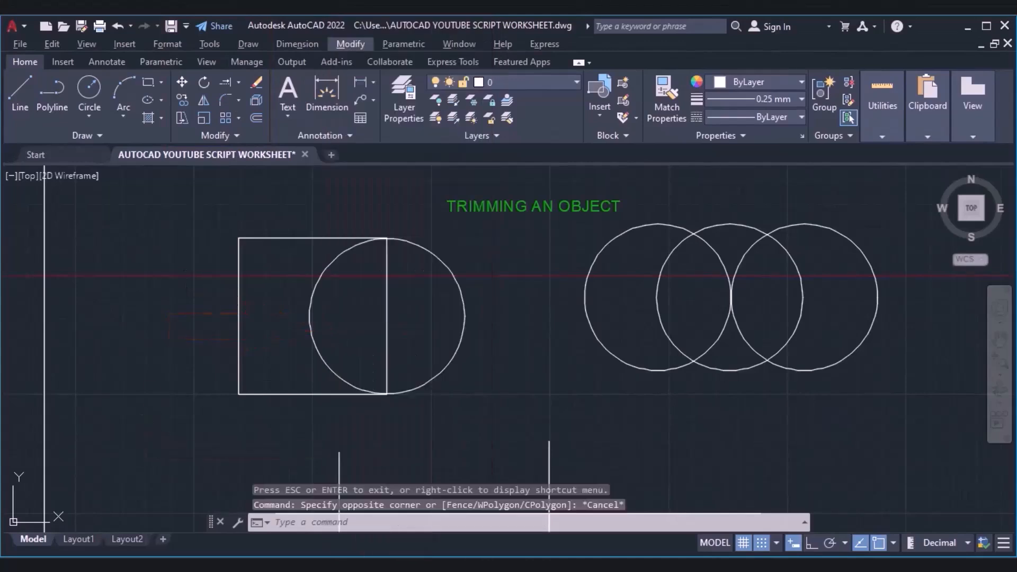
type("TR")
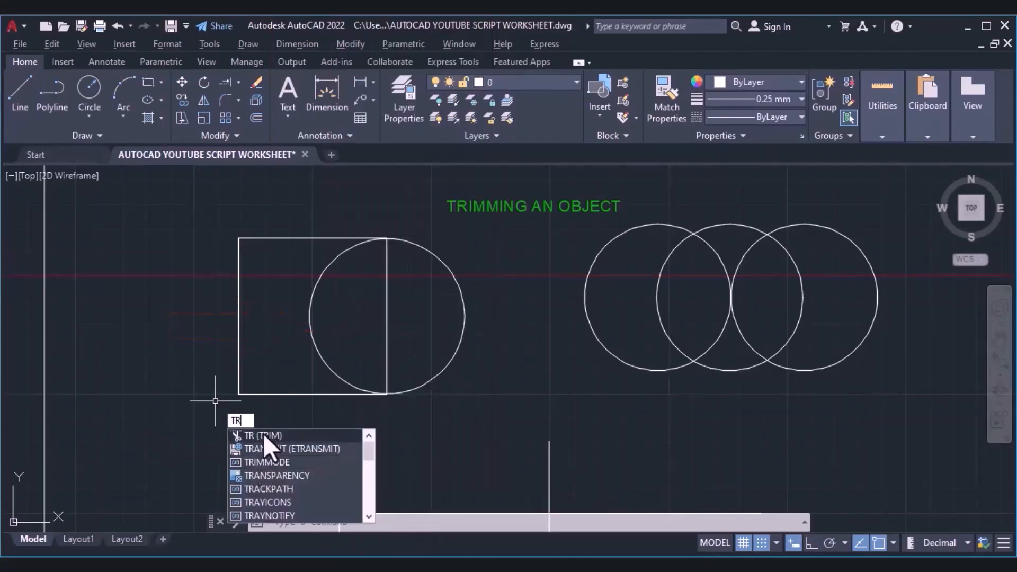
left_click(342, 523)
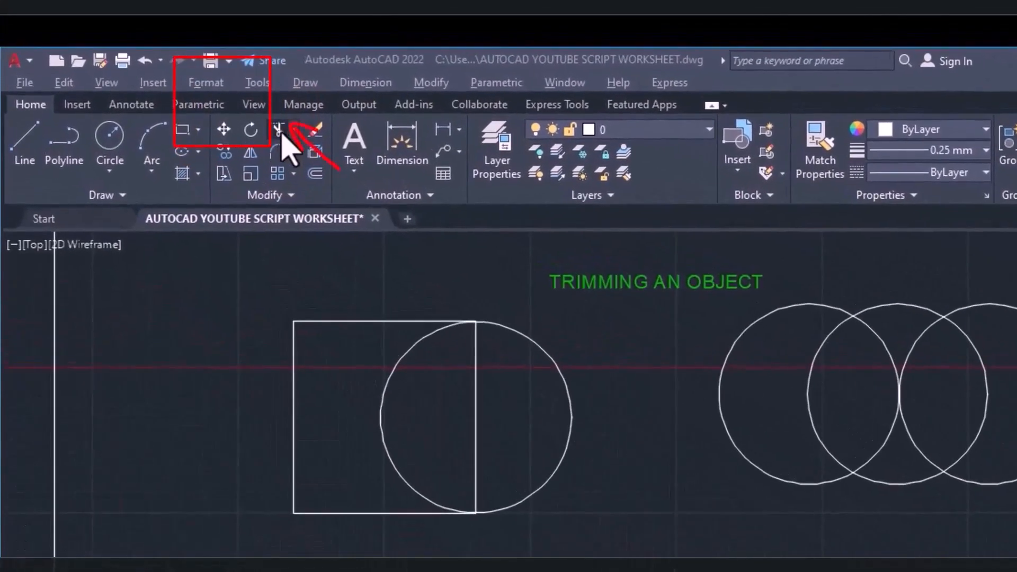
- Trim the circle's left half inside the square and the square's right side, leaving a D-shaped outline
left_click(279, 130)
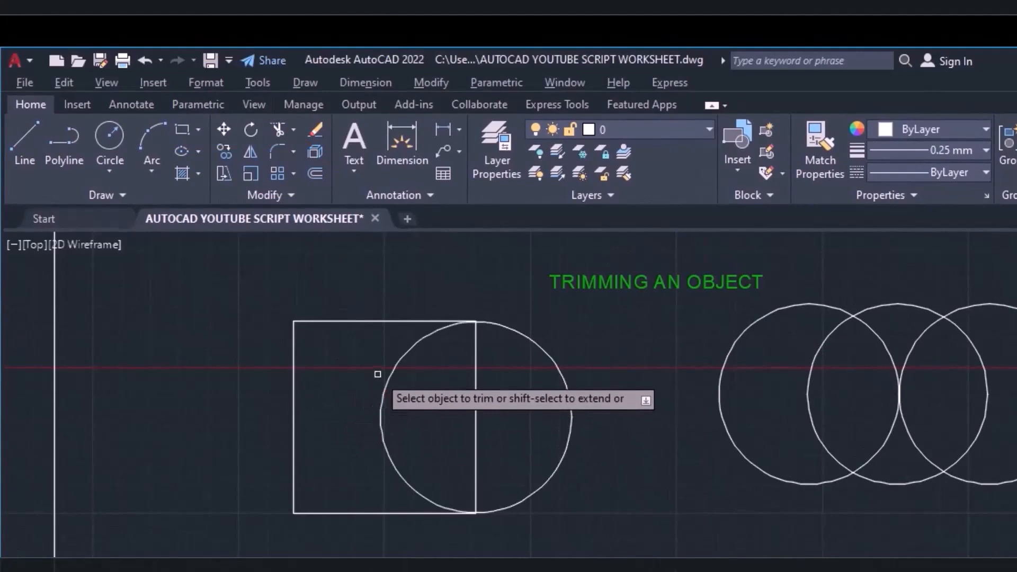
left_click(384, 402)
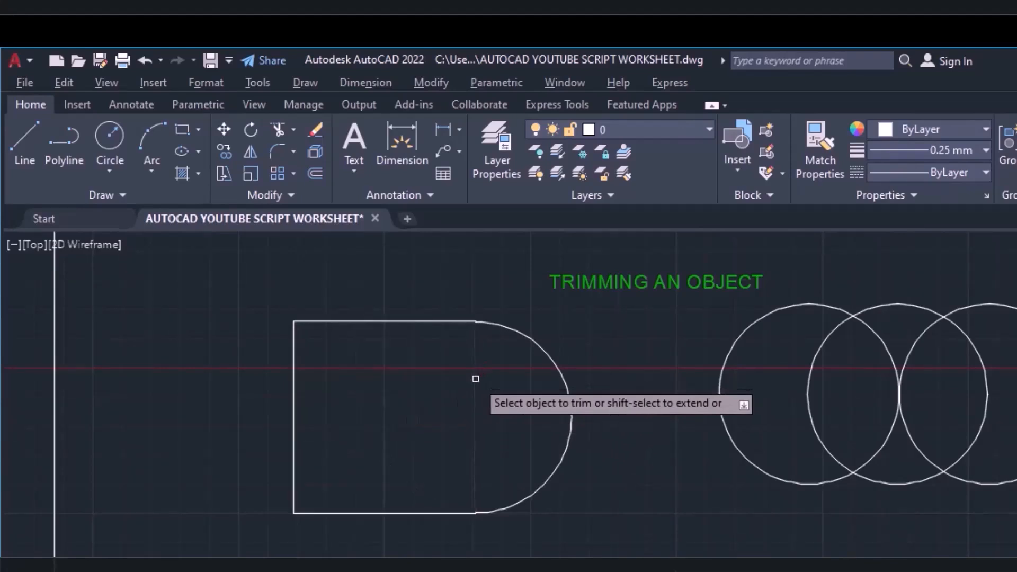
left_click(476, 379)
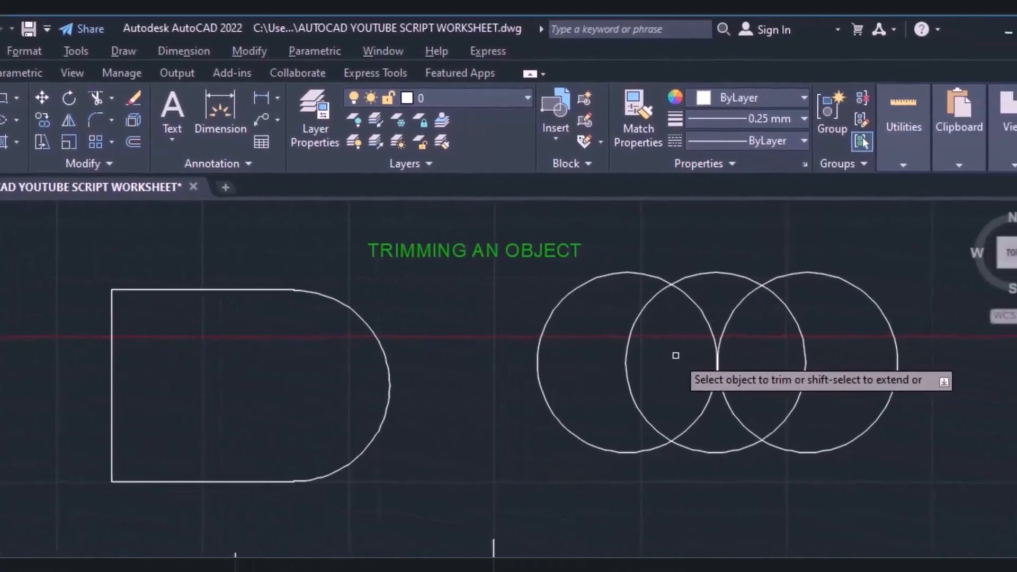
- Trim all inner arcs of the three overlapping circles so only their joined outer outline remains, and end the trimming
left_click(624, 371)
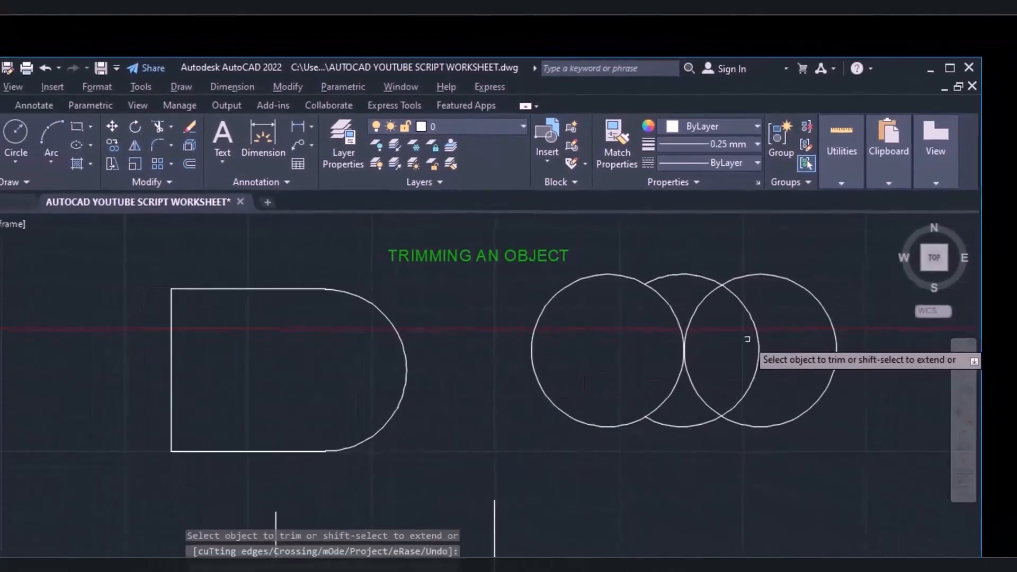
left_click(749, 339)
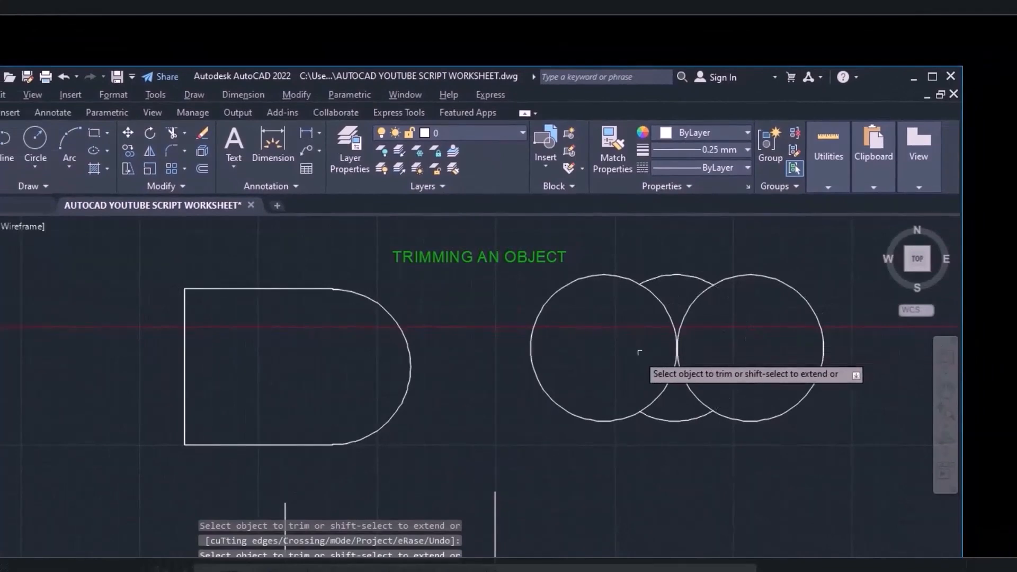
left_click(688, 311)
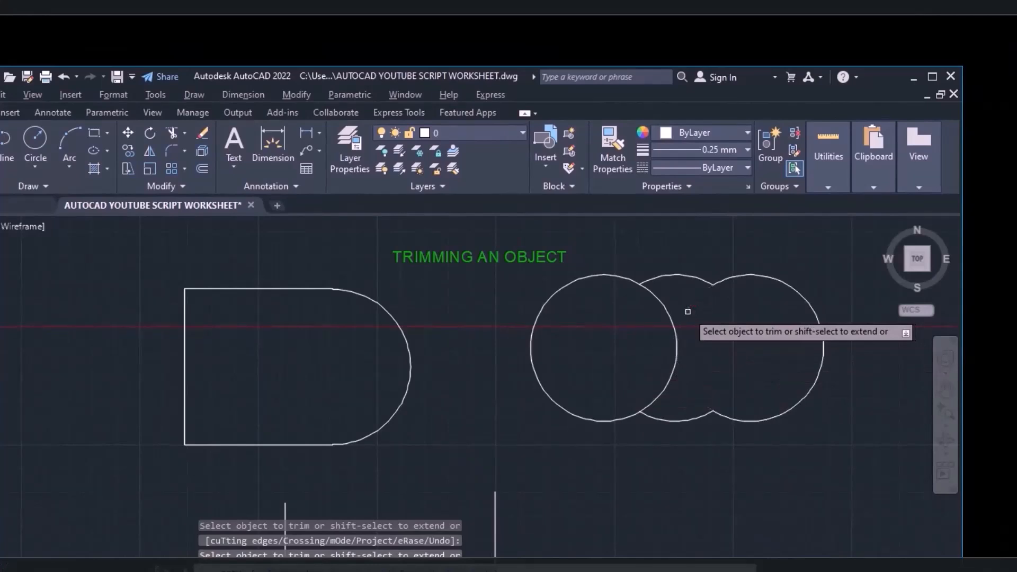
left_click(667, 316)
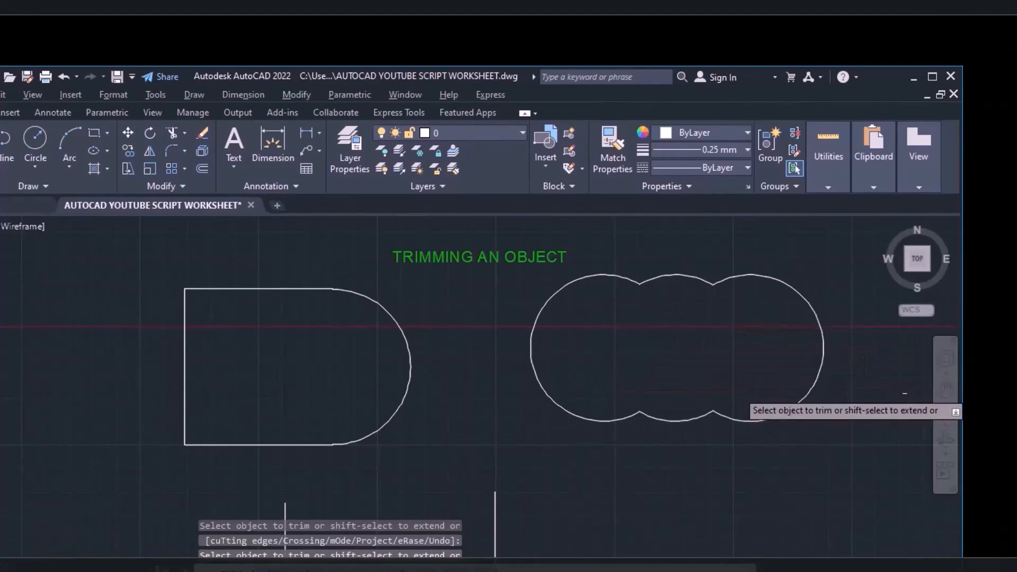
left_click(761, 478)
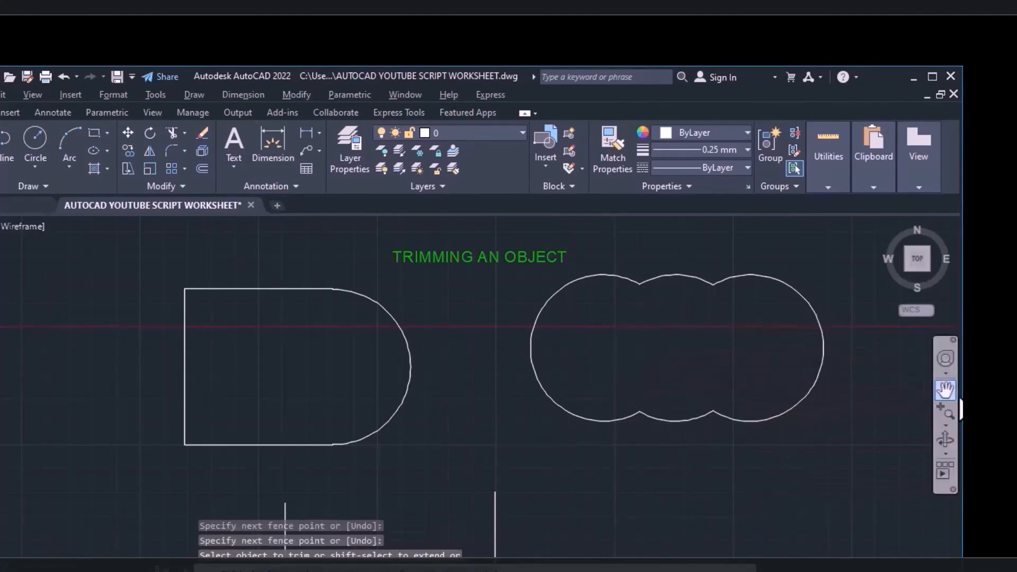
left_click(736, 515)
key("Escape")
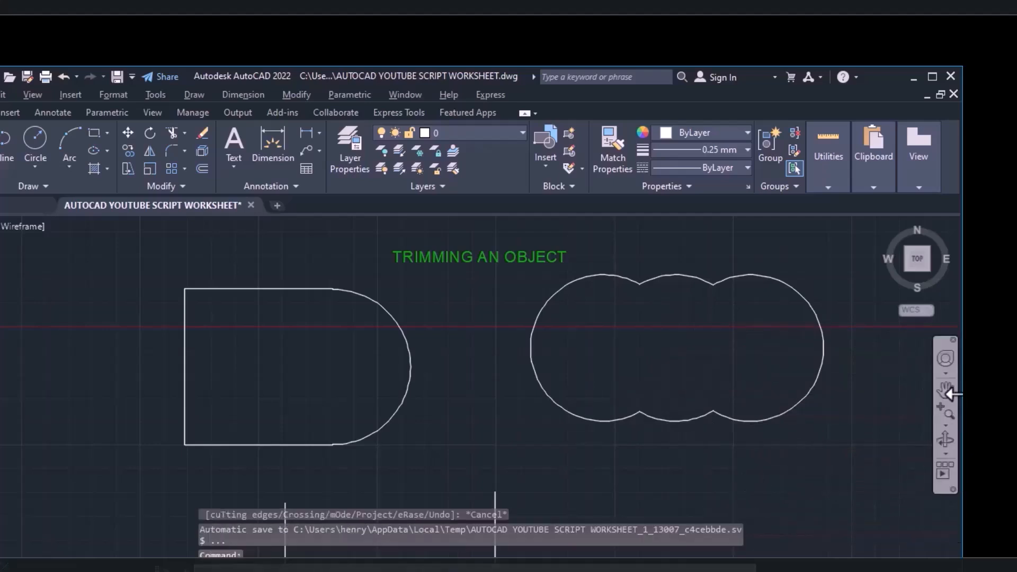
- Trim the overhanging ends at the left of both horizontal lines and above the upper-left corner in the crossing-lines exercise
left_click(947, 391)
left_click_drag(669, 479, 758, 304)
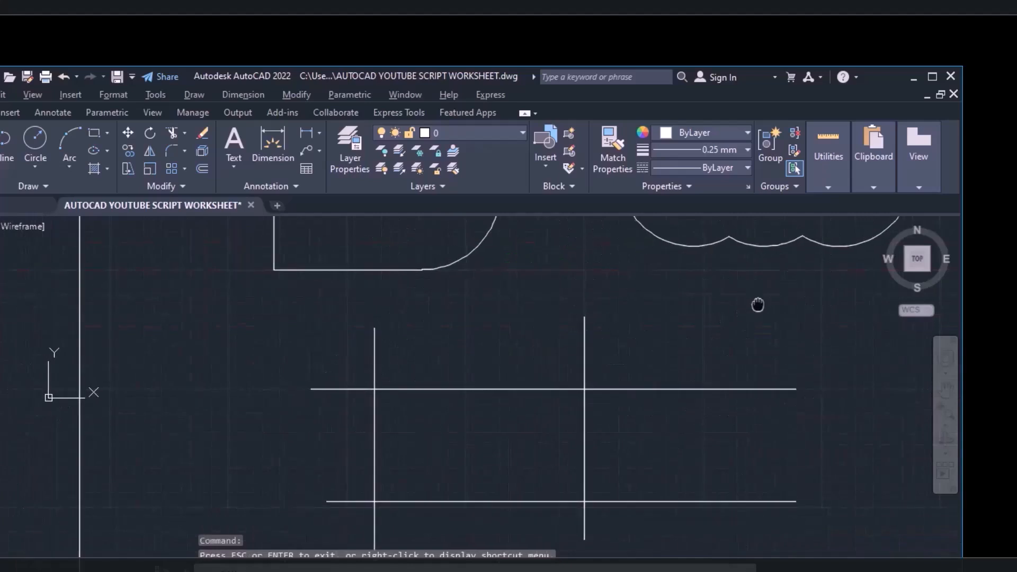
left_click_drag(696, 448, 713, 385)
key("Escape")
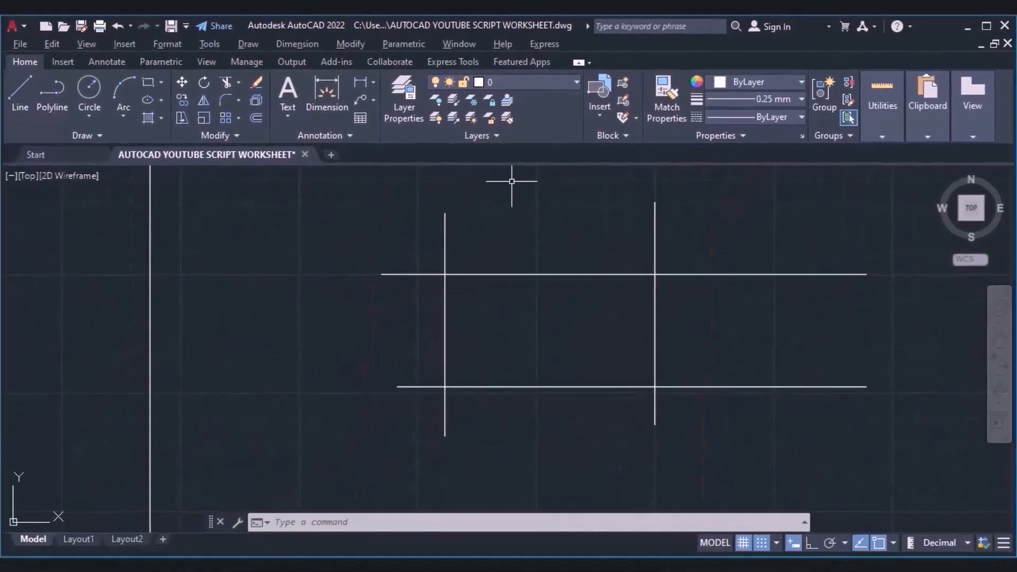
left_click(228, 81)
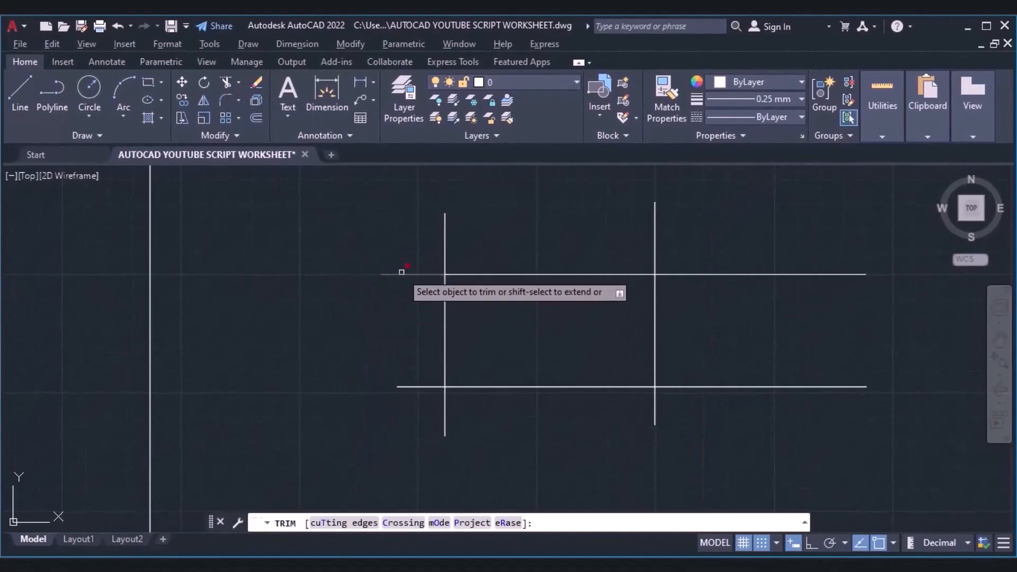
left_click(404, 274)
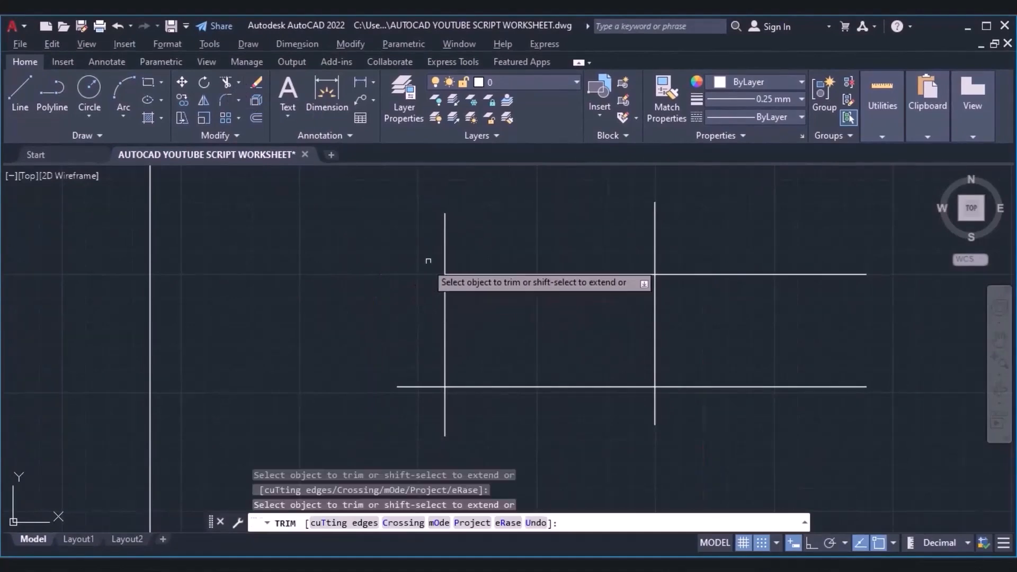
left_click(445, 235)
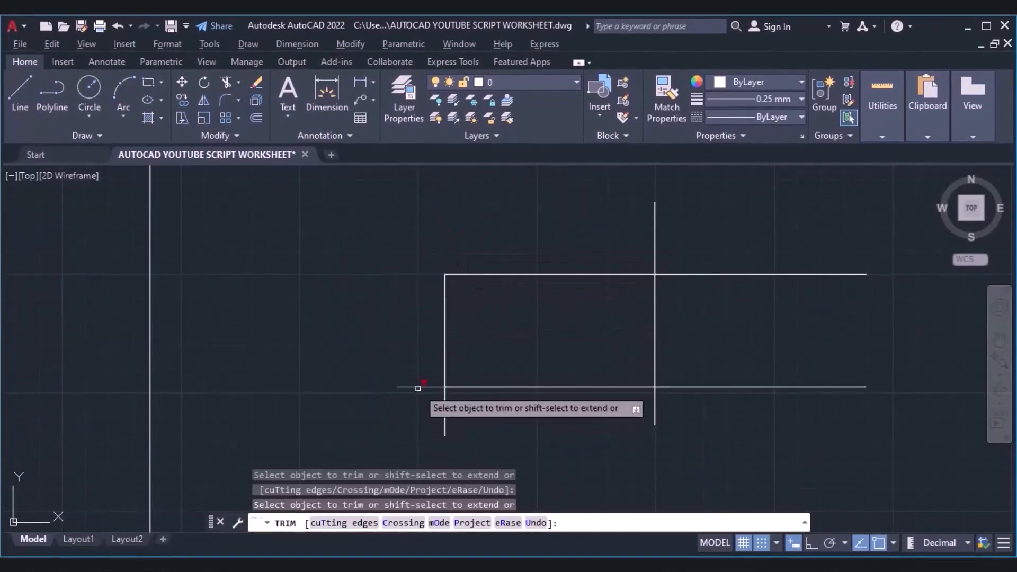
left_click(418, 388)
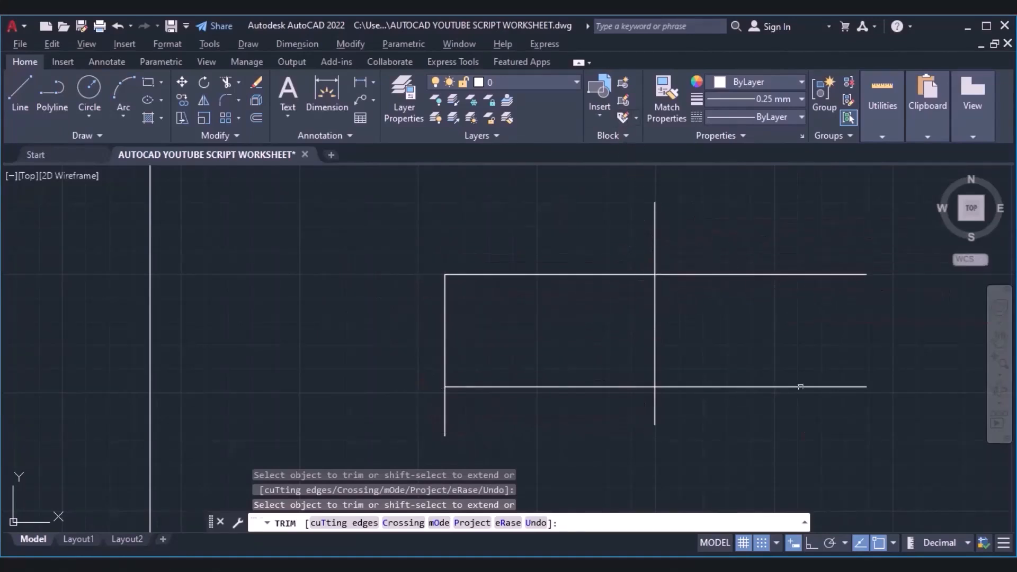
- Trim the remaining overhangs right of, below and above the crossing lines, using fences for the paired ends, leaving a closed rectangle
left_click(714, 203)
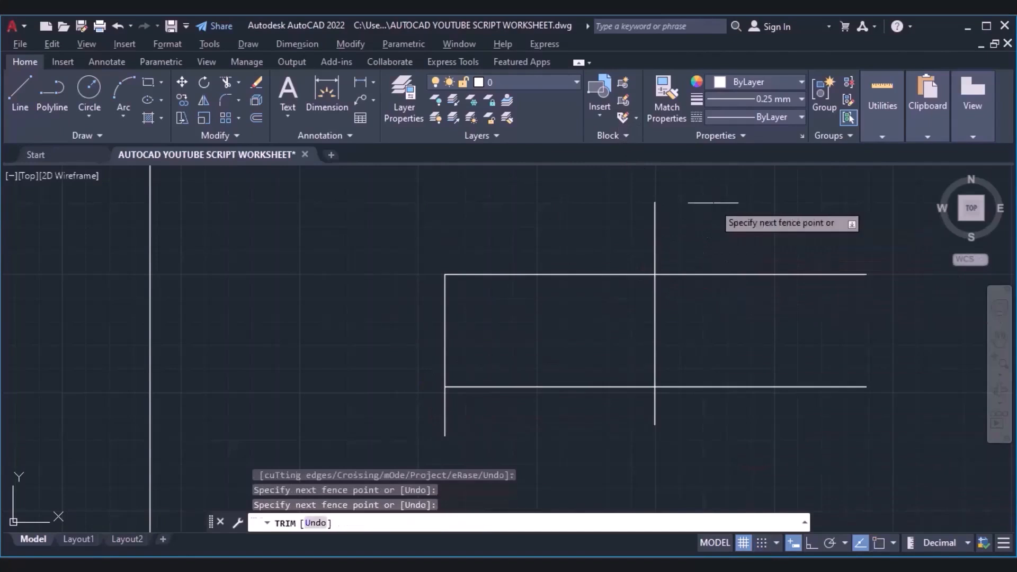
left_click(740, 422)
key("Return")
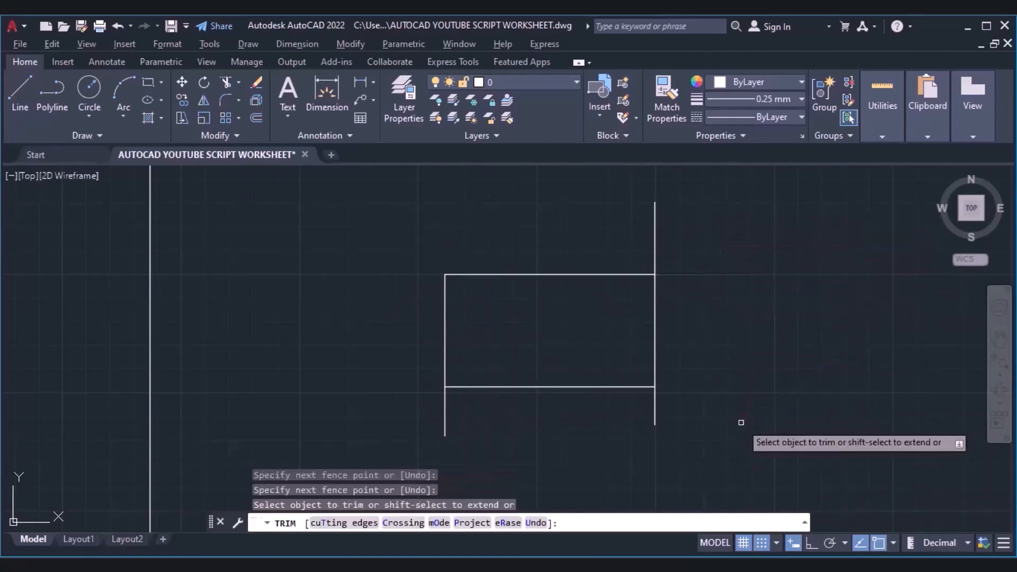
left_click(729, 405)
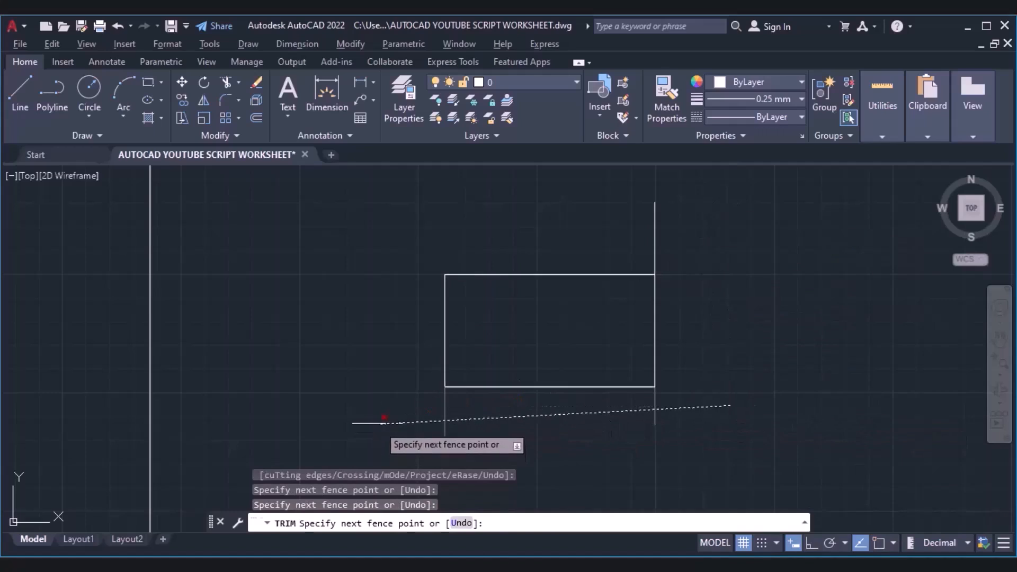
left_click(382, 422)
key("Return")
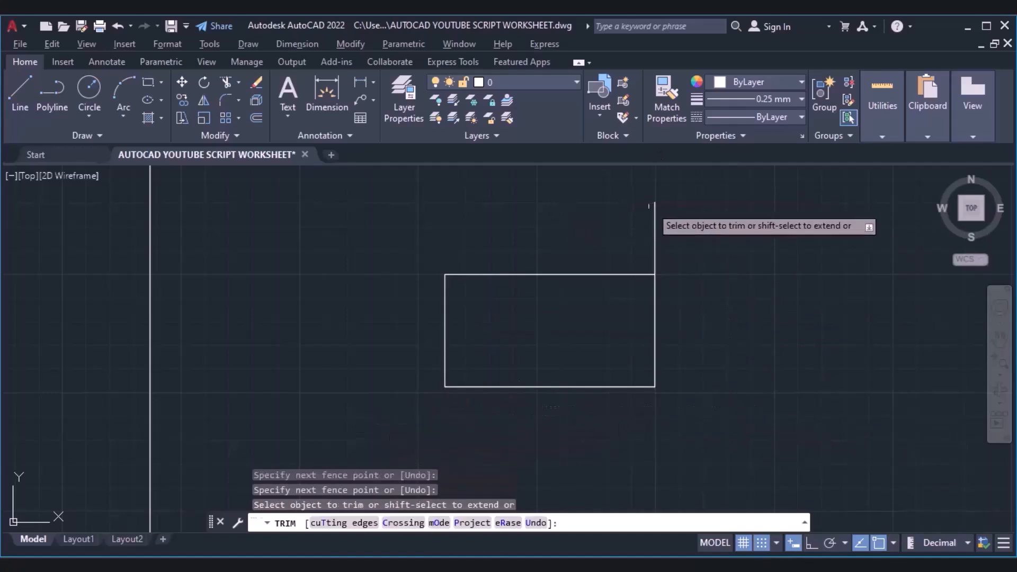
left_click(653, 210)
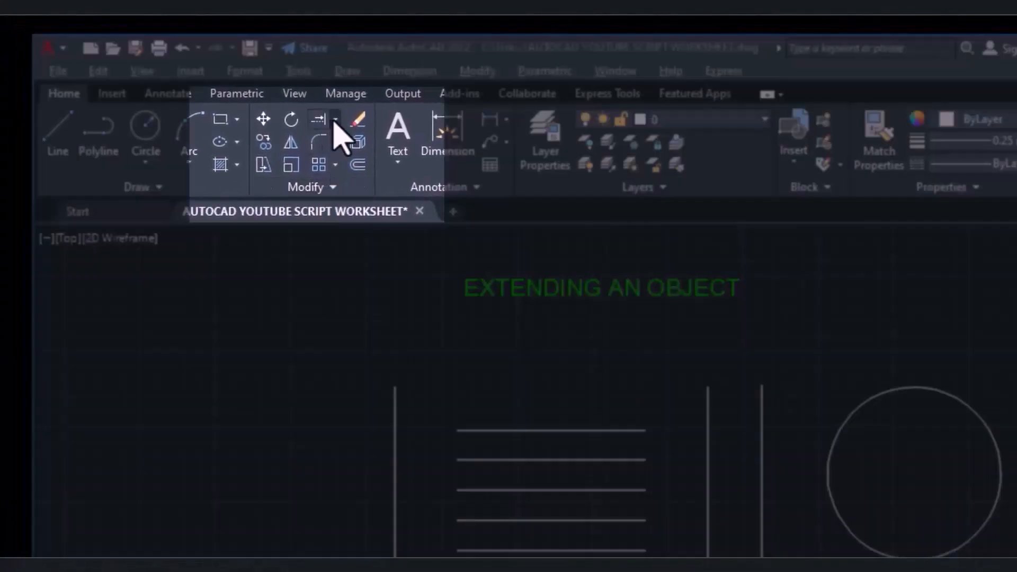
- Extend the five horizontal lines at both ends to the nearest vertical line on each side
left_click(336, 120)
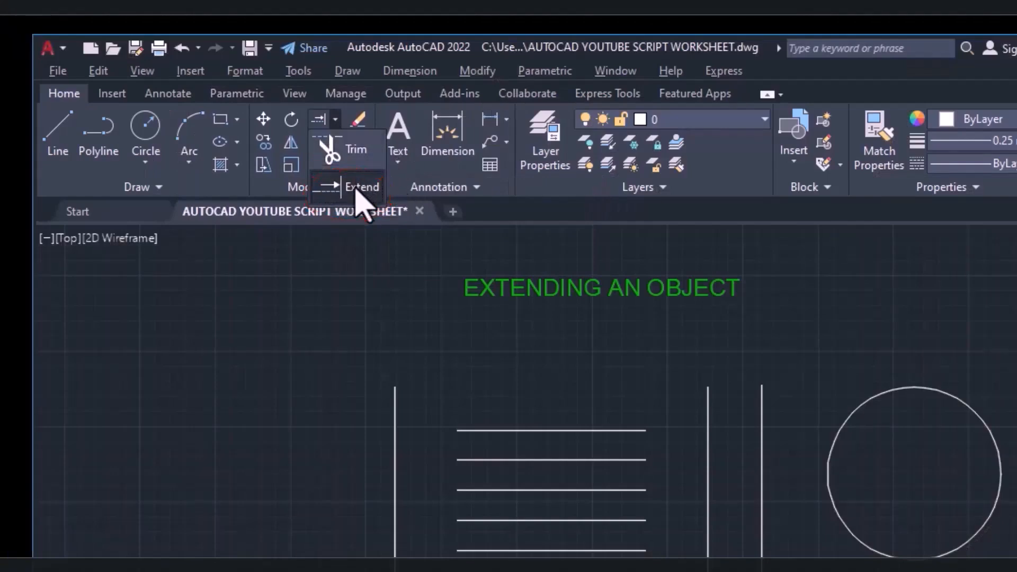
left_click(358, 180)
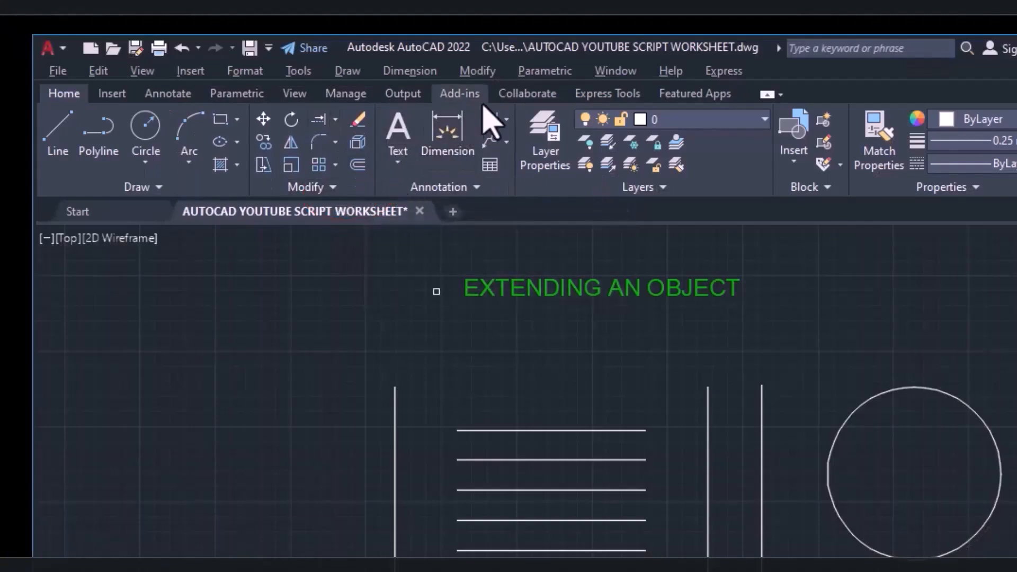
left_click(479, 71)
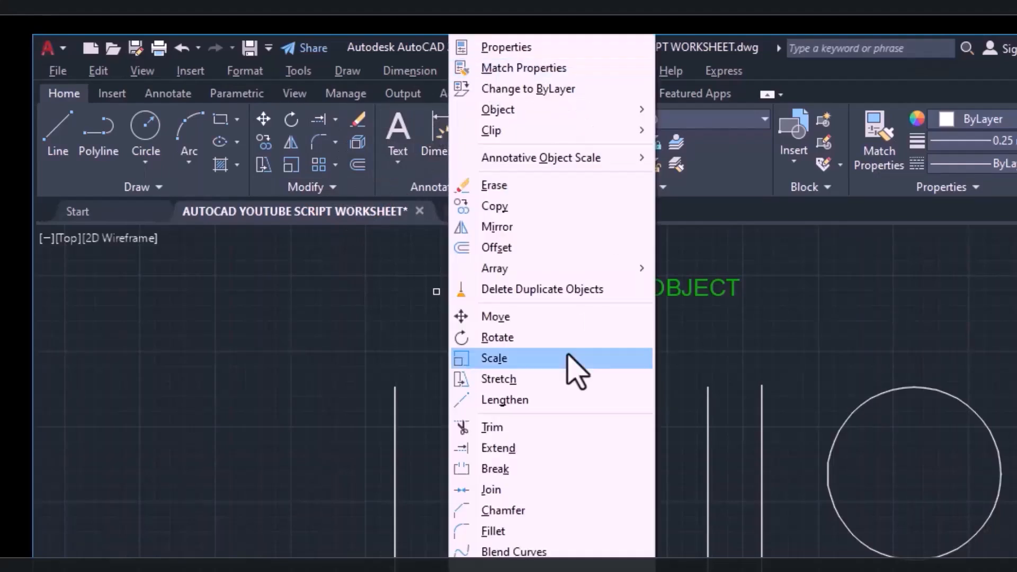
left_click(497, 450)
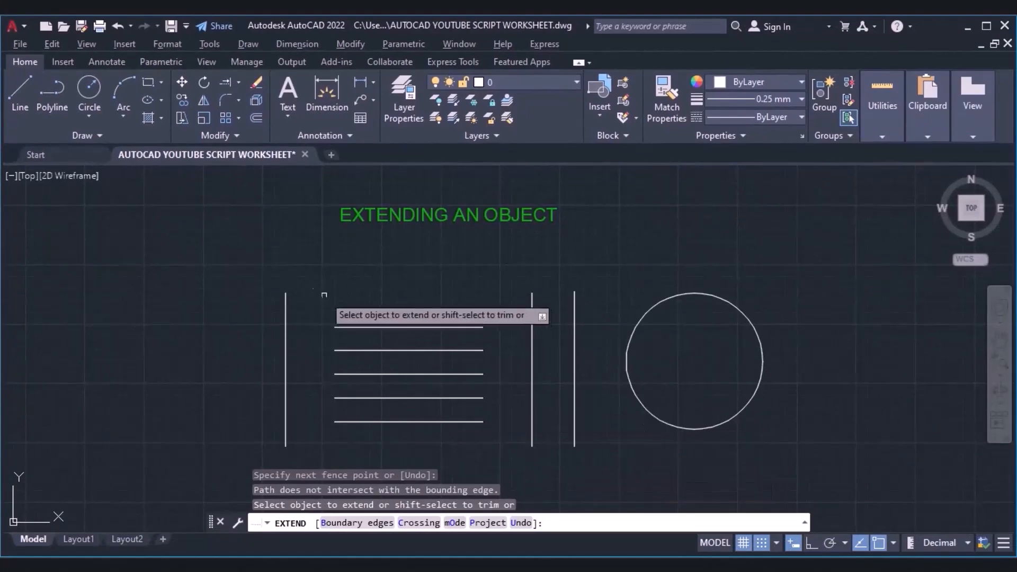
left_click(227, 84)
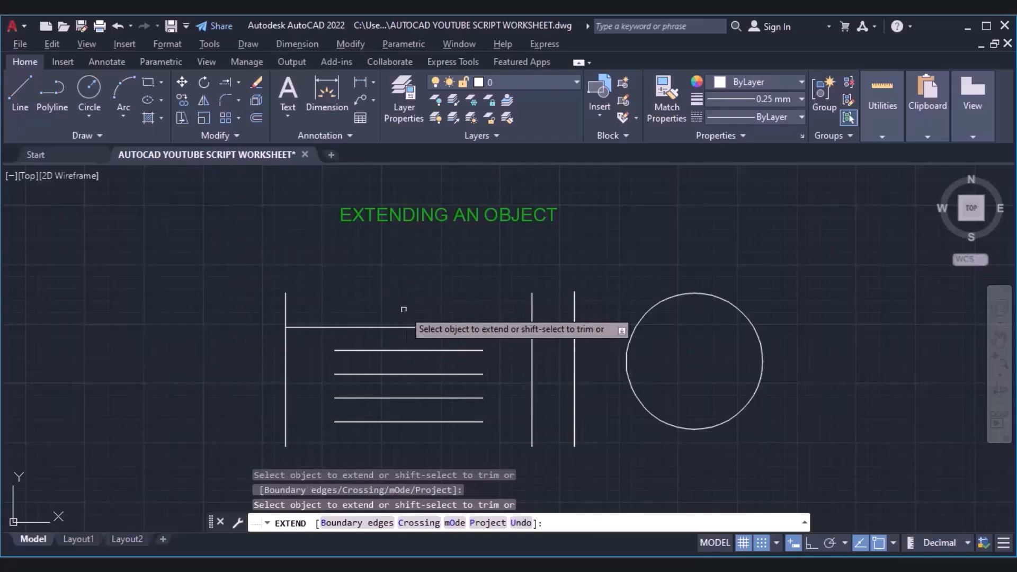
mouse_move(403, 310)
left_mouse_down()
mouse_move(397, 449)
mouse_move(398, 424)
left_mouse_up()
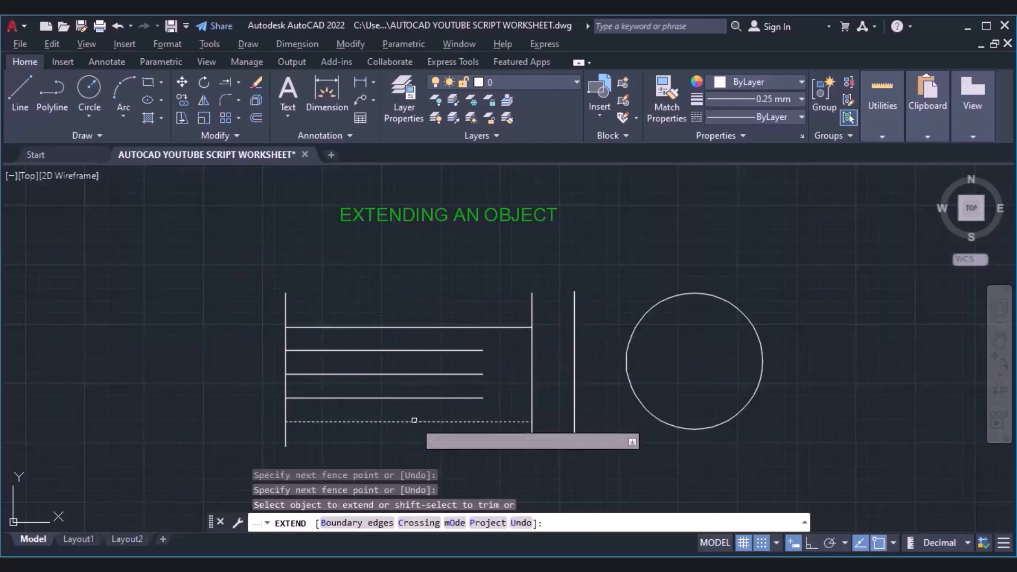
left_click(413, 421)
mouse_move(395, 398)
left_mouse_down()
mouse_move(397, 348)
mouse_move(543, 363)
left_mouse_up()
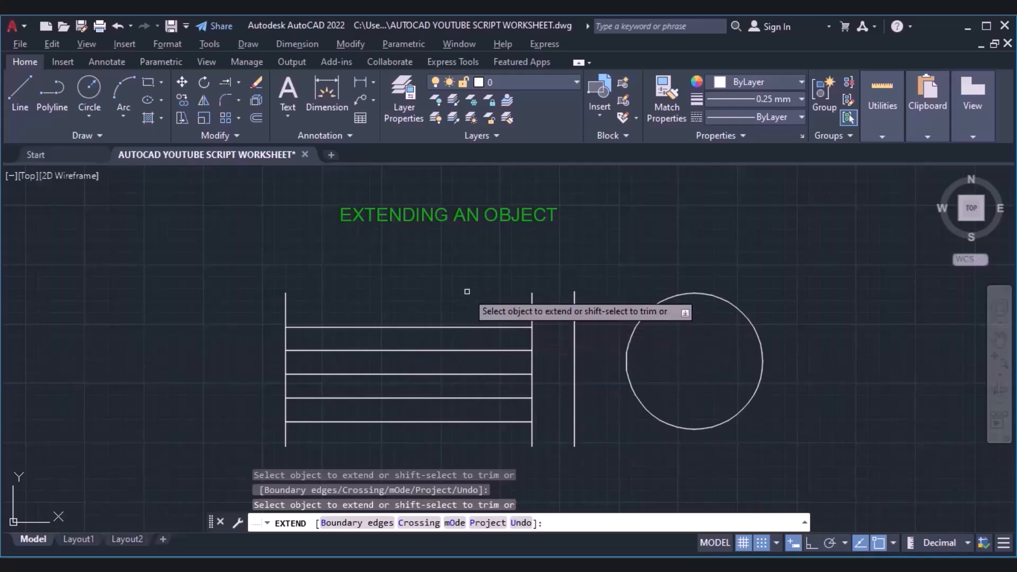
- Extend the upper three horizontal lines to the vertical line nearest the circle
left_click(437, 327)
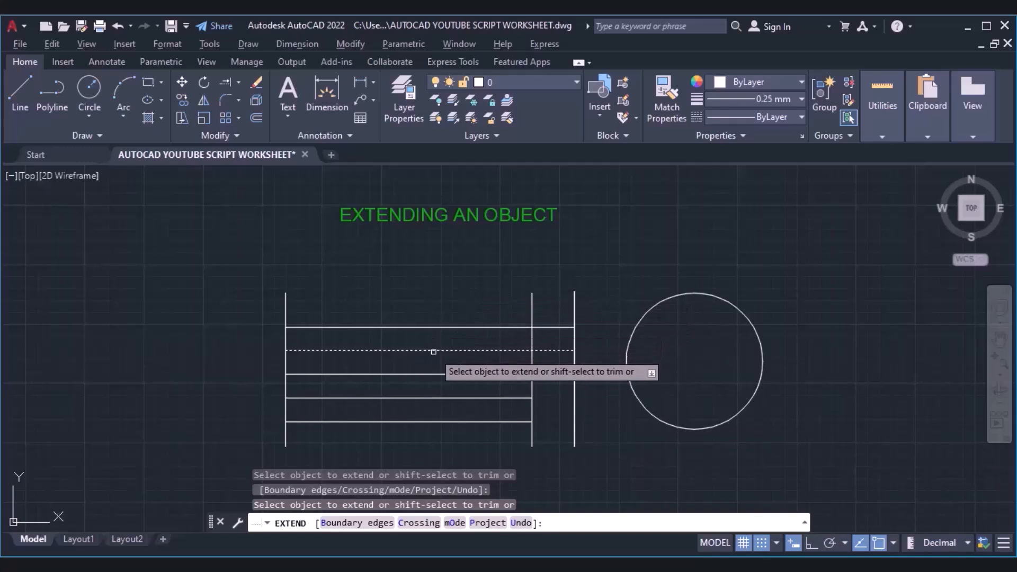
left_click(433, 351)
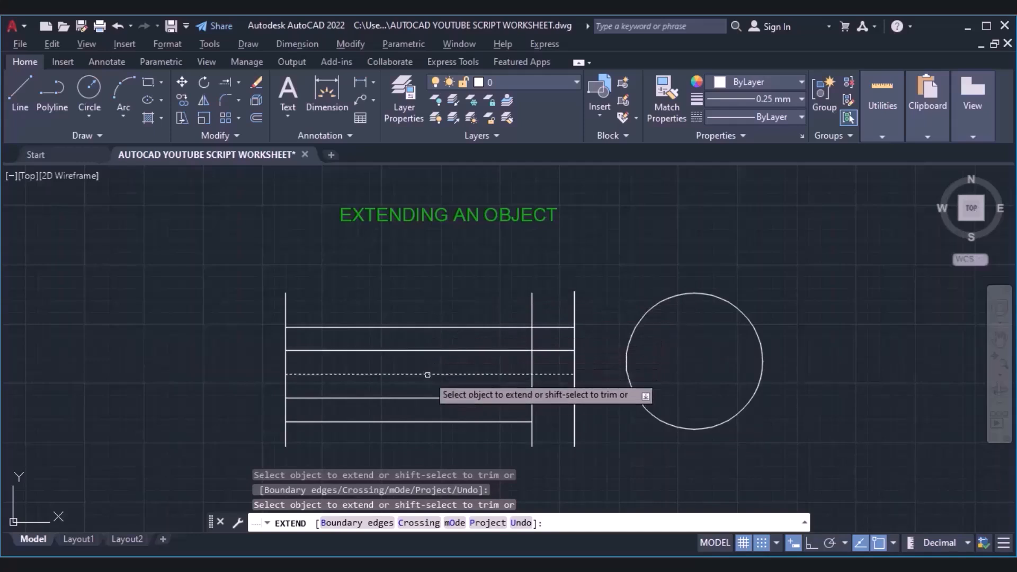
left_click(426, 374)
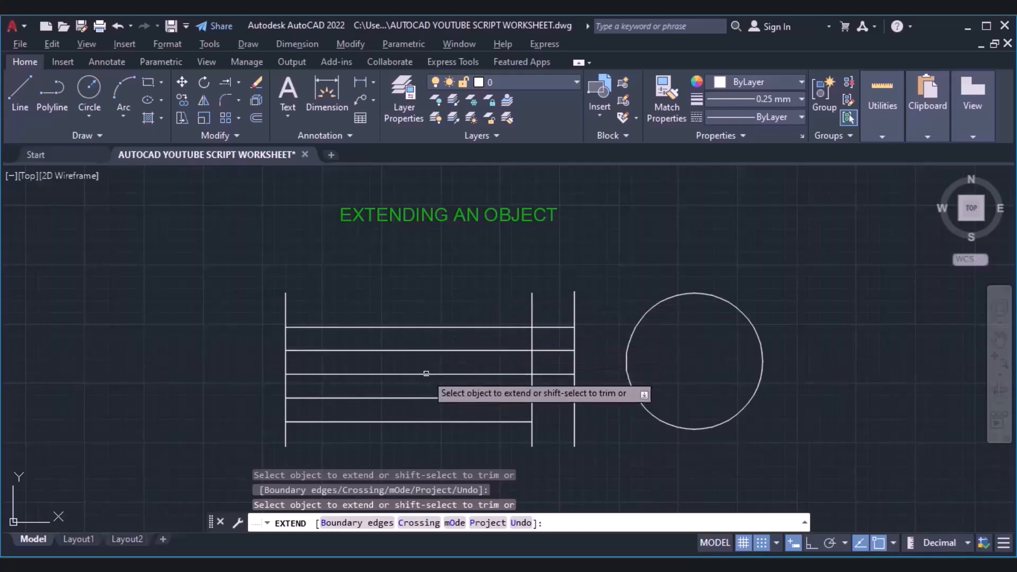
- Undo the extensions of the upper three horizontal lines and end the Extend command
key("ctrl+z")
key("ctrl+z")
key("ctrl+z")
key("Escape")
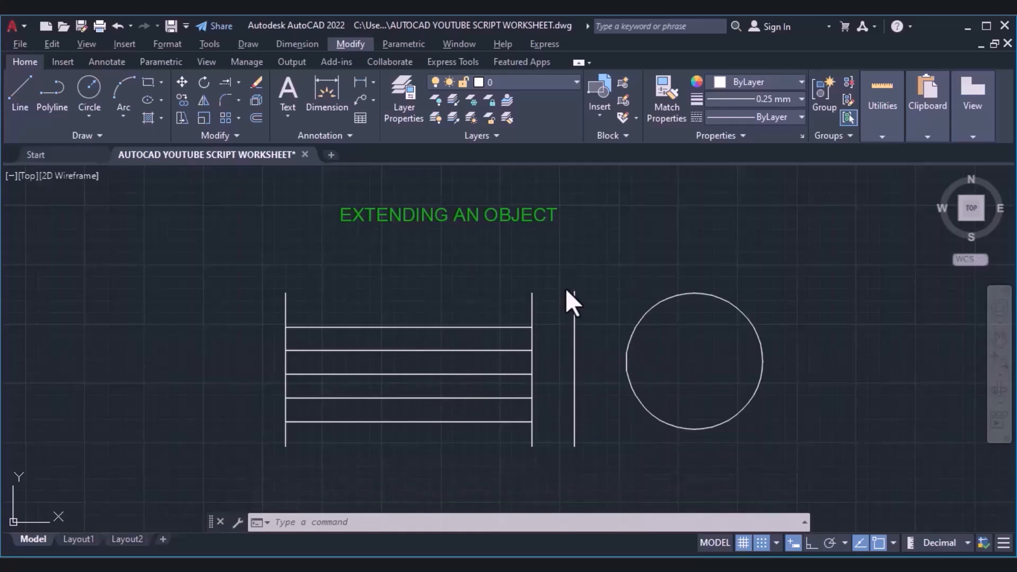
- Extend all five horizontal lines to the circle with a fence across them, using the circle as the boundary edge
left_click(222, 87)
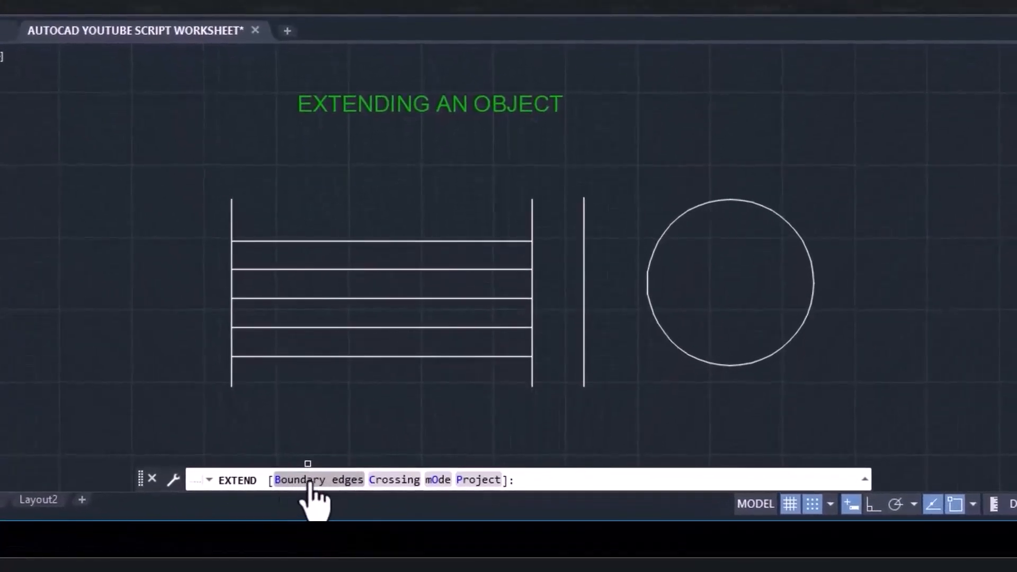
left_click(311, 480)
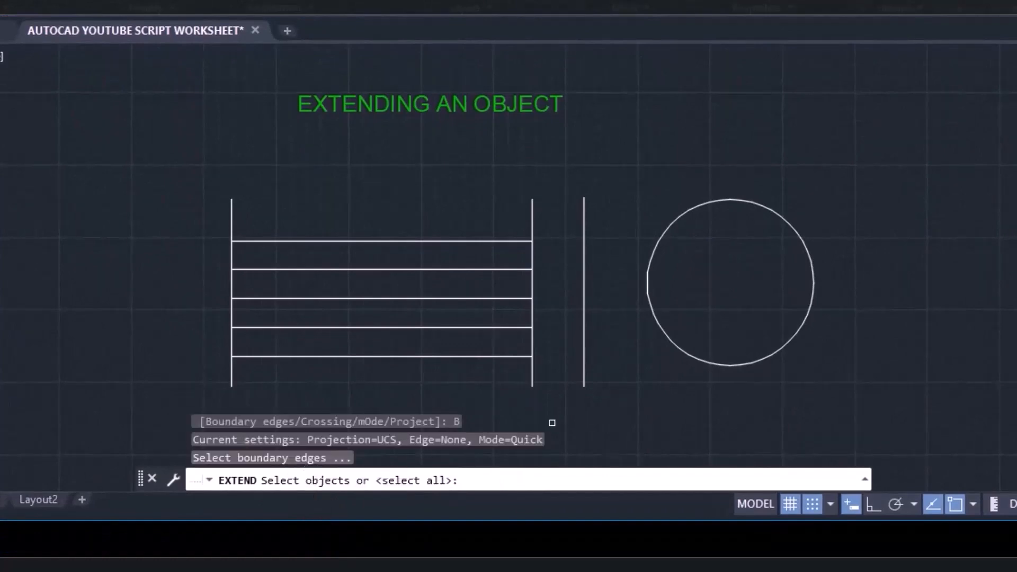
left_click(684, 353)
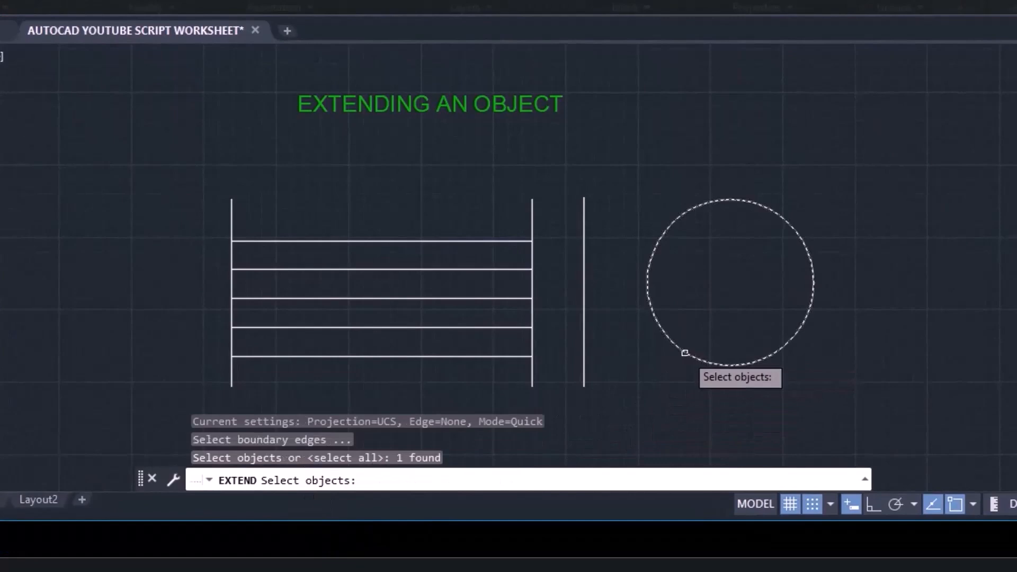
key("Return")
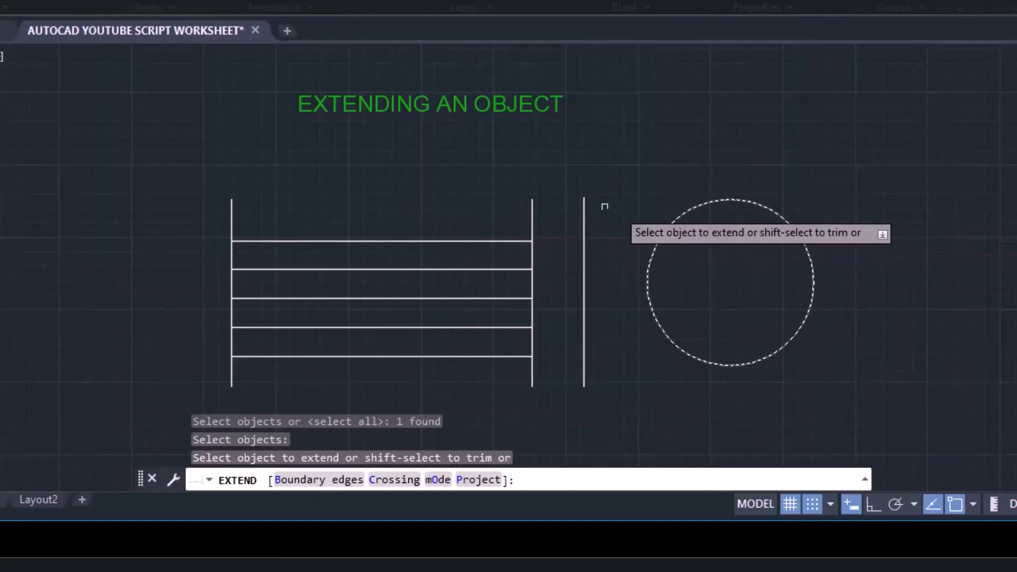
left_click_drag(394, 213, 391, 225)
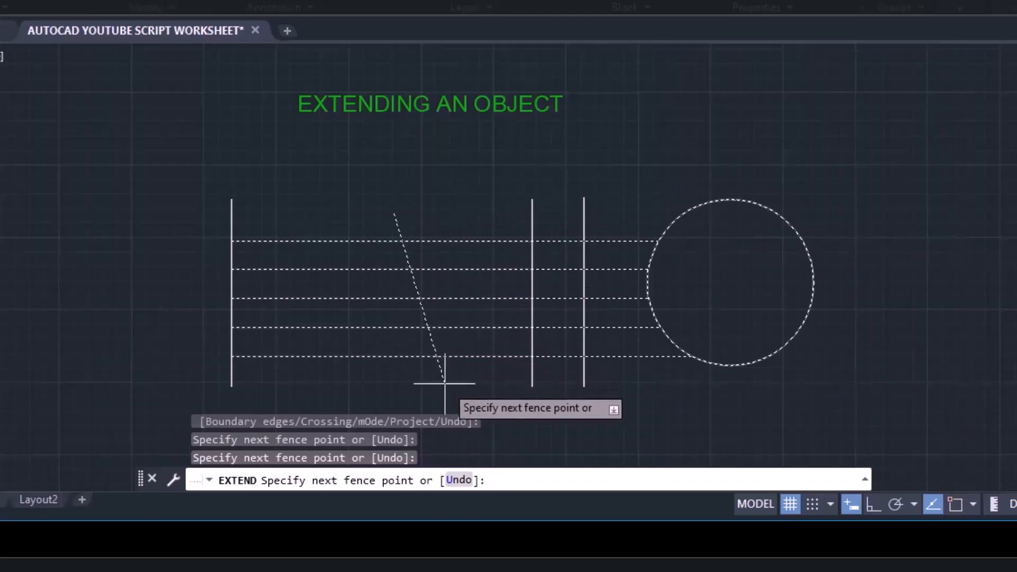
key("Return")
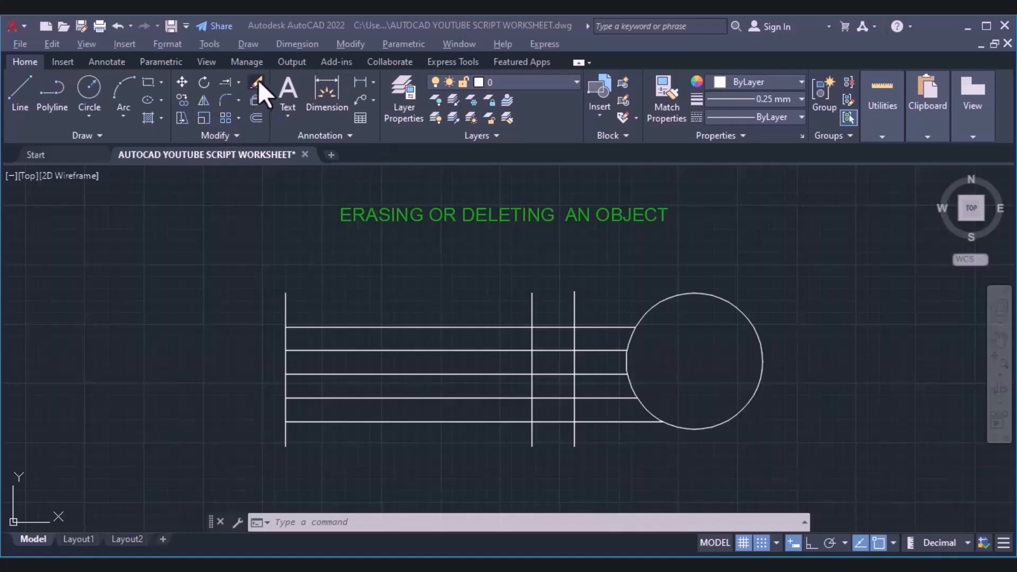
left_click(350, 44)
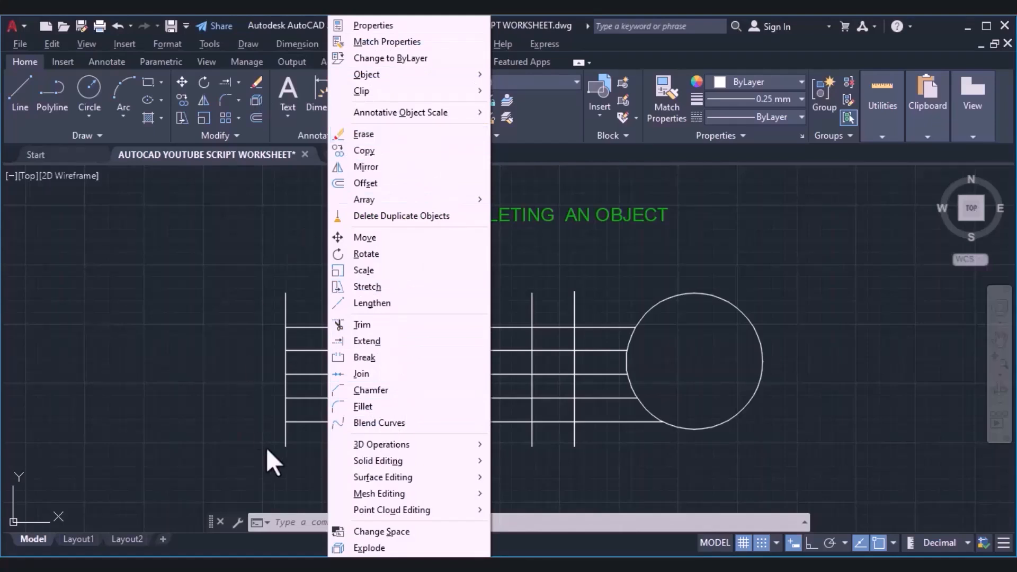
left_click(278, 518)
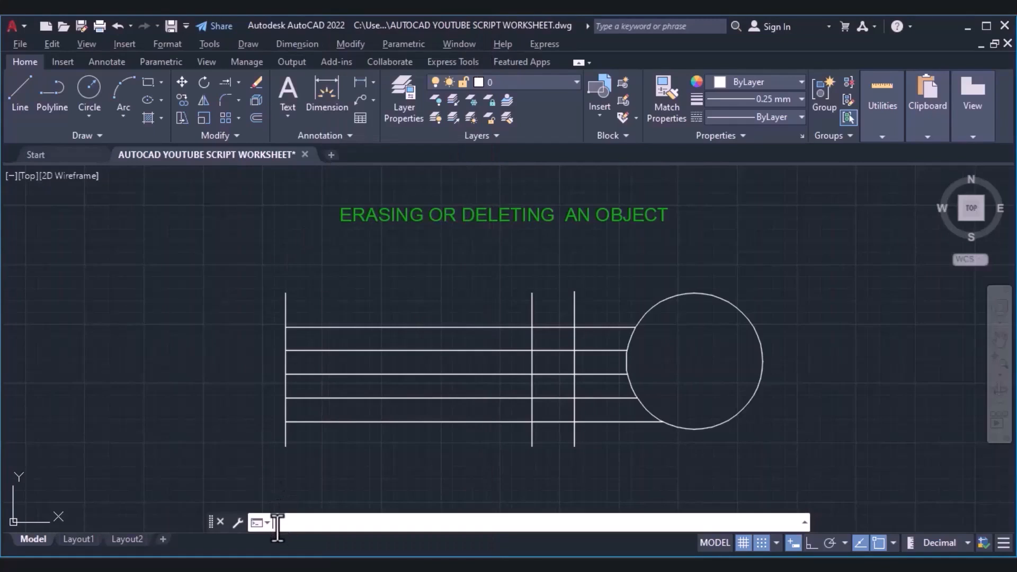
type("E")
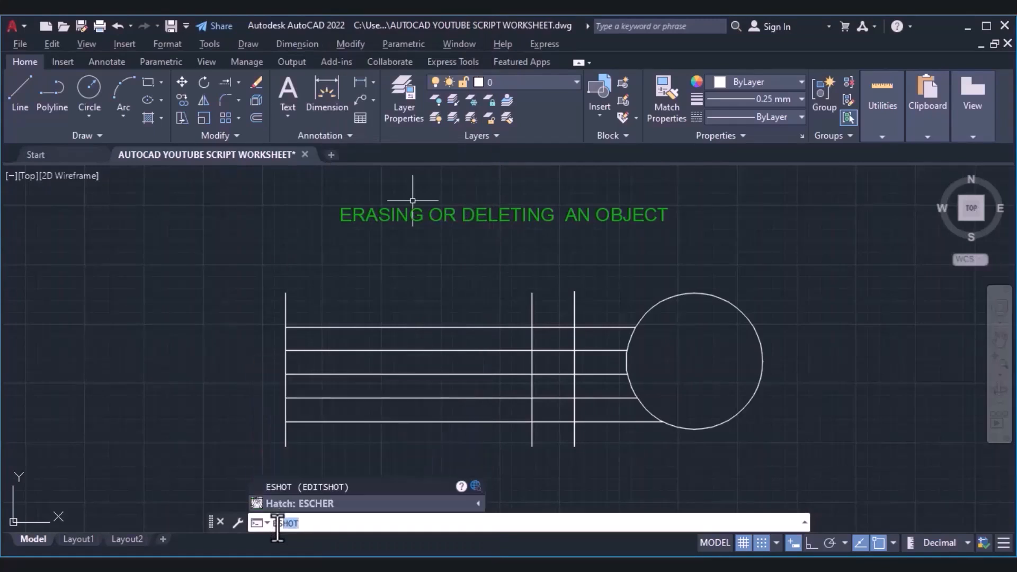
type("R")
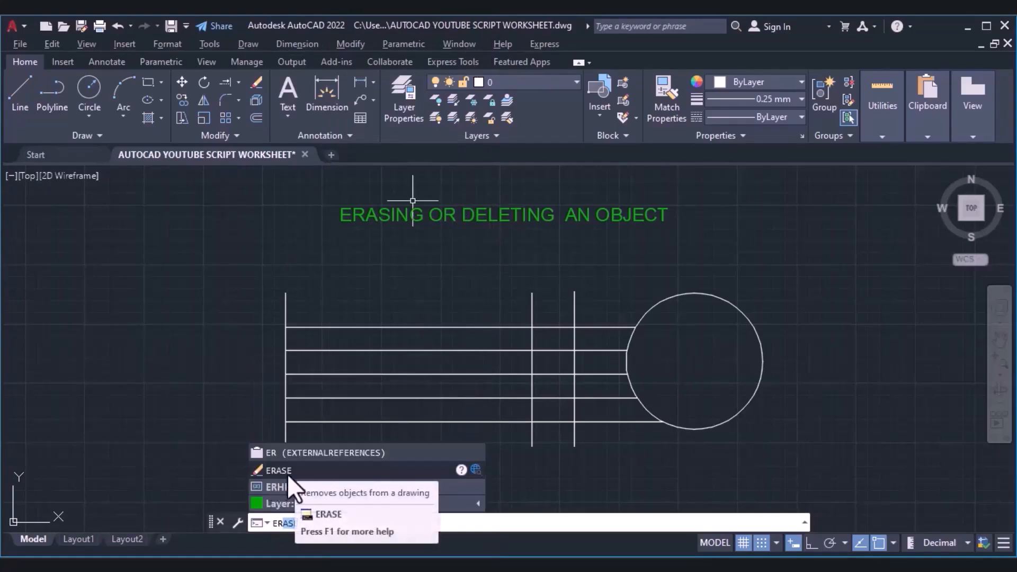
key("Return")
key("Escape")
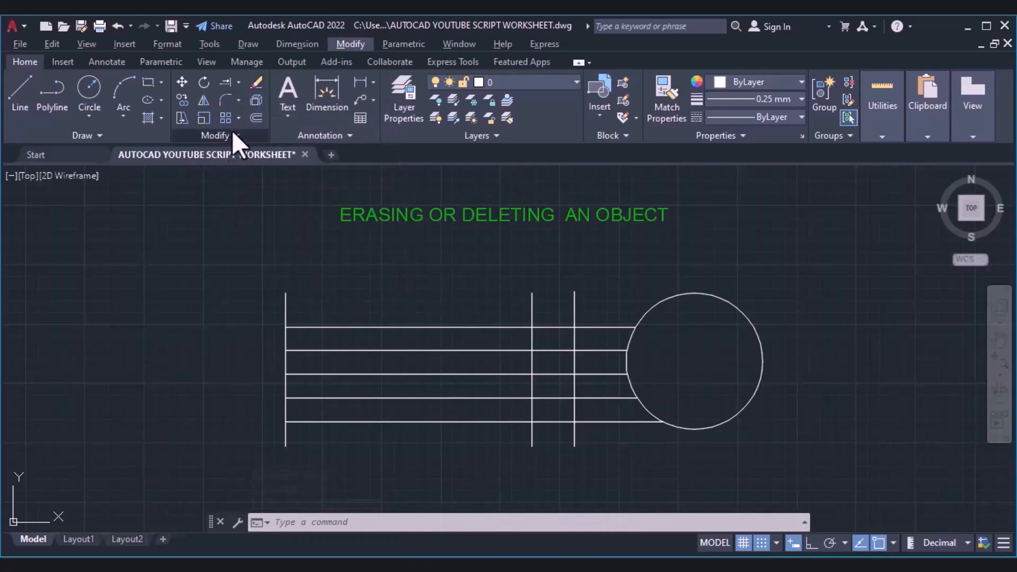
- Erase the five horizontal lines, the three vertical lines and the circle in one Erase command, and undo the erasure
left_click(256, 83)
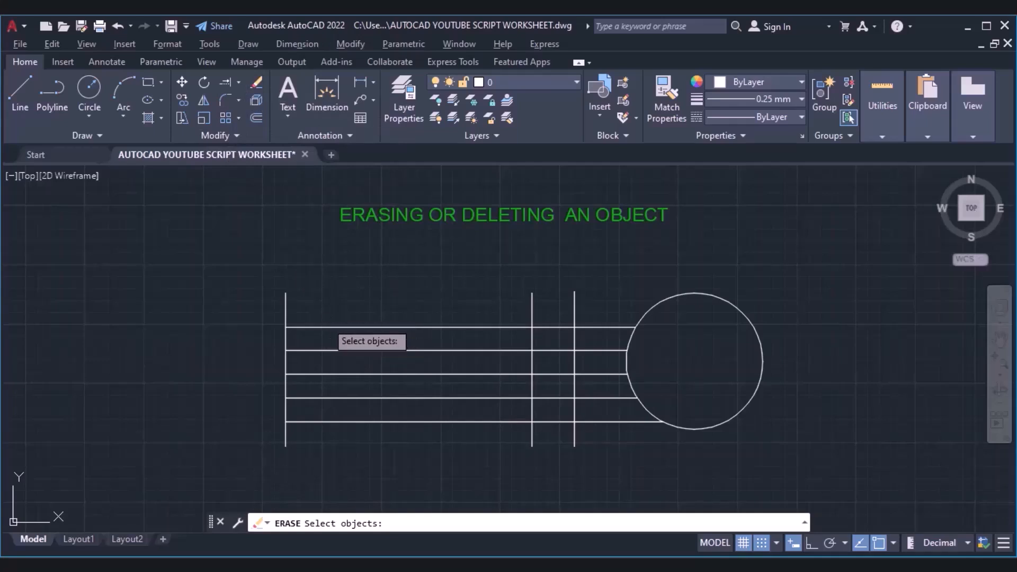
left_click(325, 328)
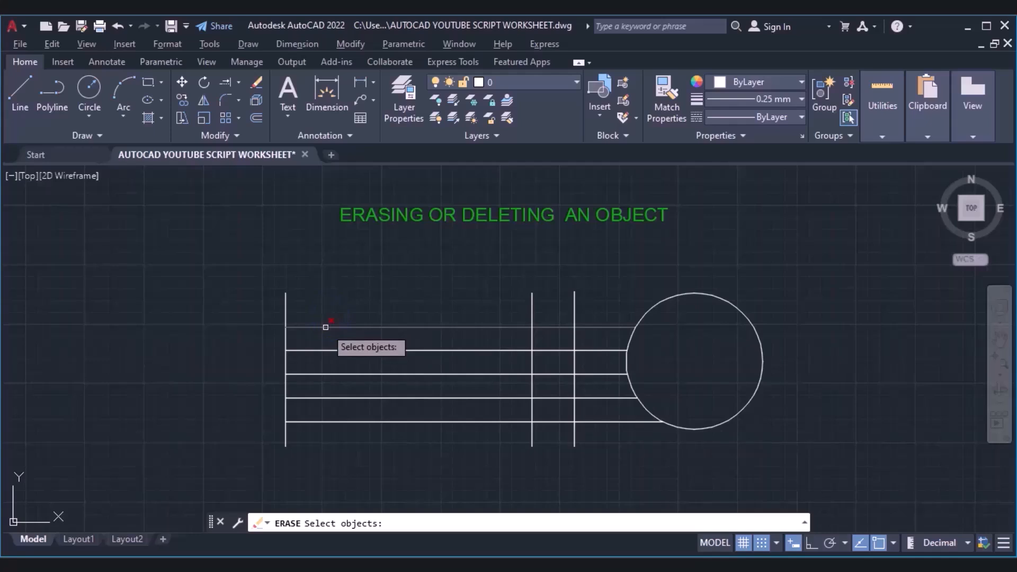
left_click(326, 327)
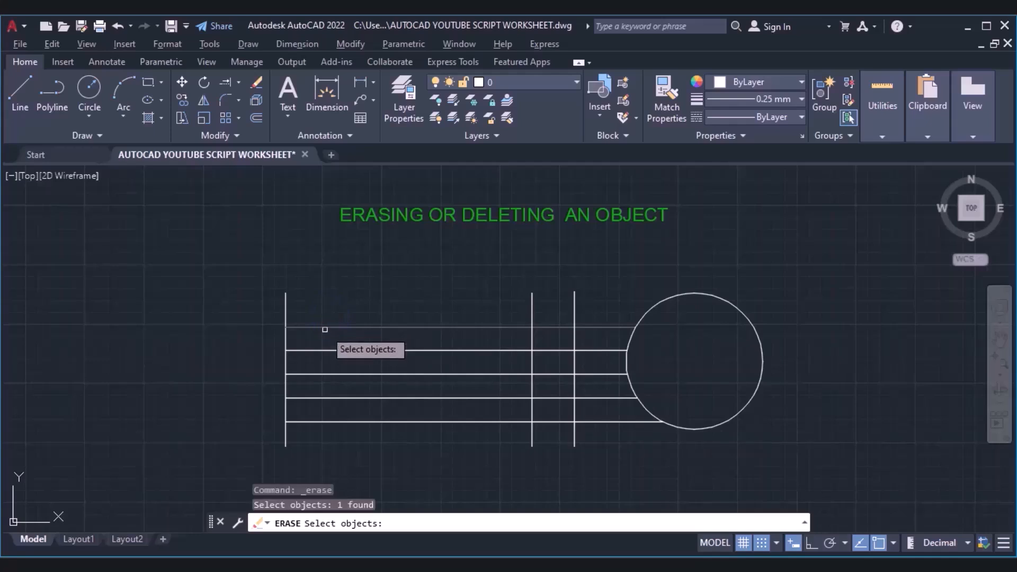
left_click(328, 324)
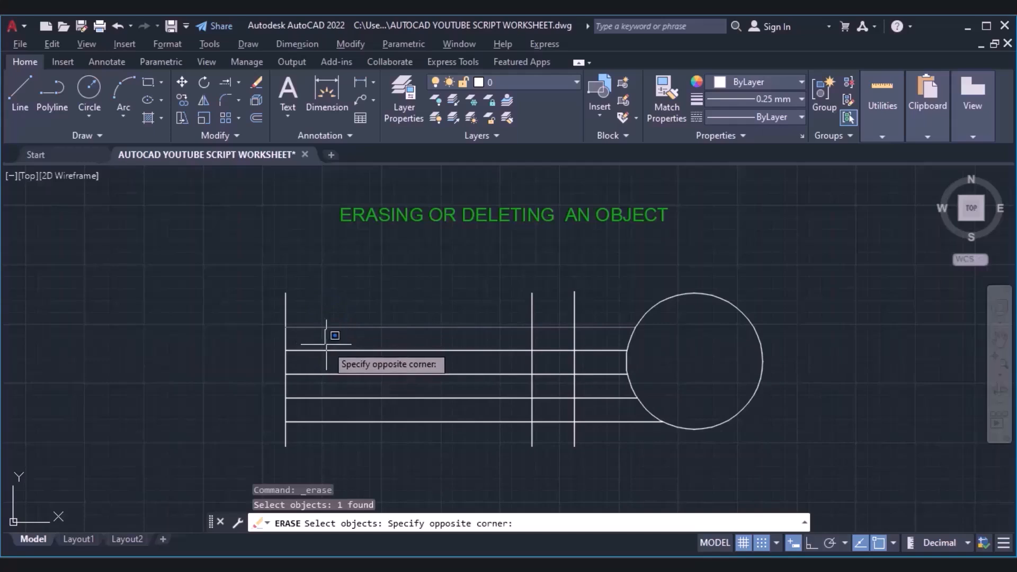
left_click(365, 341)
left_click(348, 320)
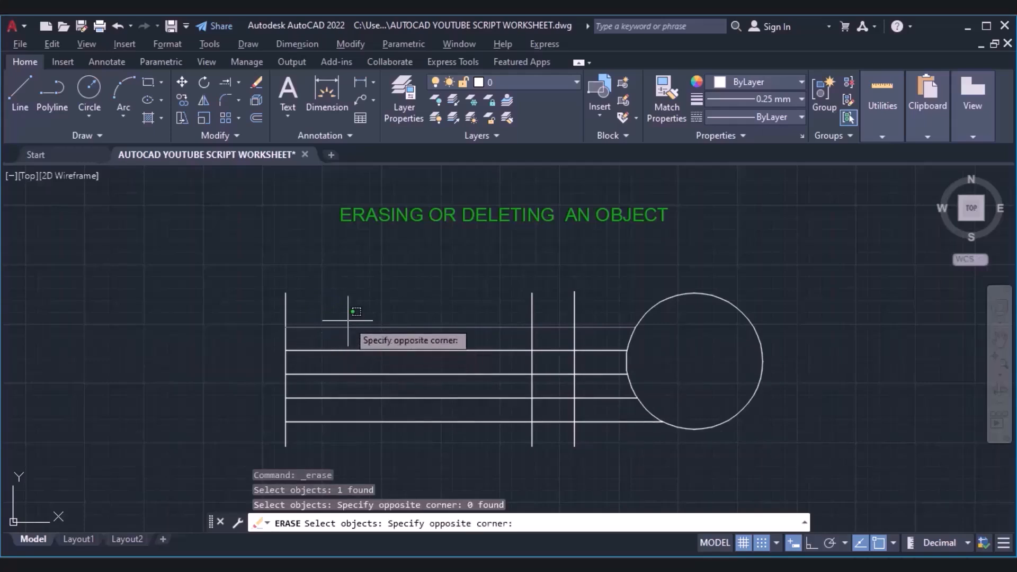
left_click(309, 454)
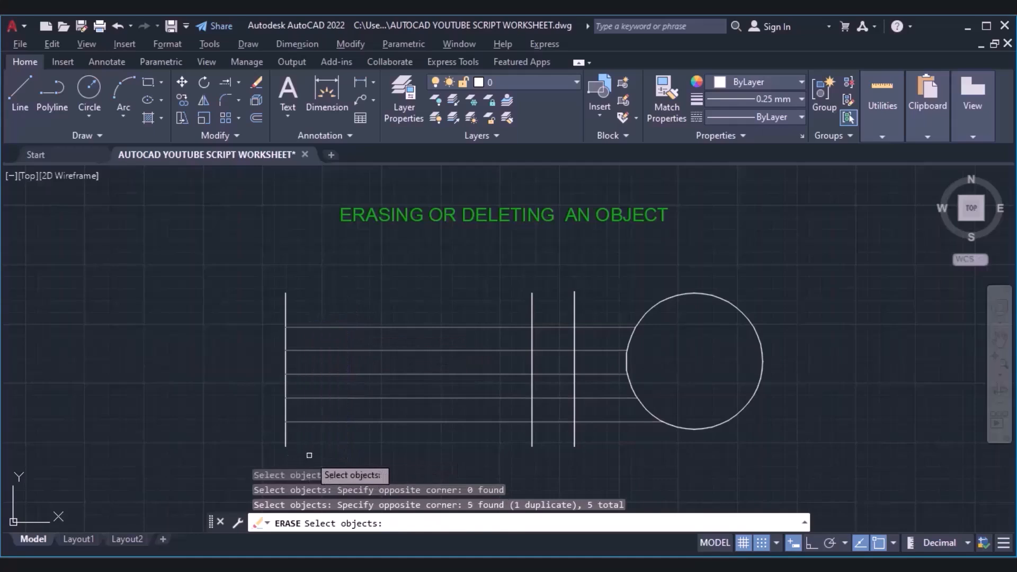
left_click(249, 305)
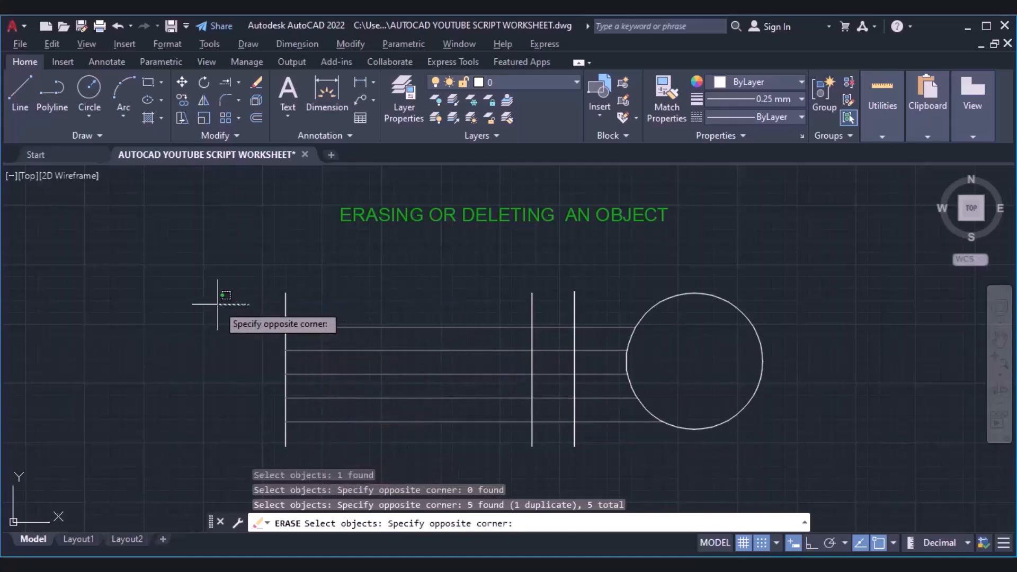
left_click(218, 305)
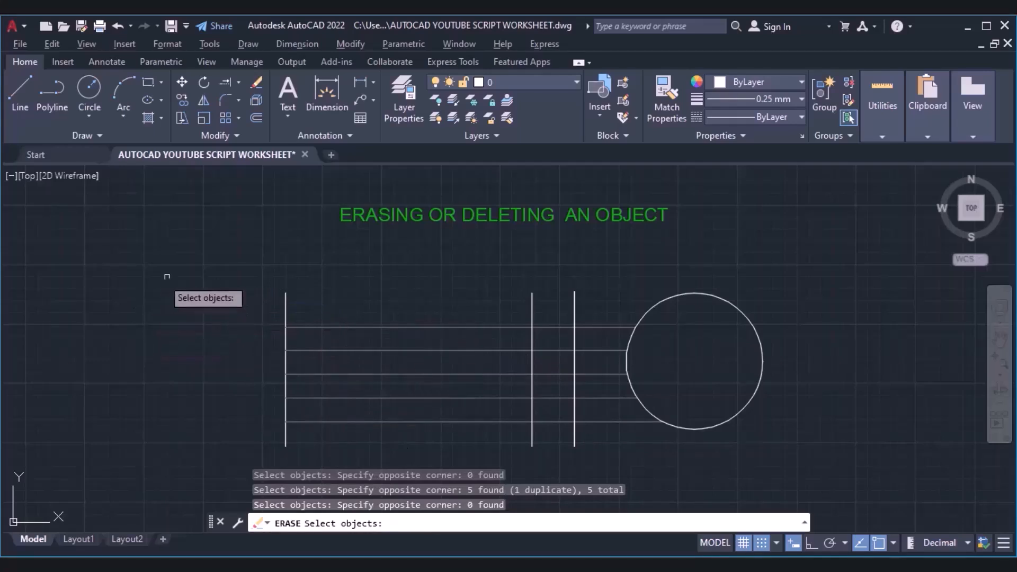
left_click(219, 269)
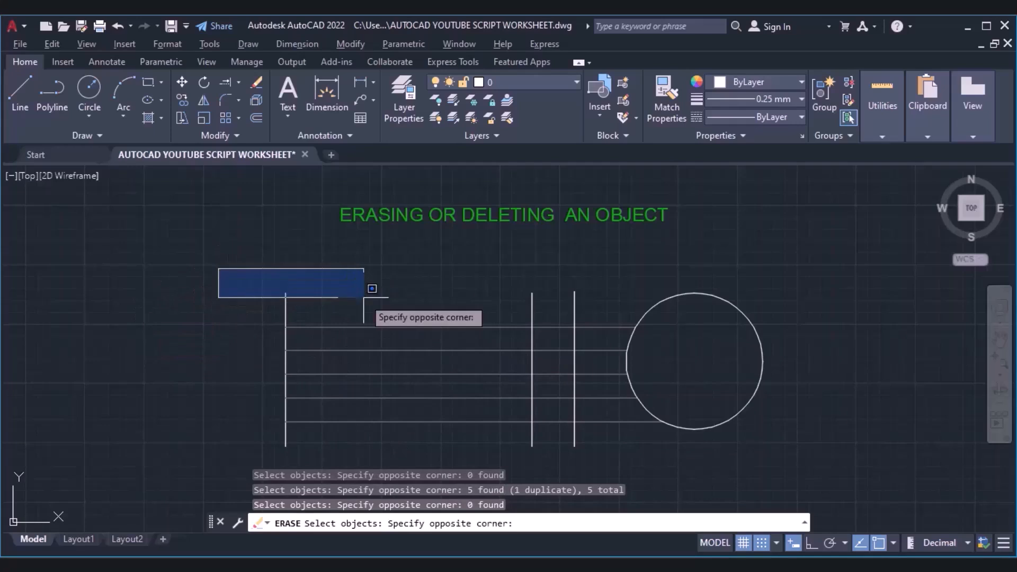
left_click(612, 460)
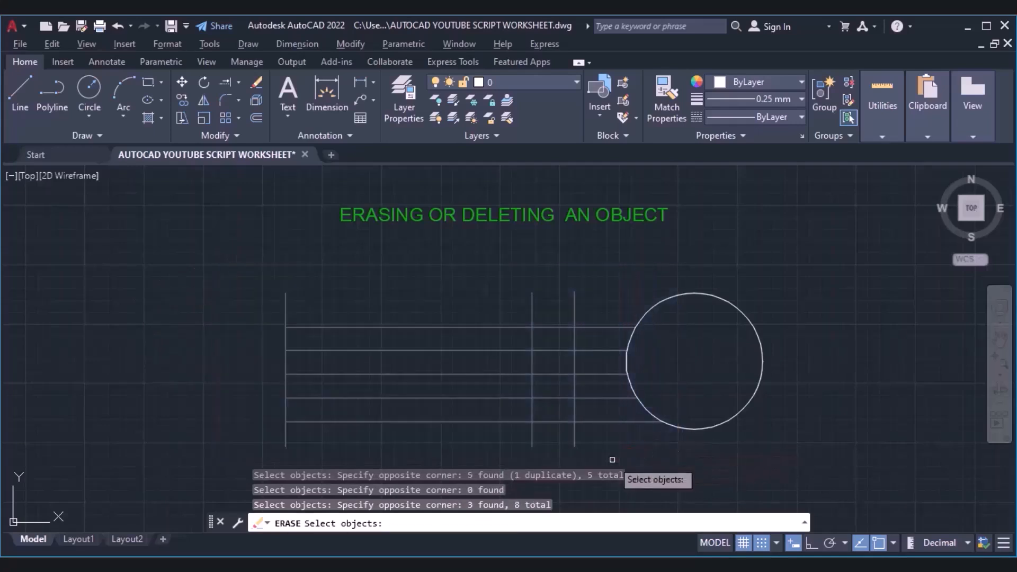
left_click(630, 343)
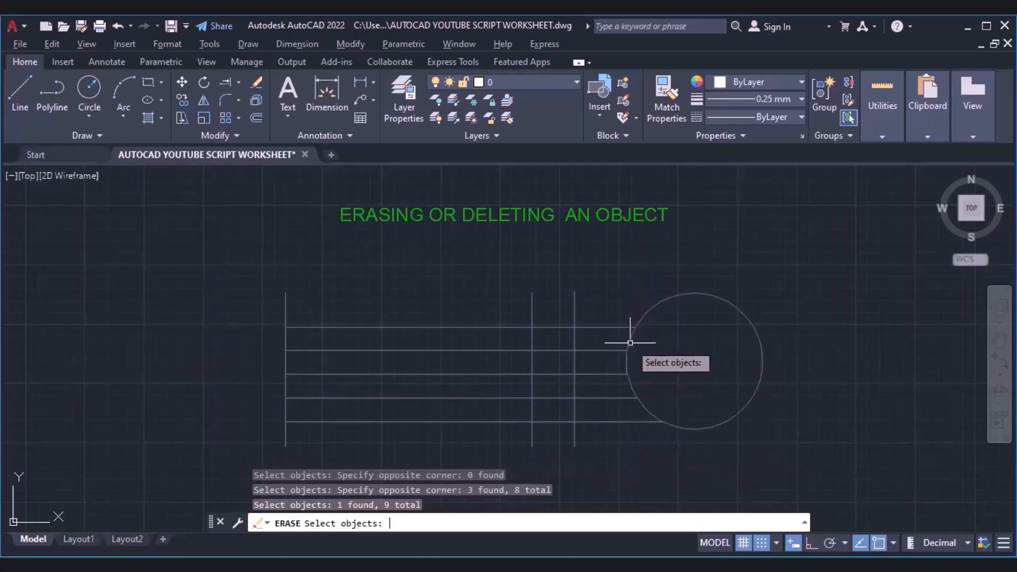
key("Return")
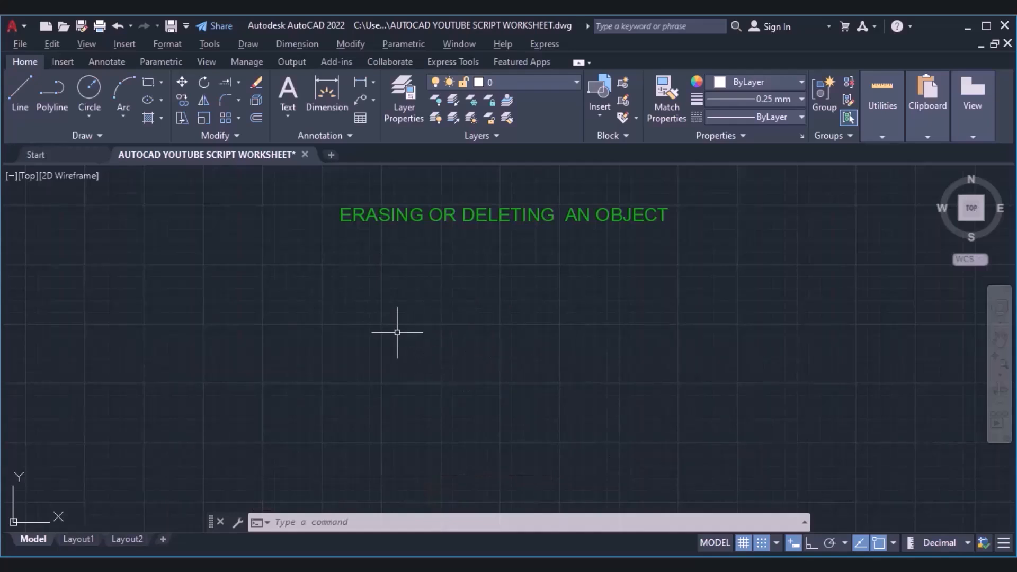
key("ctrl+z")
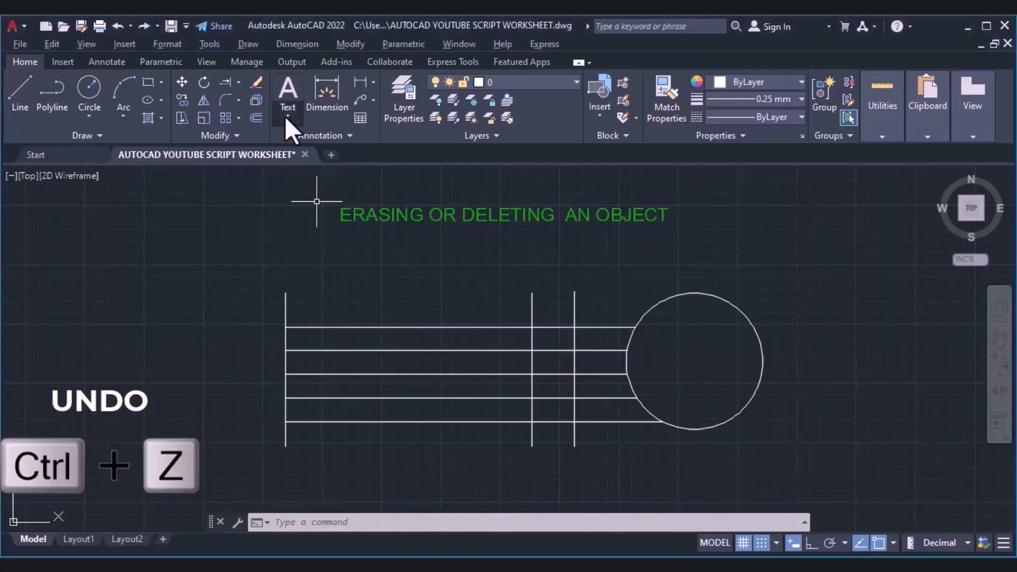
- Erase only the circle at the end of the horizontal lines
left_click(255, 84)
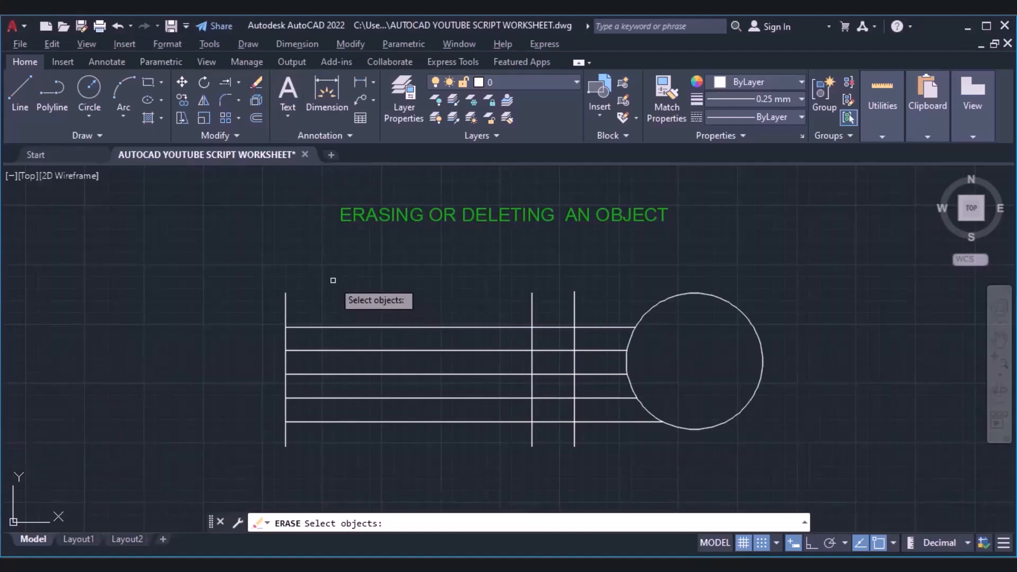
left_click(686, 295)
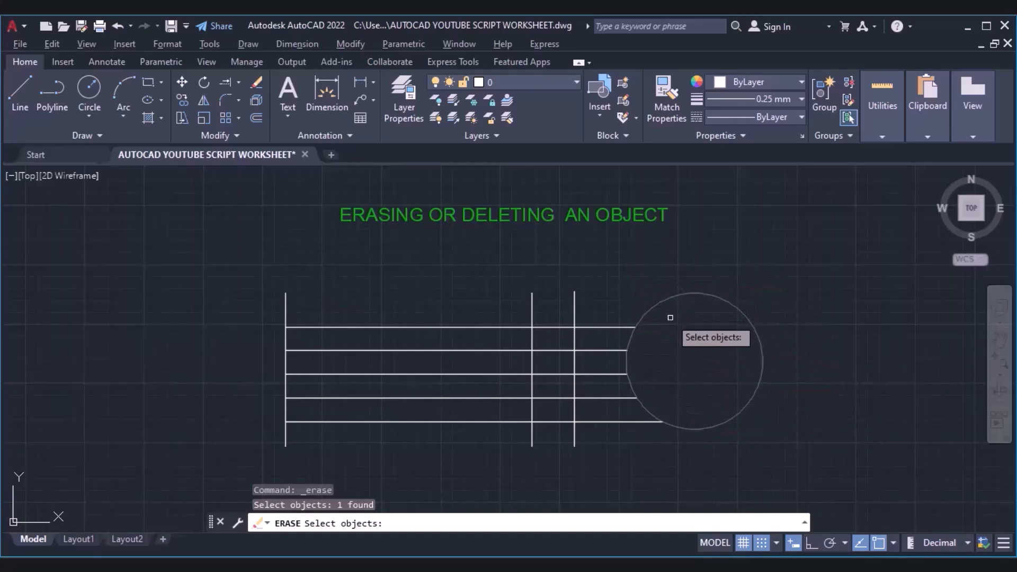
key("Return")
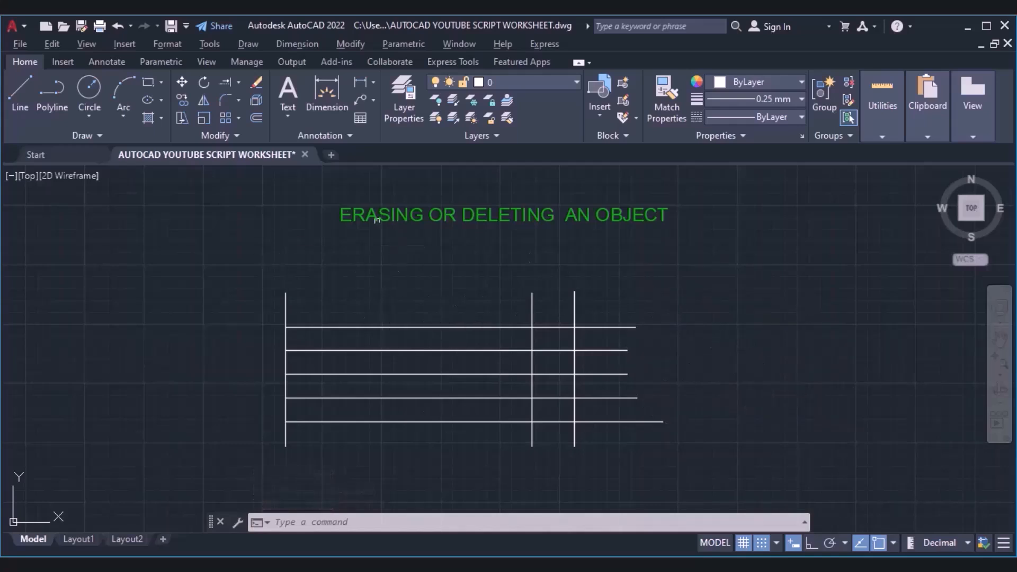
- Erase all the remaining horizontal and vertical lines below the heading with one crossing selection
left_click(259, 85)
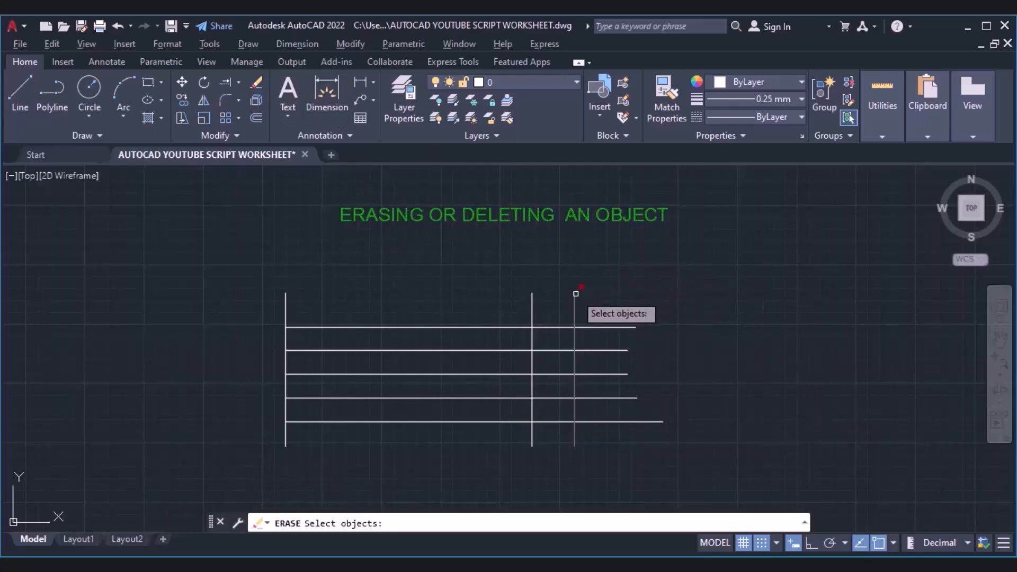
left_click(715, 266)
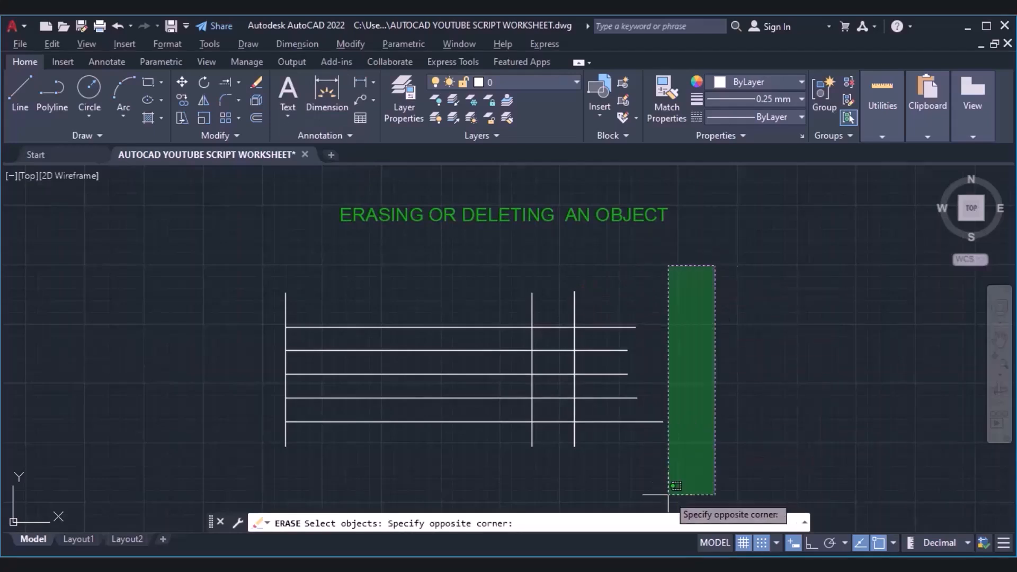
left_click(319, 437)
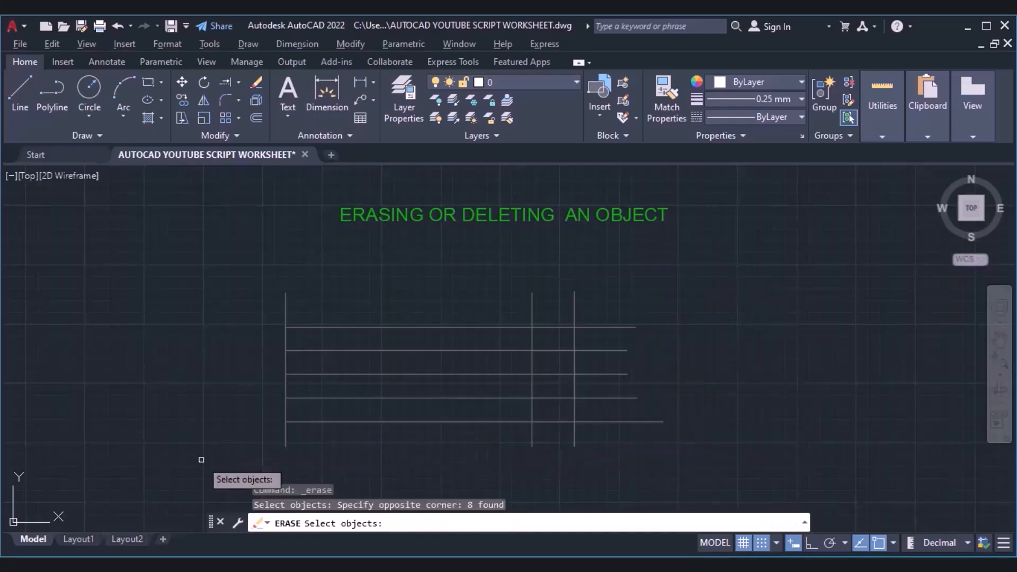
key("Return")
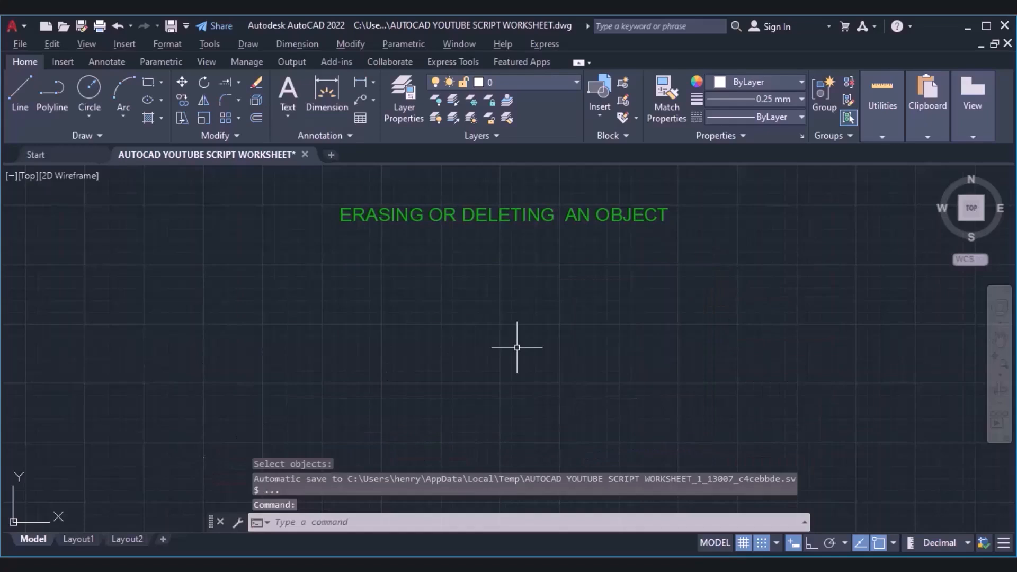